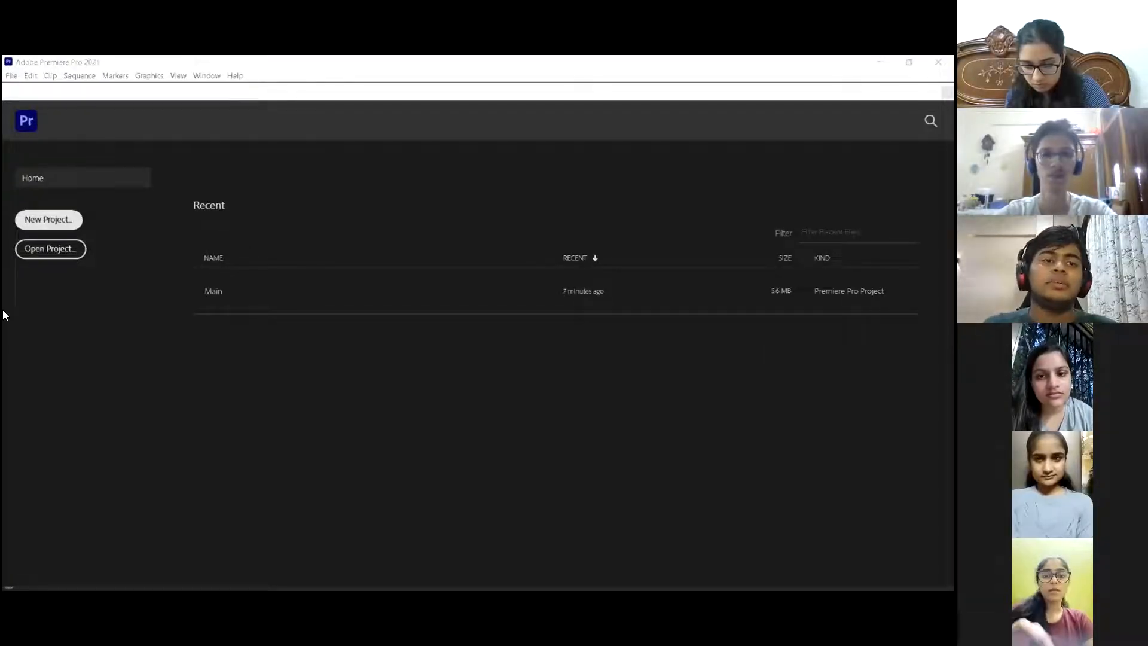
Step: Start a new project and name it SYNC
click(68, 227)
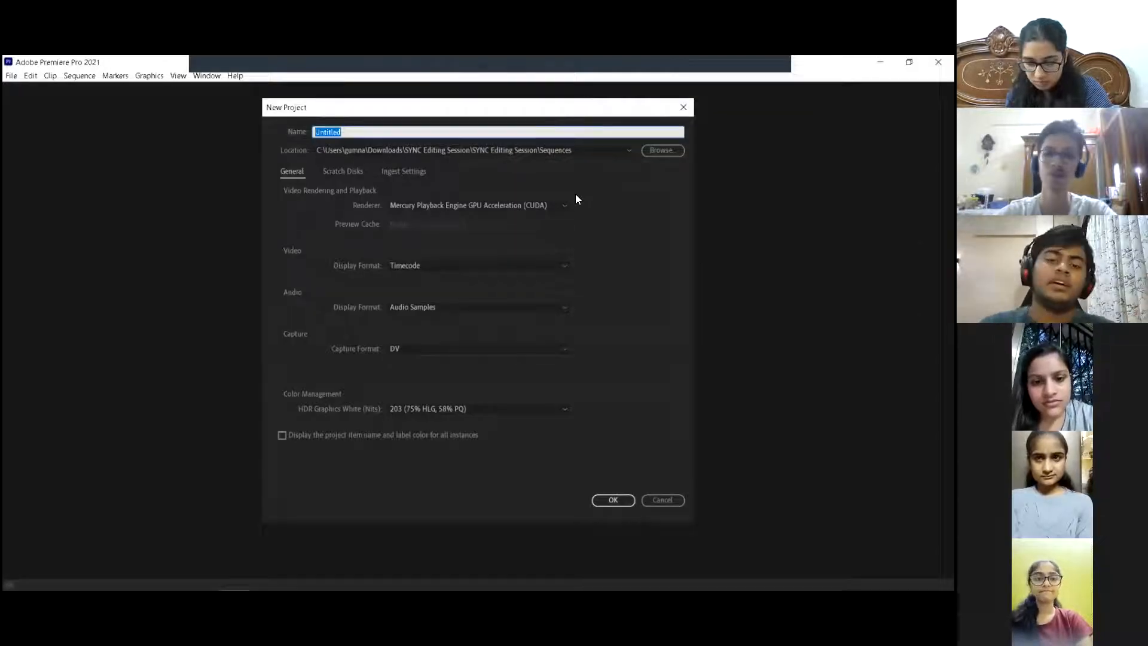
key(BackSpace)
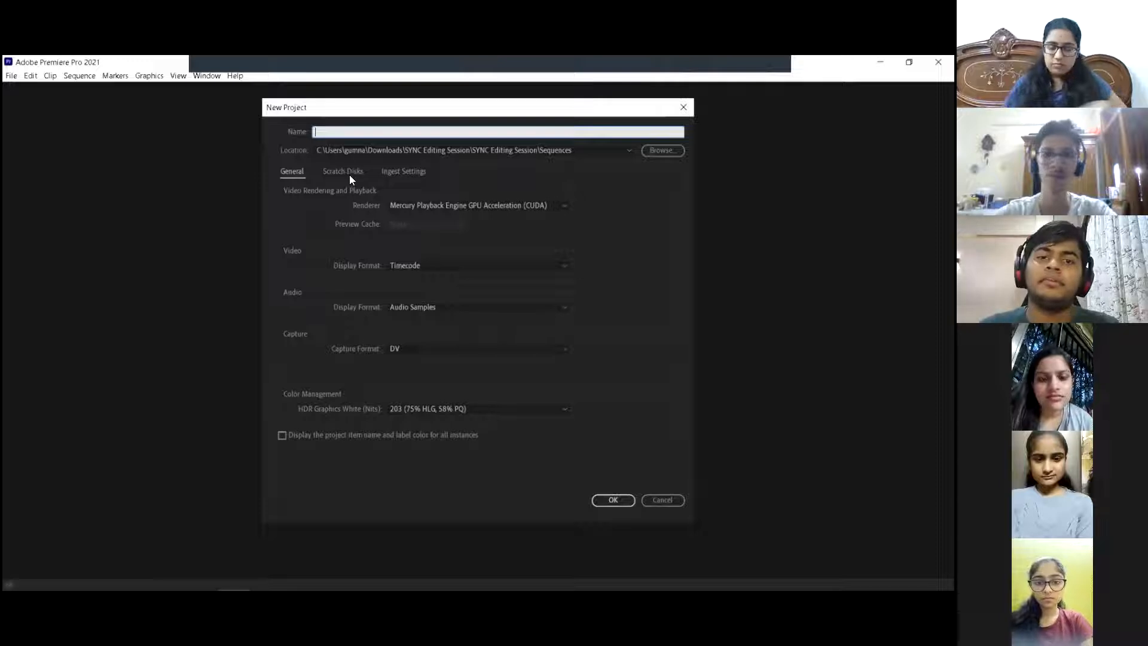
text(SYNC)
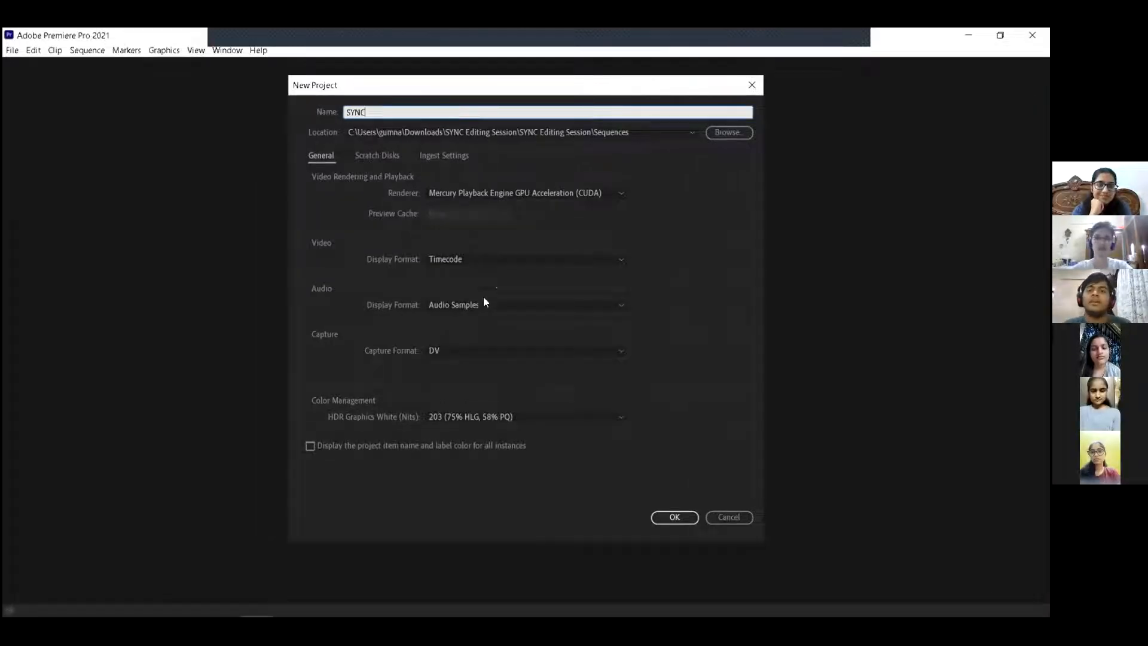
Step: Browse for the project location and open the "Sync editing session mini" folder inside SYNC Editing Session
click(748, 129)
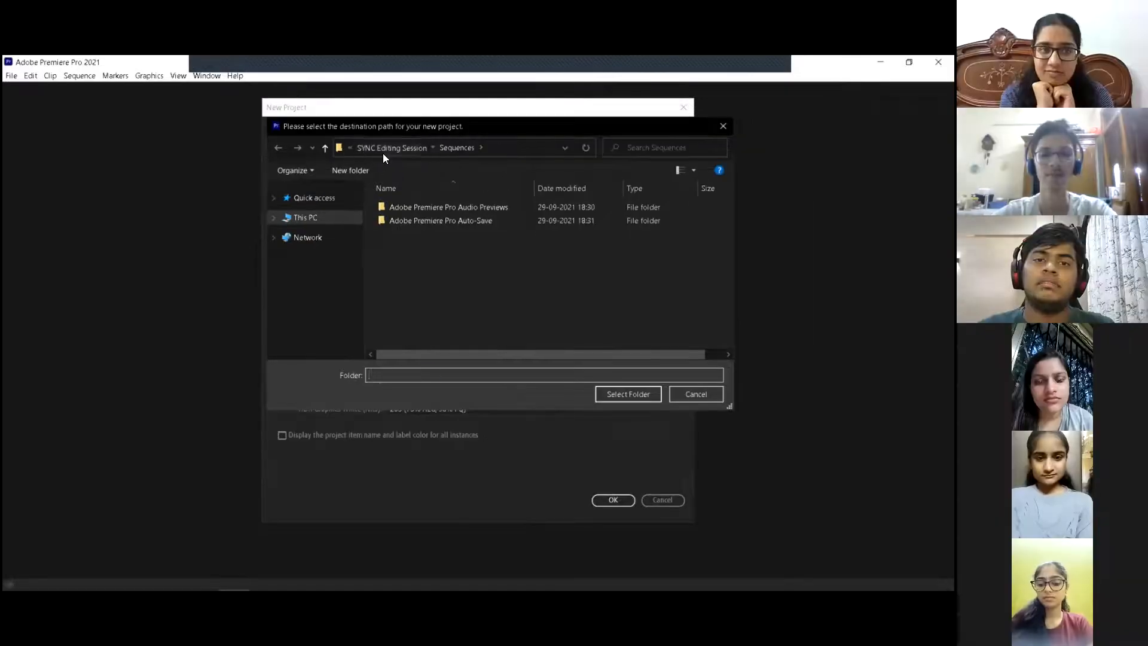
click(382, 153)
click(362, 144)
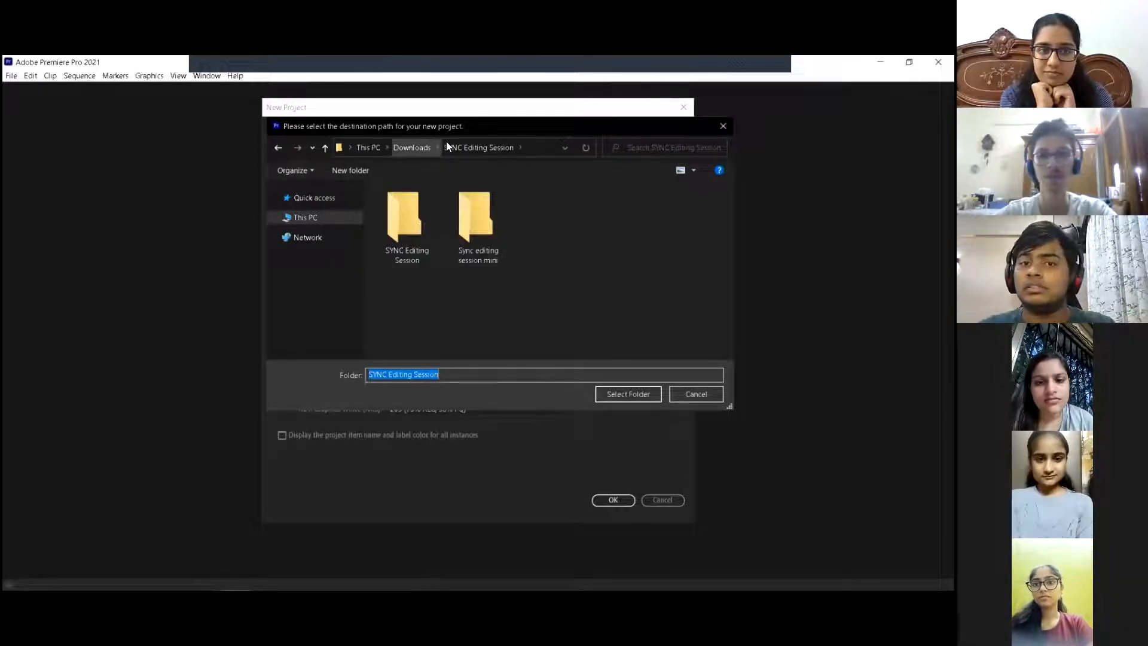
double_click(481, 223)
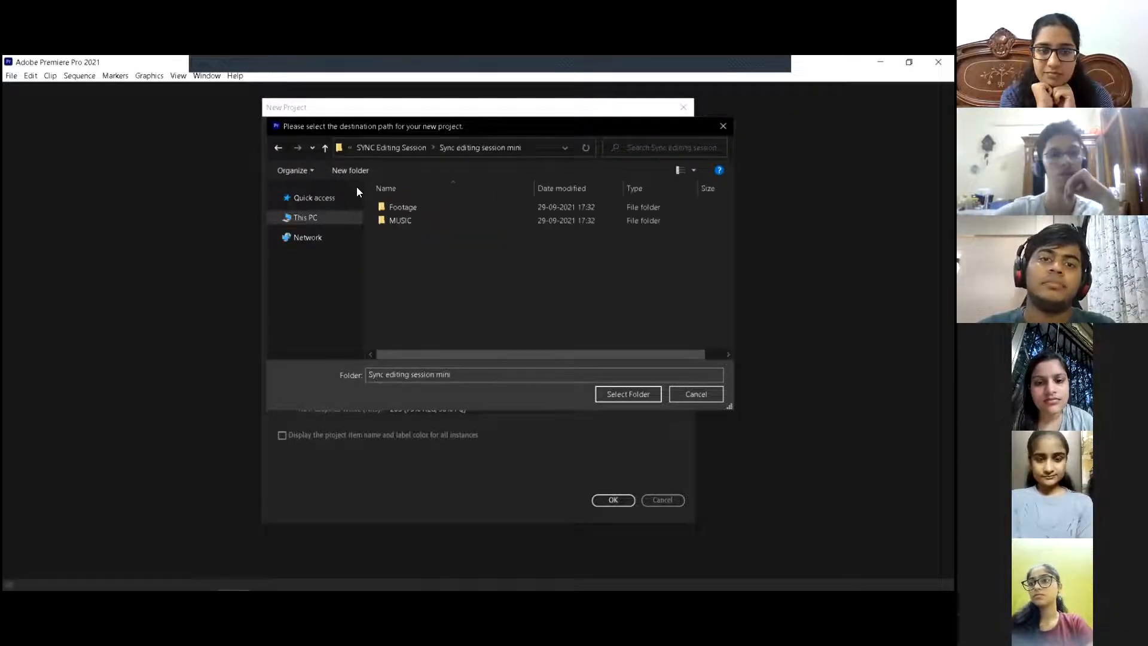
Step: Create a folder named Sequences there and choose it as the project location
click(349, 170)
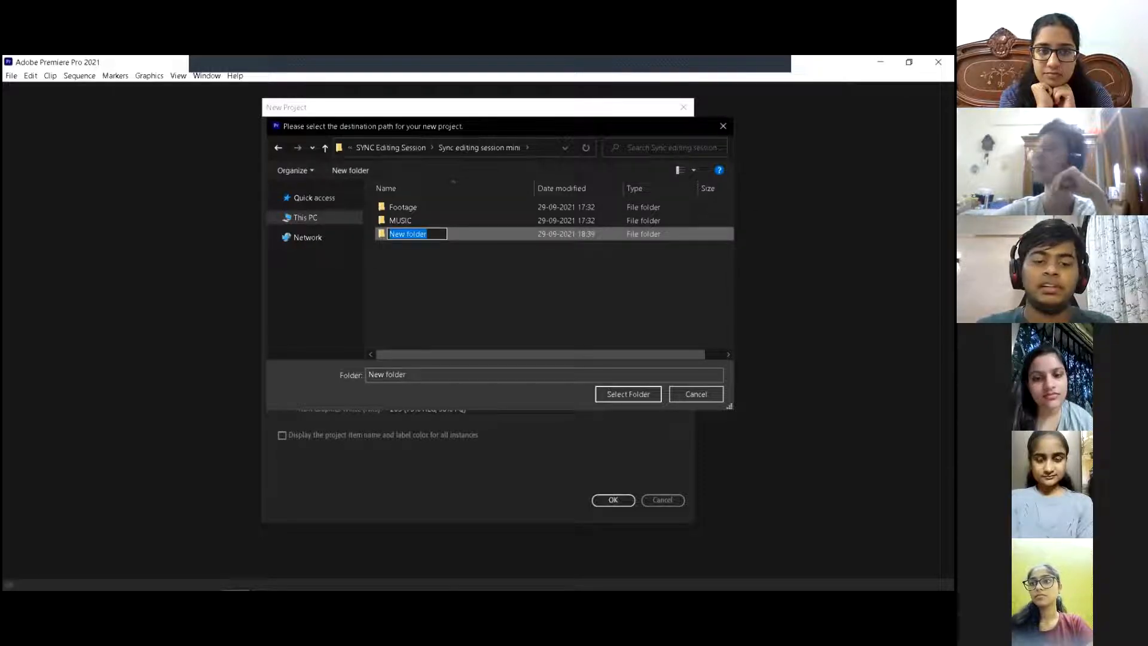
text(Seq)
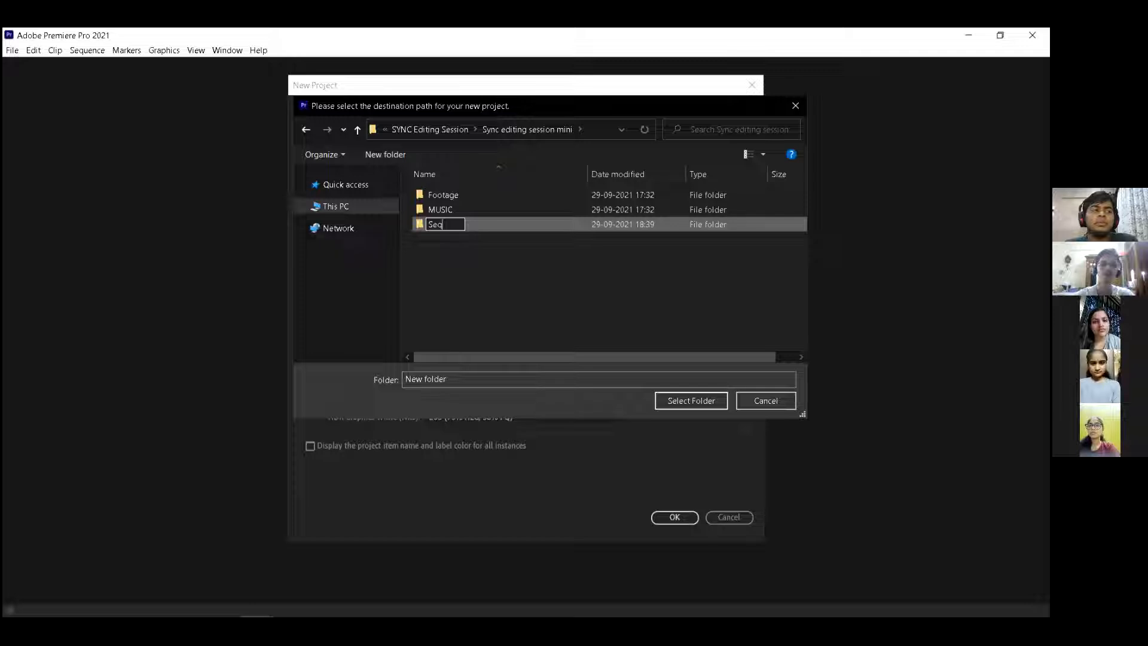
text(u)
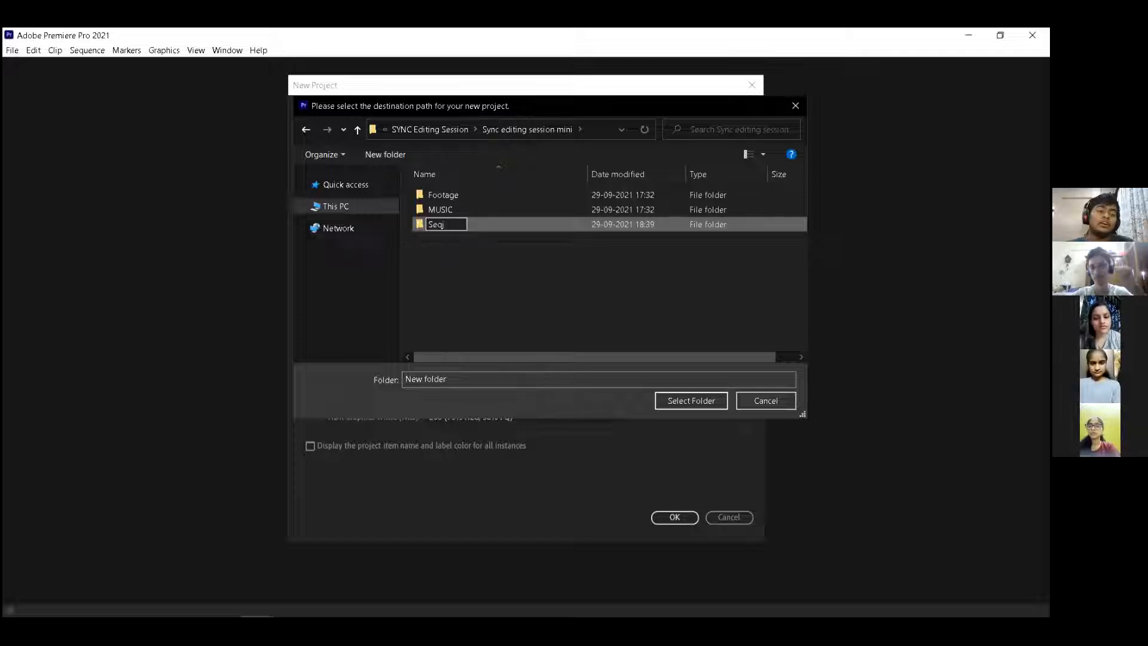
key(BackSpace)
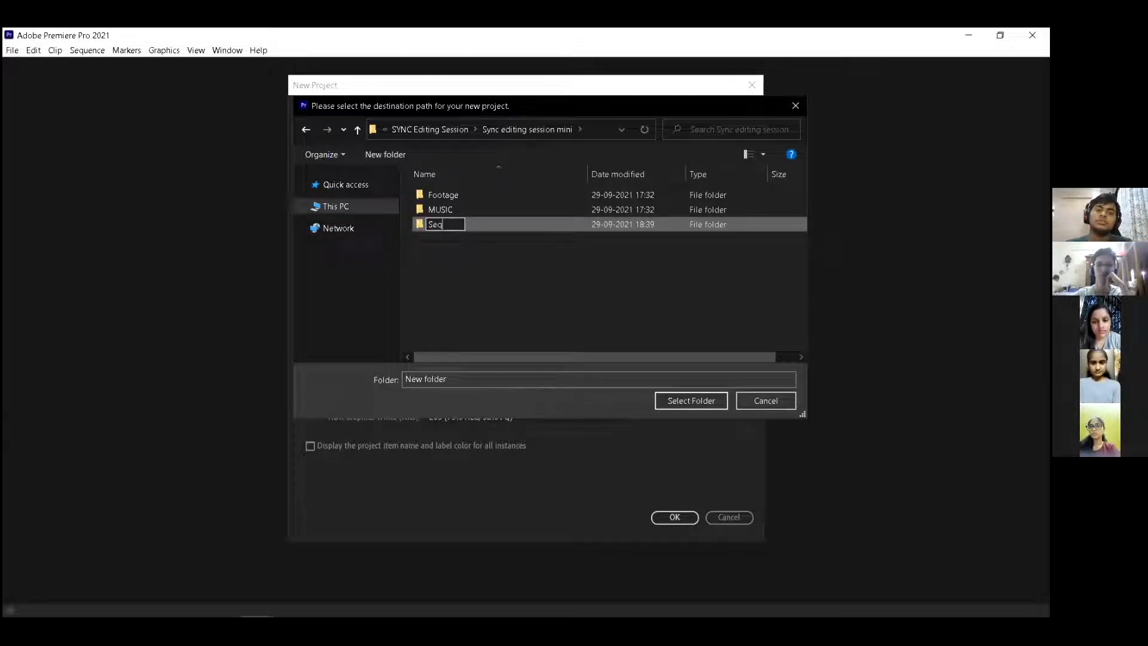
text(uences)
key(Return)
key(Return)
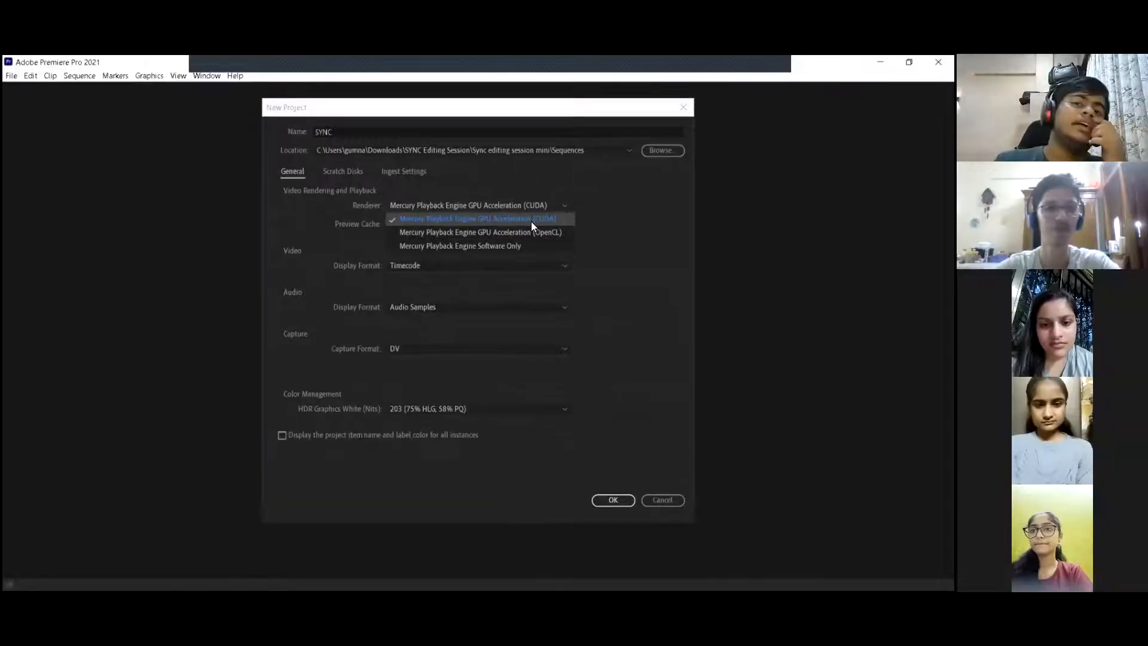
Step: Look through the new project's scratch disk and ingest settings and return to the general settings
click(312, 148)
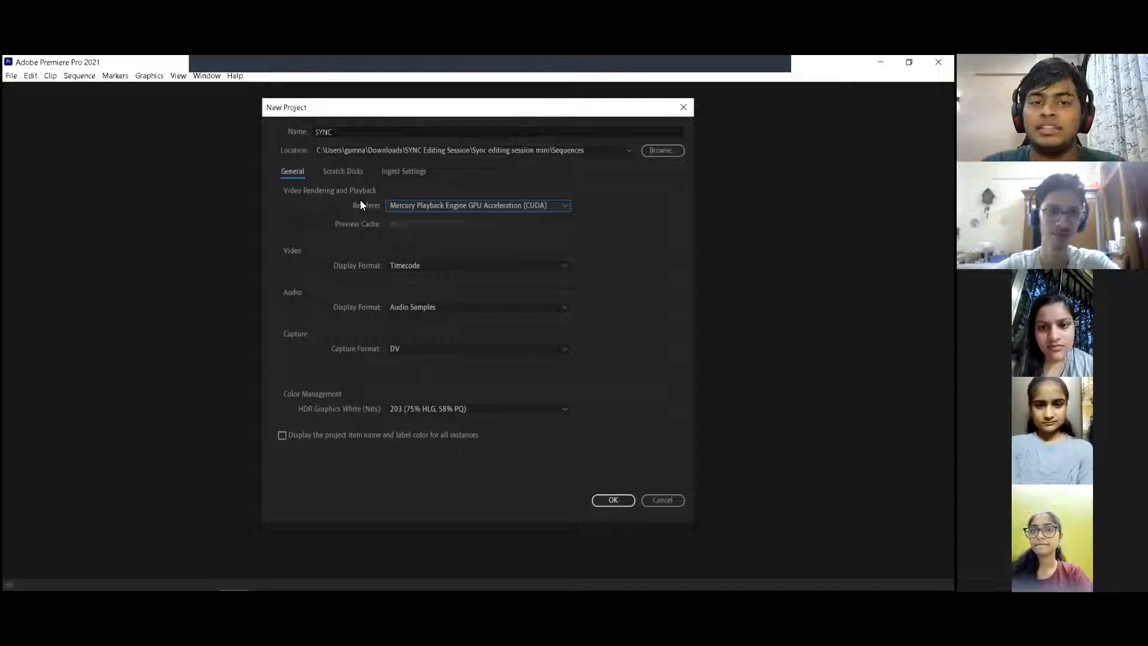
click(342, 171)
click(403, 171)
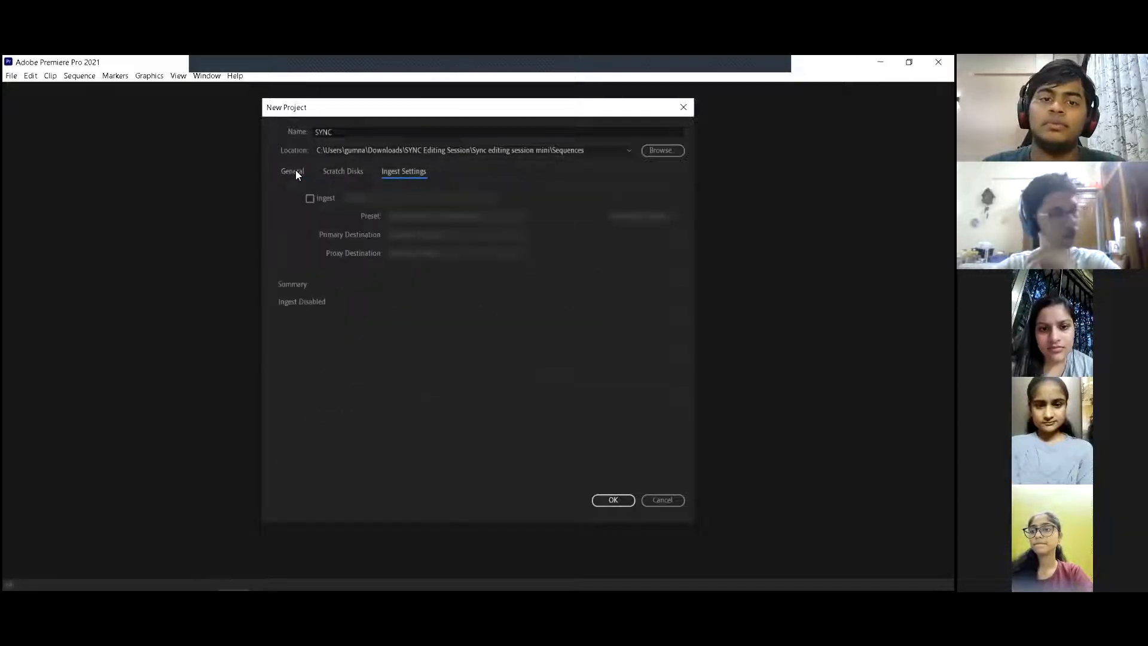
click(295, 167)
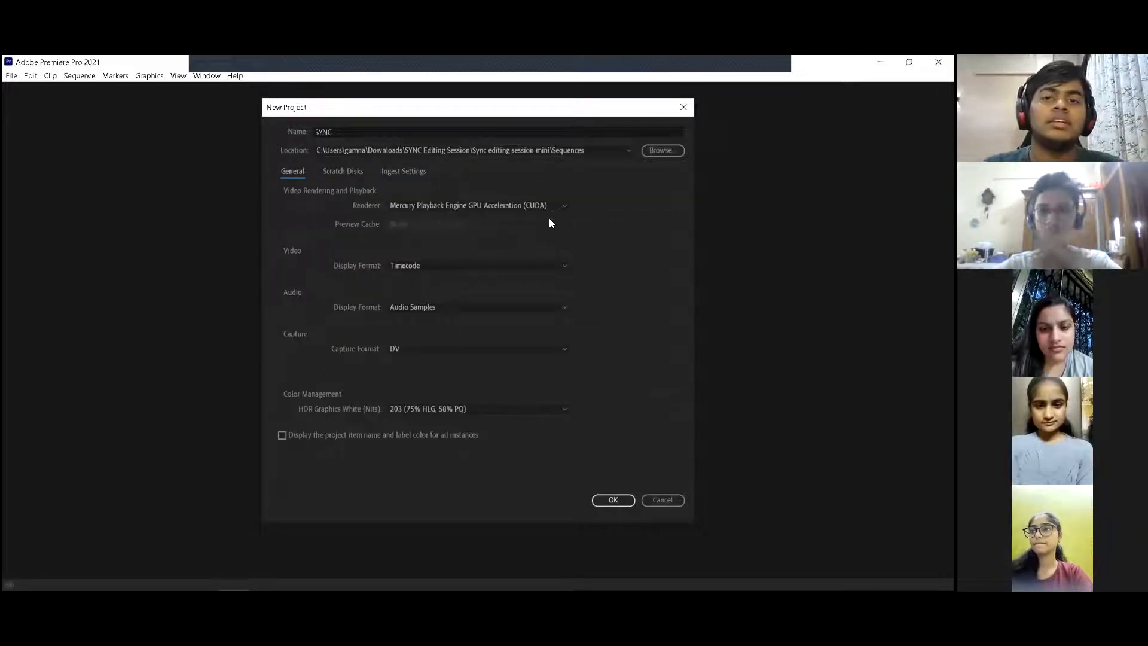
Step: Set the renderer to Mercury Playback Engine GPU Acceleration (CUDA) and create the project
click(482, 214)
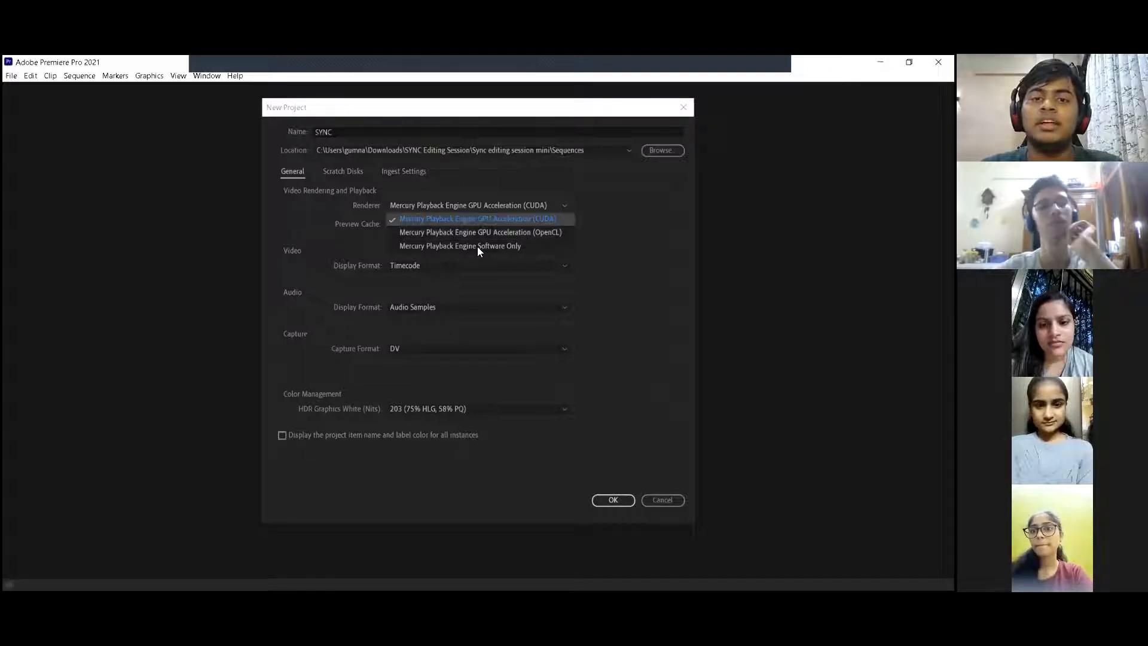
click(553, 246)
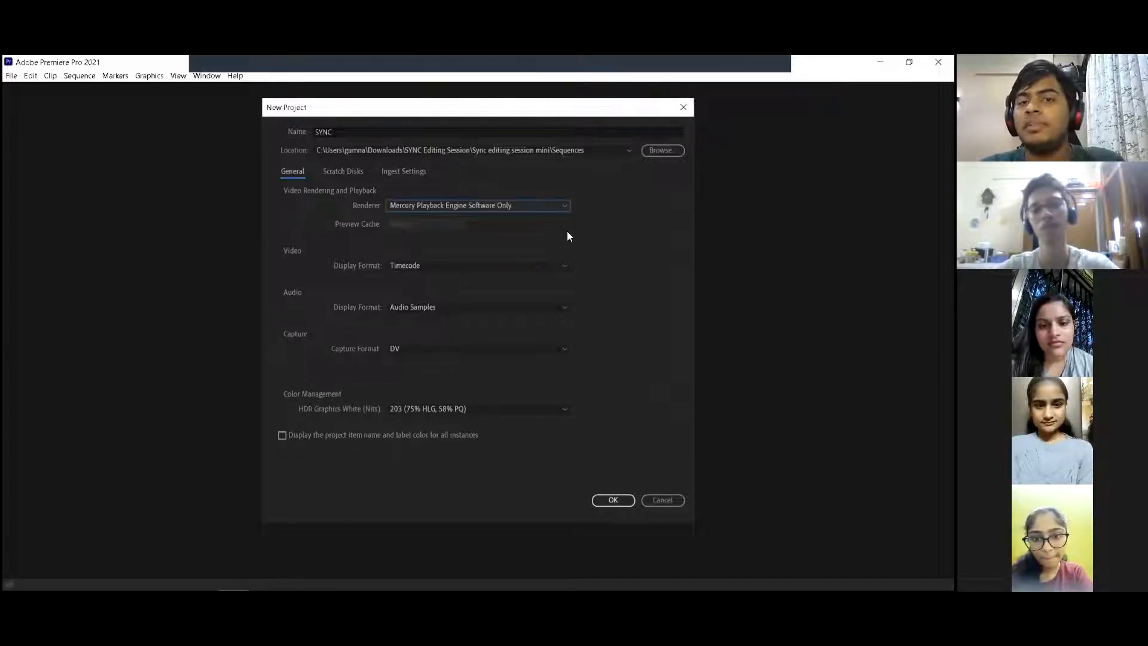
click(549, 205)
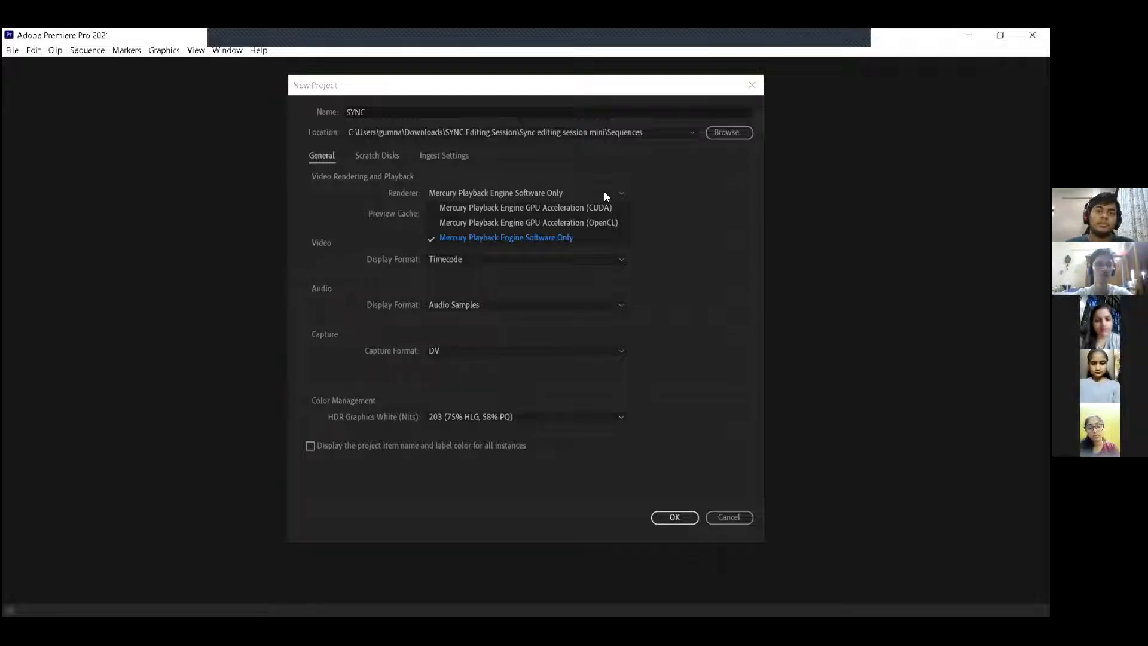
click(547, 208)
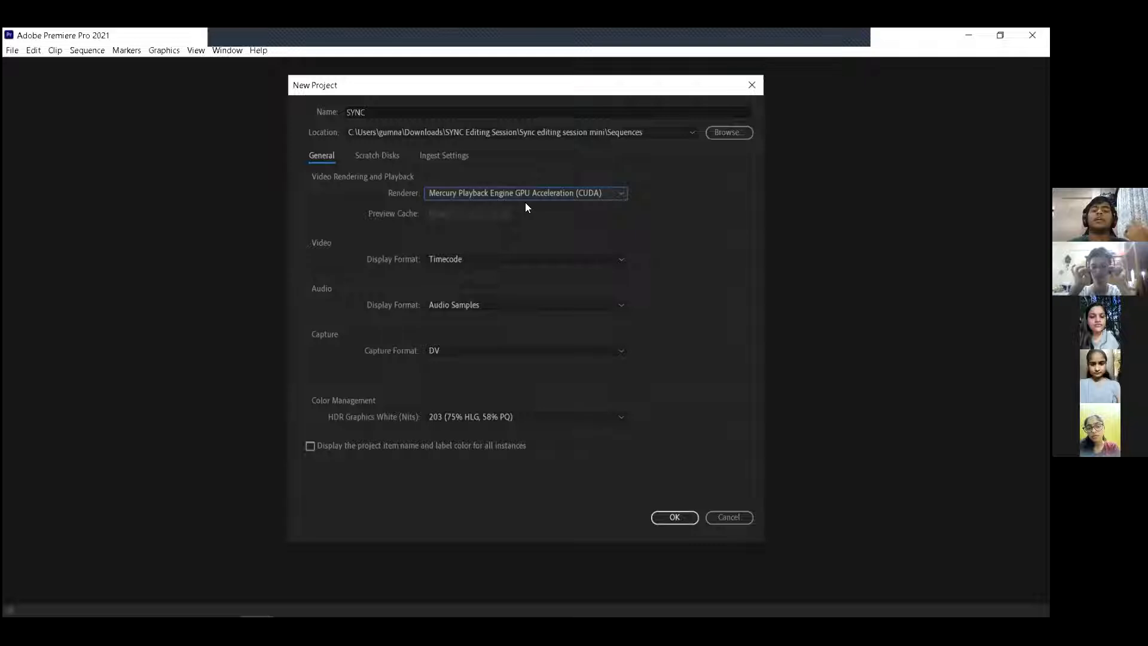
click(674, 517)
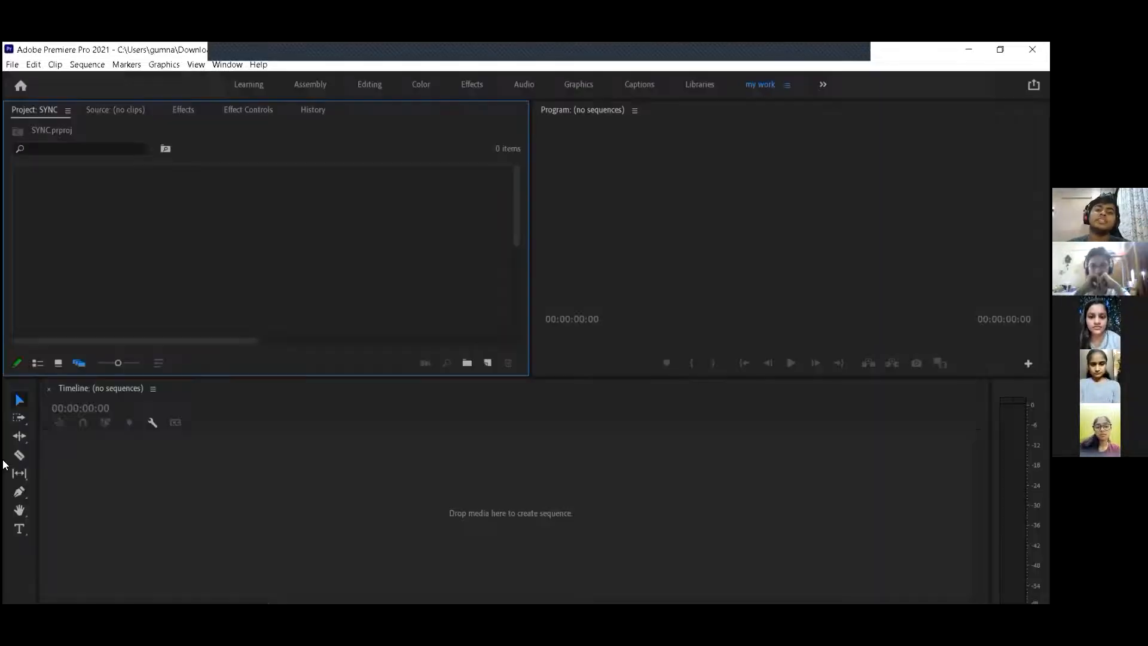
Step: Reset the Editing workspace to its saved layout, view the Assembly workspace for comparison, and return to Editing
click(360, 69)
click(229, 52)
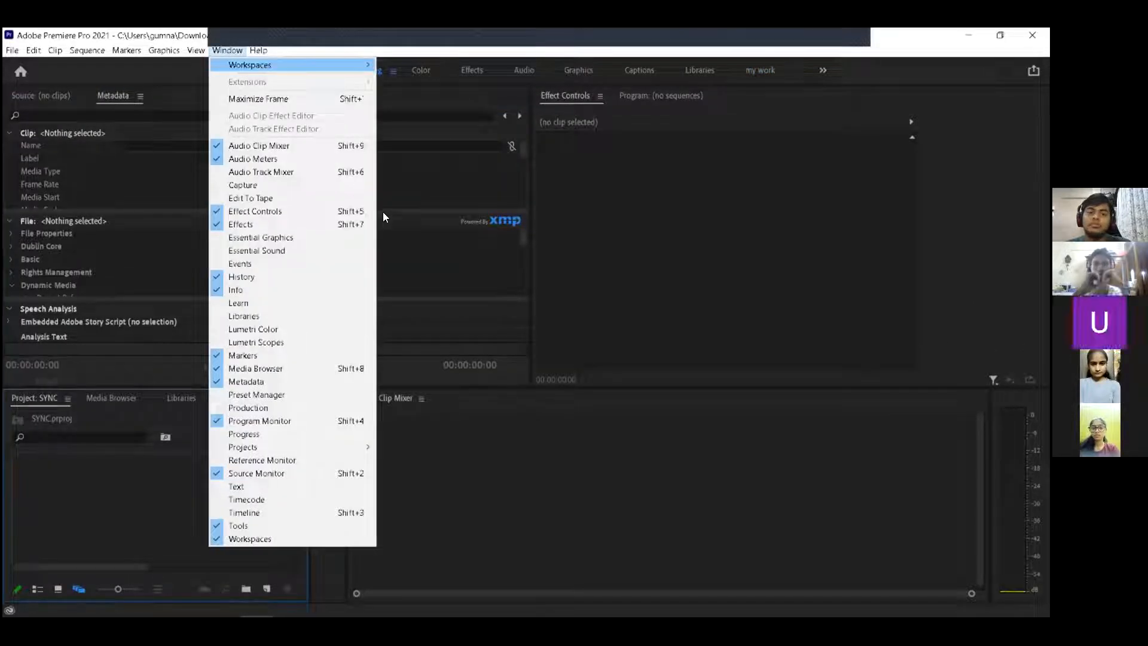
mouse_move(263, 65)
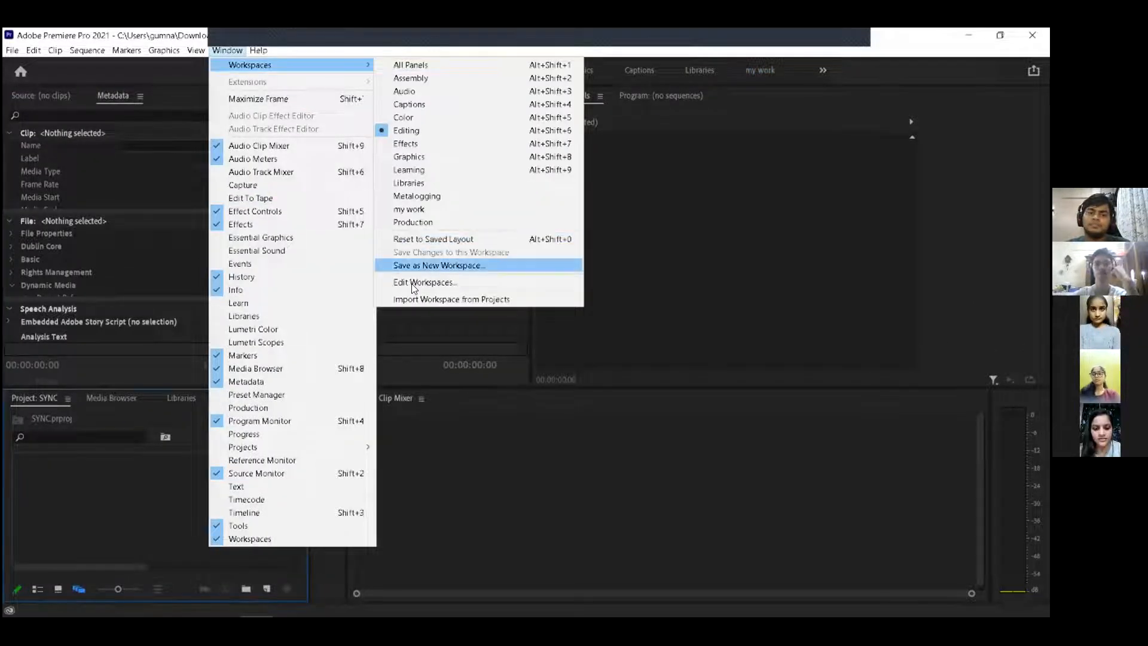
click(430, 239)
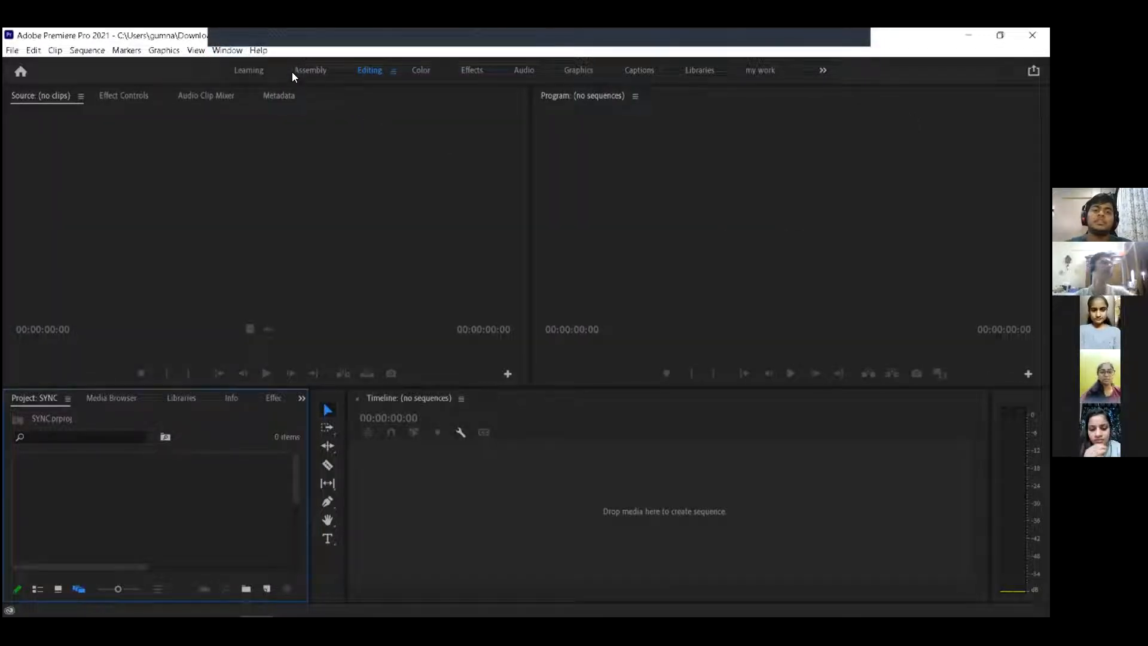
click(308, 68)
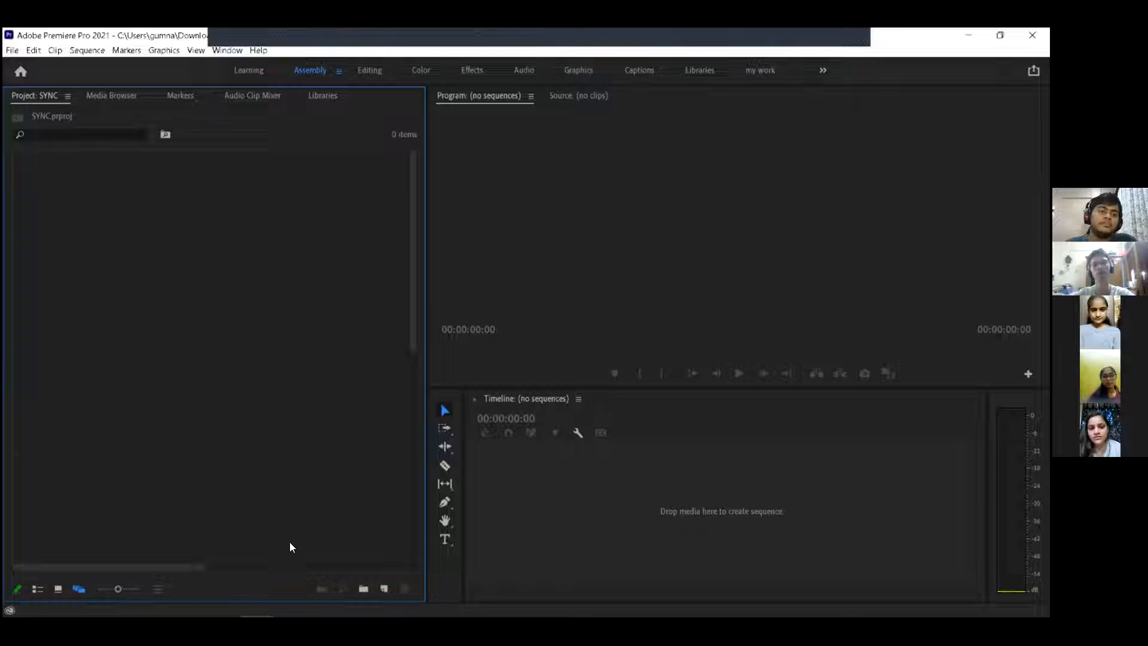
click(369, 70)
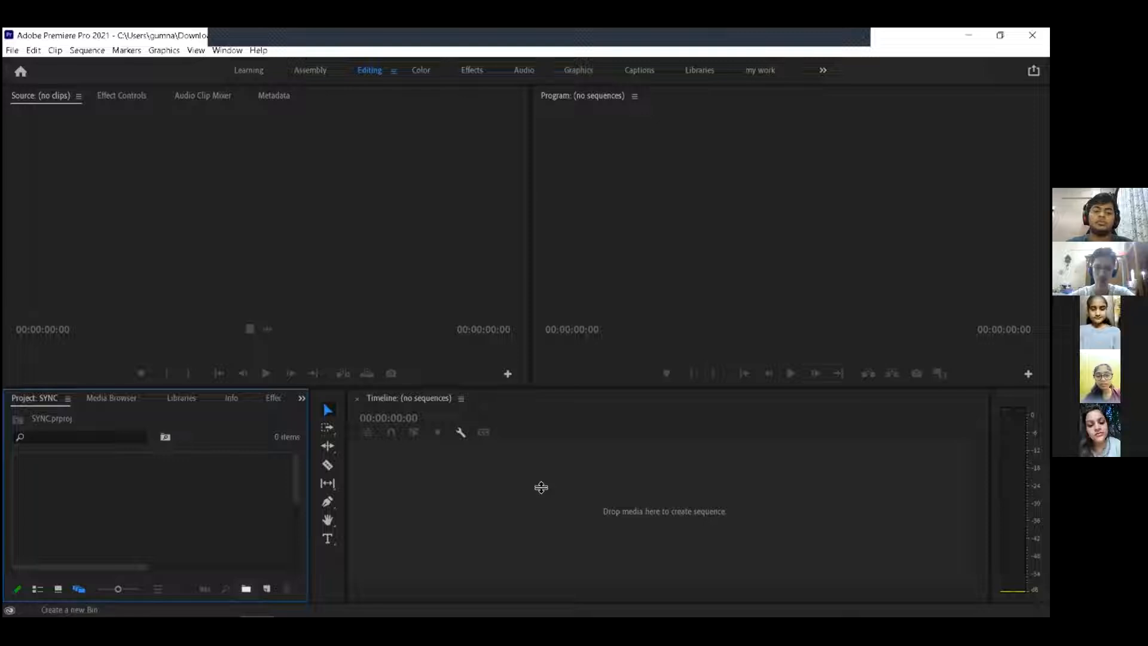
Step: Create a new bin in the project and try to name it Sequences
key(ctrl+slash)
text(Sequences)
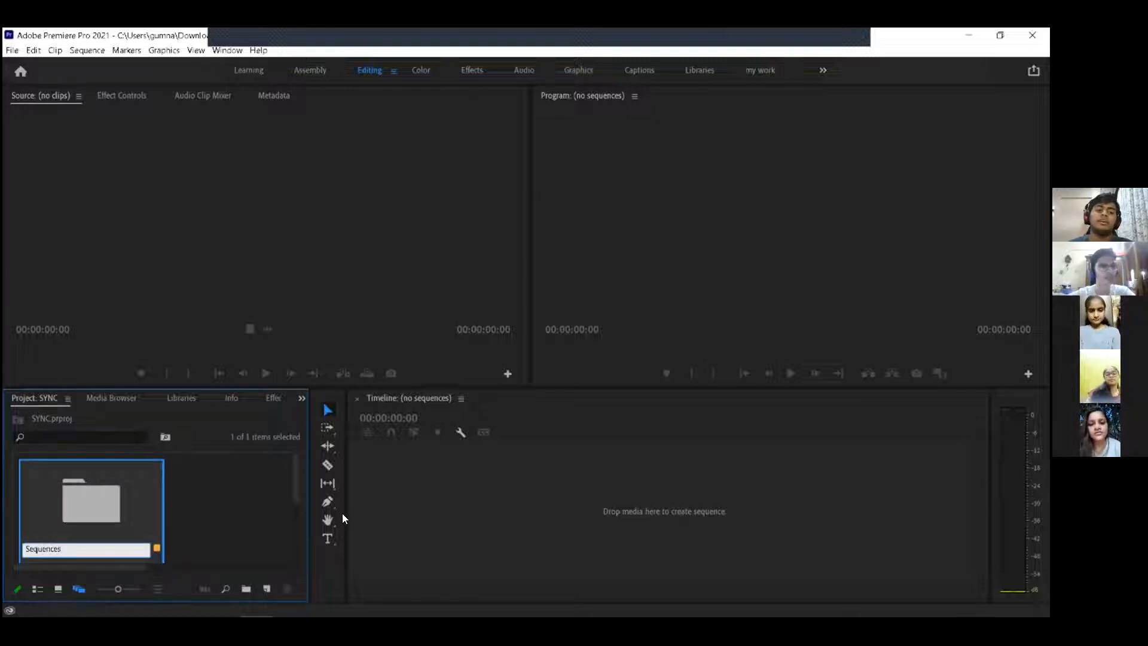
key(Escape)
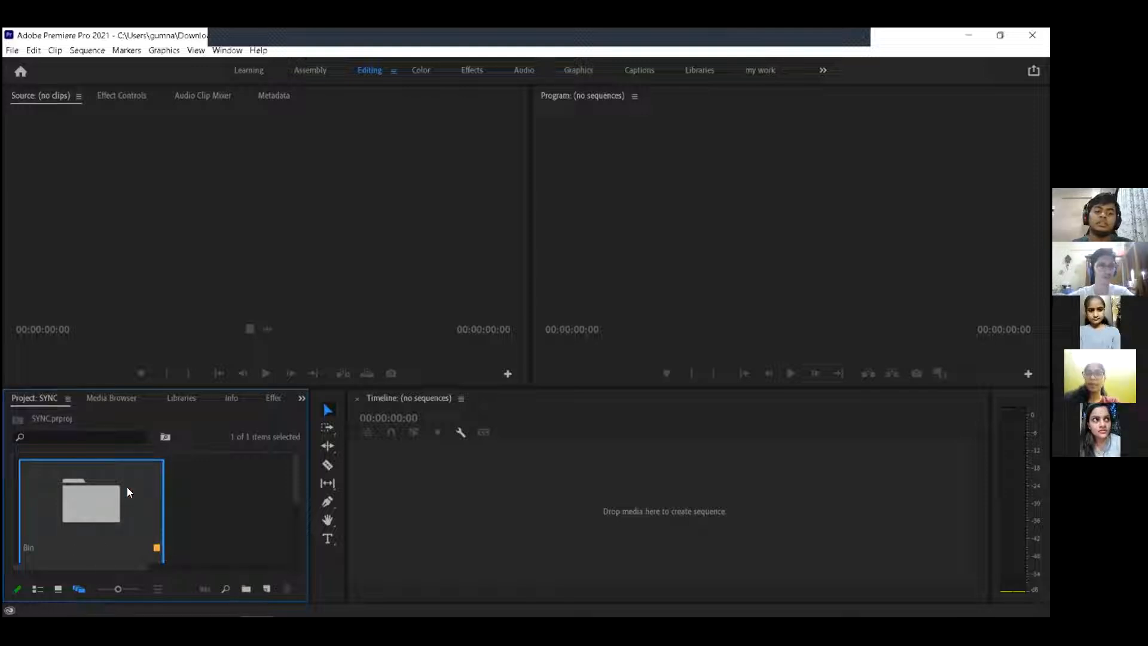
Step: Show the project items as a list and open the bin's name for editing
click(38, 588)
click(72, 498)
click(64, 472)
click(65, 473)
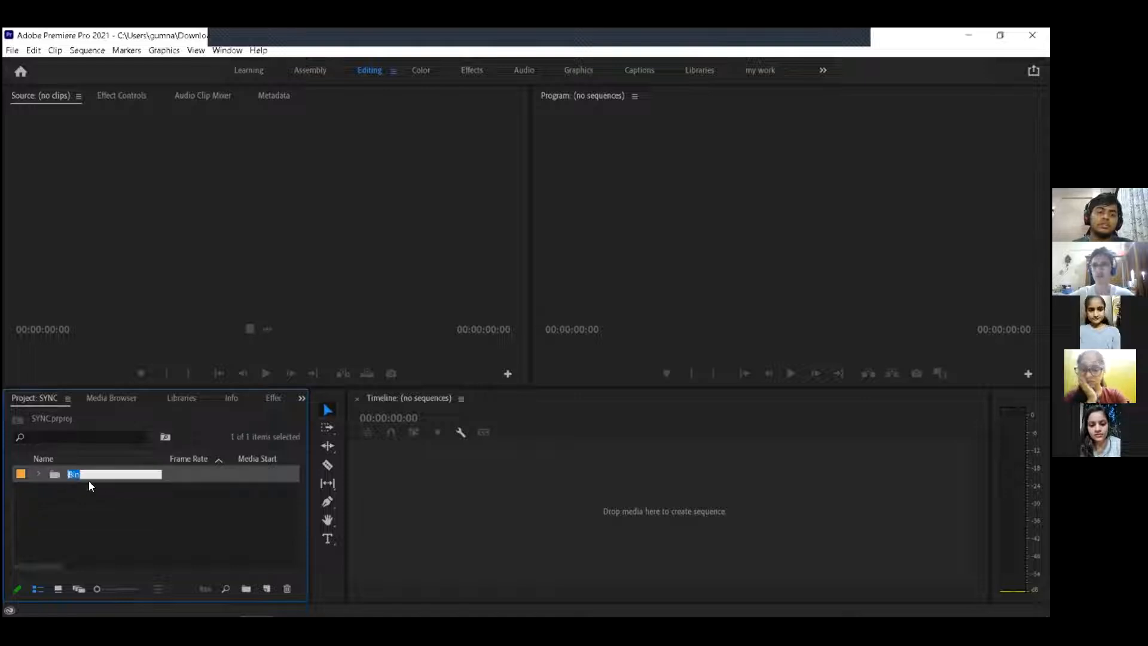
click(85, 494)
click(81, 475)
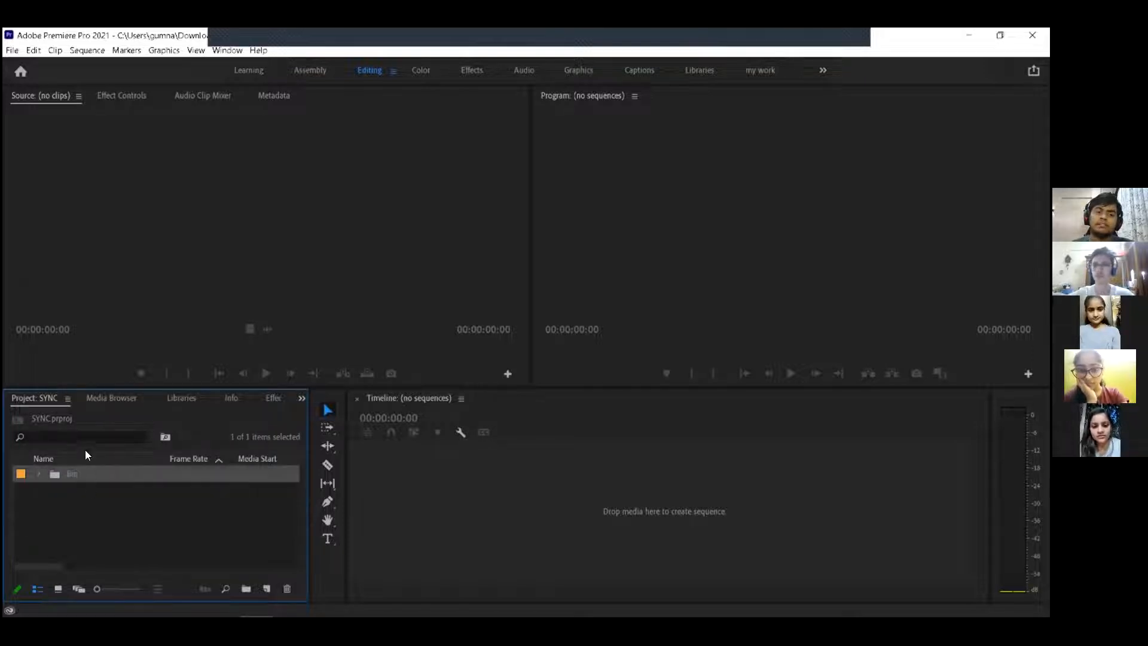
Step: View the Media Browser and return to the project items
click(122, 398)
click(187, 155)
click(51, 398)
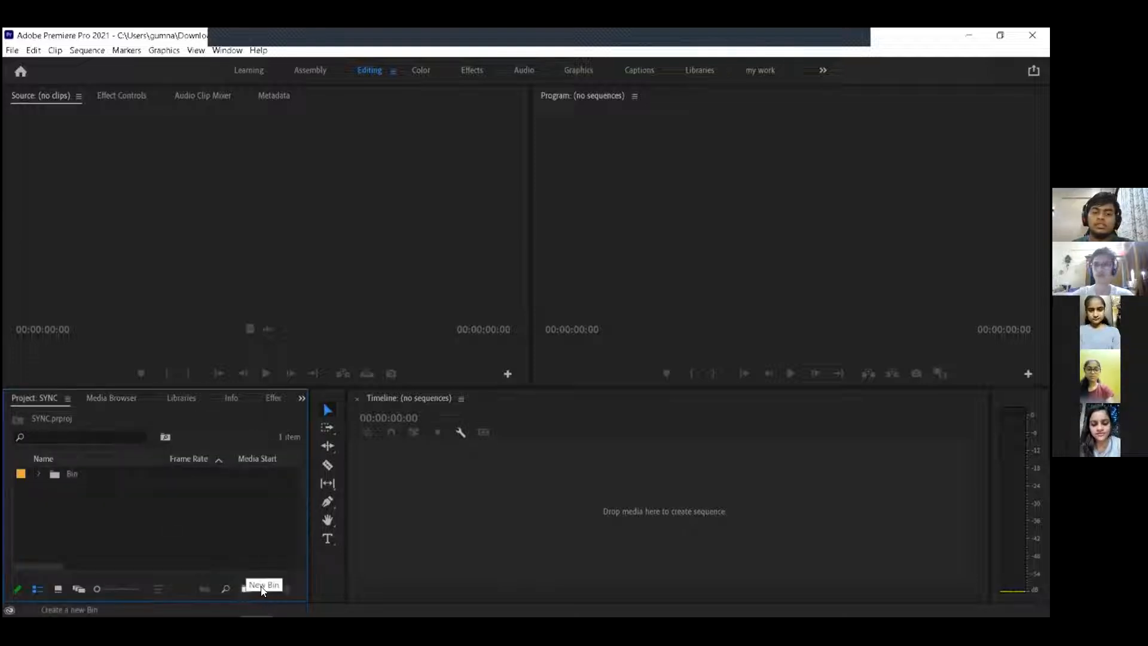
Step: Start a new sequence with the bin selected and name it Main
click(92, 472)
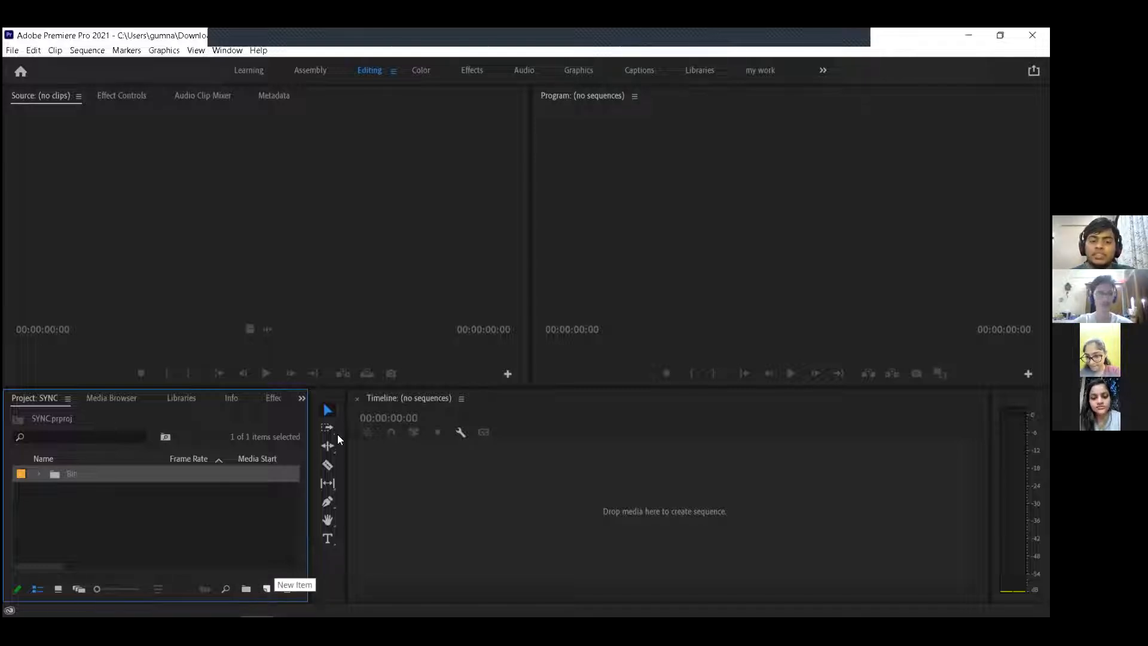
click(266, 588)
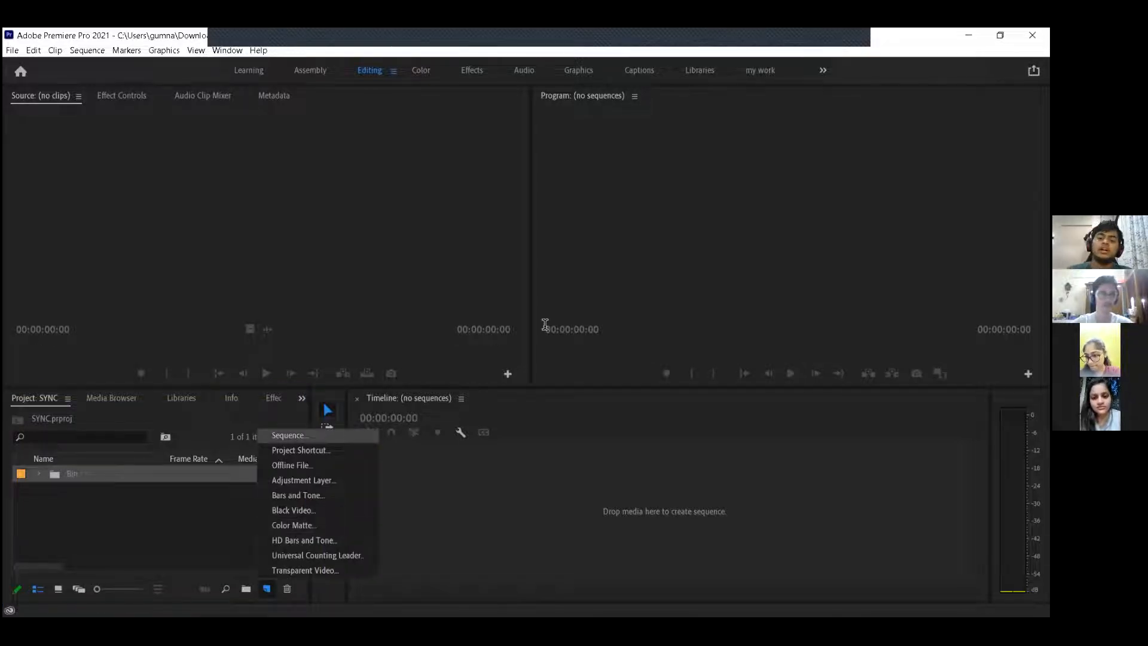
click(288, 435)
text(Main)
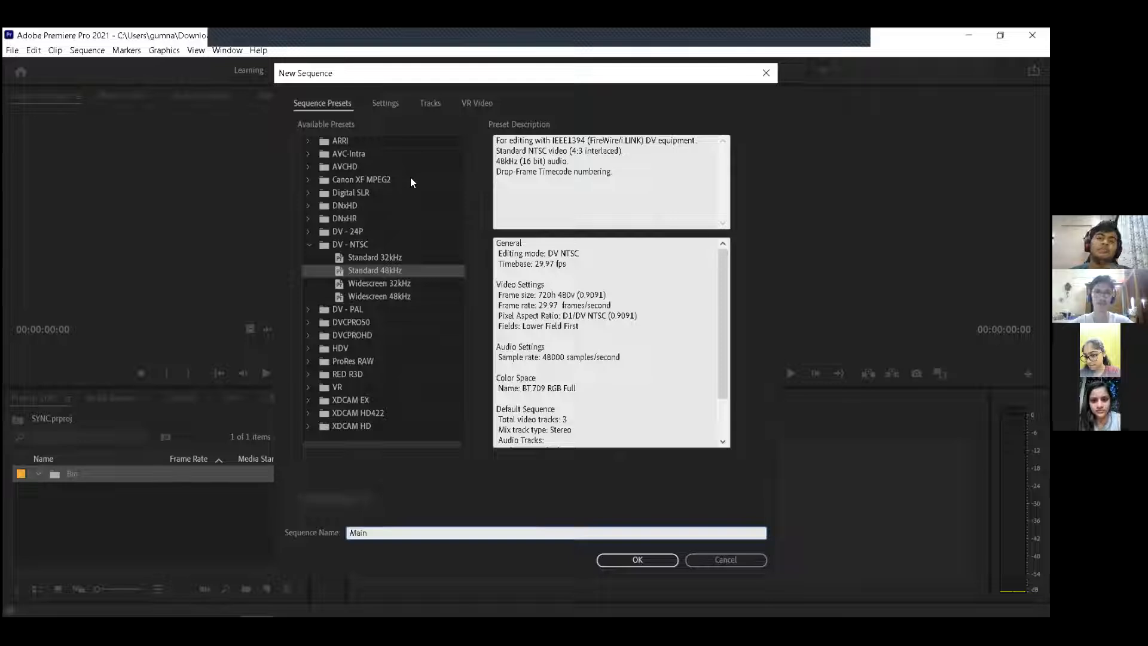
Step: Set the new sequence's editing mode to Custom and its timebase to 30.00 frames/second
click(385, 103)
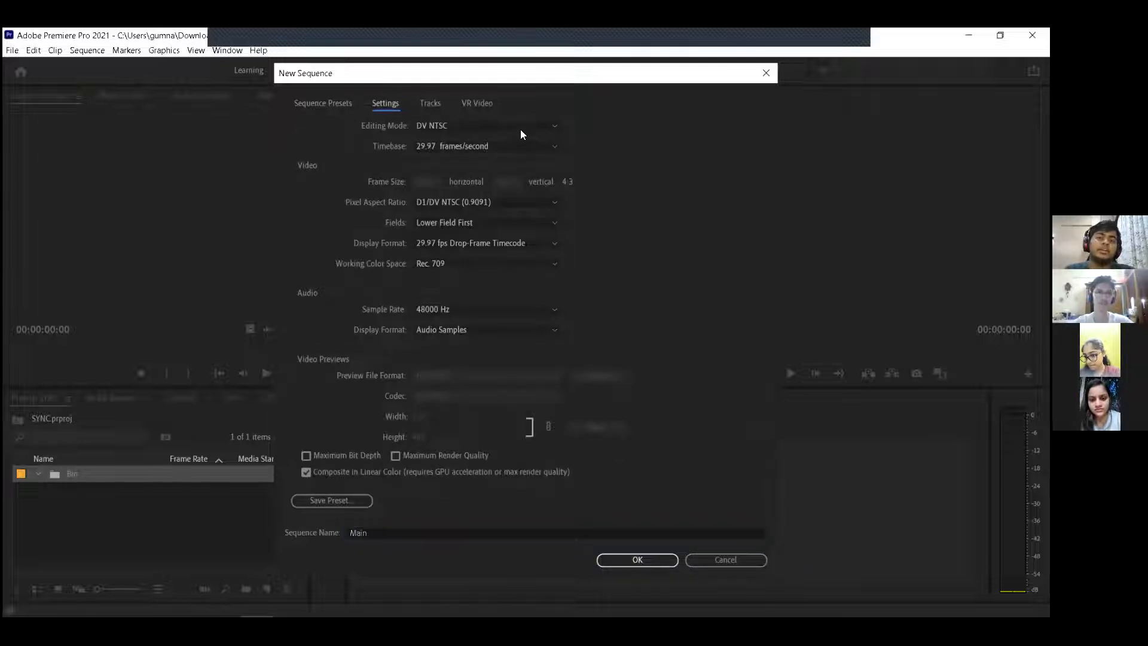
click(507, 130)
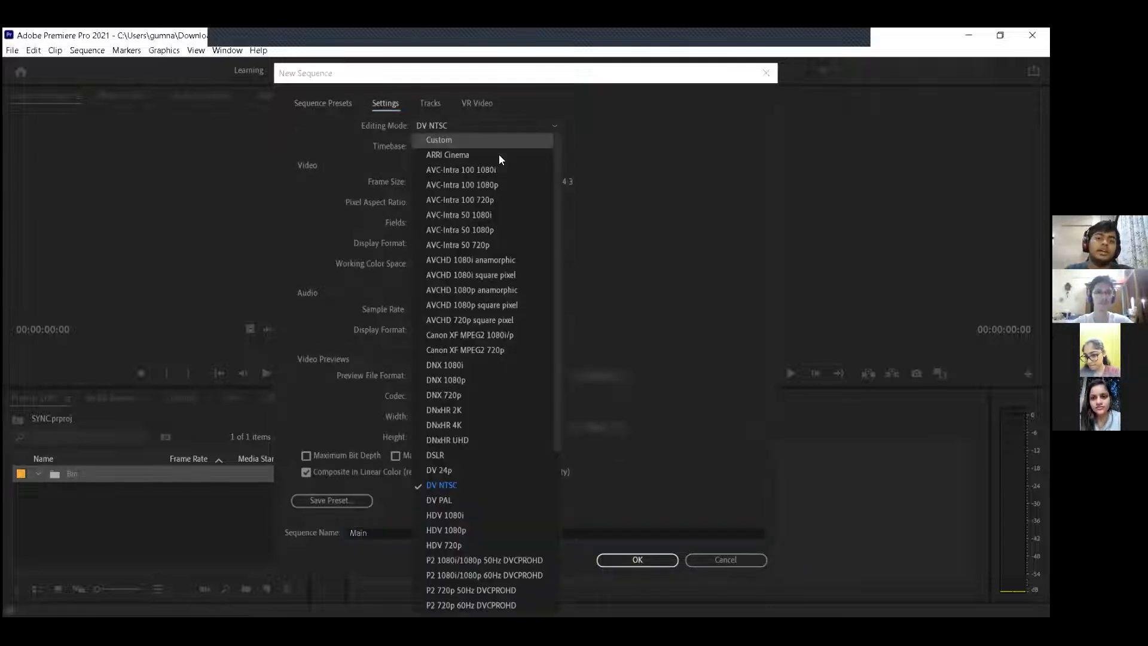
click(501, 146)
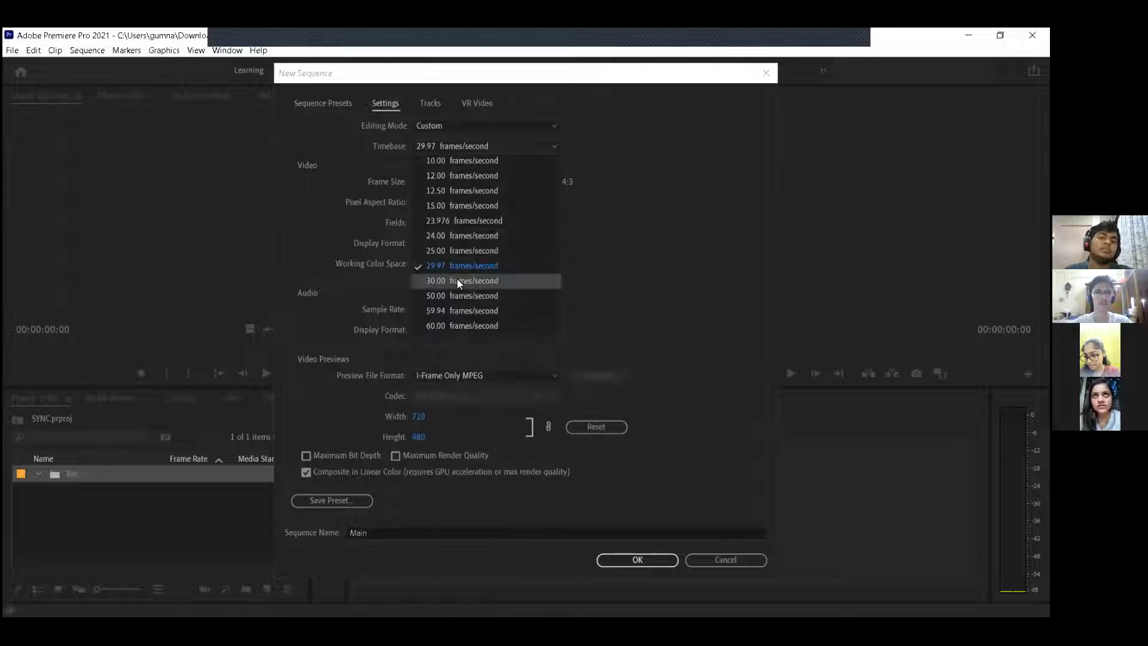
Step: Set the sequence's frame size to 1920 horizontal by 1080 vertical
drag(439, 181, 324, 187)
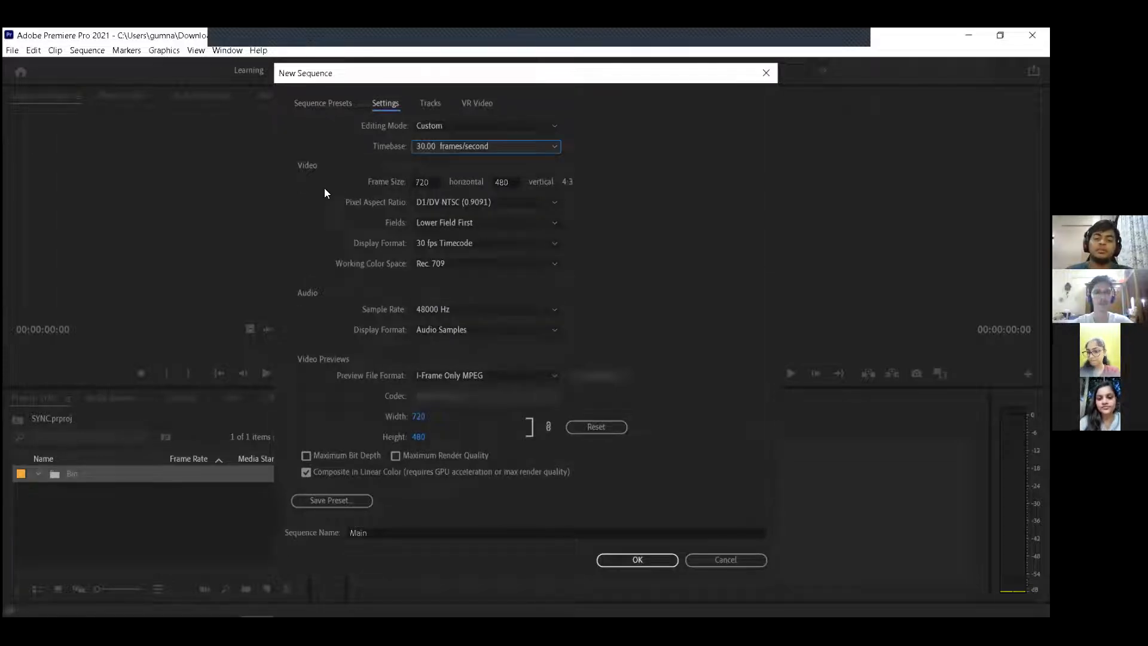
text(1920)
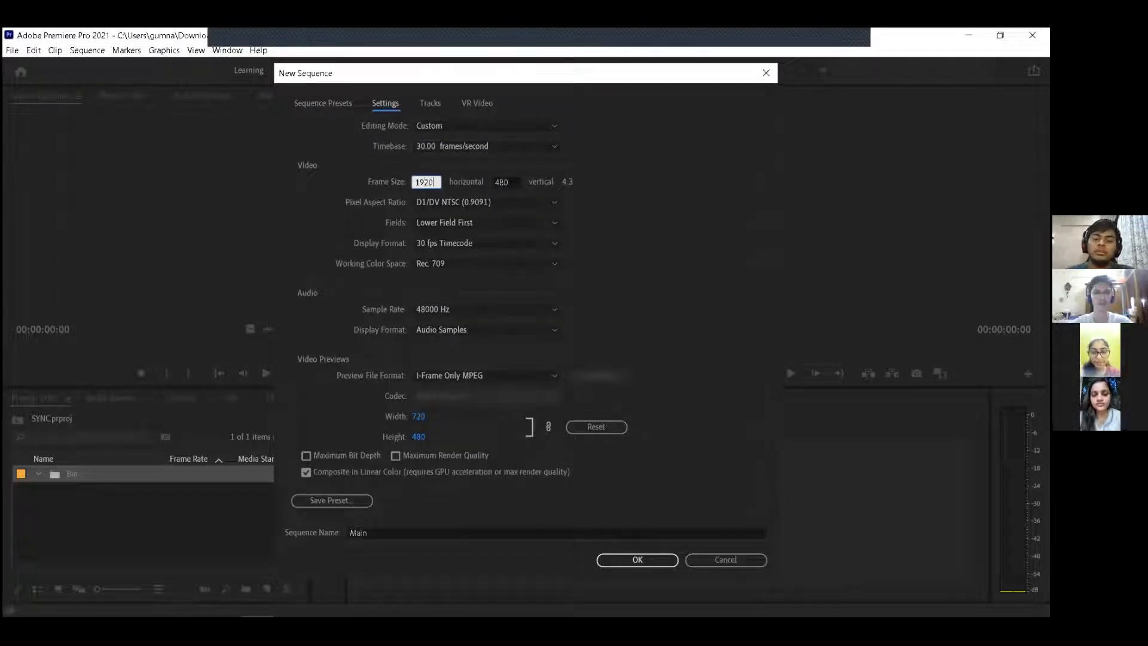
key(Tab)
text(1080)
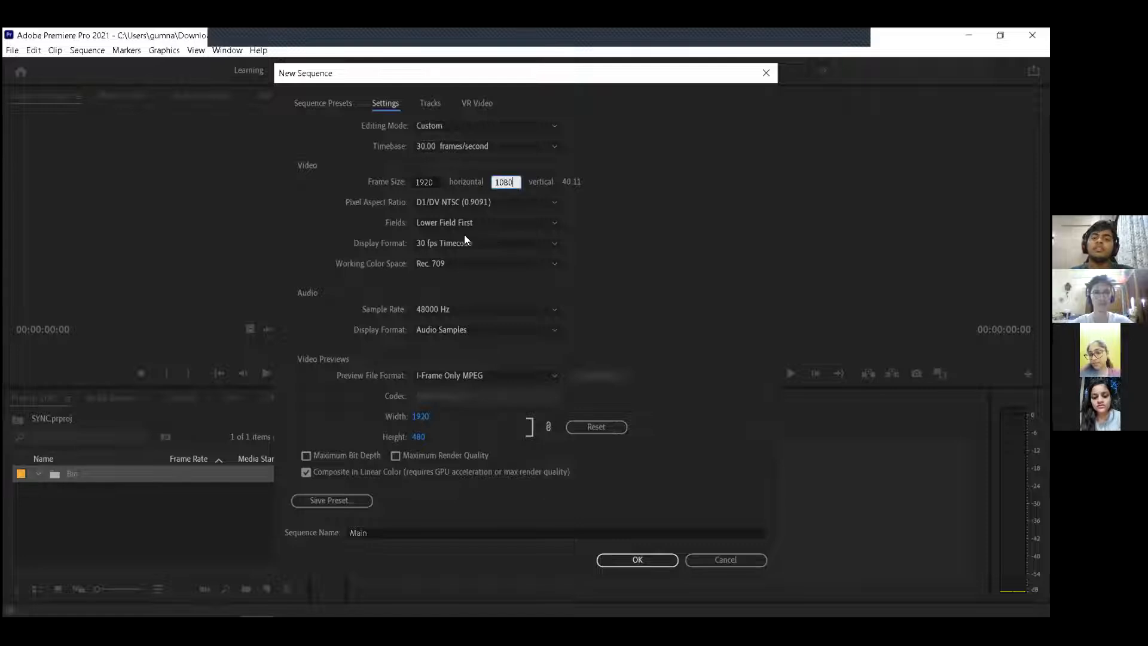
Step: Set the pixel aspect ratio to Square Pixels (1.0) and the fields to No Fields (Progressive Scan)
click(522, 204)
click(525, 200)
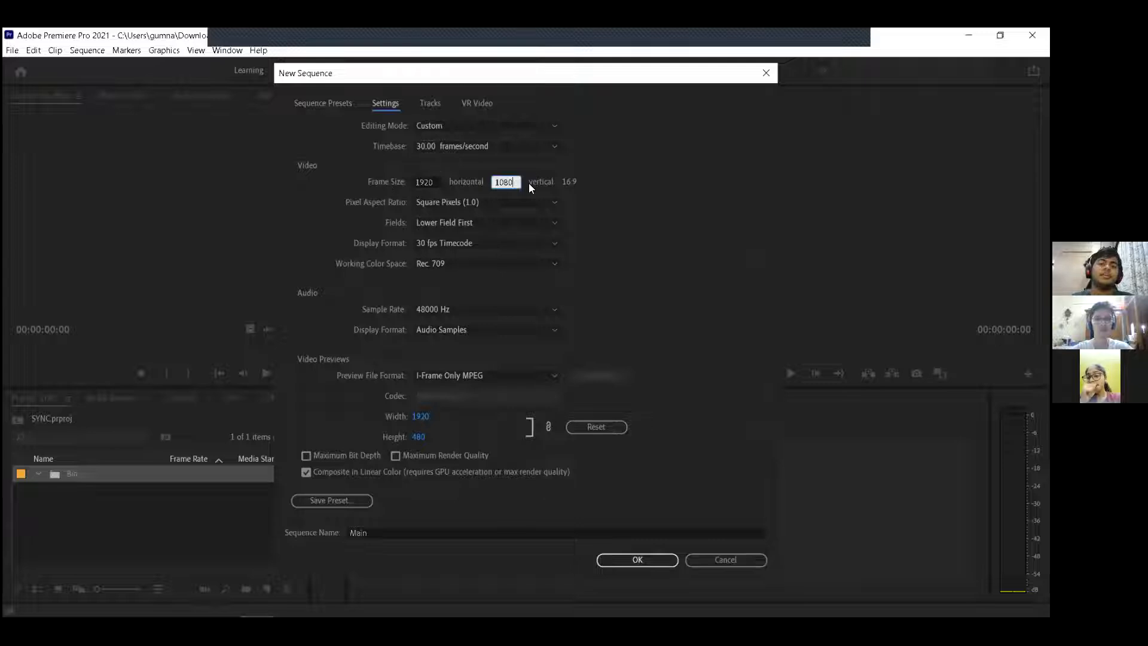
click(456, 197)
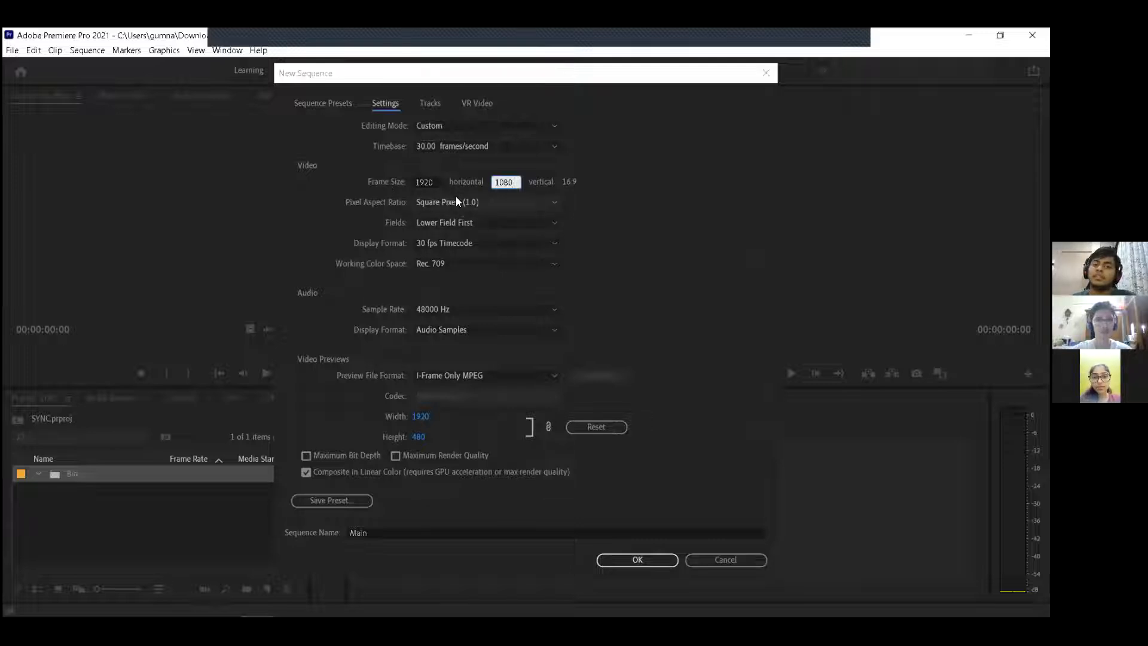
click(466, 219)
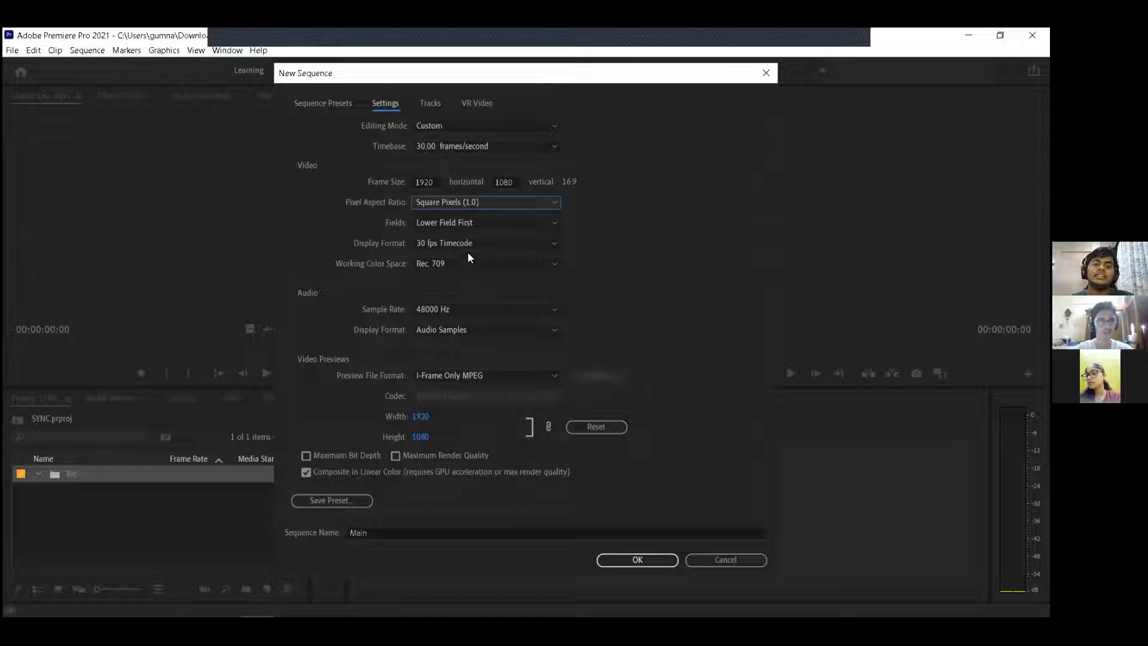
click(482, 205)
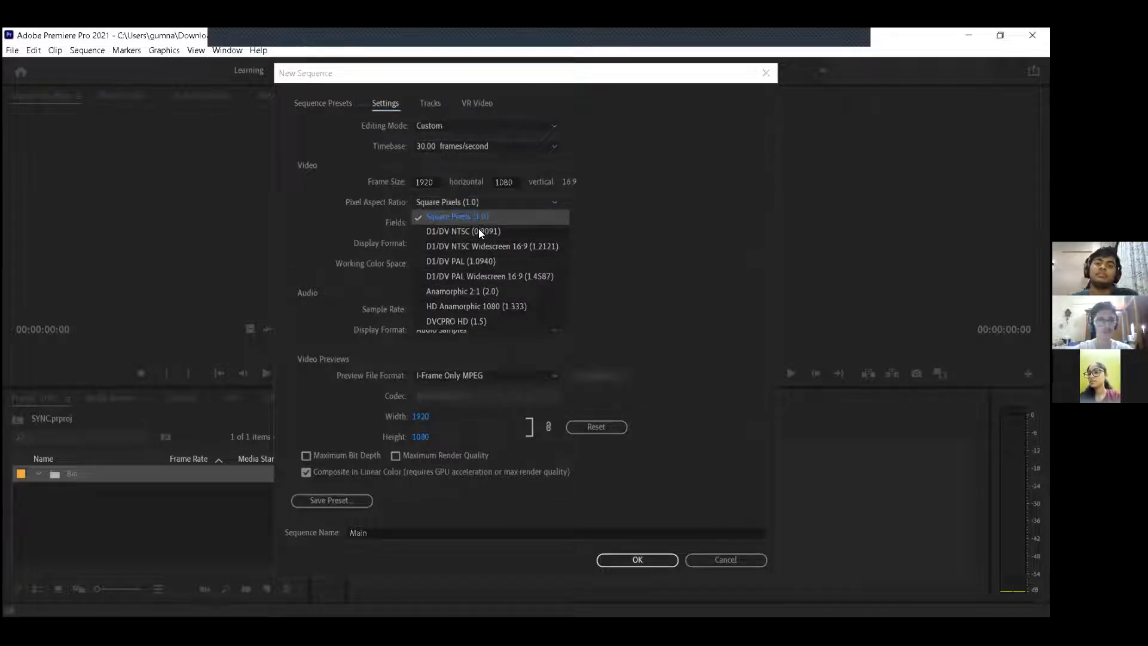
click(480, 219)
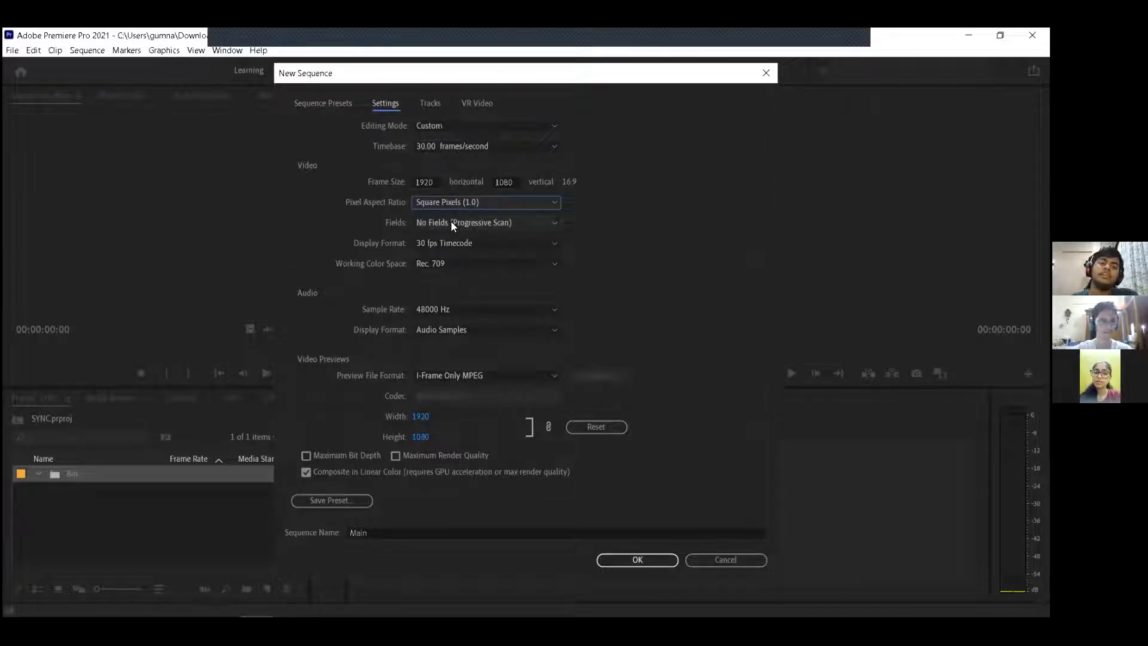
click(462, 222)
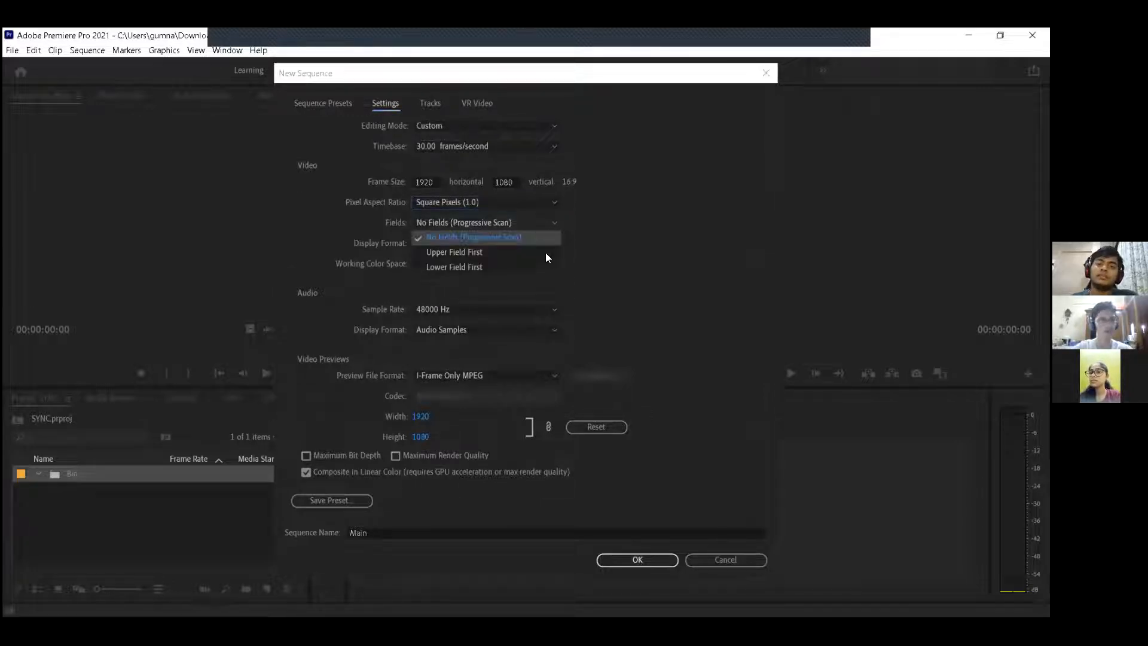
click(463, 240)
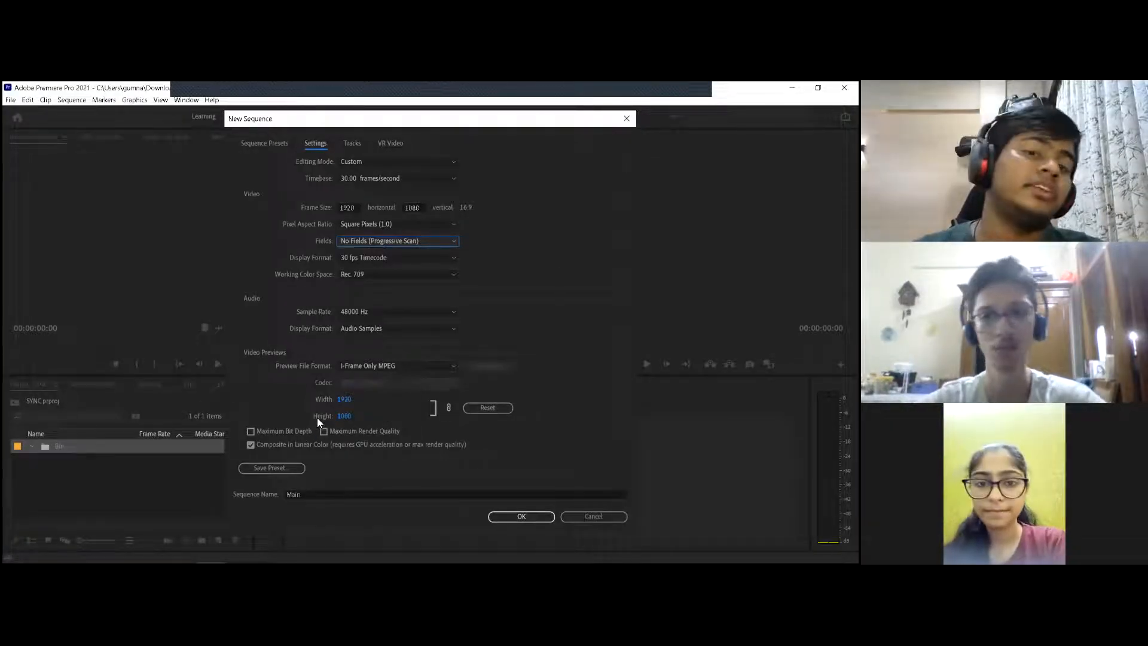
Step: Enable Maximum Render Quality and Maximum Bit Depth for the video previews and create the sequence
click(324, 431)
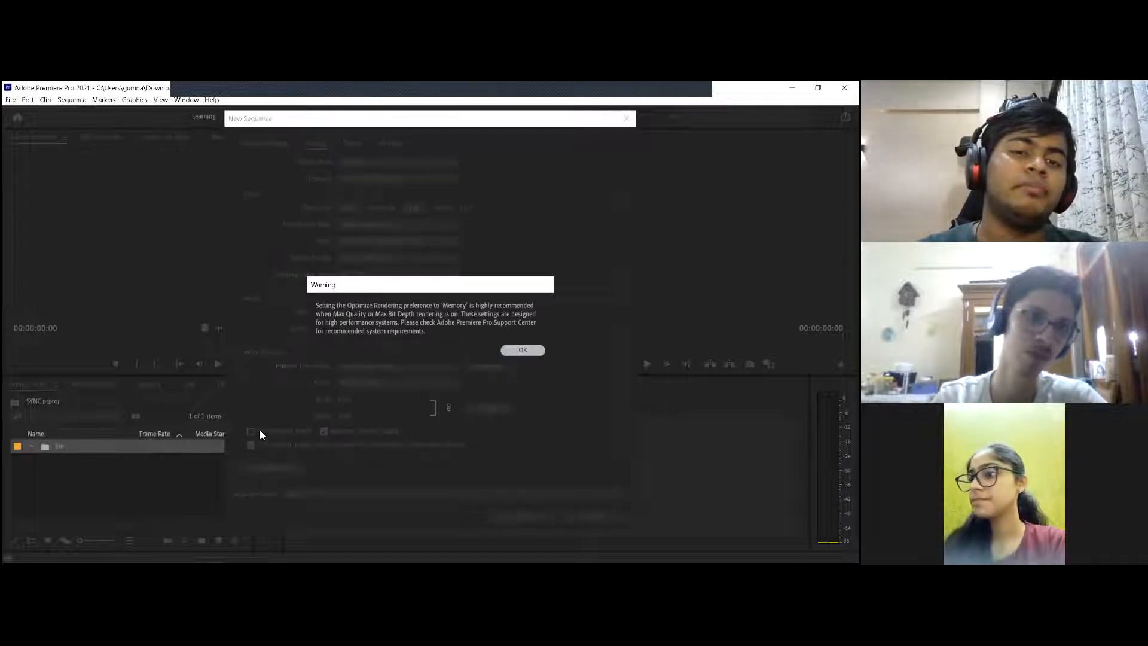
key(Return)
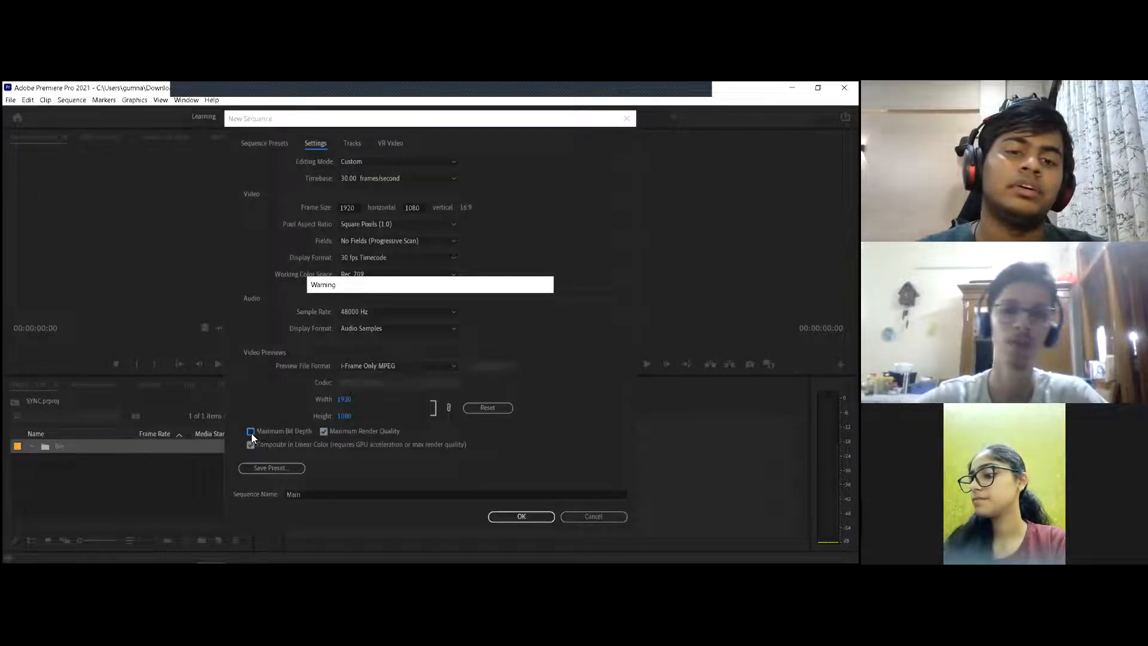
key(Return)
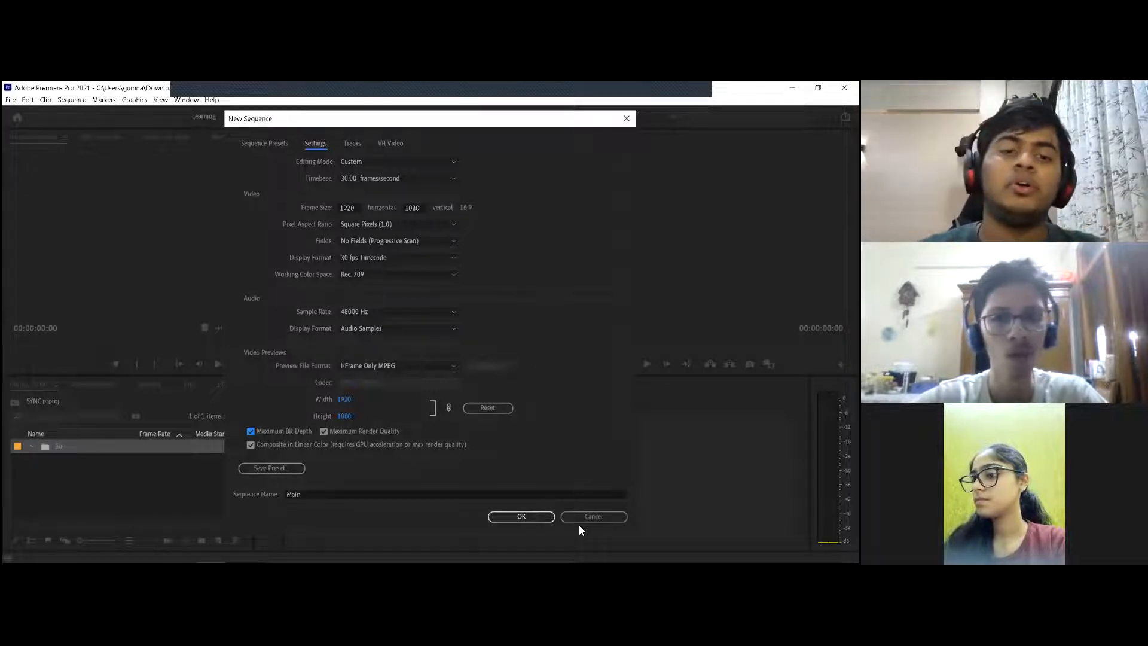
click(518, 517)
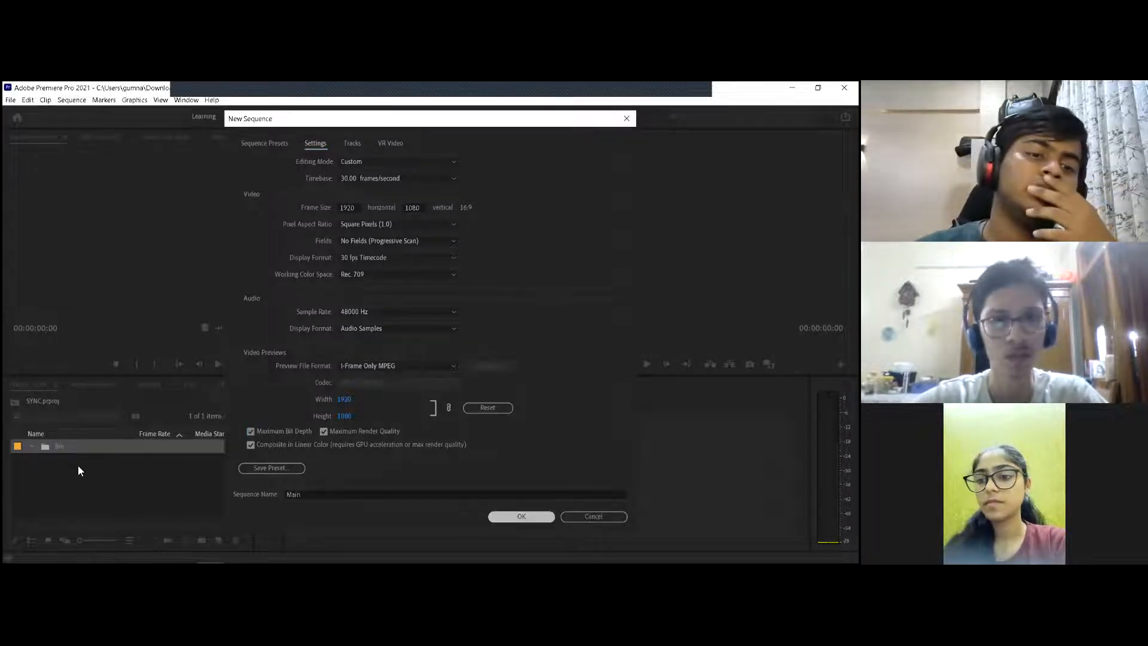
Step: Collapse the bin in the project list and make the Main timeline active
drag(76, 459, 63, 449)
click(32, 447)
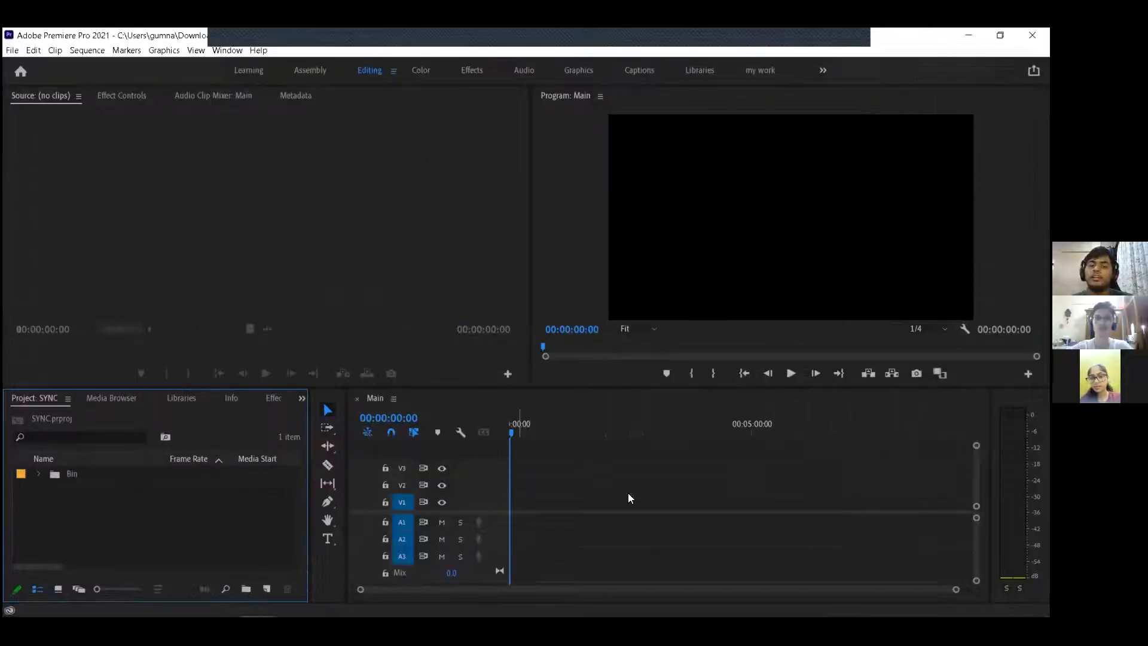
click(514, 465)
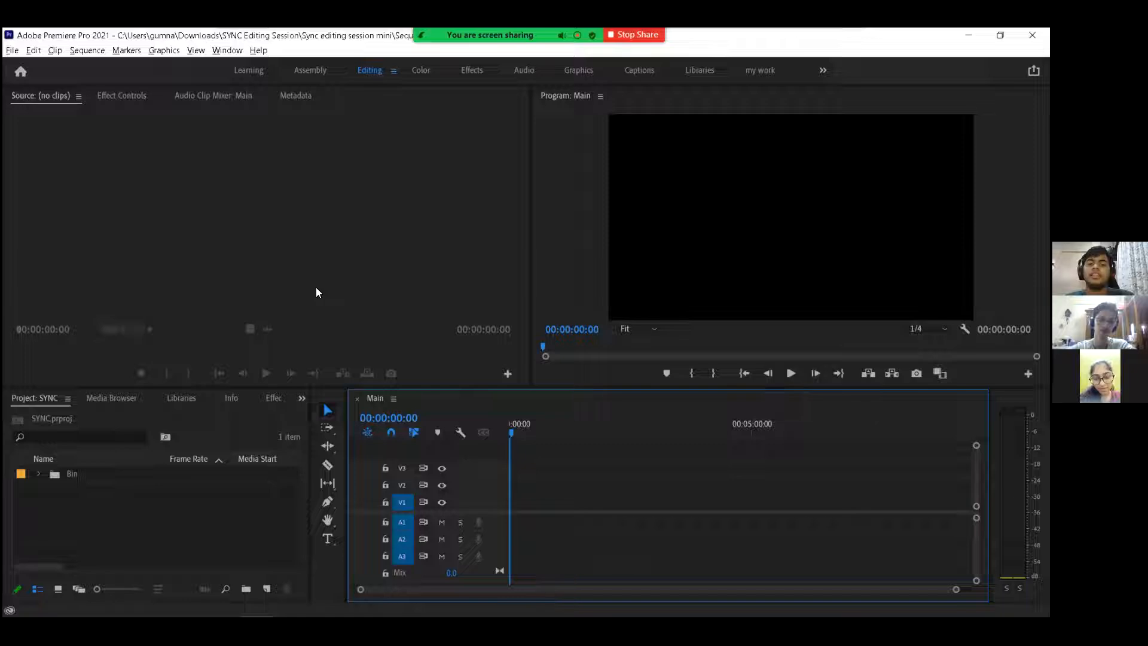
Step: Switch to File Explorer and open the "Sync editing session mini" folder inside SYNC Editing Session
key(alt+Tab)
key(alt+Tab)
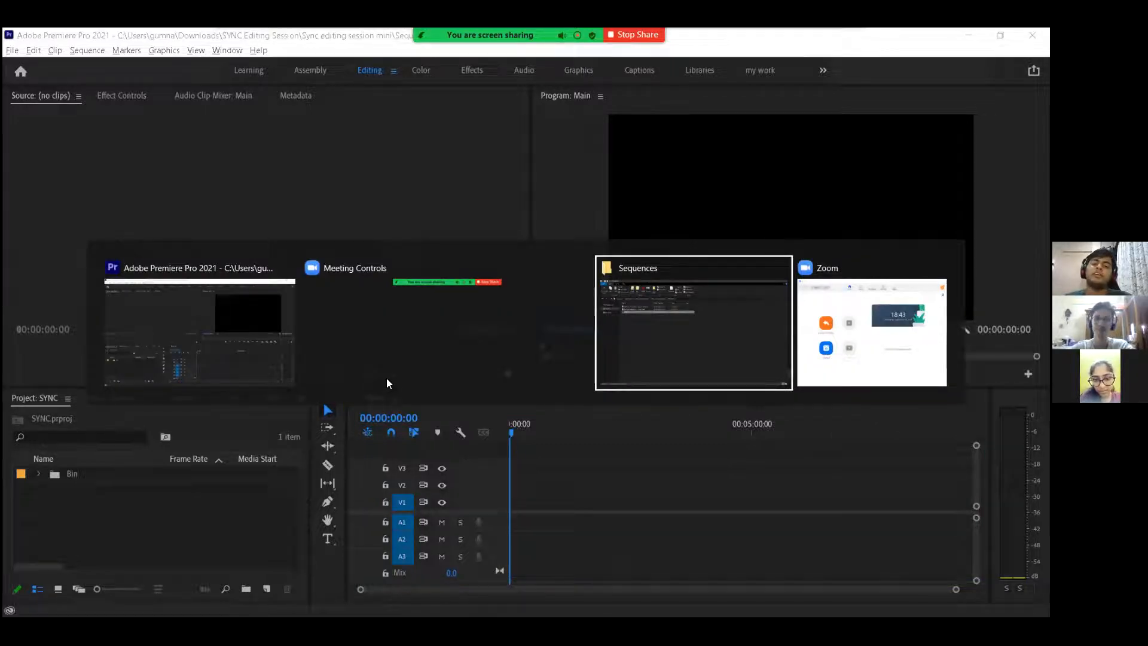
key(alt+Left)
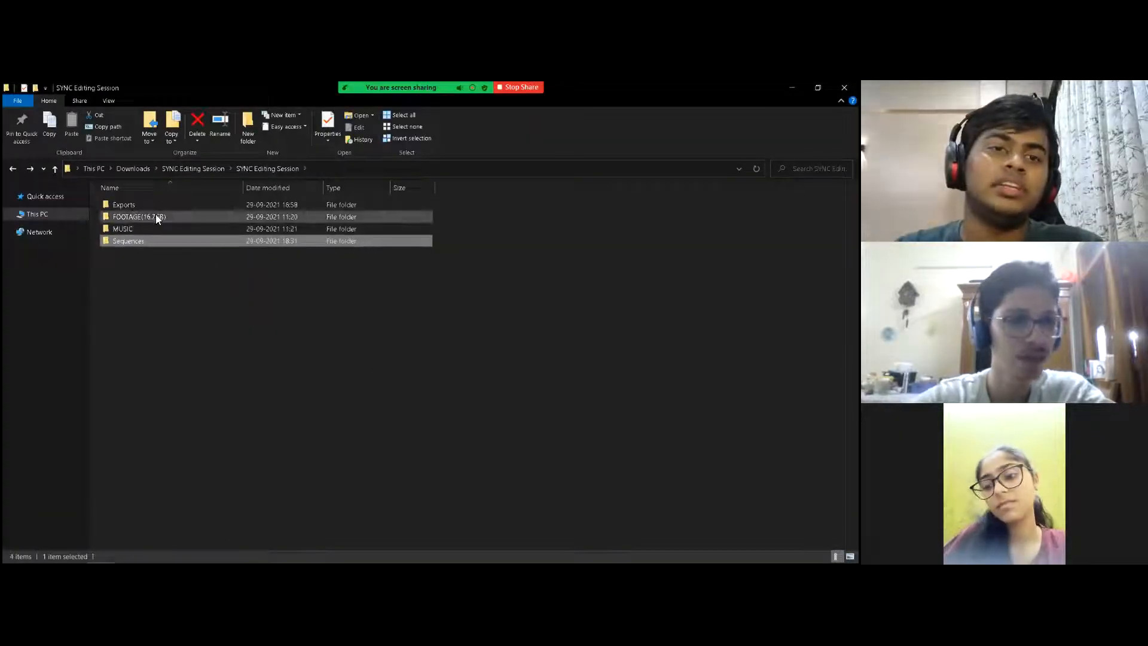
click(178, 169)
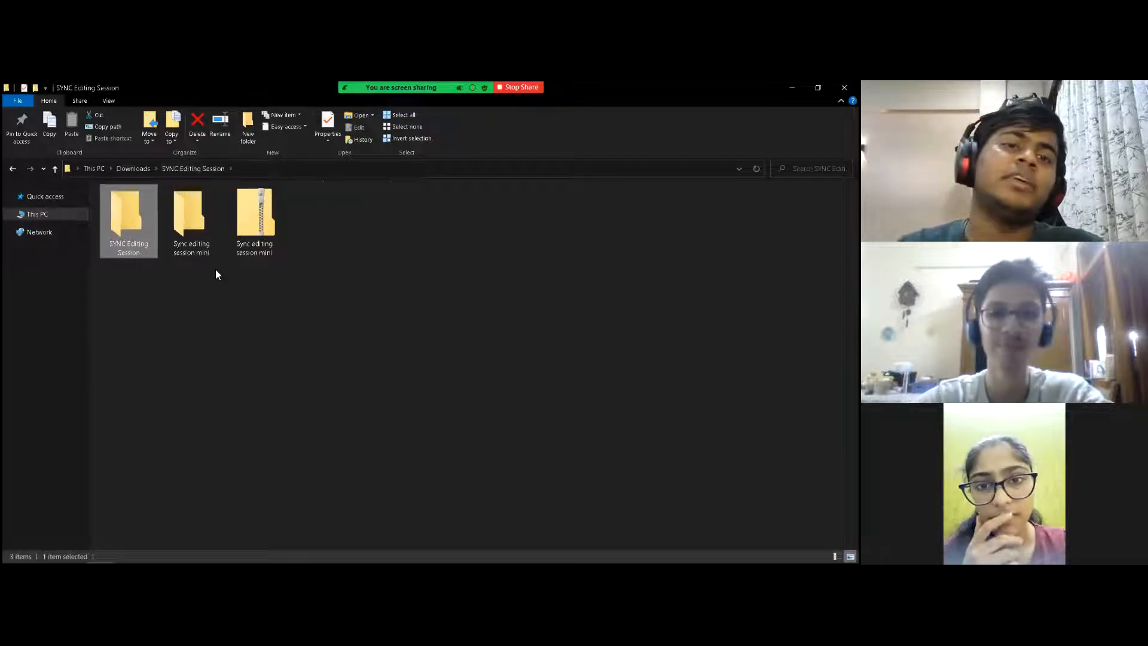
double_click(206, 244)
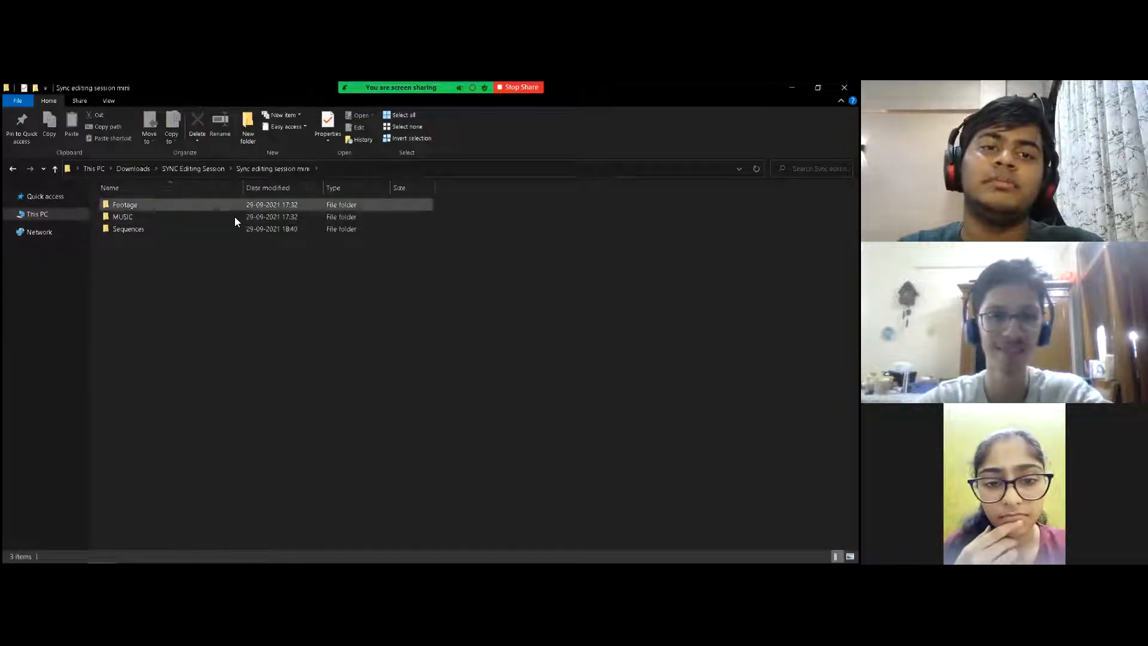
click(136, 218)
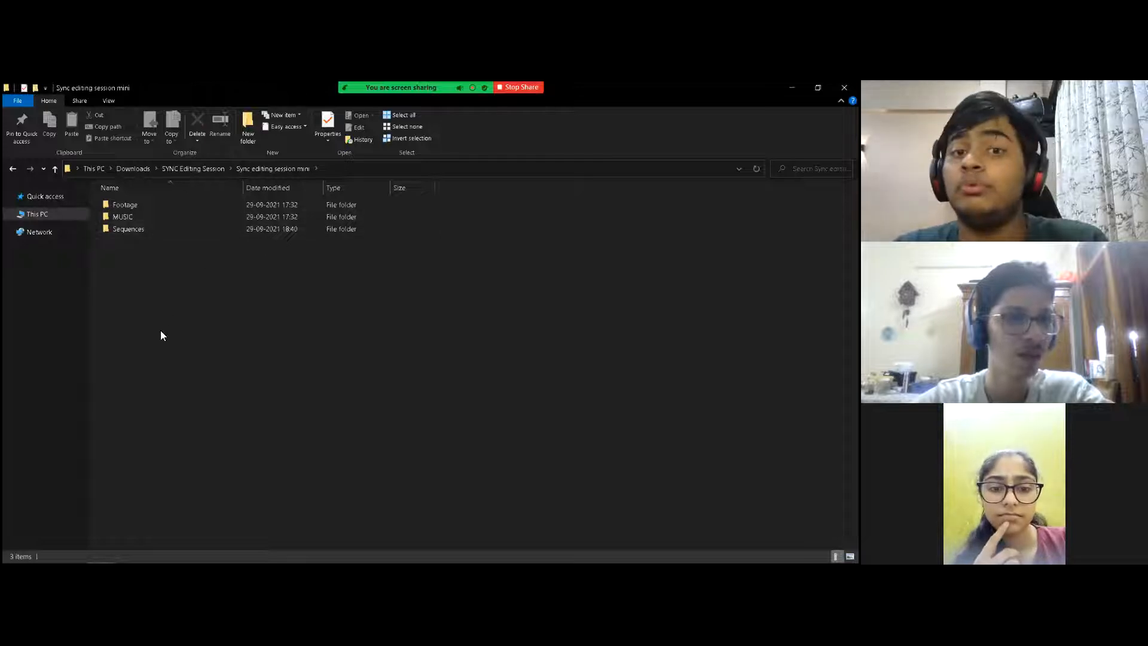
key(alt+Tab)
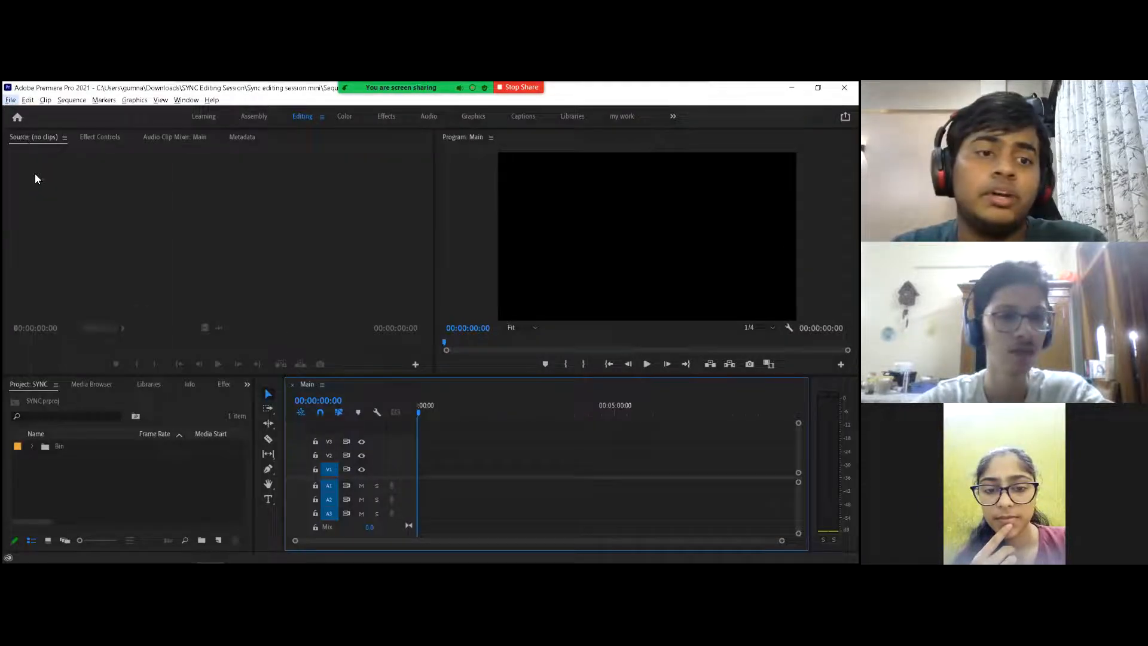
click(10, 100)
click(139, 357)
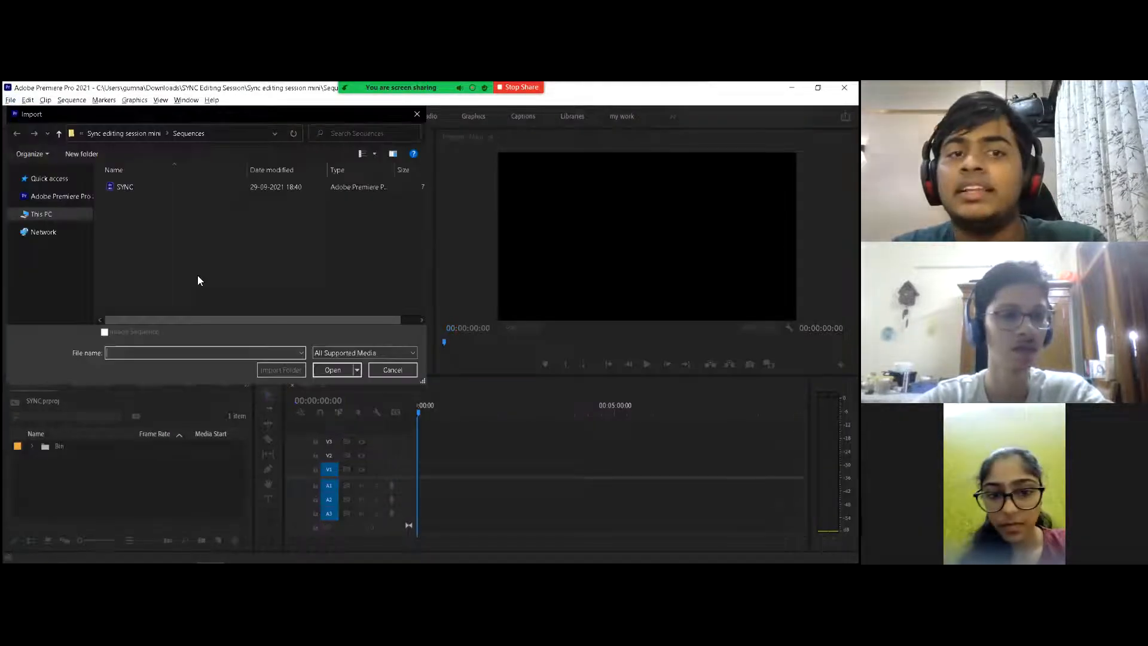
click(390, 372)
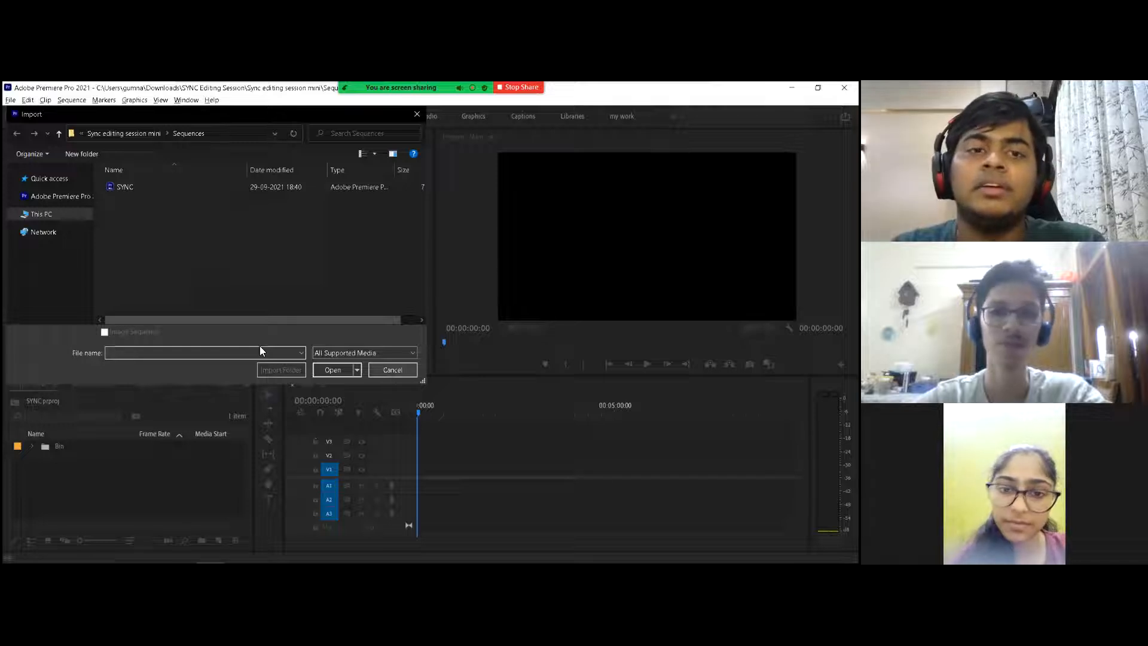
key(alt+Tab)
Step: Import the Footage and MUSIC folders from File Explorer into the SYNC project in Premiere Pro
click(129, 213)
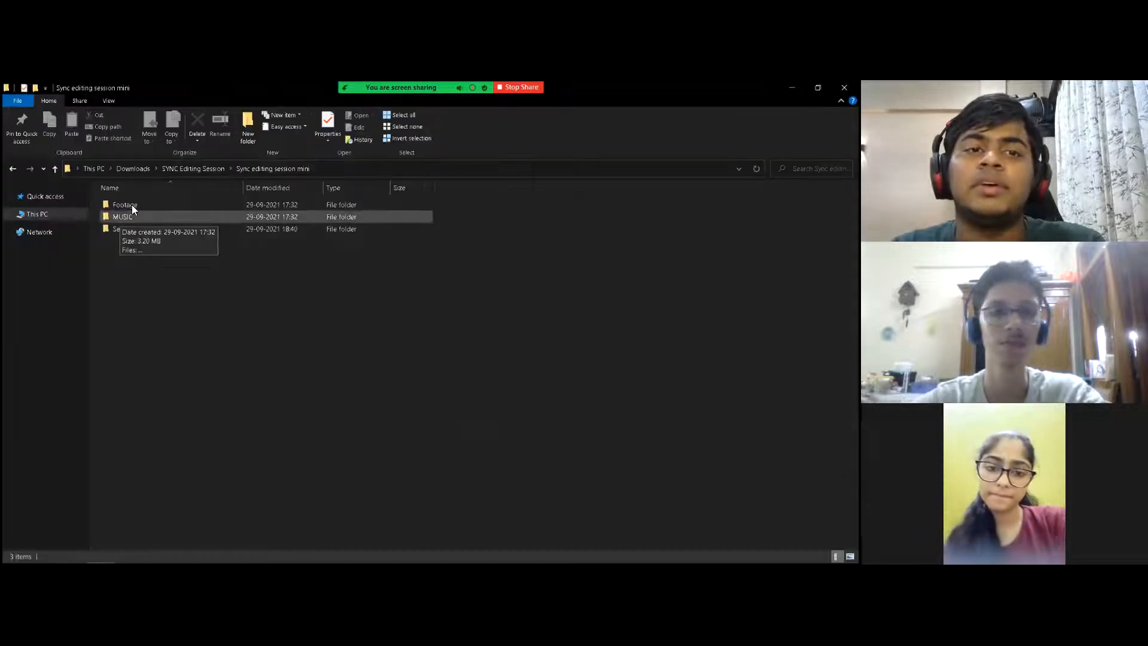
ctrl+click(131, 204)
key(Return)
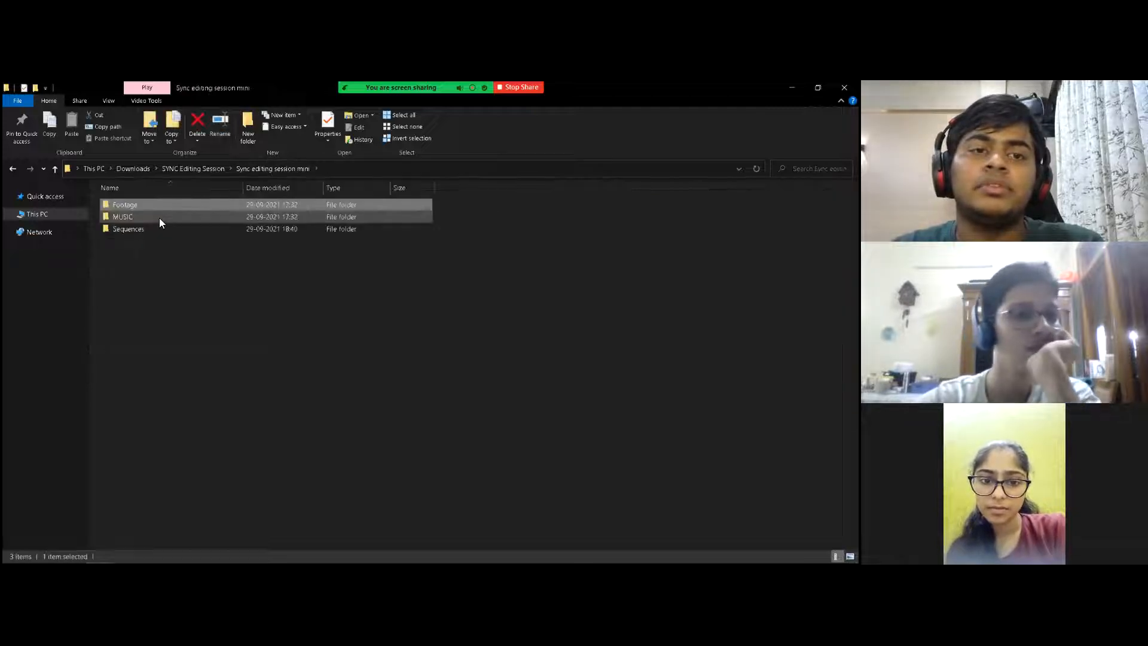
drag(299, 216, 126, 472)
key(alt+Tab)
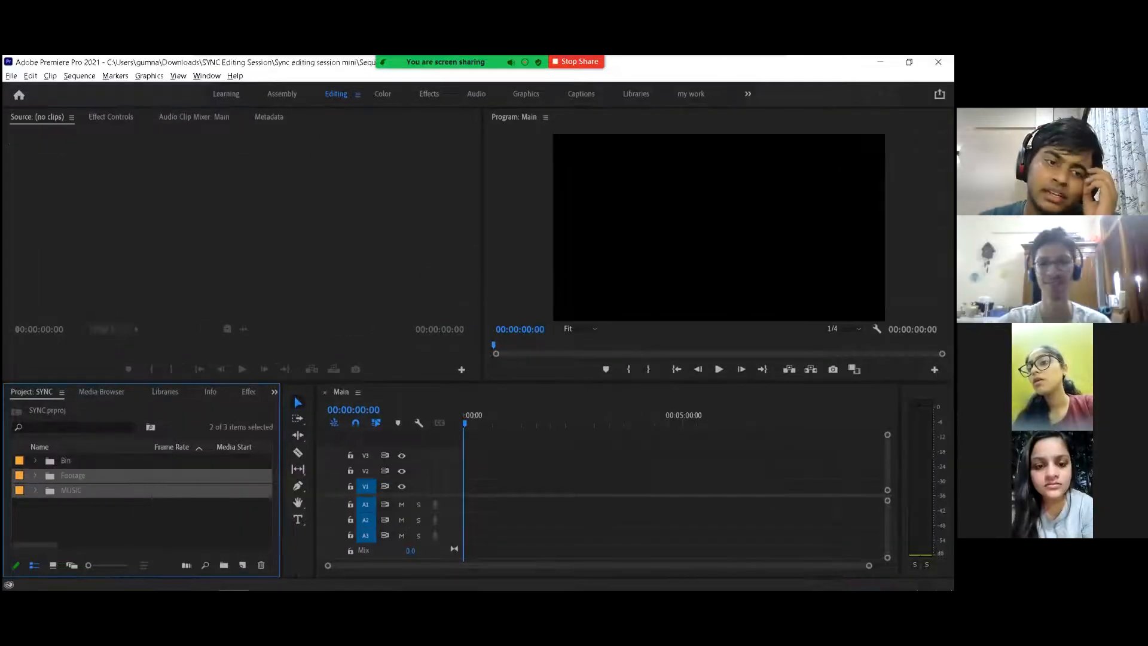
Step: Place the music file from the MUSIC bin at the start of audio track A1 and collapse the bin again
click(22, 503)
click(36, 490)
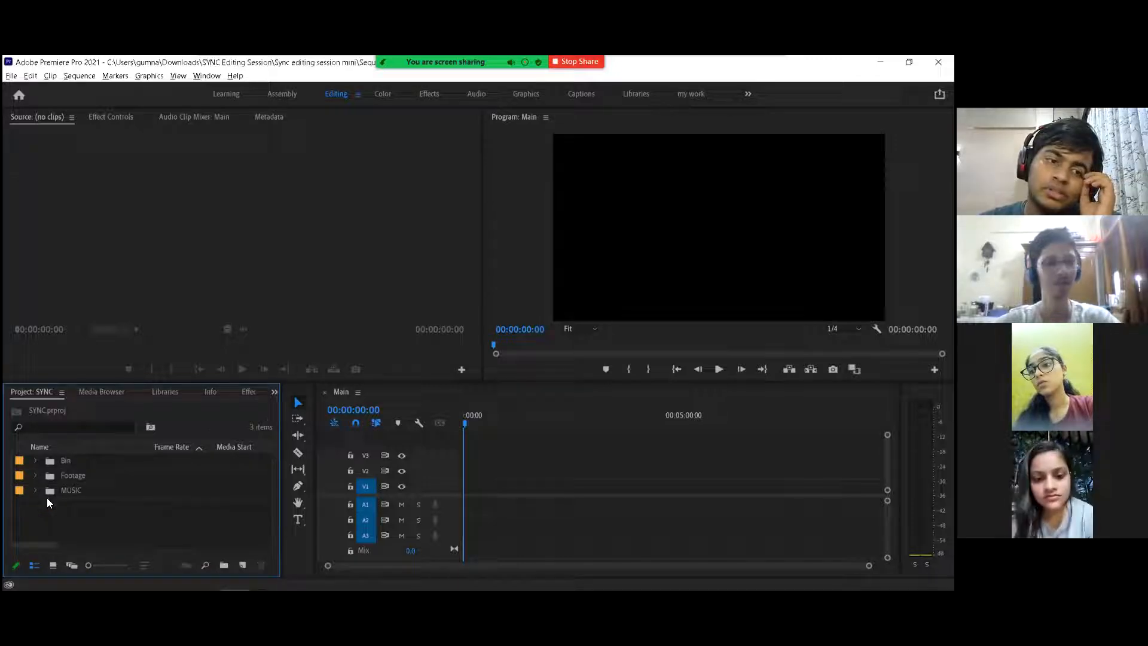
click(76, 509)
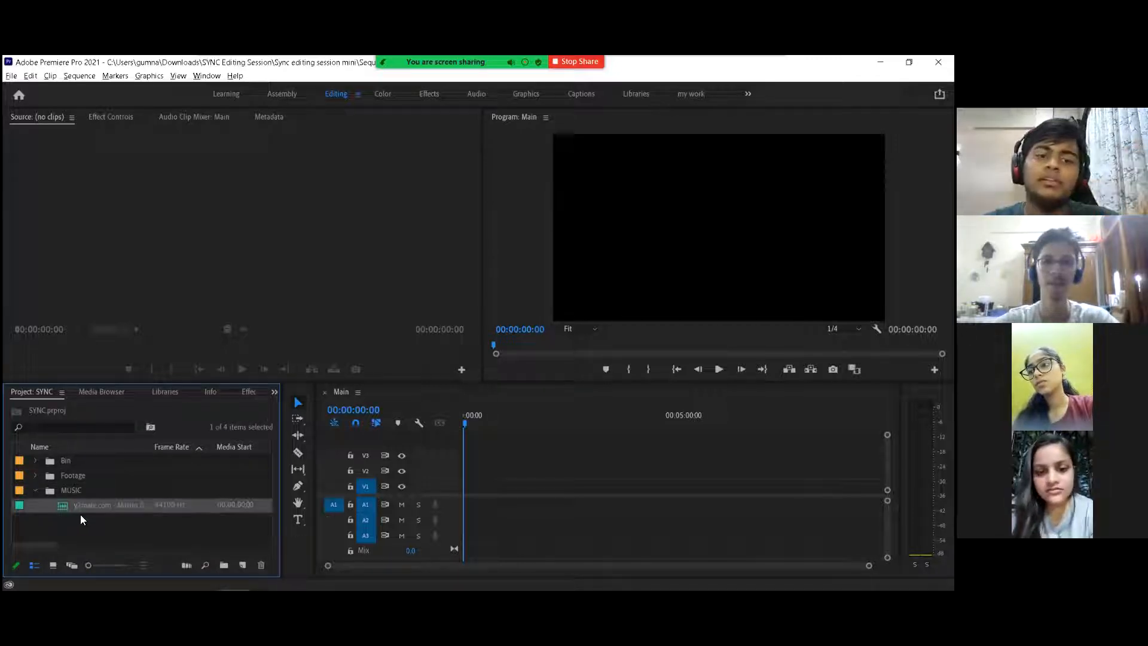
drag(94, 522, 511, 522)
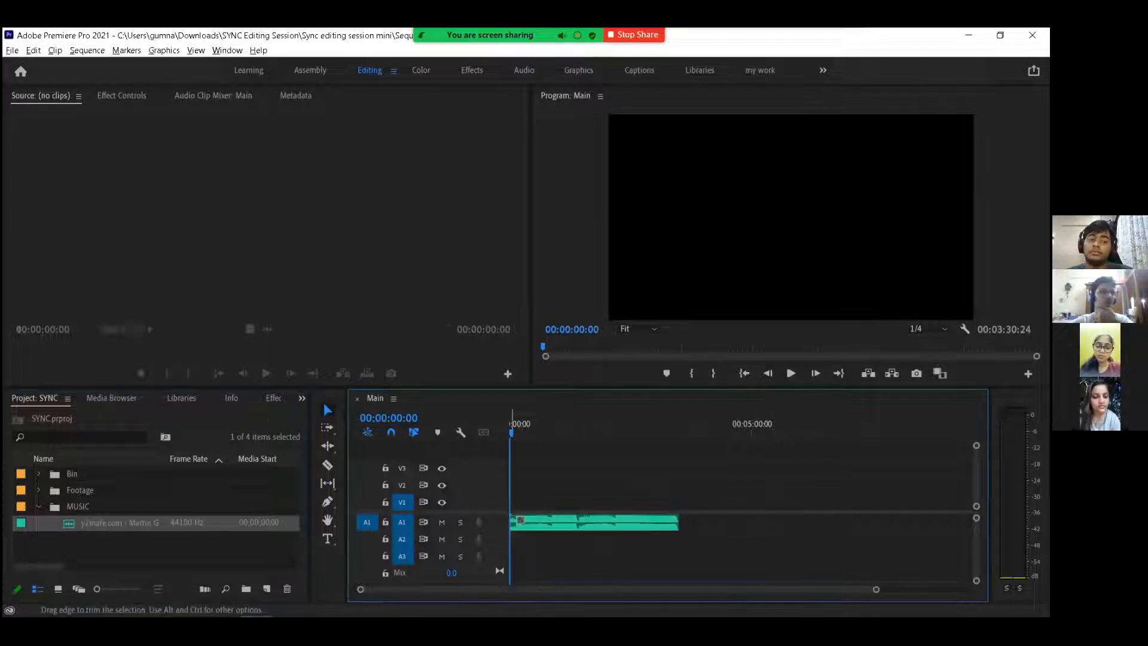
click(39, 507)
Step: Zoom in on the Main timeline to examine the music clip on track A1
key(equal)
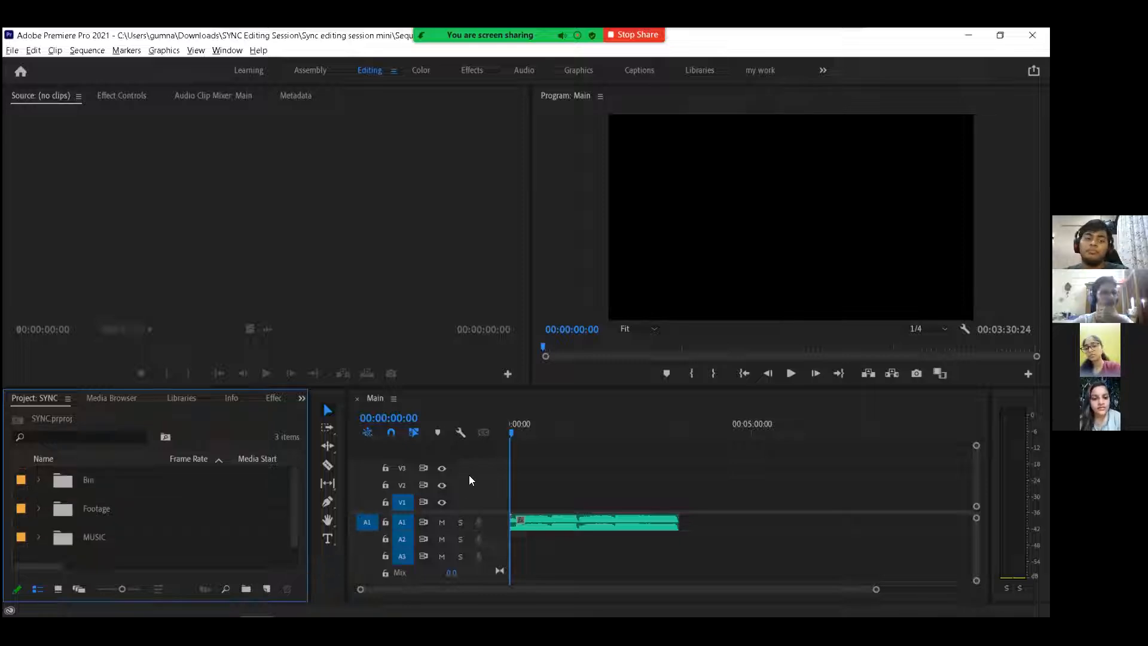
key(minus)
click(502, 402)
key(equal)
key(equal)
key(equal)
scroll(733, 556, down, 2)
scroll(733, 555, up, 2)
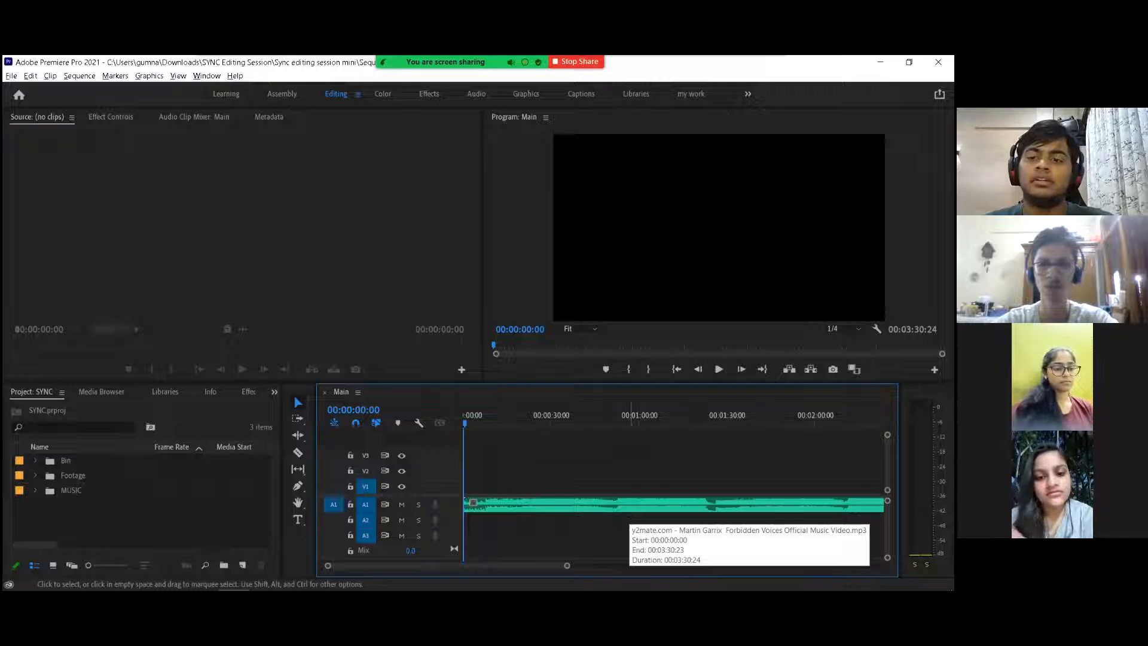
Step: Move the playhead to 00:01:21:07 in the Main sequence and lower the computer's volume to 40
drag(727, 406, 700, 401)
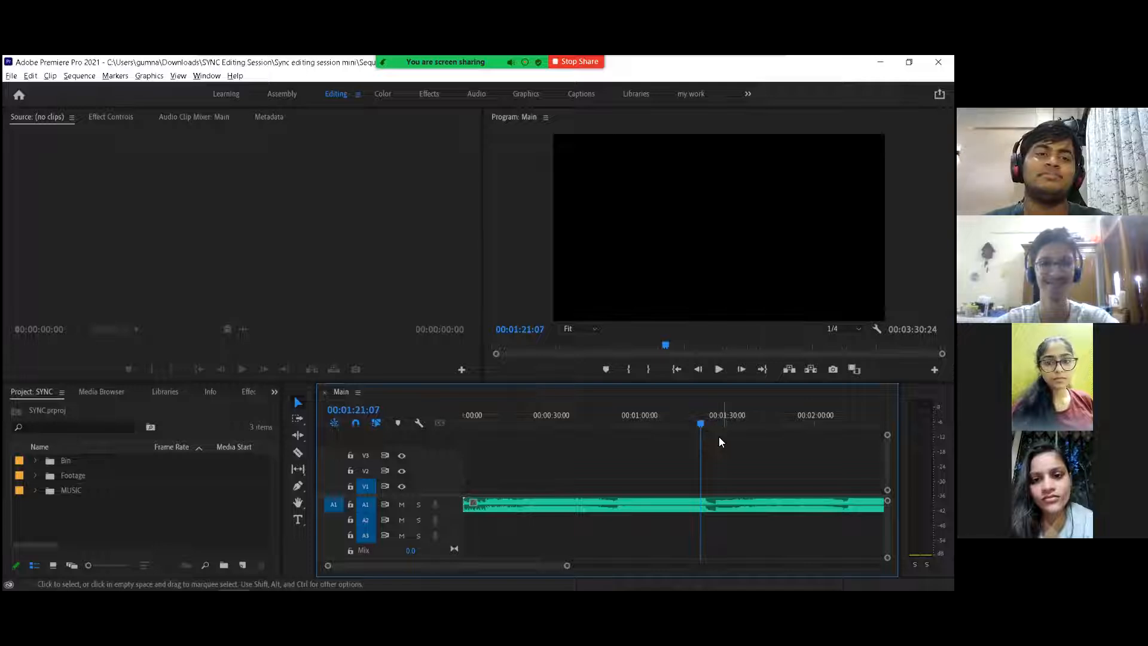
key(XF86AudioLowerVolume)
key(XF86AudioLowerVolume)
key(XF86AudioLowerVolume)
key(XF86AudioLowerVolume)
key(XF86AudioLowerVolume)
key(XF86AudioLowerVolume)
key(XF86AudioLowerVolume)
key(XF86AudioLowerVolume)
key(XF86AudioLowerVolume)
key(XF86AudioLowerVolume)
key(XF86AudioLowerVolume)
key(XF86AudioLowerVolume)
key(XF86AudioLowerVolume)
key(XF86AudioLowerVolume)
key(XF86AudioLowerVolume)
key(XF86AudioLowerVolume)
key(XF86AudioLowerVolume)
key(XF86AudioLowerVolume)
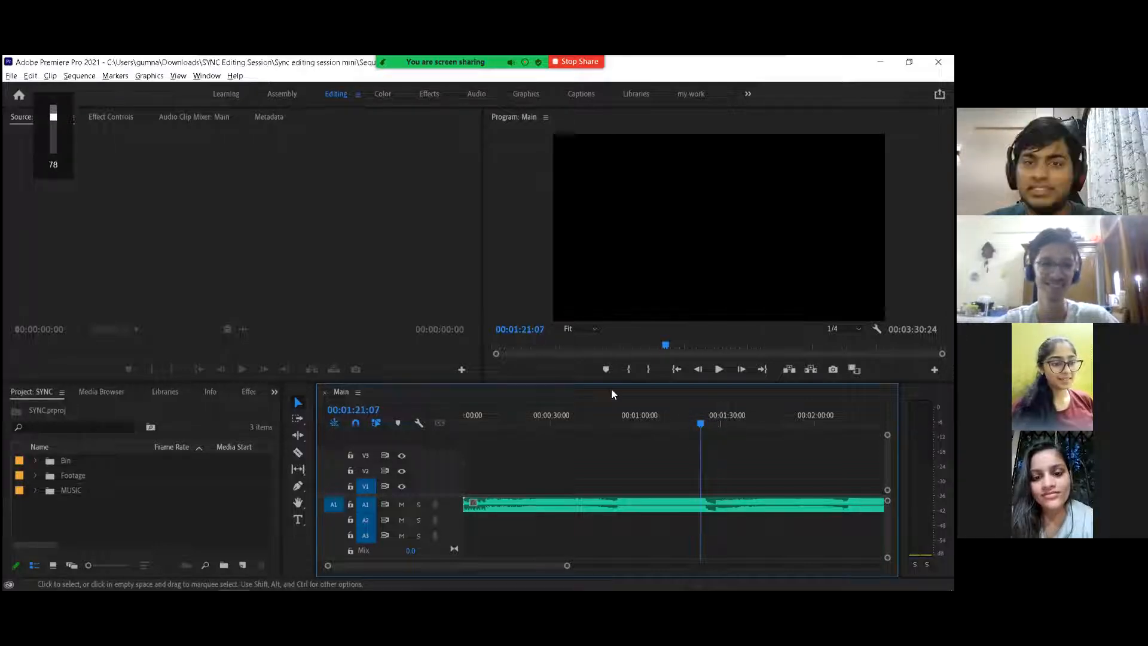
key(XF86AudioLowerVolume)
key(XF86AudioLowerVolume)
key(XF86AudioLowerVolume)
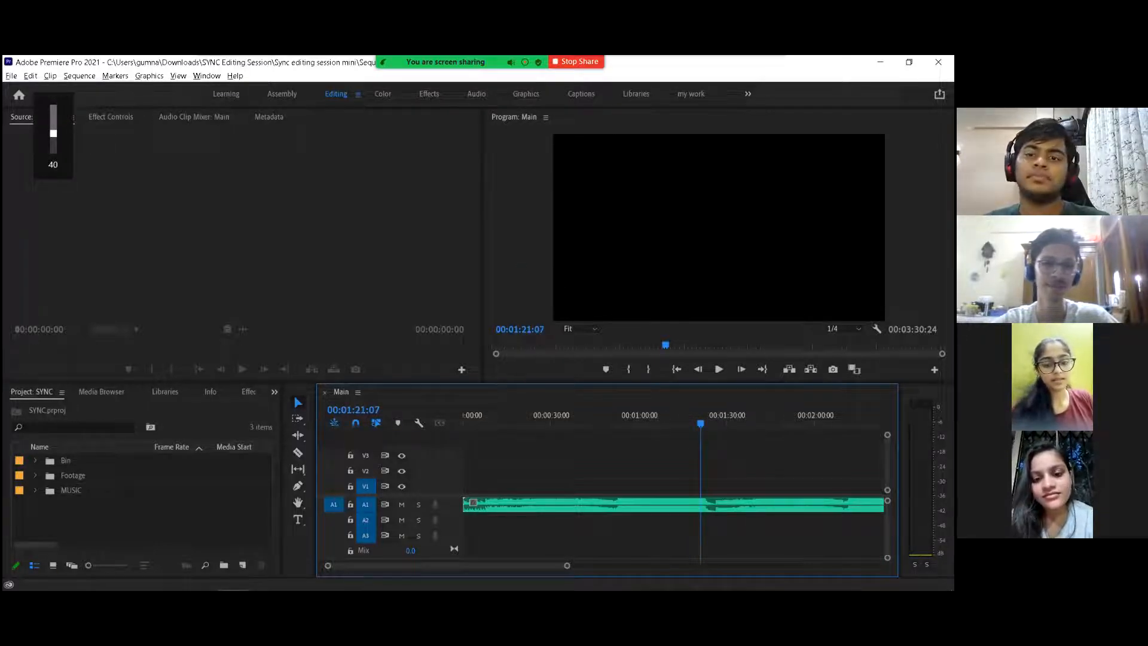
Step: Play a few seconds of the music from 00:01:21:07 and examine the rest of its waveform on track A1
key(space)
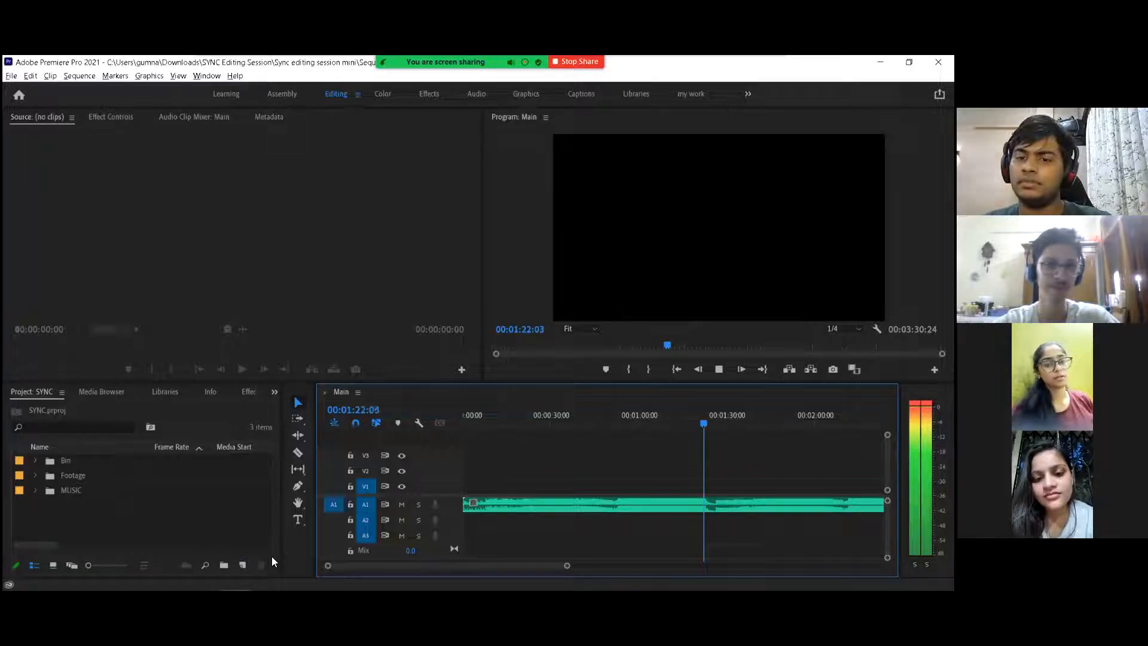
key(space)
scroll(598, 503, down, 1)
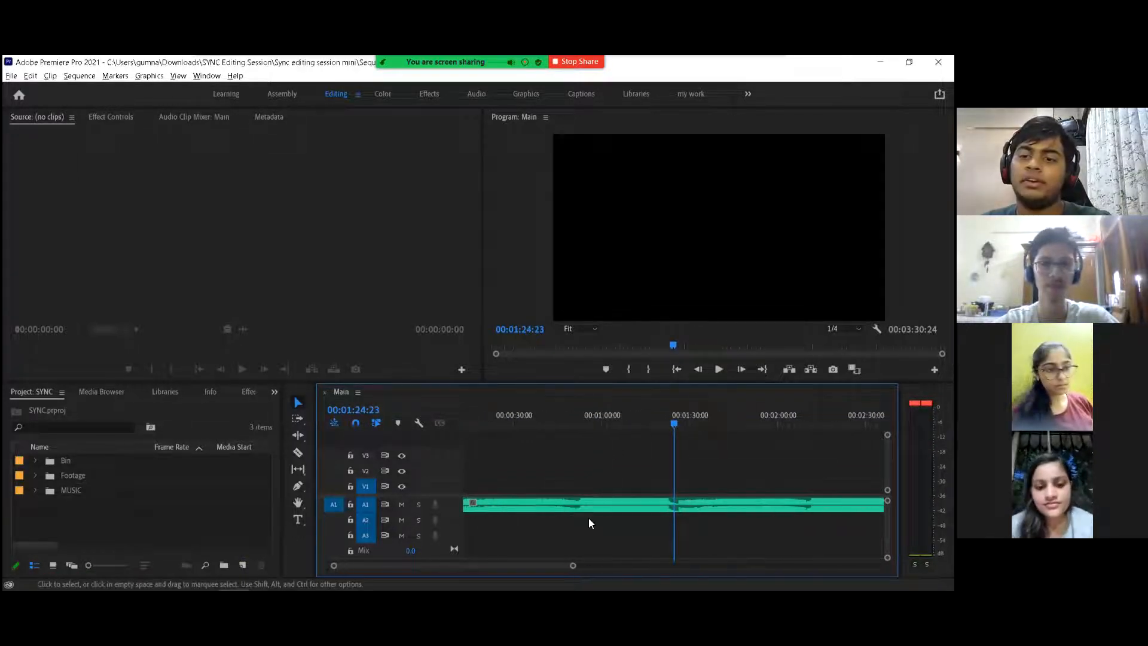
scroll(588, 523, down, 4)
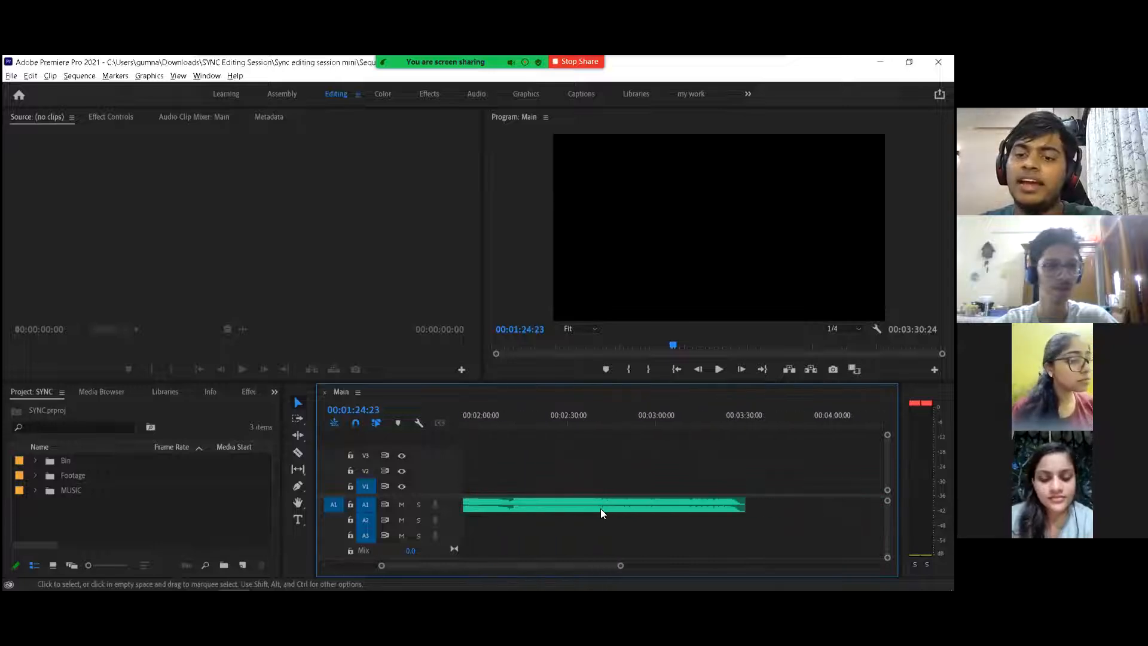
scroll(605, 505, up, 2)
scroll(688, 471, down, 1)
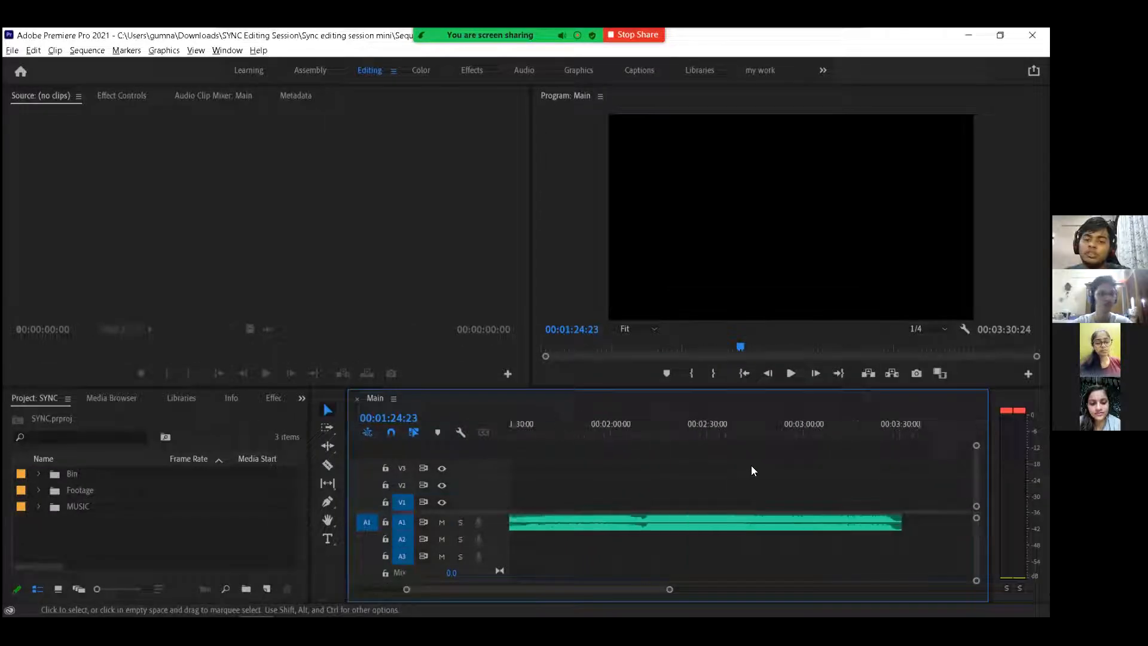
scroll(723, 472, down, 2)
scroll(707, 475, up, 5)
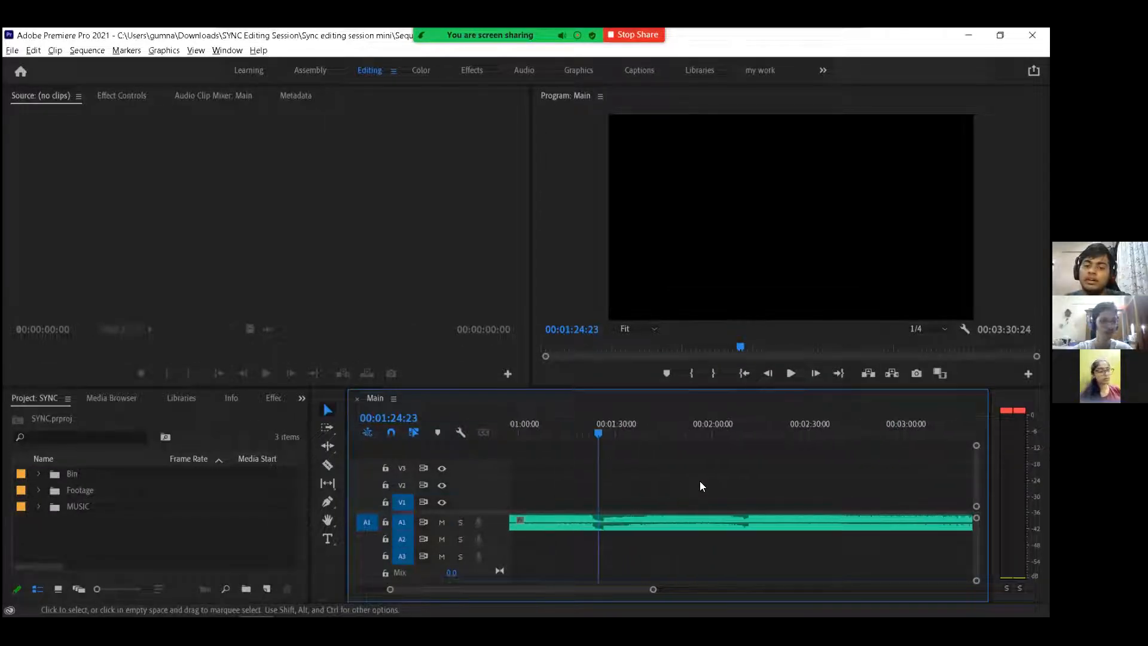
scroll(747, 460, up, 6)
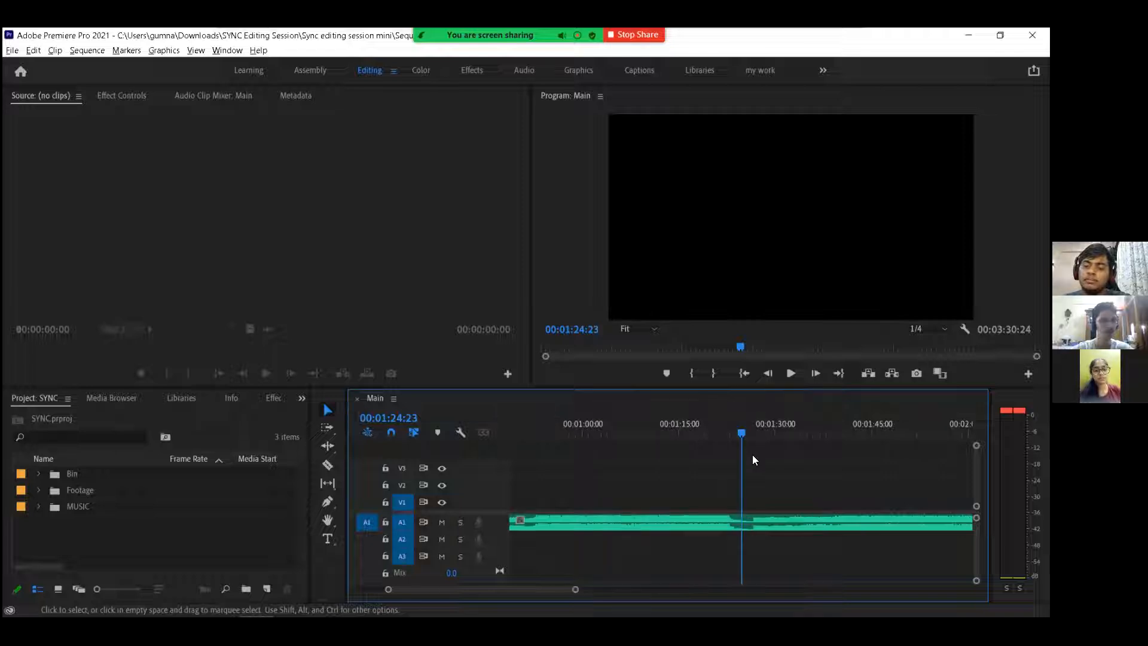
scroll(728, 477, down, 5)
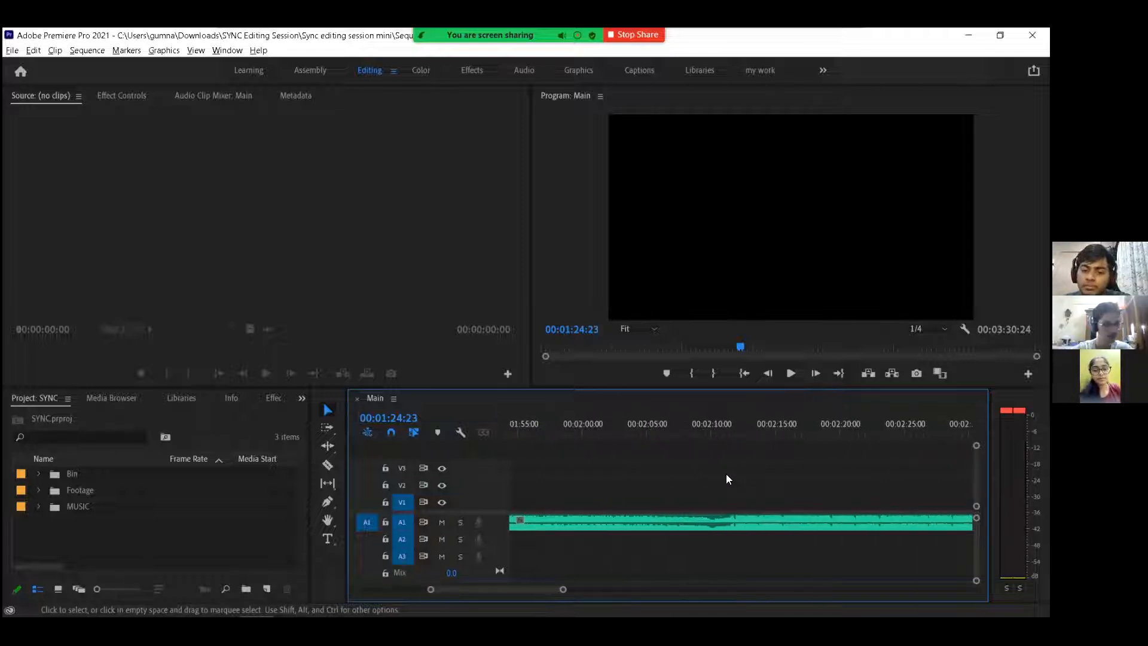
Step: Play the music from 00:02:02:29 to find its end point and place the playhead at 00:02:11:15
click(717, 426)
click(714, 422)
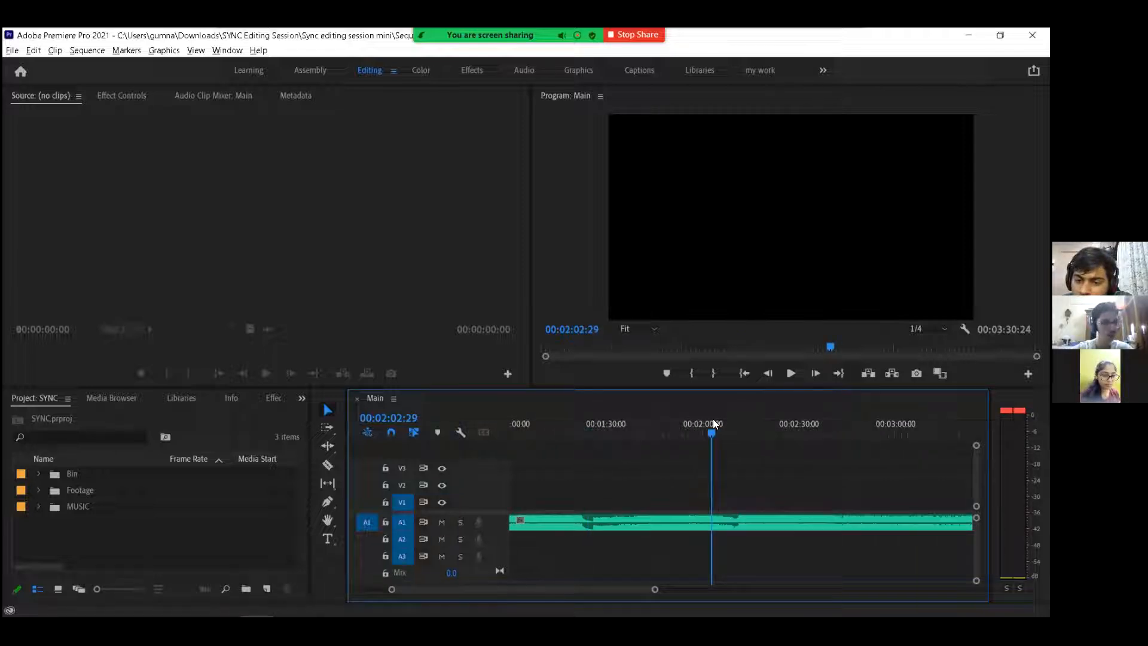
key(space)
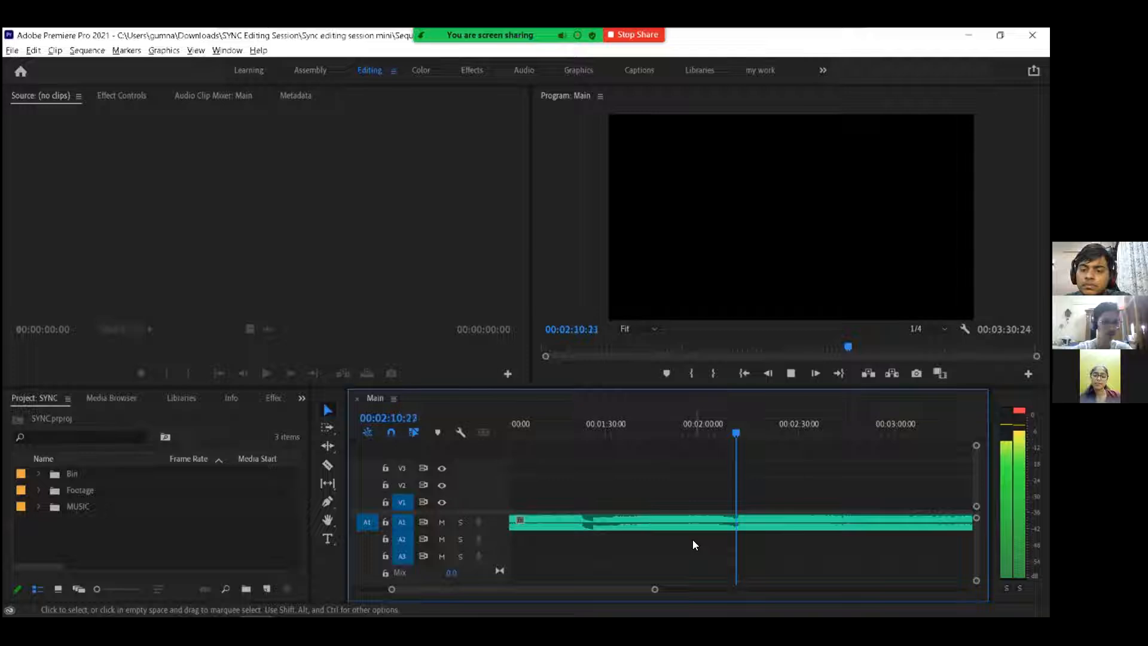
key(space)
key(=)
key(=)
key(=)
key(=)
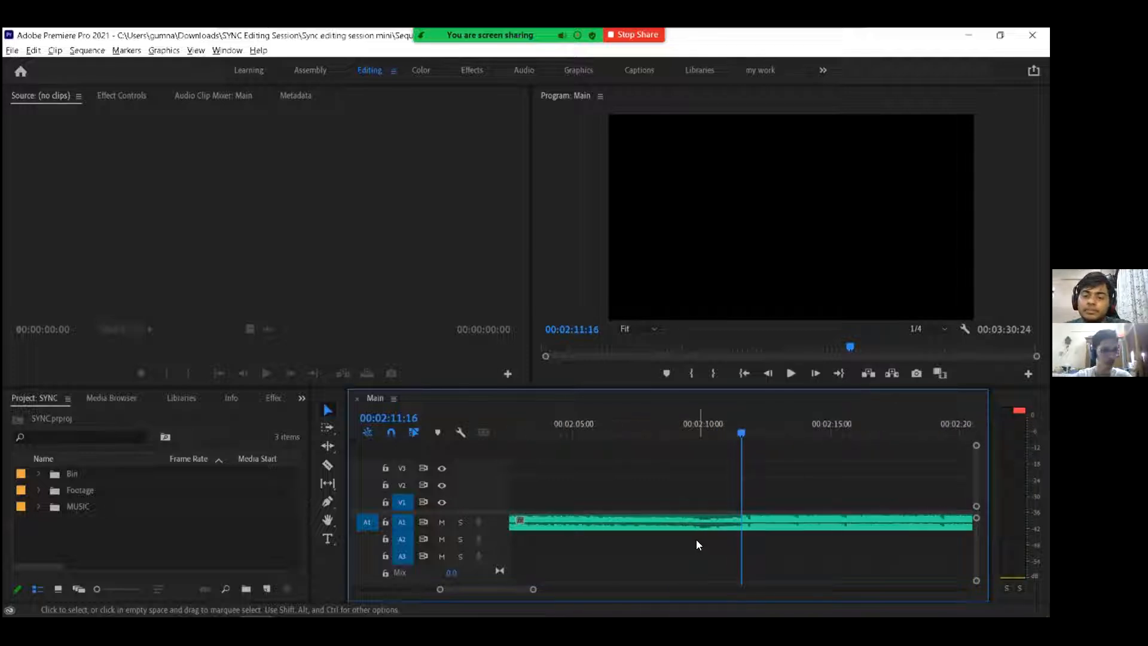
key(space)
key(space)
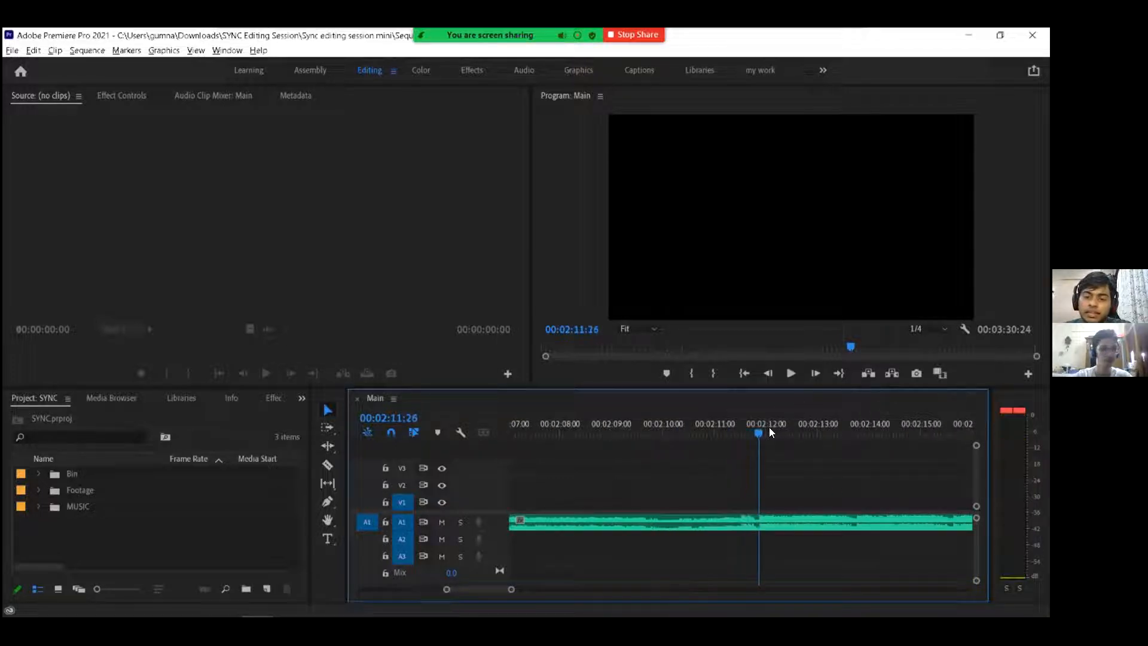
drag(754, 427, 740, 424)
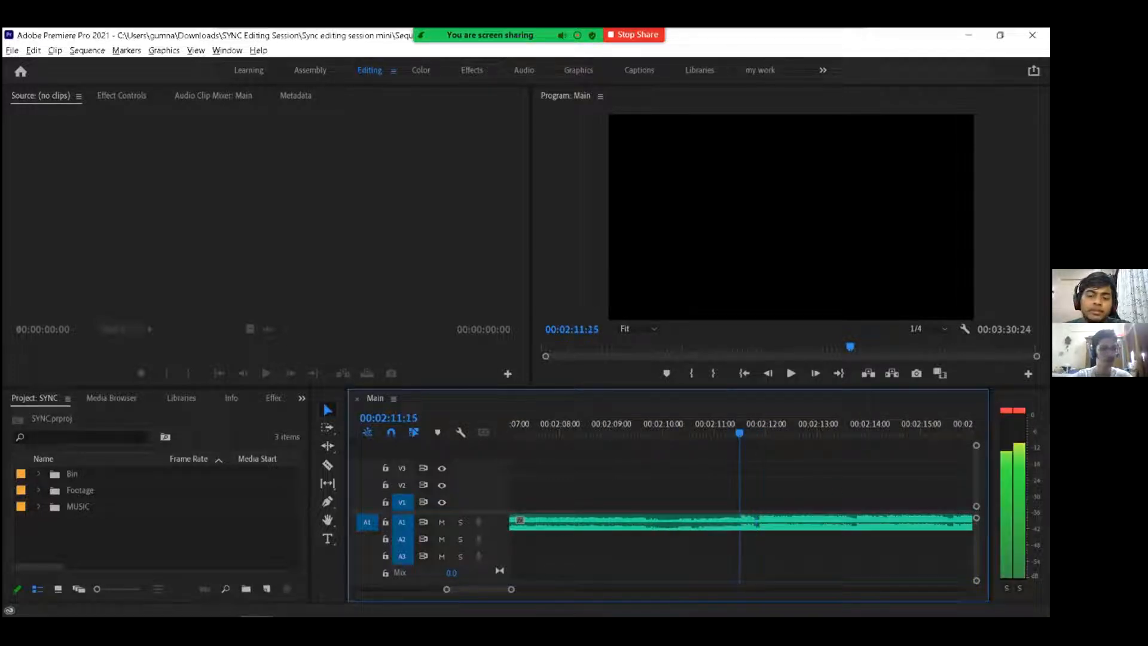
Step: Split the music clip on track A1 at 00:02:11:15 and delete everything after the cut
key(c)
click(744, 525)
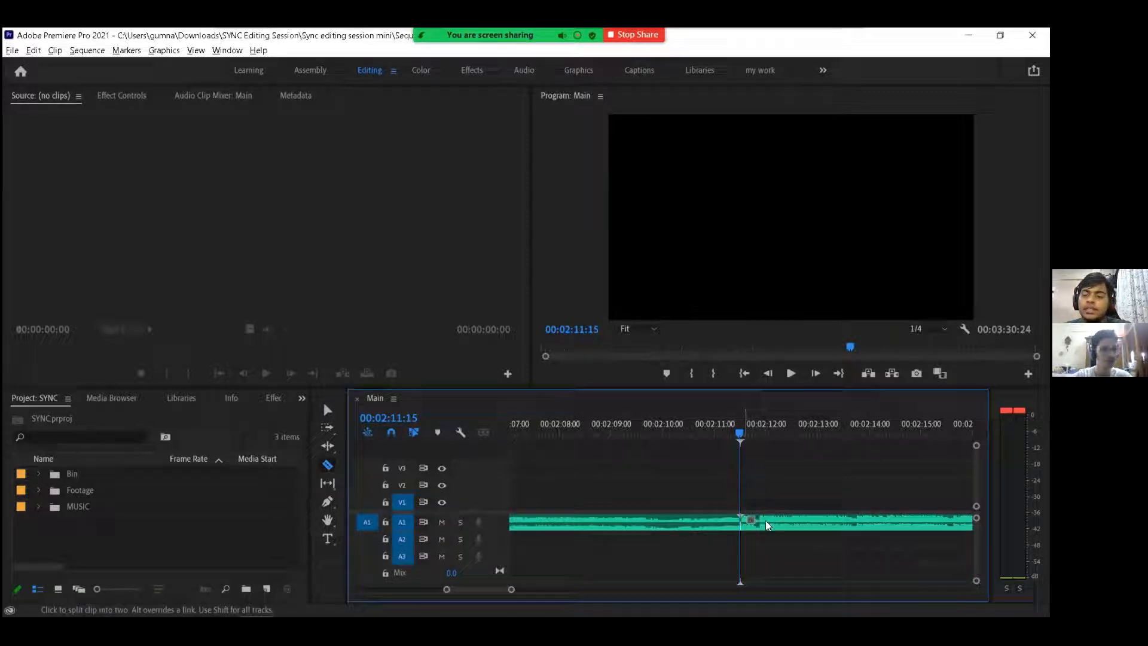
key(v)
click(767, 523)
key(Delete)
key(minus)
key(minus)
key(minus)
key(minus)
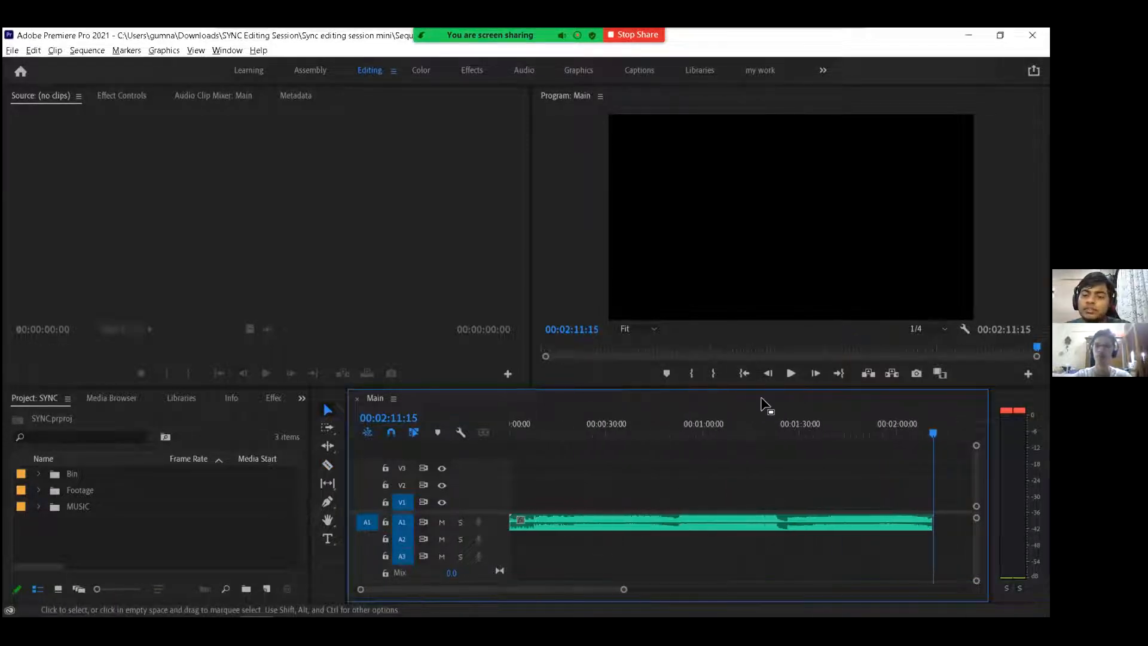
Step: Play a short passage of the trimmed music from about 00:01:07 on the timeline
click(727, 425)
key(space)
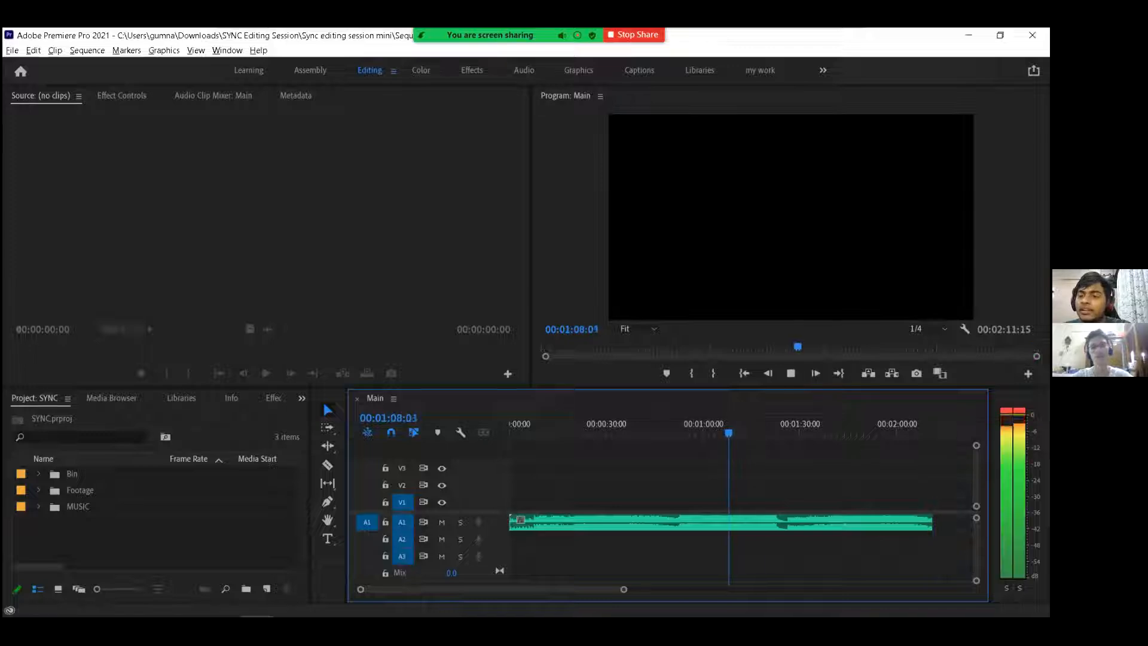
key(space)
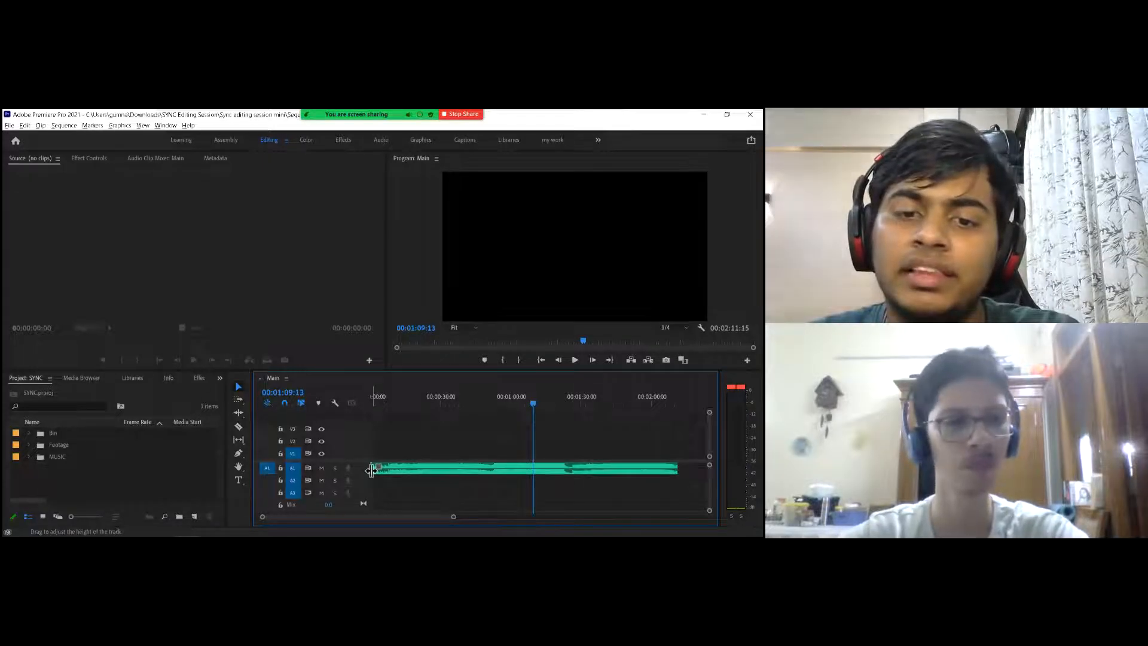
Step: Enlarge audio track A1 to show the music waveform and collapse the track again
drag(362, 470, 384, 506)
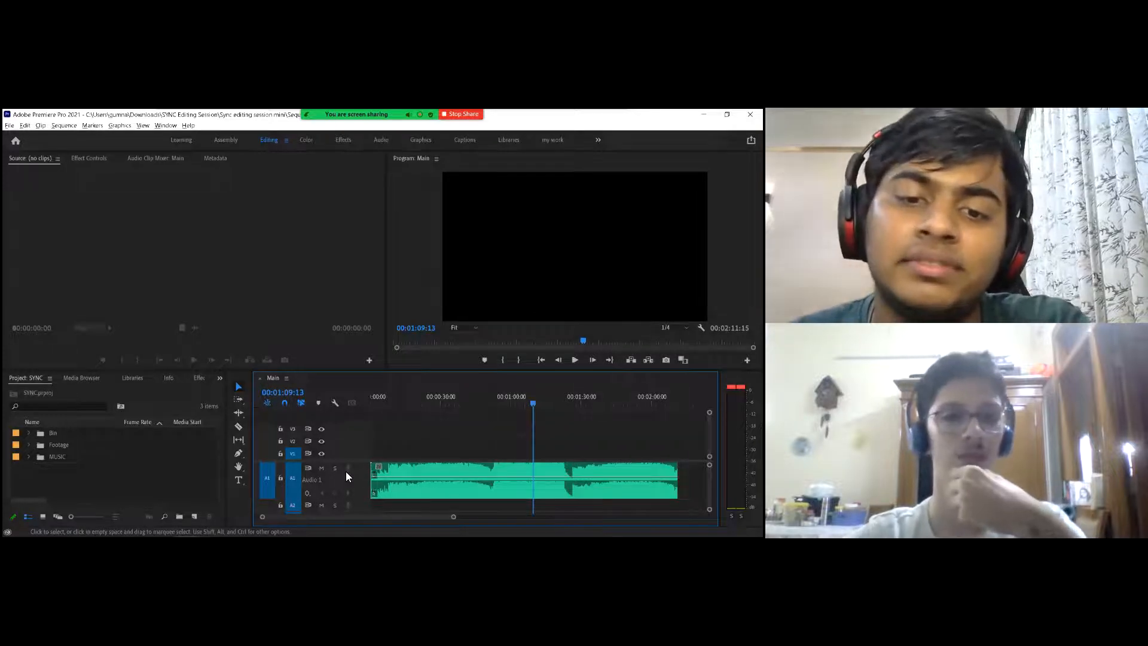
double_click(364, 470)
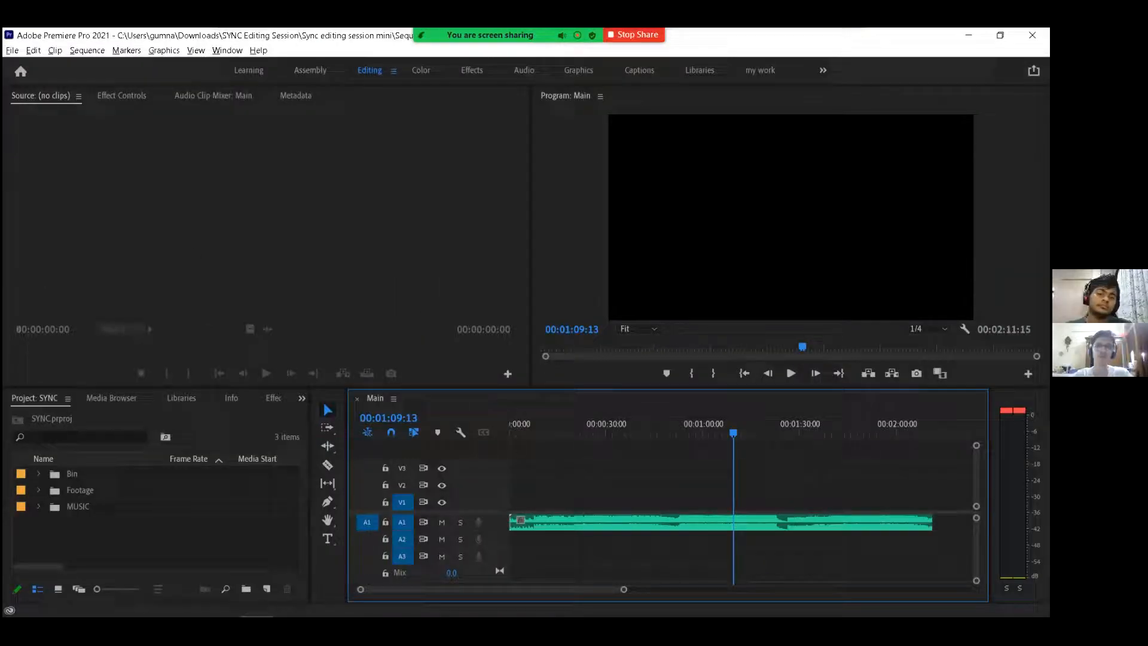
Step: Expand the Footage bin and preview Car Wash clips in the Source monitor, including Car Wash 1080p H.265_05091204.mp4
click(38, 490)
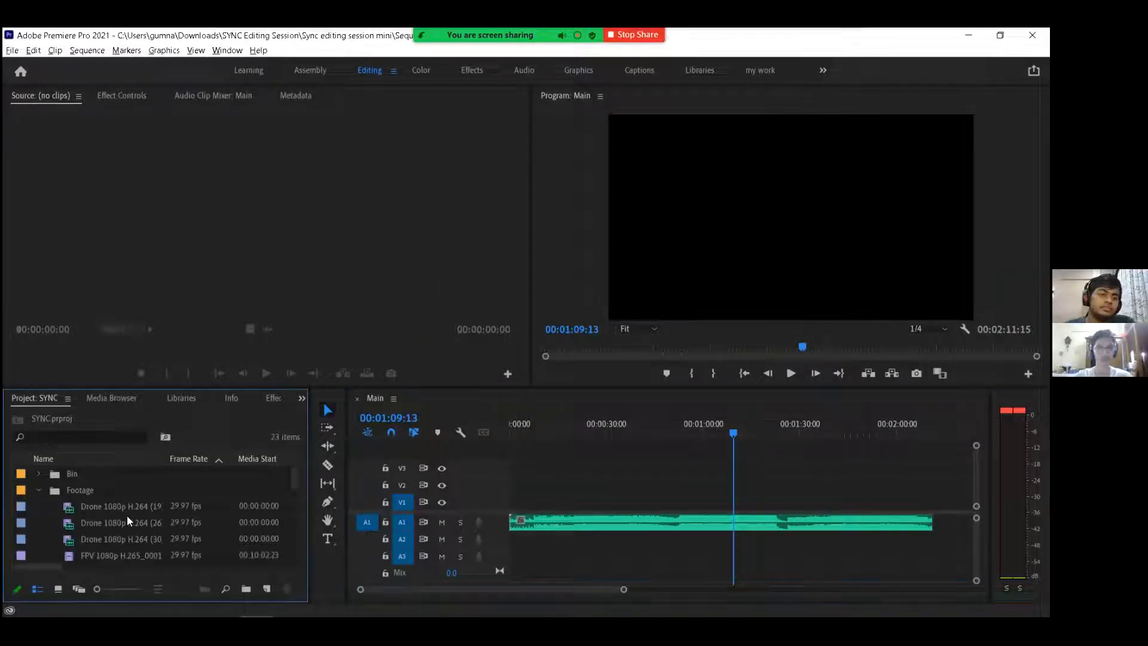
scroll(127, 515, down, 5)
scroll(124, 519, up, 2)
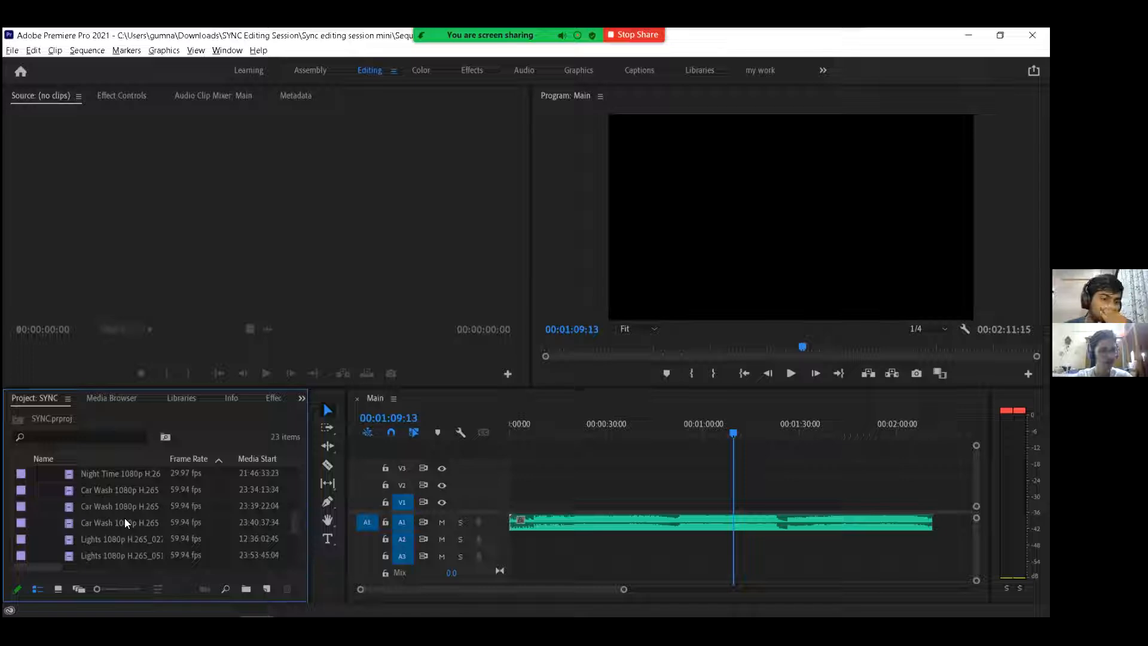
double_click(122, 522)
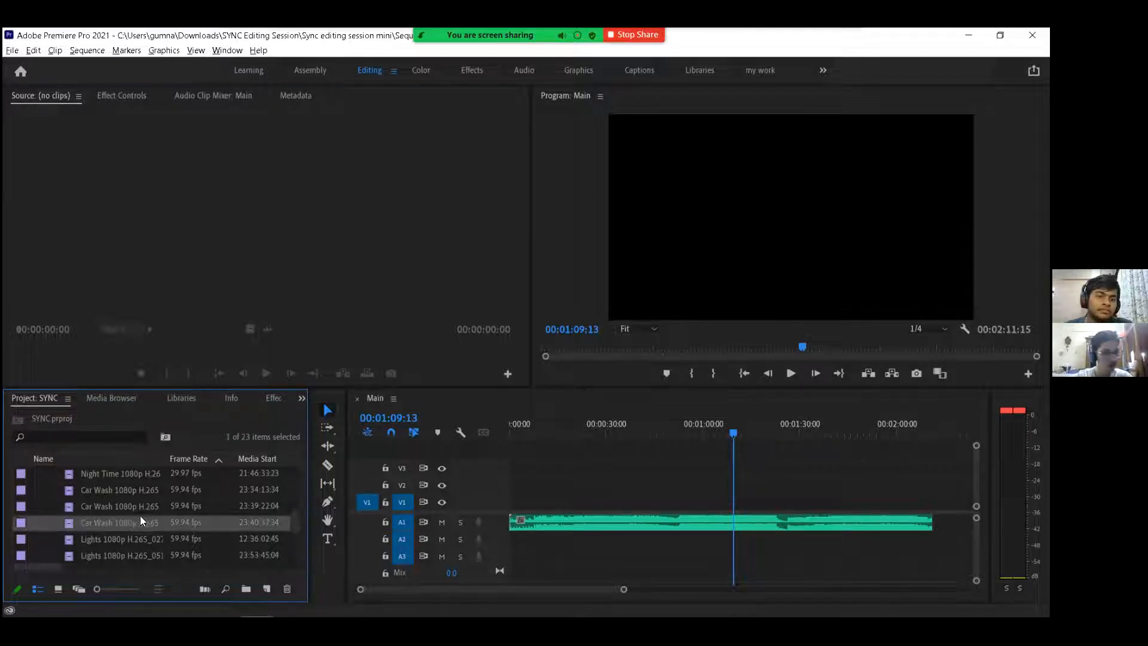
double_click(134, 490)
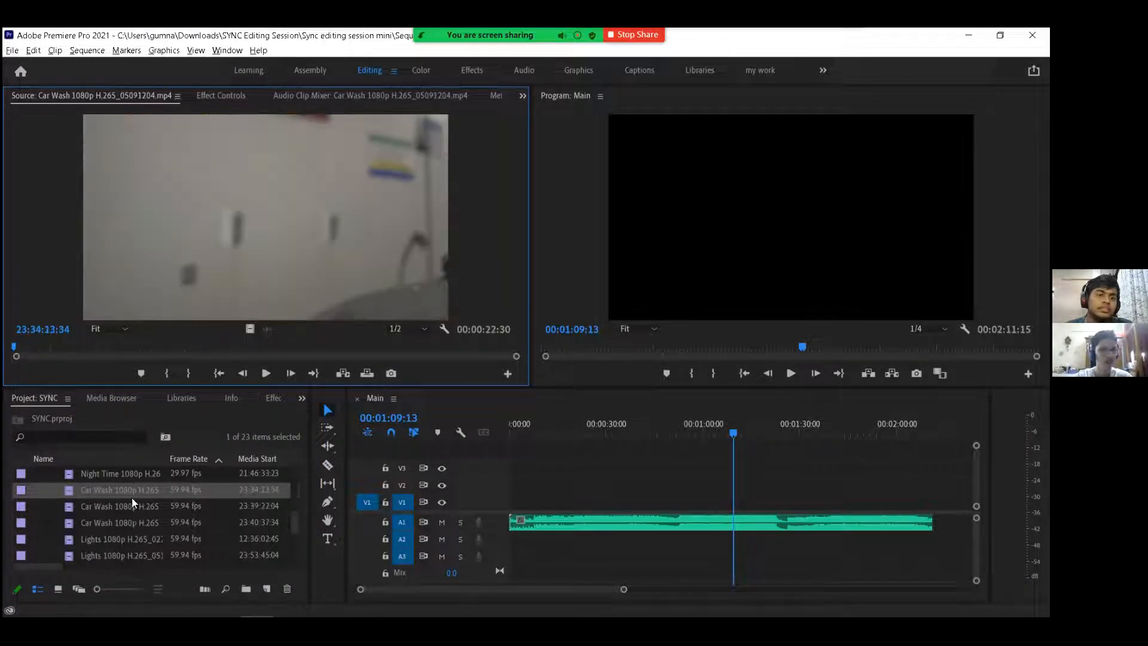
Step: Open Car Wash 1080p H.265_05109714.mp4 in the Source monitor and place it at the start of video track V1
click(113, 507)
double_click(112, 506)
drag(112, 507, 512, 504)
click(614, 431)
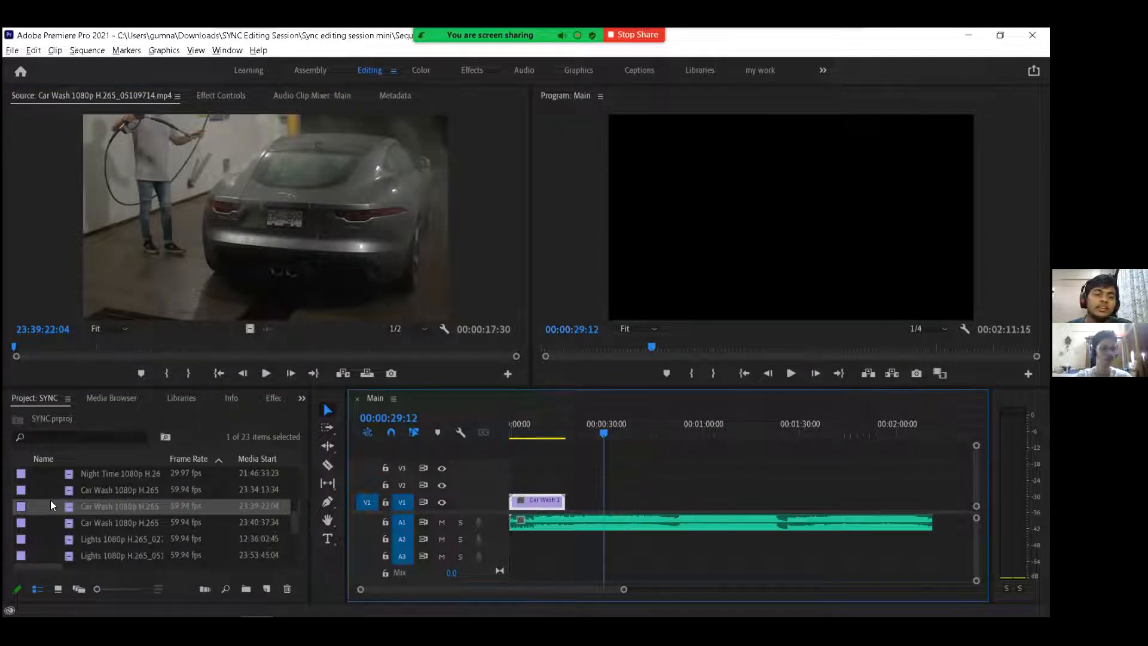
Step: Add another copy of the Car Wash clip further along track V1 and move it over the first copy at the start
drag(57, 507, 508, 495)
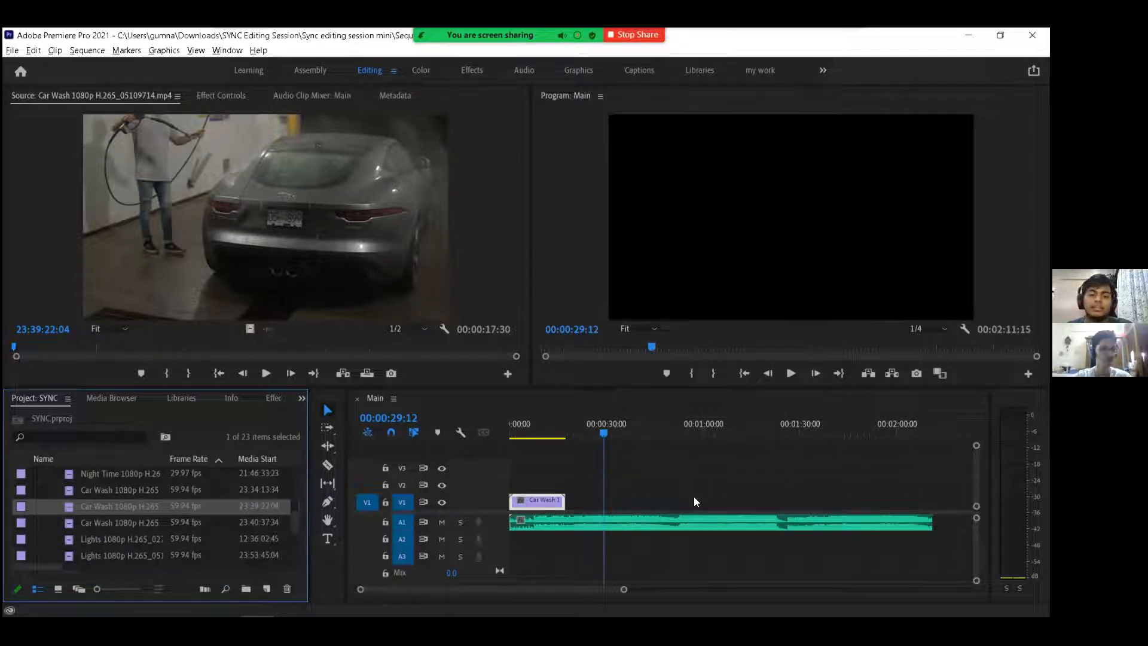
drag(694, 498, 33, 494)
drag(104, 565, 27, 566)
drag(618, 531, 633, 501)
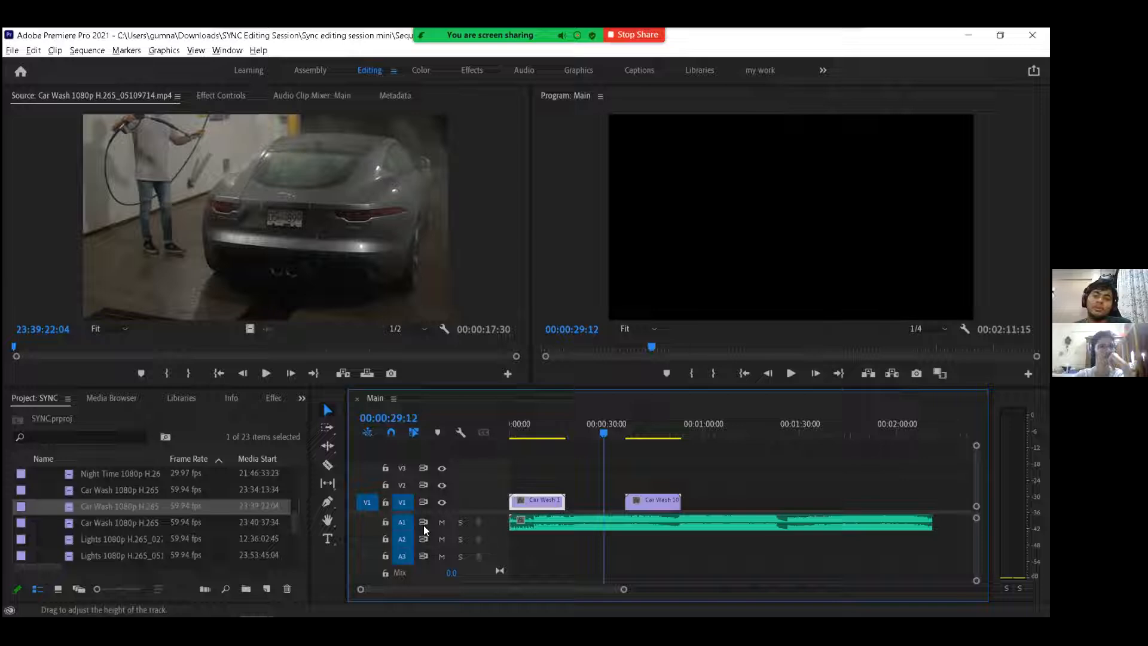
drag(651, 494, 536, 496)
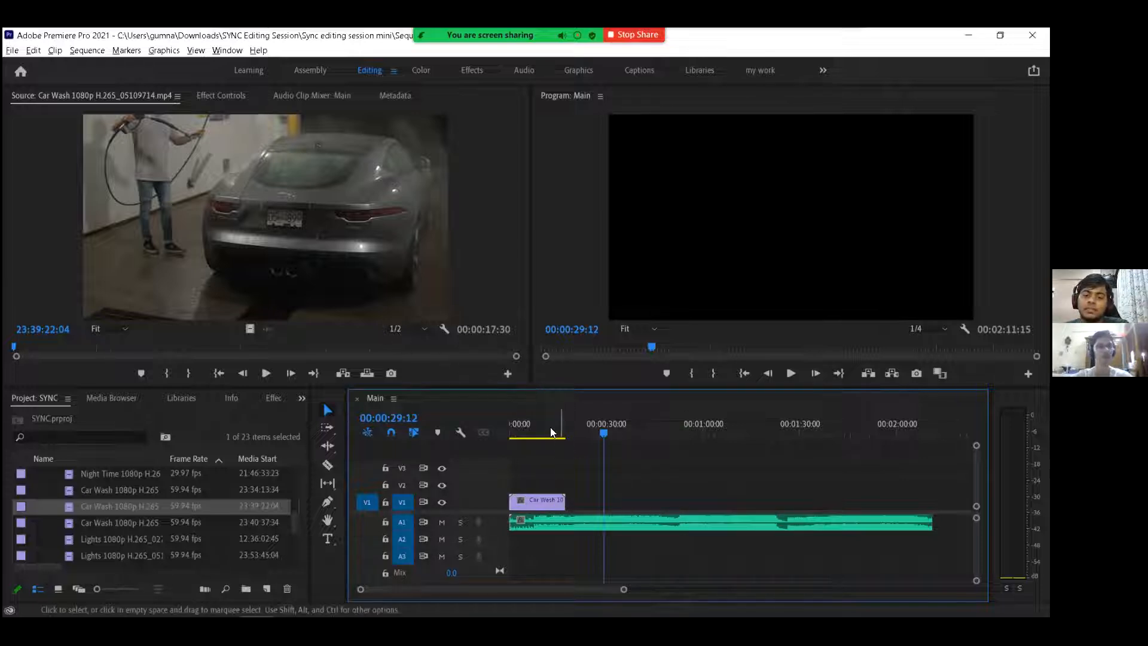
Step: Play the Main sequence from the beginning with the Car Wash clip zoomed in and stop at 00:00:06:21
key(Home)
key(equal)
key(equal)
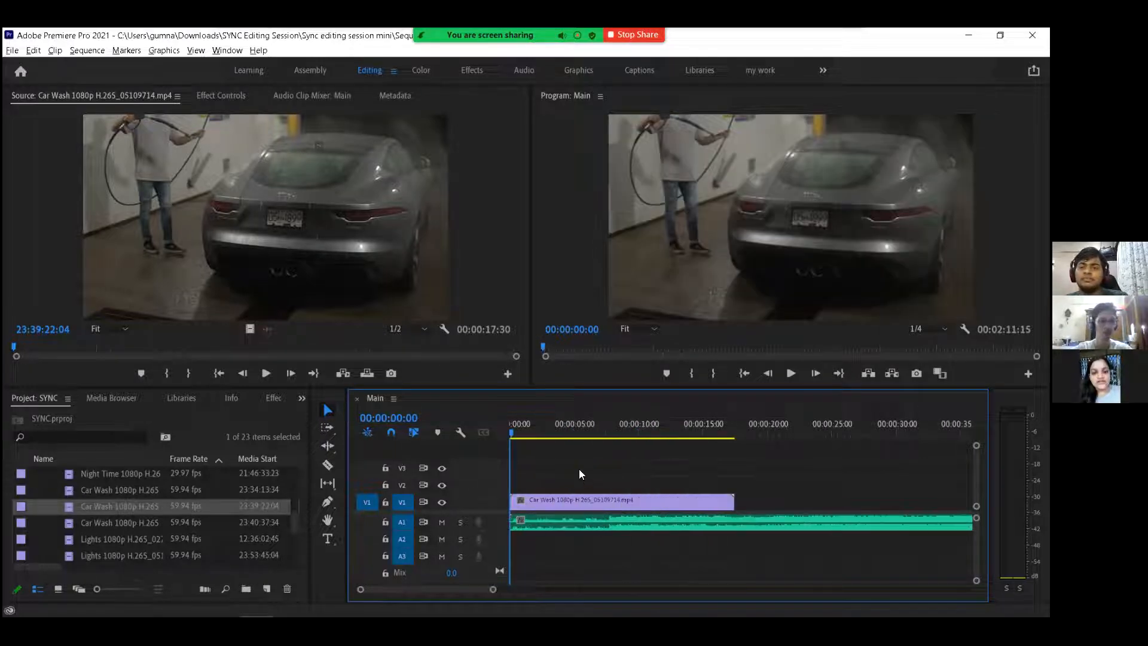
key(space)
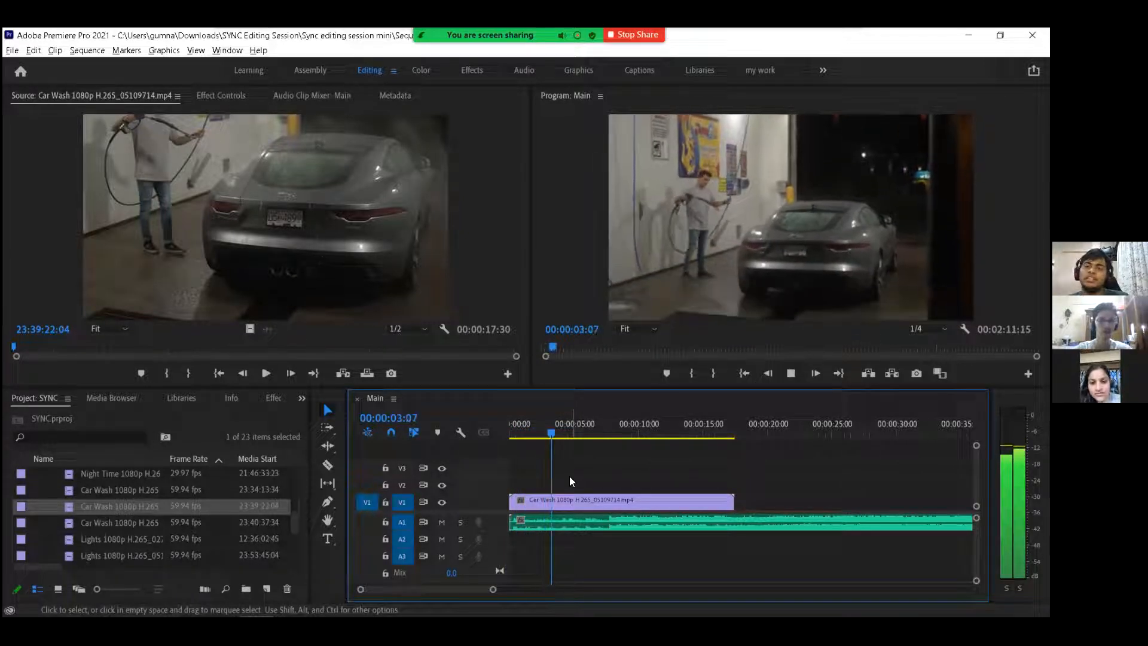
key(space)
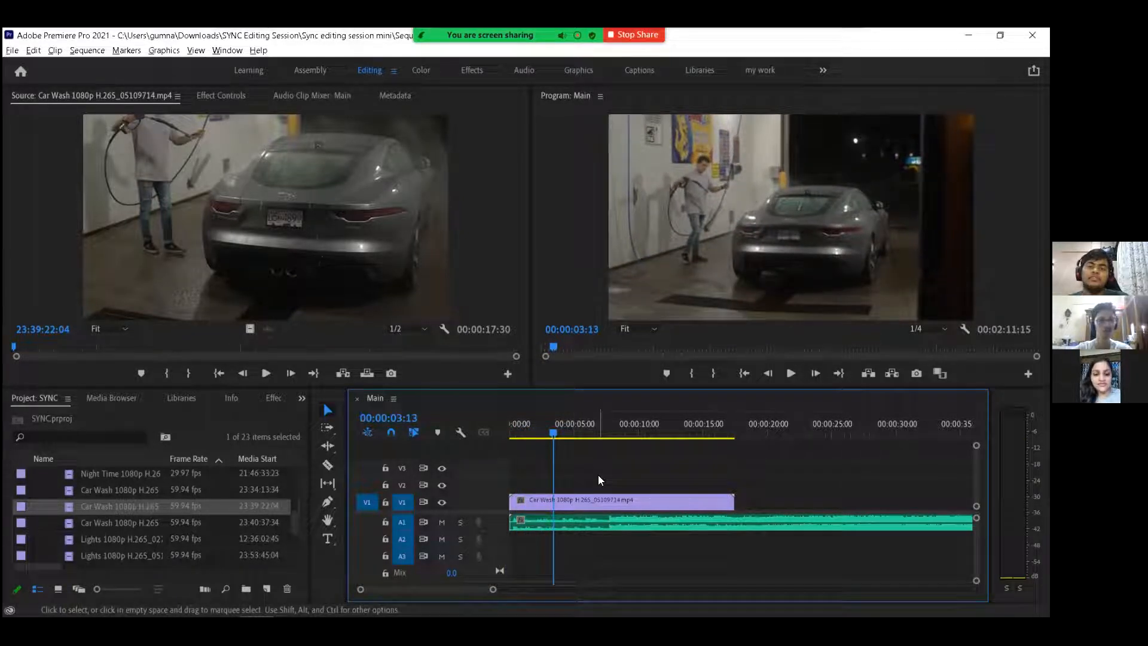
key(space)
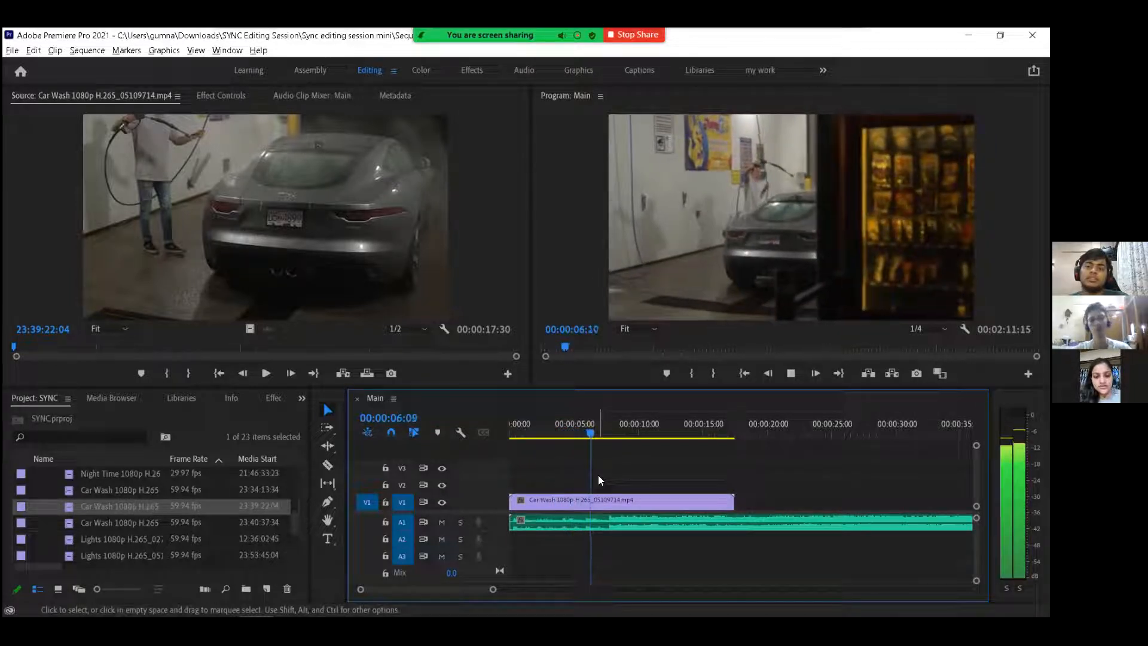
key(space)
Step: Split the Car Wash clip on track V1 at 00:00:06:21 and delete the part before the cut
key(c)
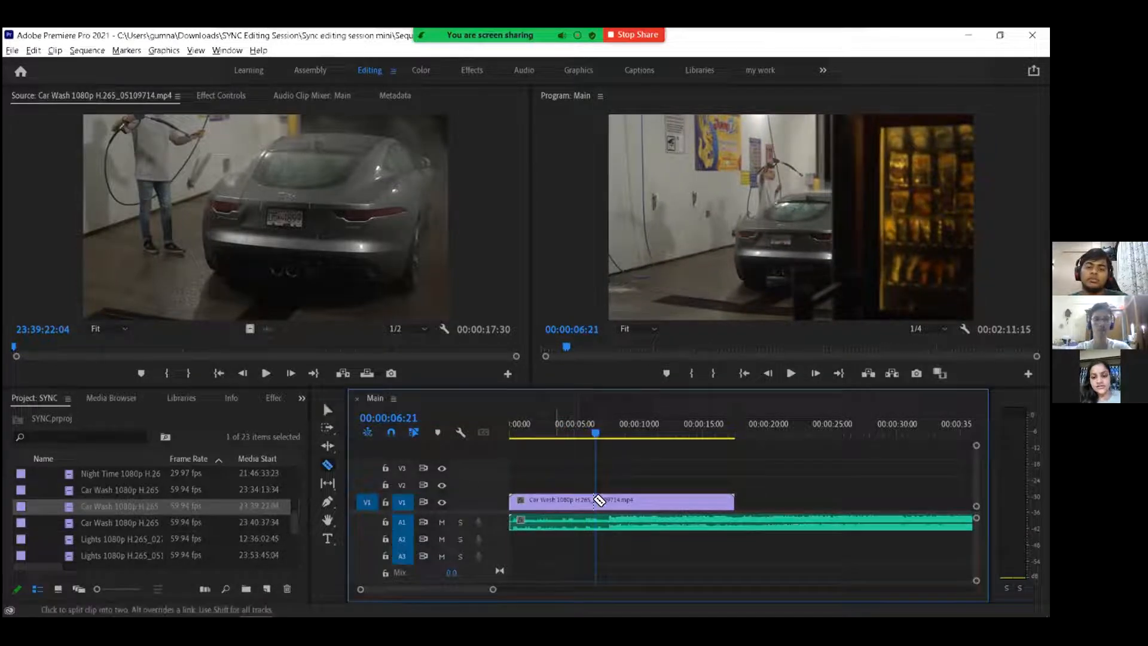
click(595, 500)
key(v)
click(576, 499)
key(Delete)
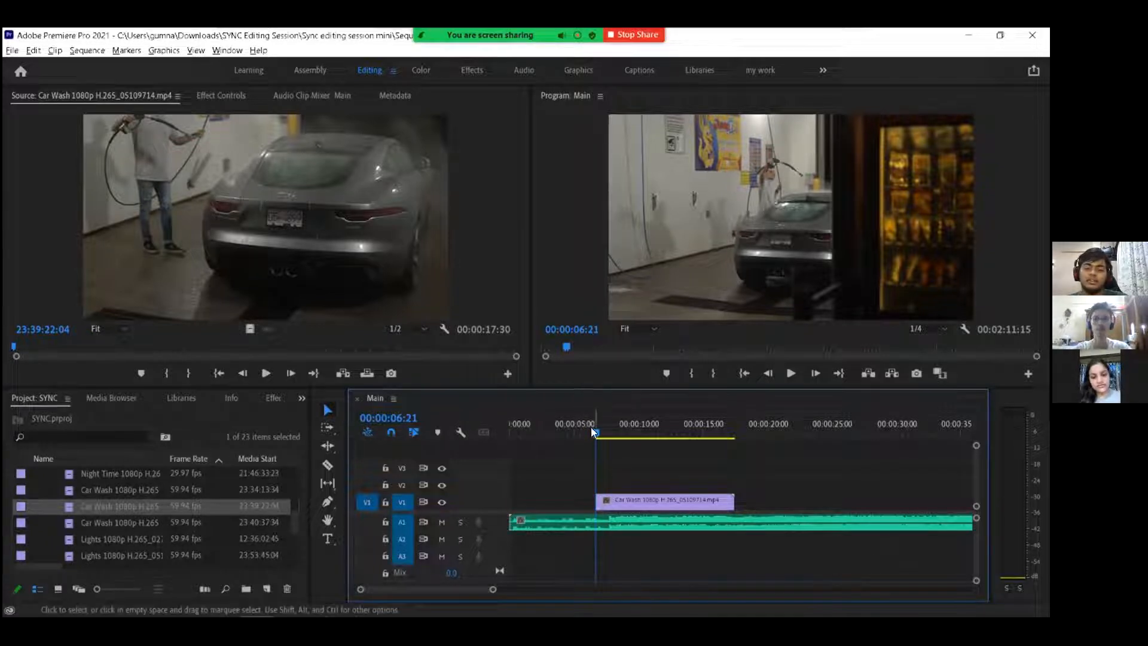
Step: Undo the last deletion and cut, and split the Car Wash clip on track V1 again at 00:00:06:21 with the Razor tool
key(ctrl+z)
key(ctrl+z)
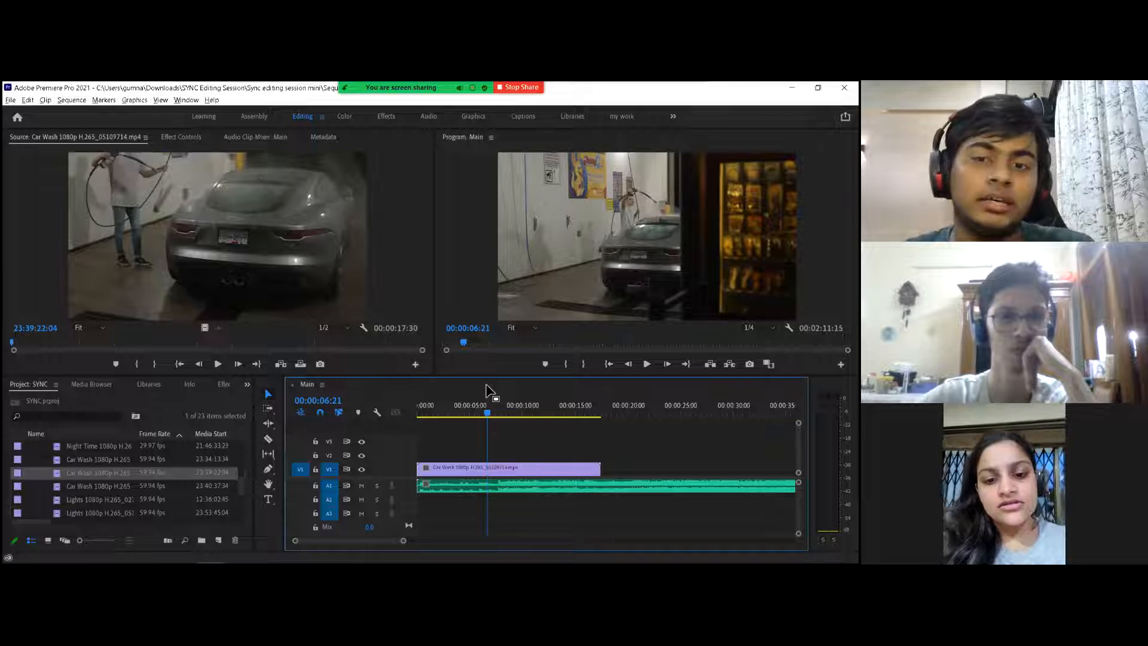
key(c)
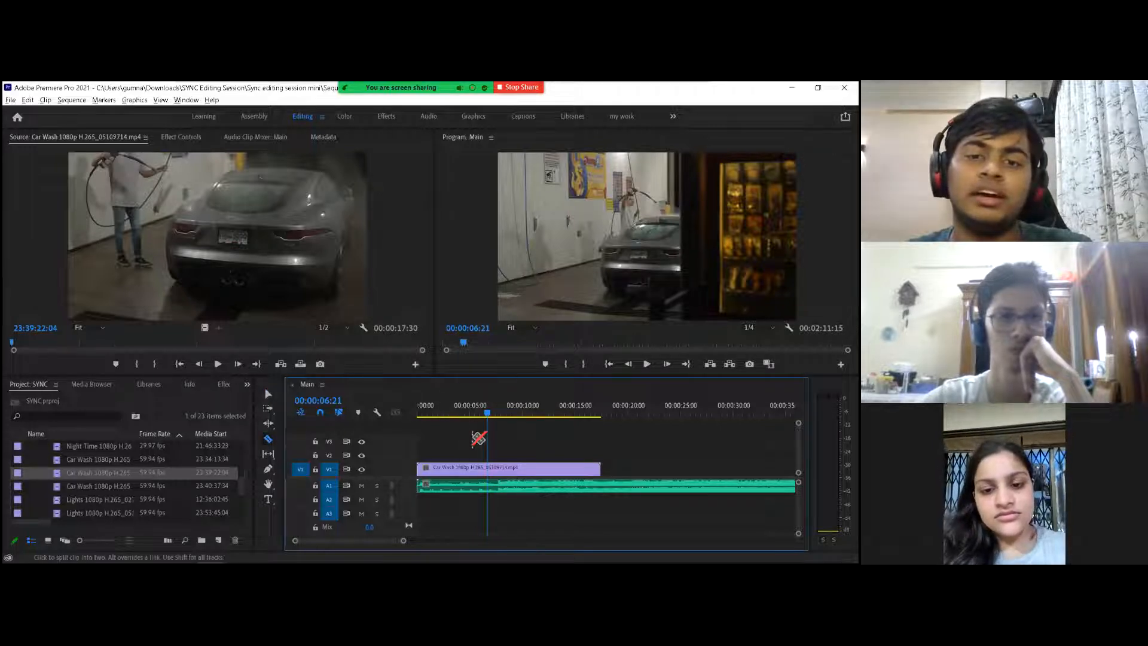
click(267, 392)
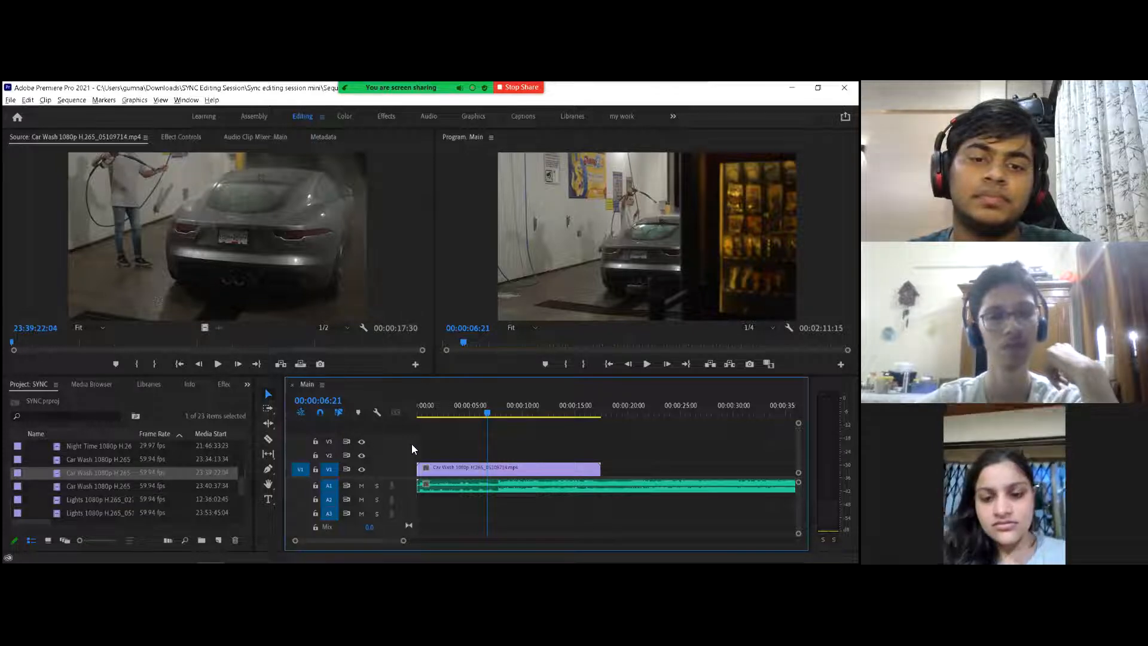
click(268, 440)
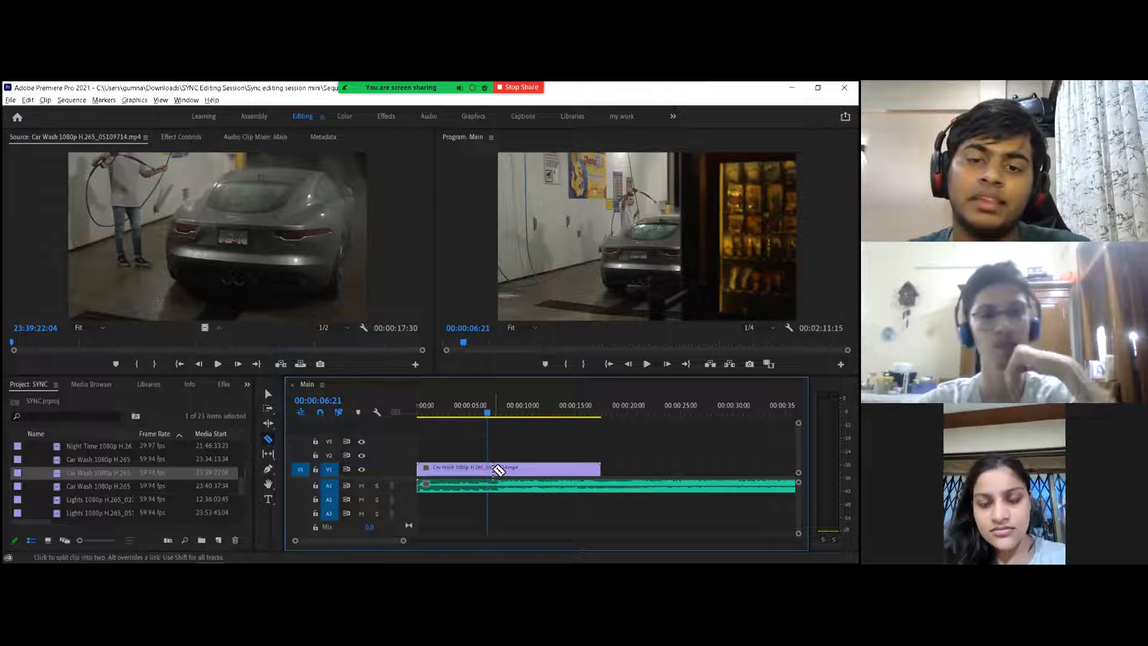
click(490, 469)
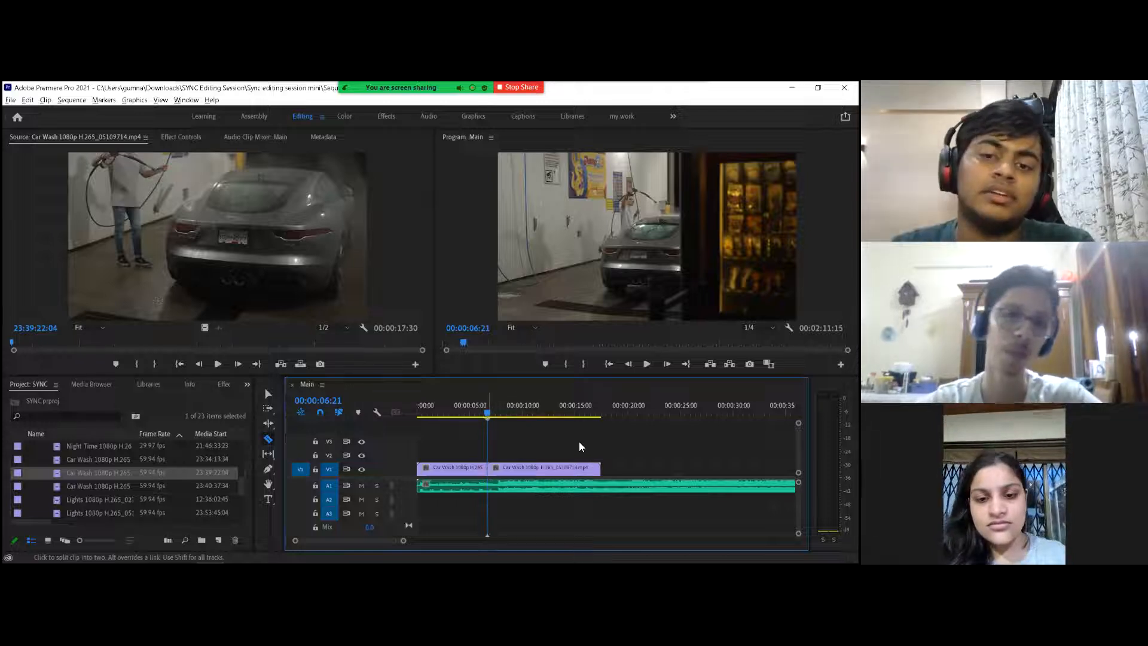
key(v)
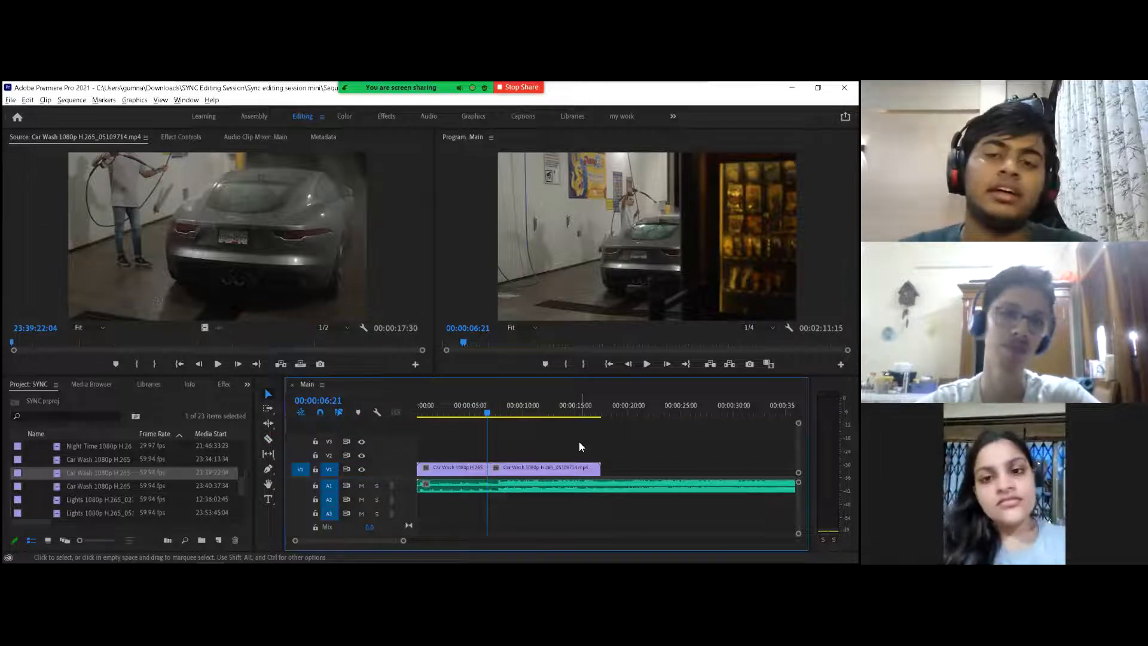
key(c)
key(v)
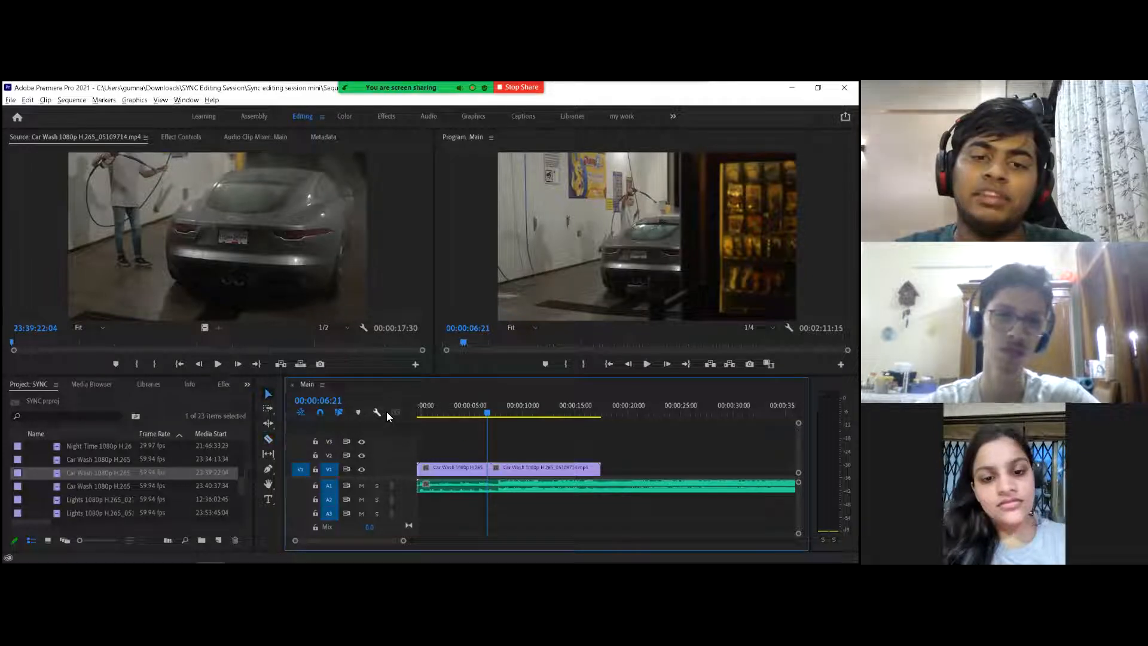
click(266, 411)
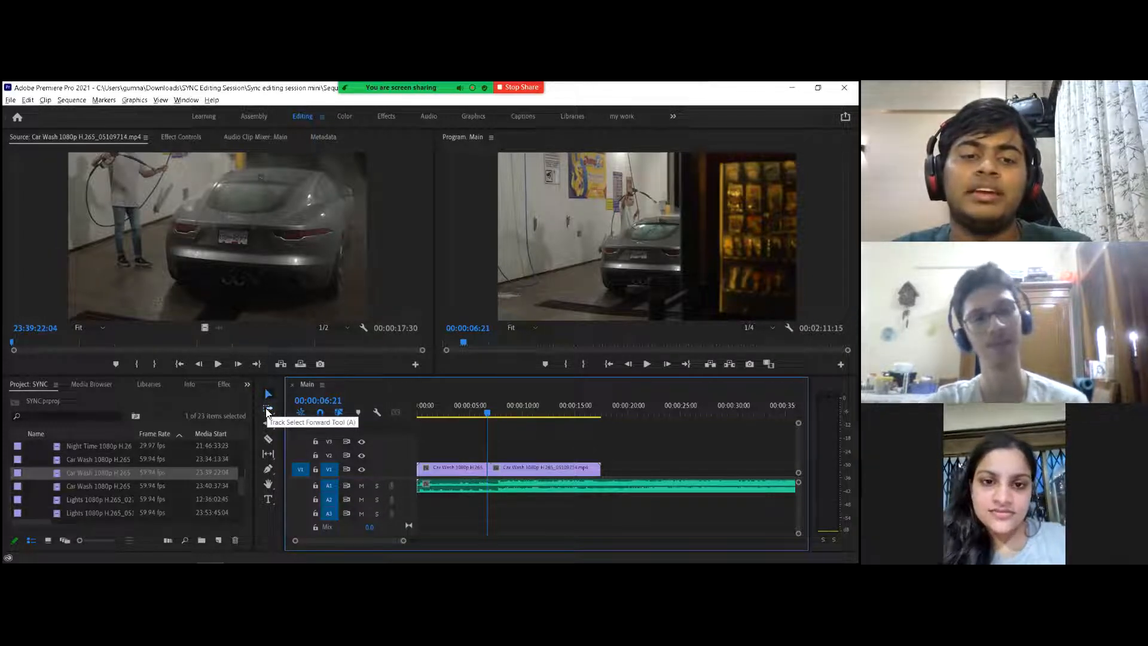
click(268, 409)
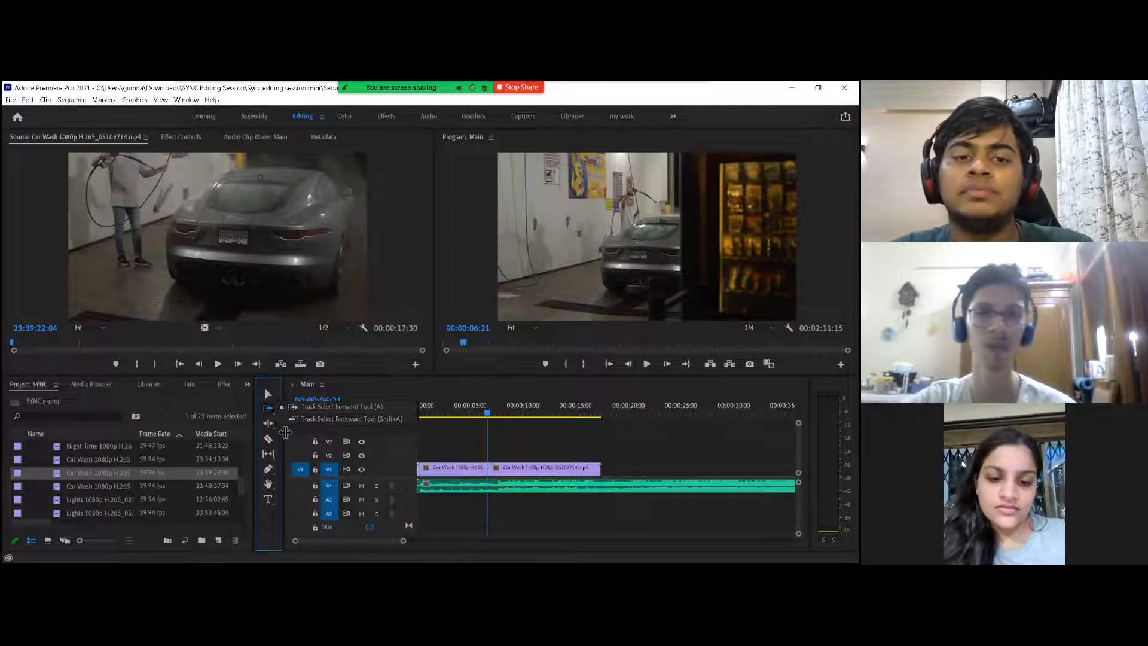
key(v)
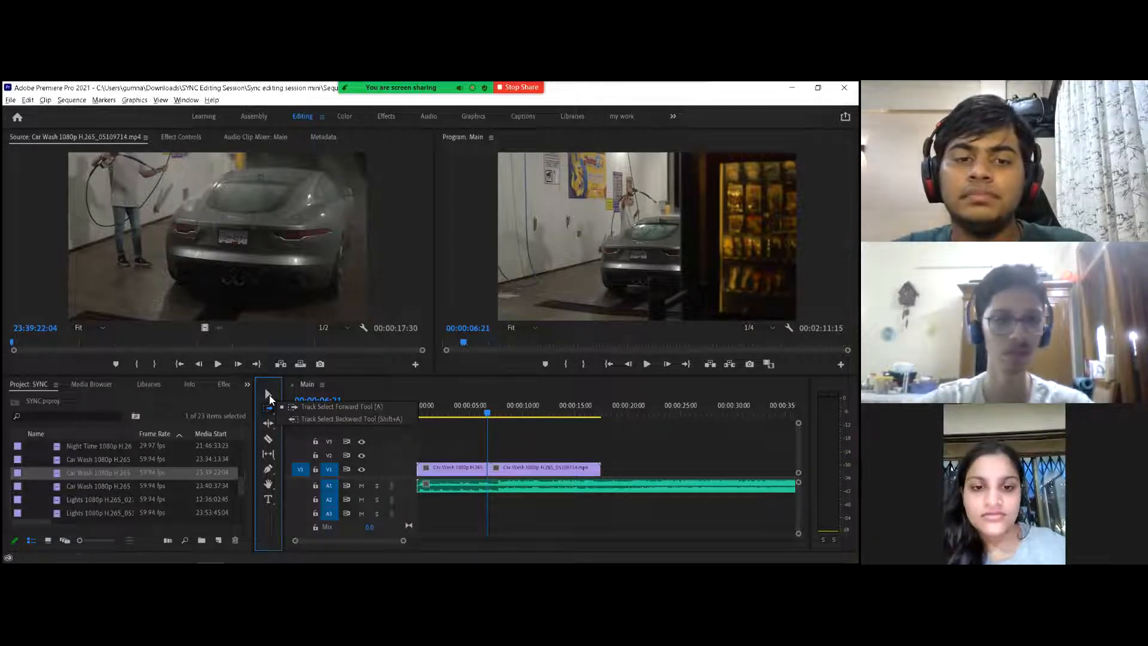
key(c)
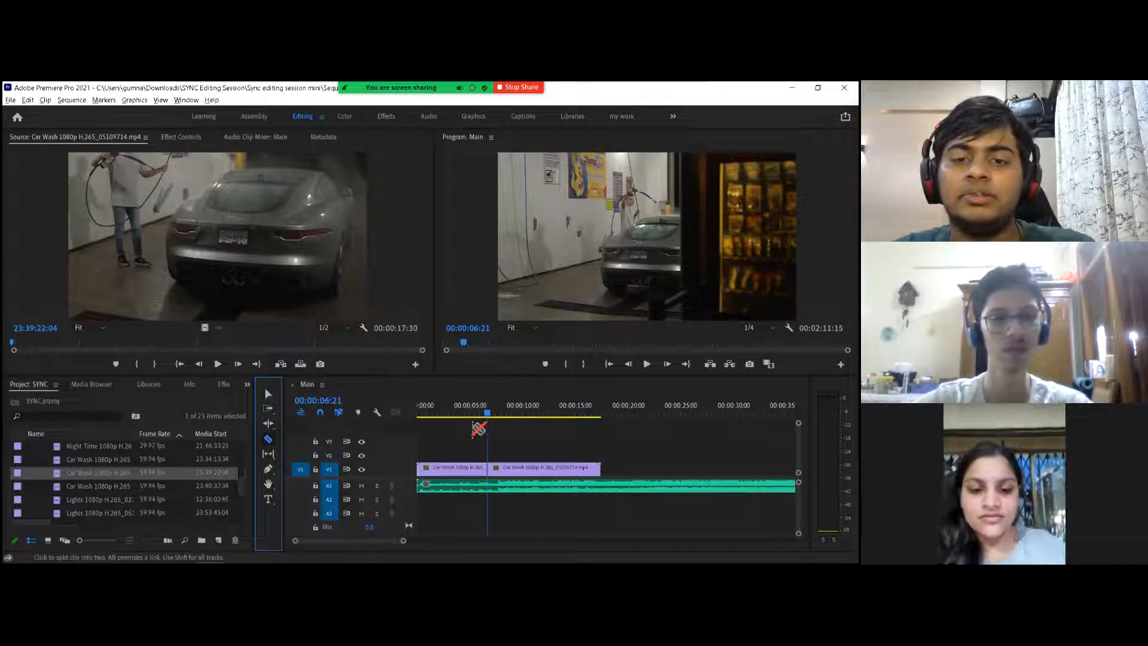
Step: Try deleting the Car Wash part before the cut on track V1, and undo the deletion
click(266, 393)
click(451, 468)
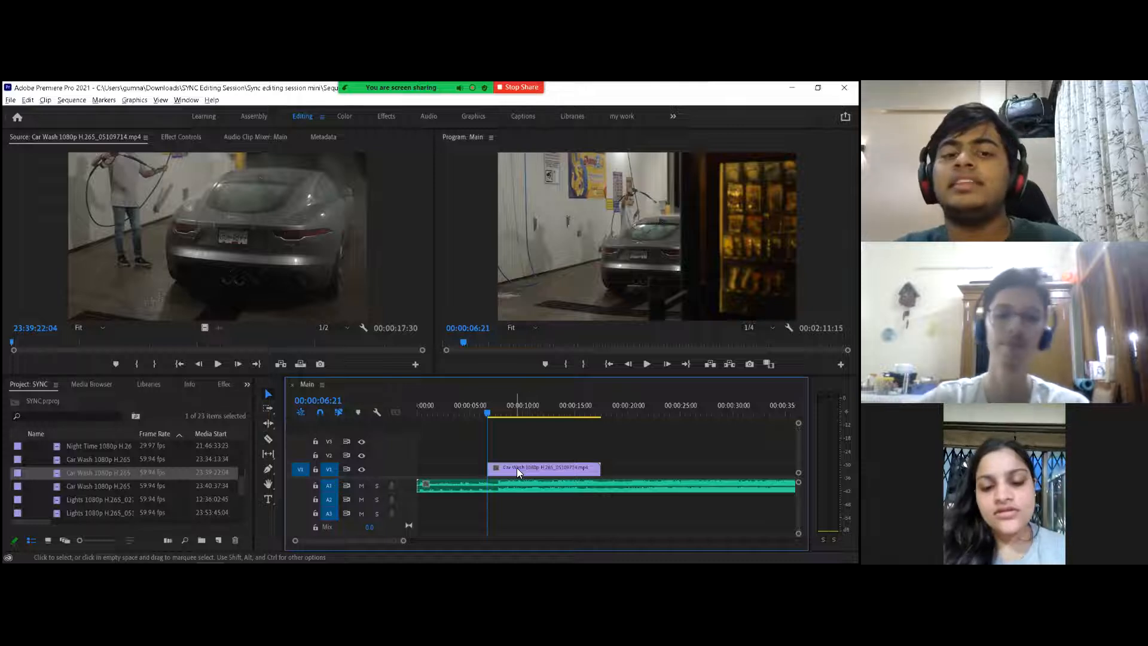
key(ctrl+z)
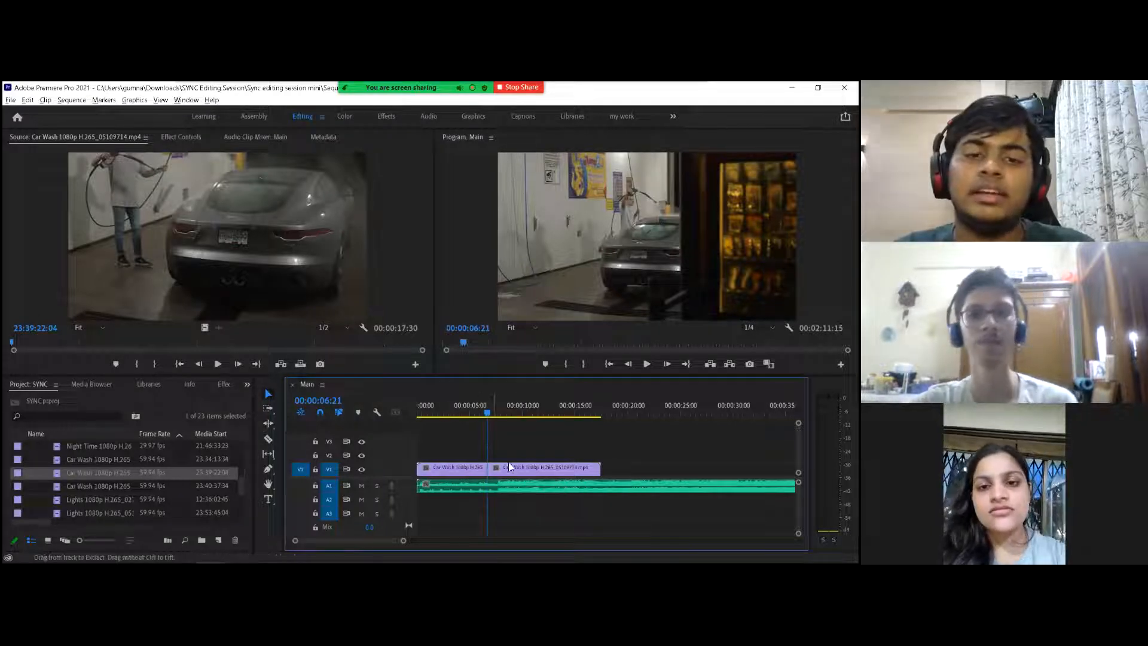
click(268, 439)
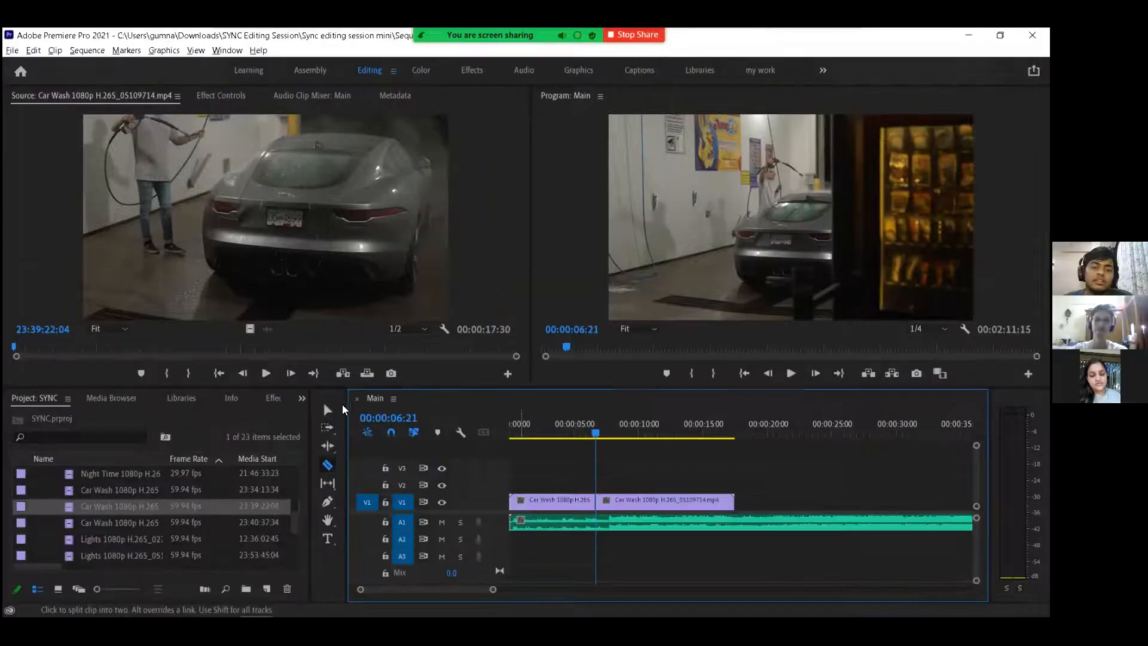
Step: Delete the Car Wash part before the cut and move the remaining part to the start of track V1
click(325, 405)
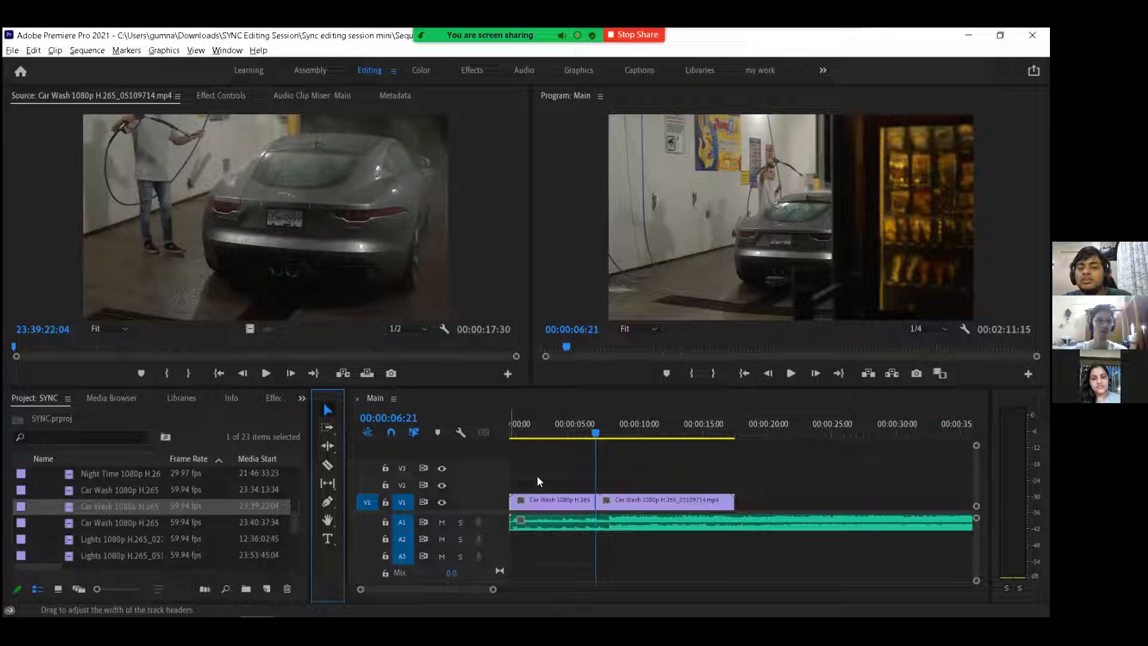
click(575, 496)
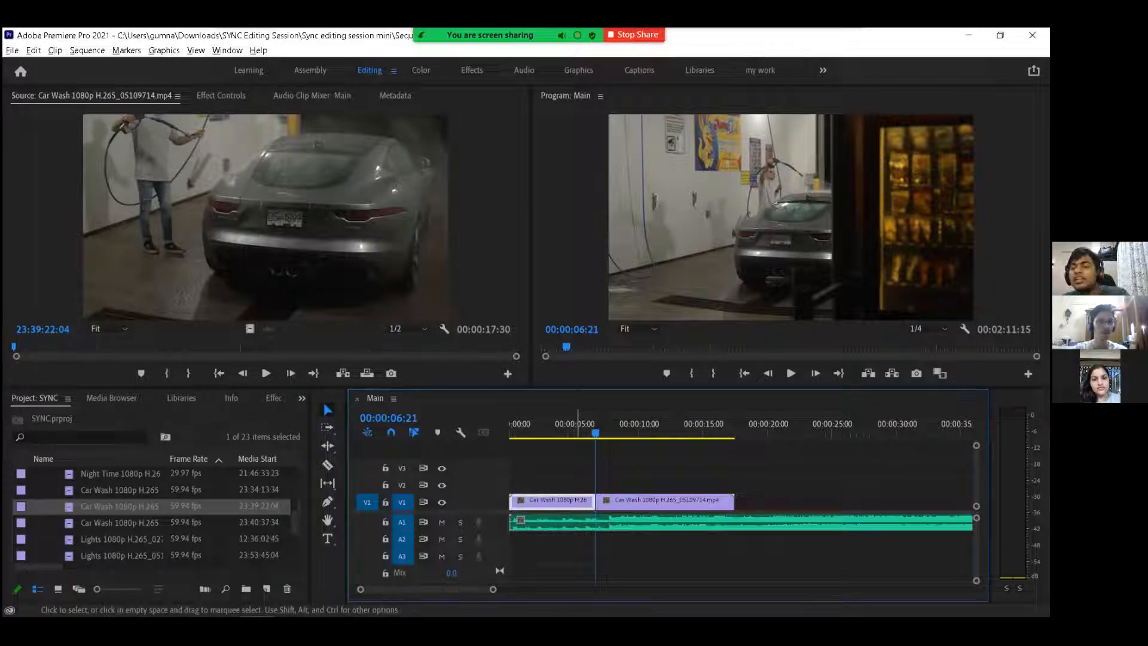
right_click(566, 496)
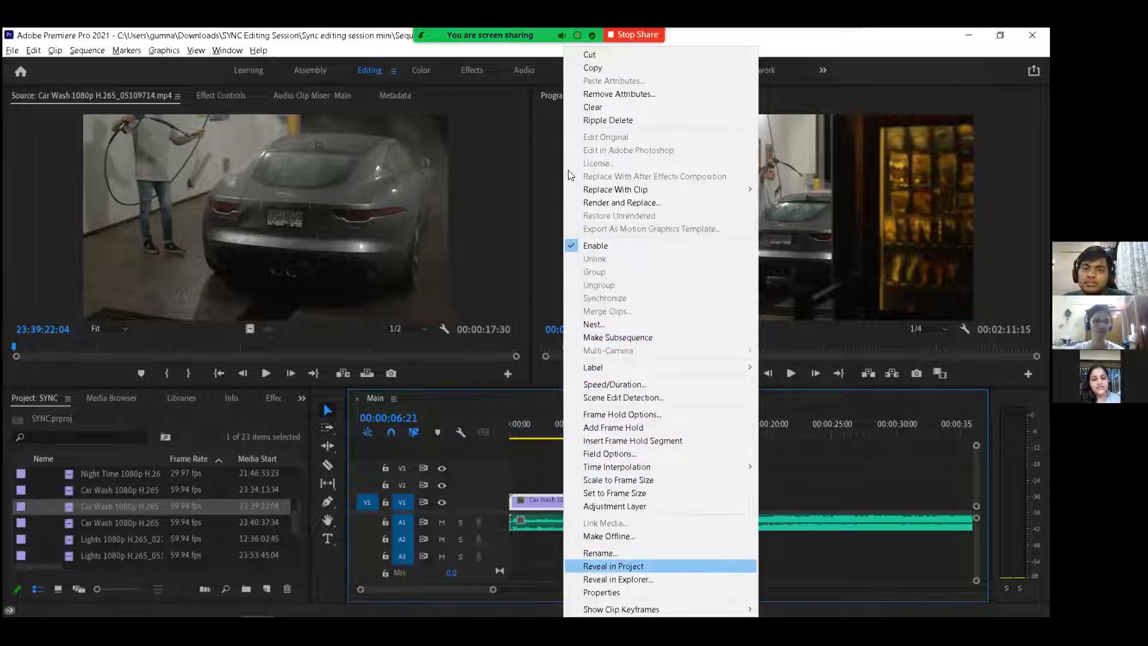
click(543, 469)
right_click(556, 504)
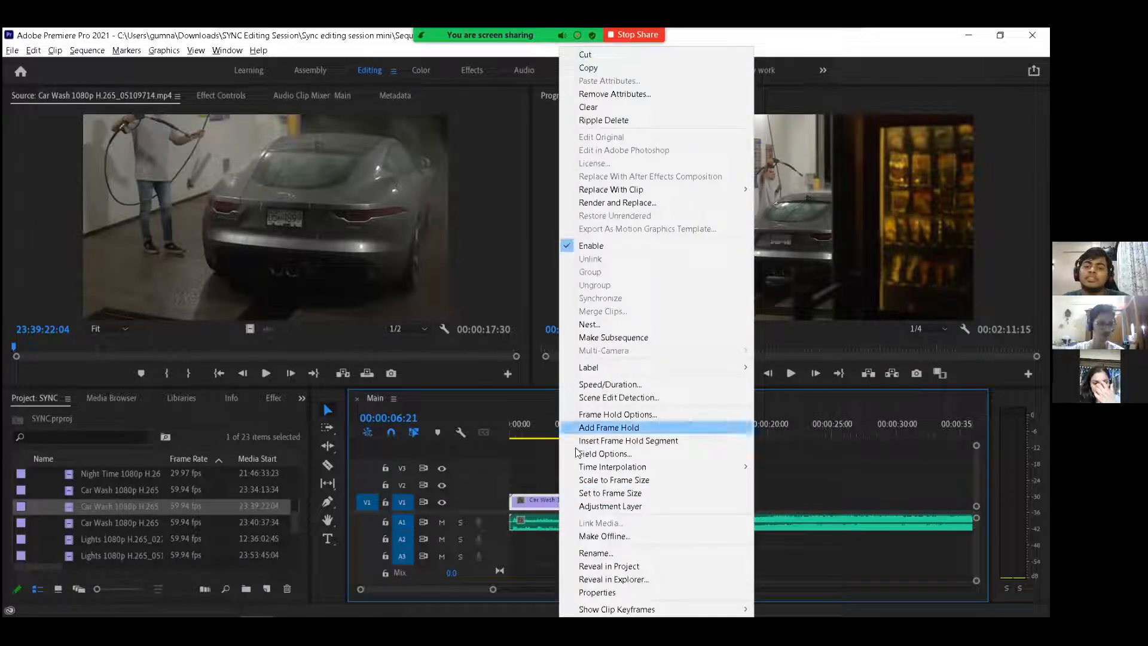
click(551, 448)
click(543, 503)
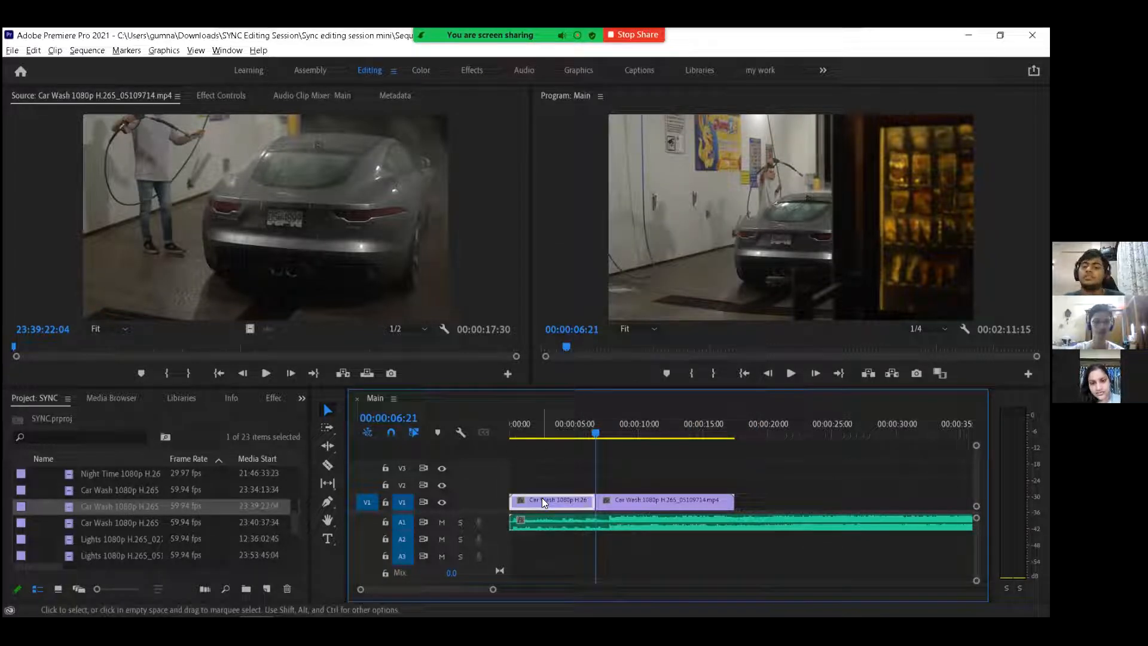
key(Delete)
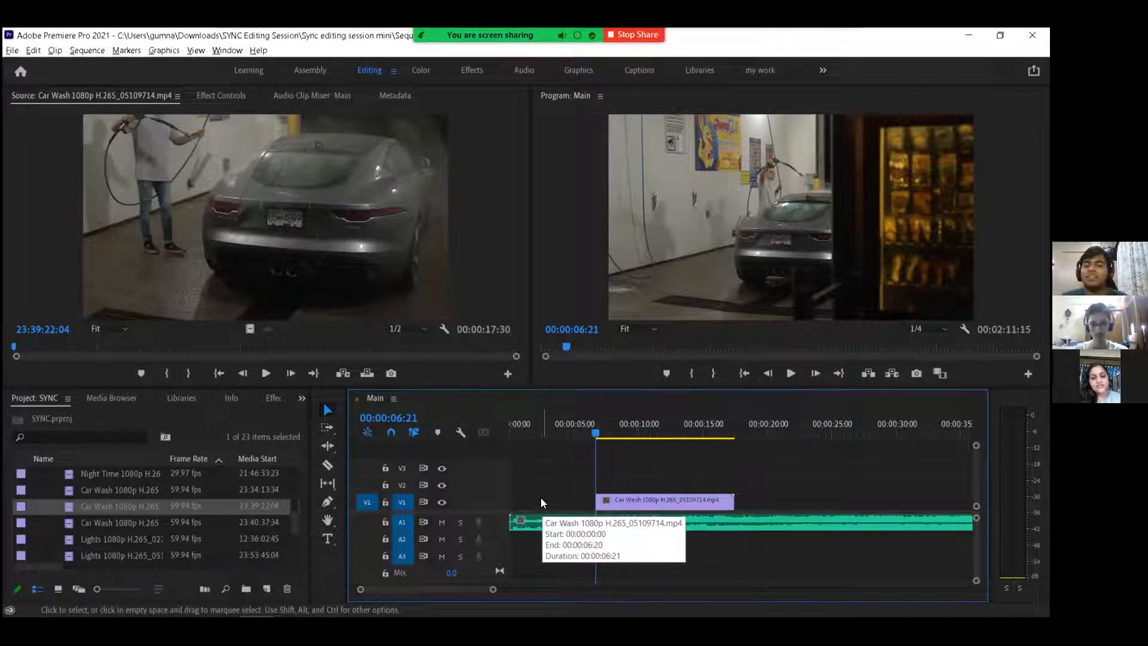
drag(622, 501, 567, 507)
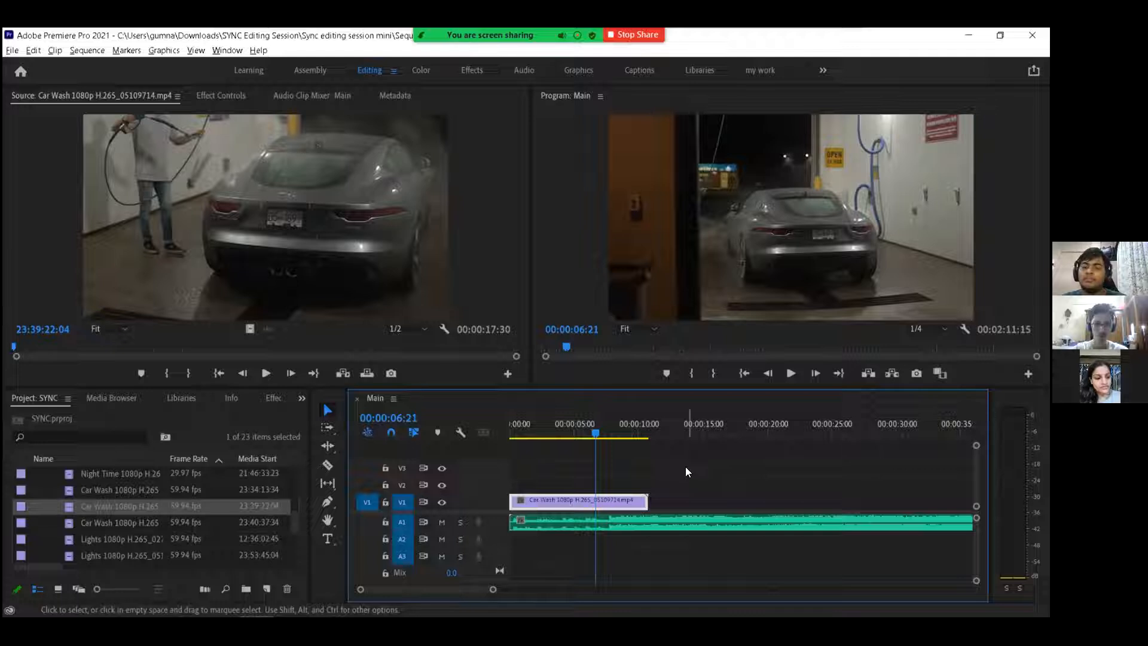
Step: Play the Main sequence briefly from 00:00:06:21 and place the playhead at 00:00:07:19
key(space)
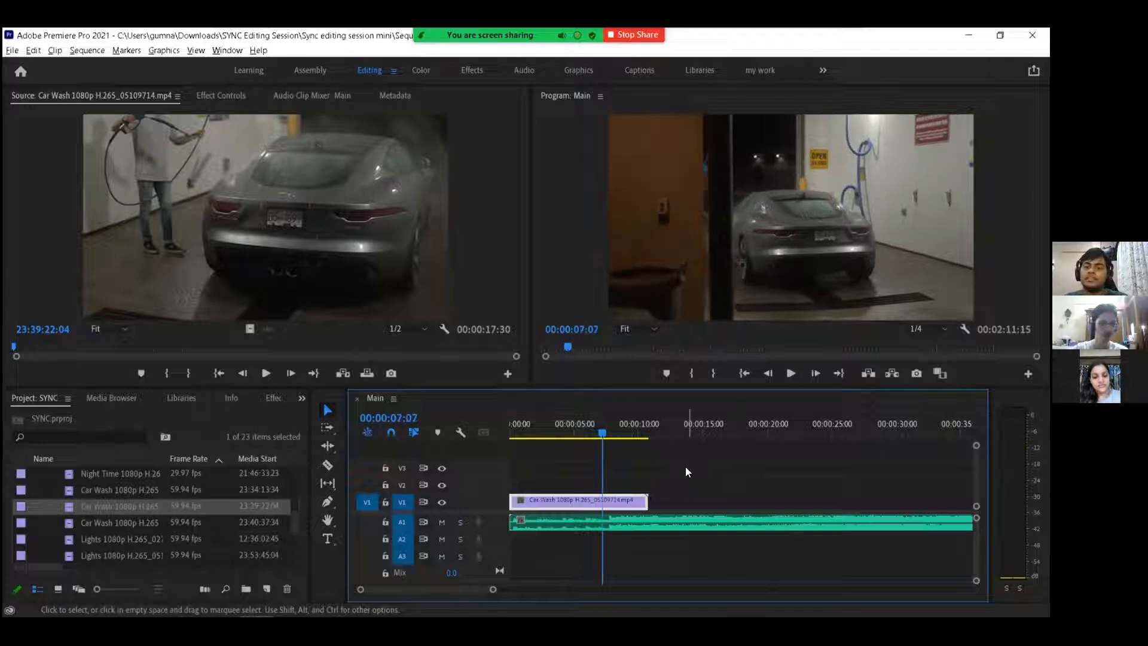
key(equal)
key(equal)
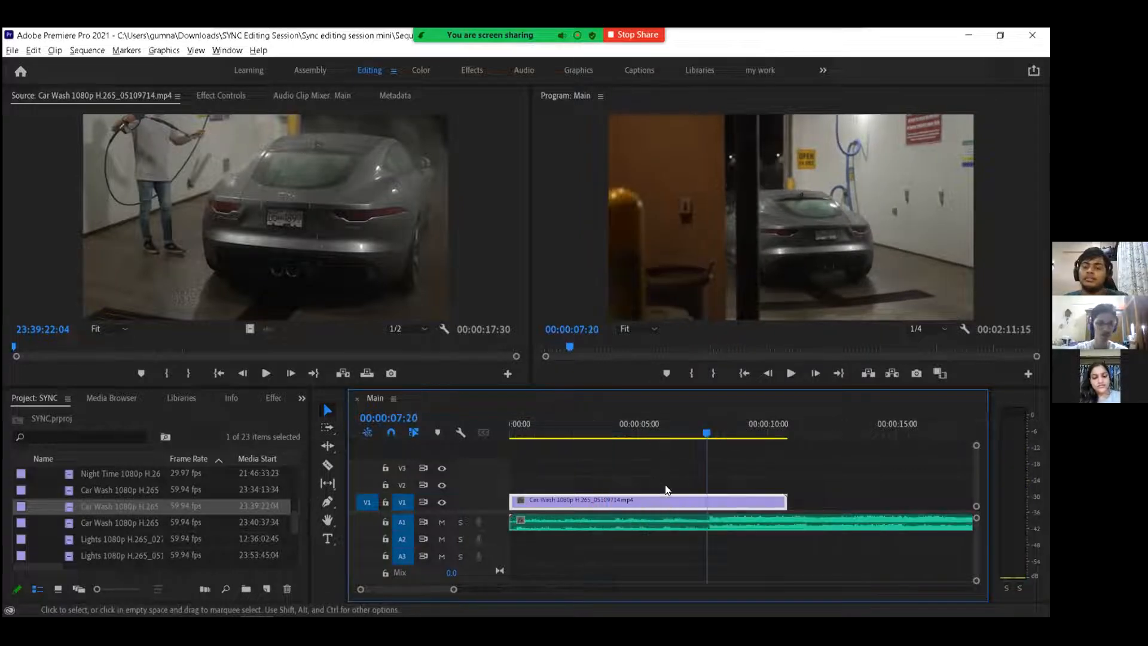
click(740, 432)
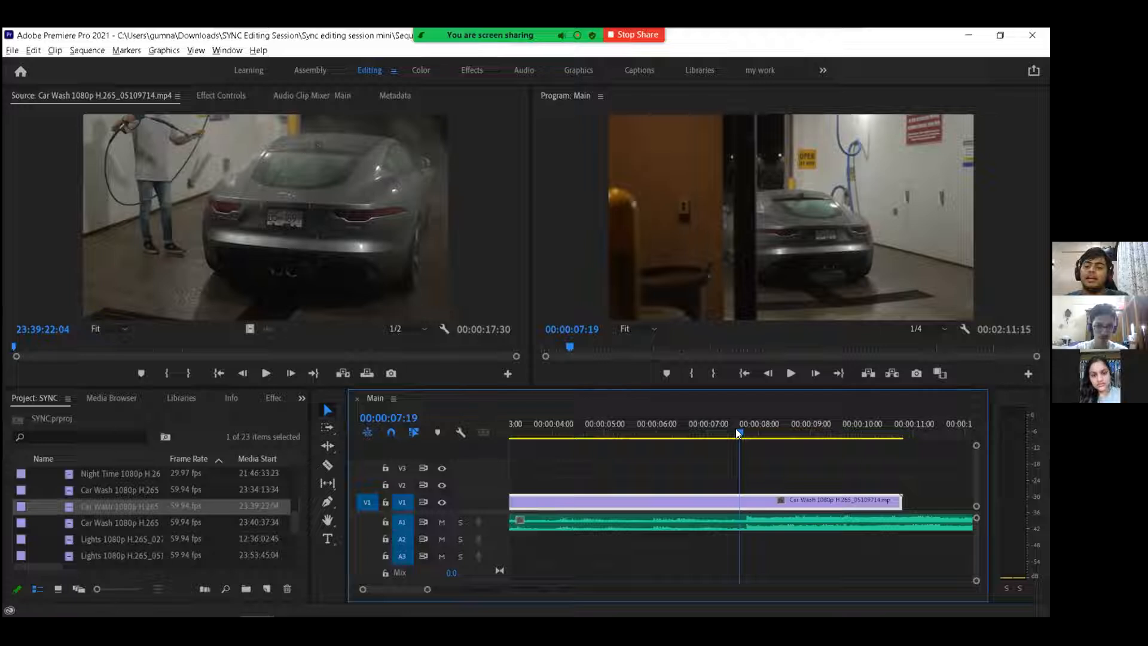
Step: Examine the Car Wash clip and the music in the Main timeline at various zoom levels, from close-up frames to a wide overview
key(minus)
key(minus)
key(minus)
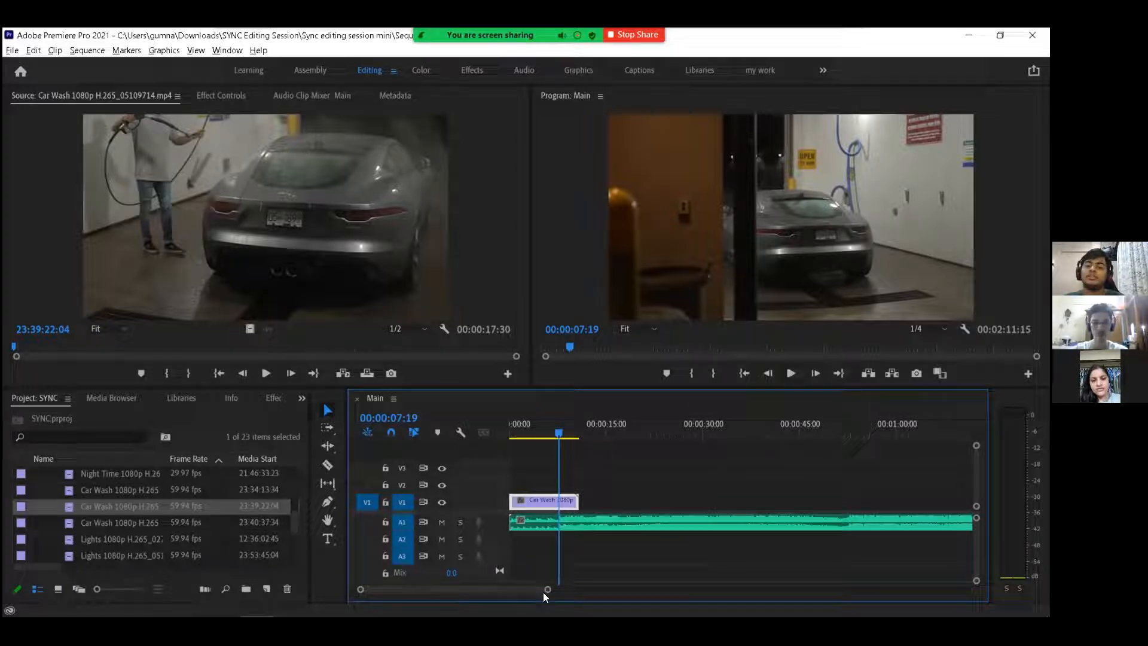
drag(545, 591, 490, 576)
drag(404, 589, 380, 590)
scroll(739, 492, up, 2)
scroll(737, 484, up, 5)
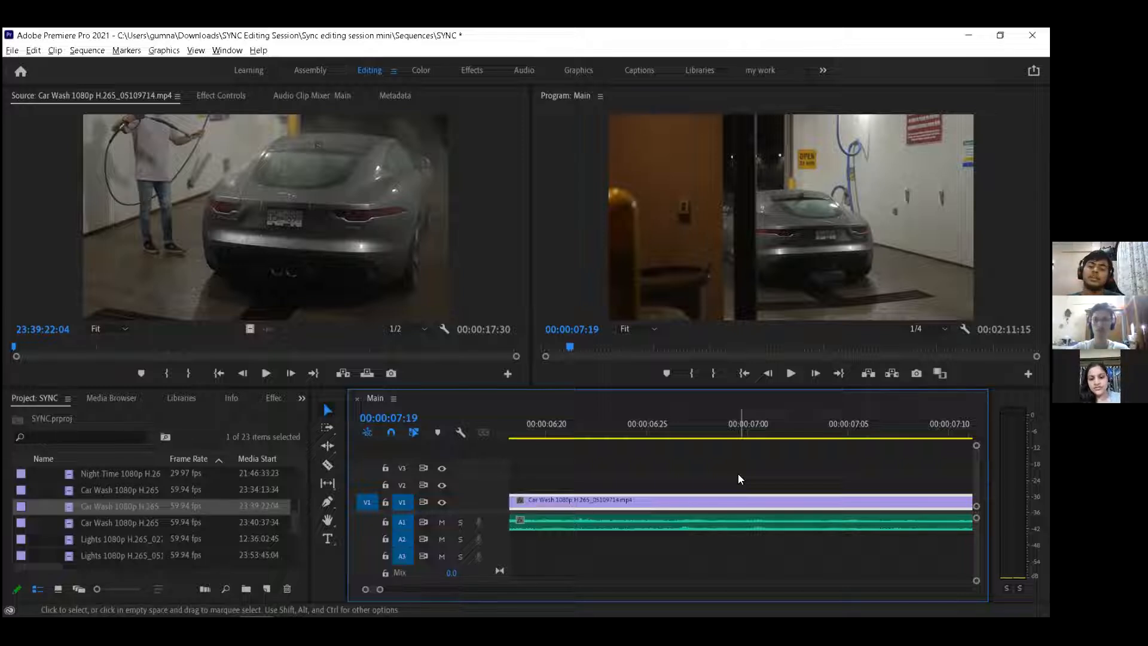
key(minus)
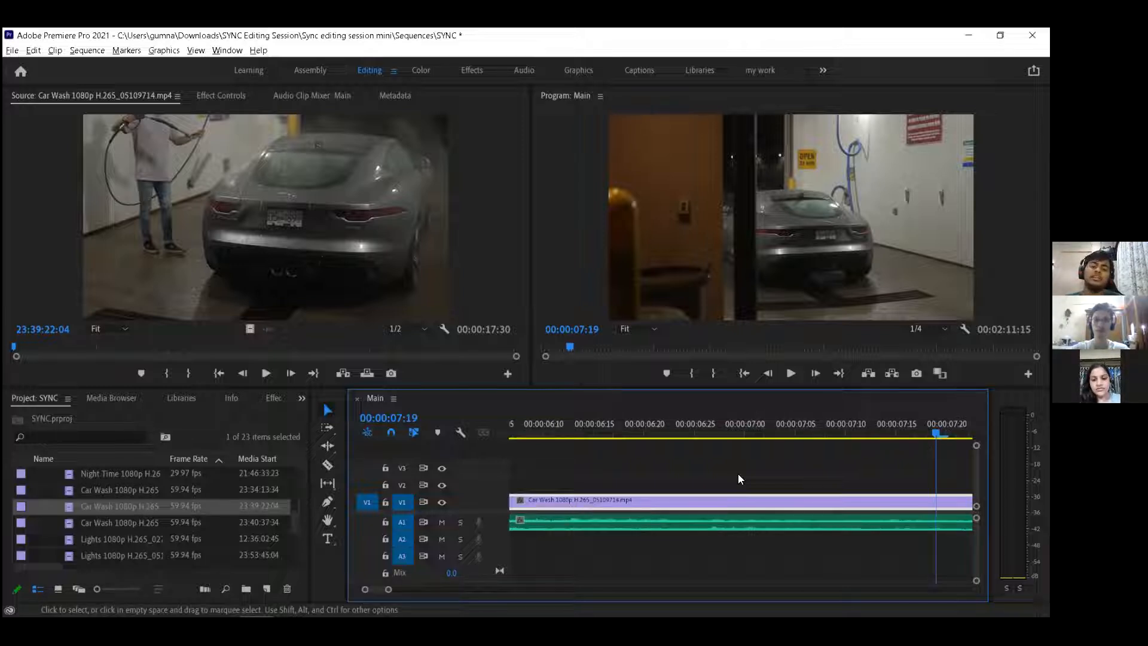
key(minus)
key(backslash)
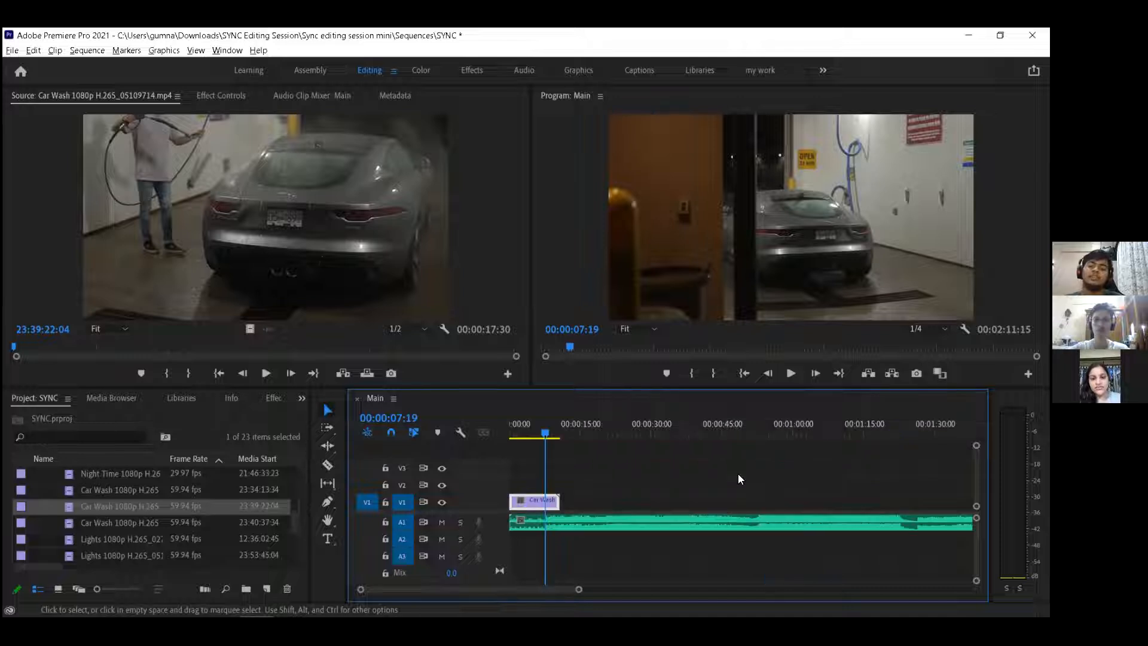
key(equal)
key(equal)
key(equal)
key(equal)
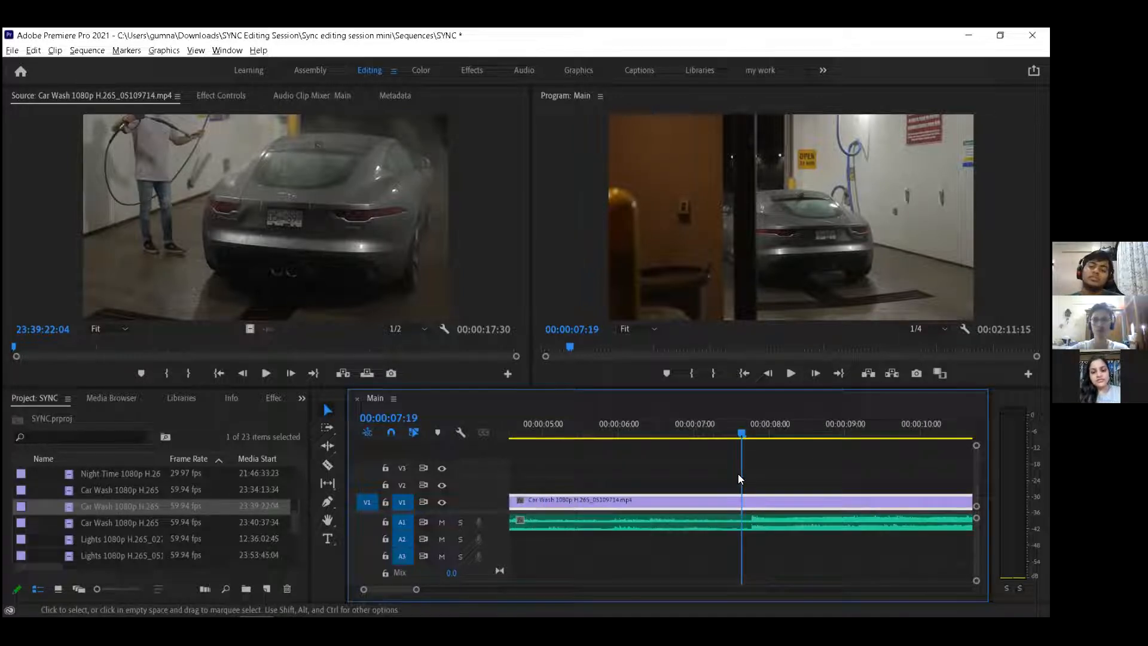
key(minus)
key(minus)
key(minus)
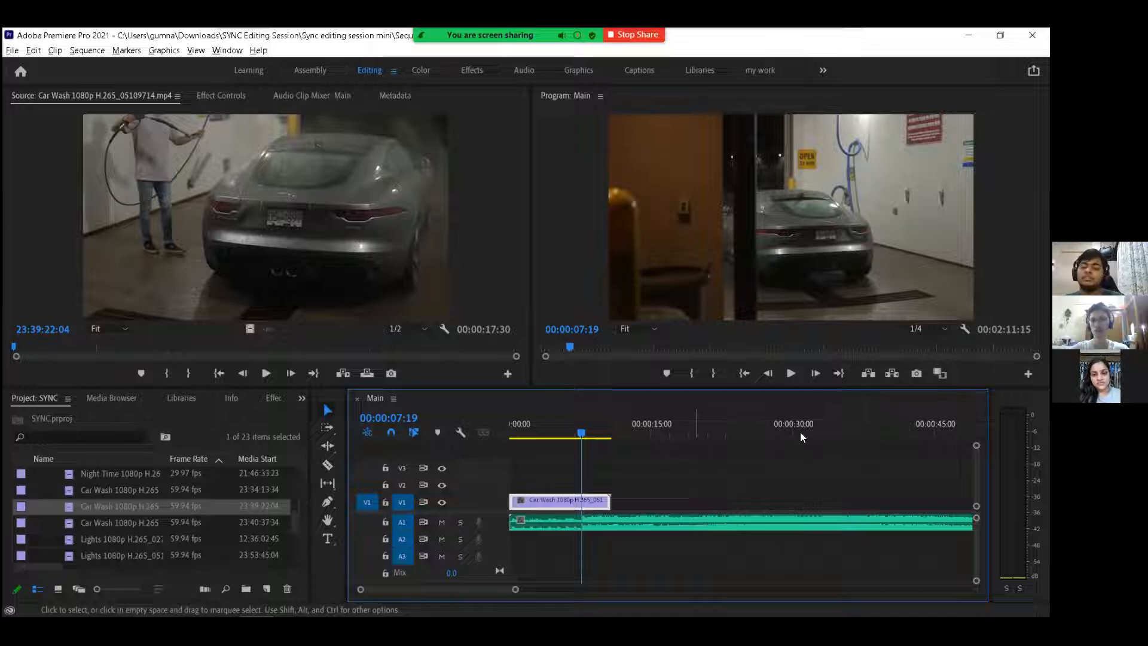
key(equal)
key(equal)
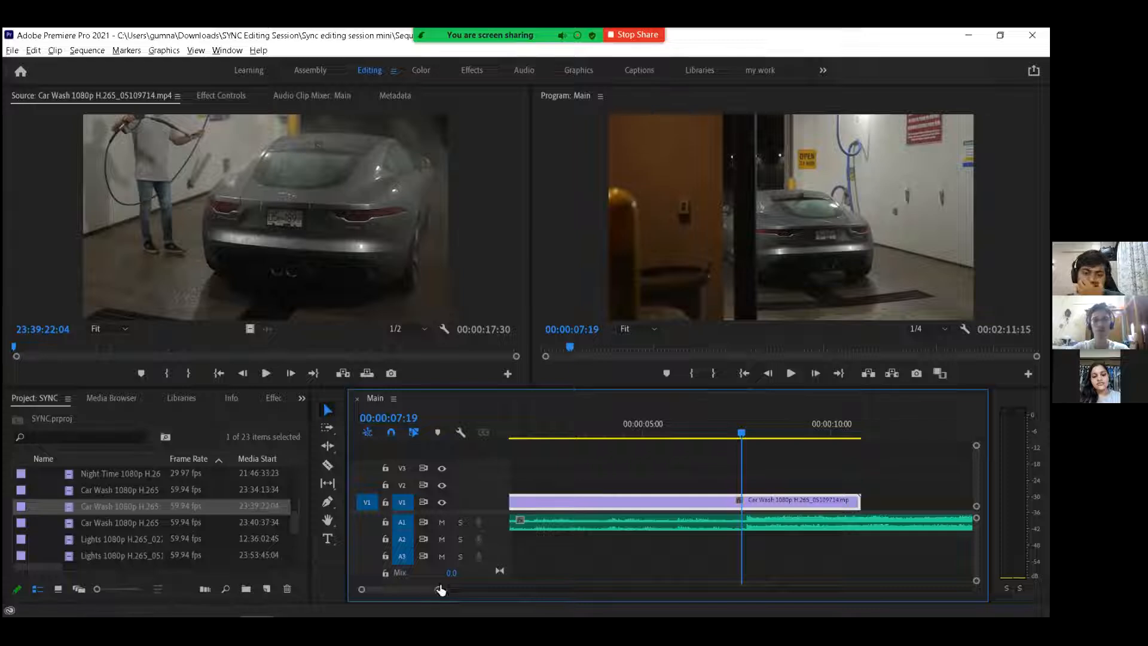
mouse_move(437, 589)
mouse_down()
mouse_move(705, 590)
mouse_move(444, 589)
mouse_up()
key(minus)
key(minus)
key(minus)
key(minus)
key(minus)
key(minus)
key(equal)
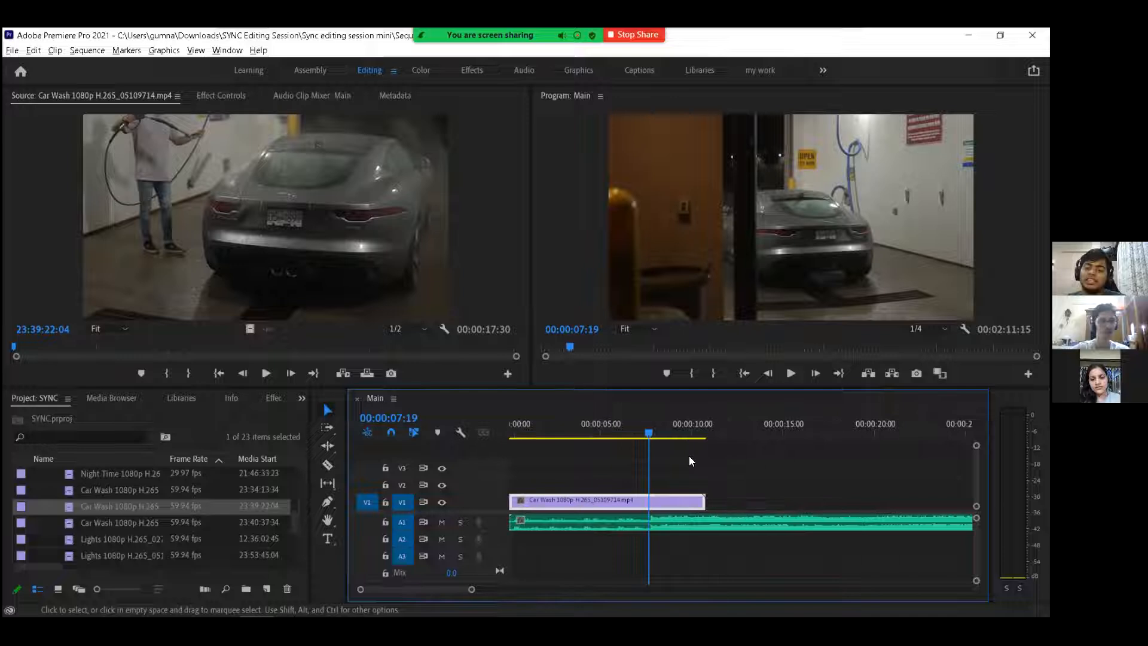
key(minus)
key(minus)
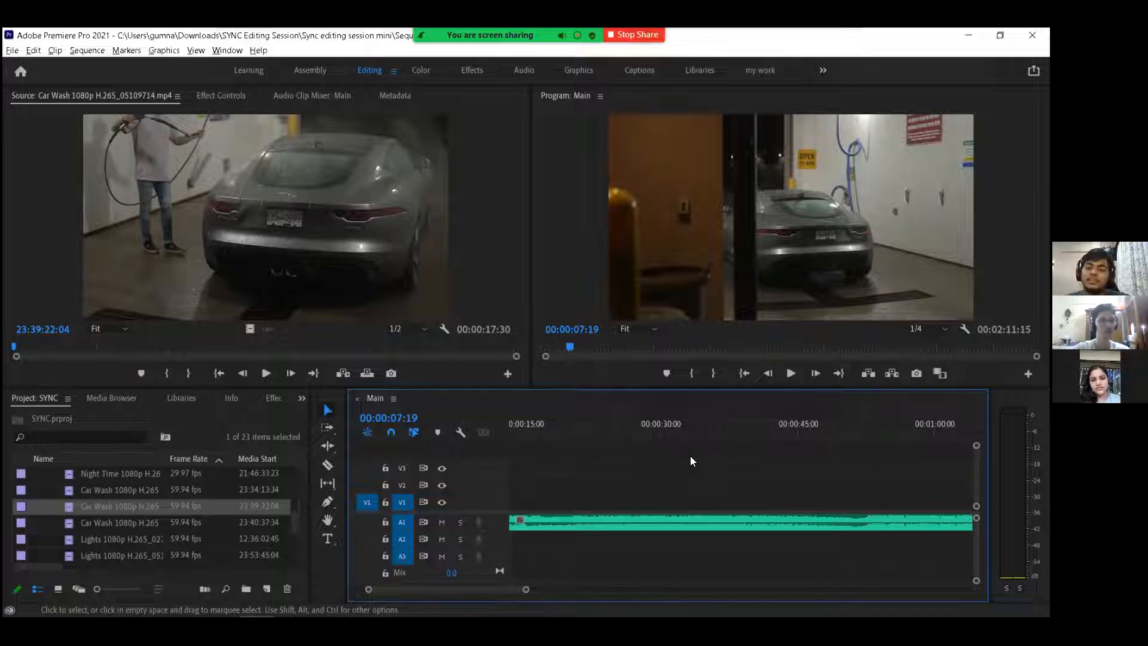
key(equal)
key(minus)
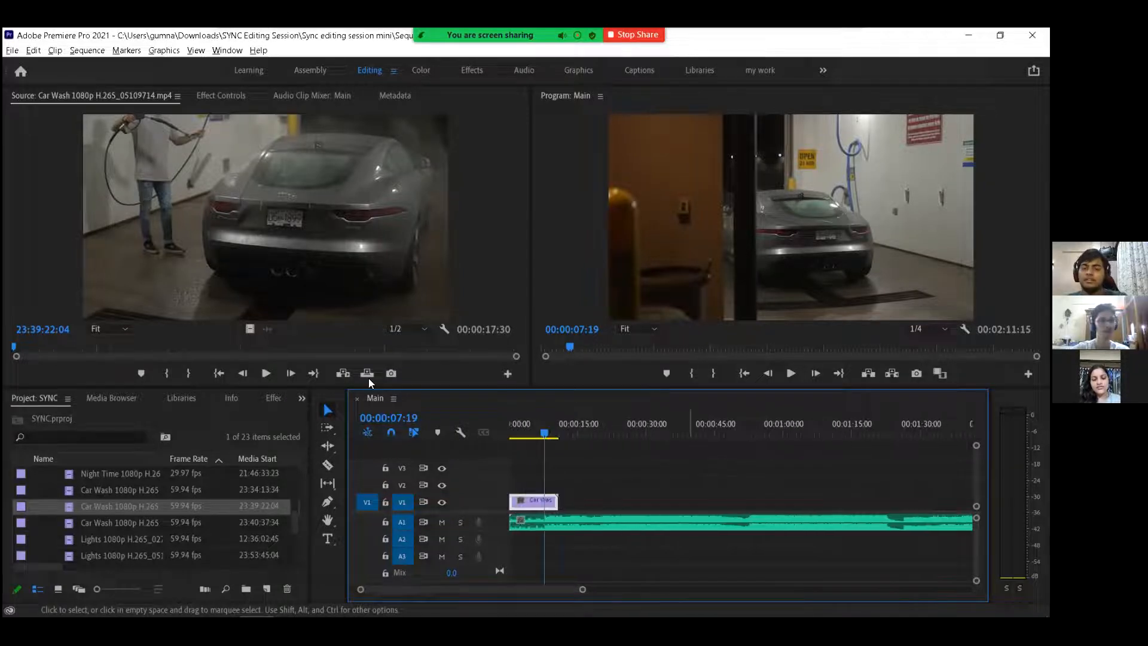
Step: Play the Main sequence briefly from 00:00:07:19 and place the playhead at 00:00:06:22
click(788, 373)
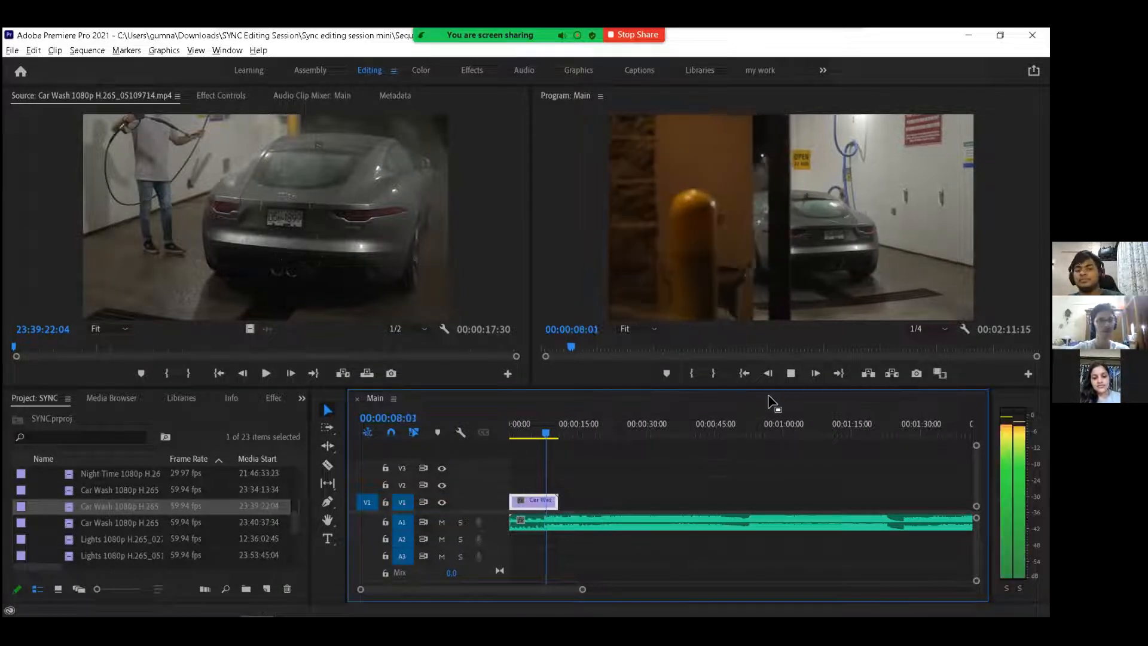
key(space)
drag(546, 418, 540, 418)
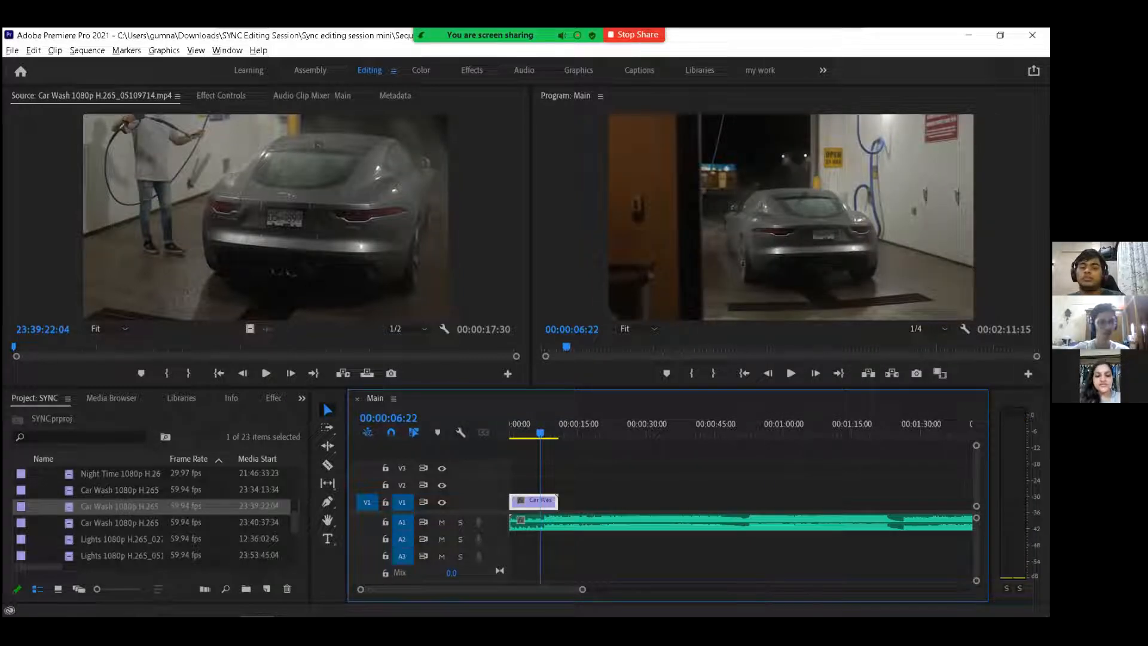
Step: Cut the Car Wash clip on track V1 at 00:00:07:22, where the music changes, and delete the part after the cut
key(equal)
key(equal)
key(equal)
key(equal)
scroll(718, 512, down, 2)
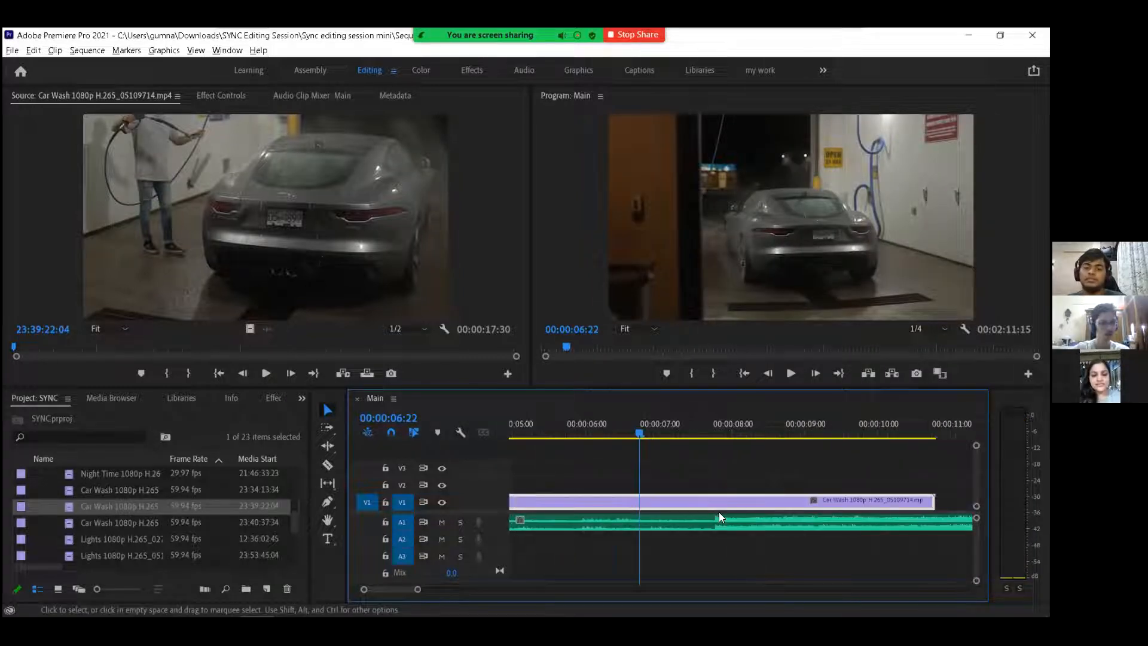
drag(638, 431, 707, 432)
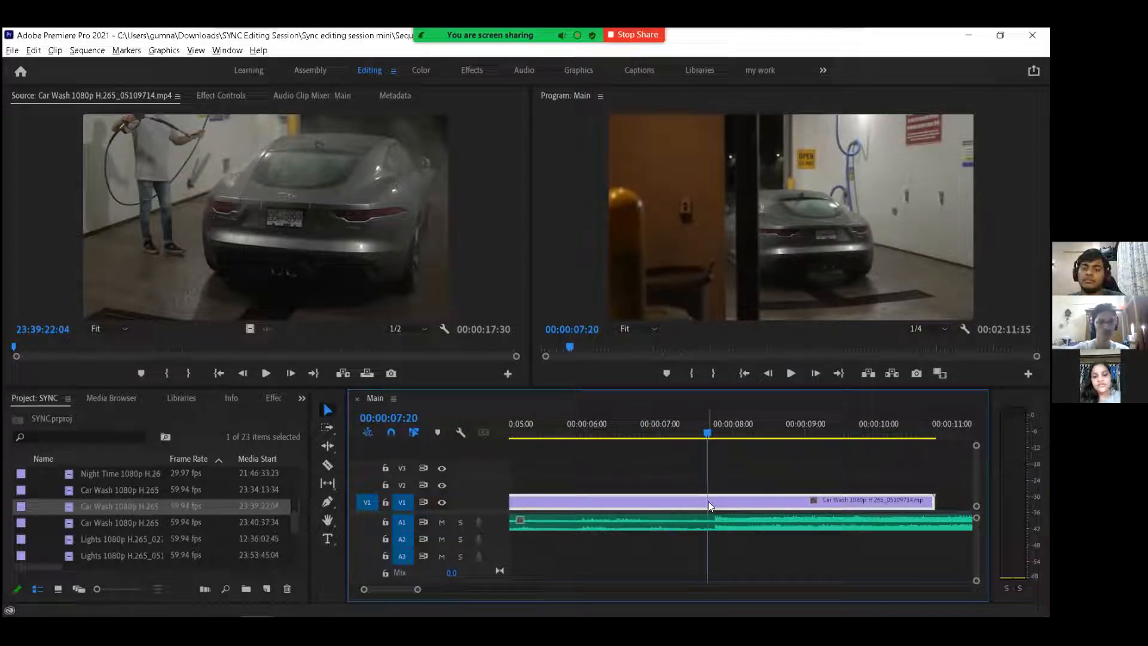
click(712, 431)
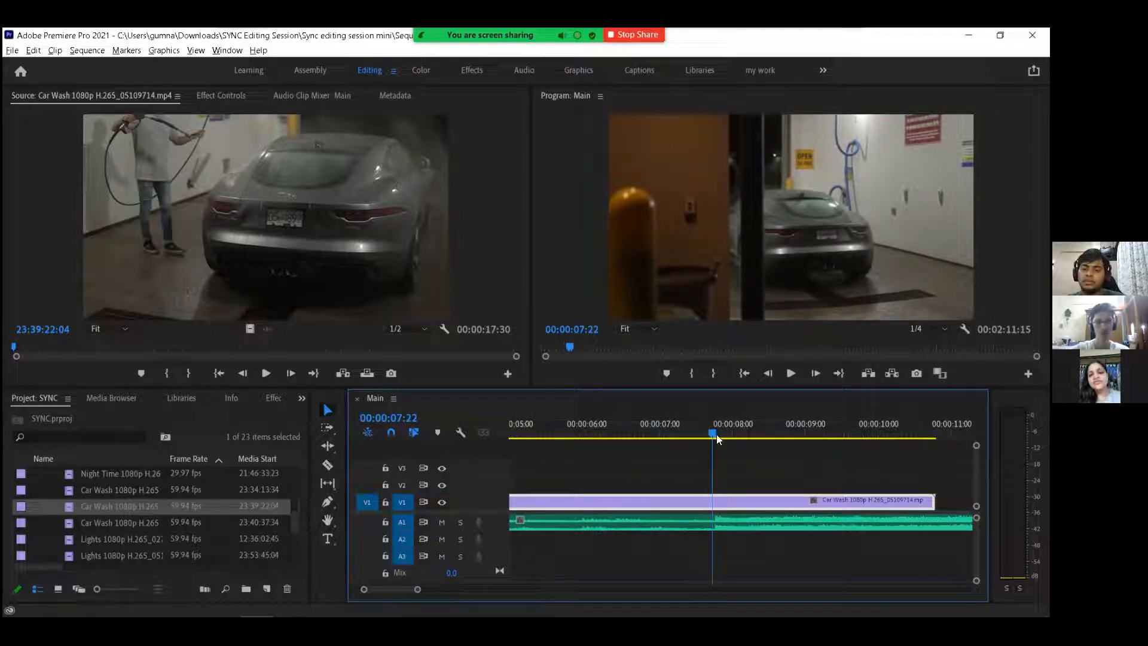
key(c)
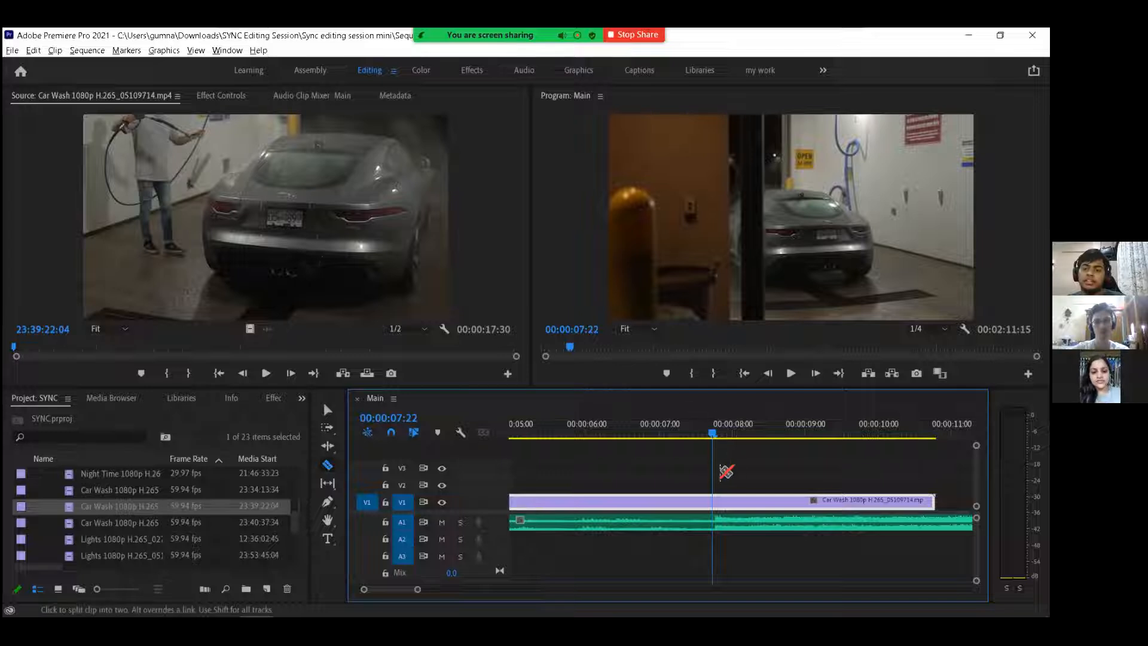
click(712, 500)
key(v)
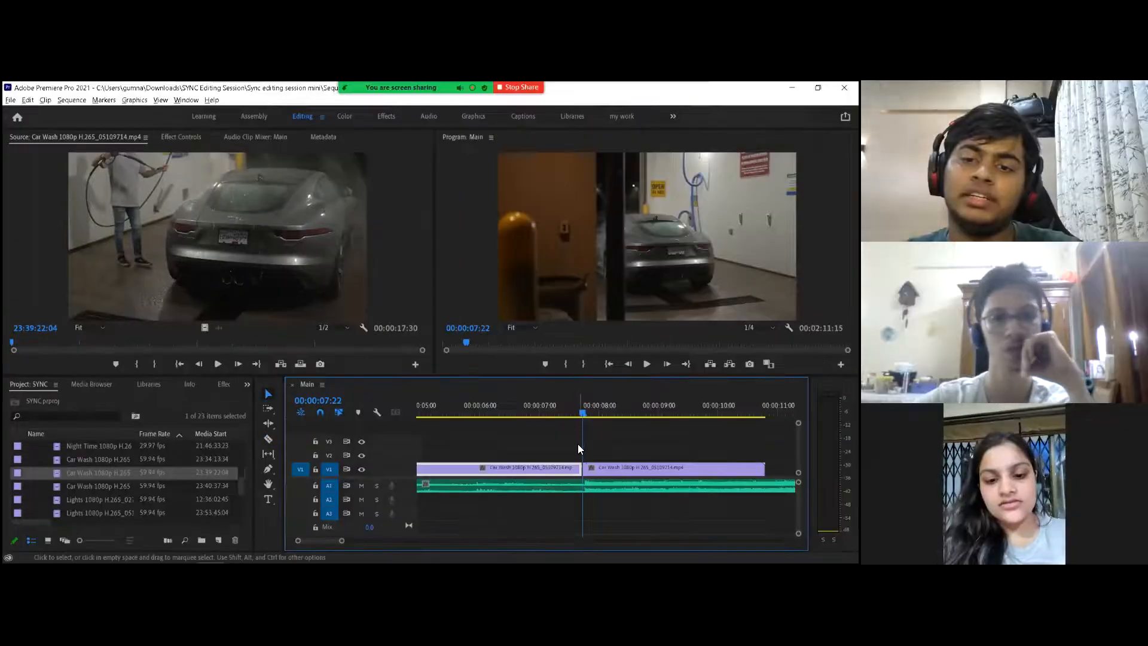
click(600, 469)
key(Delete)
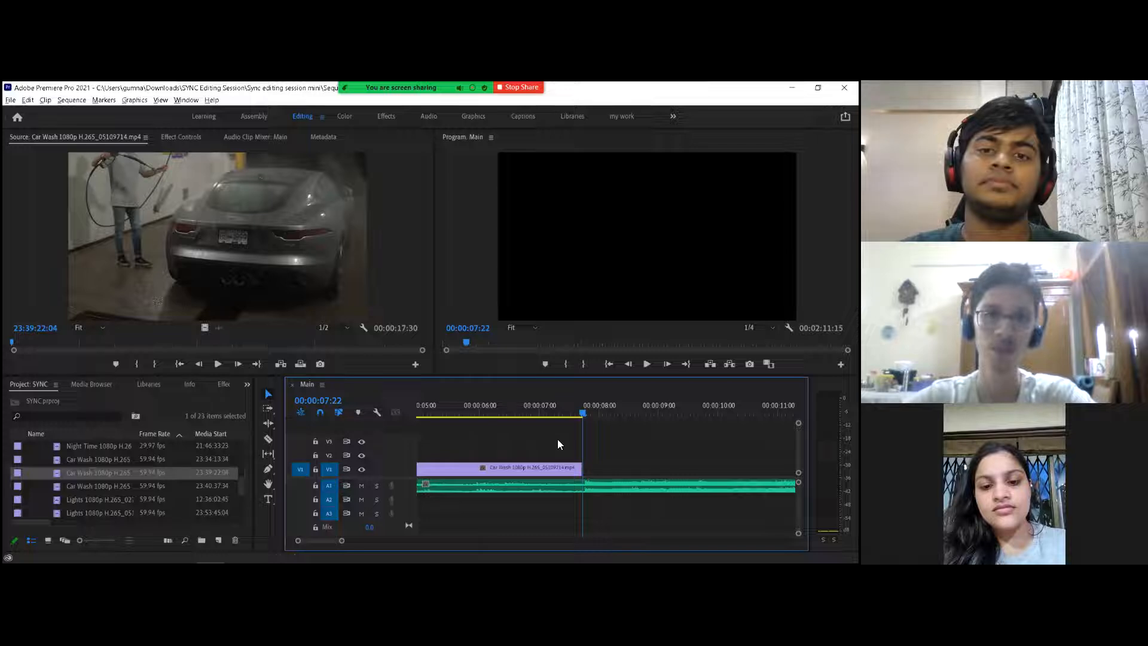
Step: Browse the SYNC project's footage and preview the clips Lights 1080p H.265_05161494.mp4 and Lights 1080p H.265_02721760.mp4
scroll(567, 441, up, 5)
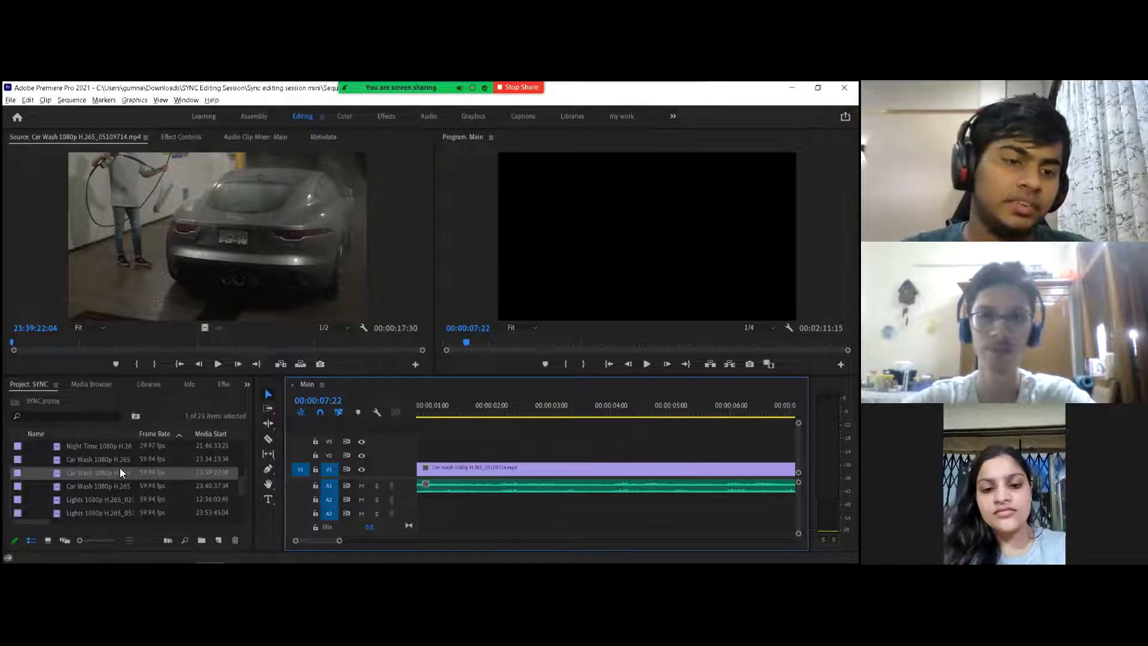
drag(244, 482, 245, 485)
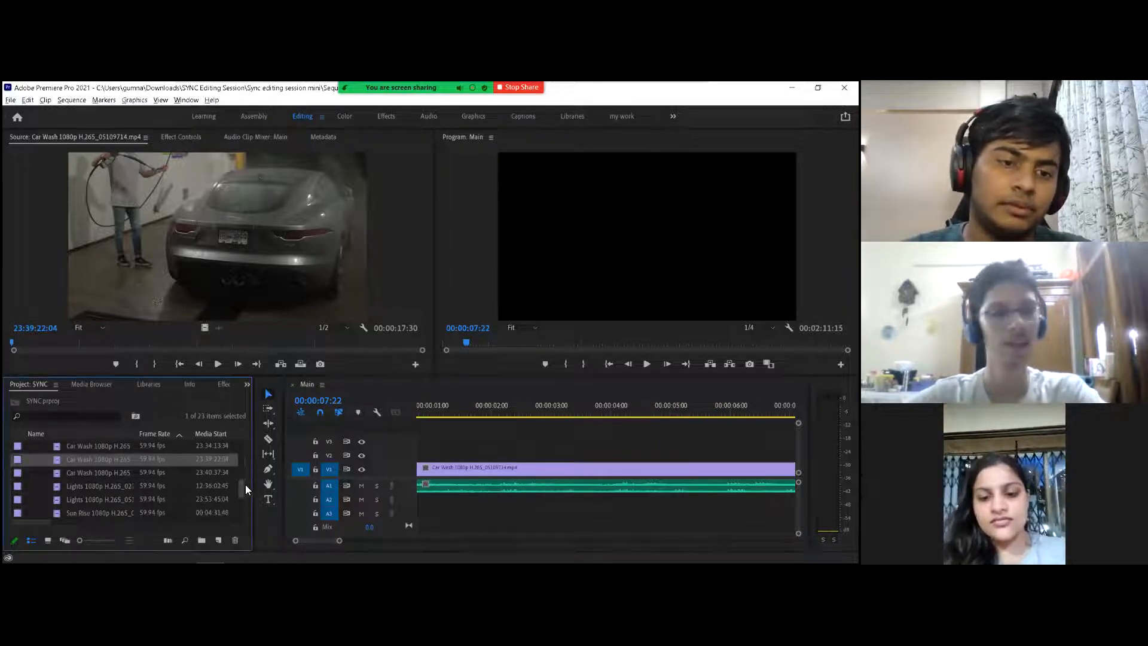
scroll(149, 478, up, 5)
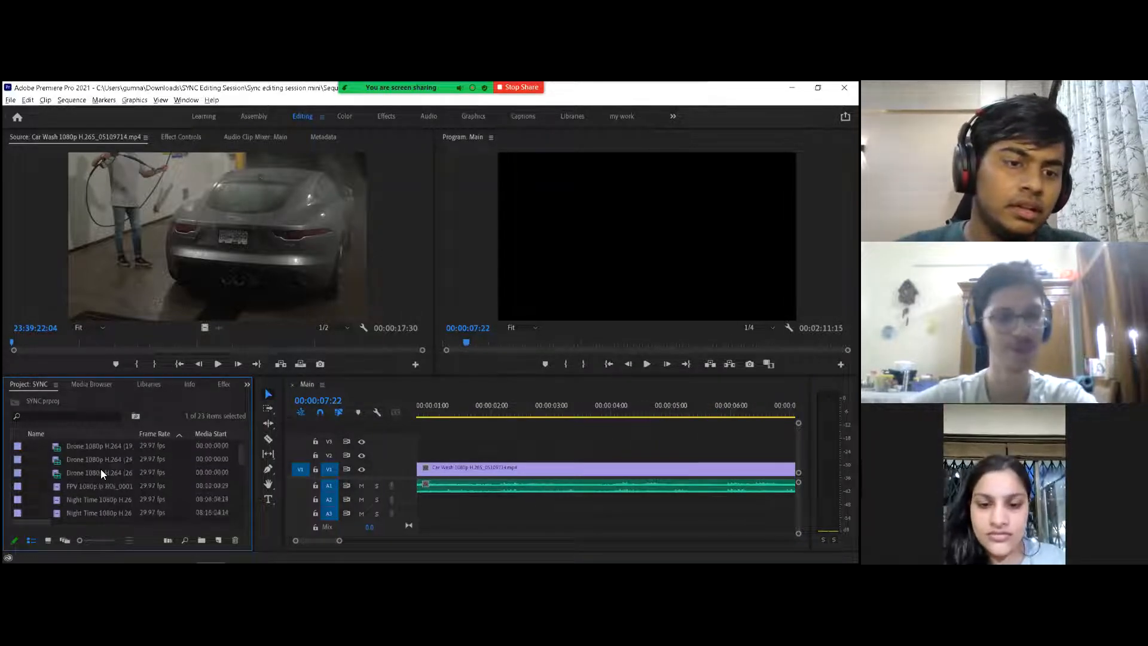
scroll(105, 475, down, 6)
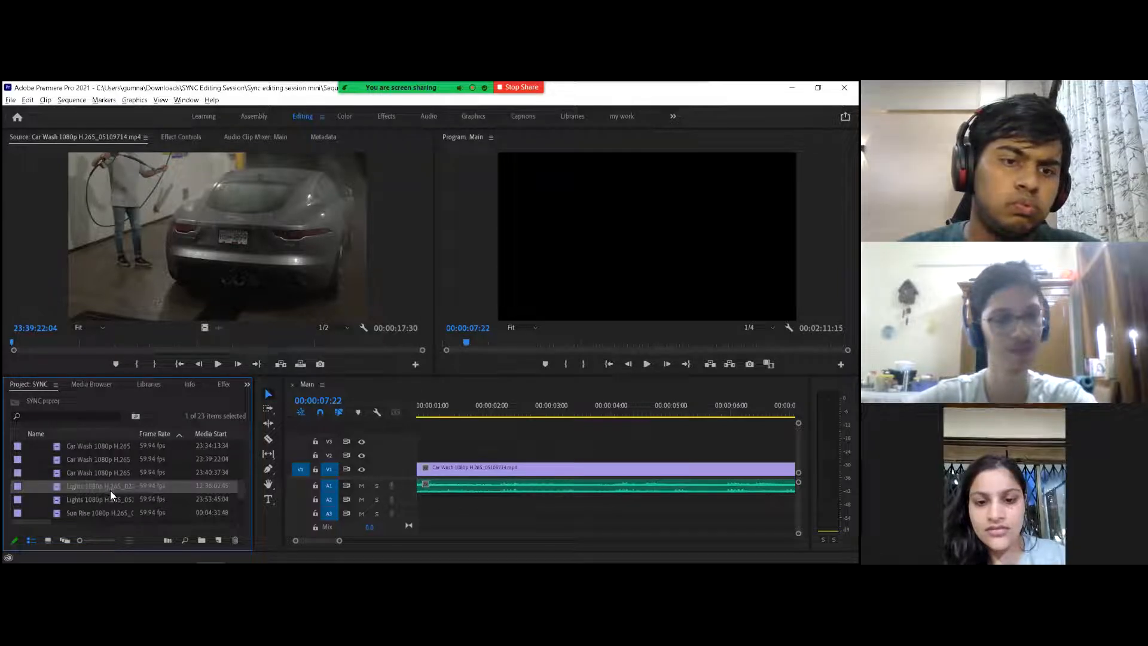
double_click(147, 482)
scroll(152, 475, down, 1)
double_click(148, 458)
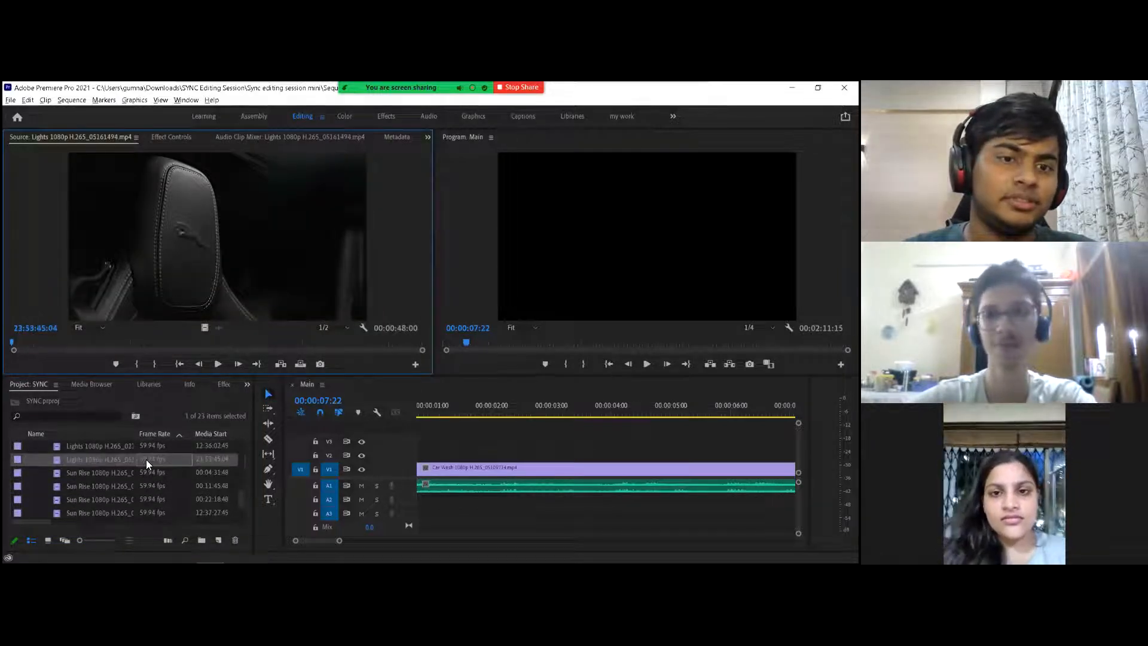
scroll(145, 460, down, 1)
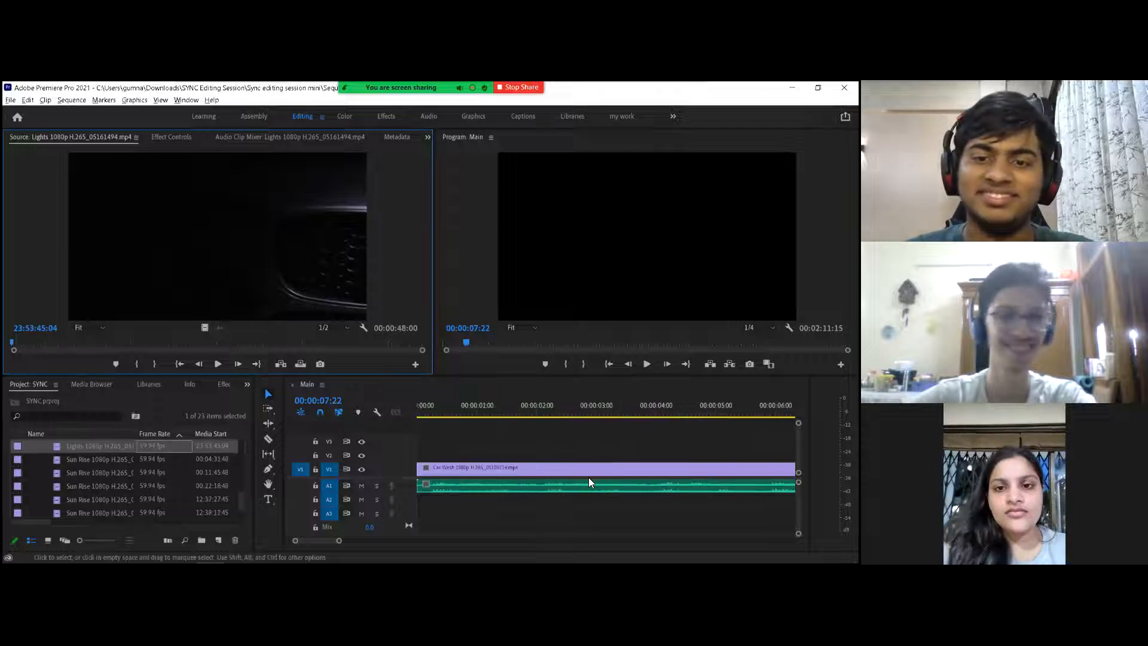
scroll(593, 478, down, 3)
scroll(126, 463, up, 1)
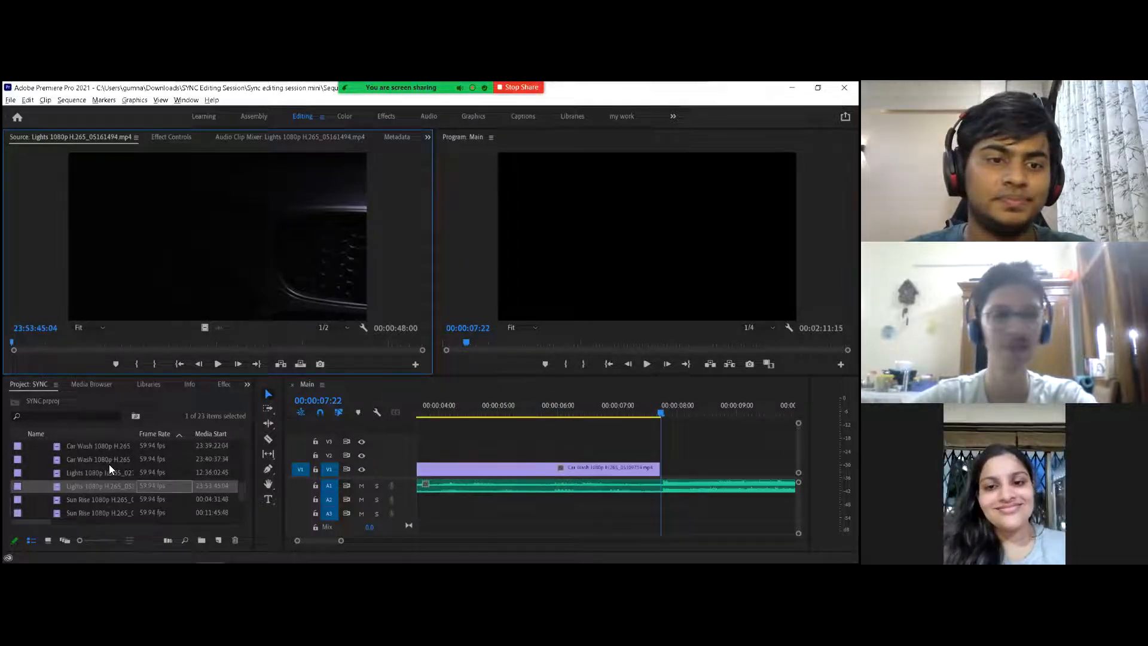
double_click(151, 473)
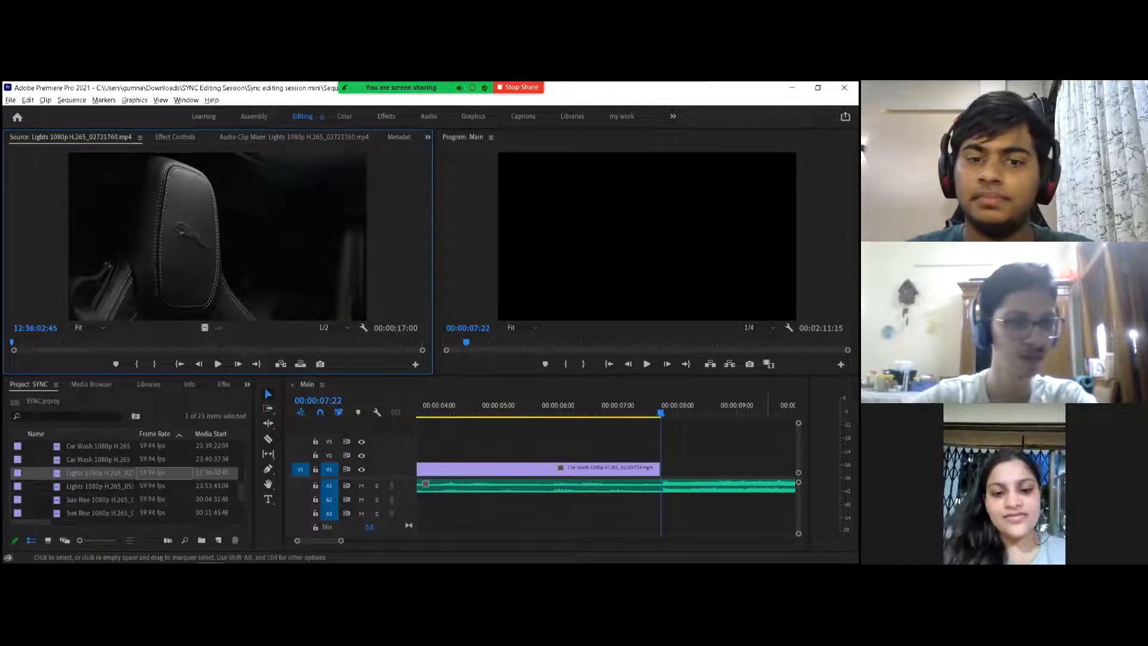
Step: Place Lights 1080p H.265_02721760.mp4 on track V3, starting near the end of the Car Wash clip
drag(70, 473, 672, 441)
scroll(584, 448, down, 5)
scroll(584, 449, up, 4)
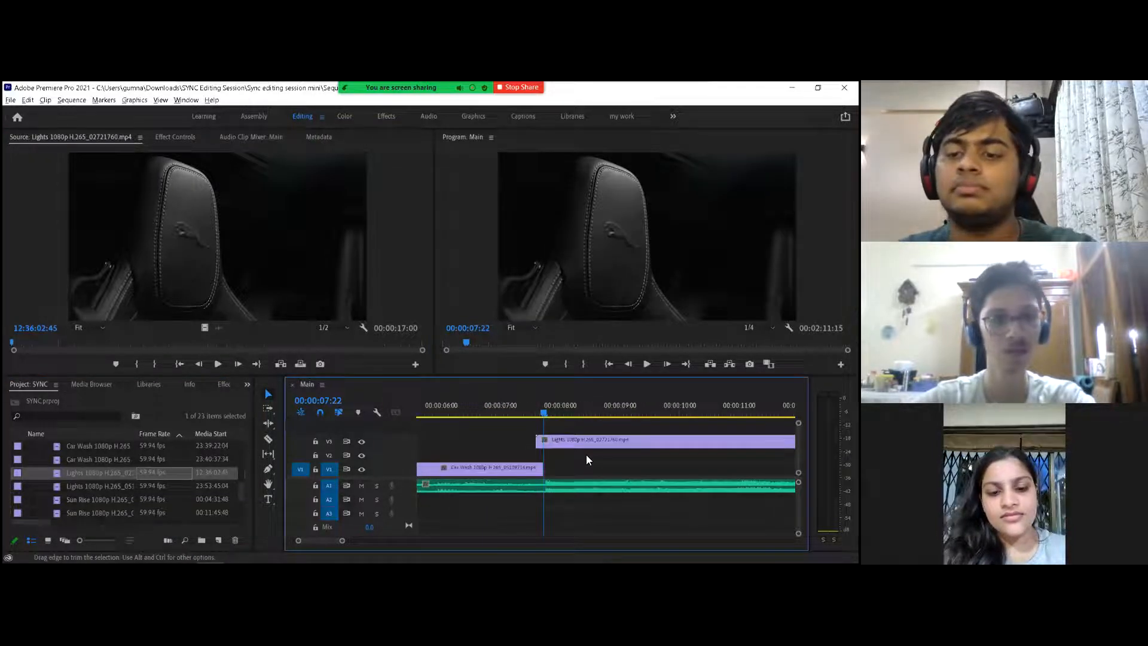
scroll(584, 448, down, 2)
scroll(522, 400, down, 2)
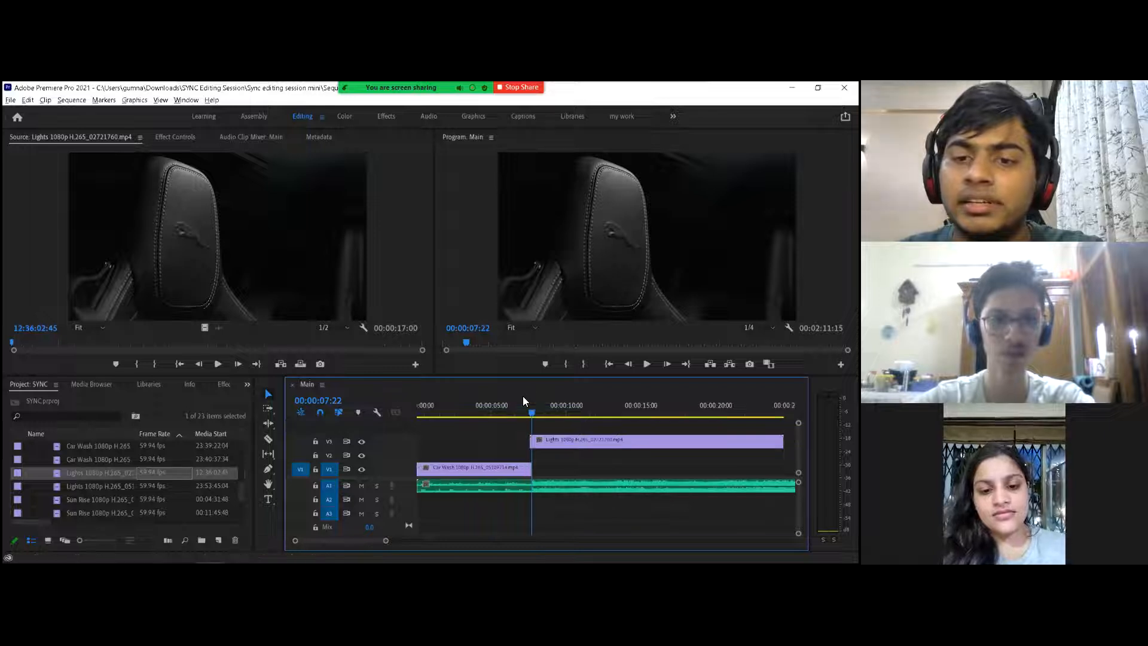
Step: Cut the Lights clip on track V3 at 00:00:10:00 and delete the part before the cut
drag(538, 413, 566, 412)
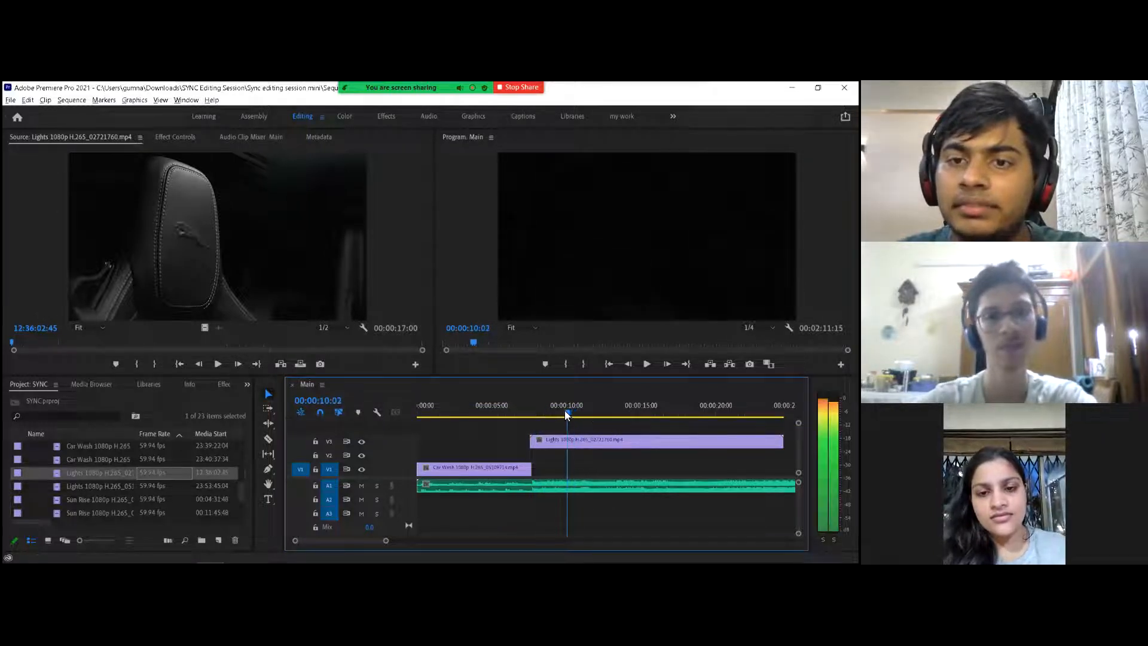
key(c)
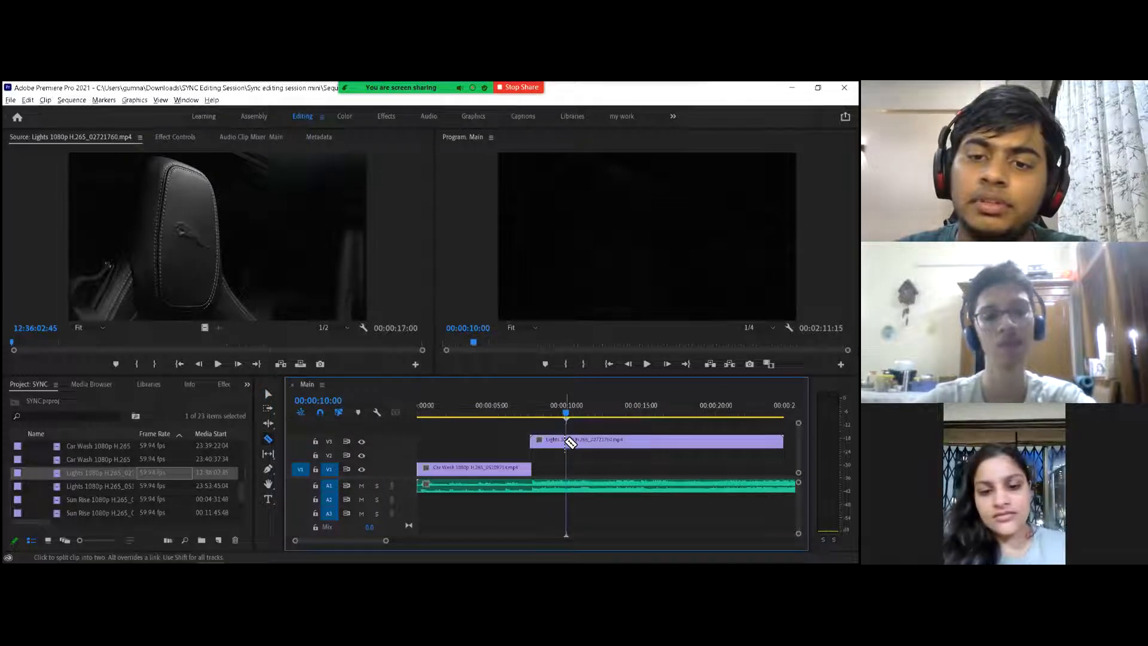
click(566, 441)
key(v)
click(552, 439)
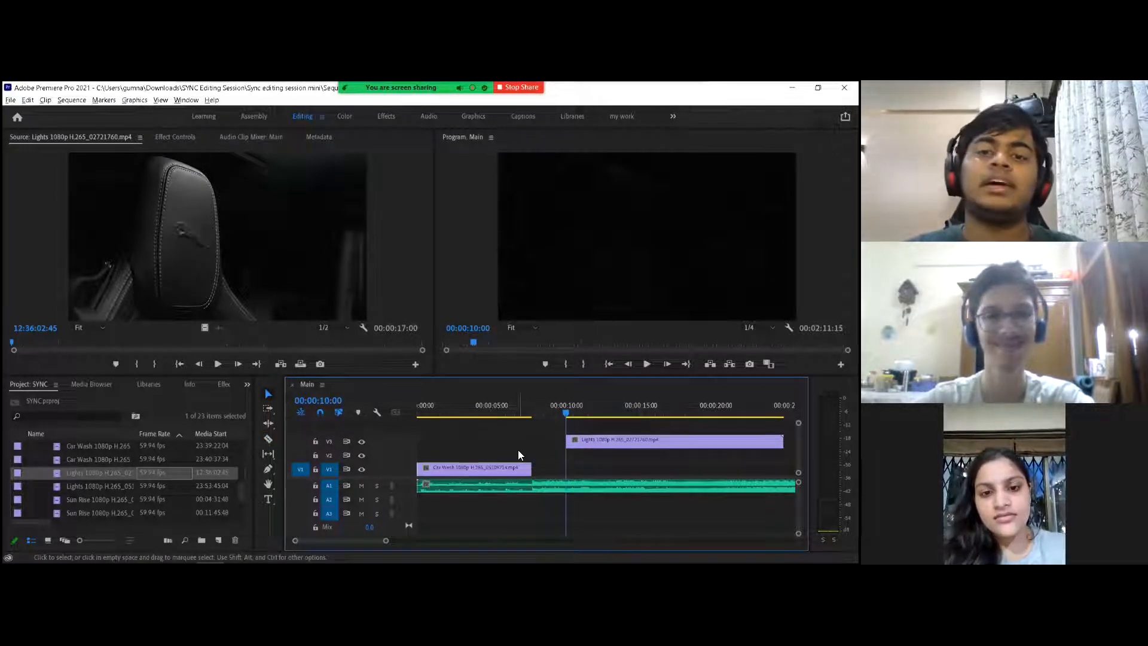
Step: Play the Lights footage from 00:00:10:00, step back to around 00:00:14:08 and replay that passage
key(space)
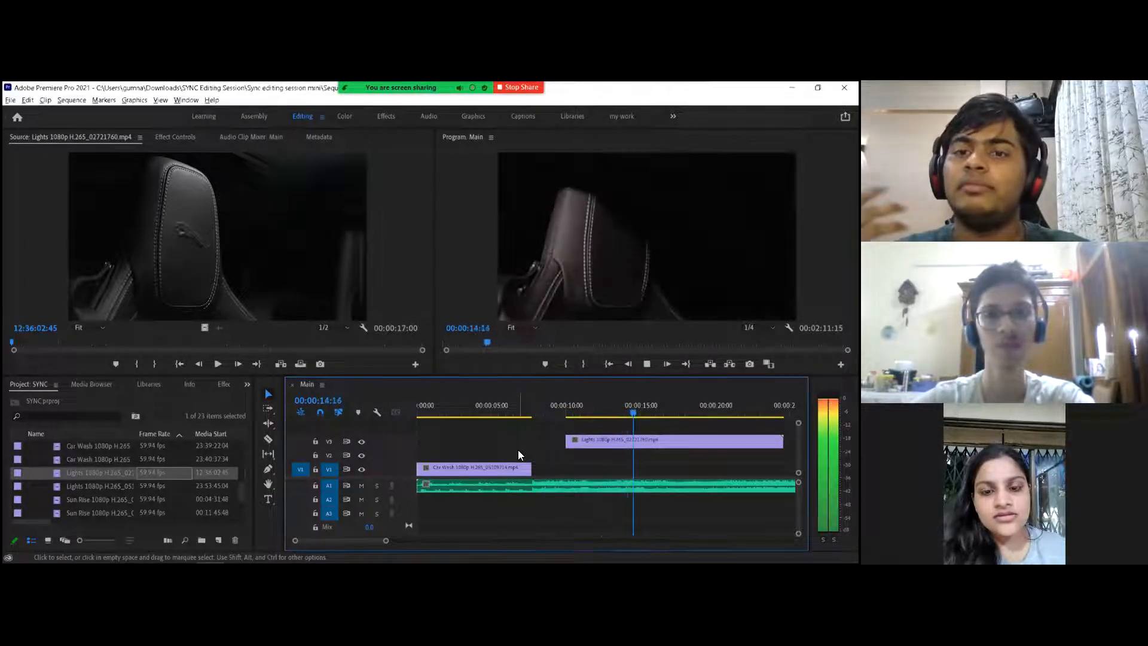
key(space)
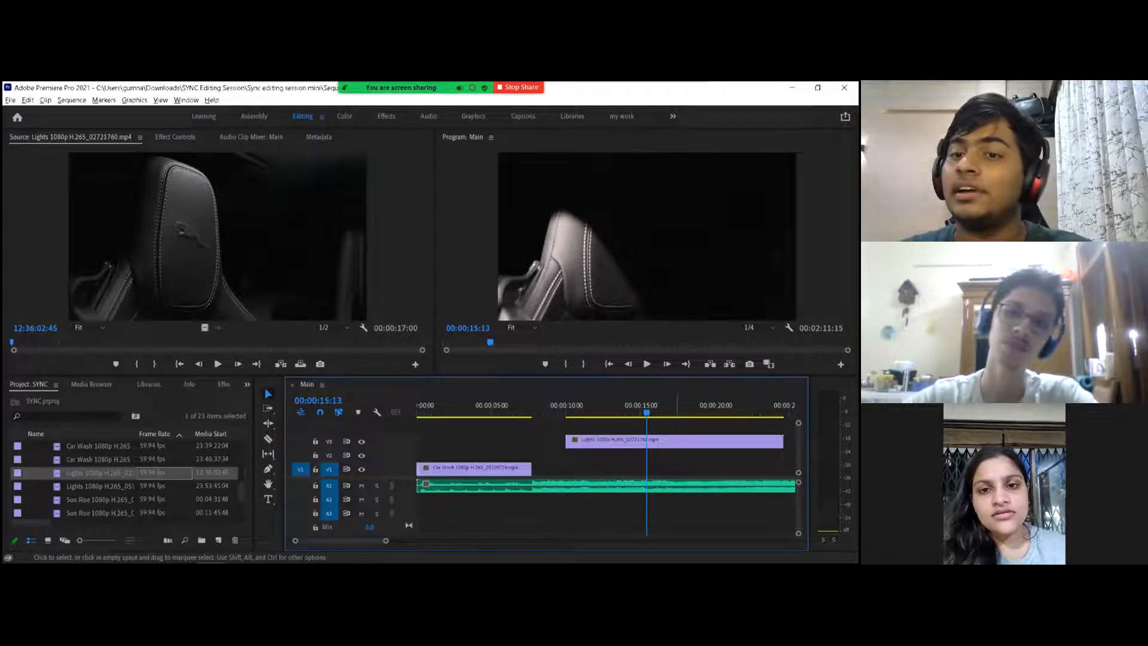
key(shift)
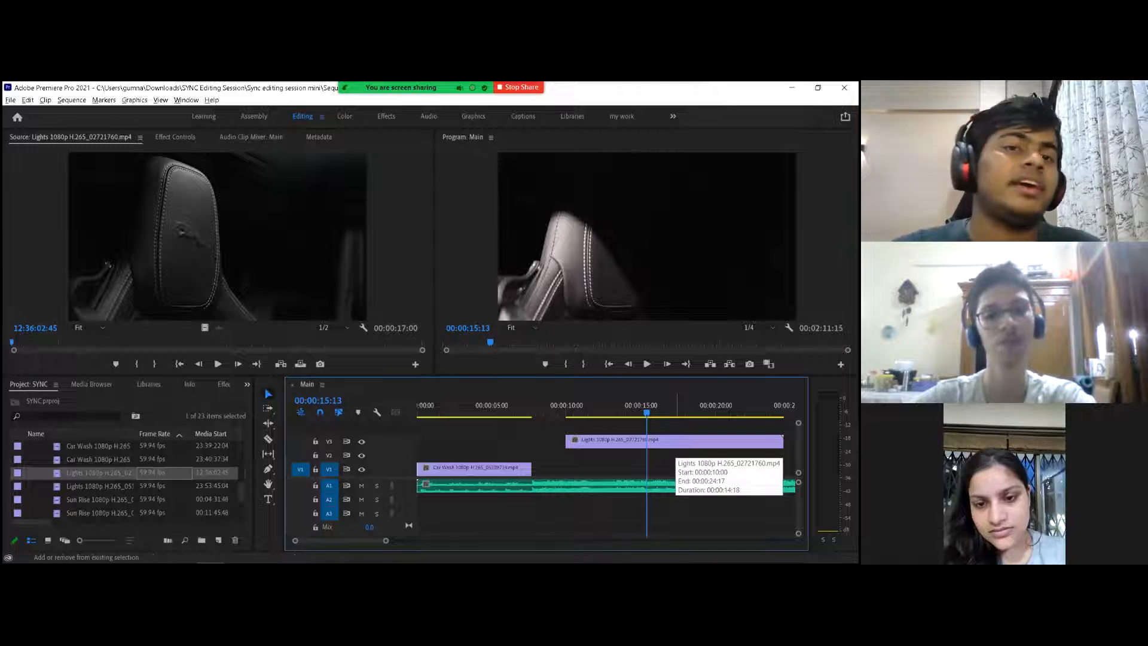
key(shift+Left)
key(shift+Left)
key(shift+Left)
key(shift+Left)
key(shift+Left)
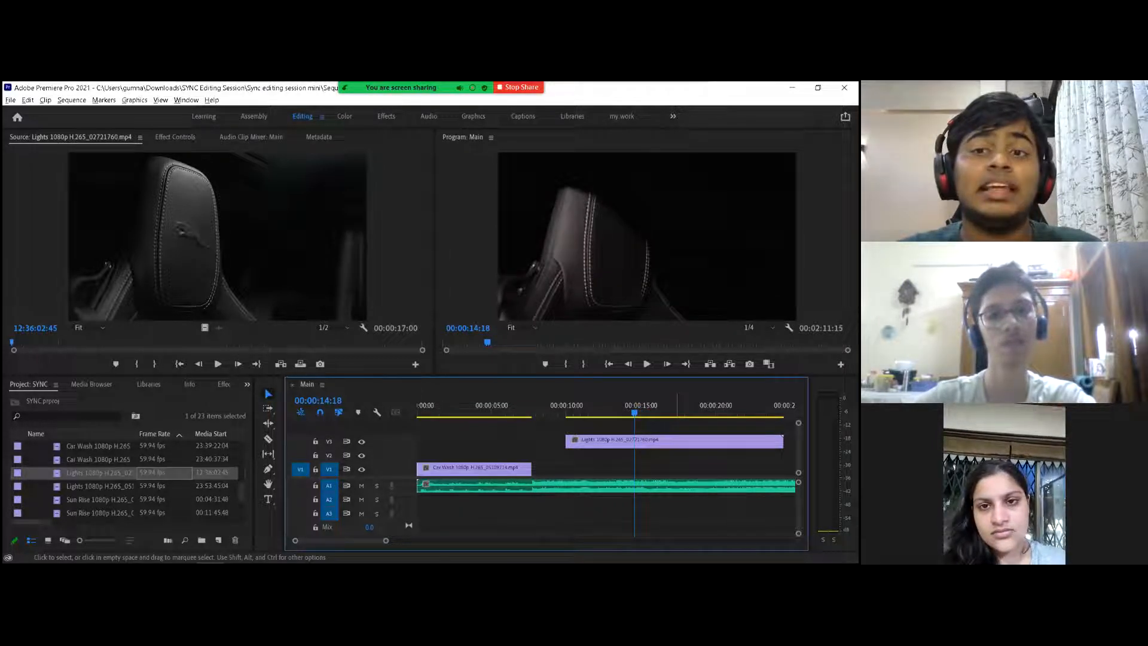
key(Left)
key(Left)
key(Left)
key(Left)
key(Left)
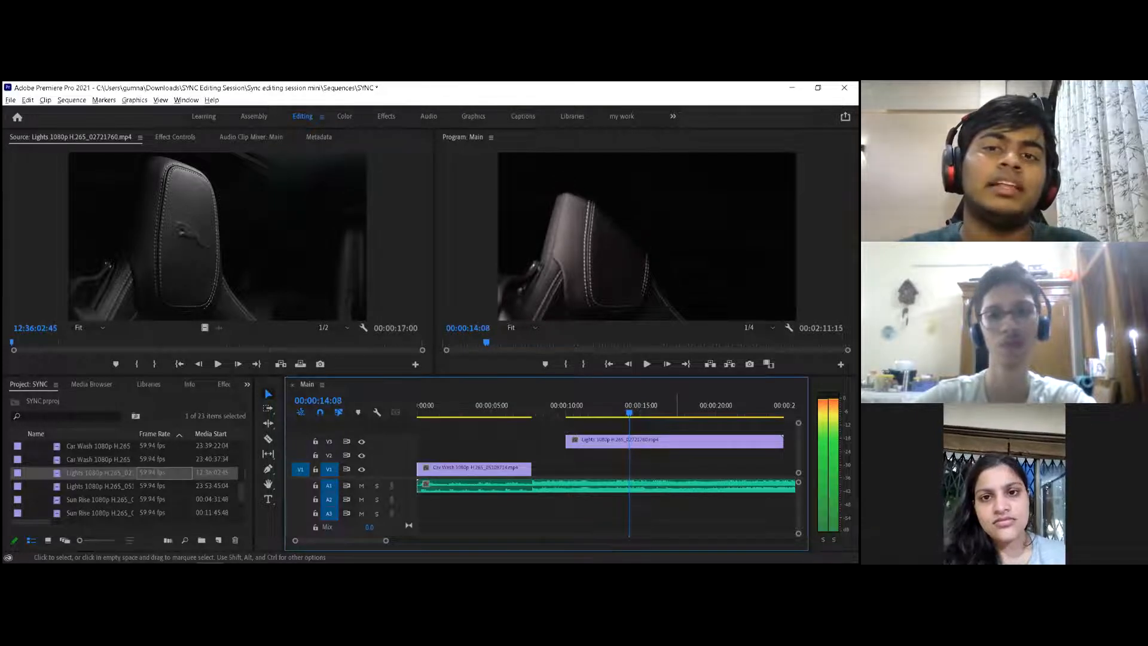
key(space)
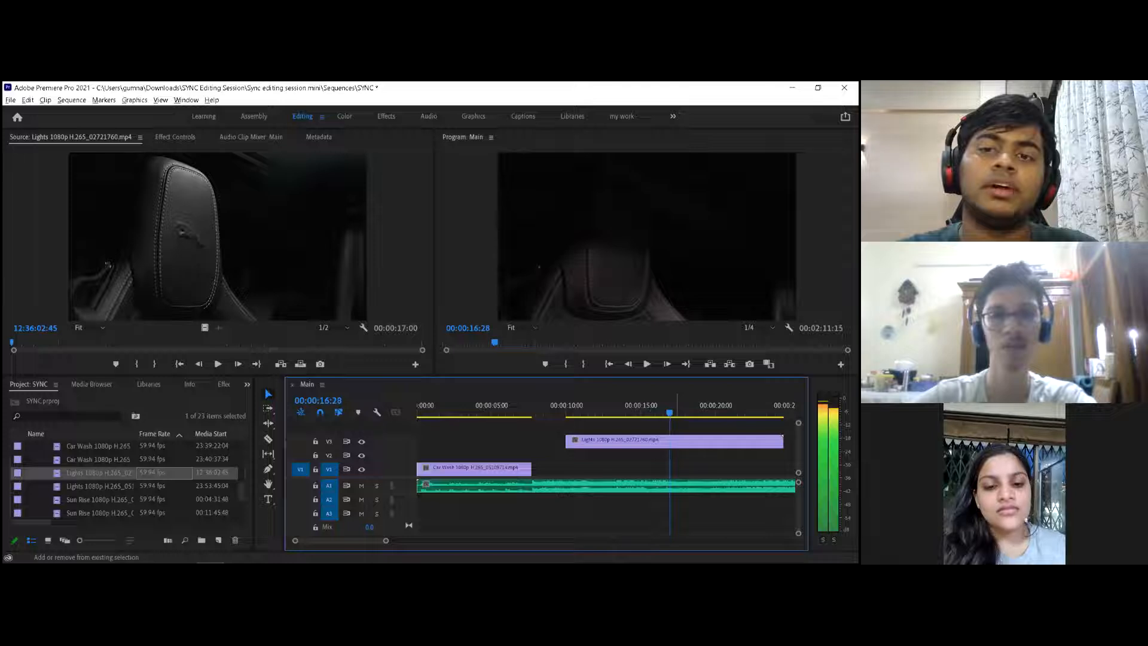
Step: Step back and forth through the Lights footage in small increments and place the playhead at 00:00:12:18
key(shift+Left)
key(shift+Left)
key(shift+Left)
key(shift+Left)
key(shift+Left)
key(shift+Left)
key(shift+Left)
key(shift+Left)
key(shift+Left)
key(shift+Left)
key(shift+Left)
key(shift+Left)
key(shift+Left)
key(shift+Left)
key(shift+Left)
key(shift+Left)
key(shift+Left)
key(shift+Left)
key(shift+Left)
key(shift+Left)
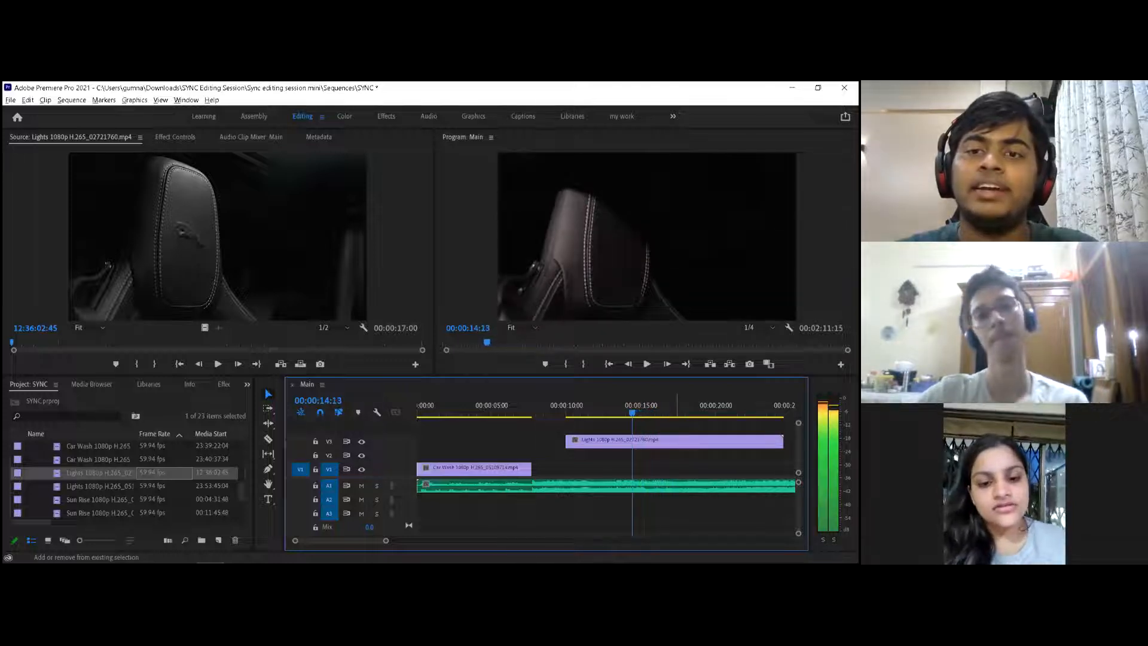
key(shift+Left)
key(shift+Left)
key(shift+Left)
key(shift+Left)
key(shift+Left)
key(shift+Left)
key(shift+Left)
key(shift+Left)
key(shift+Left)
key(shift+Left)
key(shift+Left)
key(shift+Left)
key(shift+Left)
key(shift+Left)
key(shift+Left)
key(shift+Left)
key(shift+Left)
key(shift+Left)
key(shift+Left)
key(shift+Left)
key(shift+Left)
key(shift+Left)
key(shift+Left)
key(shift+Left)
key(shift+Left)
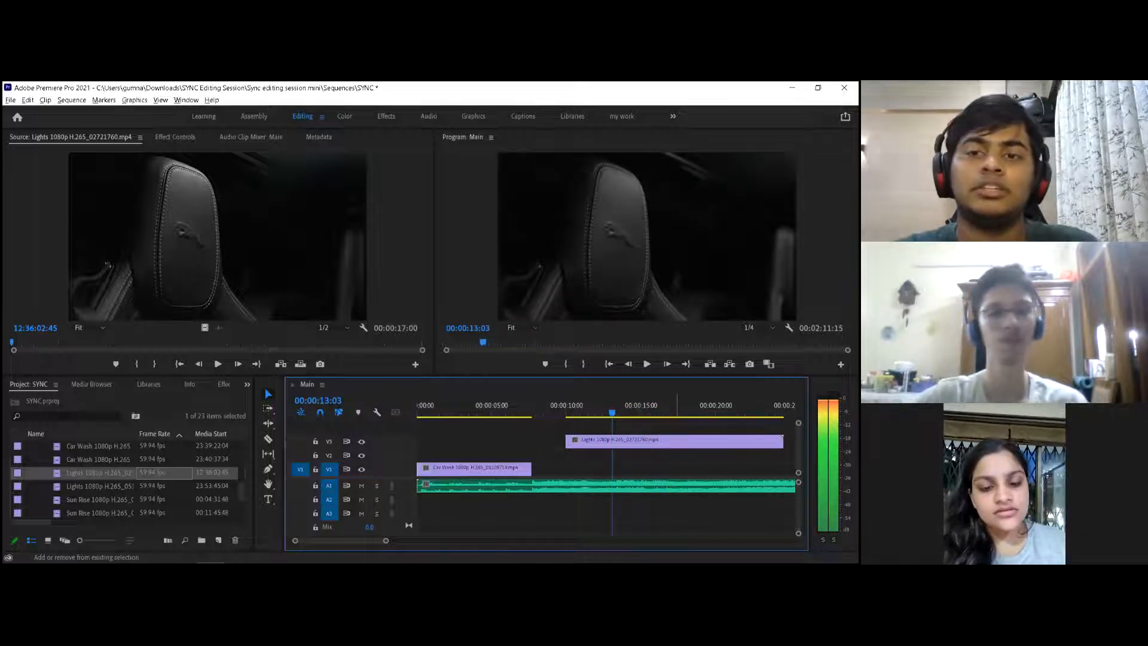
key(shift+Left)
key(shift+Left)
key(shift+Left)
key(shift+Left)
key(shift+Left)
key(shift+Left)
key(shift+Left)
key(shift+Left)
key(shift+Left)
key(shift+Left)
key(shift+Left)
key(shift+Left)
key(shift+Left)
key(shift+Left)
key(shift+Left)
key(shift+Left)
key(shift+Left)
key(shift+Left)
key(shift+Left)
key(shift+Left)
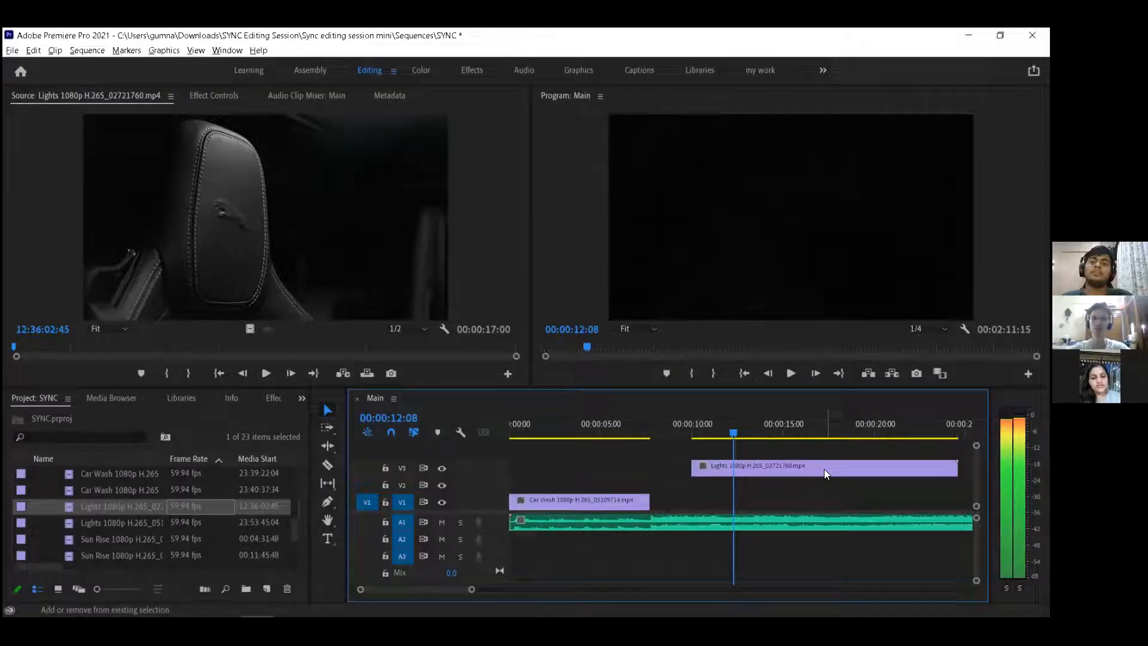
key(shift+Right)
key(shift+Right)
key(shift+Right)
key(shift+Right)
key(shift+Right)
key(shift+Right)
key(shift+Right)
key(shift+Right)
key(shift+Right)
key(shift+Right)
key(shift+Right)
key(shift+Right)
key(shift+Right)
key(shift+Right)
key(shift+Right)
key(shift+Right)
key(shift+Right)
key(shift+Right)
key(shift+Right)
key(shift+Right)
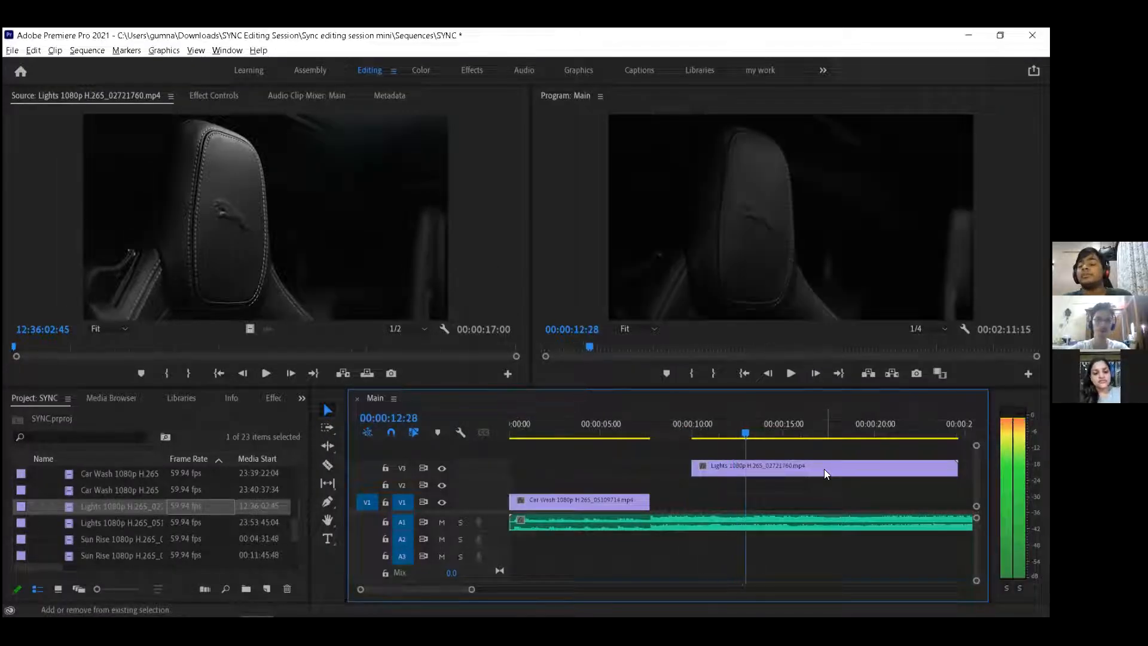
key(shift+Right)
key(shift+Left)
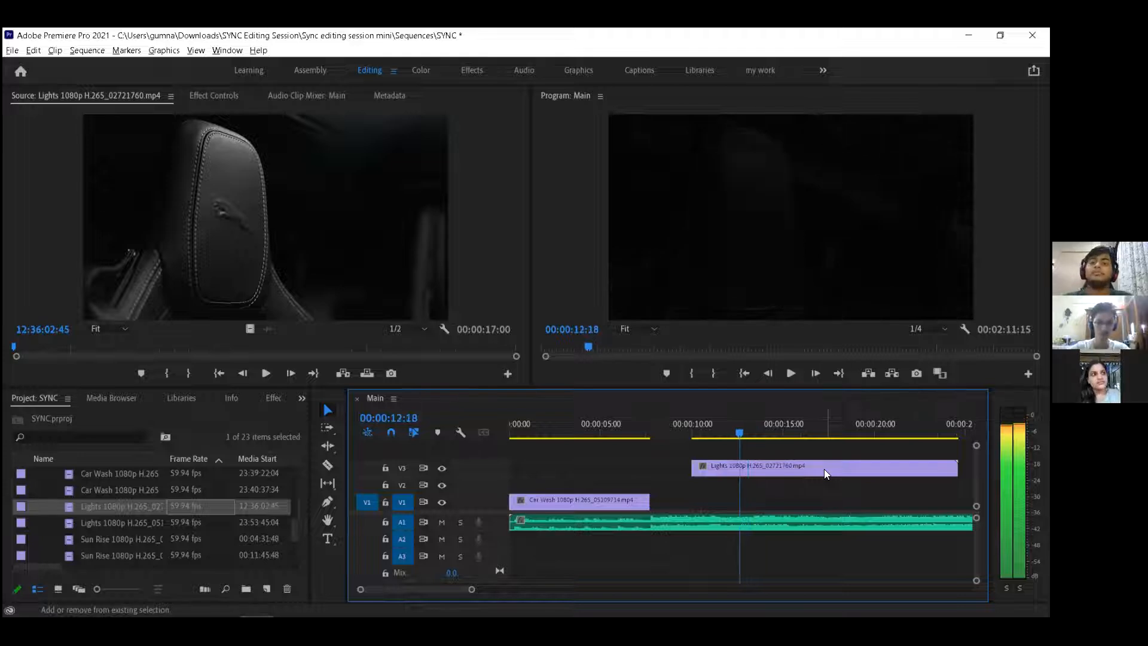
Step: Cut the Lights clip on track V3 at 00:00:12:18, delete the part before the cut and play the remaining footage
key(c)
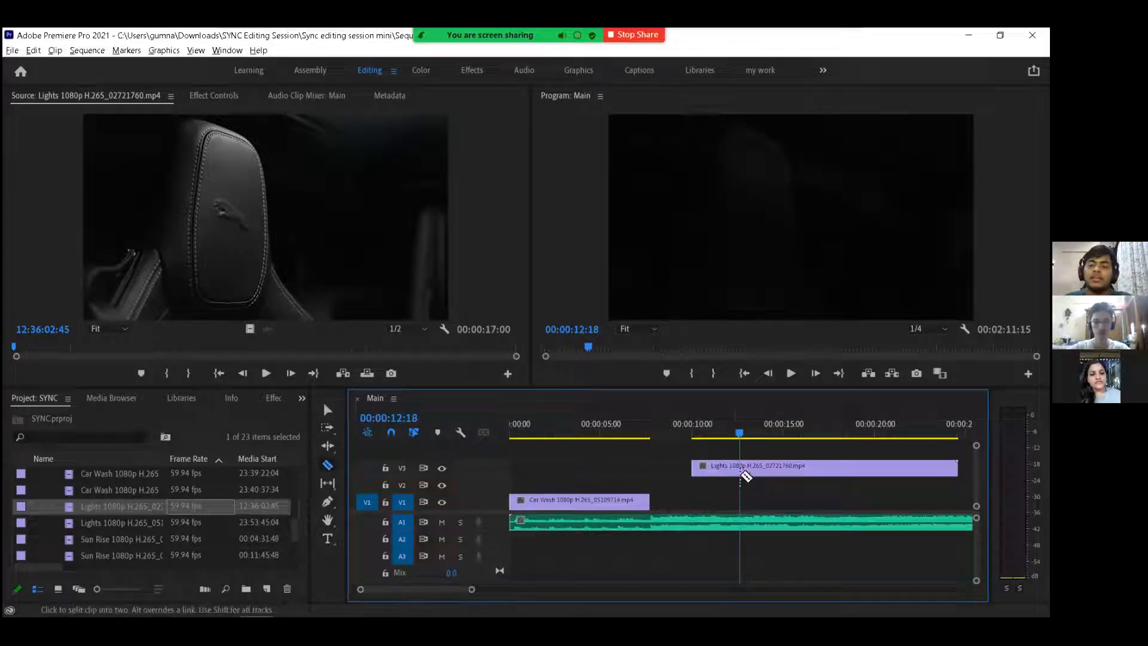
click(737, 467)
key(v)
click(717, 465)
key(Delete)
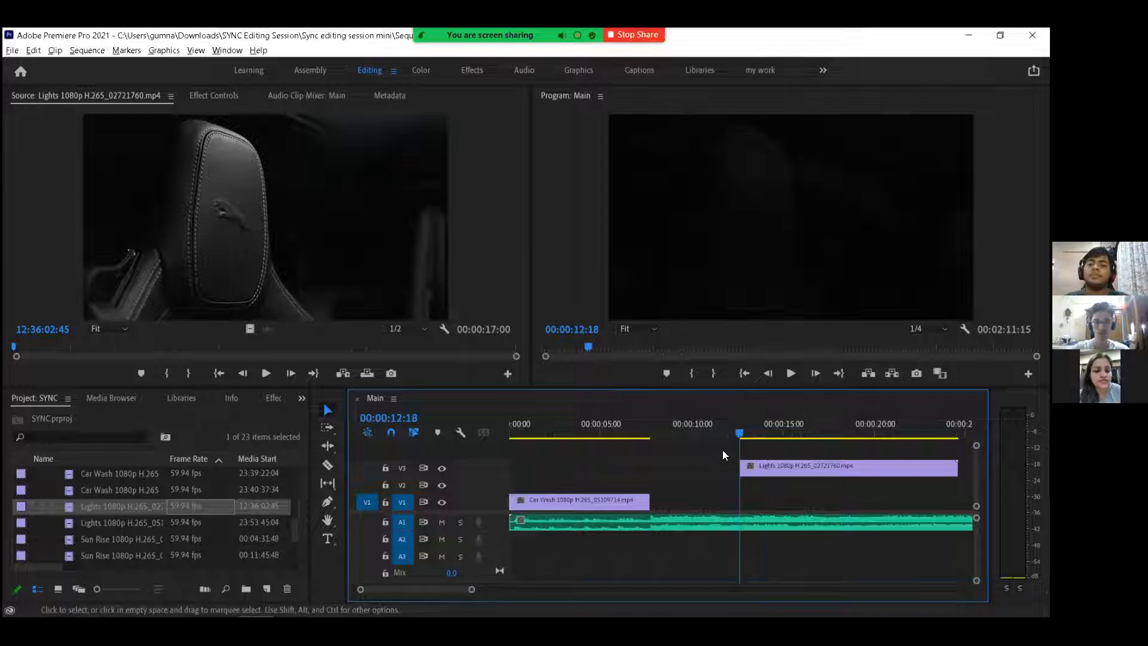
key(space)
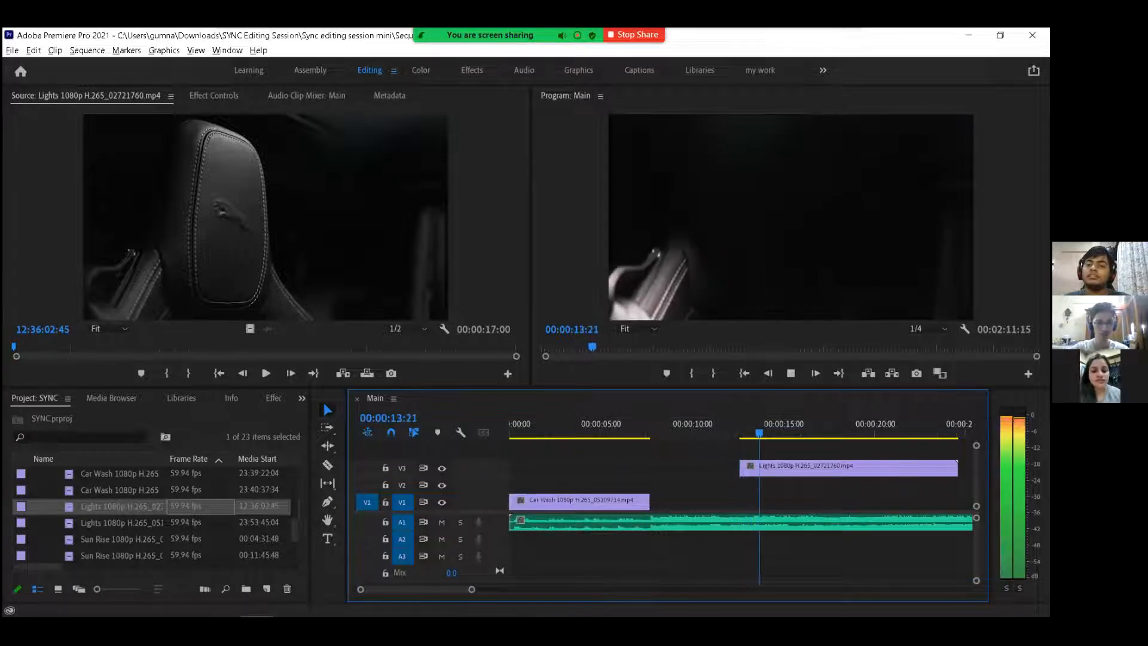
Step: Cut the Lights clip on track V3 at 00:00:15:03, delete the part after the cut and move the kept piece to V1 directly after the Car Wash clip
key(space)
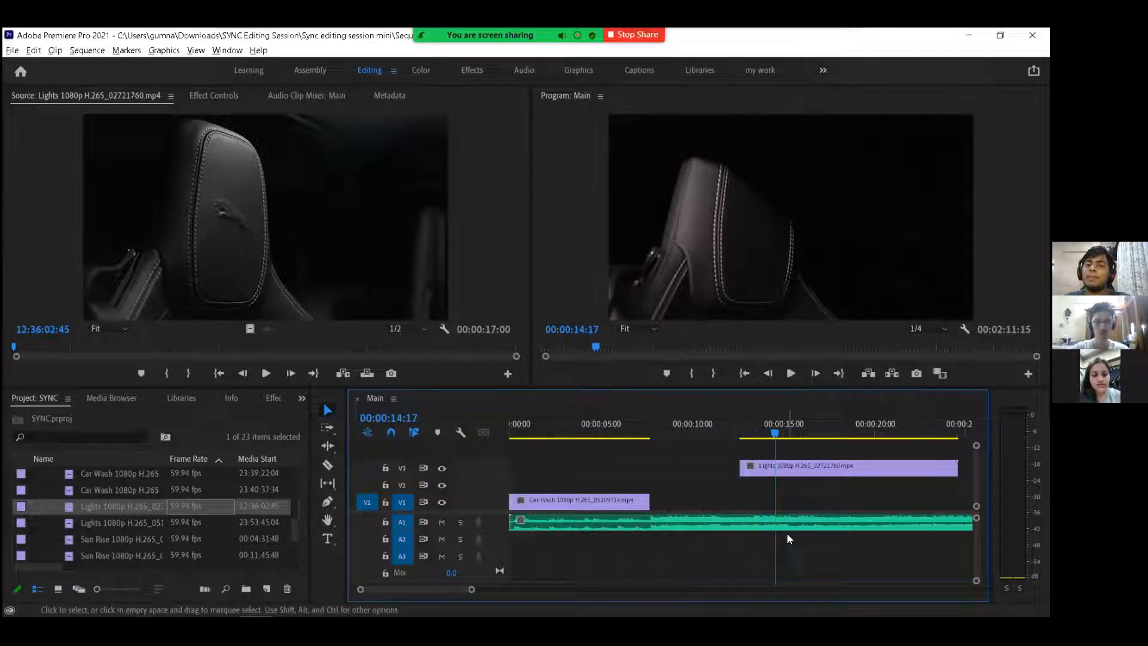
key(space)
key(space)
key(c)
click(784, 468)
key(v)
click(888, 472)
key(Delete)
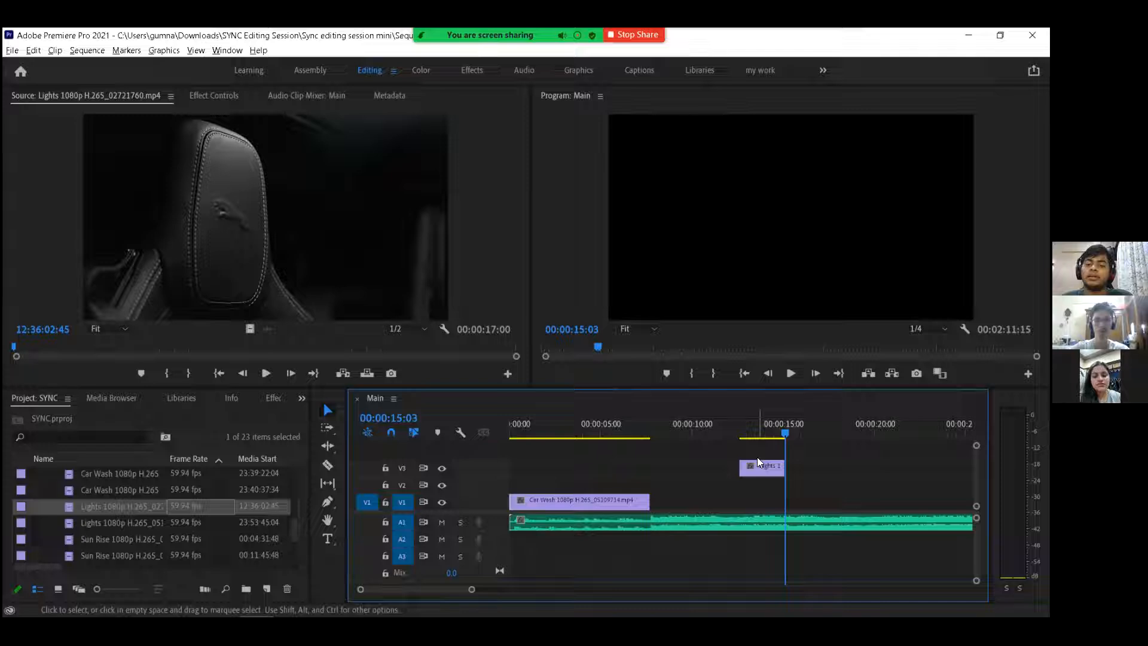
drag(756, 468, 667, 501)
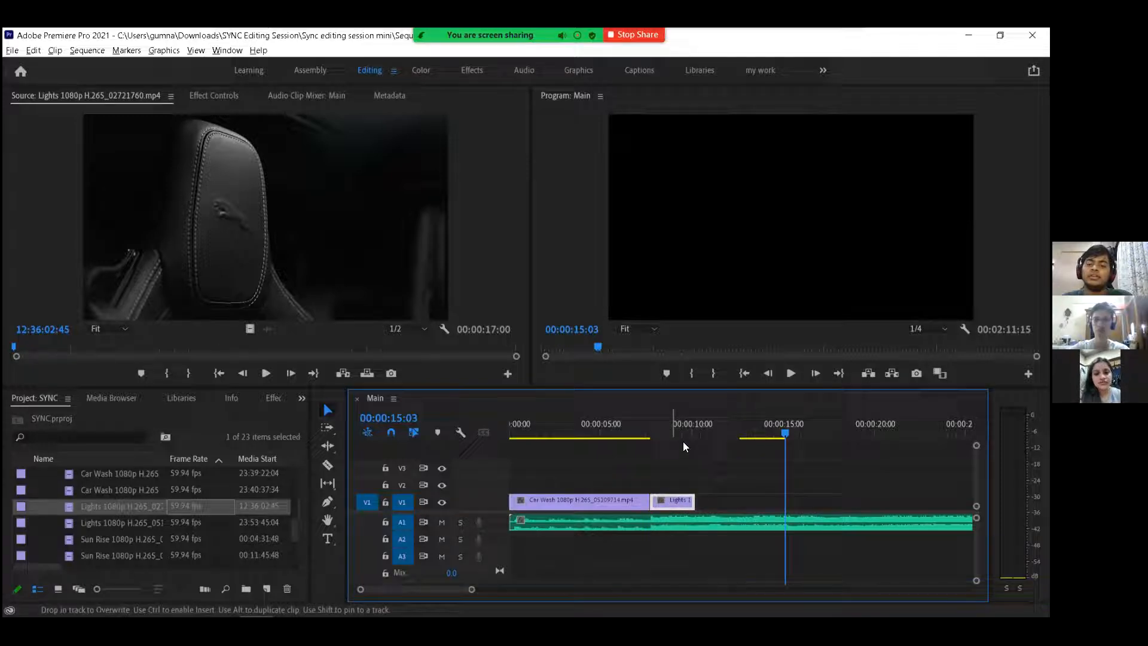
Step: Play the Main sequence from the beginning through the Car Wash clip into the Lights piece, pausing along the way
click(657, 426)
click(635, 426)
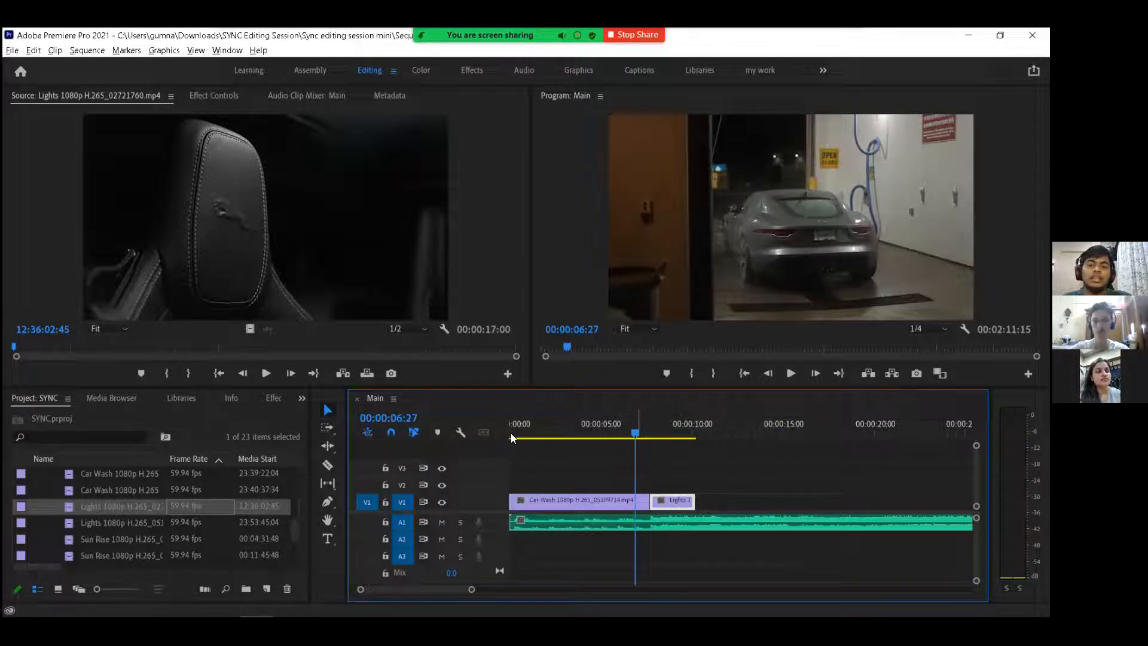
click(511, 436)
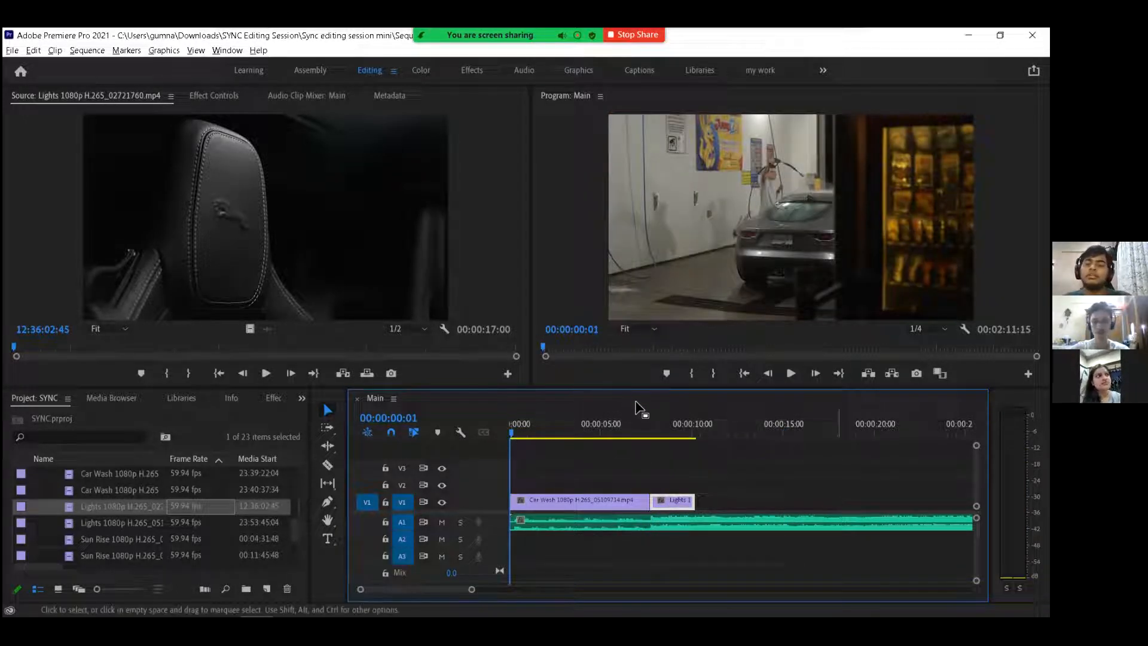
key(space)
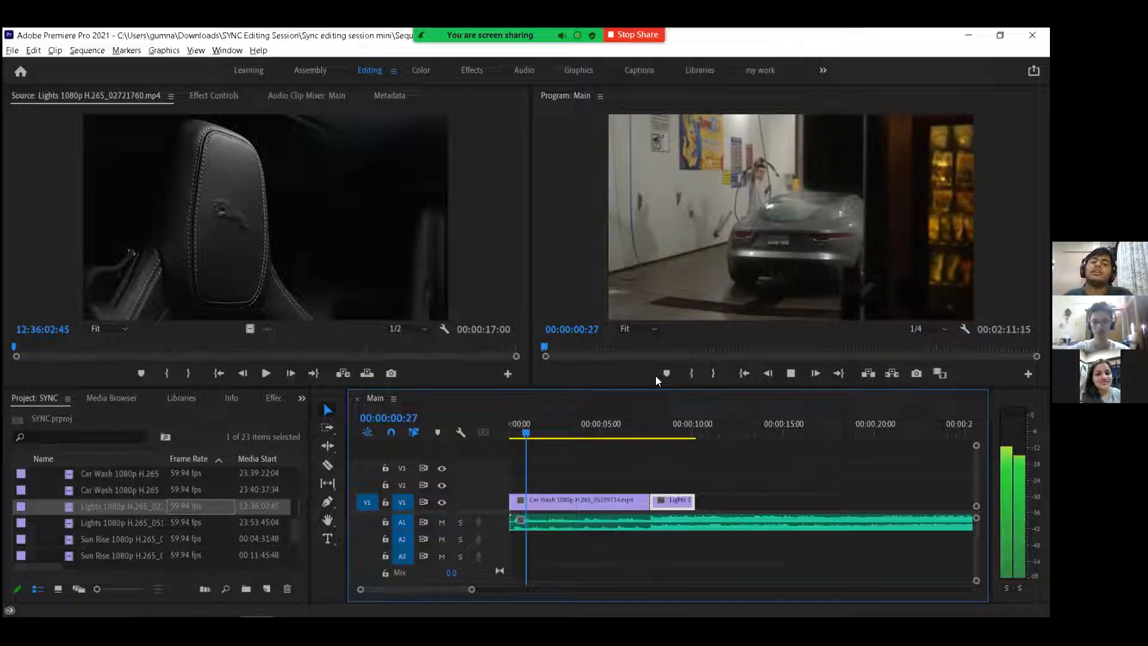
key(space)
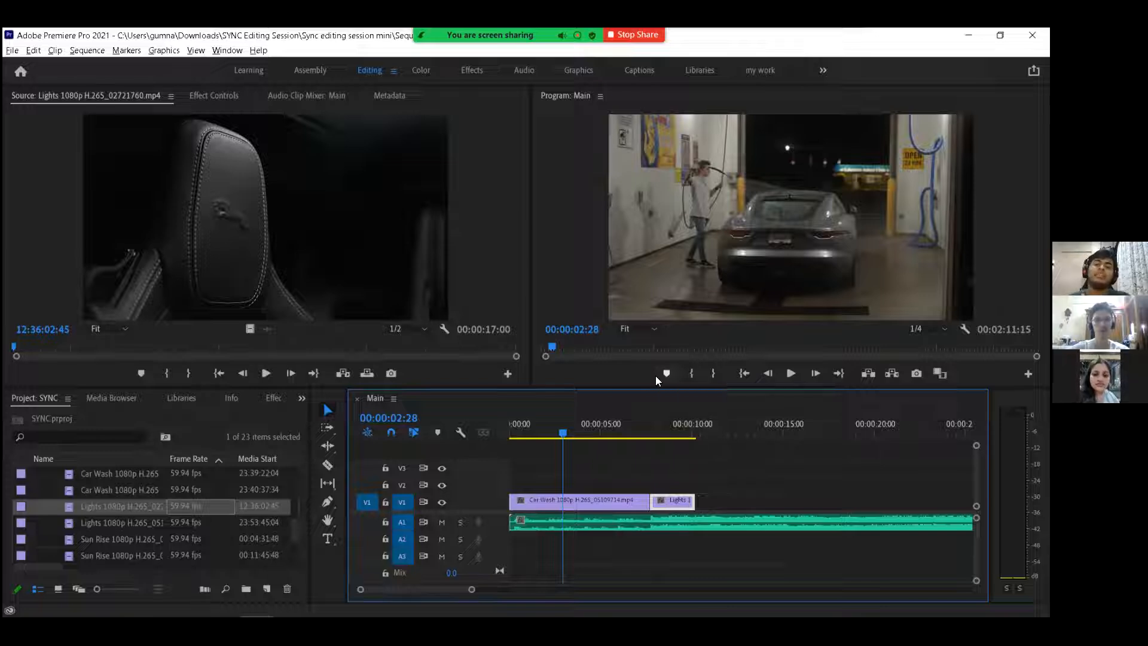
key(space)
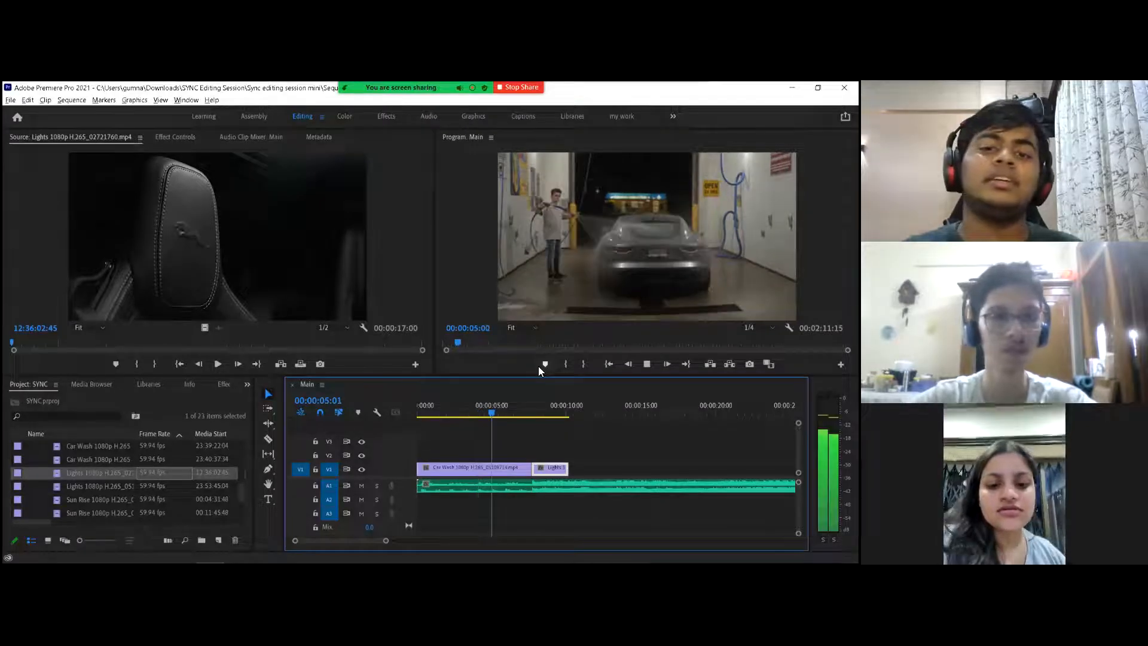
key(space)
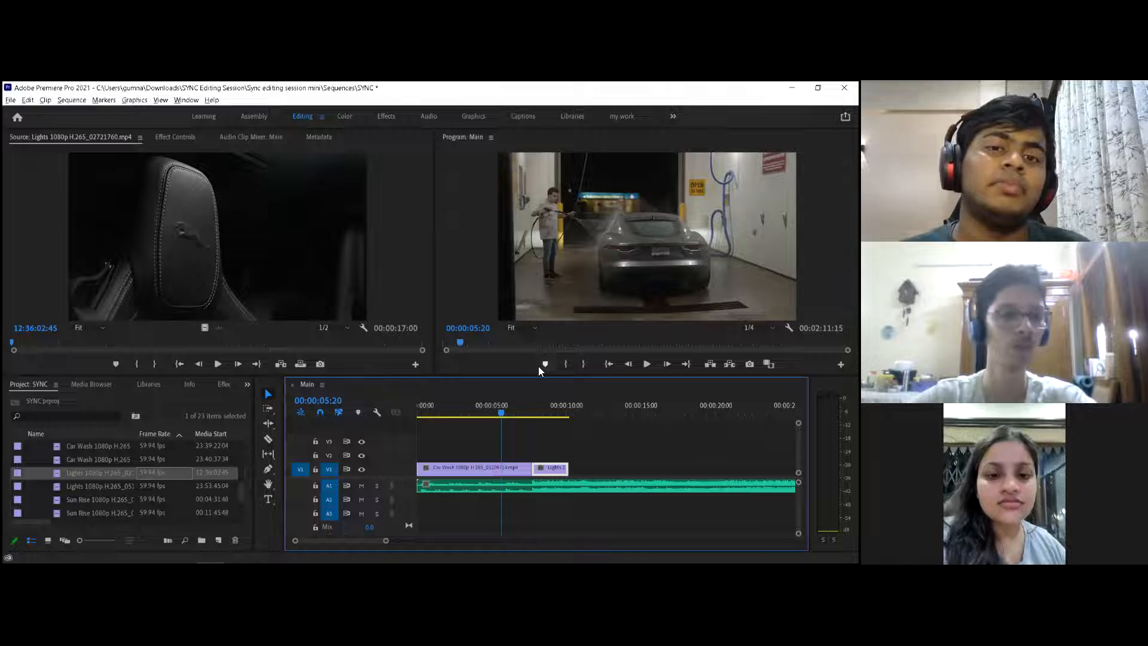
key(space)
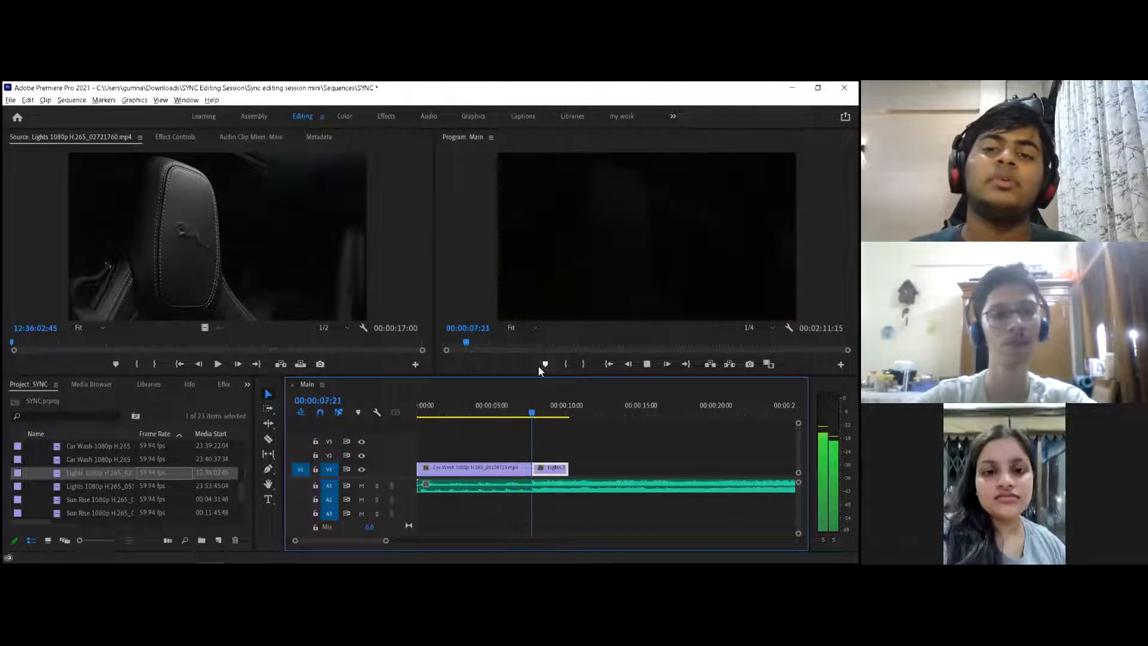
Step: Scrub across the change from Car Wash to Lights and replay the Lights piece from 00:00:08:13 to 00:00:09:20
key(space)
drag(516, 407, 486, 393)
drag(632, 413, 662, 419)
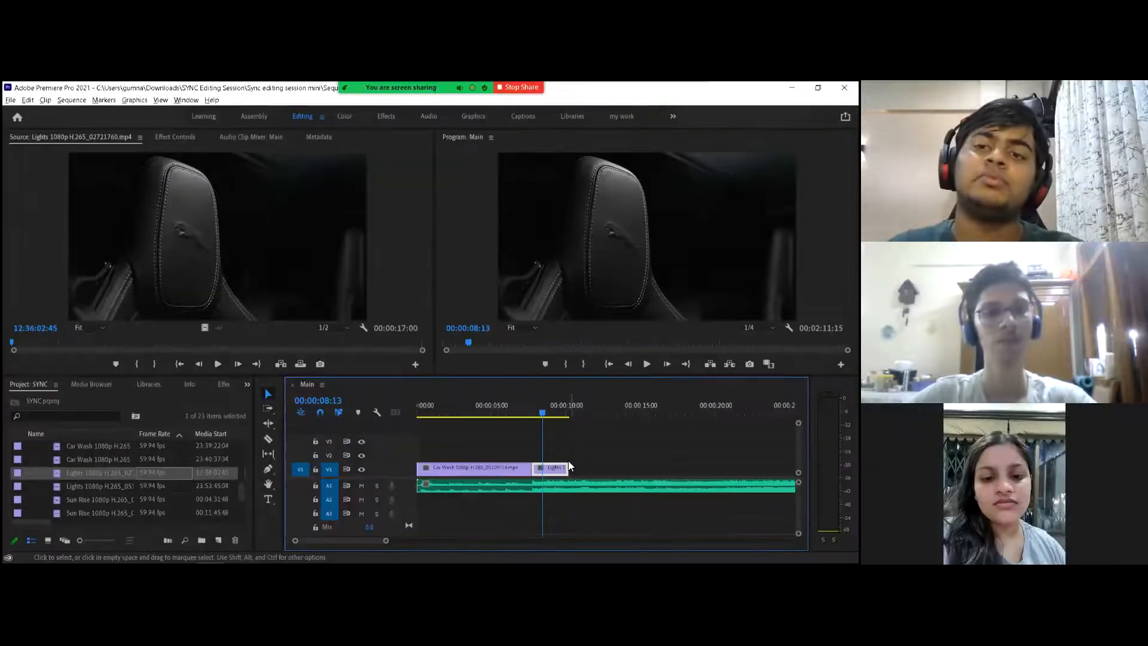
key(space)
key(space)
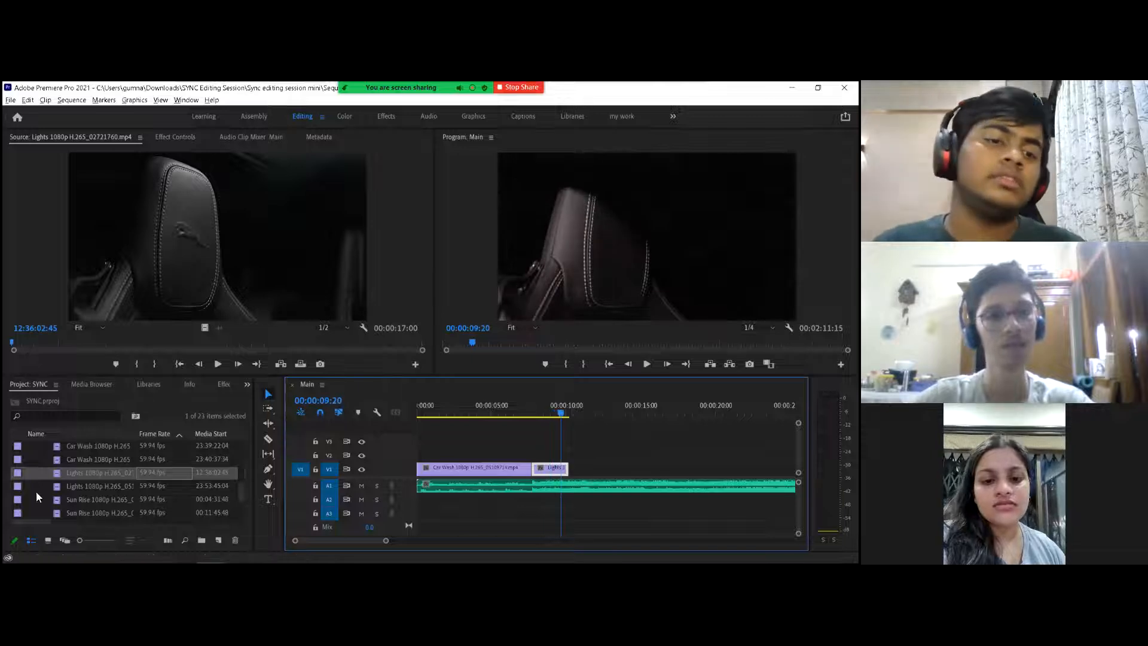
Step: Add the Lights clip with media start 23:53:45:04 to track V1, a short gap after the first Lights piece
click(90, 485)
drag(86, 489, 576, 472)
scroll(582, 442, down, 3)
key(minus)
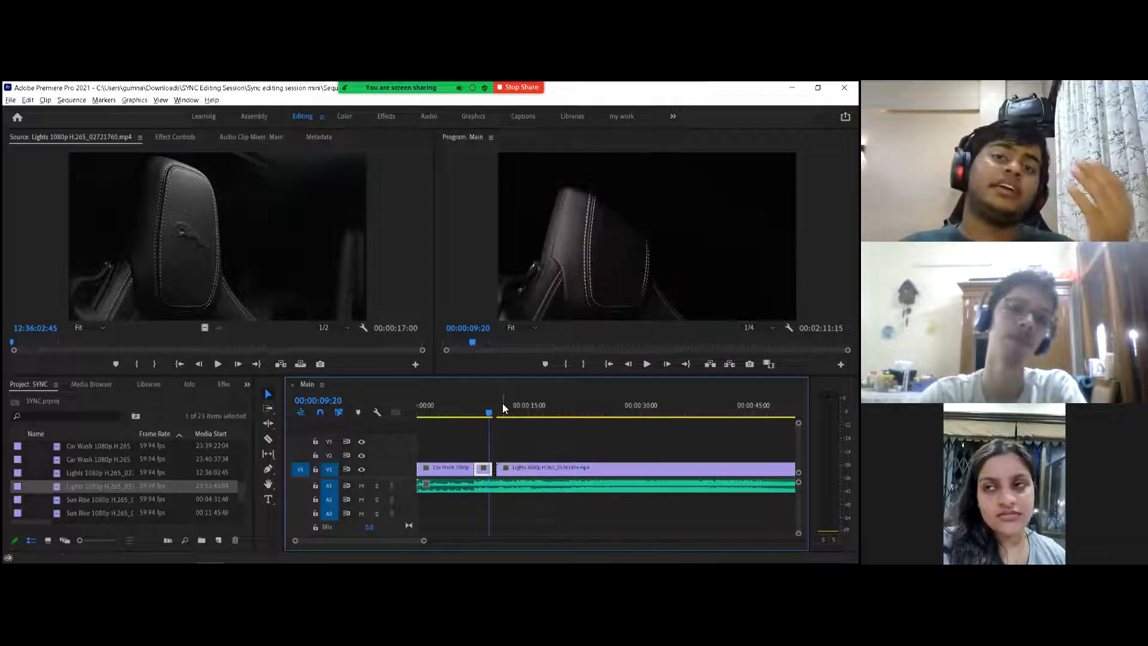
mouse_move(853, 561)
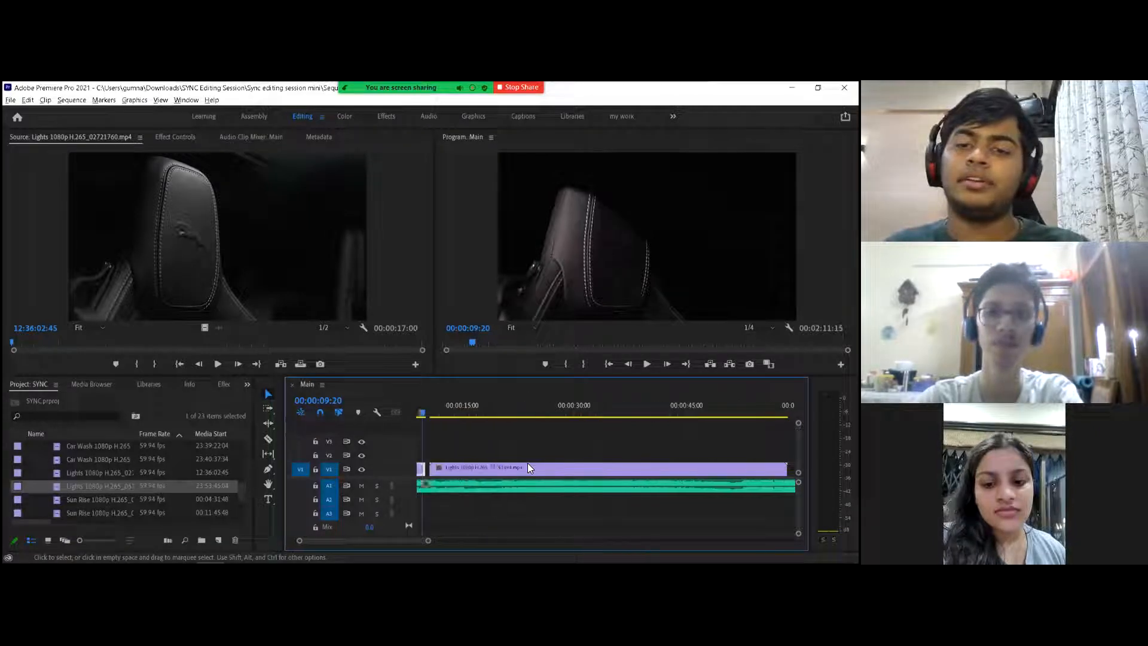
scroll(528, 463, right, 2)
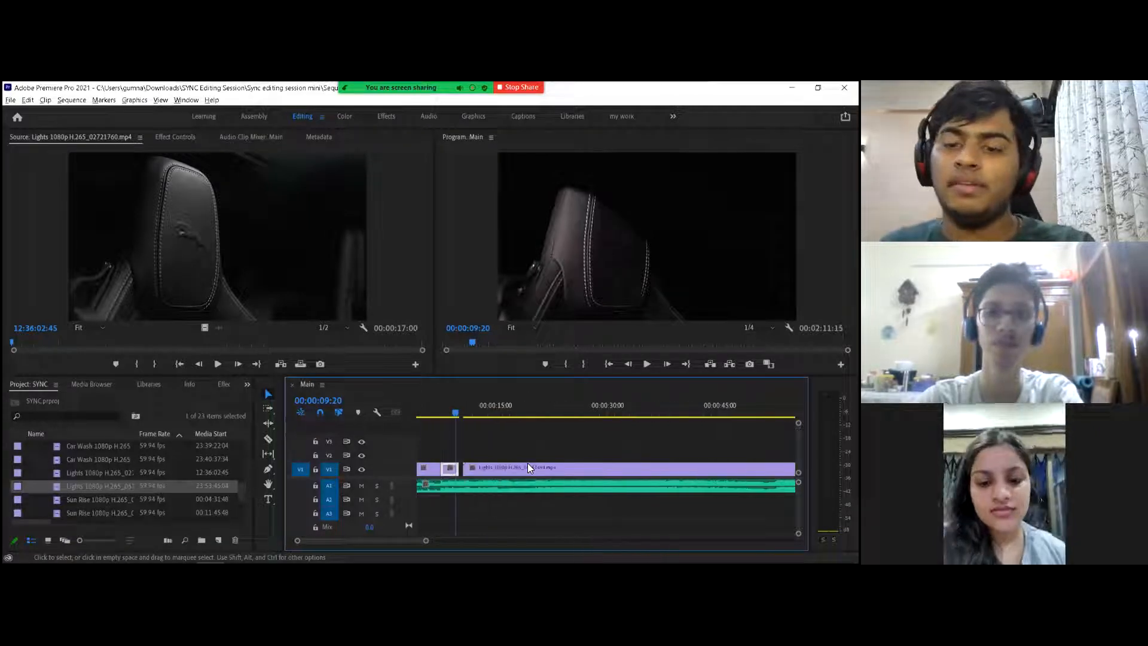
Step: Play the newly added Lights clip from 00:00:10:14, mute audio track A1 and stop at 00:00:31:10
click(464, 414)
key(=)
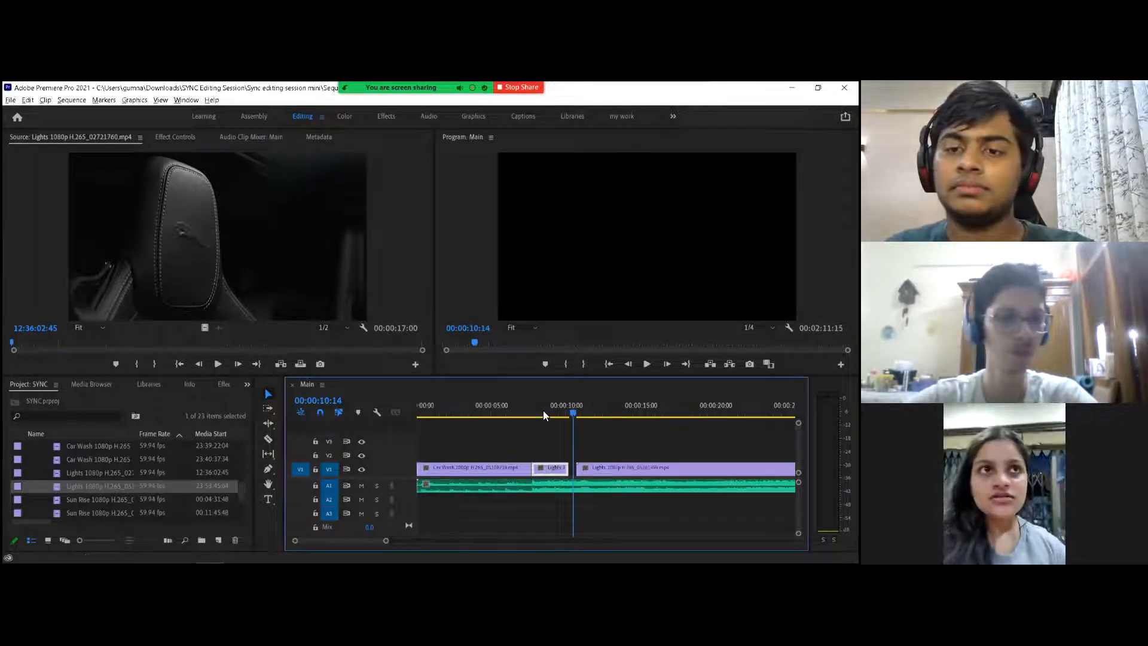
key(space)
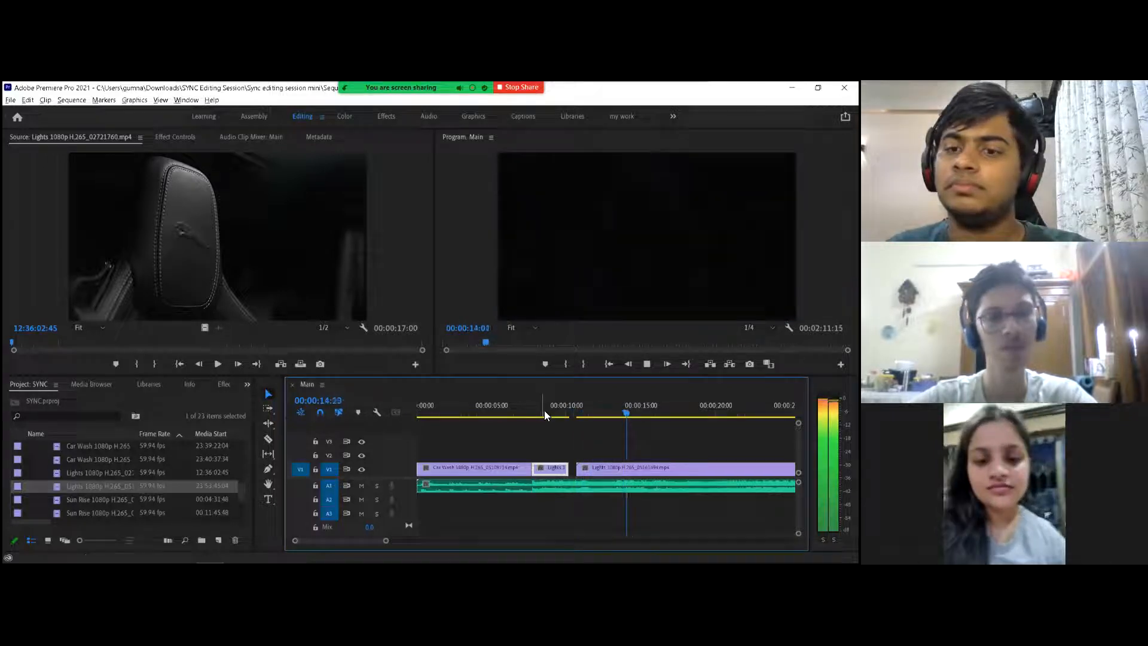
key(space)
click(361, 485)
key(space)
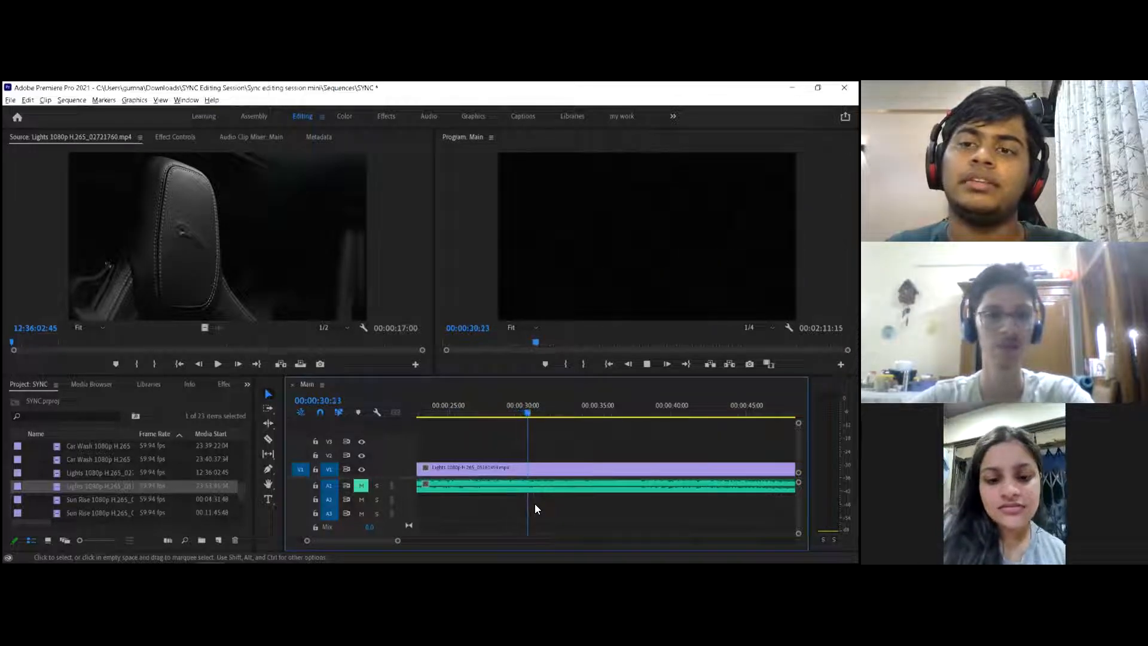
key(space)
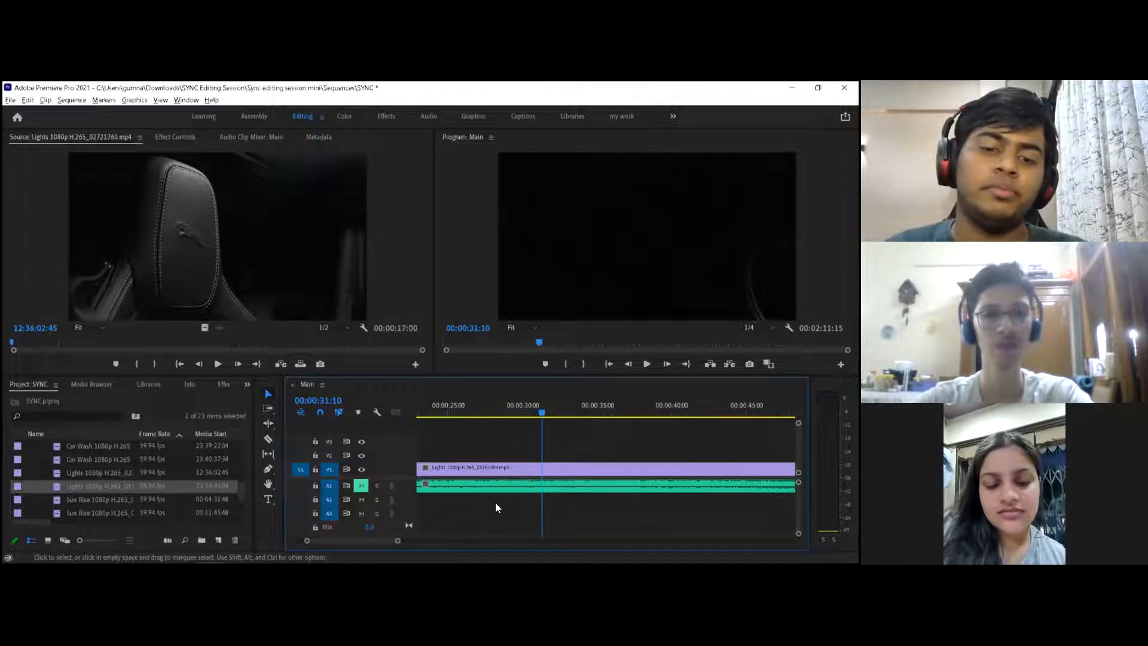
Step: Cut the second Lights clip on V1 at 00:00:31:10 and delete the part before the cut
key(c)
click(542, 469)
key(v)
click(524, 469)
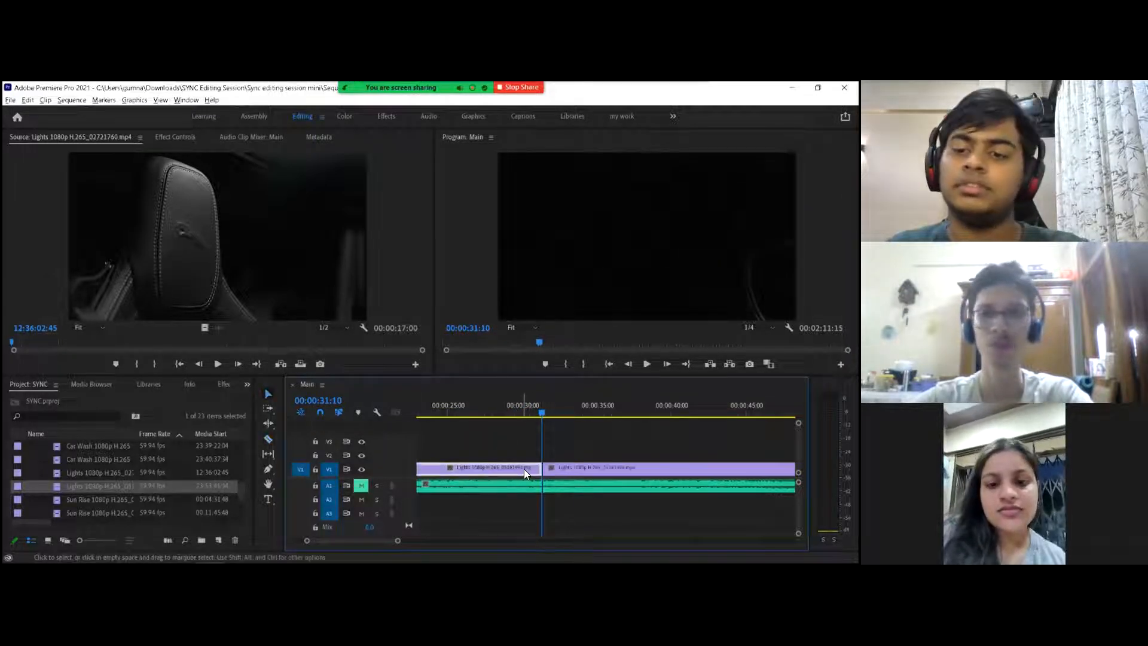
key(Delete)
Step: Preview the remaining second Lights clip, cut it at 00:00:32:22 and delete the part after the cut
key(space)
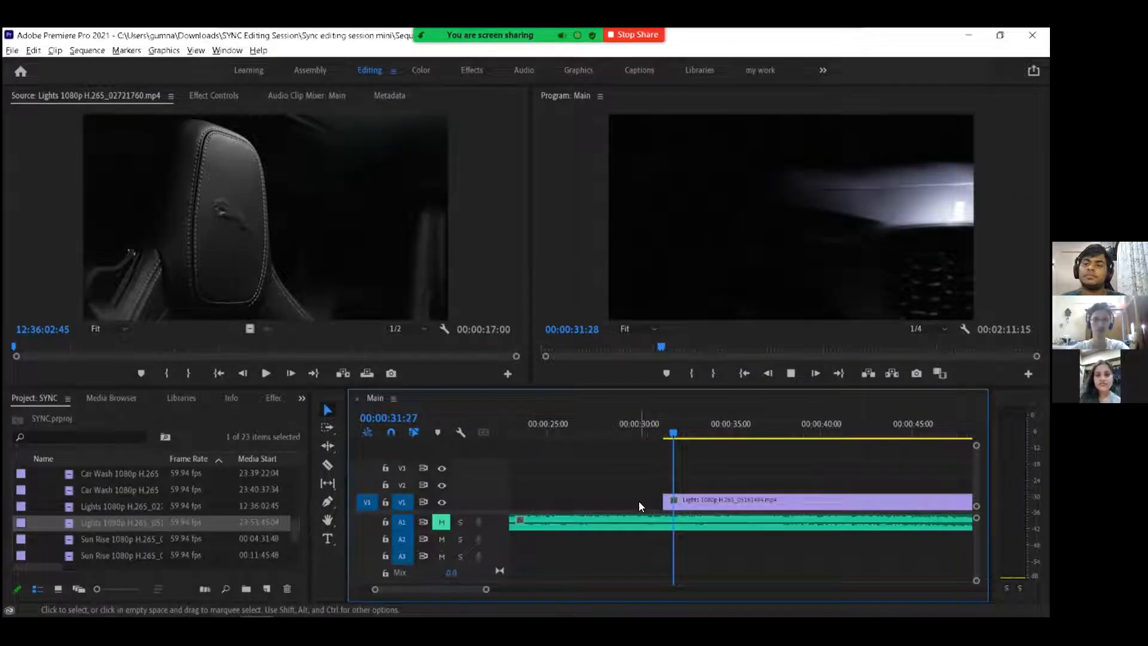
key(space)
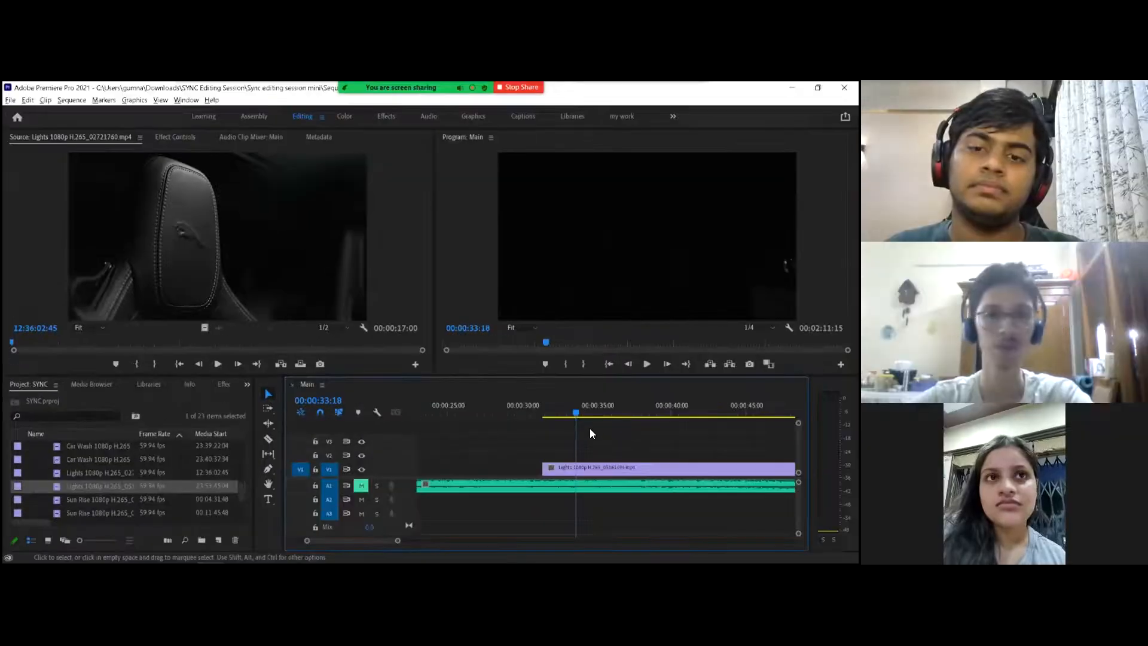
click(564, 414)
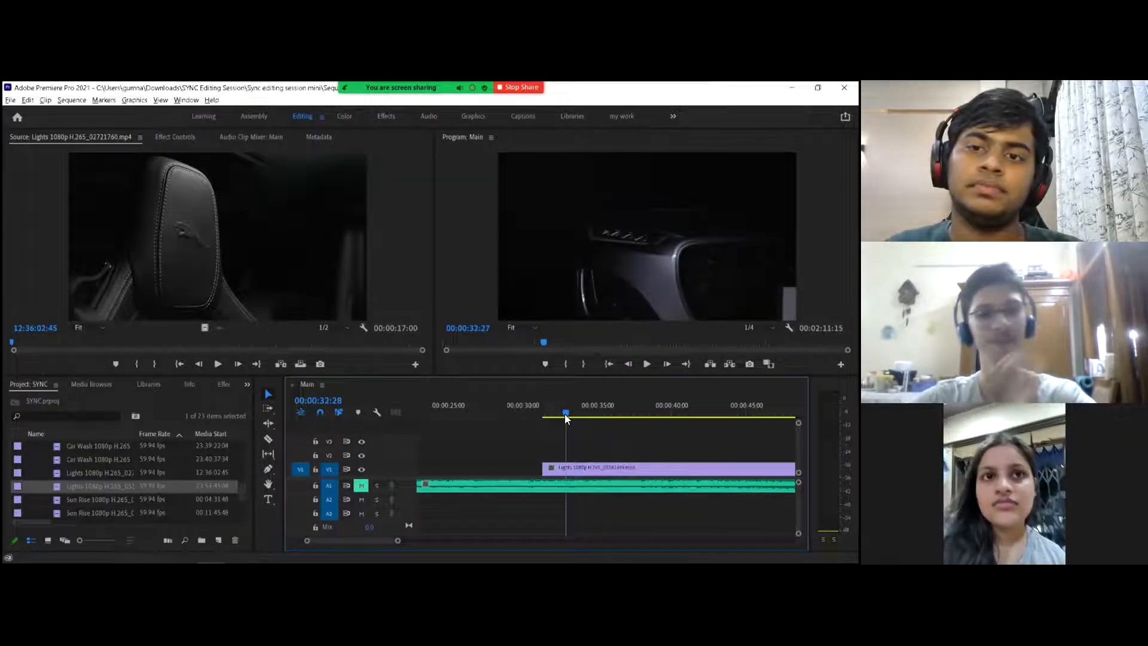
key(c)
click(565, 469)
key(v)
key(c)
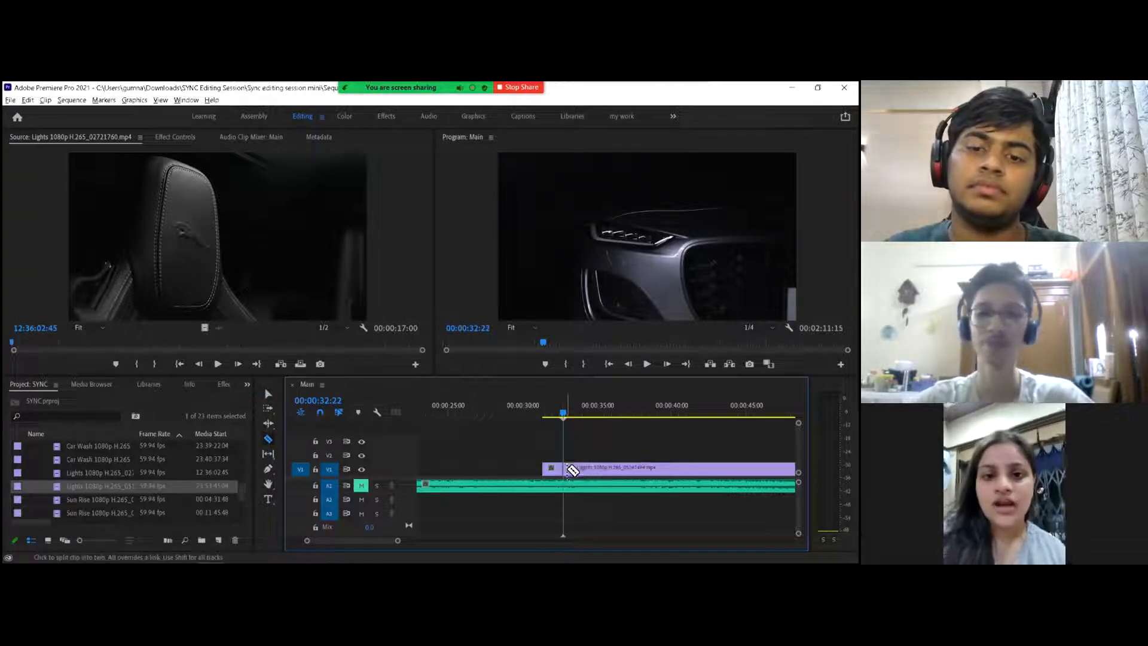
key(v)
click(601, 466)
key(Delete)
Step: Move the trimmed second Lights piece on V1 directly against the end of the first Lights piece
scroll(610, 476, up, 3)
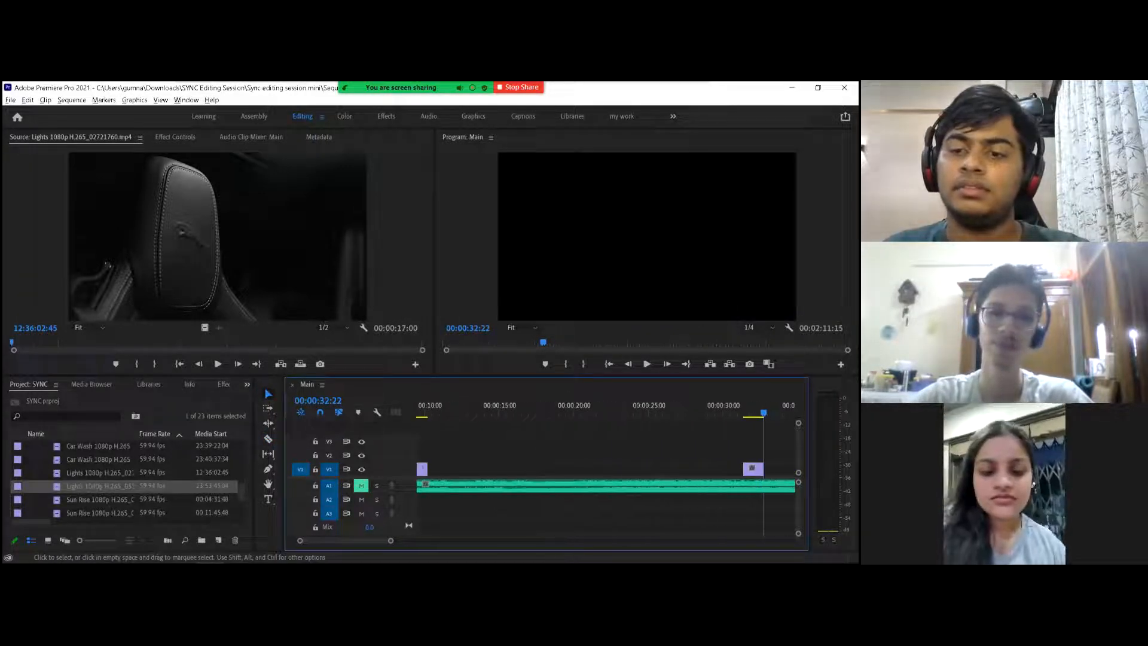
scroll(610, 475, up, 1)
key(minus)
drag(655, 469, 501, 466)
Step: Review the joined Car Wash and Lights pieces by playing the sequence from the Car Wash clip to 00:00:12:26
click(495, 409)
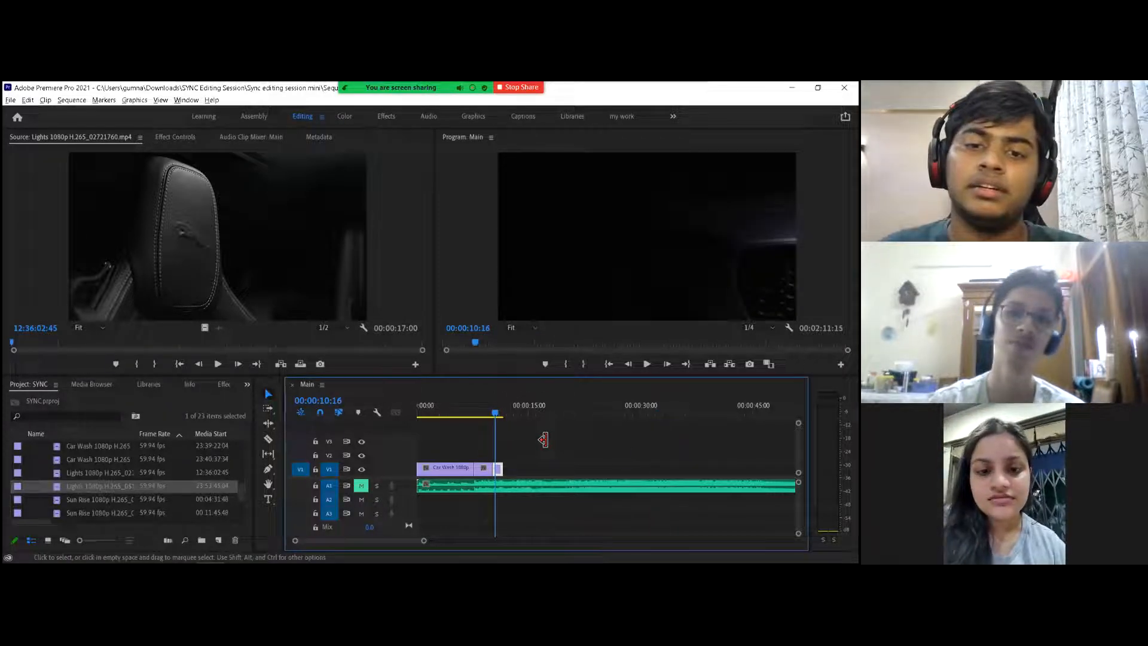
click(474, 407)
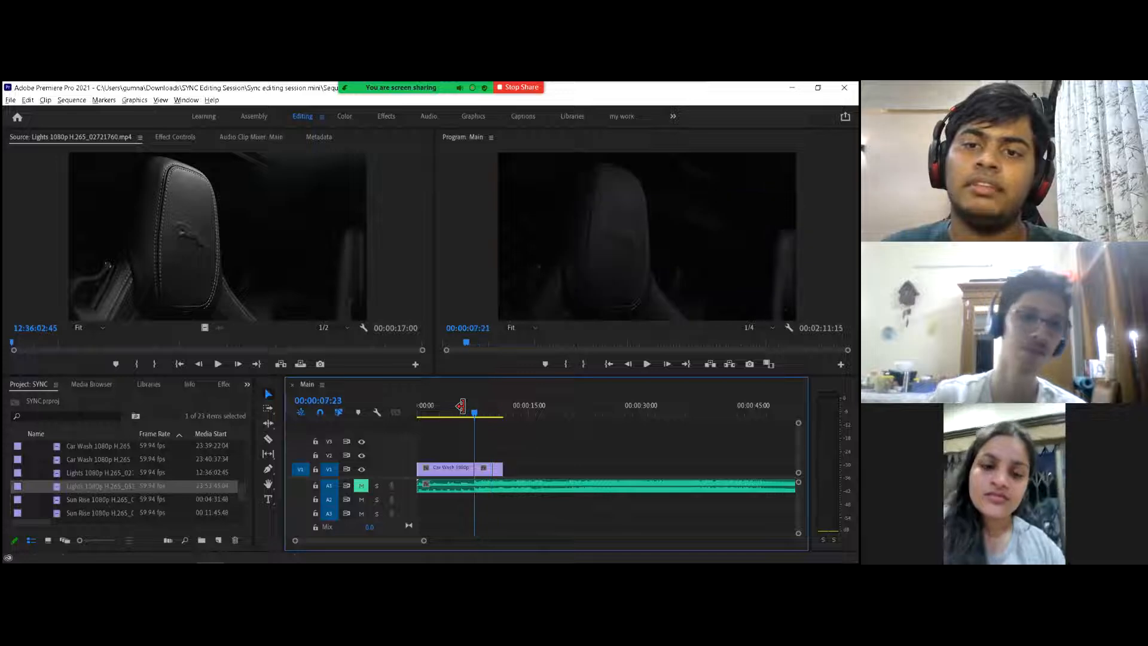
click(457, 407)
key(space)
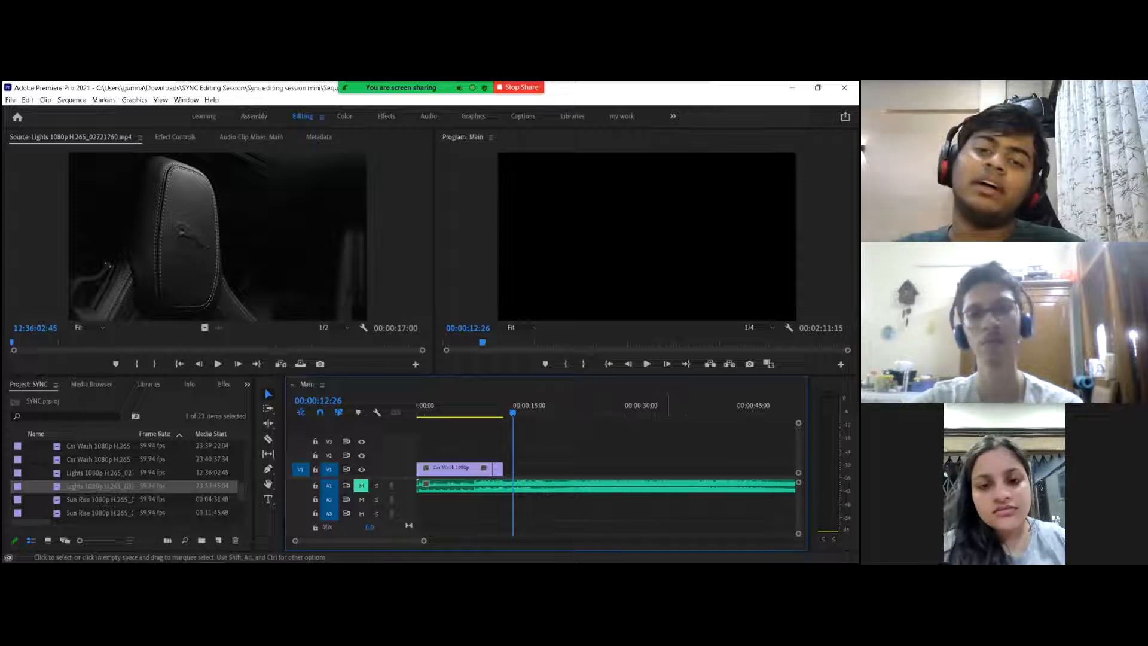
key(equal)
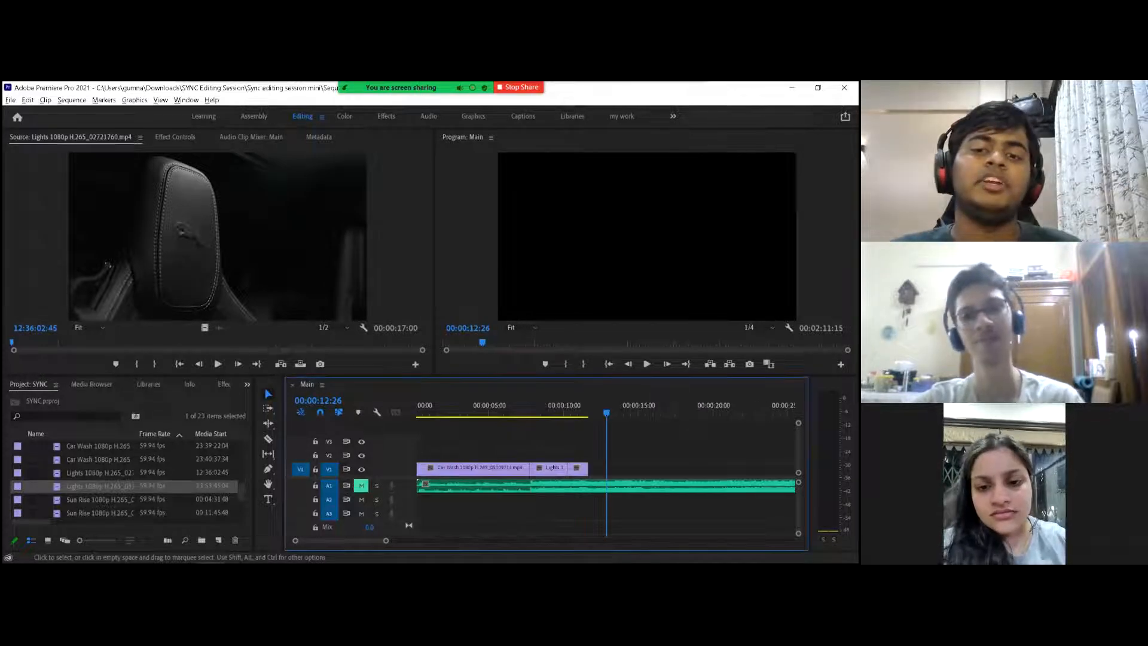
scroll(606, 472, up, 1)
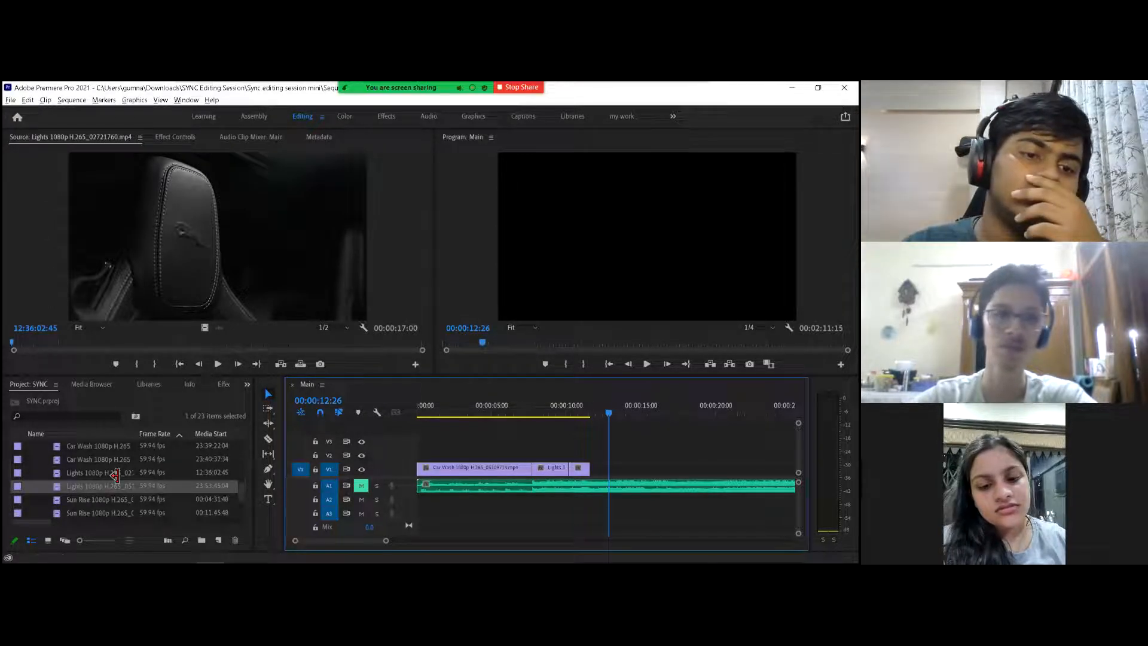
Step: Browse the project footage, open Car Wash clips 05109714 and 05091204 as sources and scrub the latter to 23:34:20:06
scroll(115, 476, up, 3)
scroll(115, 475, down, 3)
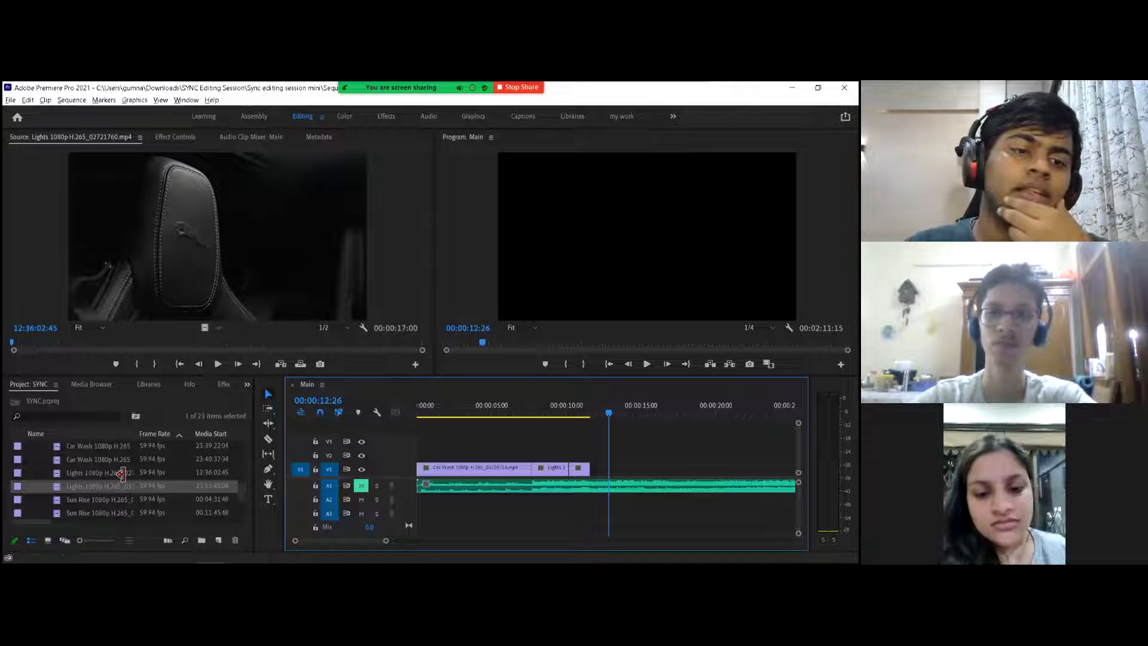
scroll(120, 475, up, 2)
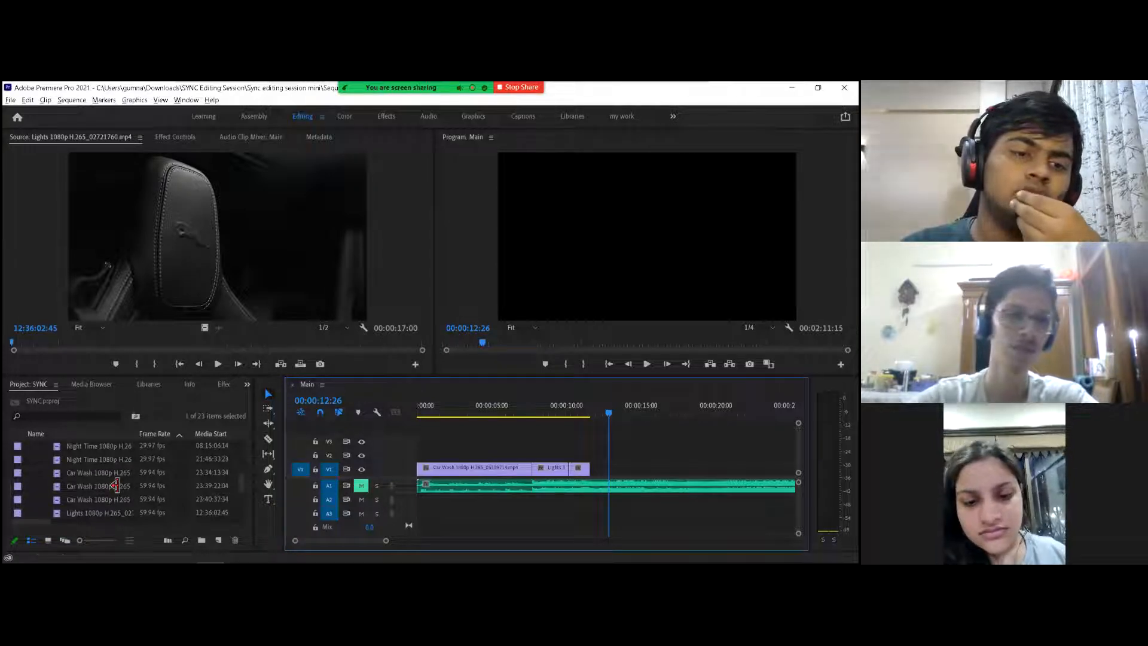
double_click(116, 485)
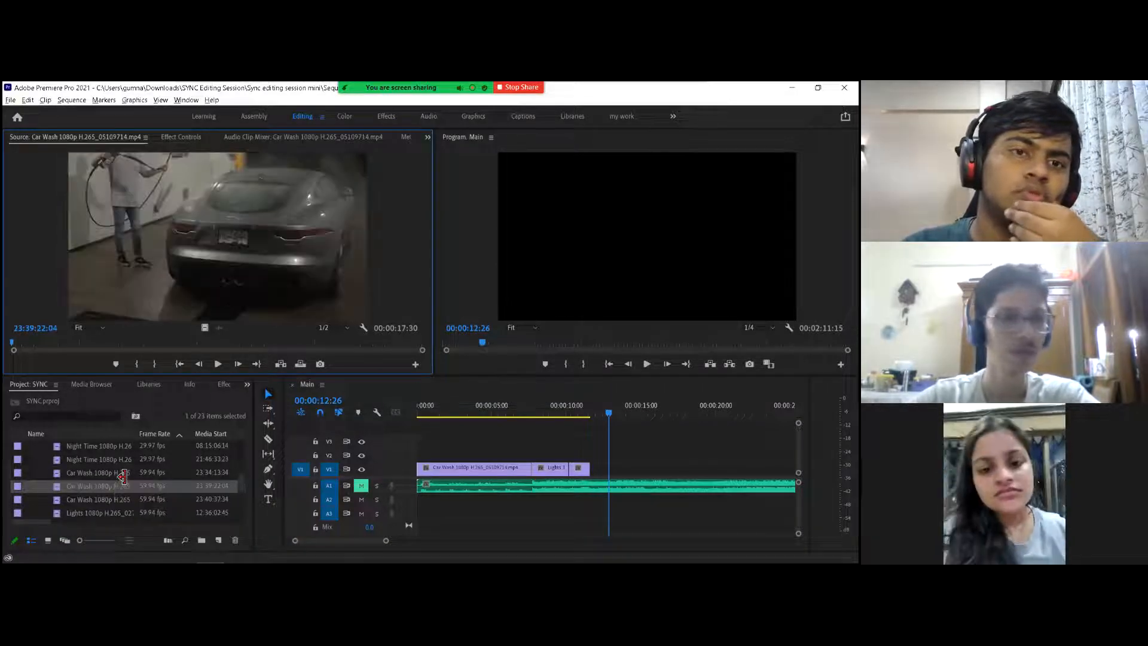
double_click(122, 473)
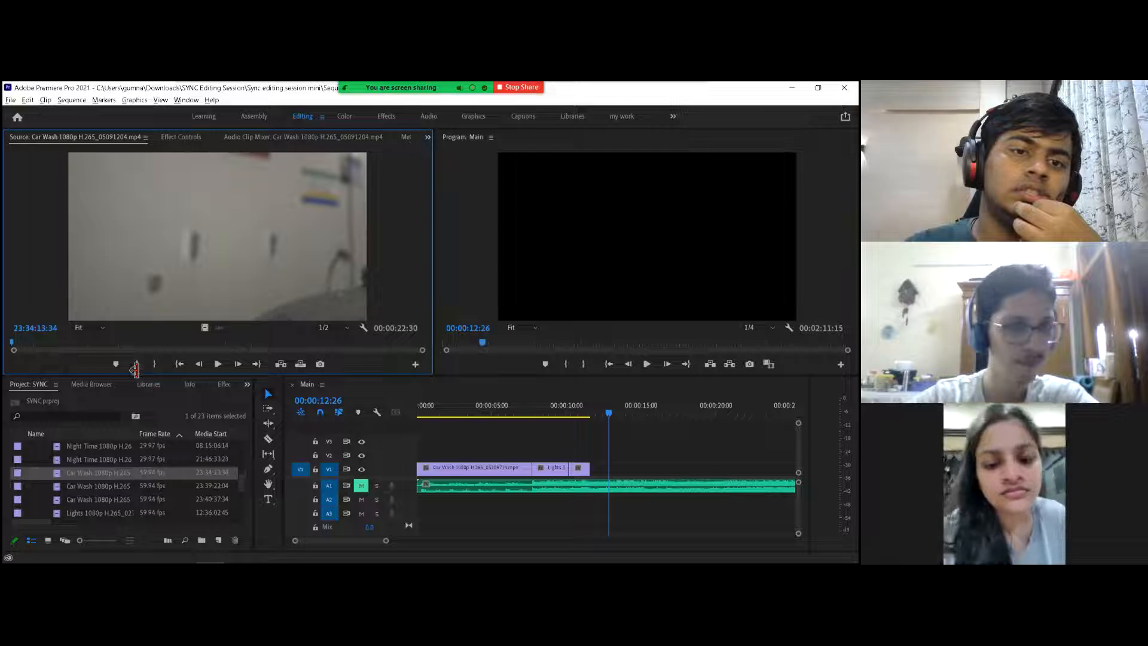
drag(71, 345, 312, 333)
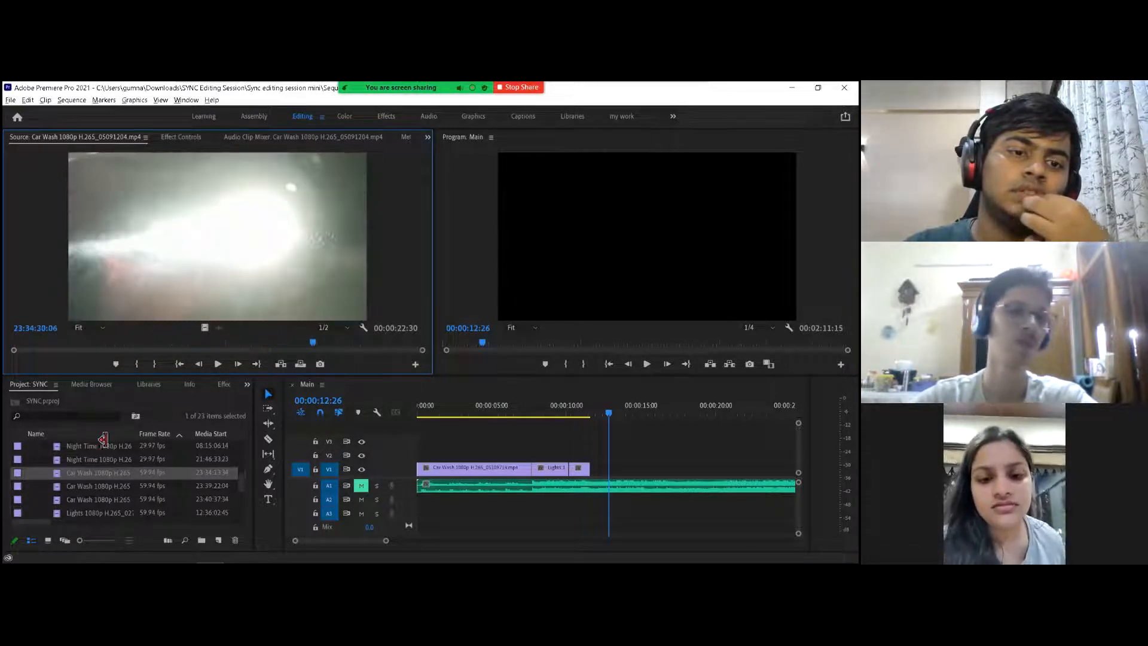
Step: Compare Car Wash clips 05109714, 05114244 and 05091204 as sources and place 05091204 on V1 after the second Lights piece
click(97, 485)
double_click(97, 483)
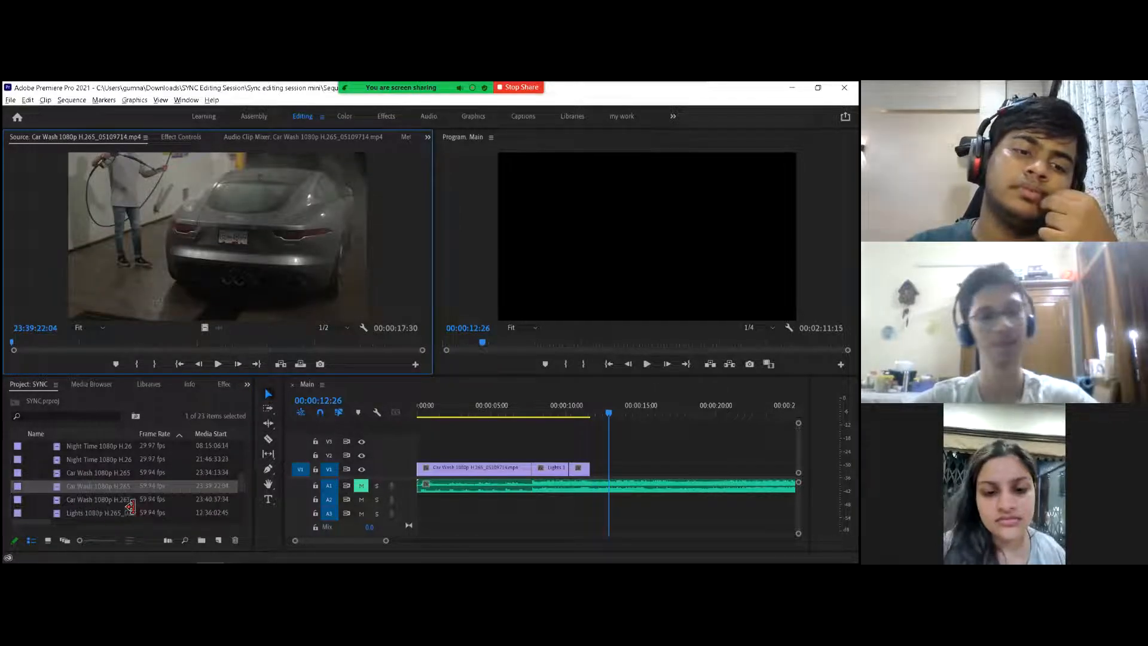
double_click(127, 500)
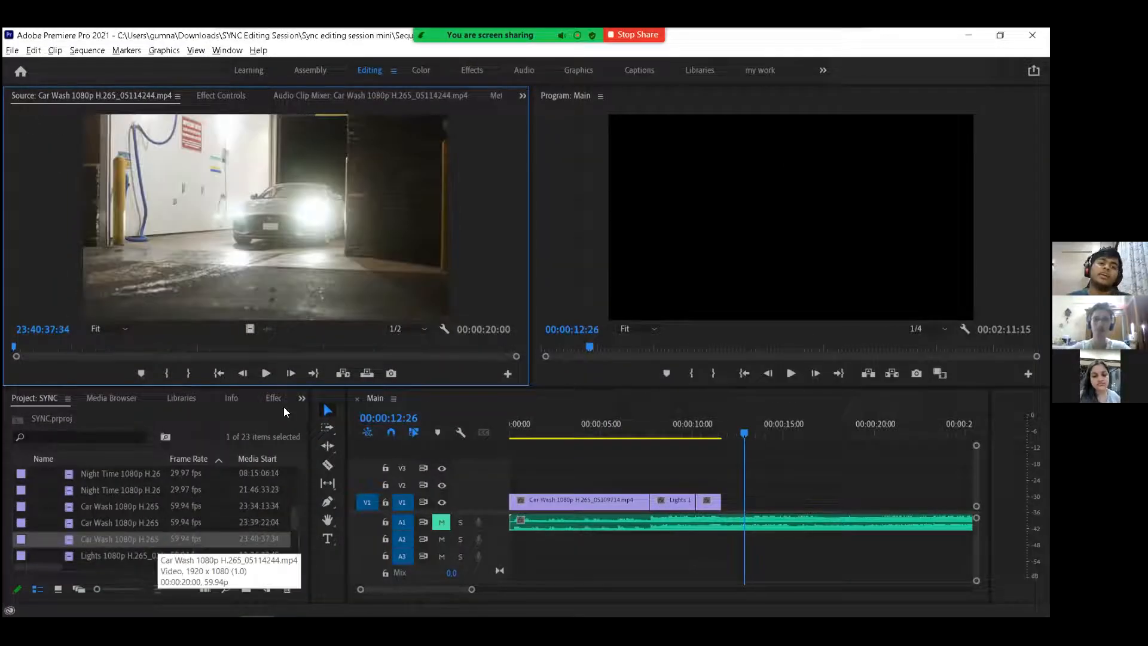
double_click(174, 506)
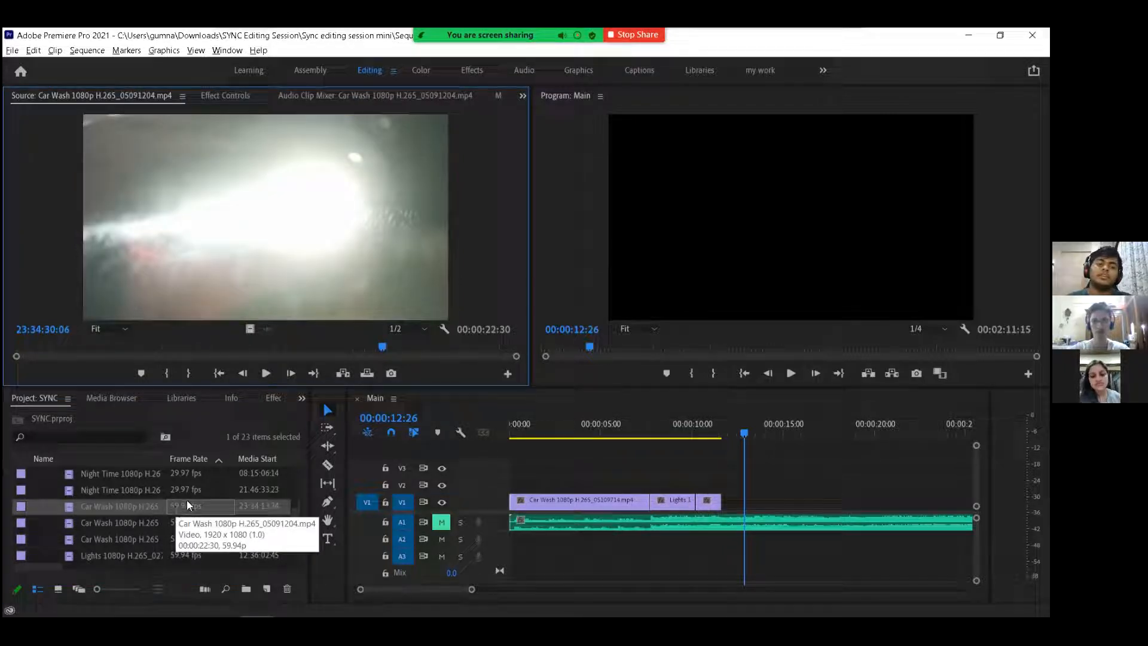
drag(120, 504, 727, 509)
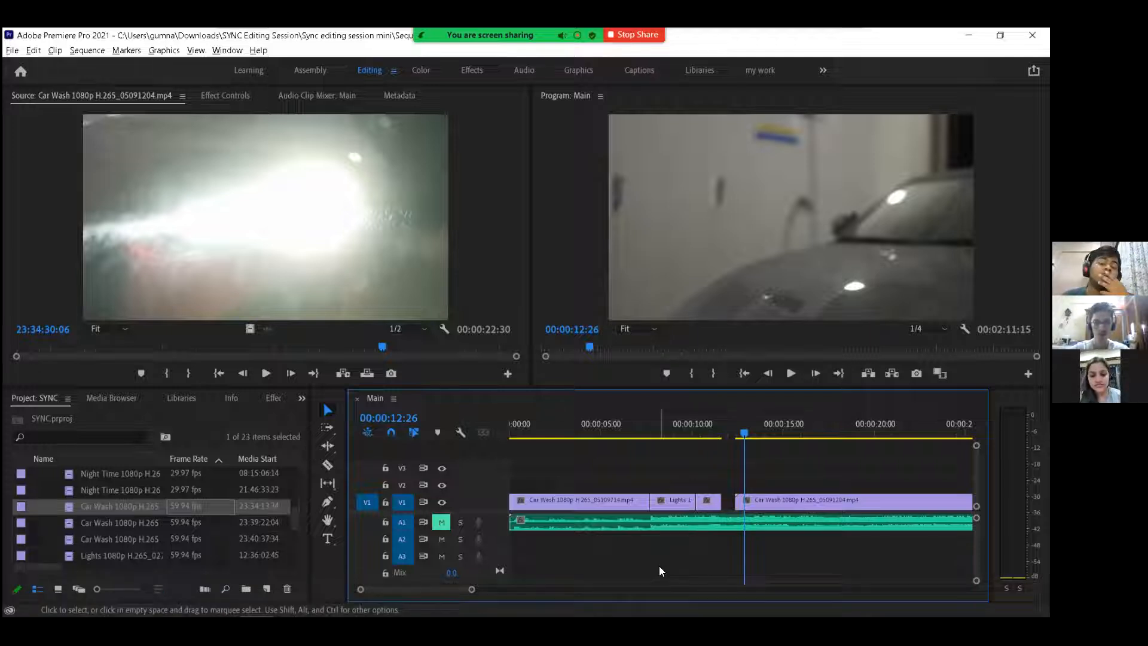
Step: Scrub Car Wash clip 05091204 in the sequence, cut it at 00:00:30:14 and delete the part before the cut
scroll(835, 484, down, 3)
scroll(849, 477, down, 3)
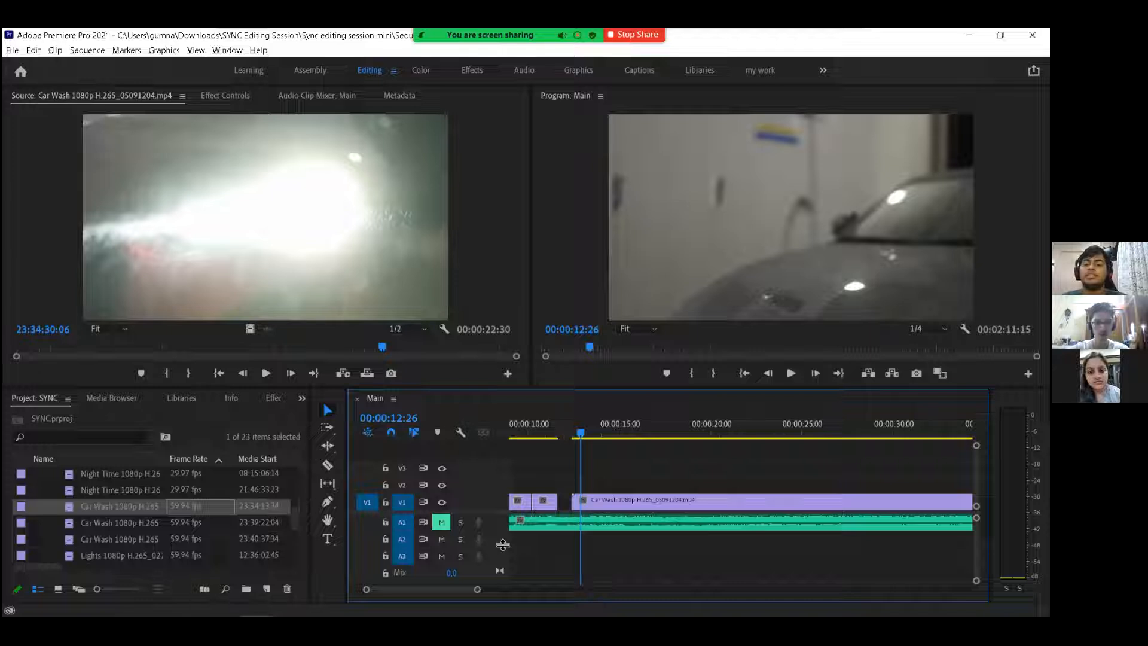
key(minus)
click(630, 428)
drag(644, 428, 787, 450)
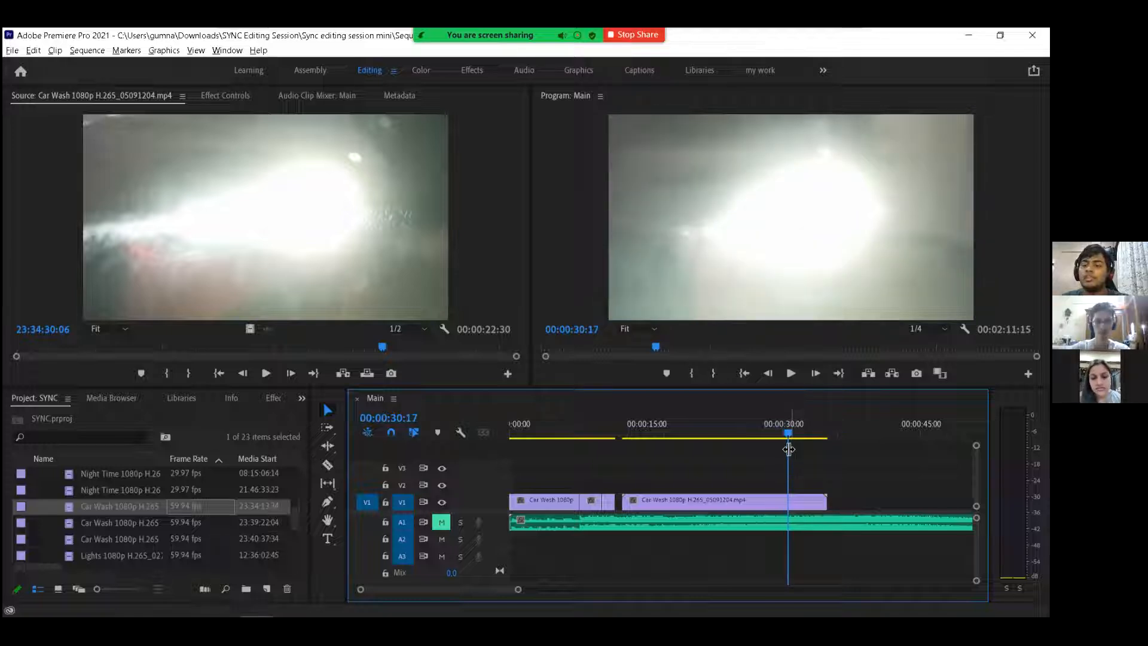
key(Left)
key(Left)
key(Left)
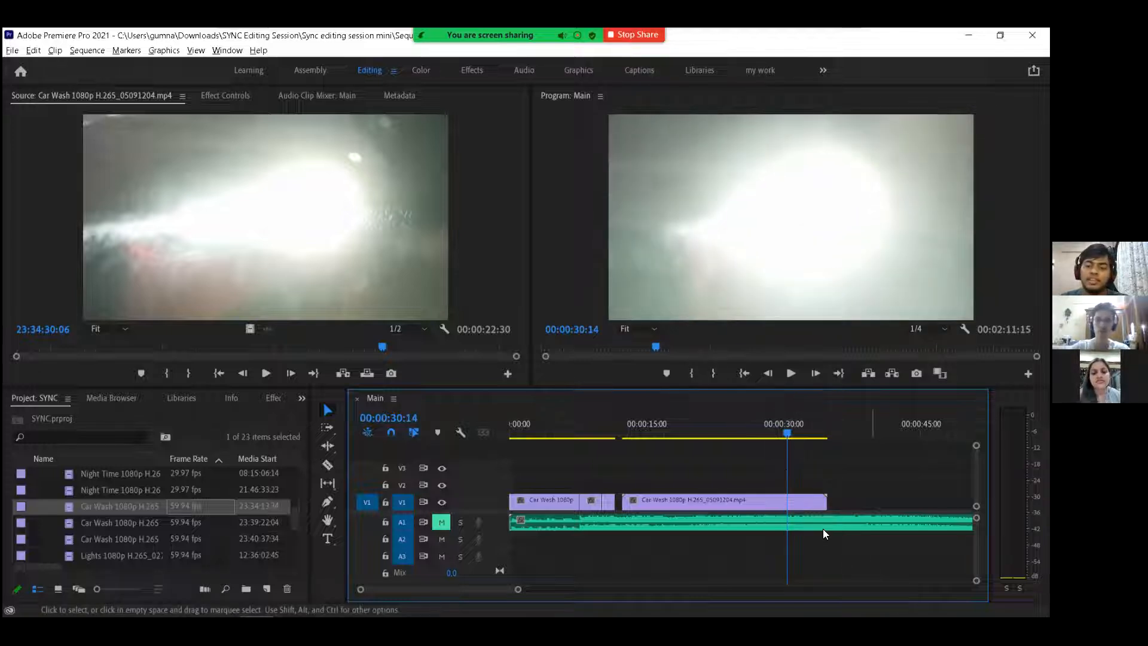
key(c)
click(787, 499)
key(v)
click(772, 506)
key(Delete)
Step: Preview the remaining Car Wash 05091204 piece, cut it at 00:00:33:04 and delete the part after the cut
key(space)
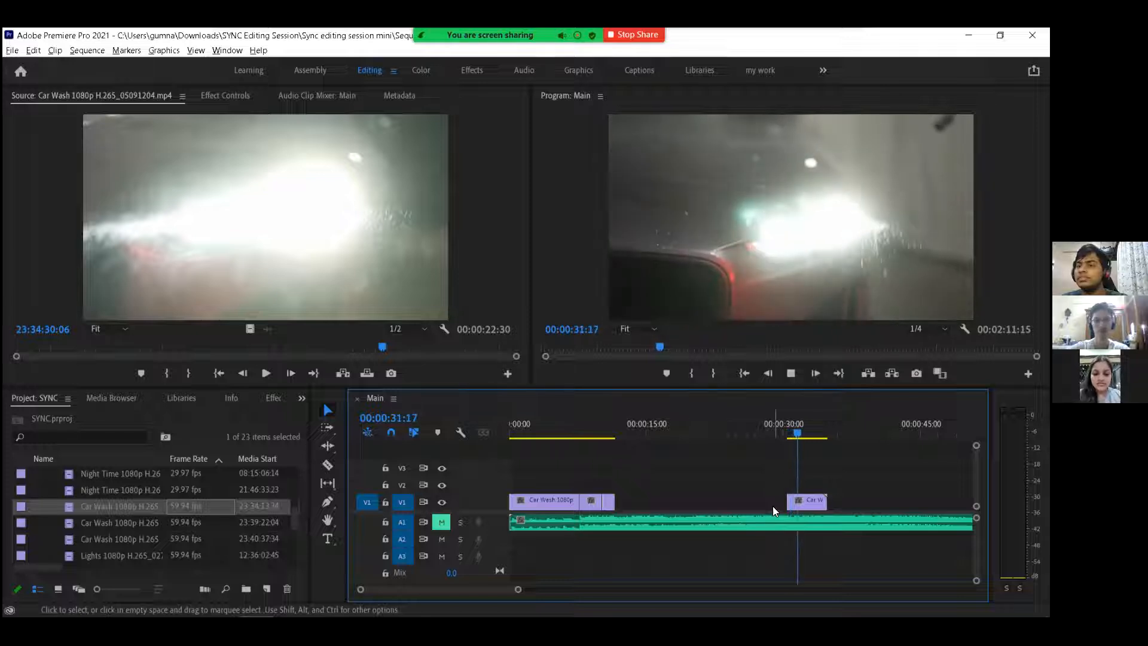
key(space)
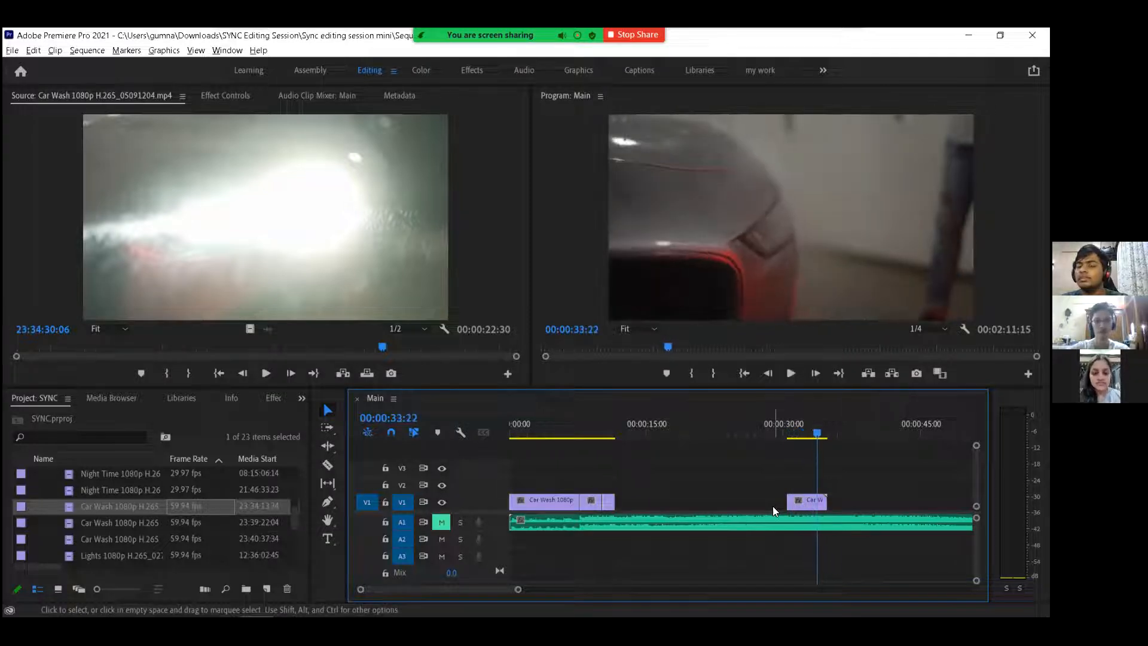
key(Right)
key(Right)
key(Right)
key(Right)
key(Right)
key(Right)
key(Right)
key(Right)
key(Right)
key(Right)
key(Right)
key(Right)
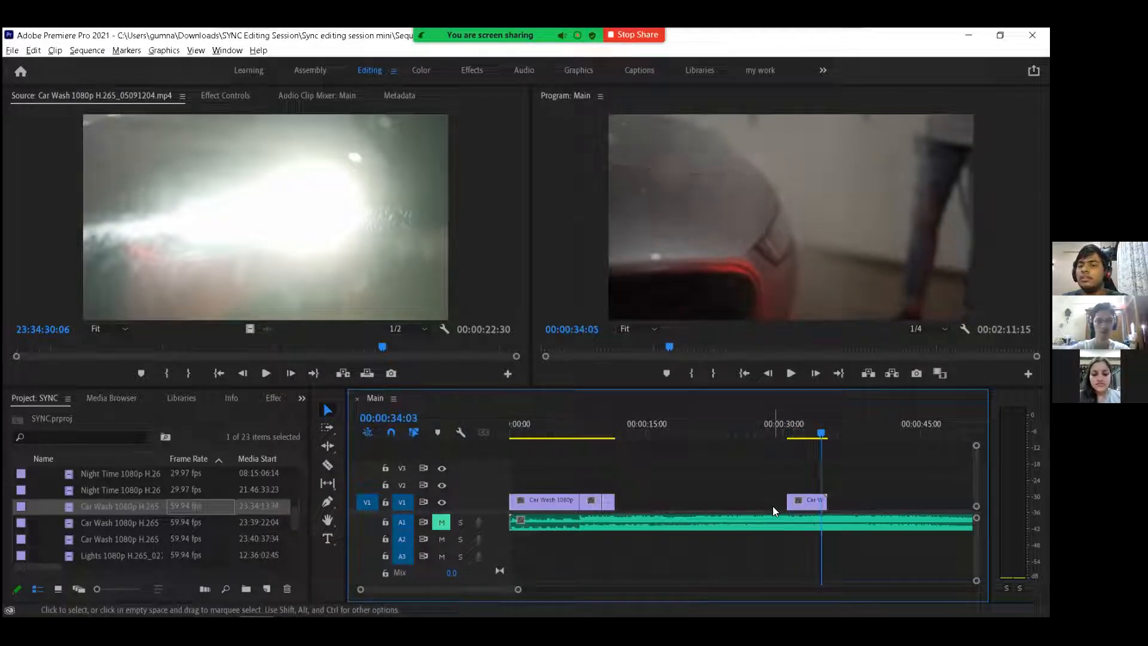
key(Left)
key(Left)
key(Left)
key(Left)
key(Left)
key(Left)
key(Left)
key(Left)
key(Left)
key(Left)
key(Left)
key(Left)
key(Left)
key(Left)
key(Left)
key(Left)
key(Left)
key(Left)
key(Left)
key(Left)
key(Left)
key(Left)
key(Left)
key(Left)
key(Left)
key(Left)
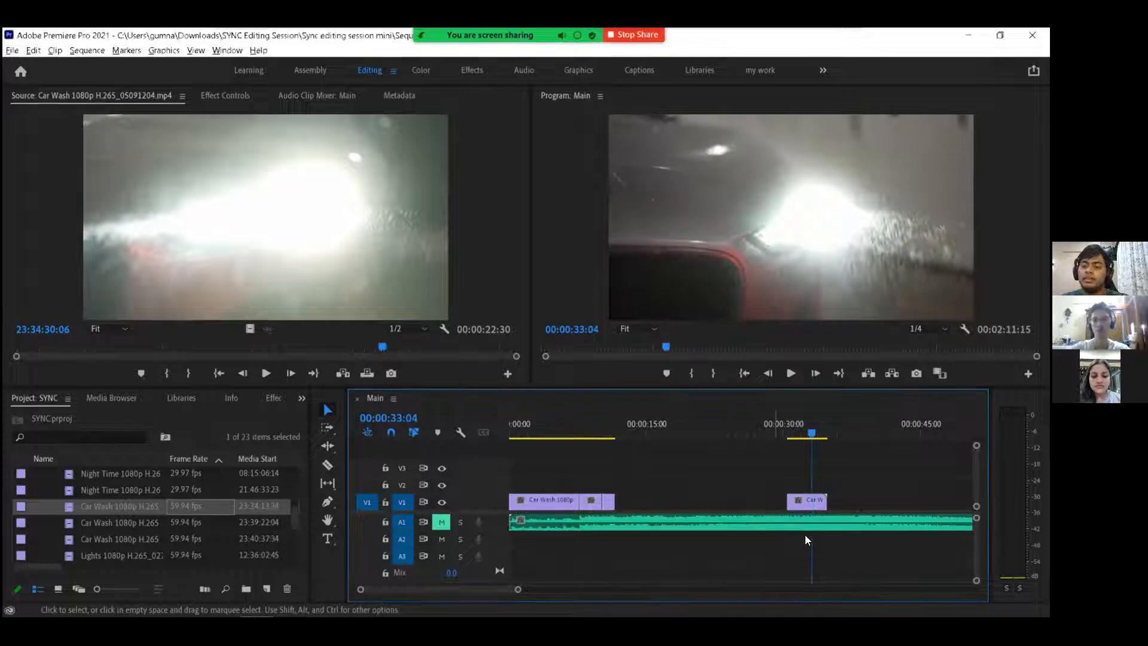
key(=)
key(c)
click(741, 499)
key(v)
click(770, 498)
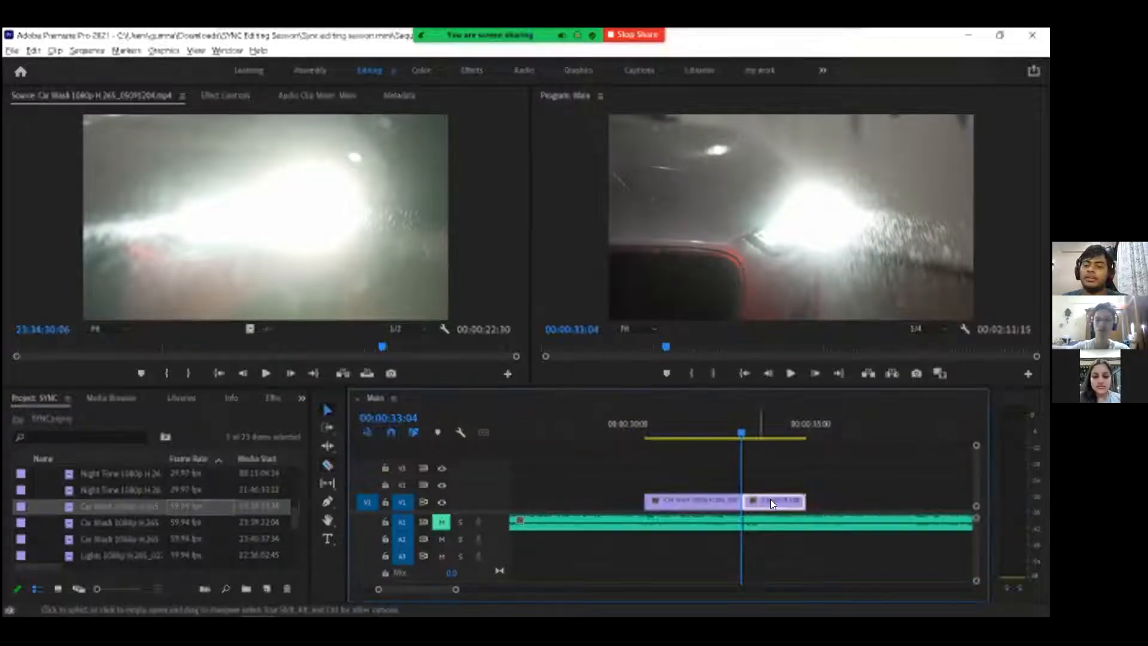
key(Delete)
key(minus)
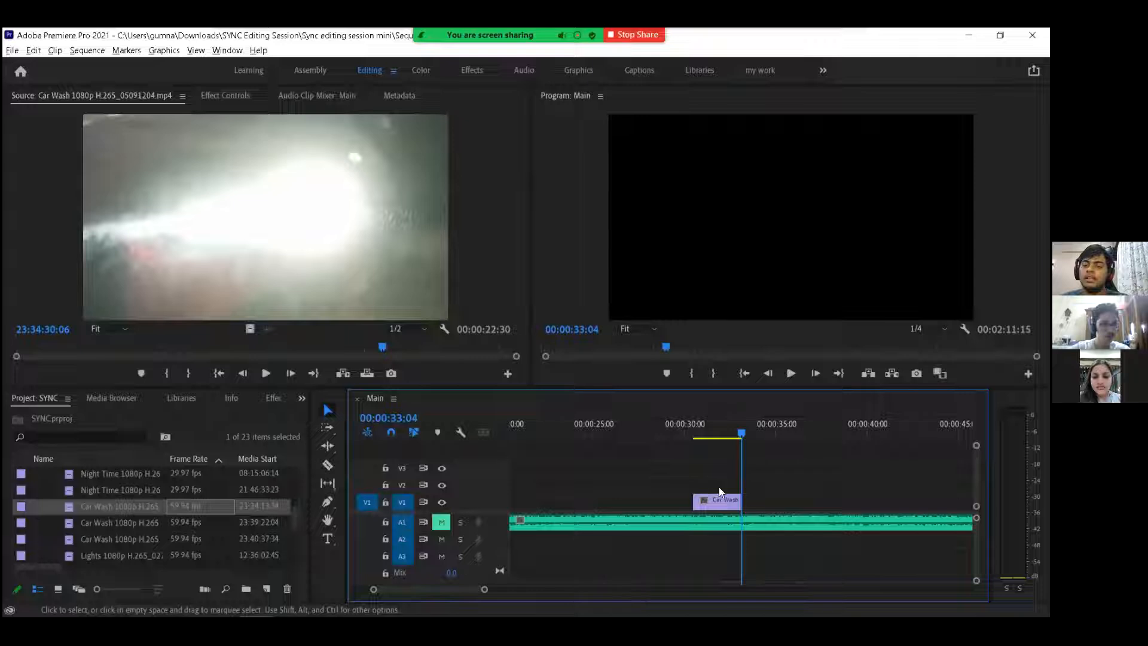
key(minus)
right_click(728, 503)
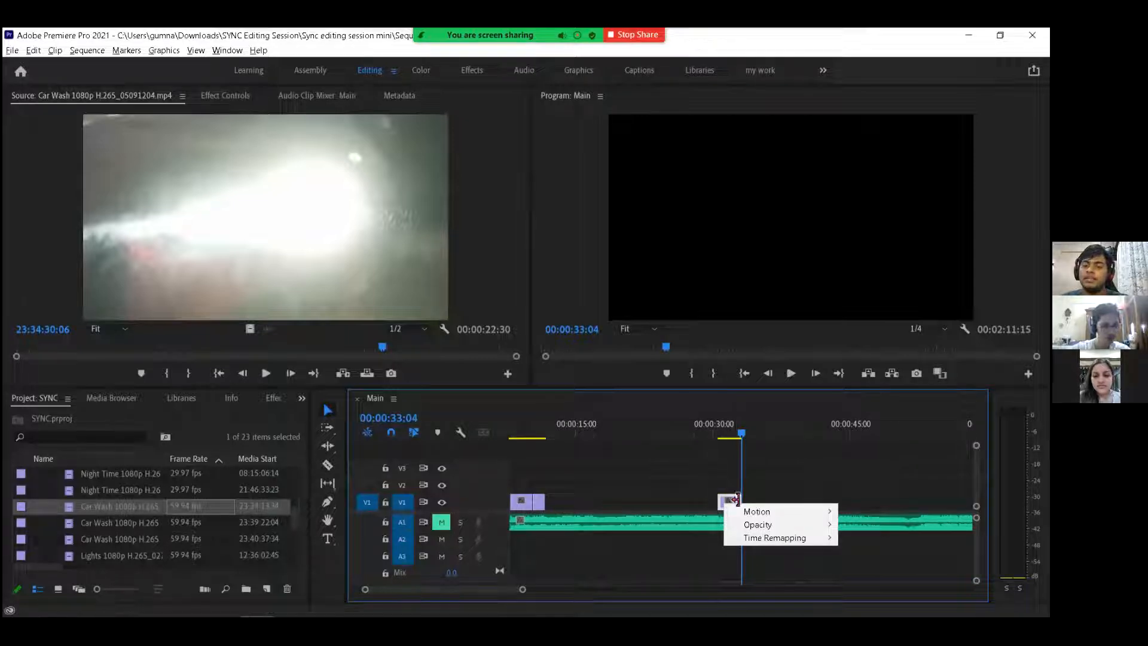
click(745, 463)
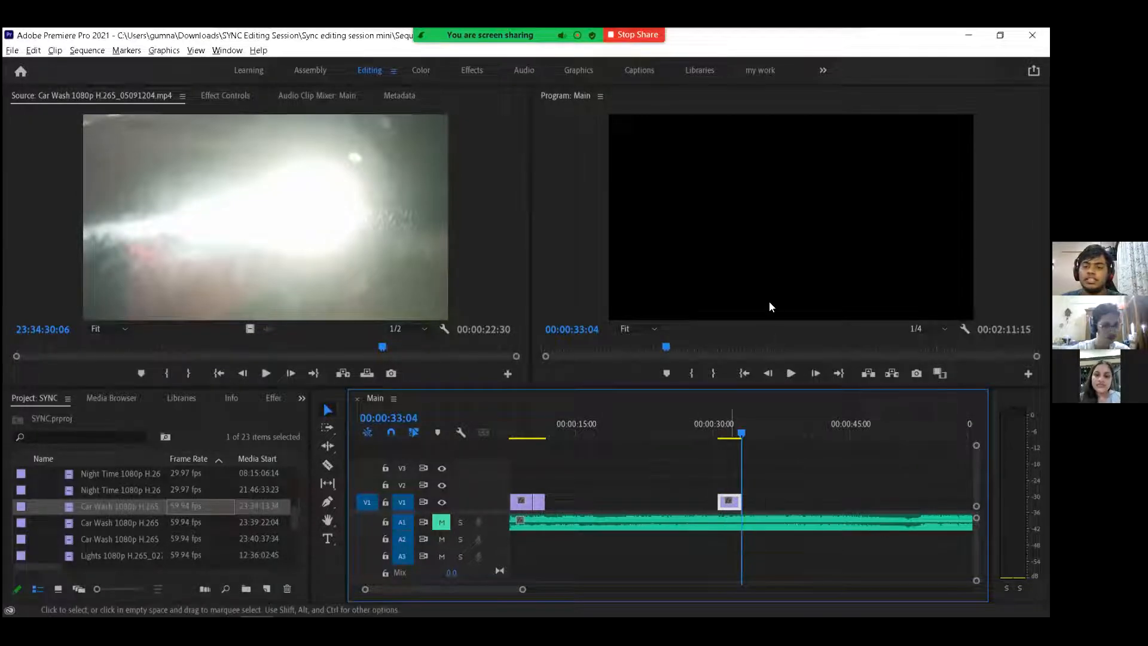
right_click(733, 502)
click(785, 384)
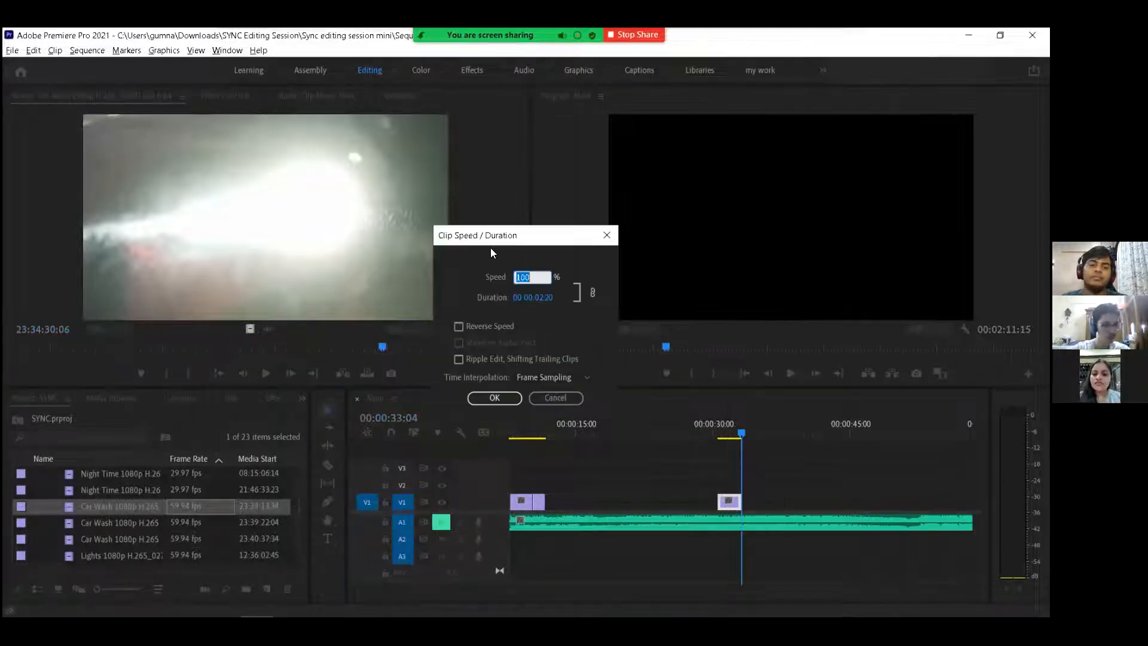
click(555, 391)
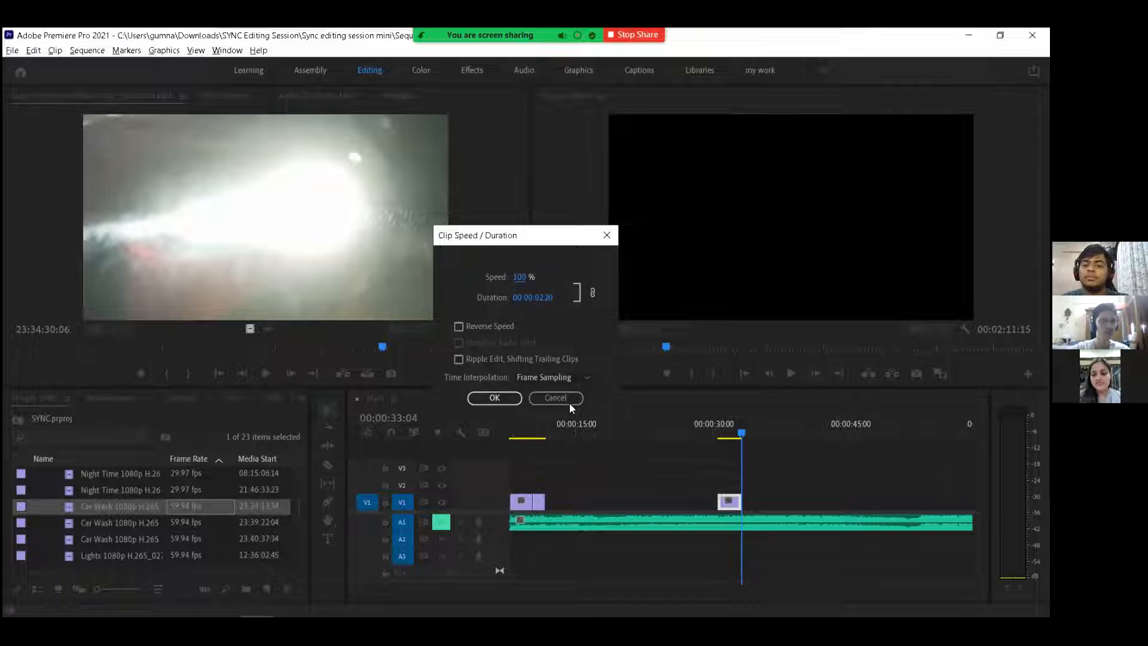
click(555, 396)
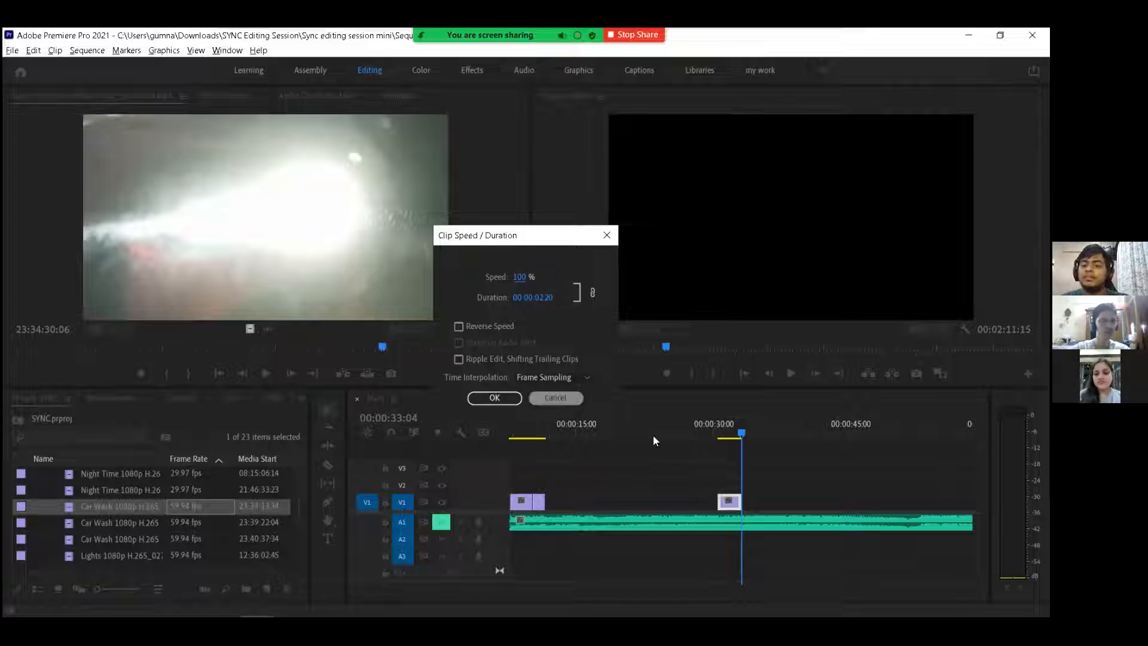
Step: Set the trimmed Car Wash 05091204 piece's speed to 200% and move it directly against the end of the second Lights piece on V1
right_click(733, 503)
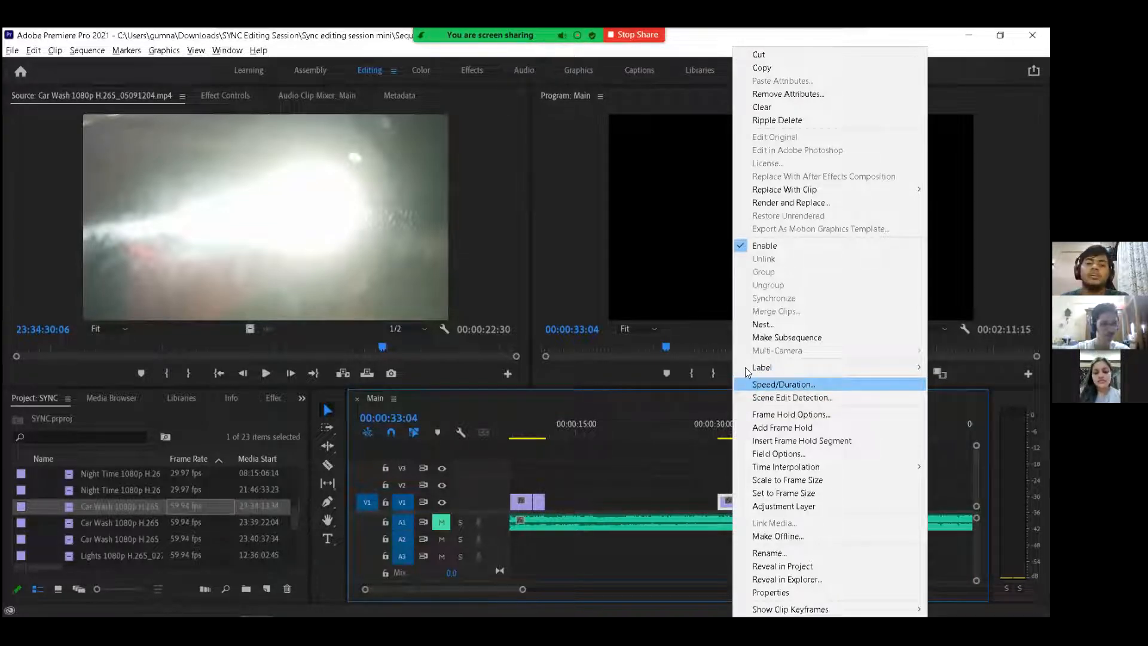
click(755, 384)
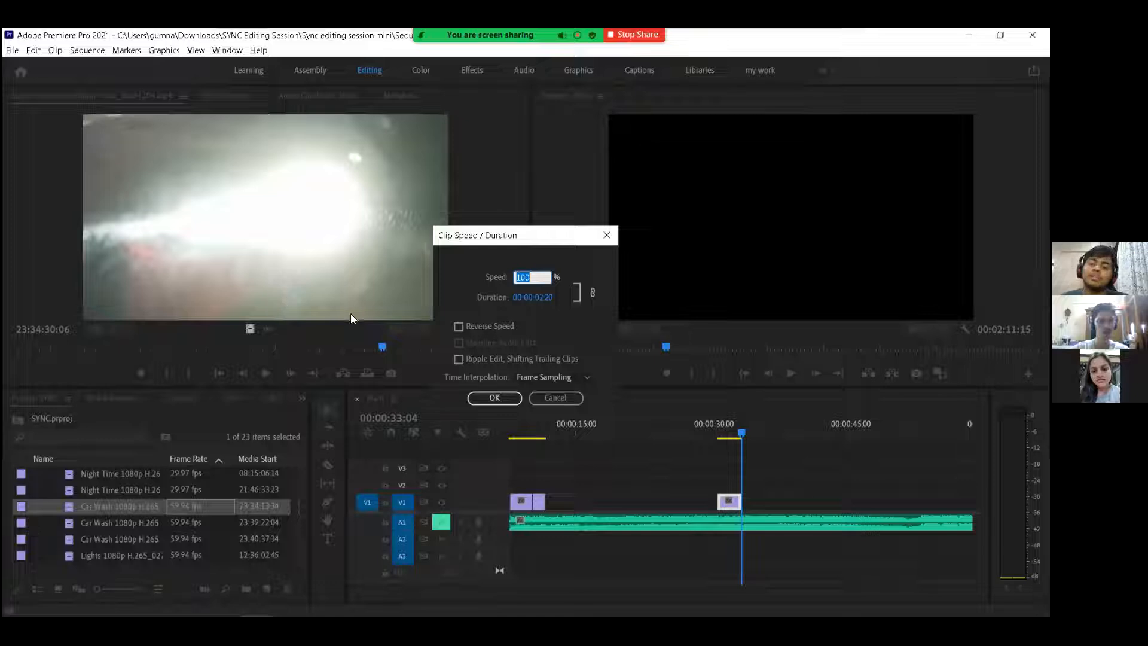
key(BackSpace)
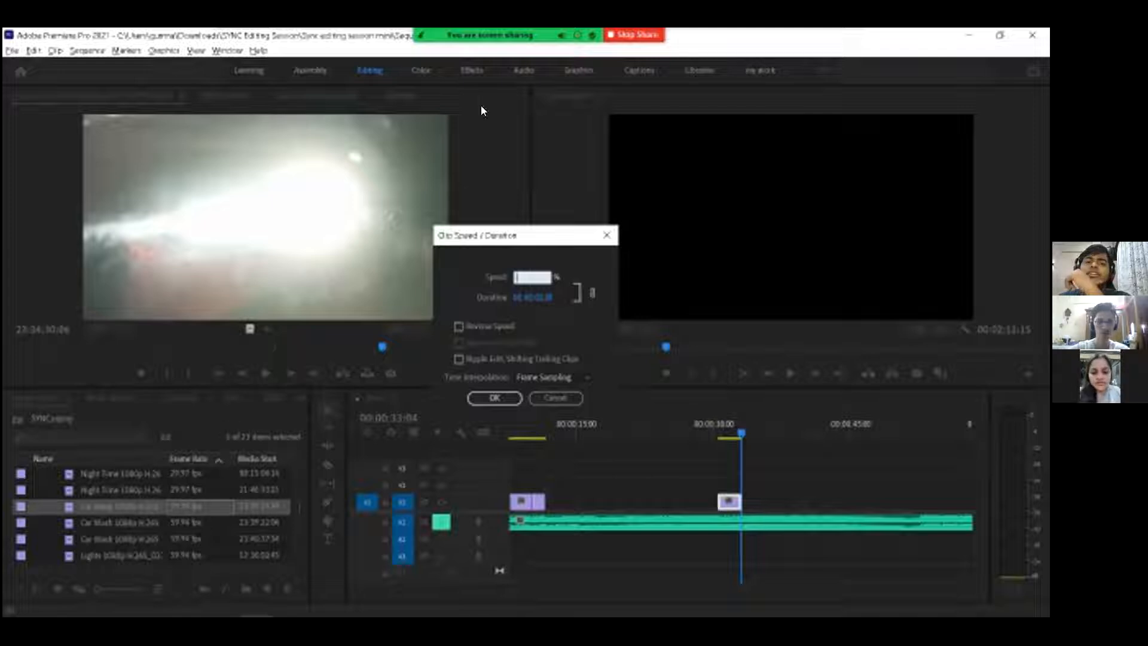
mouse_move(511, 31)
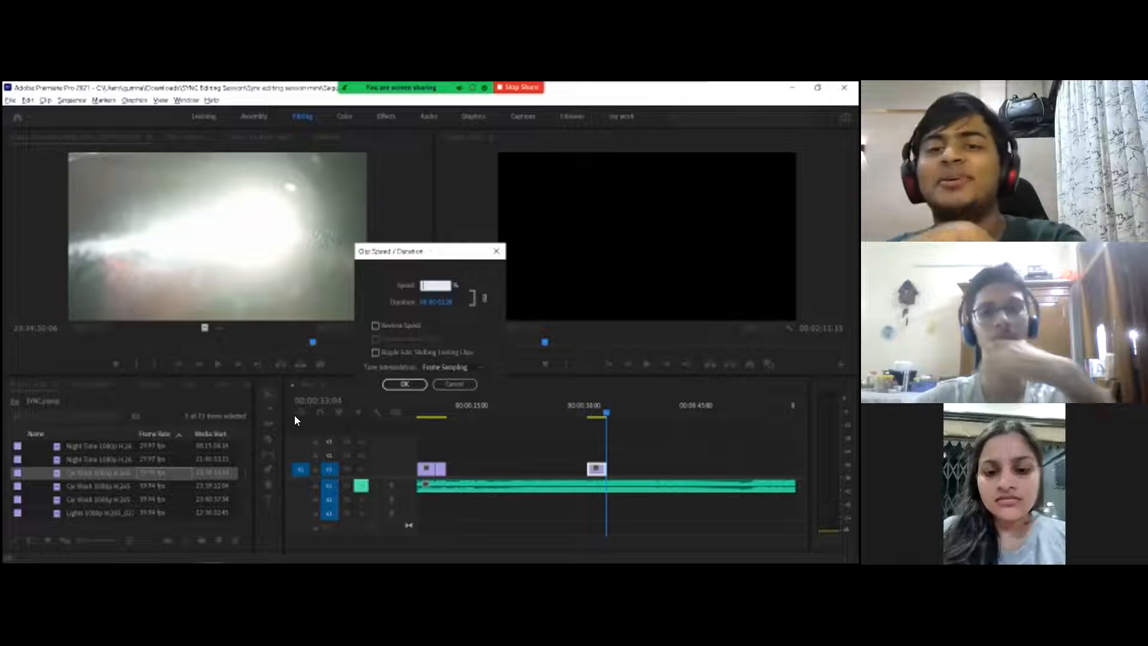
text(1)
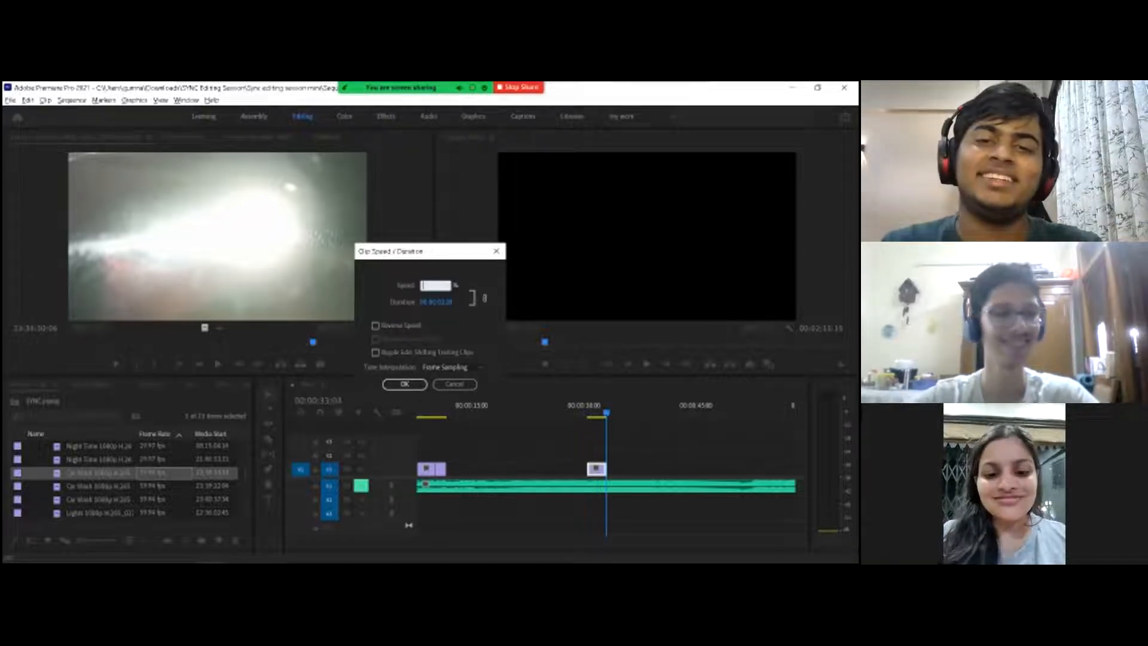
text(5)
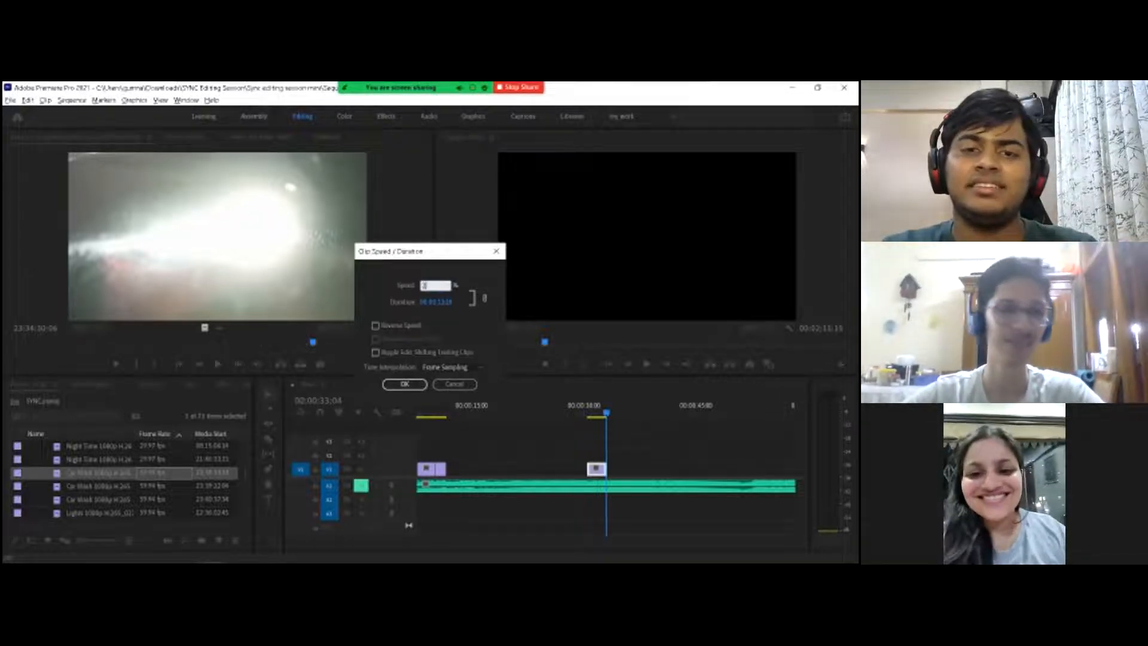
key(BackSpace)
text(00)
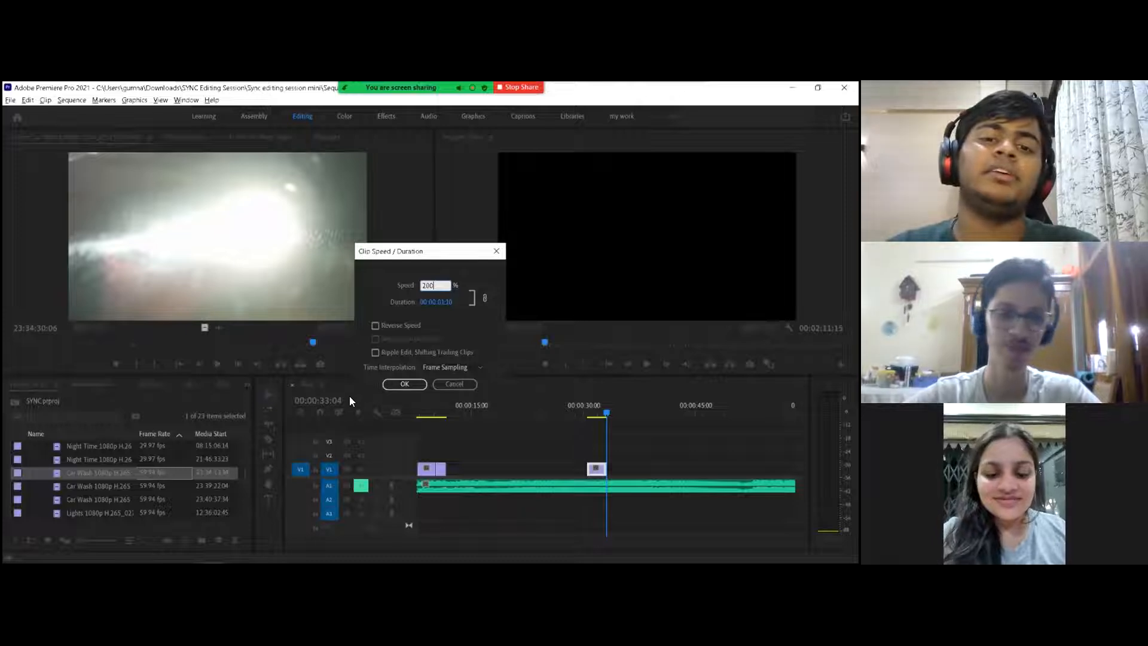
click(388, 387)
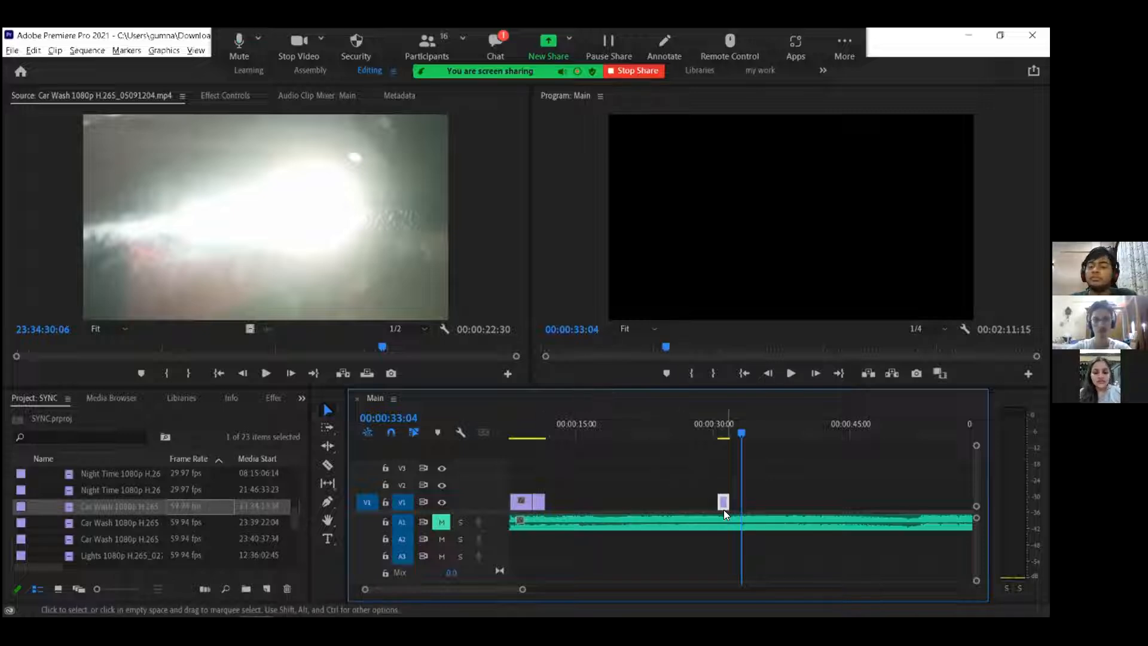
drag(721, 505, 551, 505)
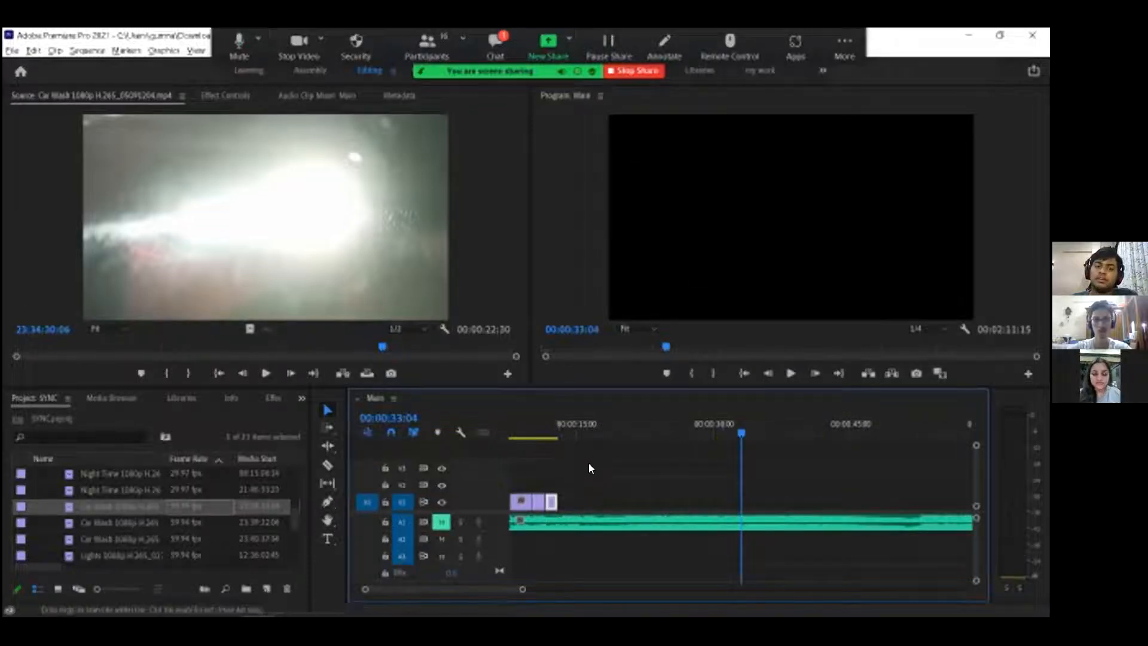
mouse_move(554, 426)
mouse_down()
mouse_move(544, 428)
mouse_move(555, 424)
mouse_up()
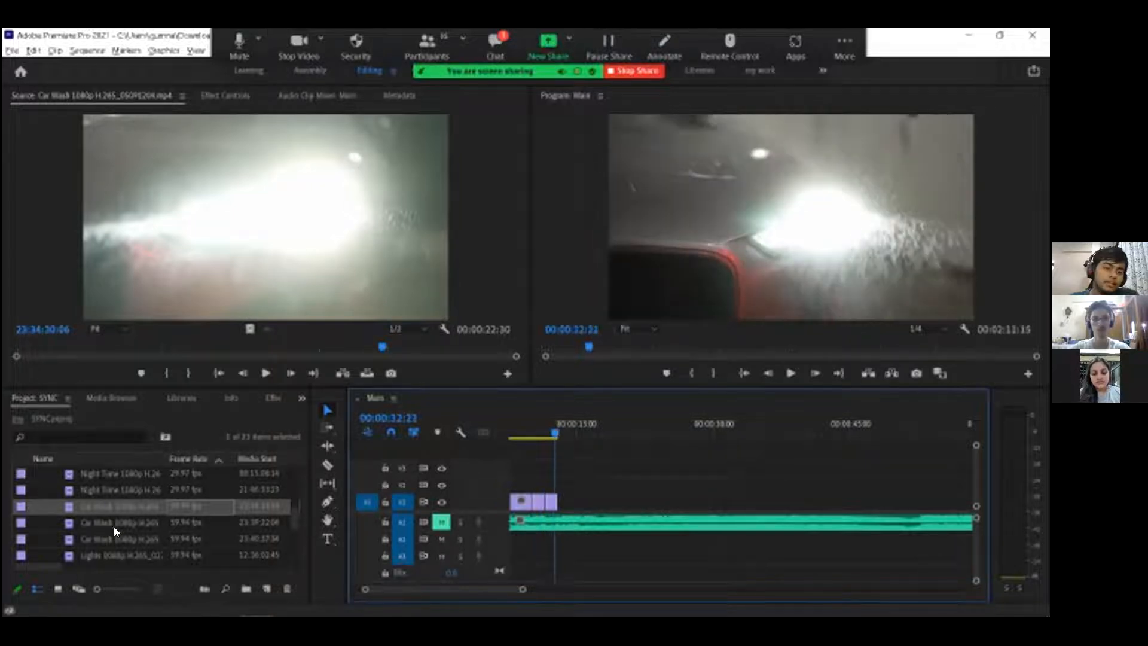
Step: Browse the project footage, open Car Wash clip 05114244 as the source and place it on V1 after the joined pieces
scroll(114, 507, down, 2)
scroll(113, 506, up, 3)
scroll(114, 506, down, 1)
scroll(113, 506, down, 2)
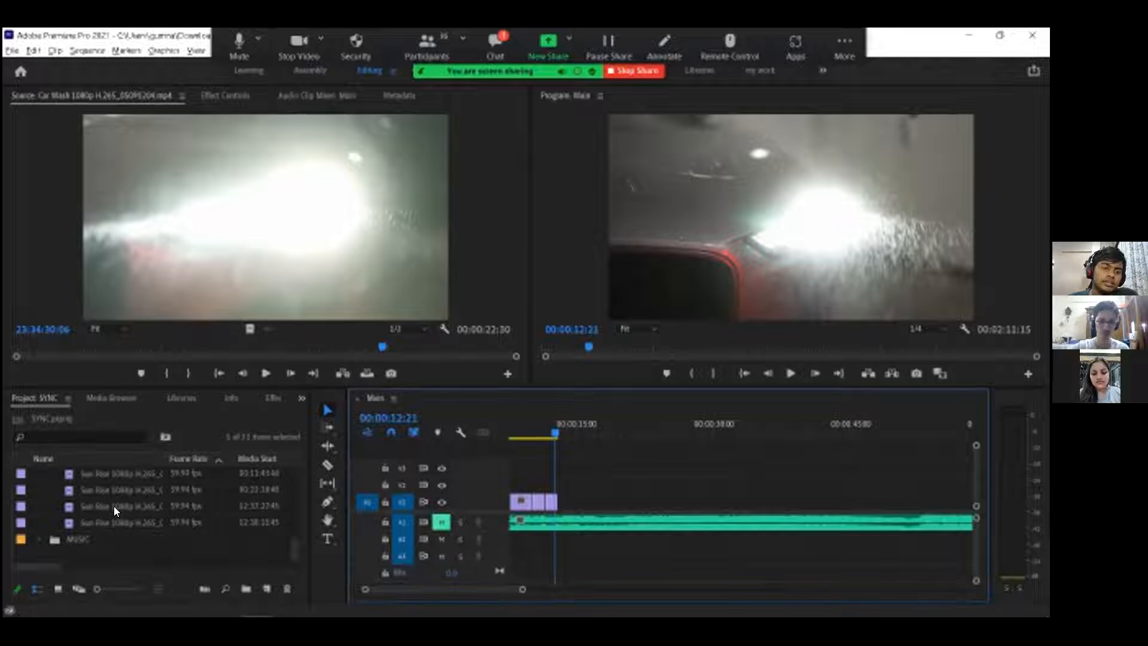
scroll(114, 506, up, 2)
scroll(114, 508, up, 5)
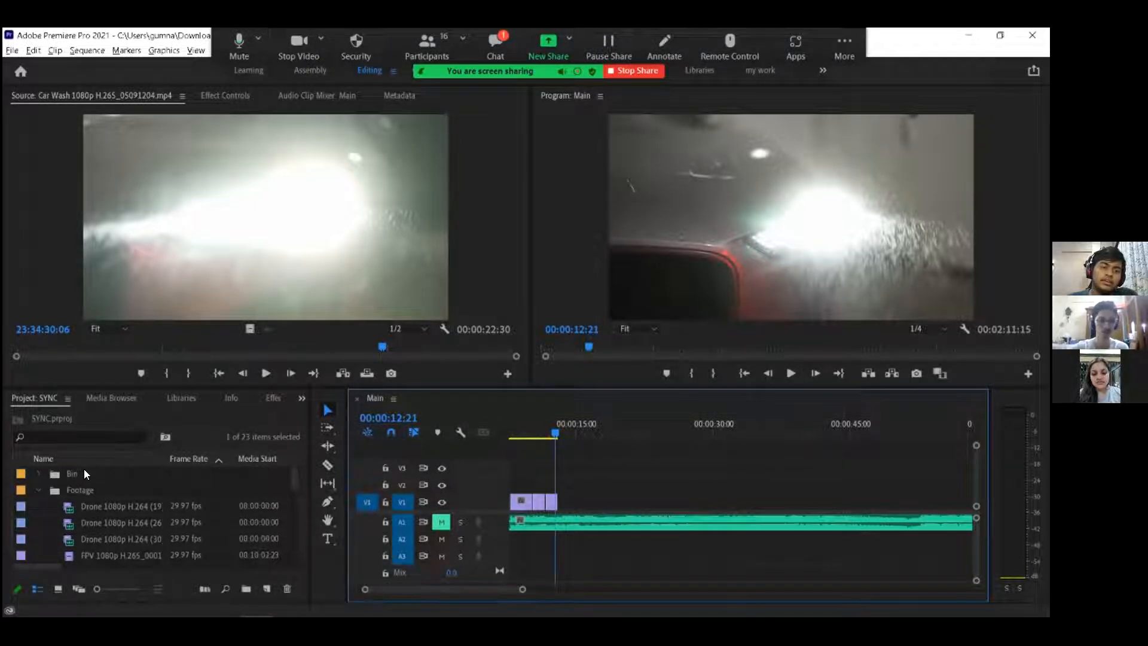
scroll(90, 513, down, 5)
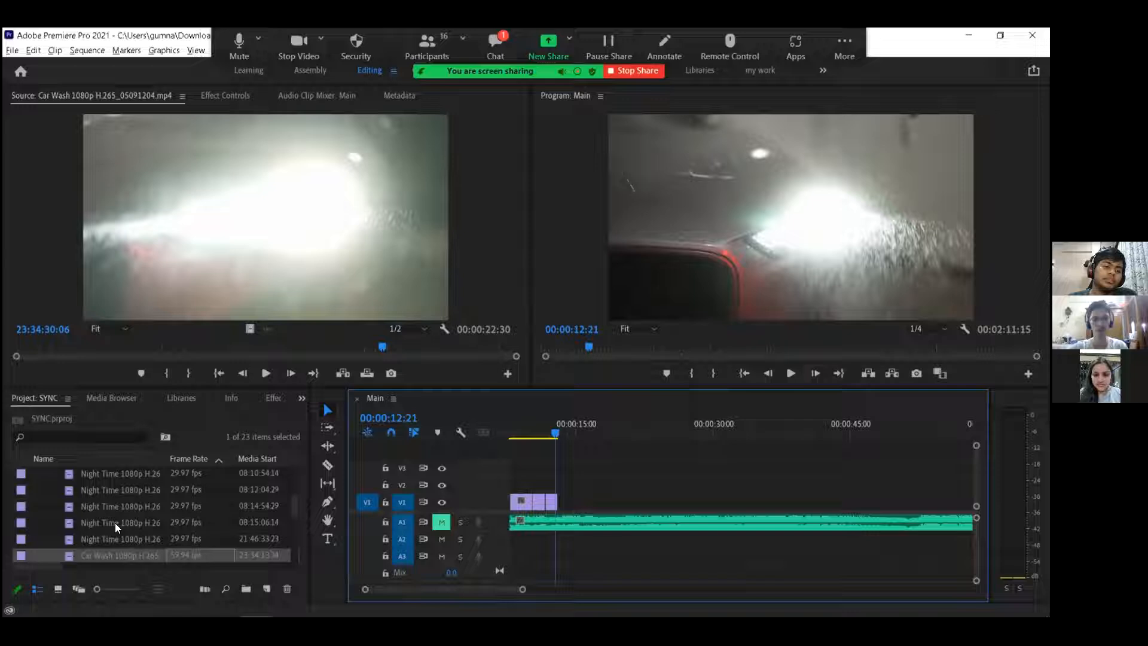
click(150, 527)
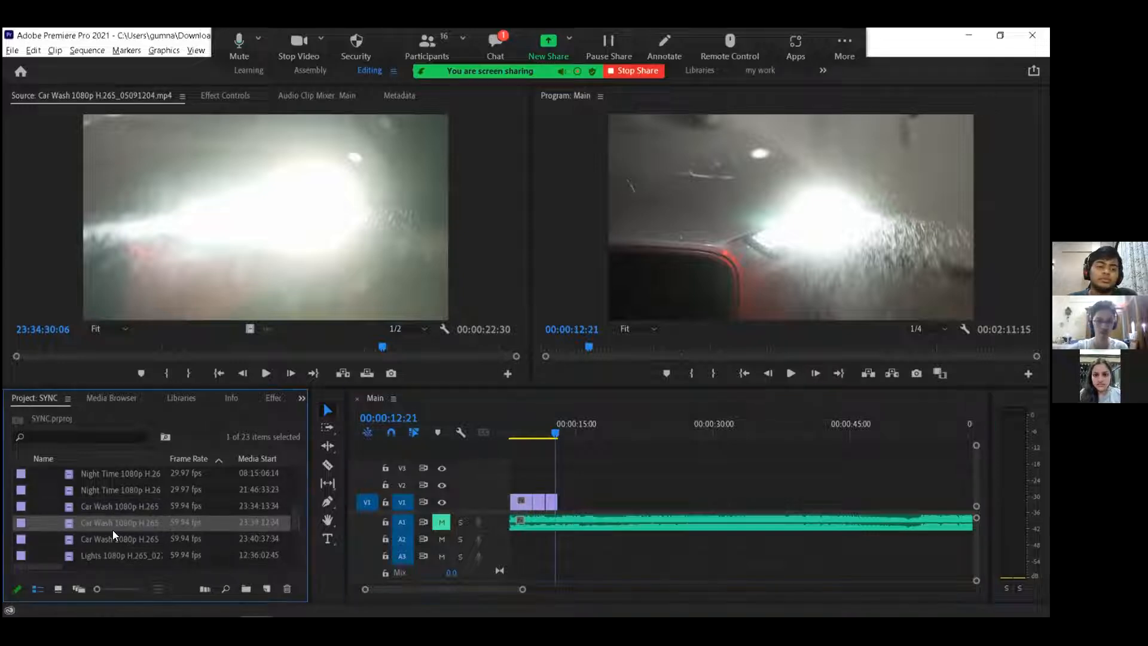
double_click(186, 540)
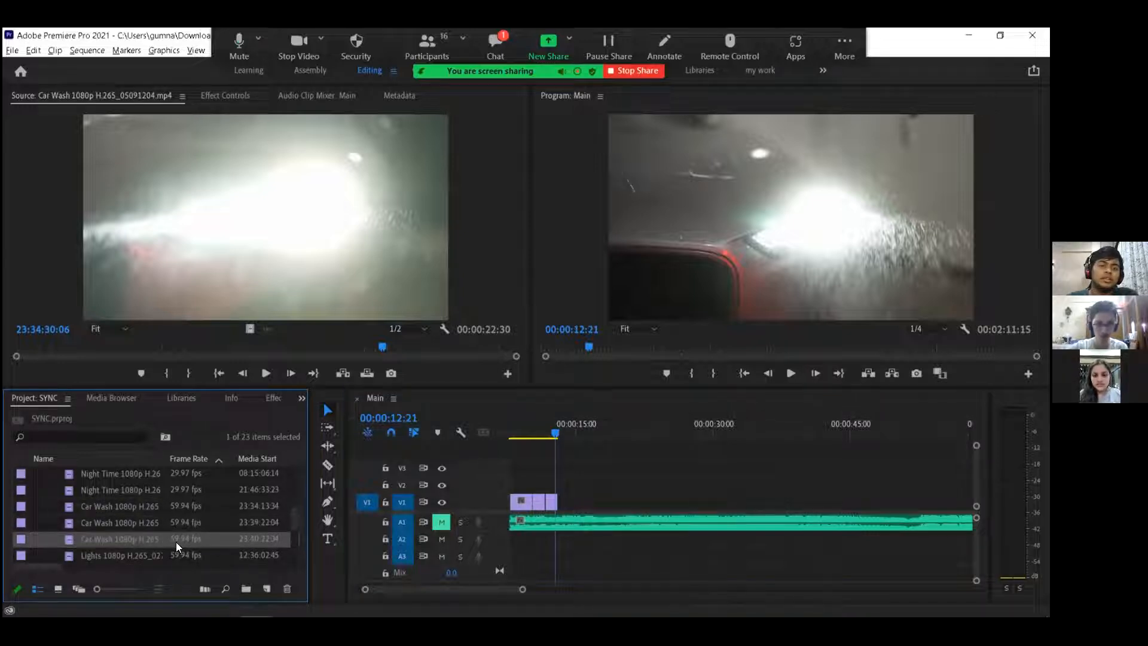
click(179, 540)
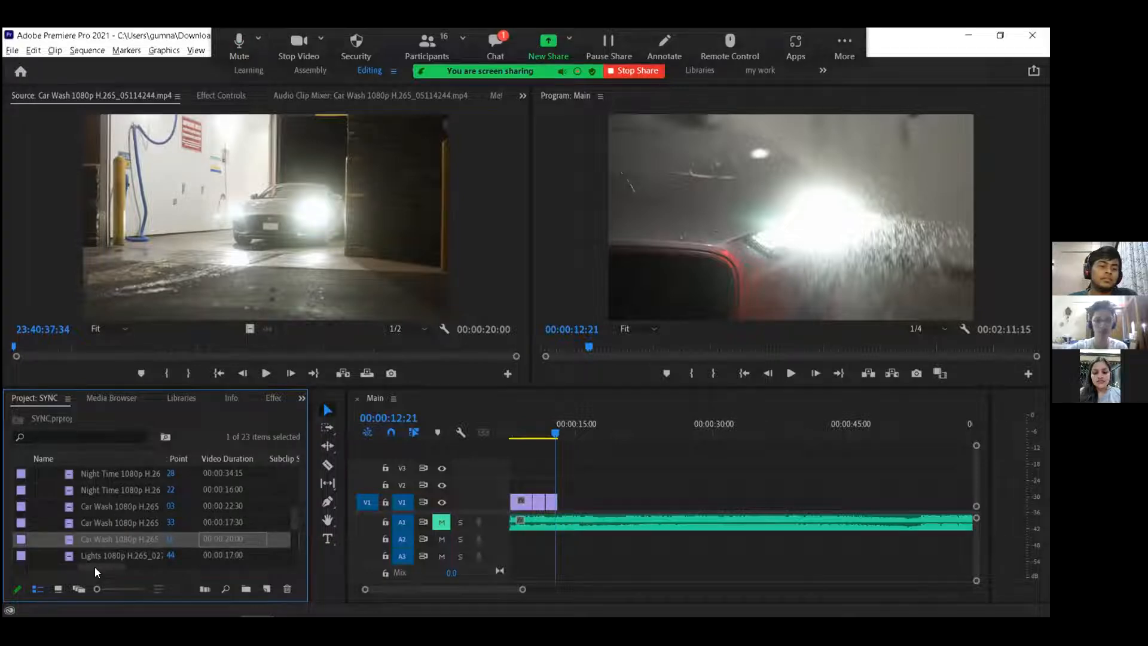
drag(123, 540, 582, 506)
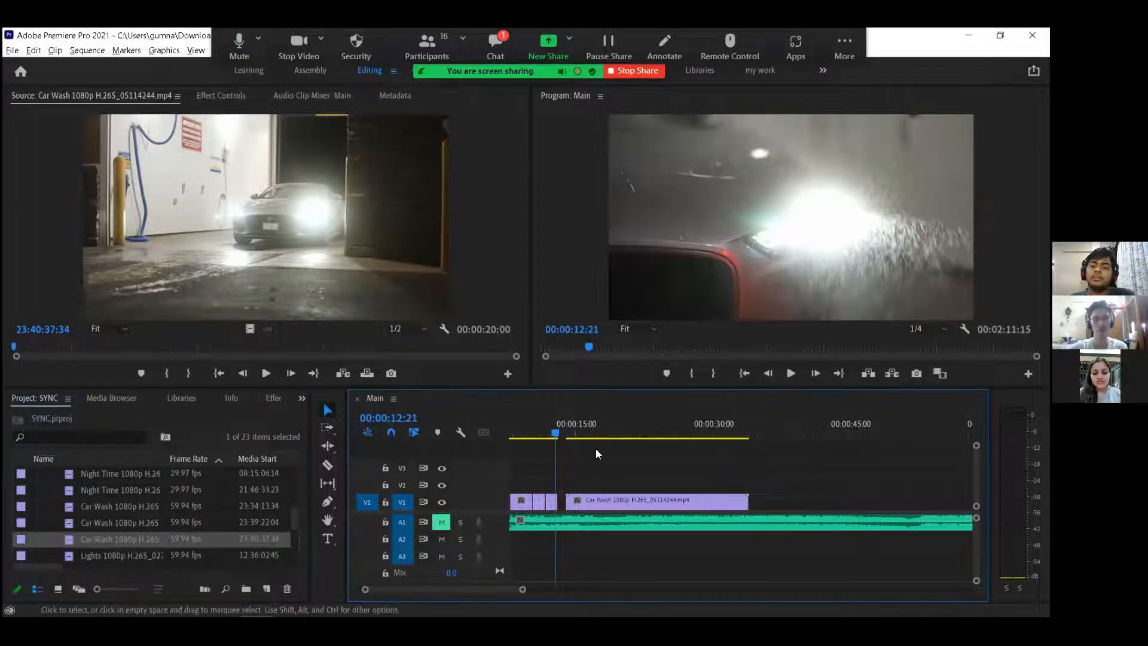
Step: Preview Car Wash clip 05114244 in the sequence, cut it at 00:00:18:25 and delete the part before the cut
drag(702, 418, 621, 416)
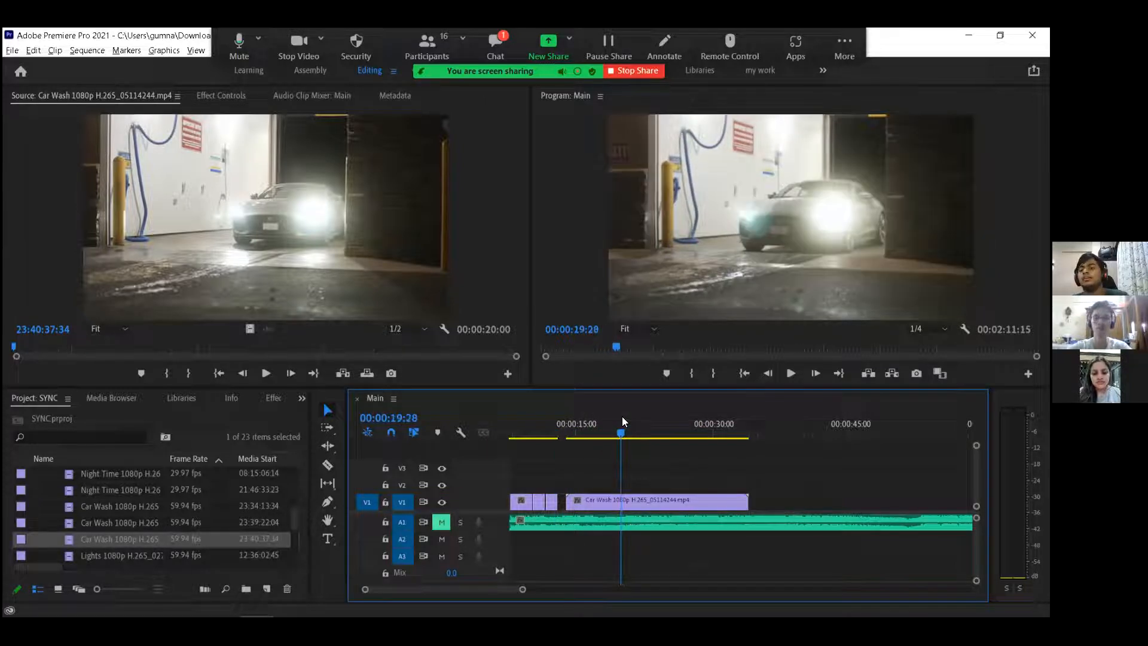
key(space)
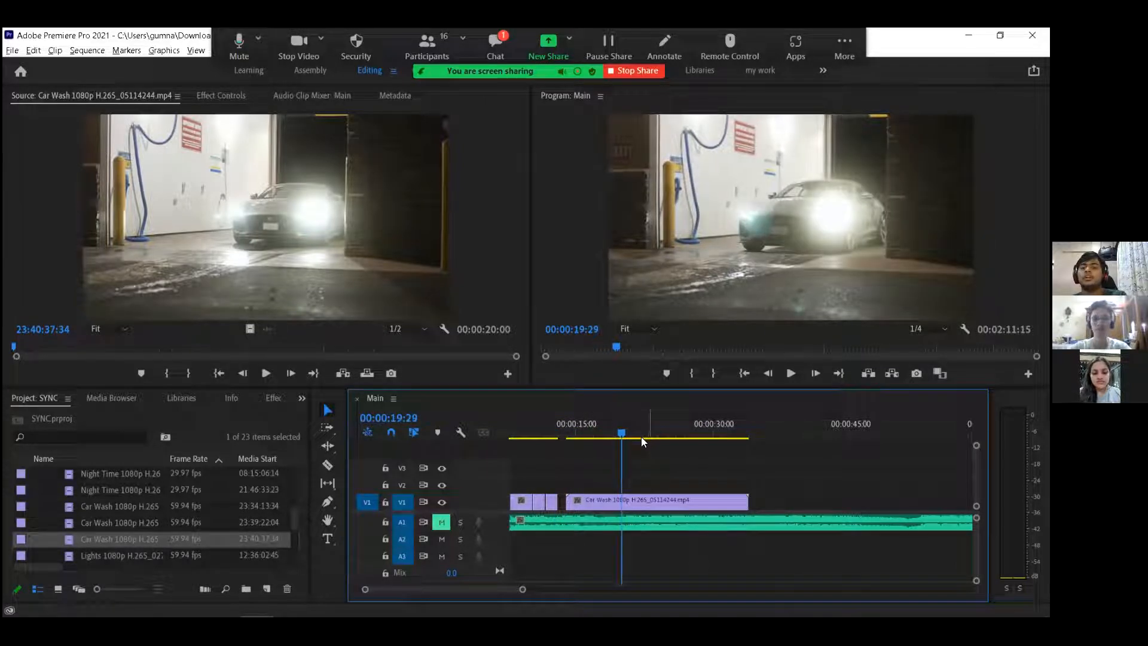
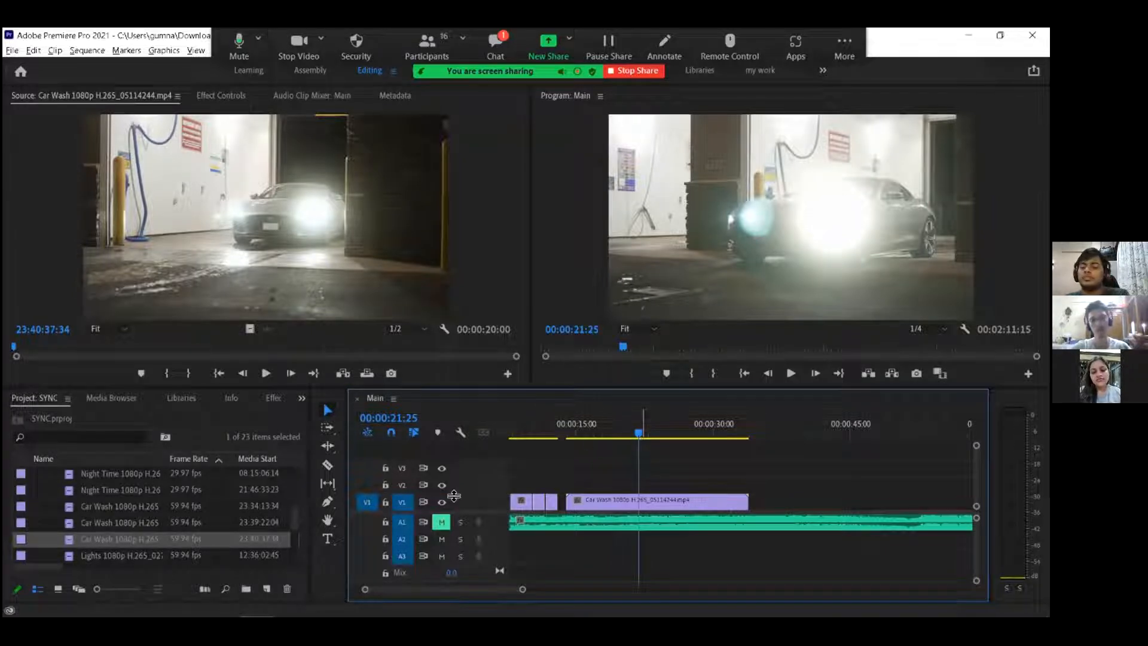
key(=)
drag(736, 430, 681, 418)
mouse_move(557, 400)
mouse_down()
mouse_move(544, 391)
mouse_move(562, 391)
mouse_up()
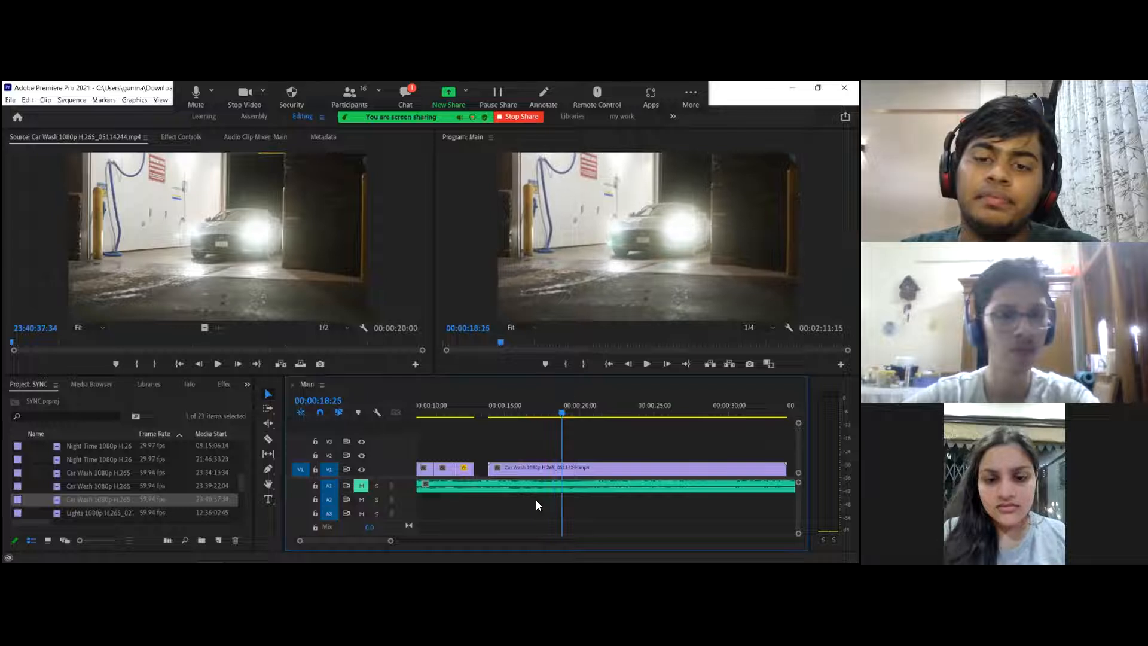
click(563, 469)
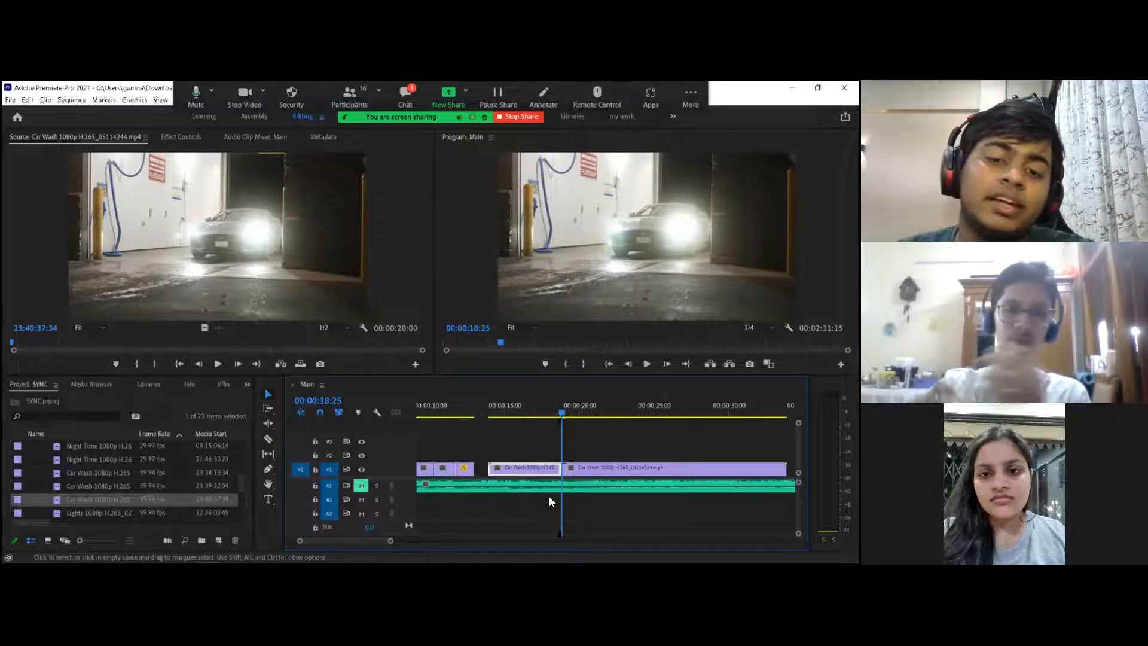
key(Delete)
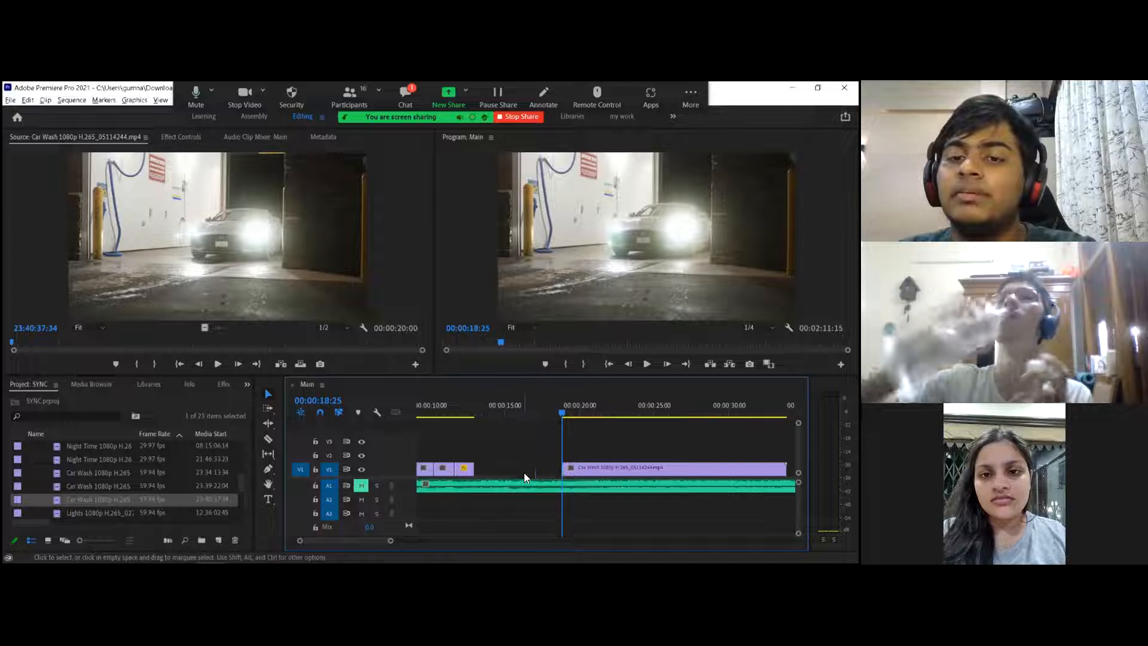
Step: Scrub the remaining Car Wash 05114244 piece, cut it at 00:00:26:26 and delete the part after the cut
click(586, 410)
drag(602, 410, 681, 412)
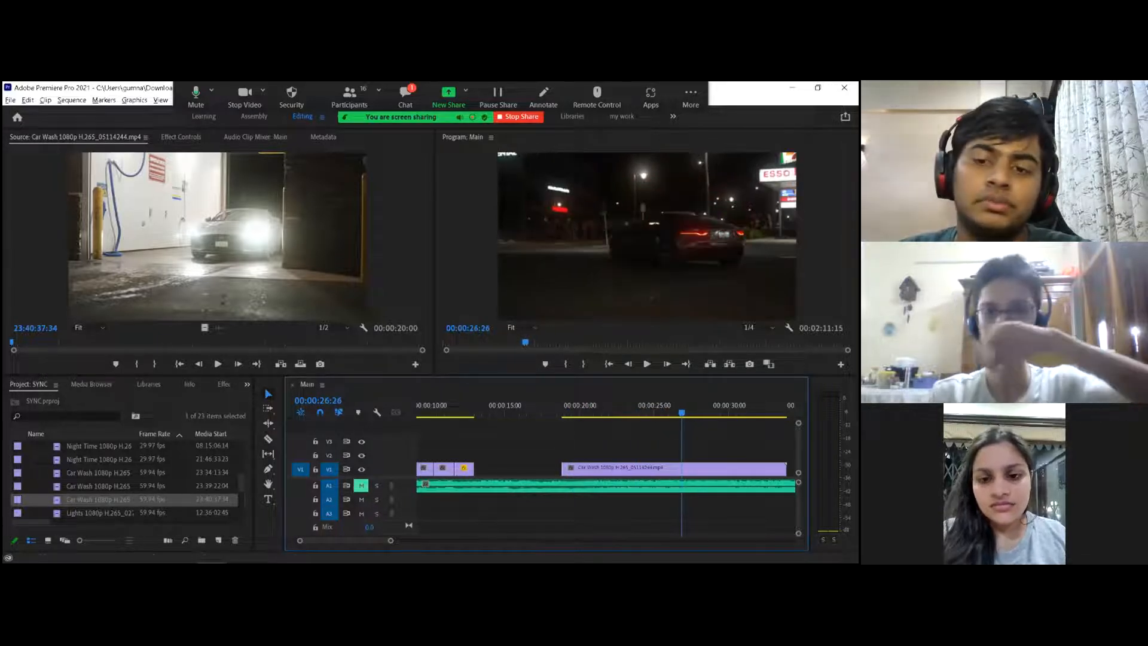
key(c)
click(682, 468)
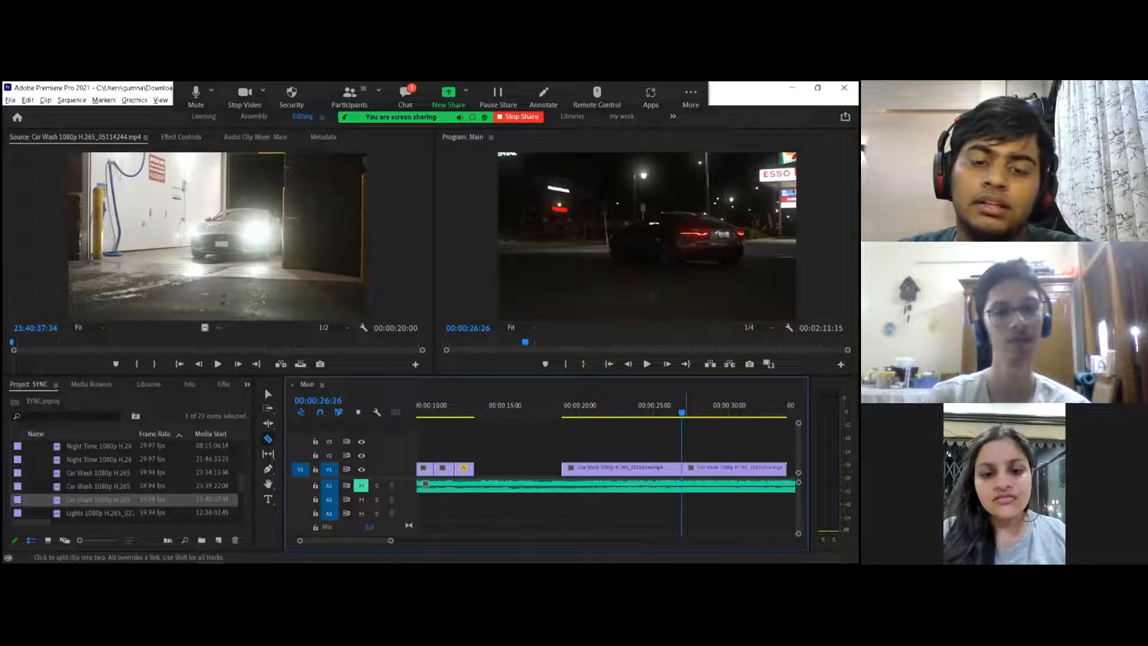
key(v)
click(735, 467)
key(Delete)
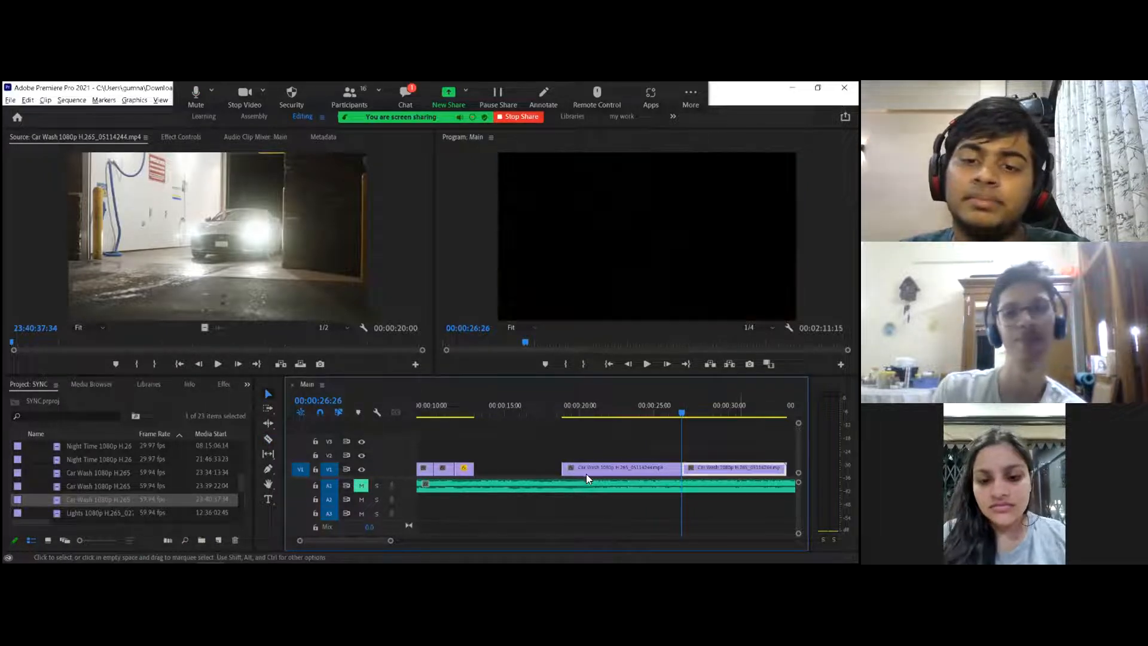
Step: Set the trimmed Car Wash 05114244 piece's speed to 200% and move it directly against the end of the joined pieces on V1
click(597, 468)
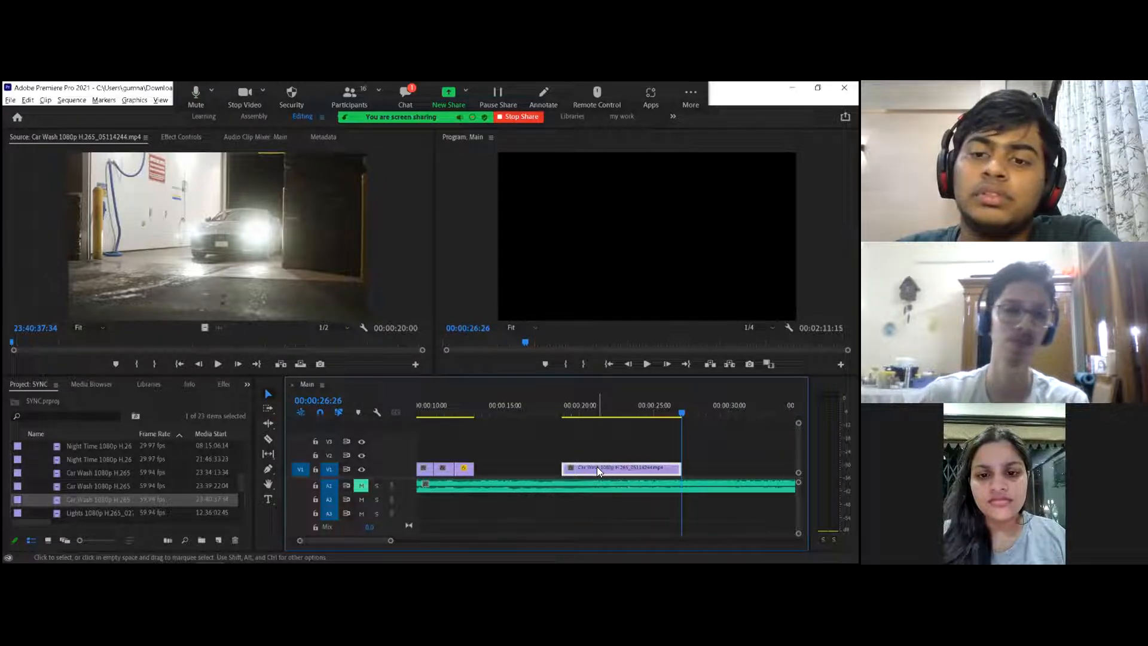
right_click(597, 467)
click(577, 446)
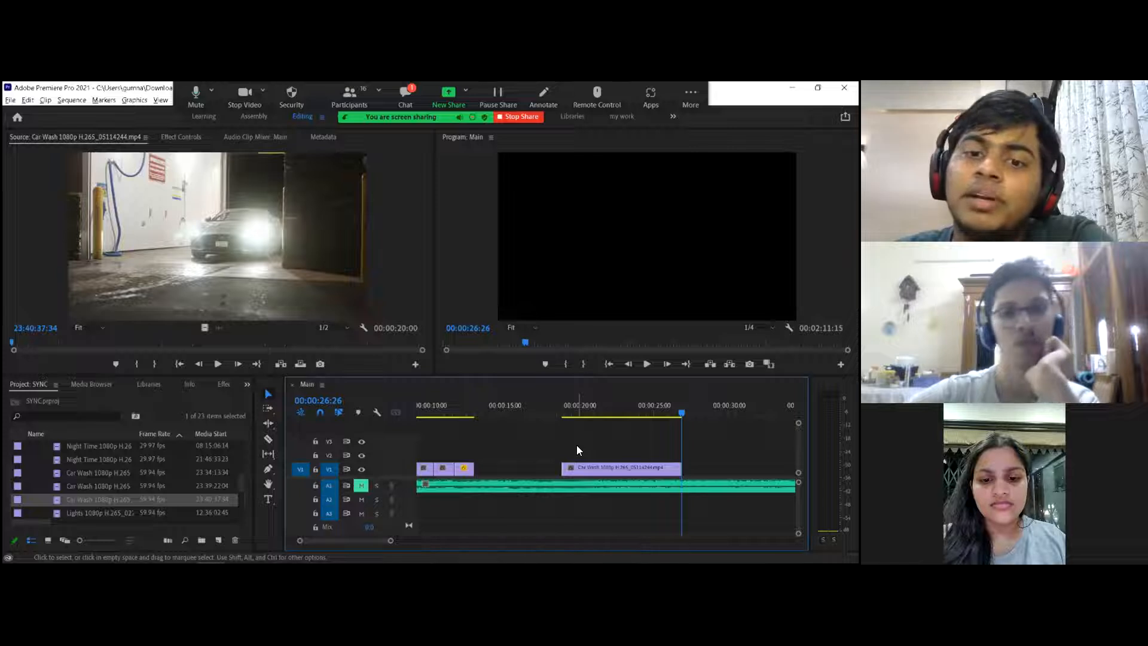
right_click(619, 467)
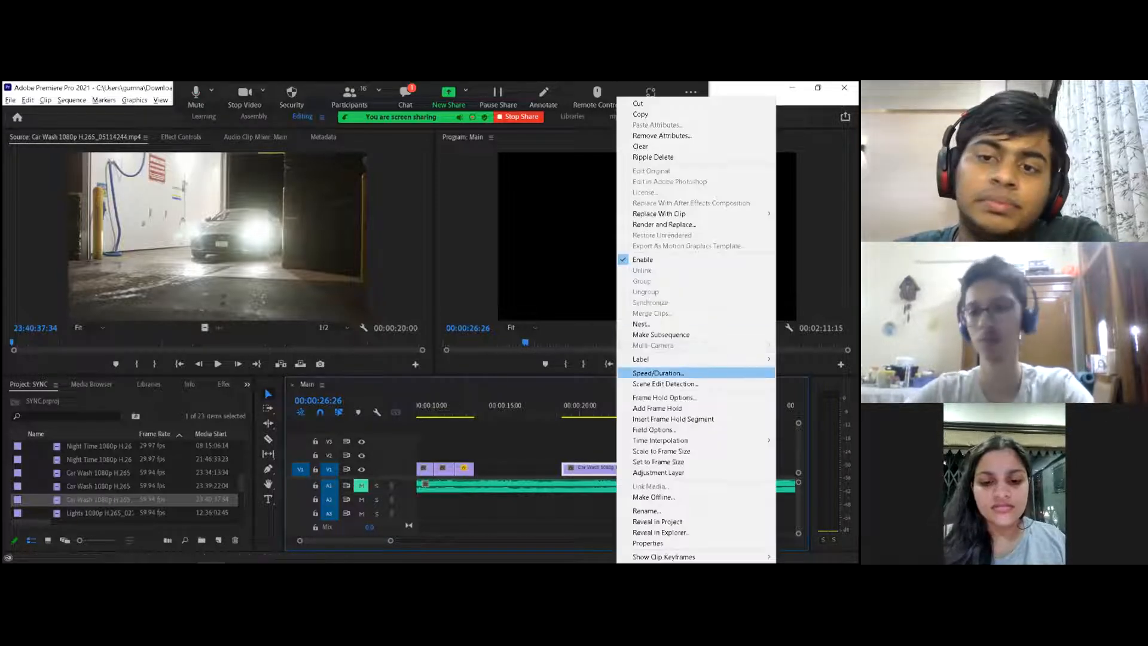
click(658, 373)
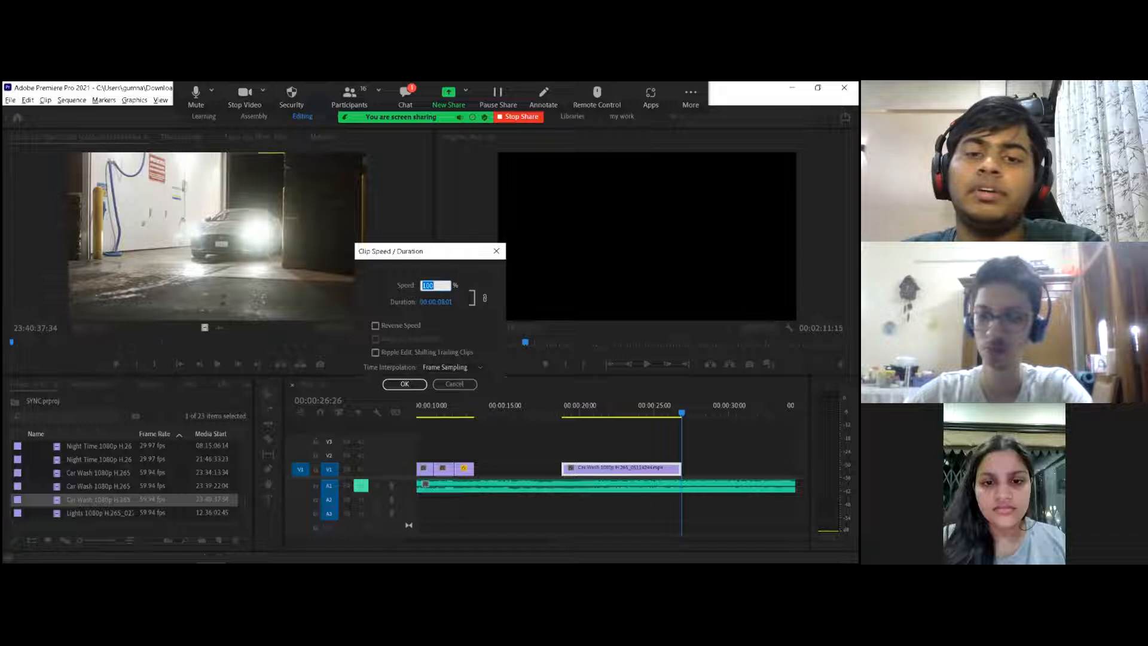
text(20)
click(409, 386)
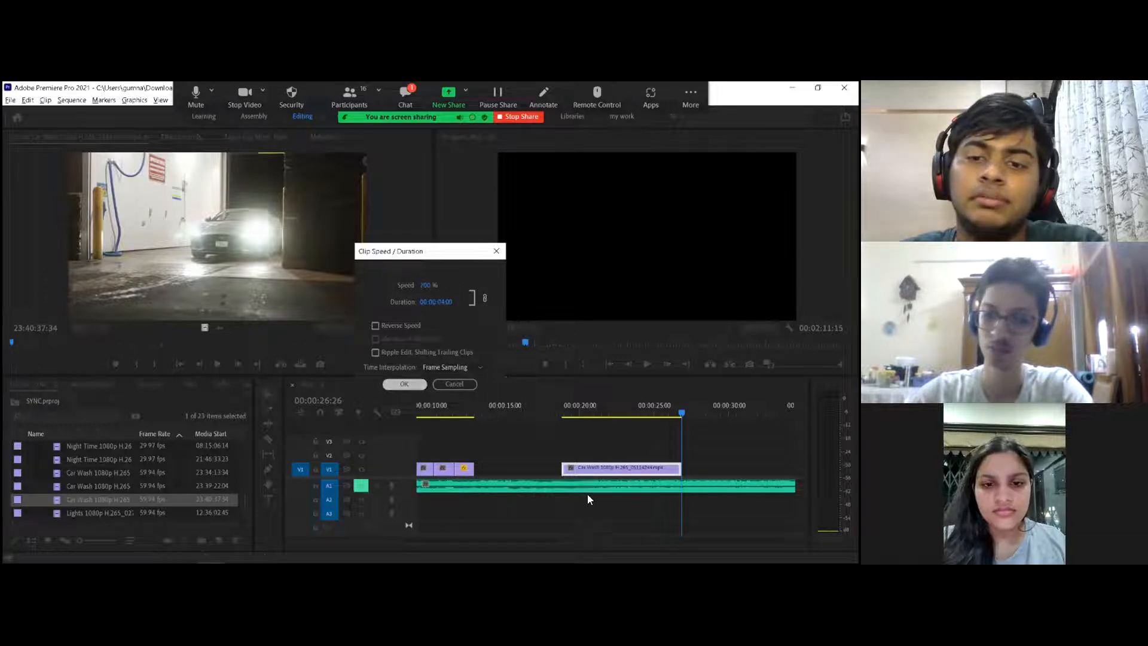
drag(586, 468, 528, 409)
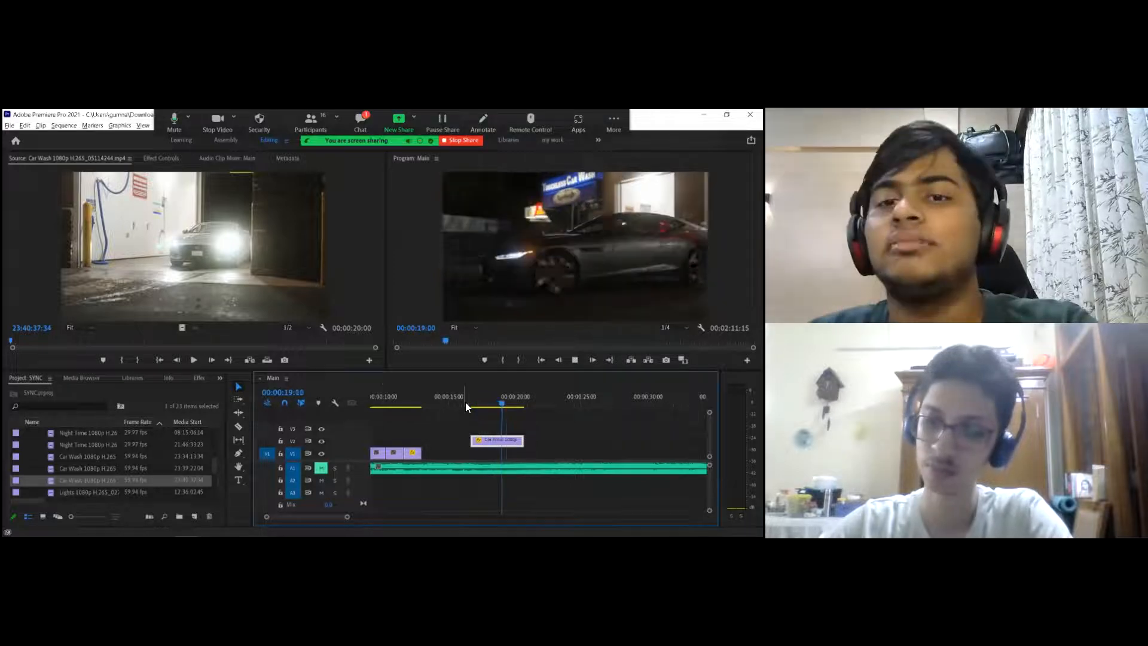
drag(481, 441, 447, 453)
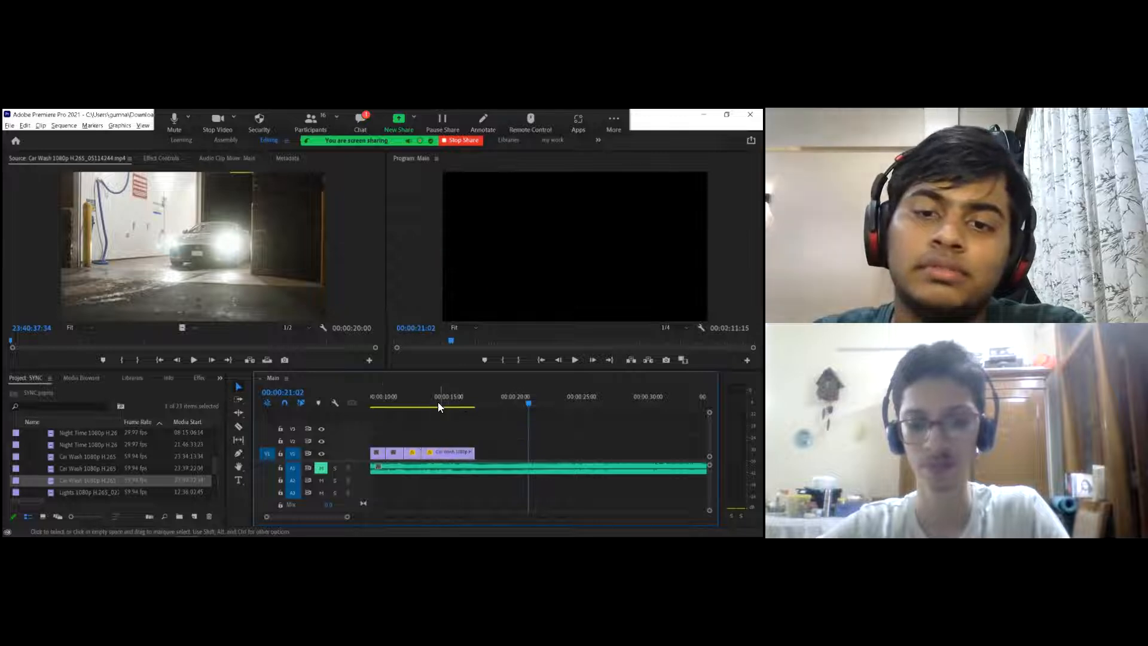
Step: Play back the last joined pieces through the end of the Car Wash 05114244 piece and save the project
drag(436, 399, 409, 413)
key(space)
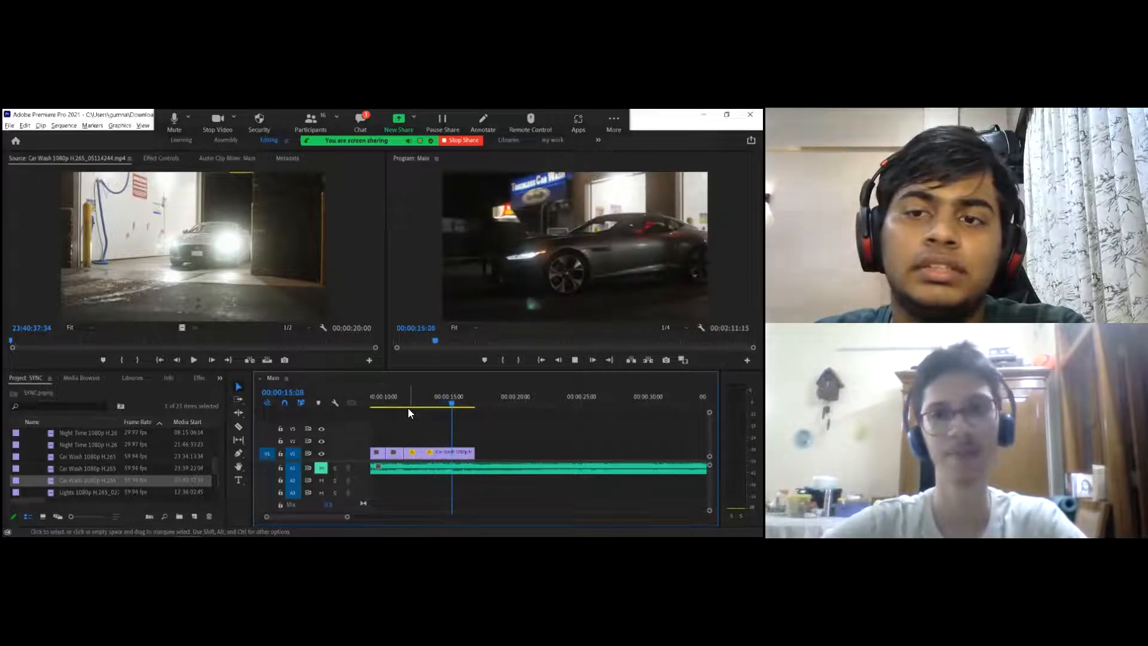
key(space)
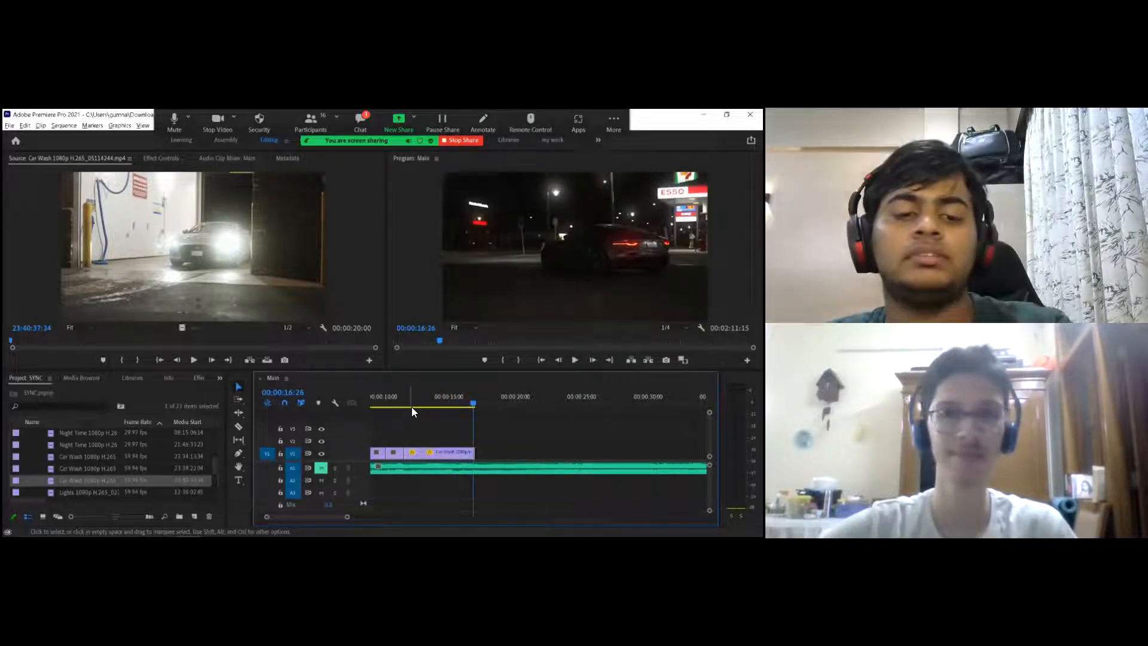
key(ctrl+s)
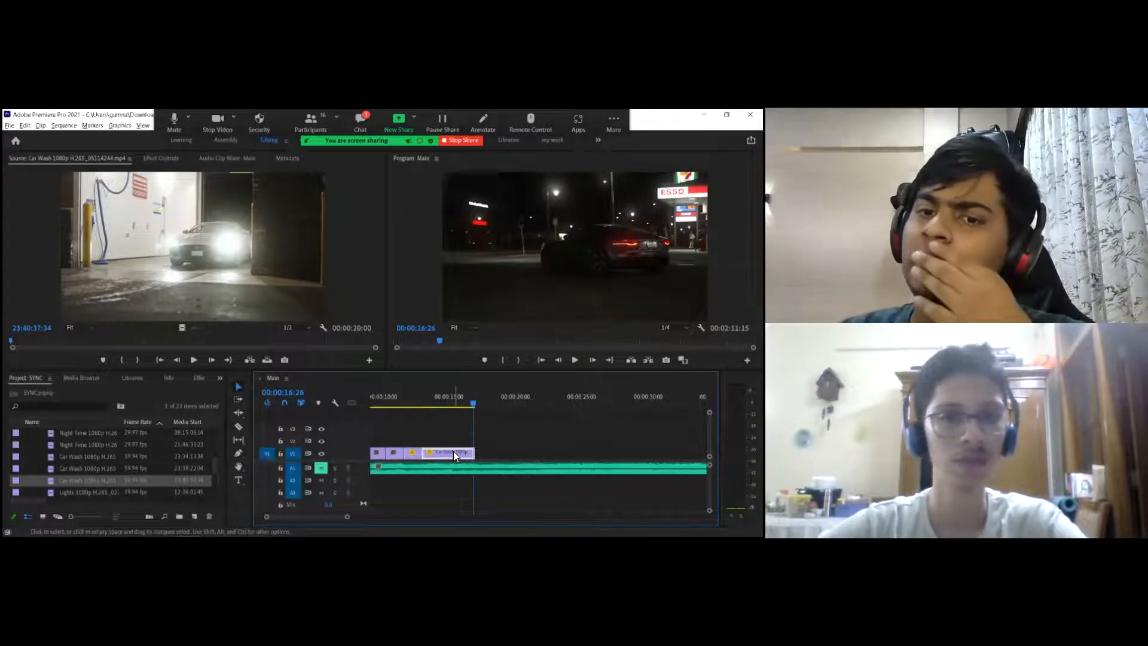
Step: Select the first Car Wash clip on V1 and scrub through the joined pieces up to 00:00:10:28
drag(326, 515, 277, 515)
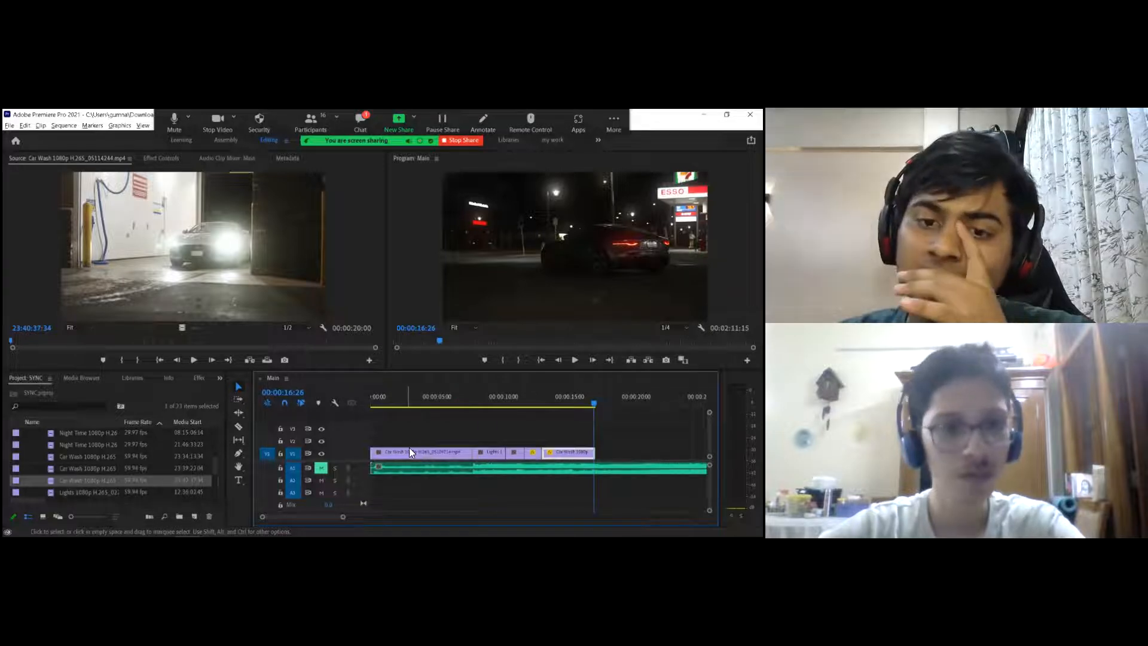
click(415, 452)
click(416, 398)
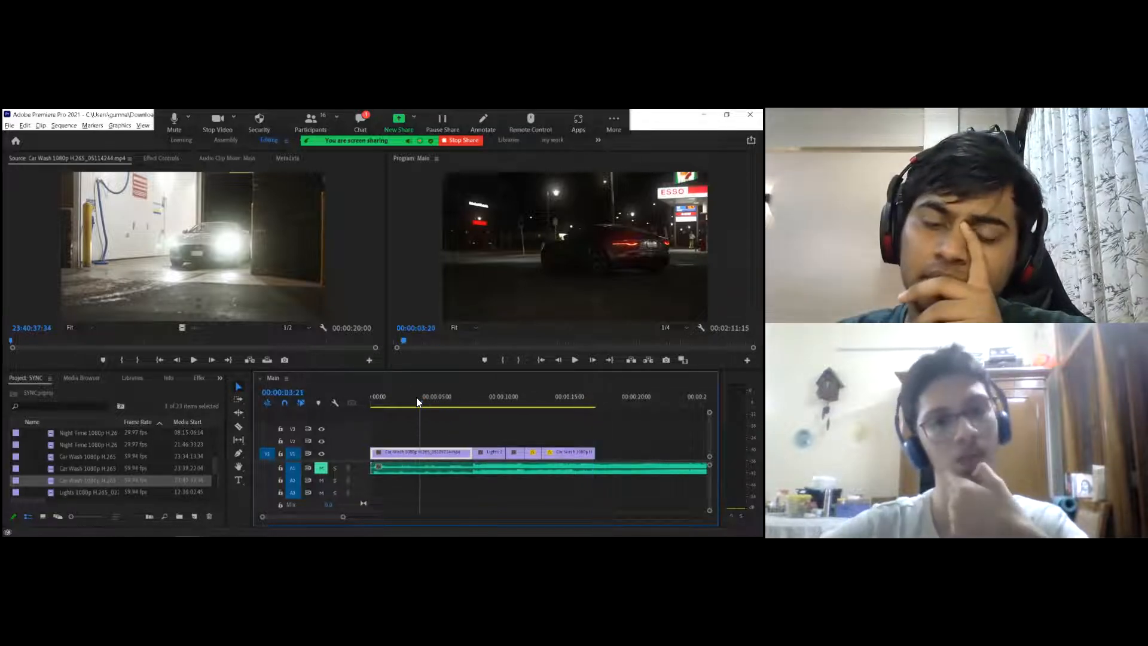
drag(419, 398, 514, 400)
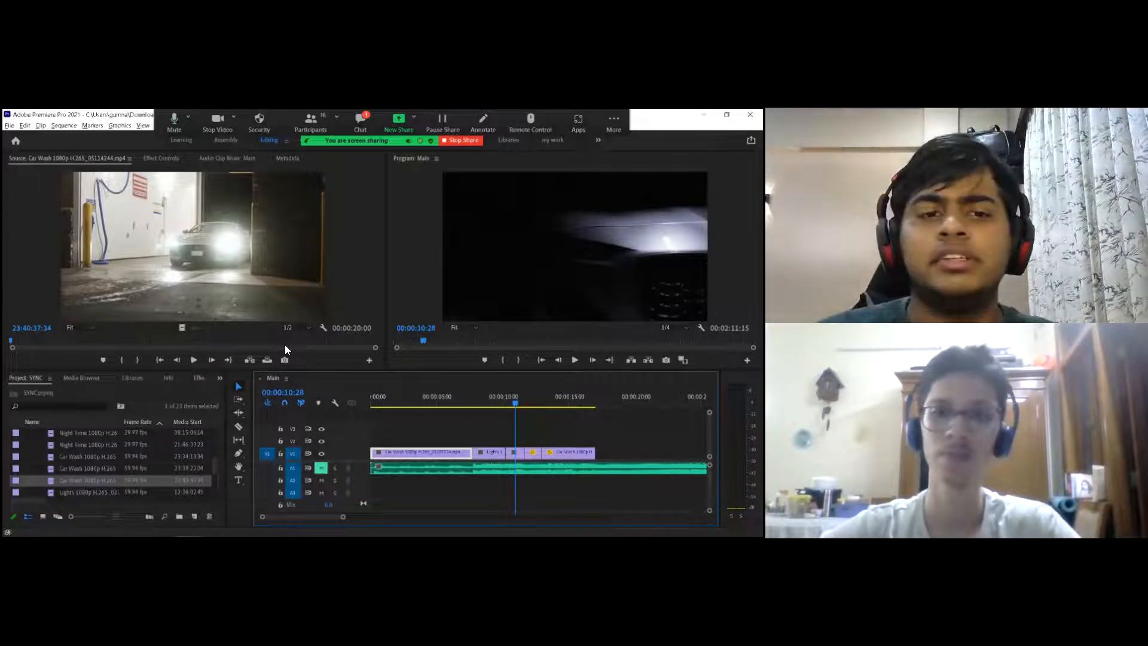
Step: Show the effects library and begin a search in it
click(220, 378)
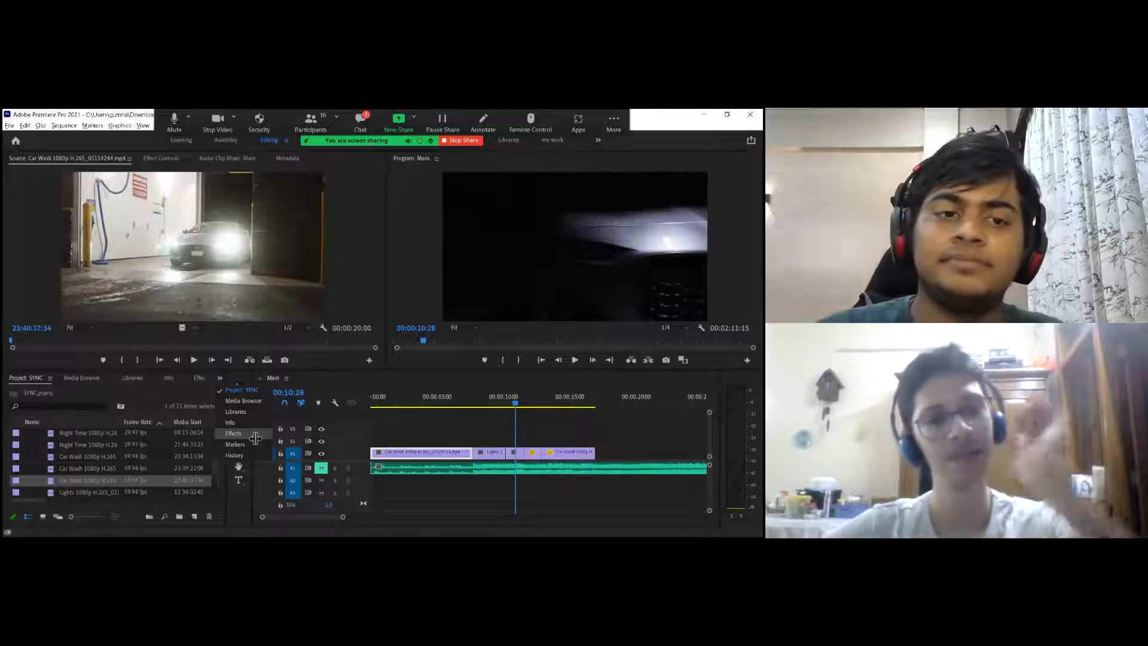
click(255, 436)
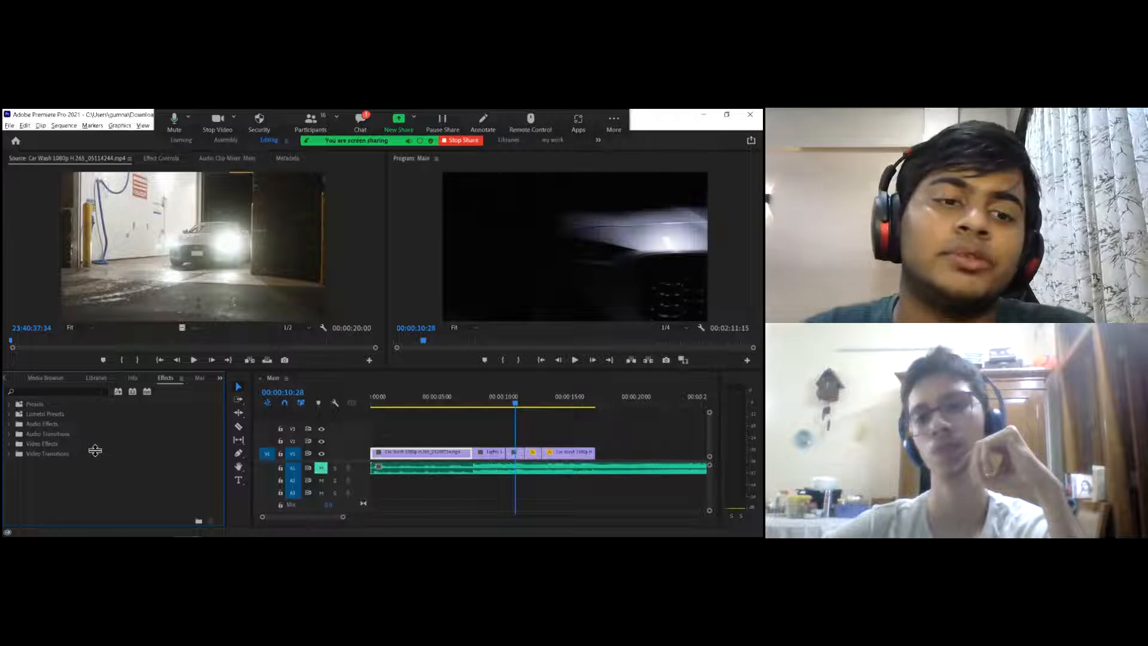
click(50, 395)
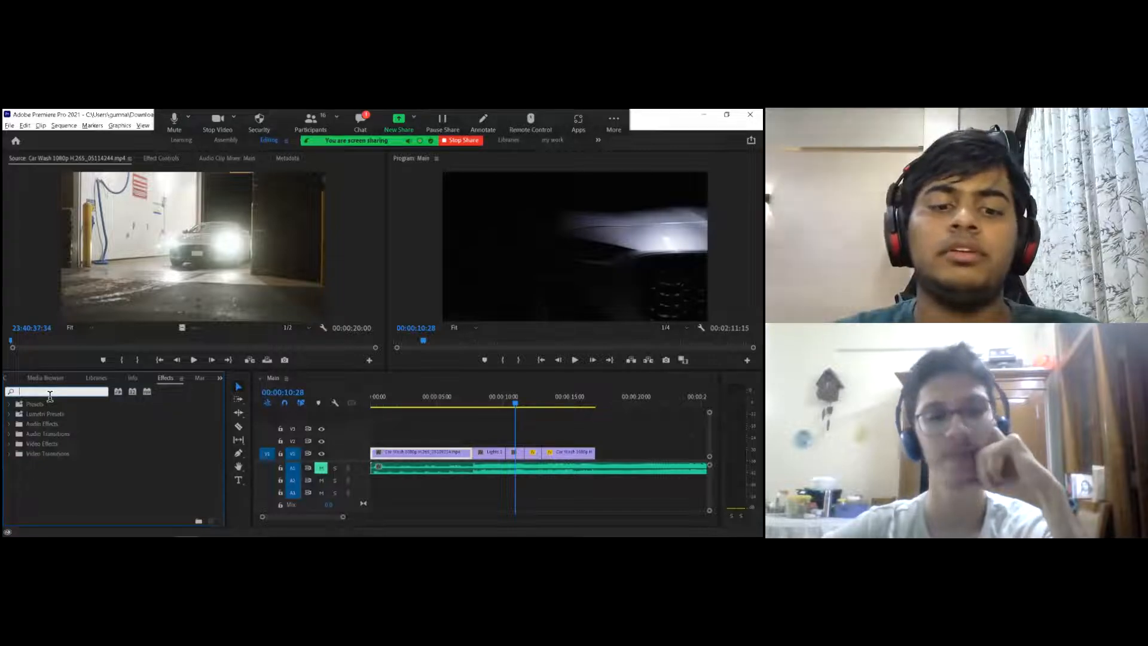
key(Tab)
key(a)
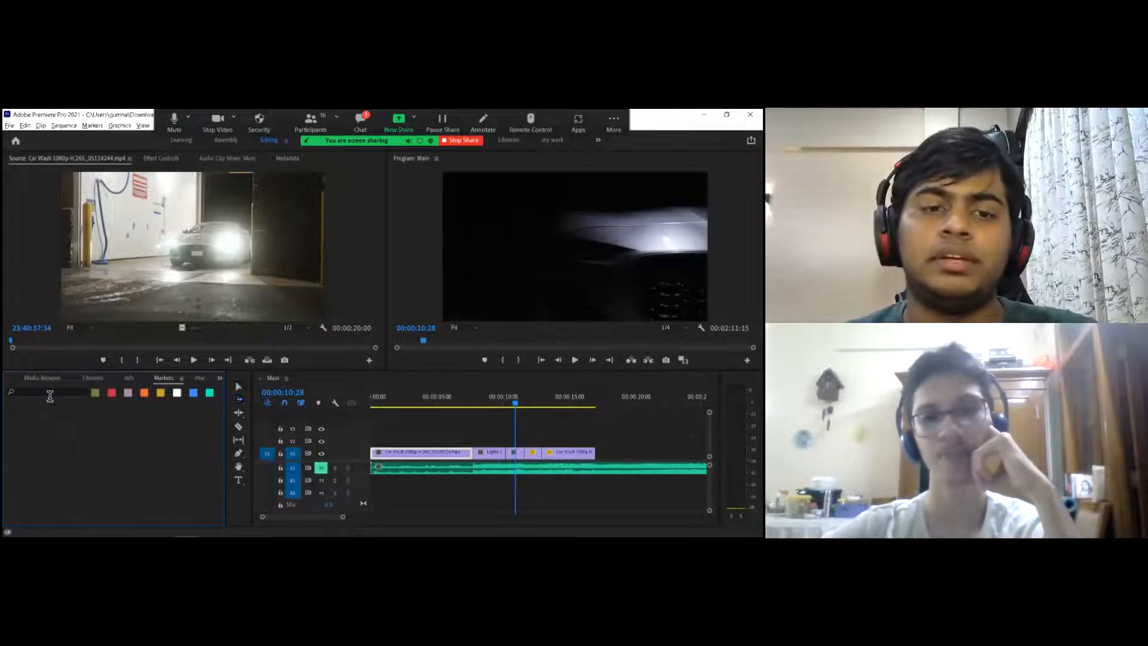
Step: Search the effects for "warp" and apply Warp Stabilizer to the first Car Wash clip in the Main sequence
click(218, 378)
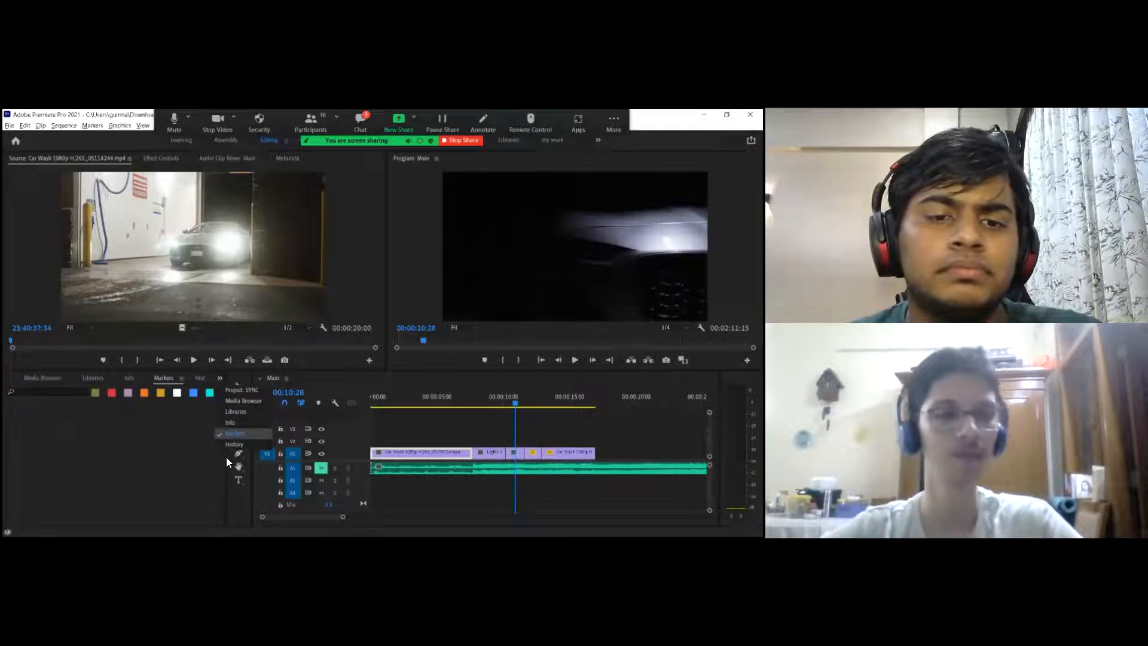
click(179, 457)
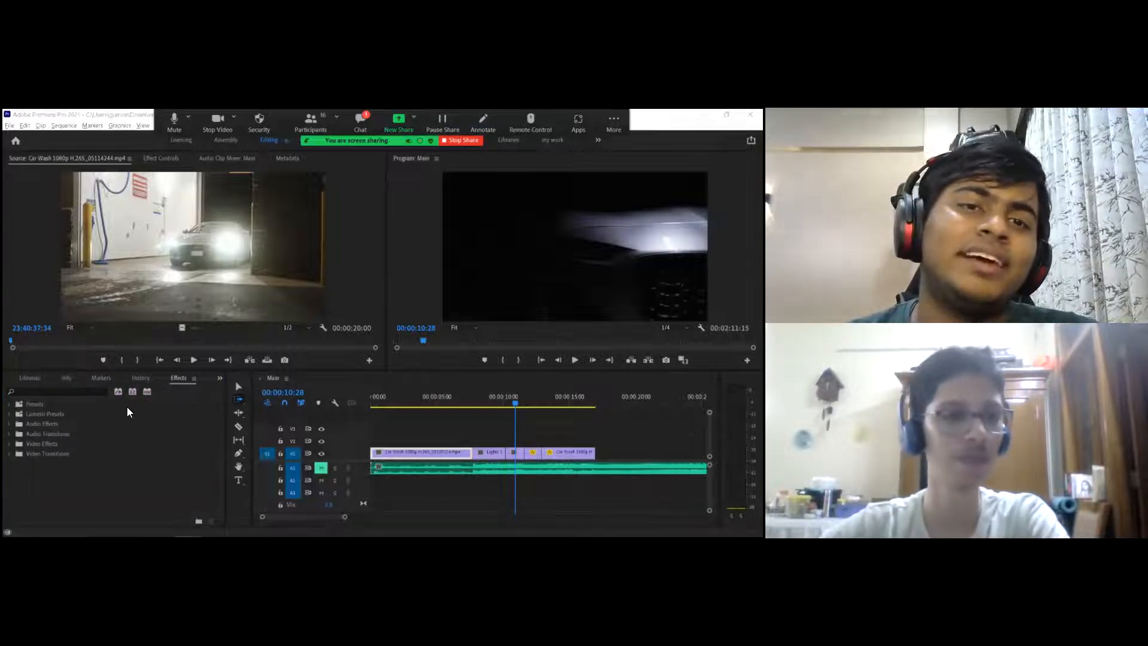
click(84, 397)
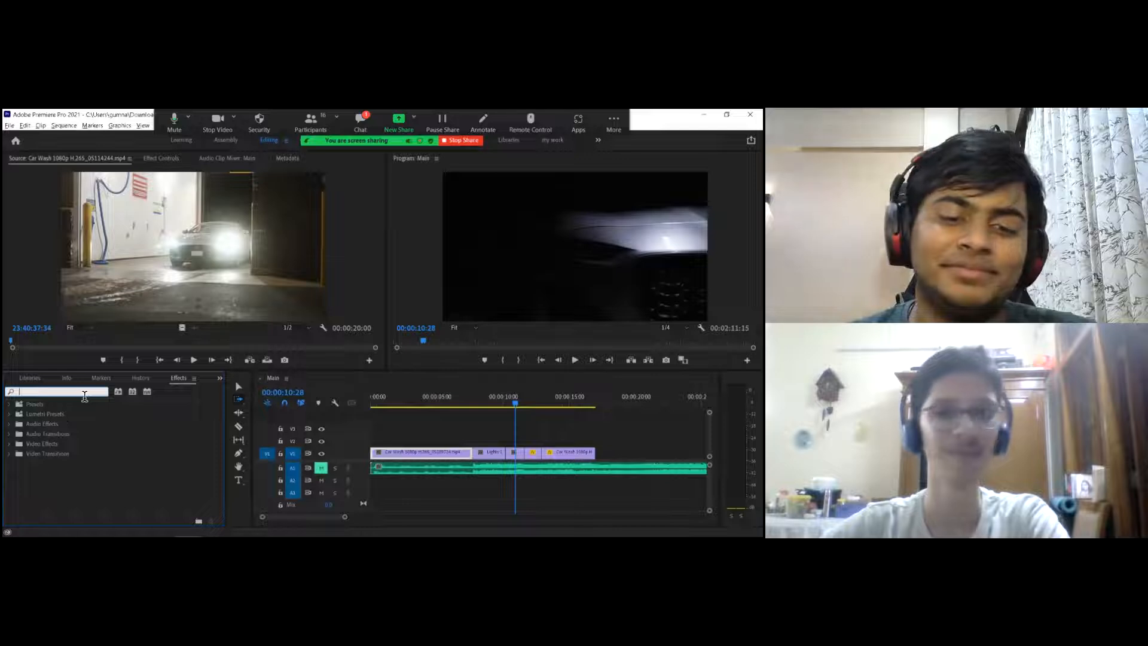
text(wa)
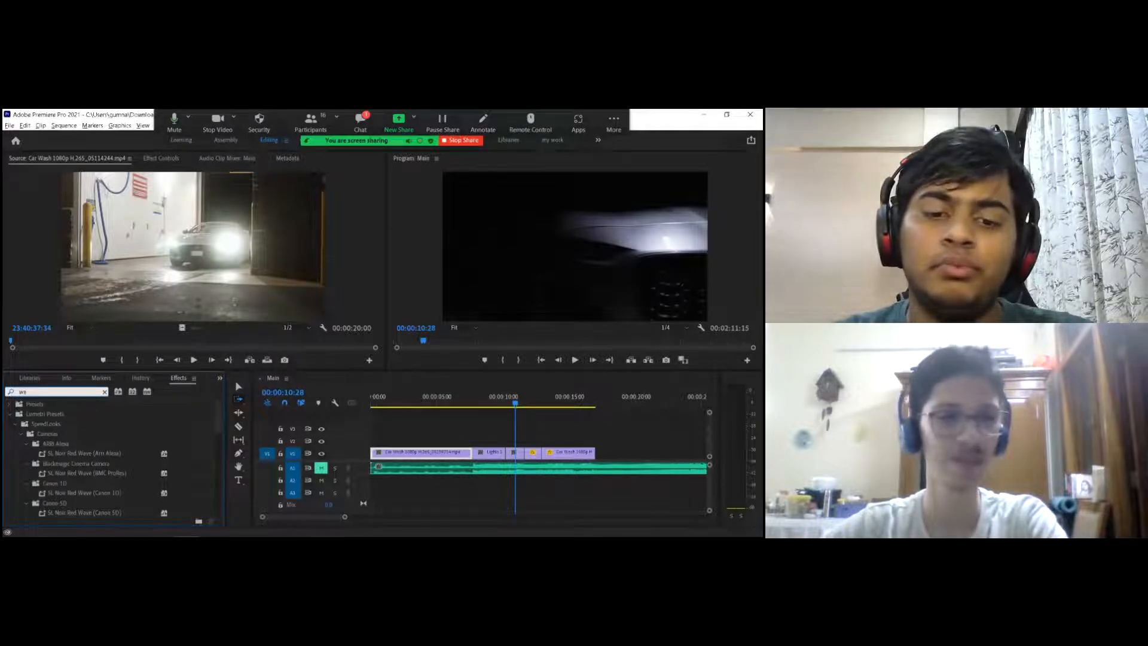
text(rp)
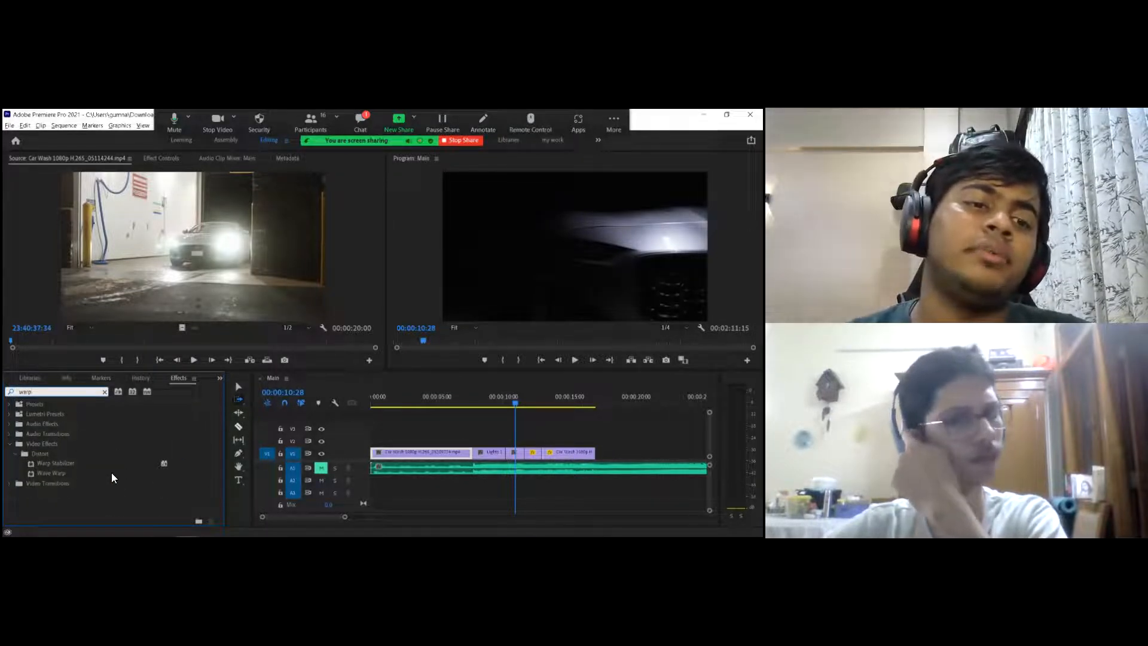
click(71, 462)
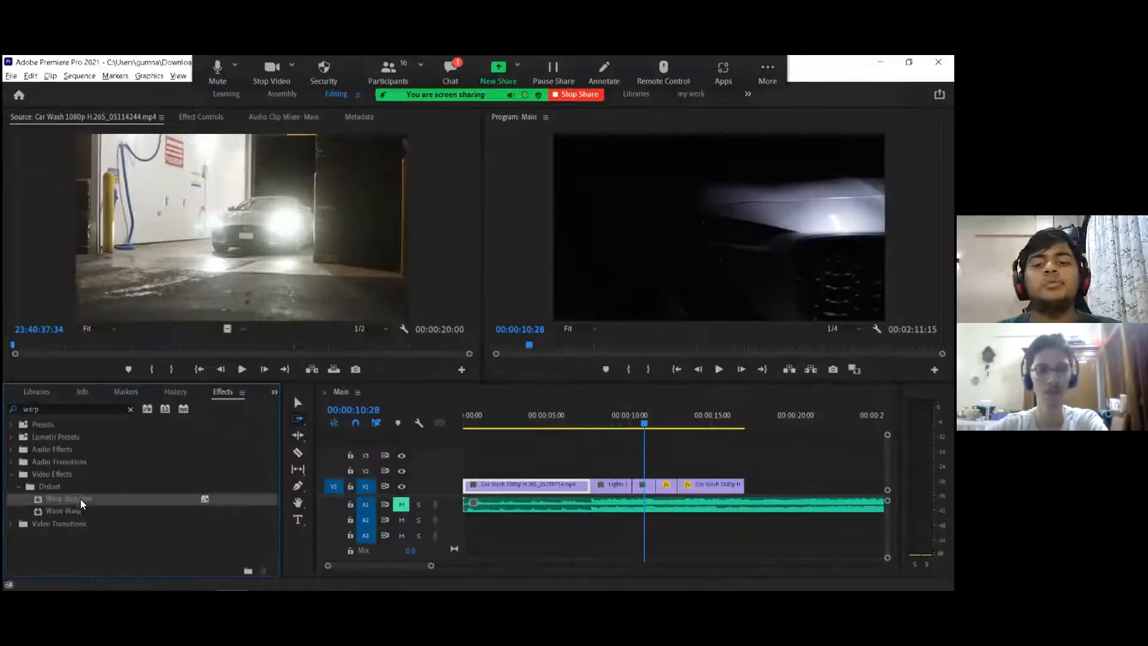
drag(75, 498, 525, 483)
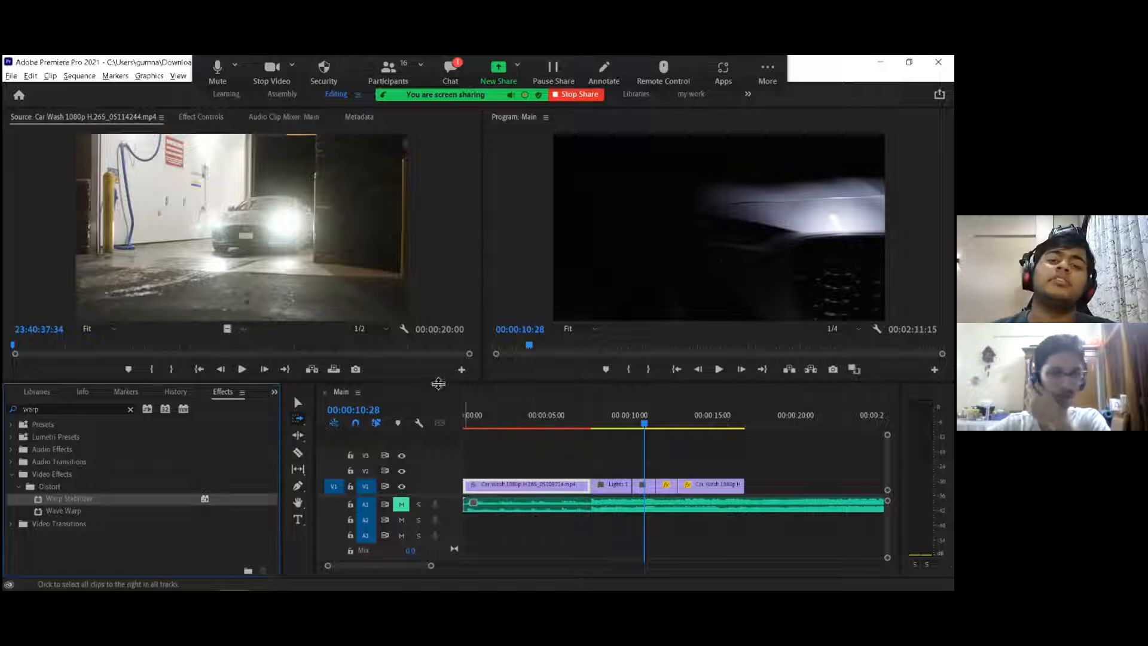
Step: Play the first clip from about 00:00:03:02, and examine its Motion, Opacity and Warp Stabilizer settings
click(514, 422)
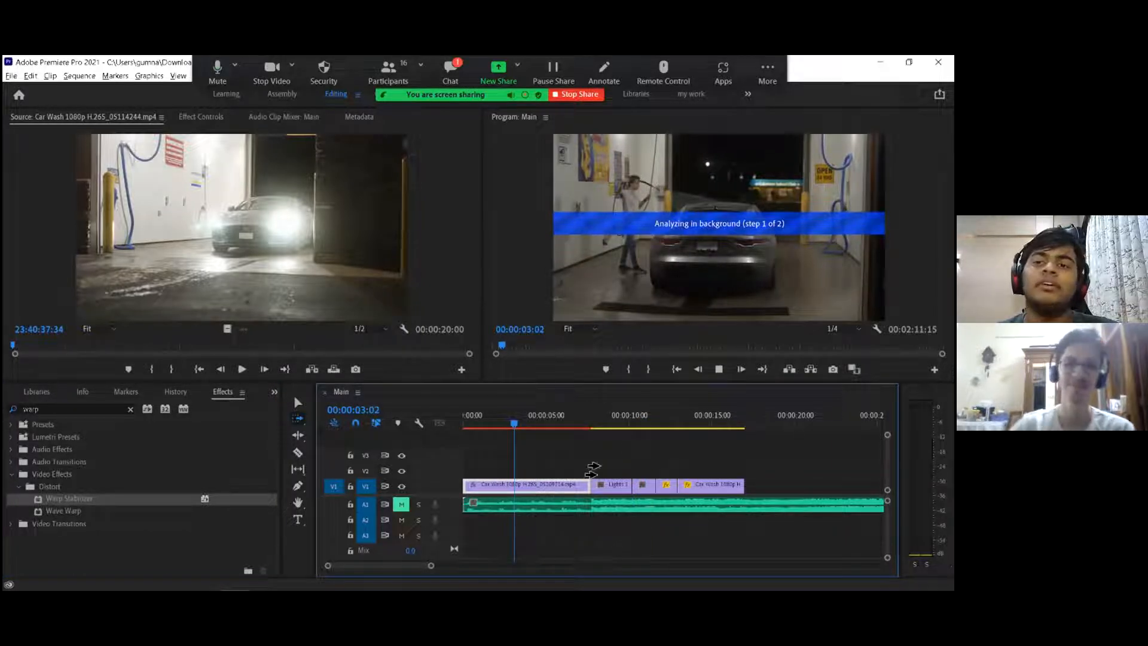
key(space)
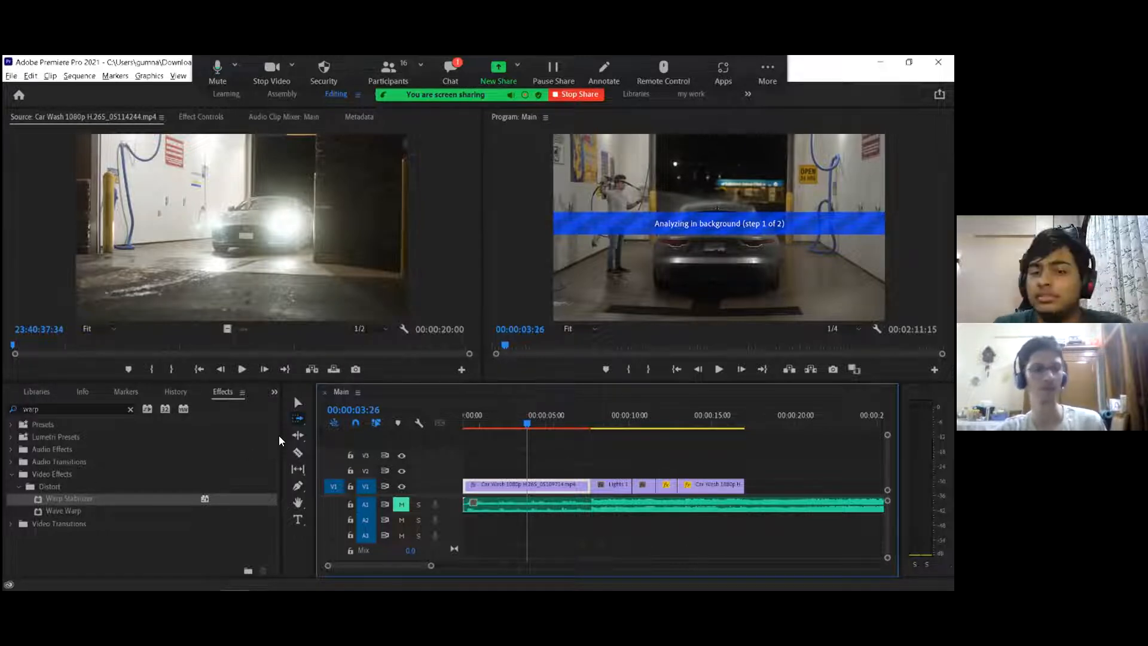
click(299, 402)
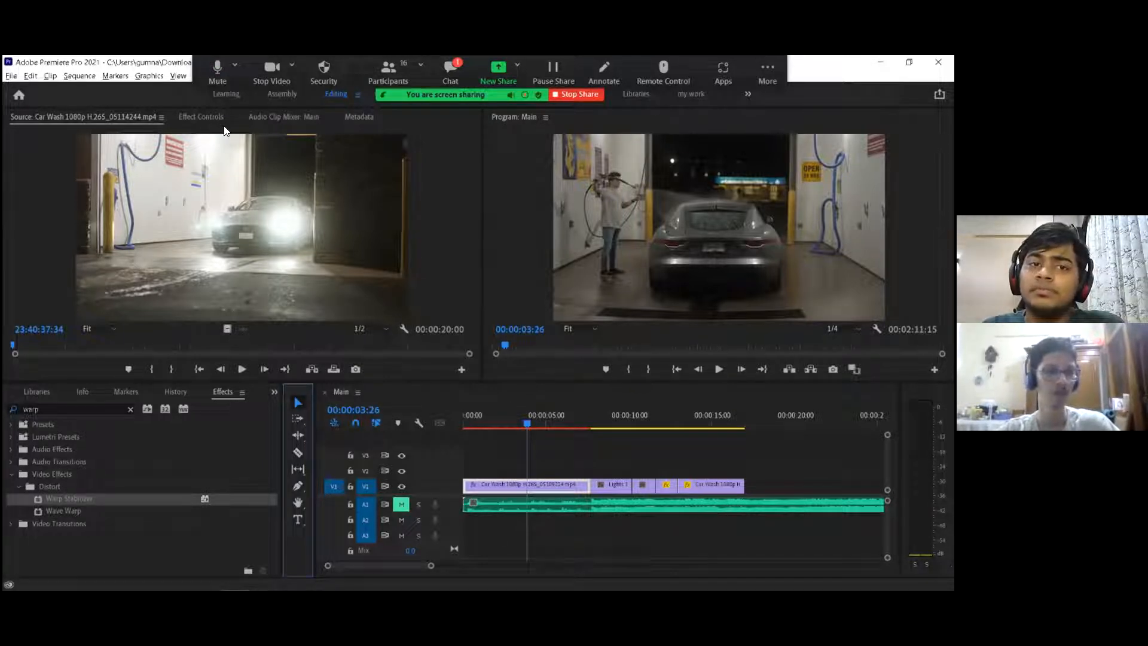
click(186, 117)
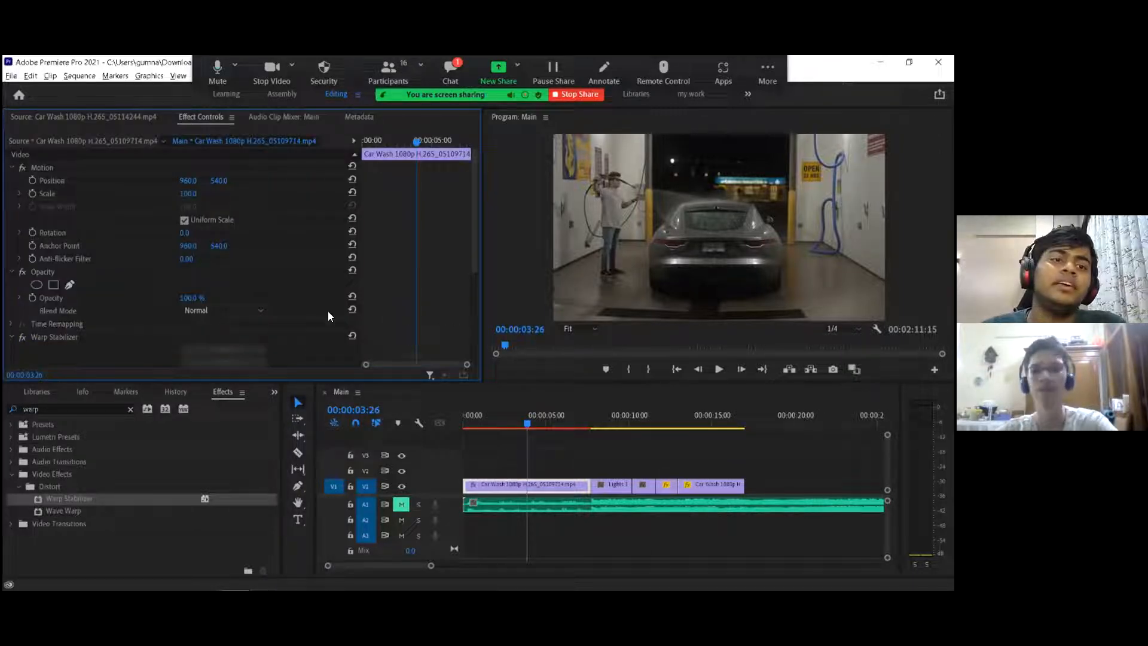
scroll(126, 209, down, 5)
scroll(140, 234, up, 3)
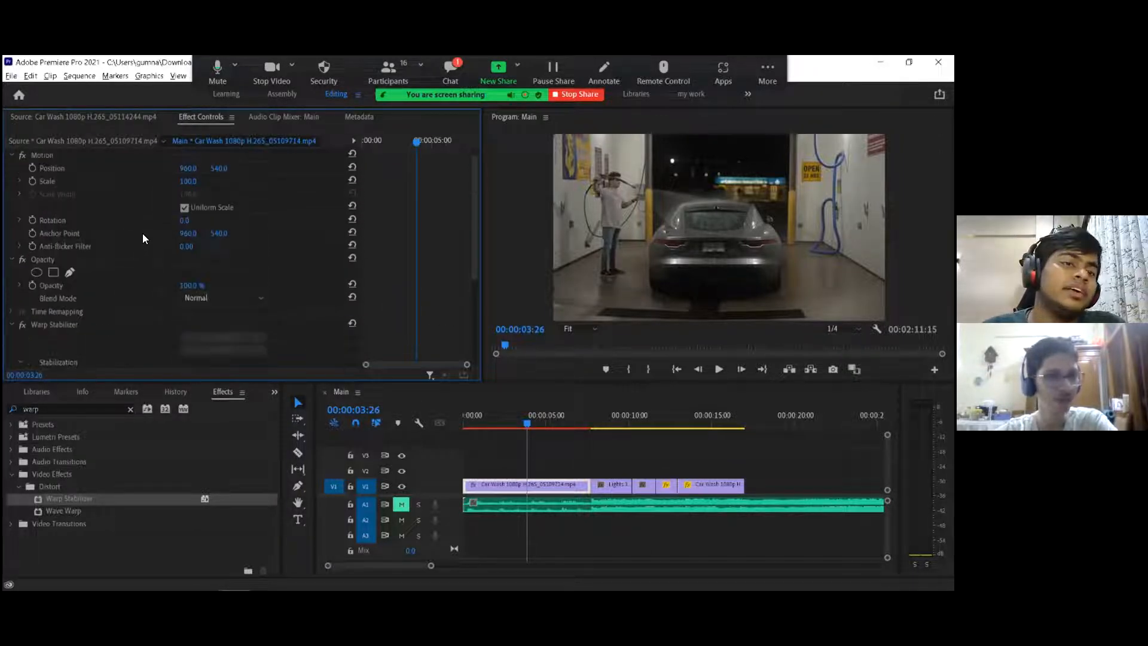
scroll(145, 230, down, 4)
scroll(86, 228, up, 3)
scroll(87, 229, up, 3)
Step: Try offsetting the first clip's Position to about 1171, 983, and reset the Position to its default
drag(215, 182, 434, 182)
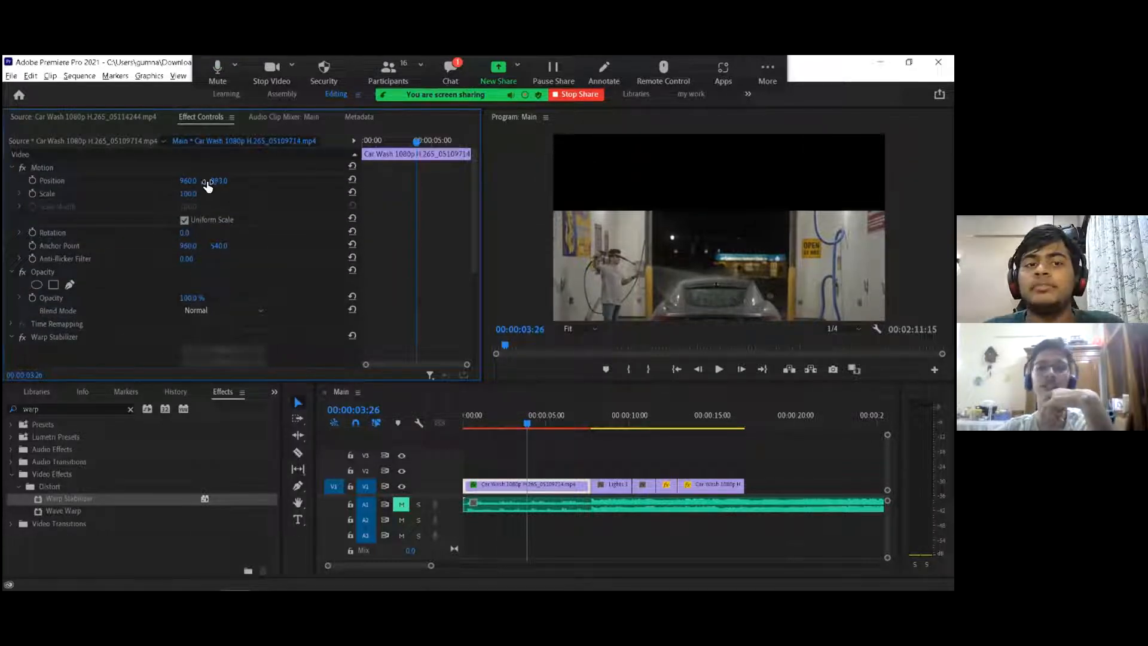
drag(187, 185, 532, 189)
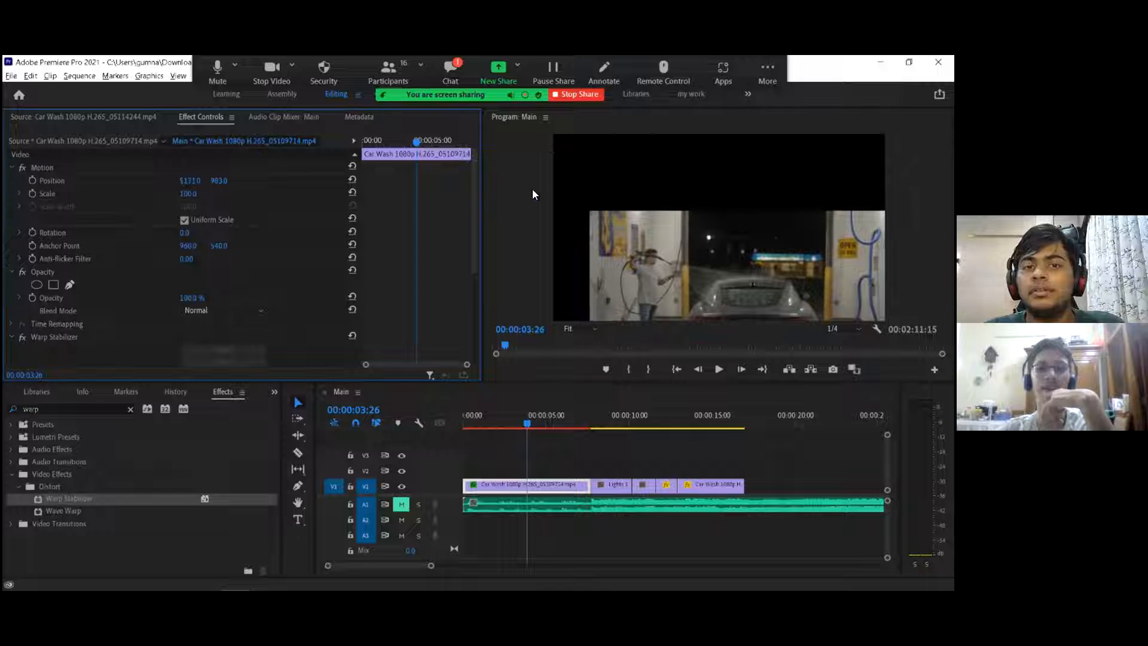
click(352, 179)
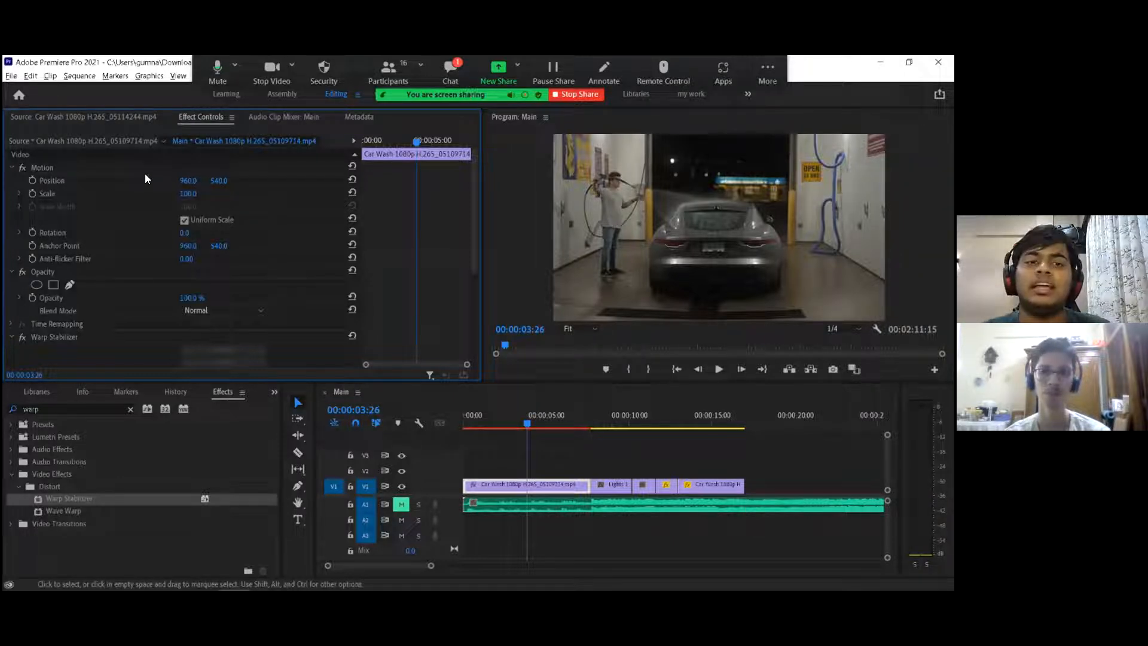
Step: Try shrinking the clip's Scale and offsetting its Position to about 1564, 760, resetting each property to its default
drag(188, 193, 150, 194)
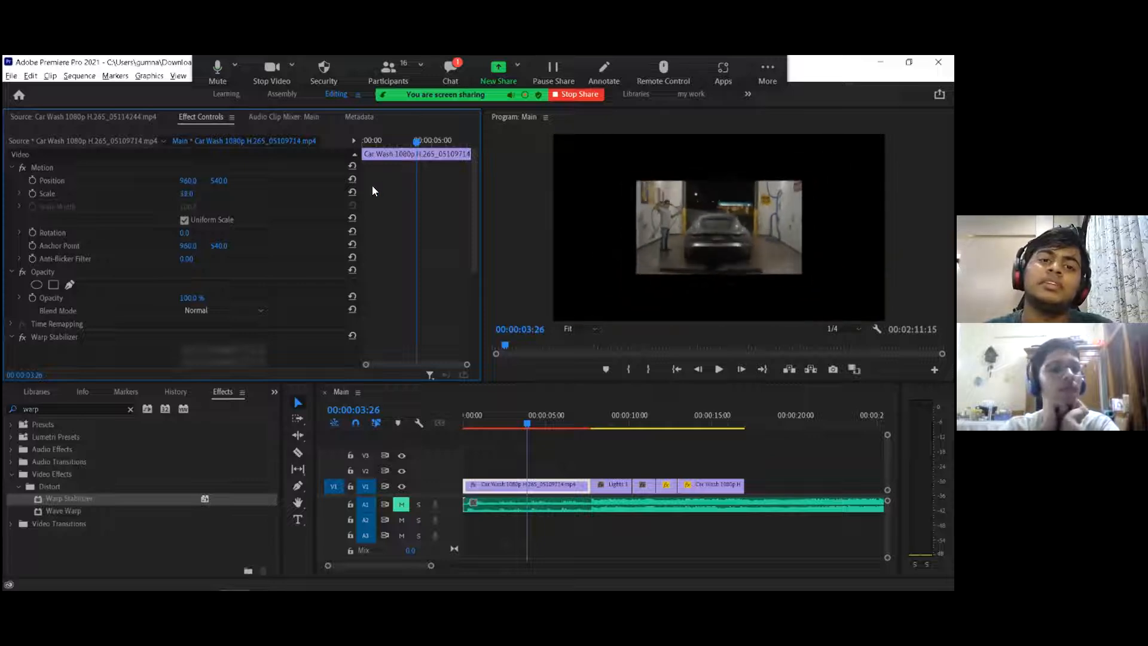
click(351, 192)
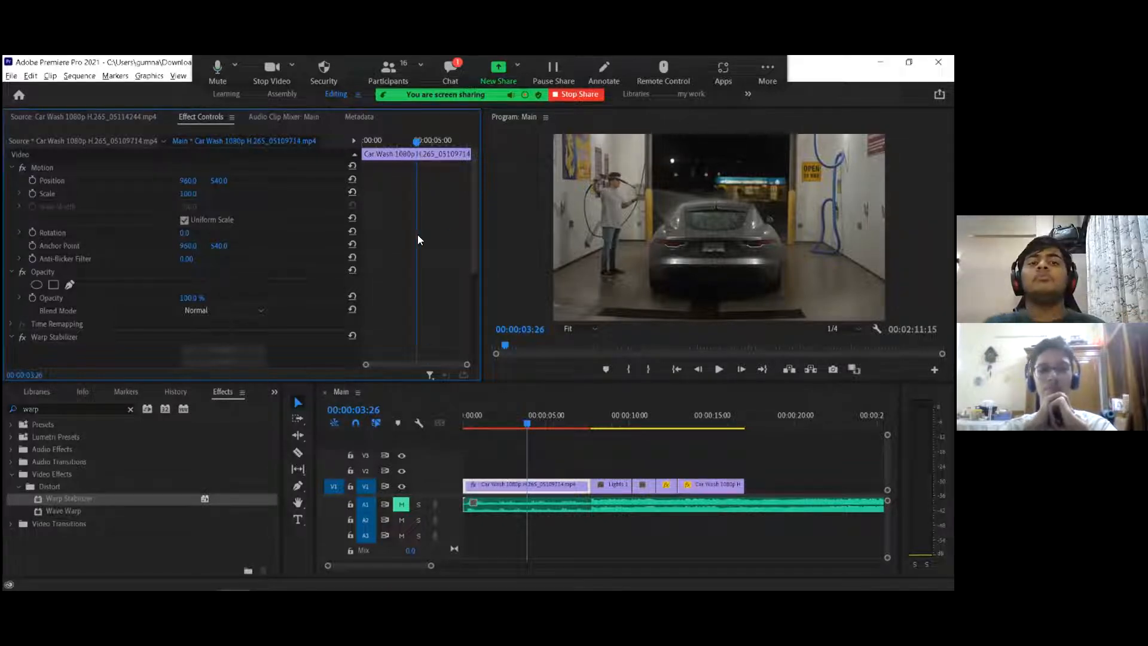
drag(215, 180, 324, 180)
drag(189, 180, 487, 181)
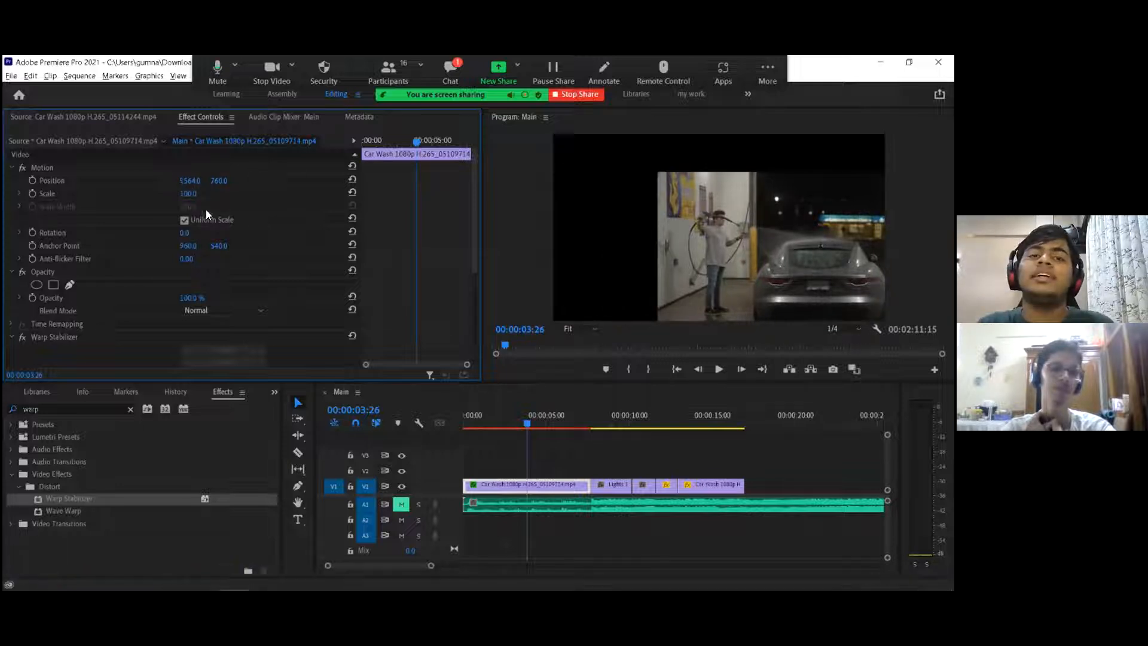
click(352, 179)
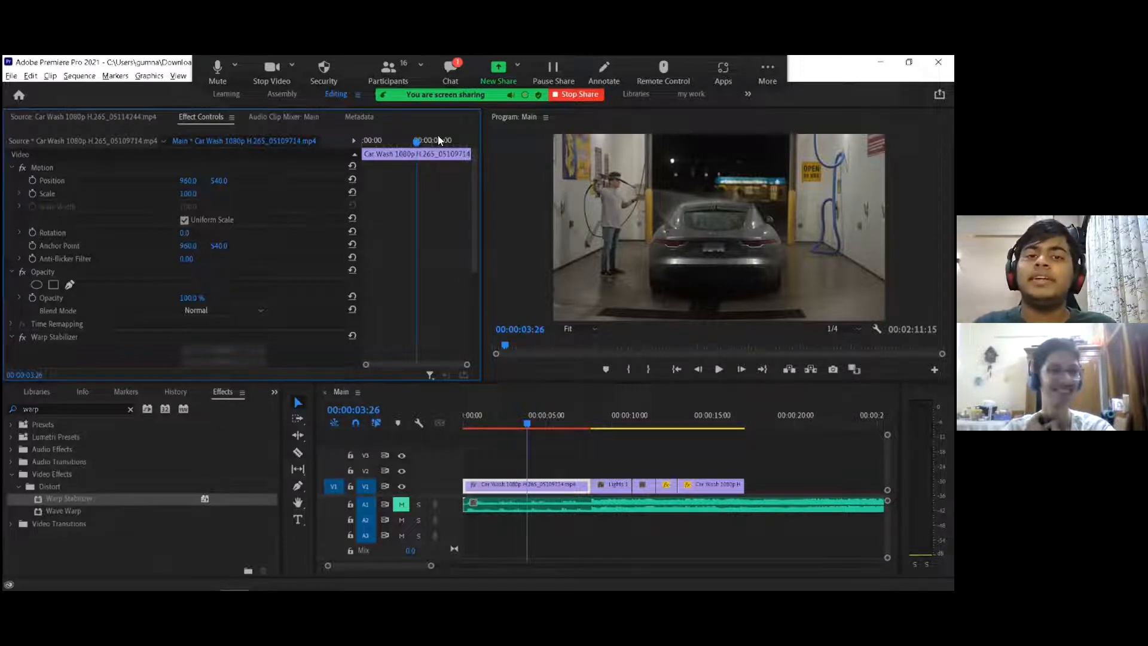
Step: Animate the first clip's Position with two keyframes, from 960, 540 at 00:00:00:00 to about 1317, 849 at 00:00:06:03
drag(413, 144, 346, 138)
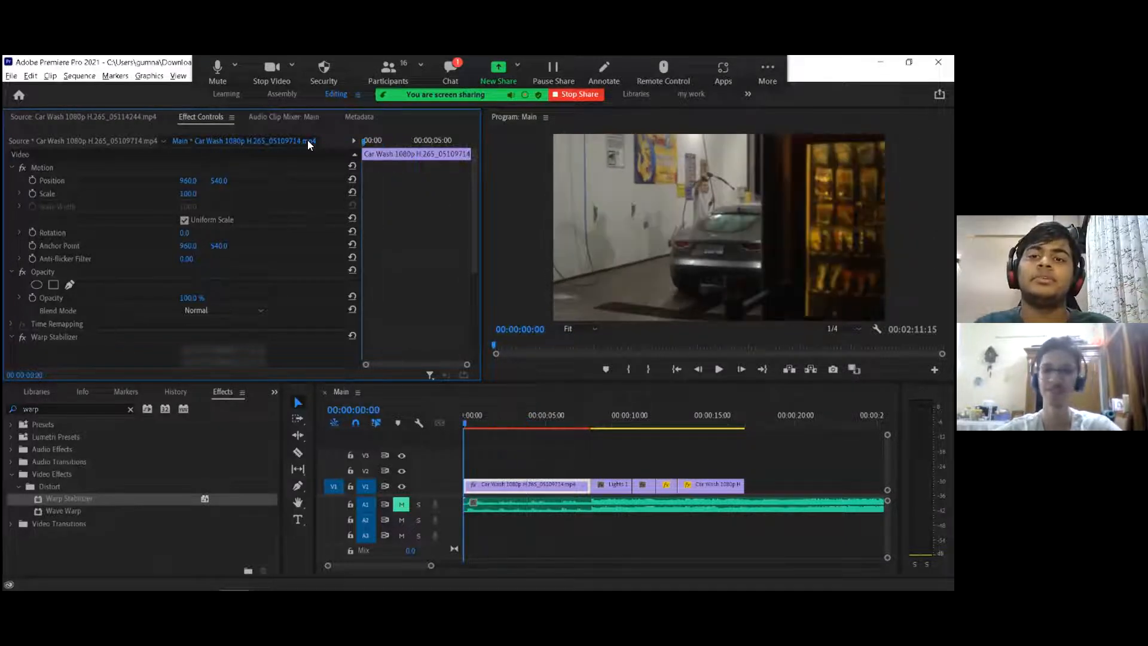
mouse_move(6, 588)
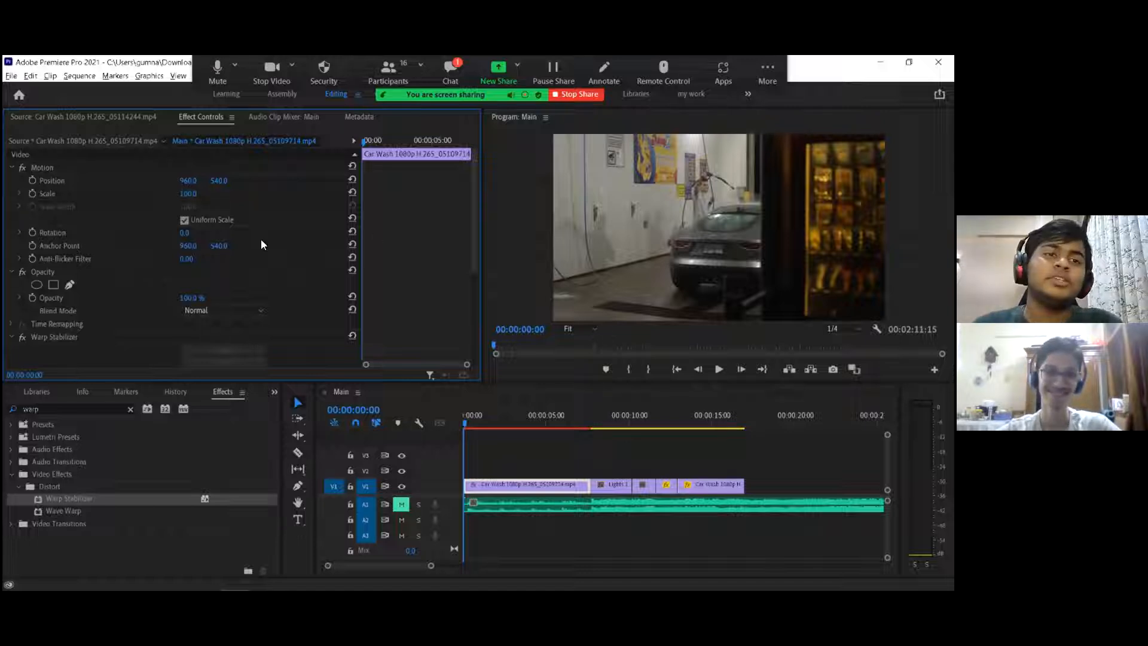
click(33, 181)
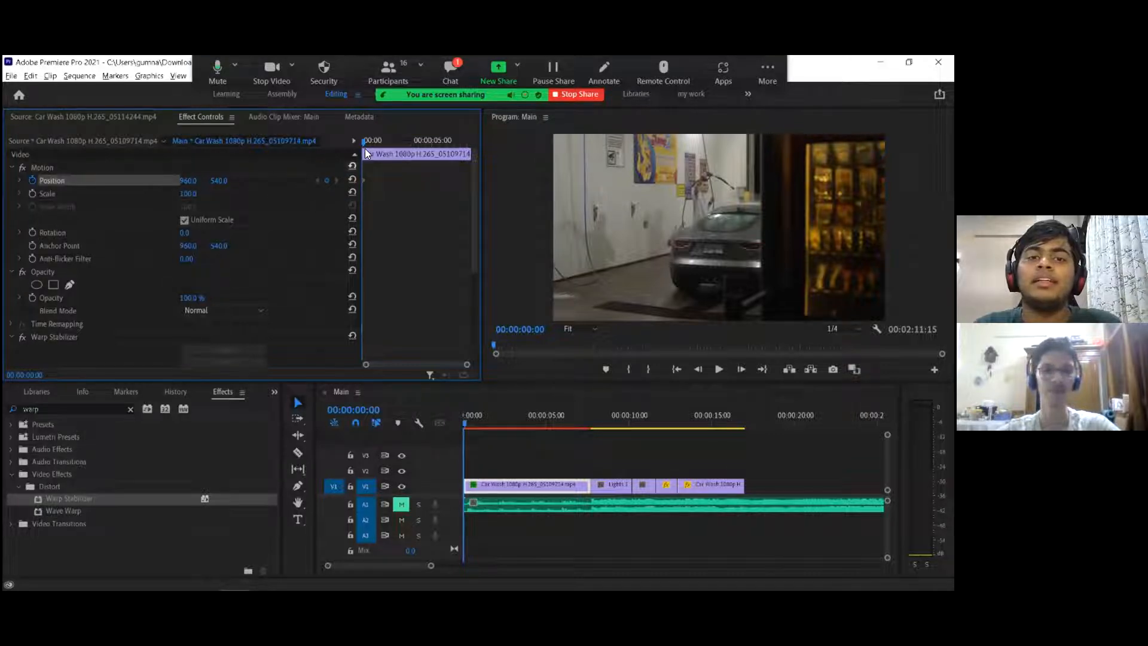
drag(364, 141, 448, 137)
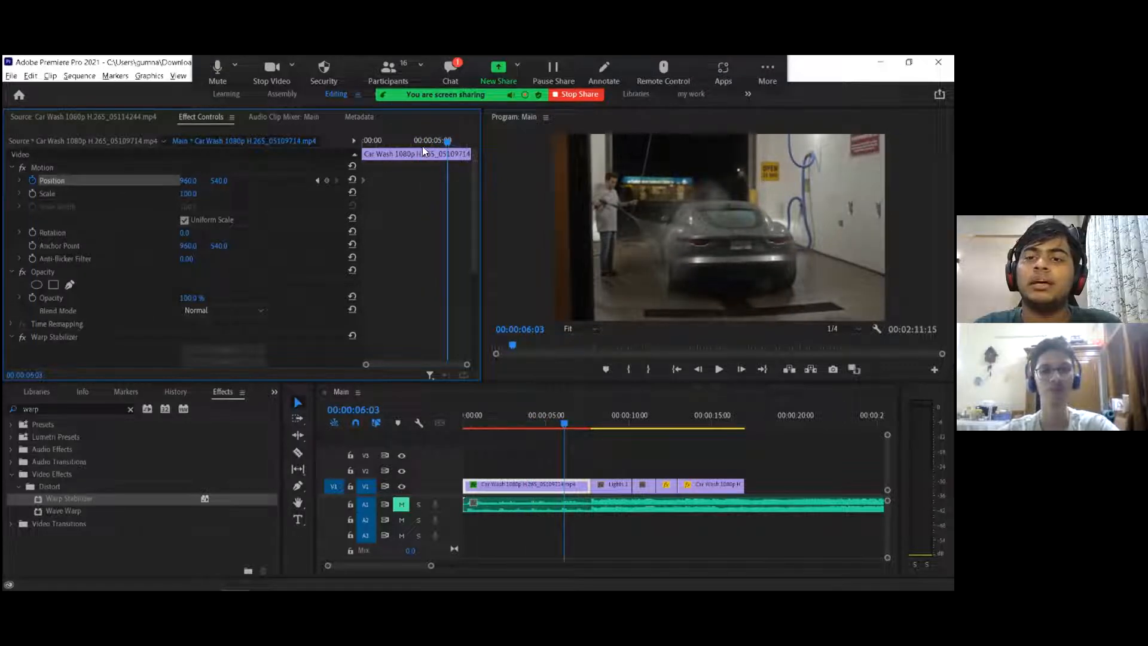
click(326, 180)
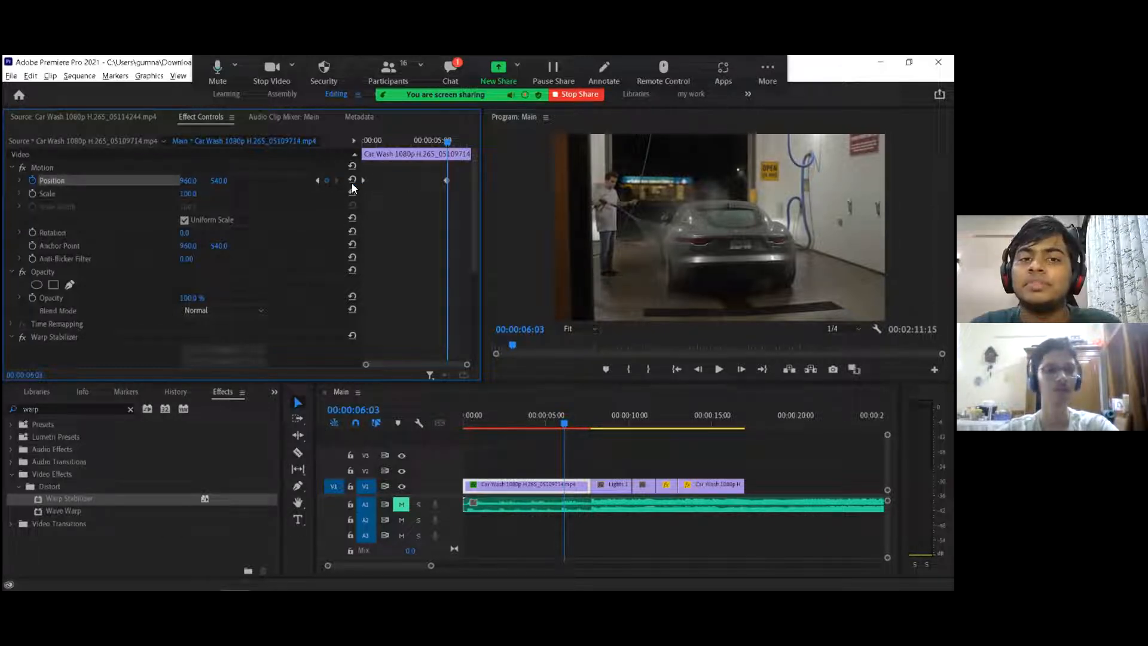
click(318, 180)
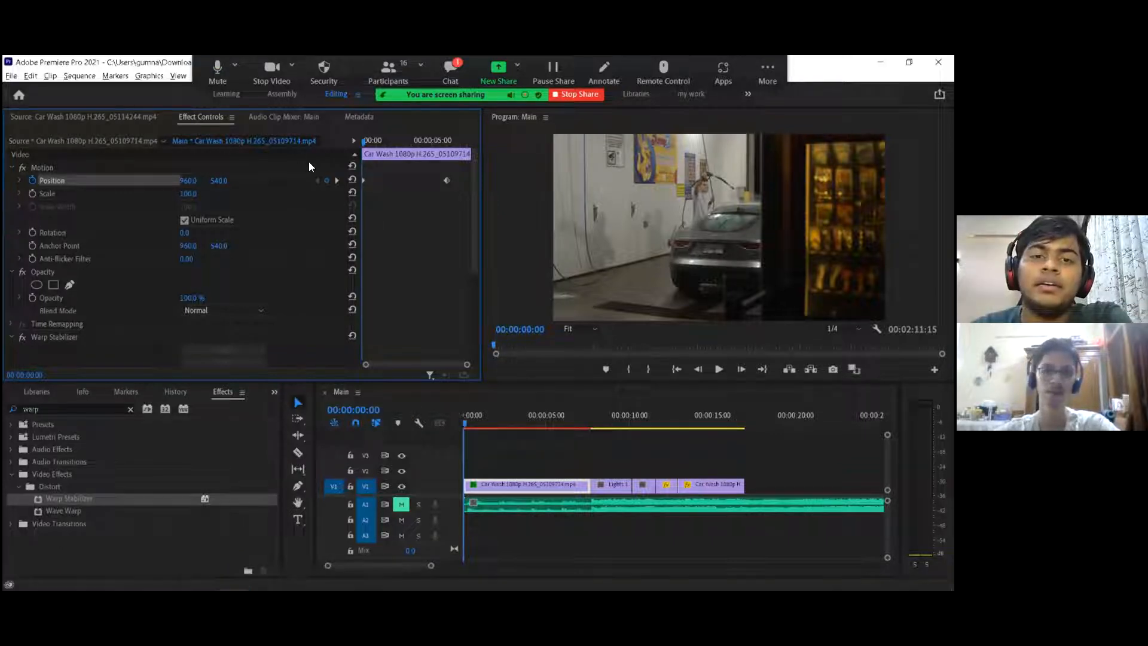
click(336, 181)
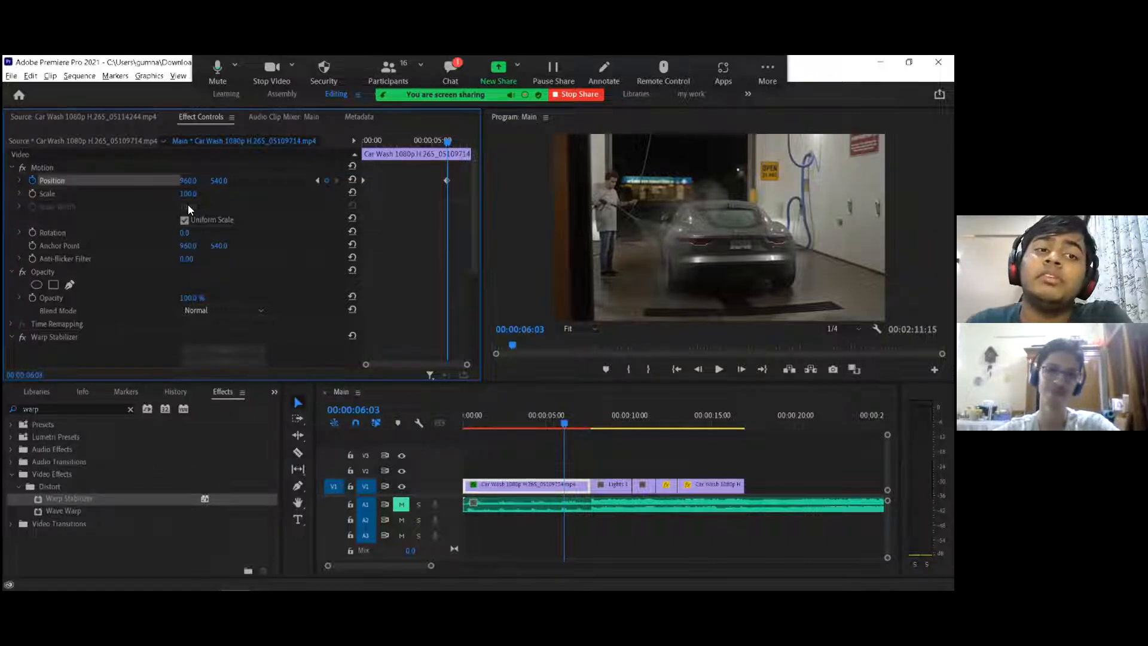
drag(187, 181, 401, 180)
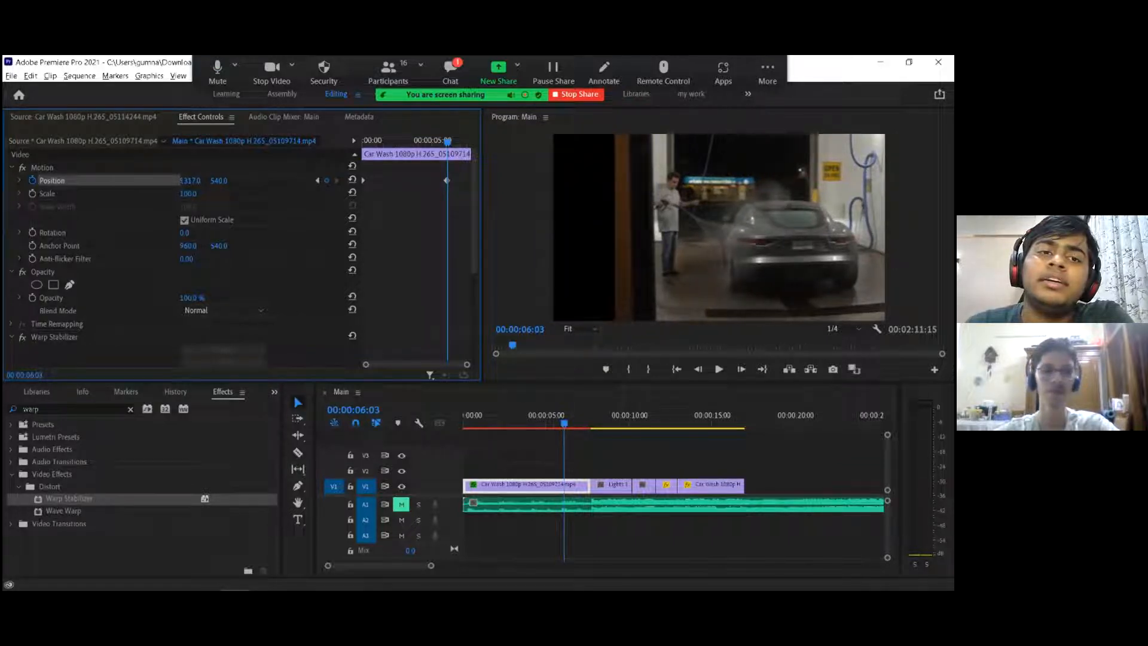
drag(219, 180, 403, 180)
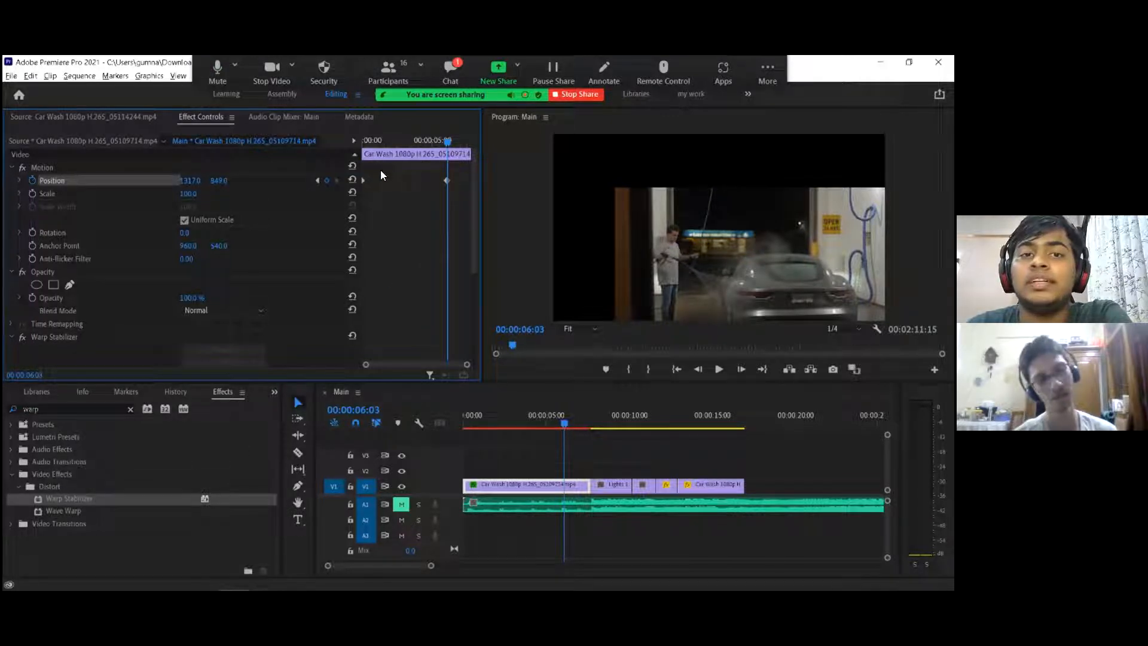
Step: Compare the frames at the two Position keyframes and play the sequence from the start to examine the movement
click(317, 180)
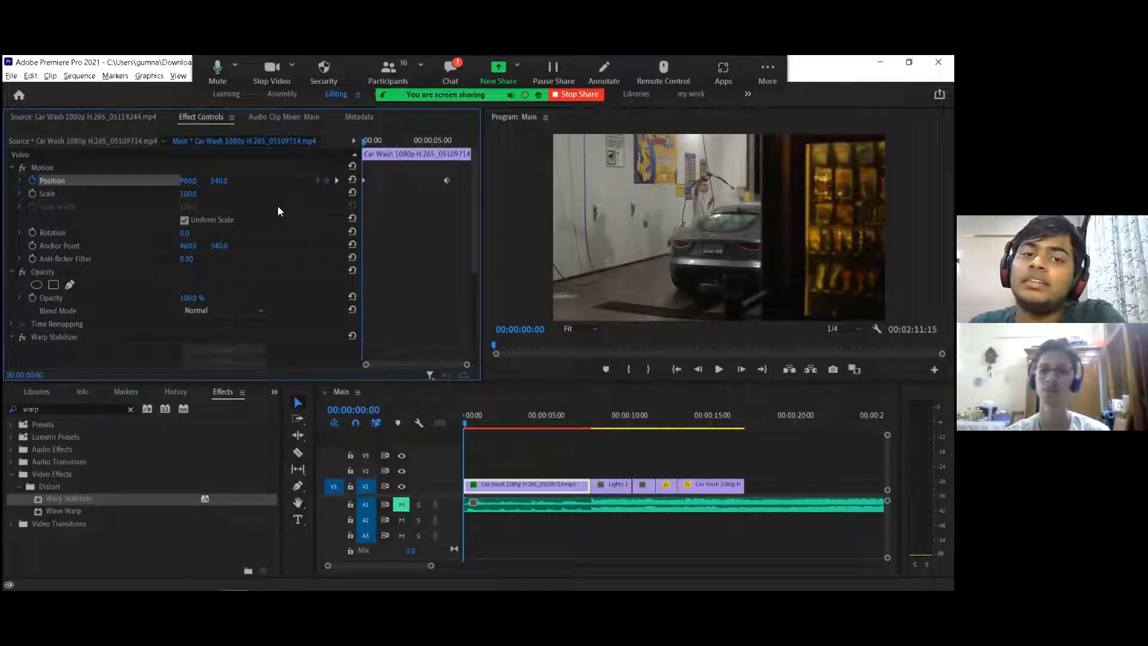
click(337, 180)
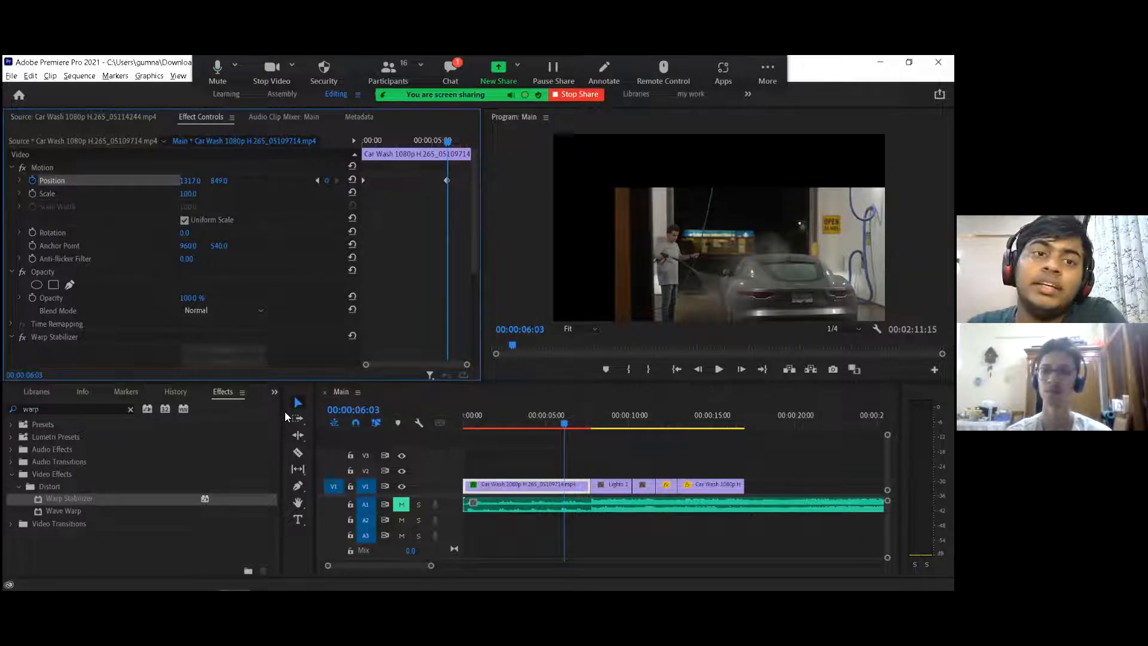
click(316, 180)
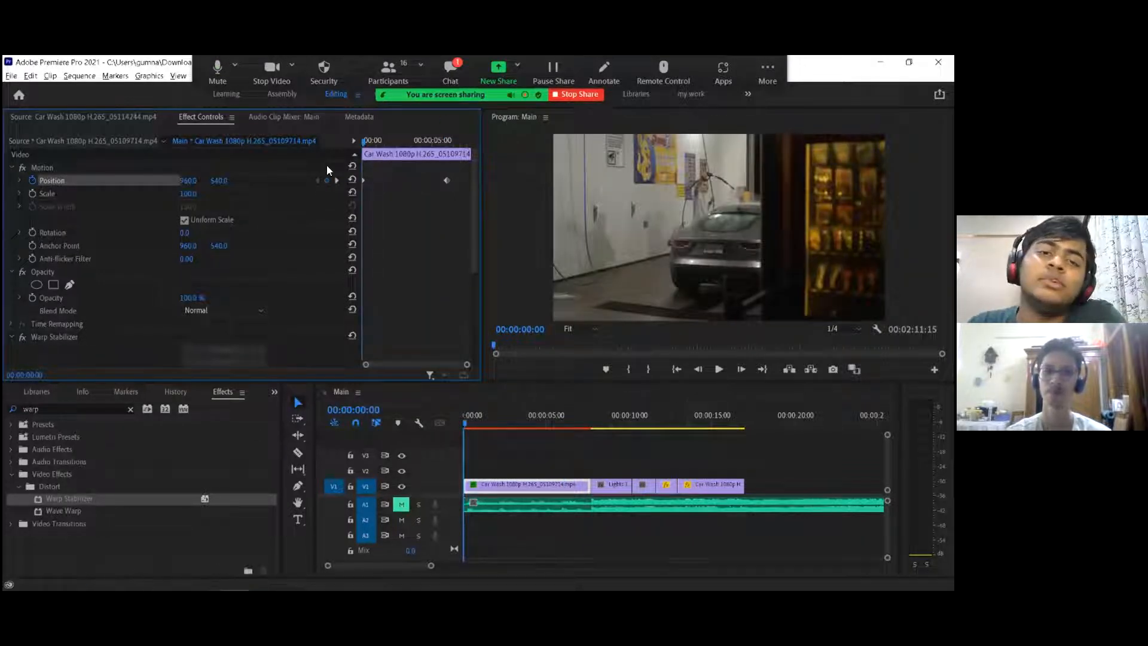
click(337, 180)
click(318, 181)
click(338, 180)
click(317, 180)
click(338, 181)
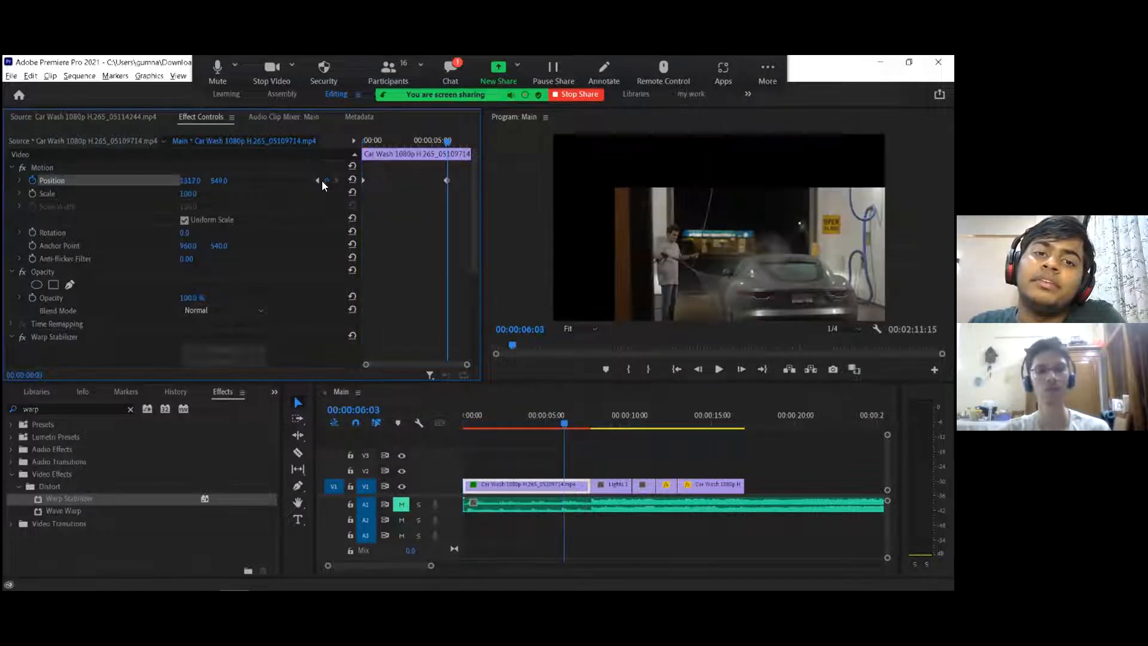
click(316, 181)
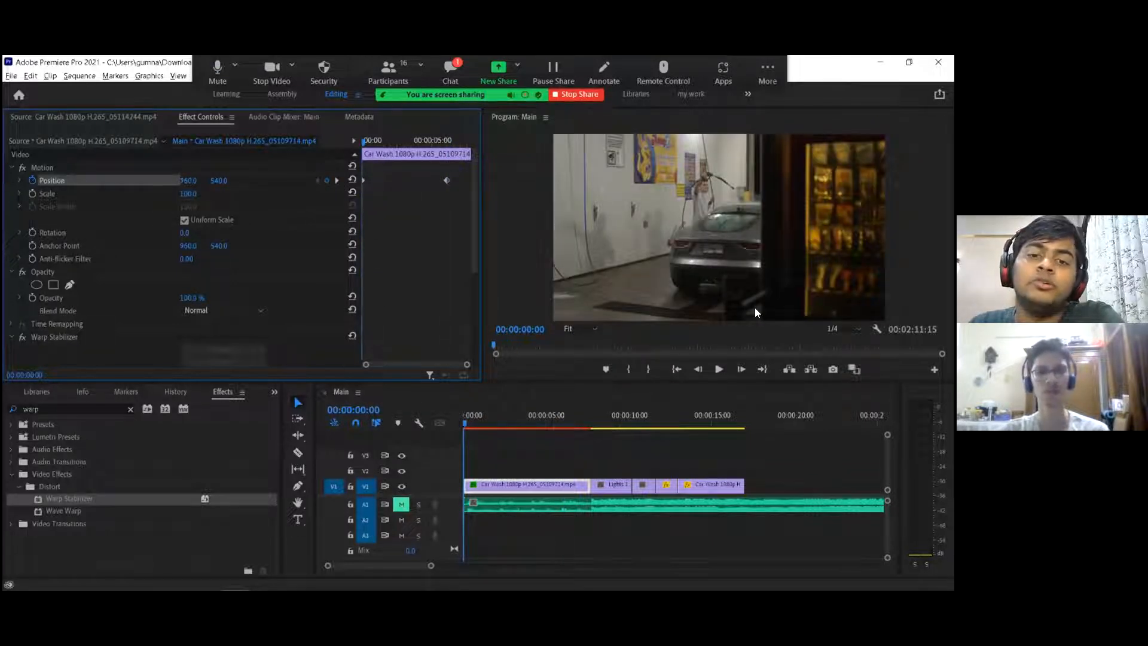
key(space)
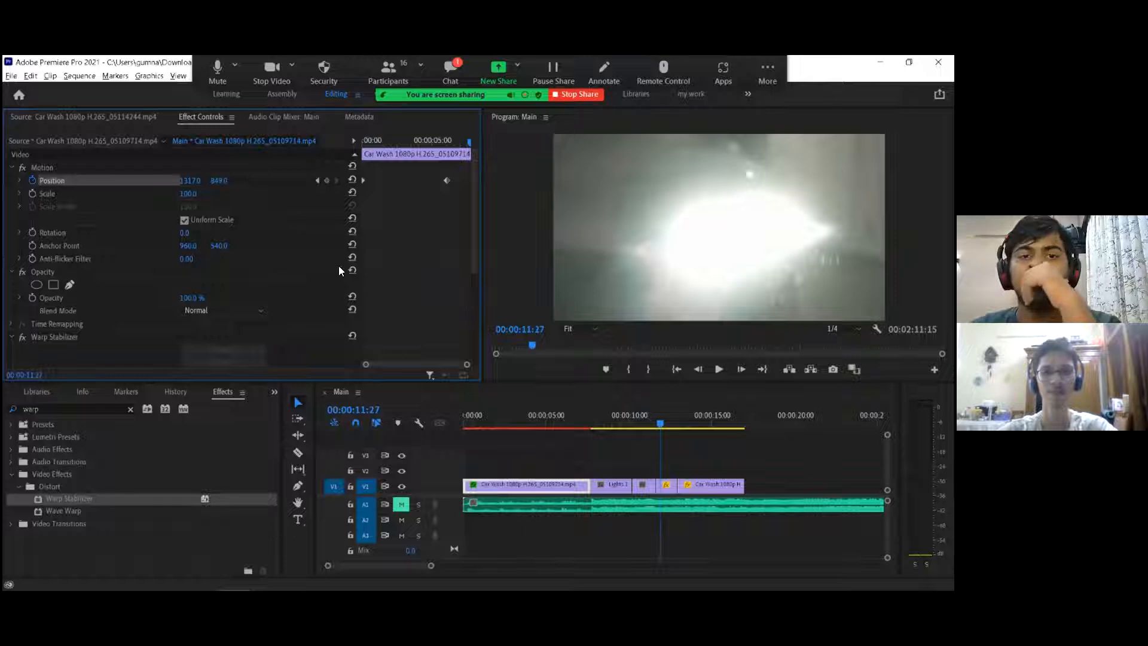
Step: Turn off the Position animation of the first clip, deleting its existing keyframes
click(36, 180)
click(530, 344)
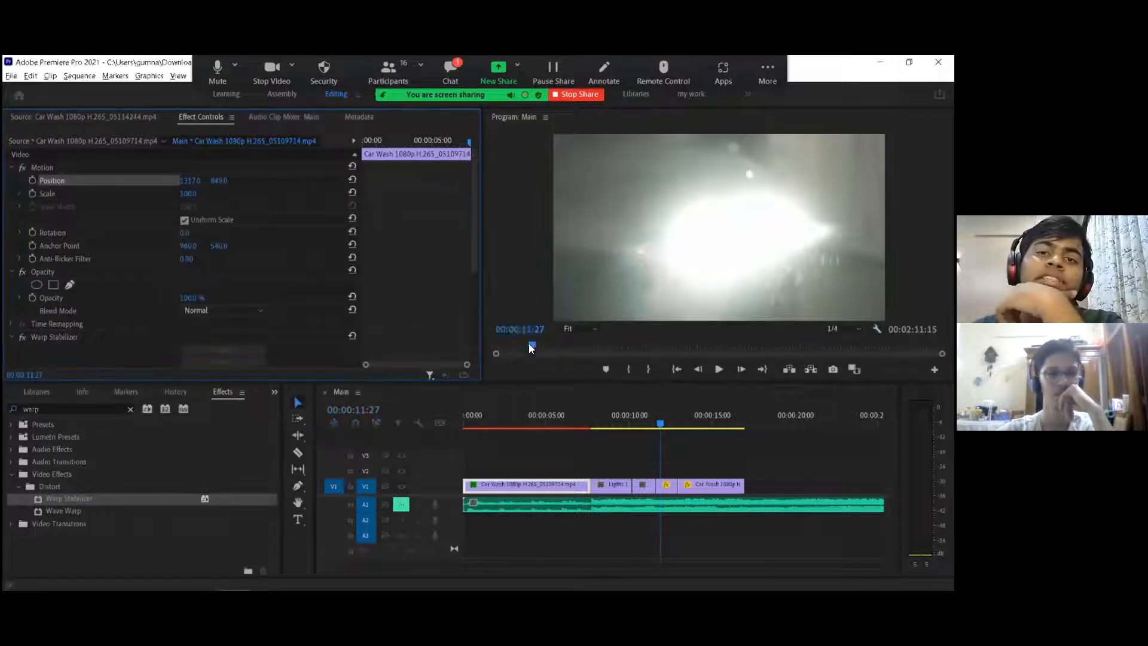
Step: Reset the first clip's Position to its default and place the playhead at 00:00:03:00
click(352, 180)
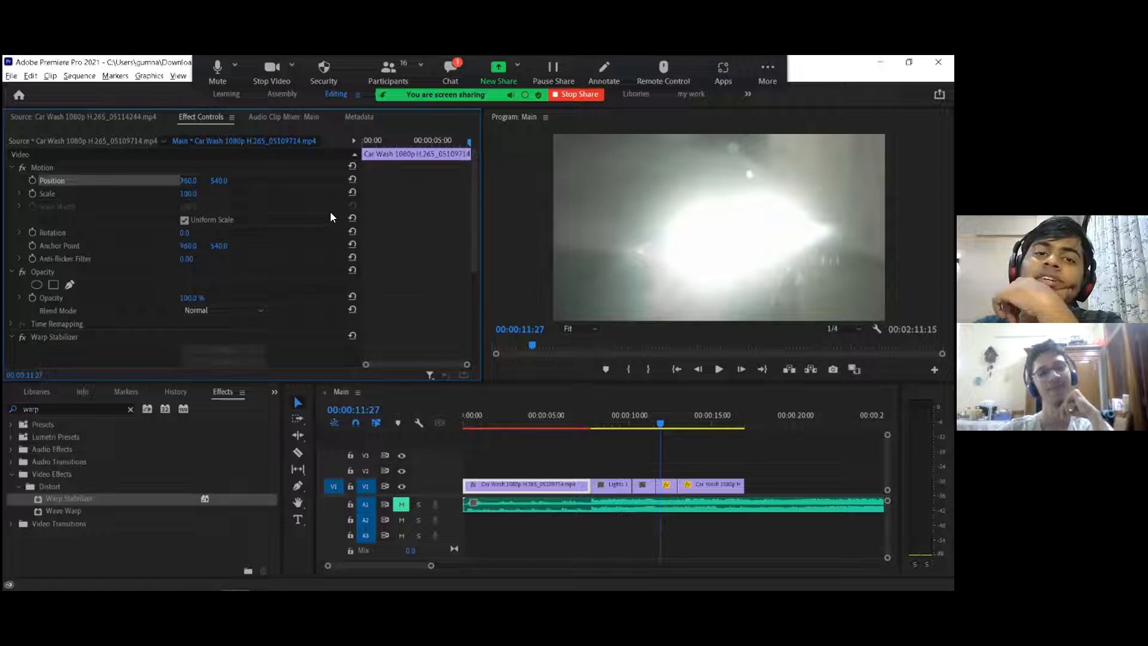
drag(522, 424, 512, 422)
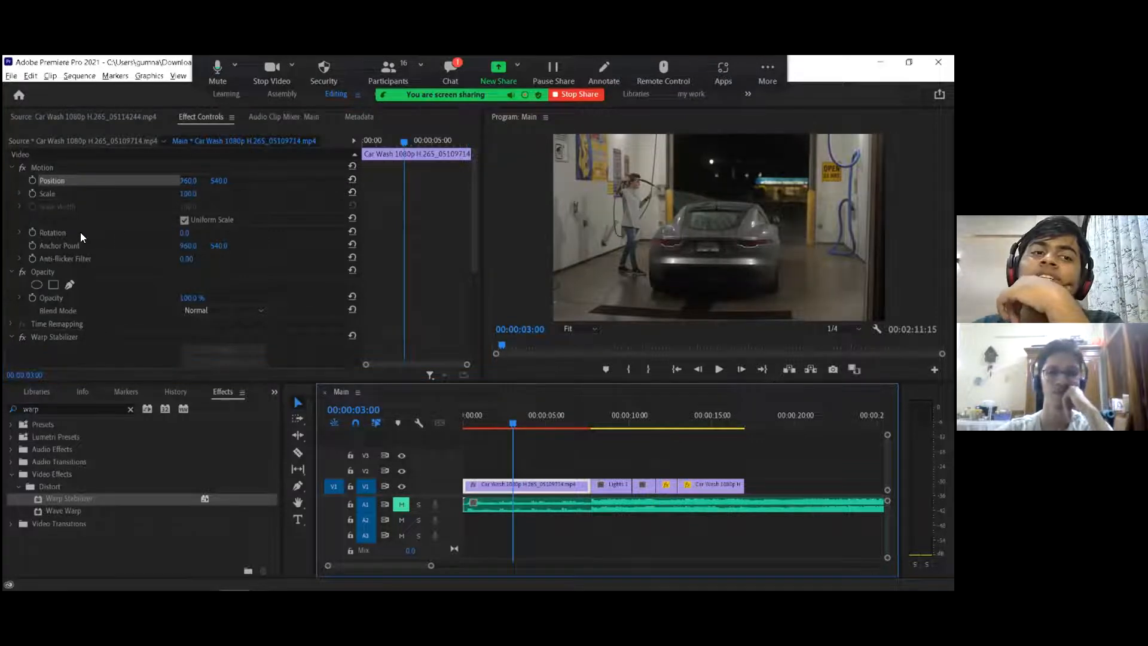
Step: Clear the existing Warp Stabilizer from the first clip and apply a fresh Warp Stabilizer to it
scroll(170, 226, down, 4)
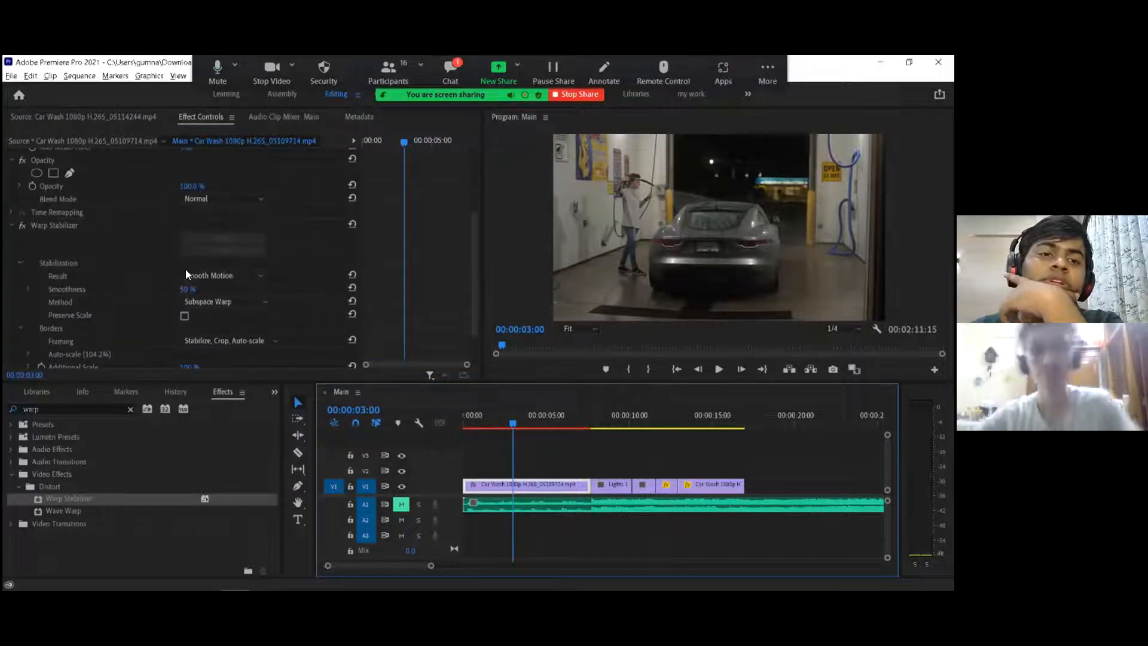
click(47, 223)
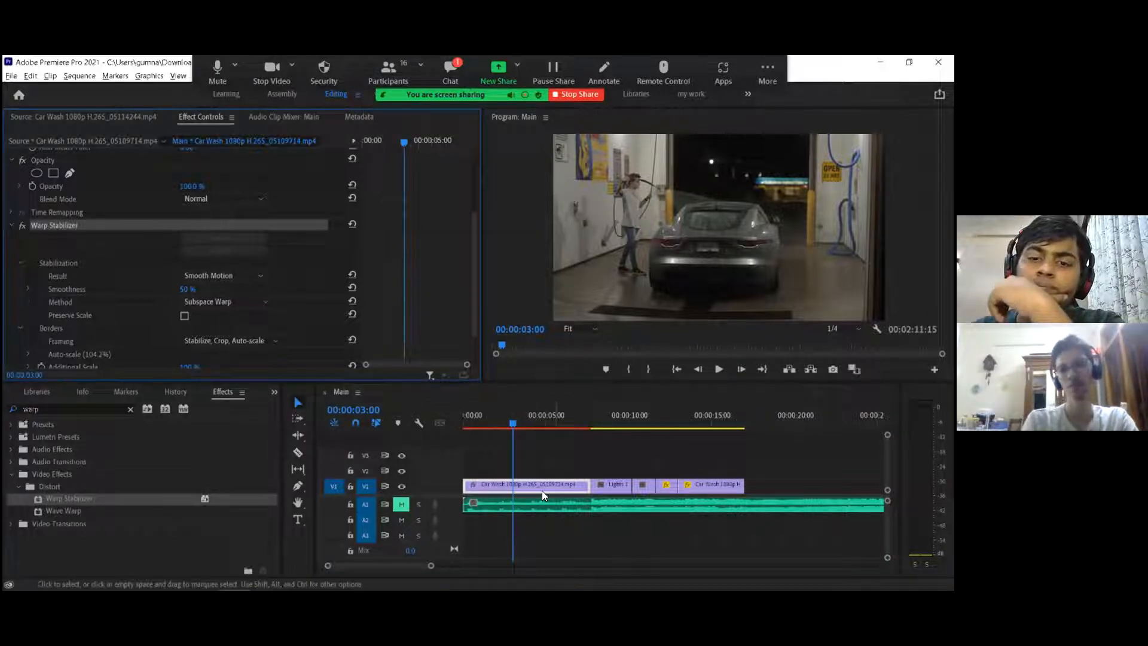
click(615, 488)
click(522, 483)
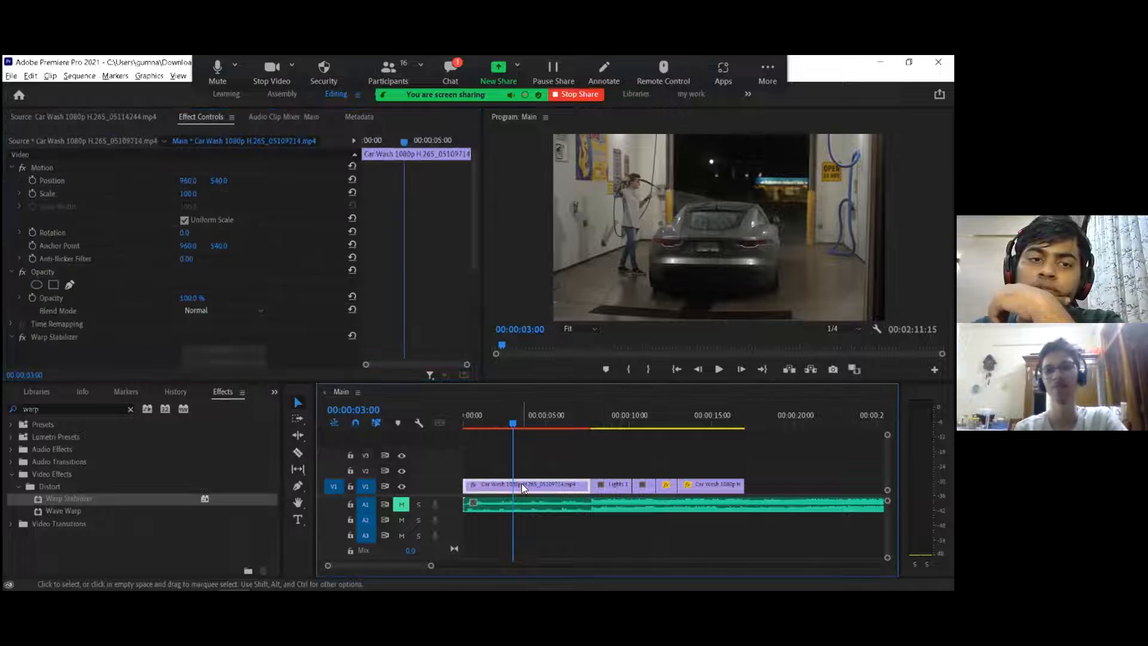
scroll(191, 321, down, 4)
right_click(58, 226)
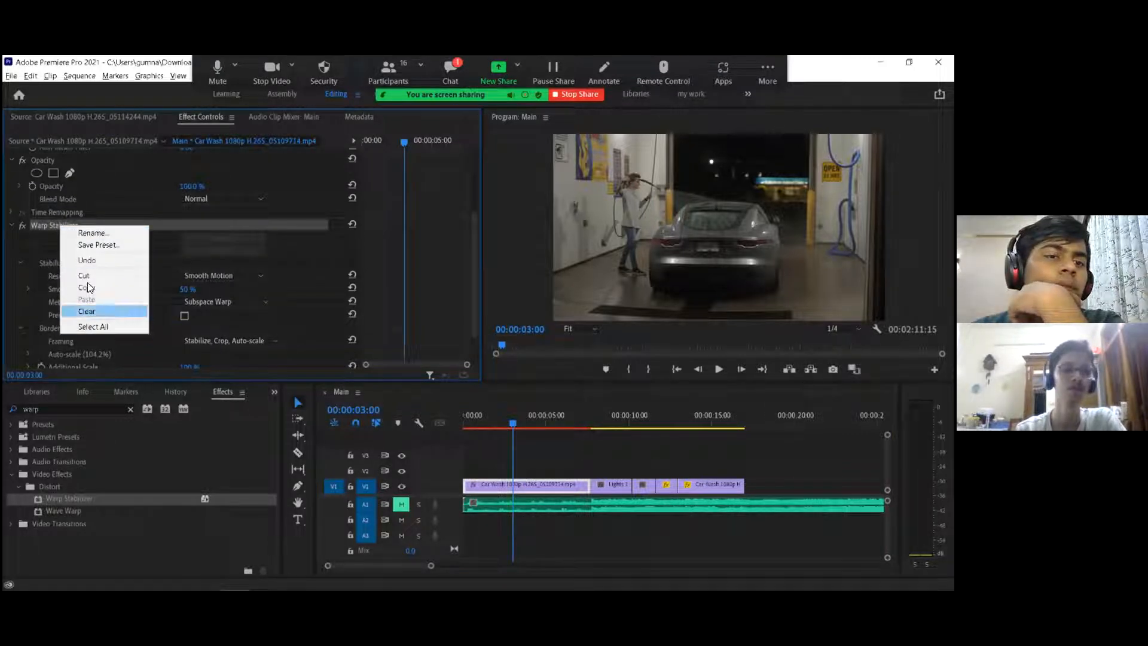
click(88, 312)
drag(77, 496, 507, 482)
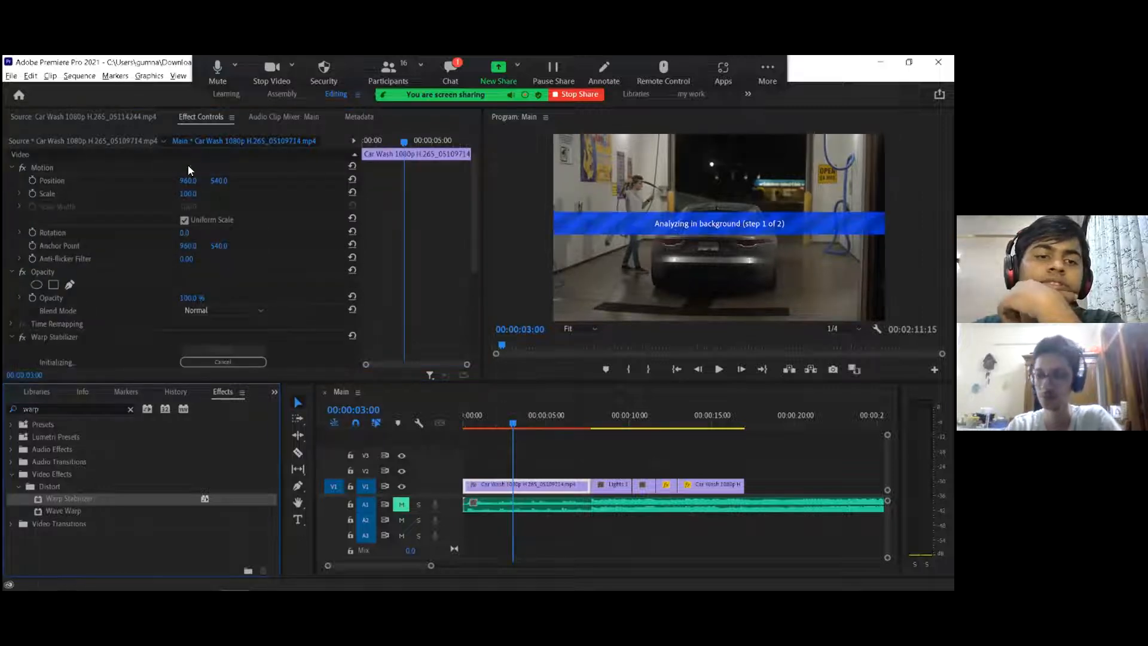
click(202, 117)
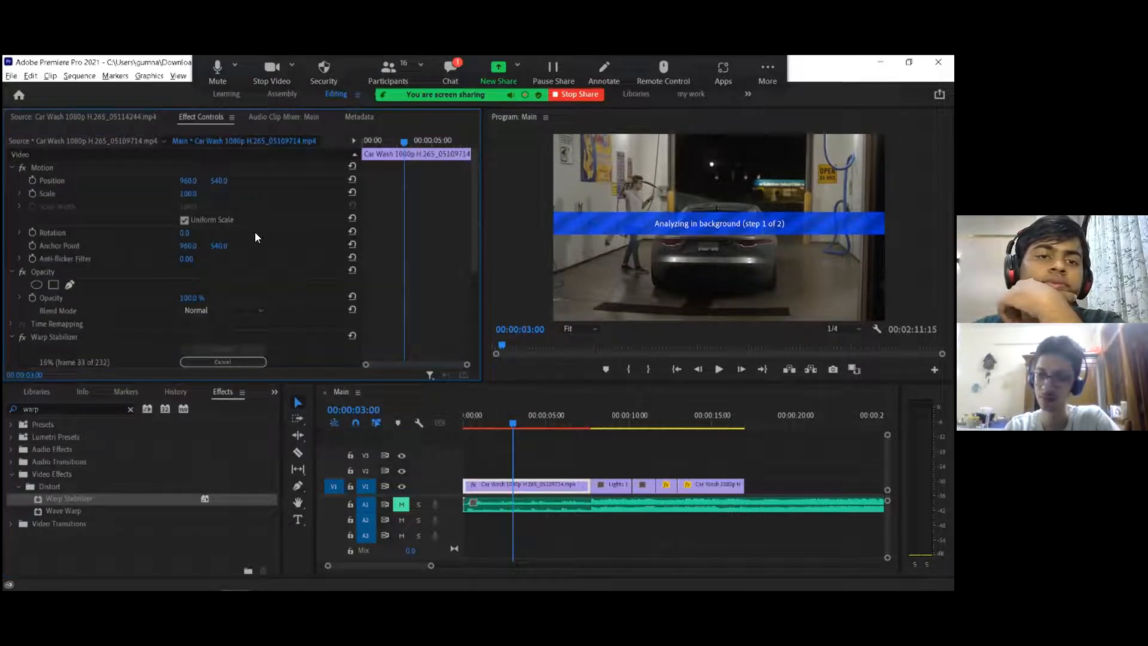
Step: Set the Warp Stabilizer Smoothness of the first clip to 100%
scroll(223, 263, down, 5)
scroll(224, 260, down, 1)
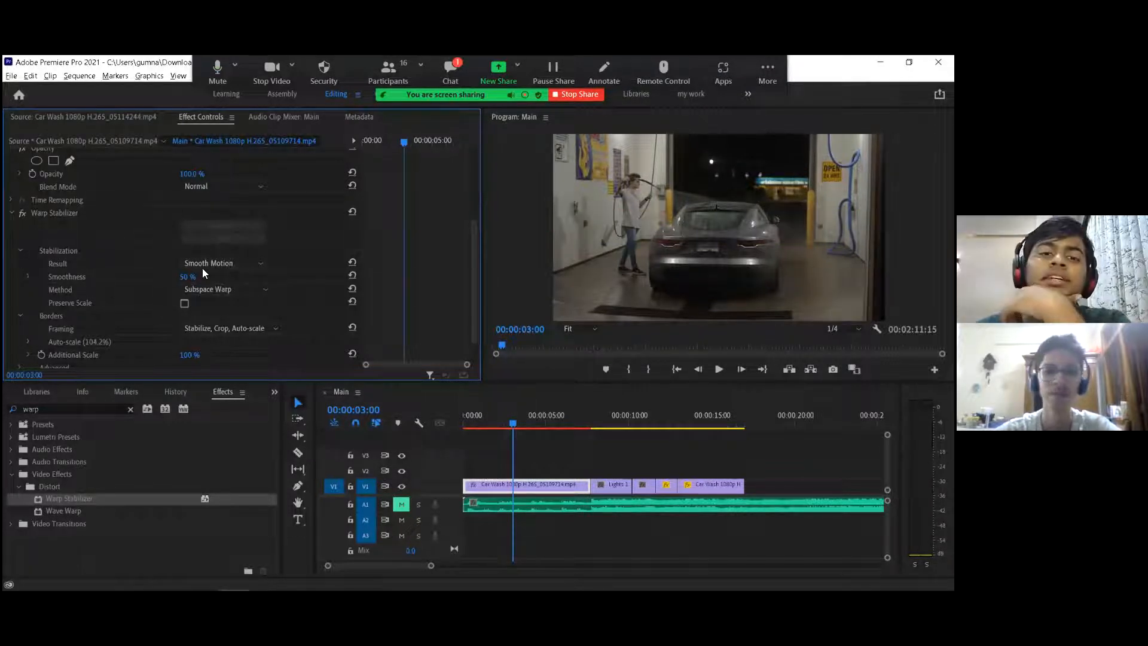
click(188, 276)
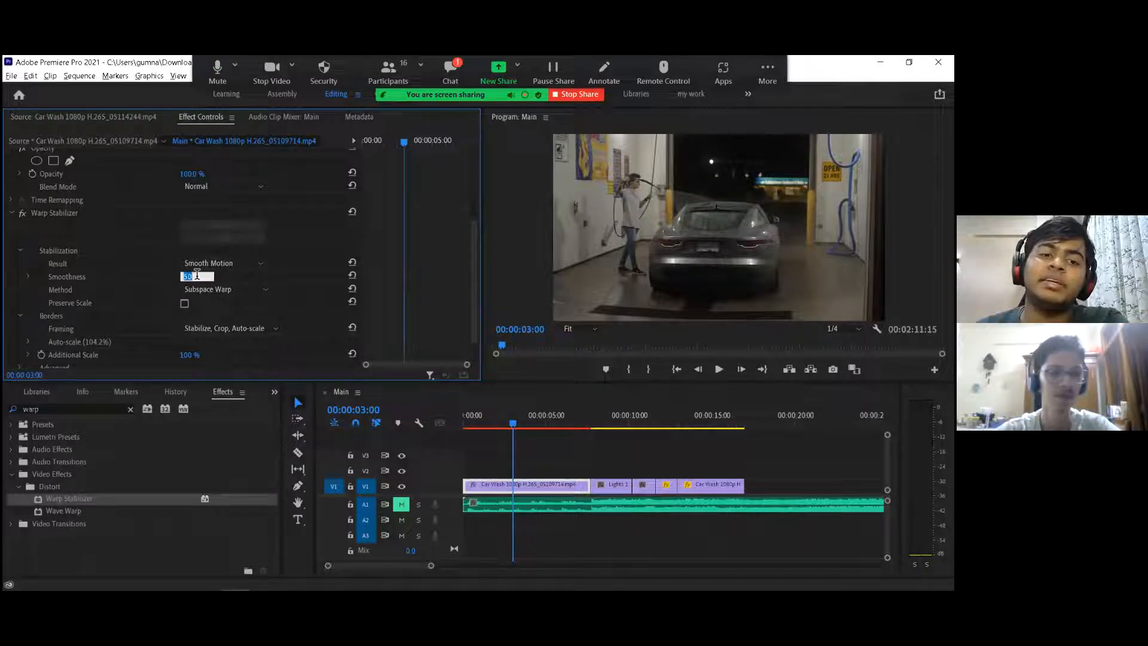
text(100)
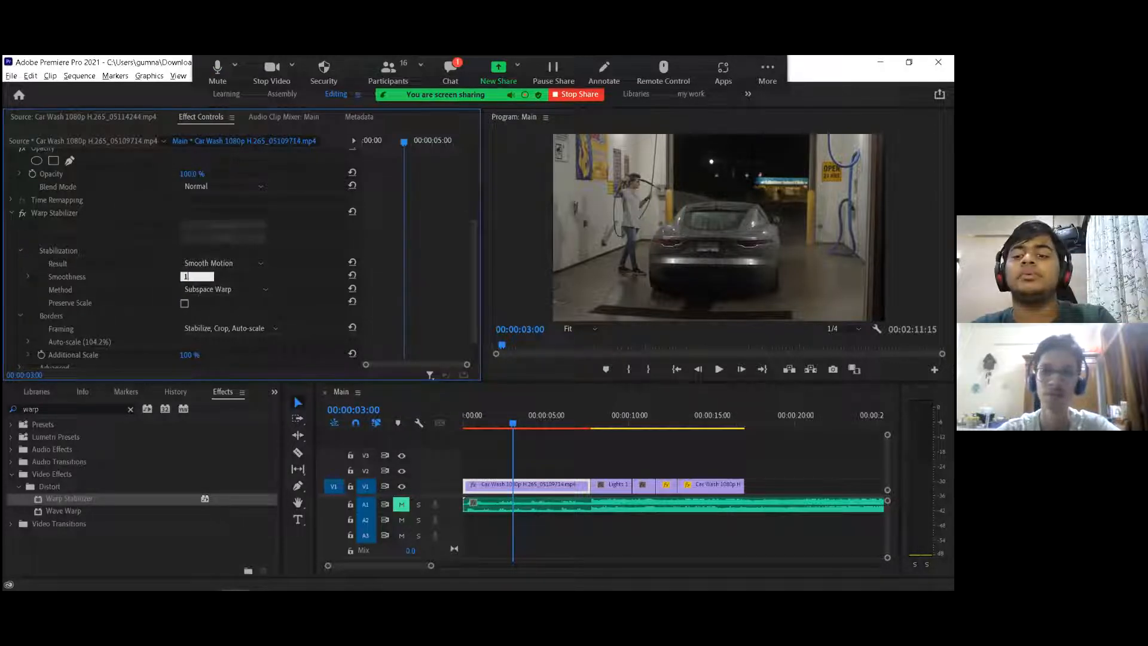
key(Return)
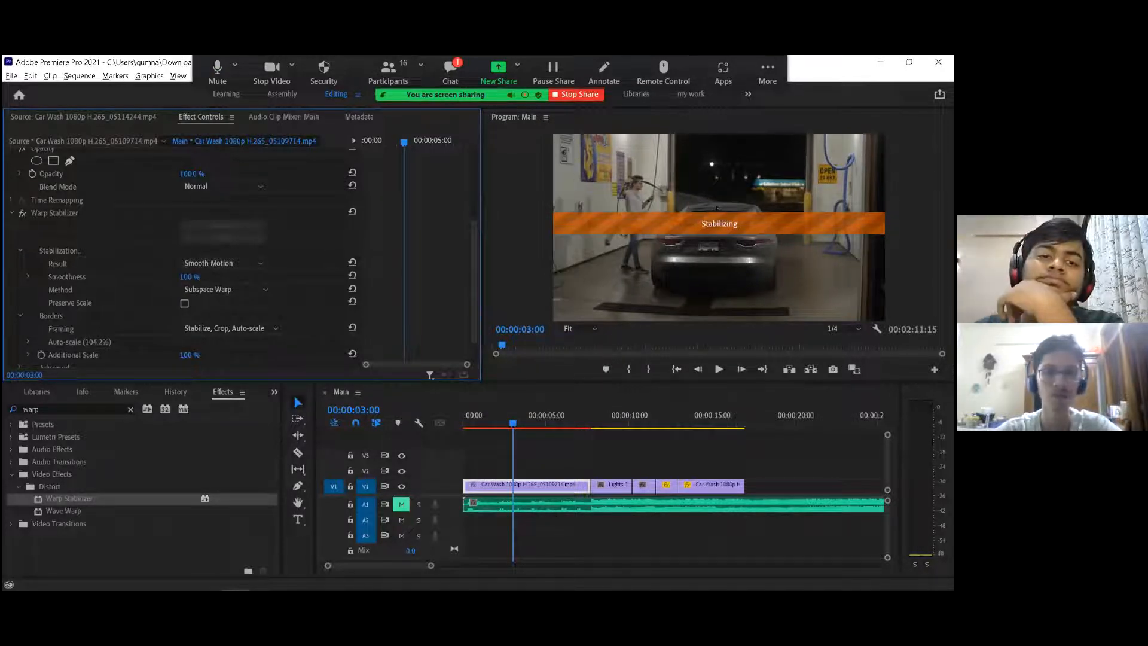
Step: Try the No Motion stabilization result on the first clip with a short playback, restoring Smooth Motion
click(254, 263)
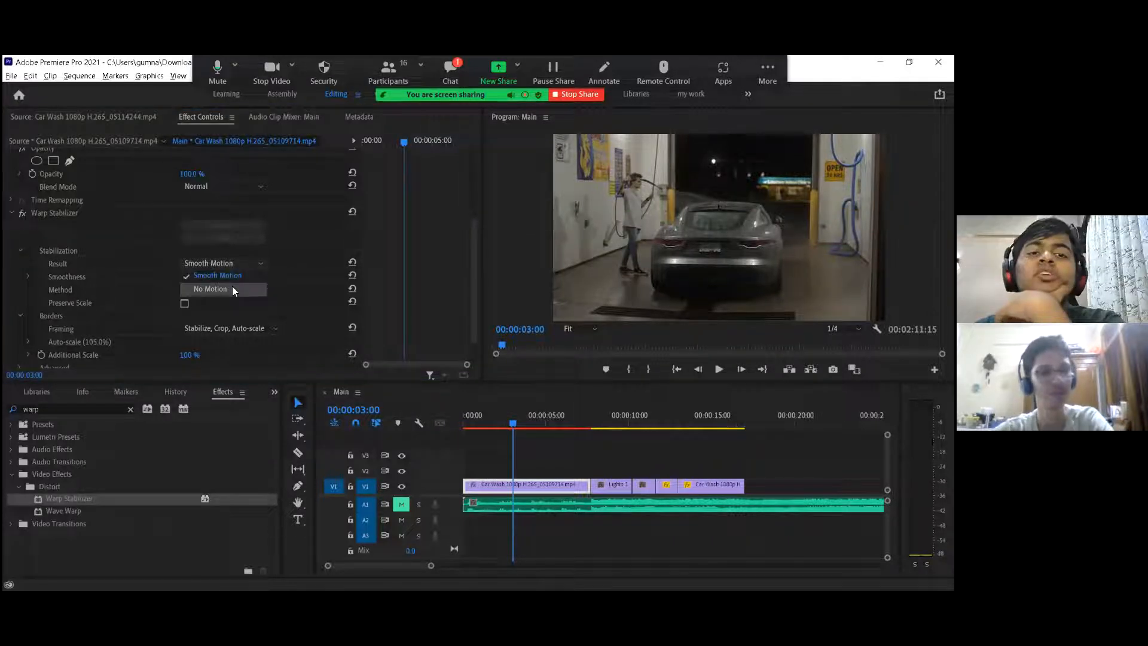
click(232, 288)
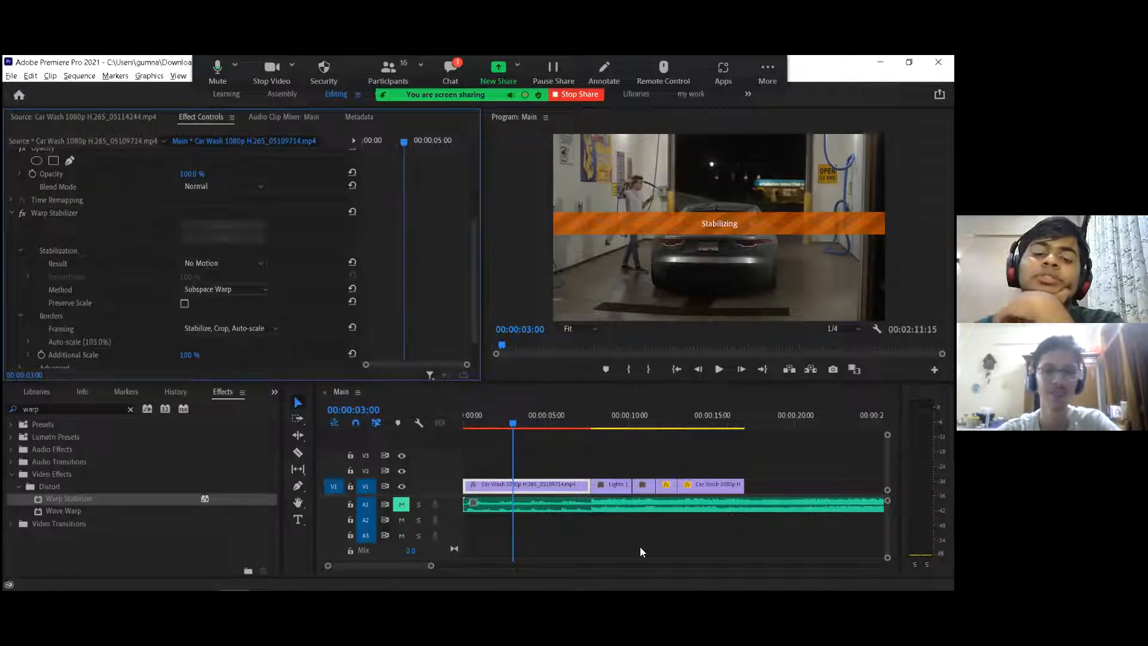
key(space)
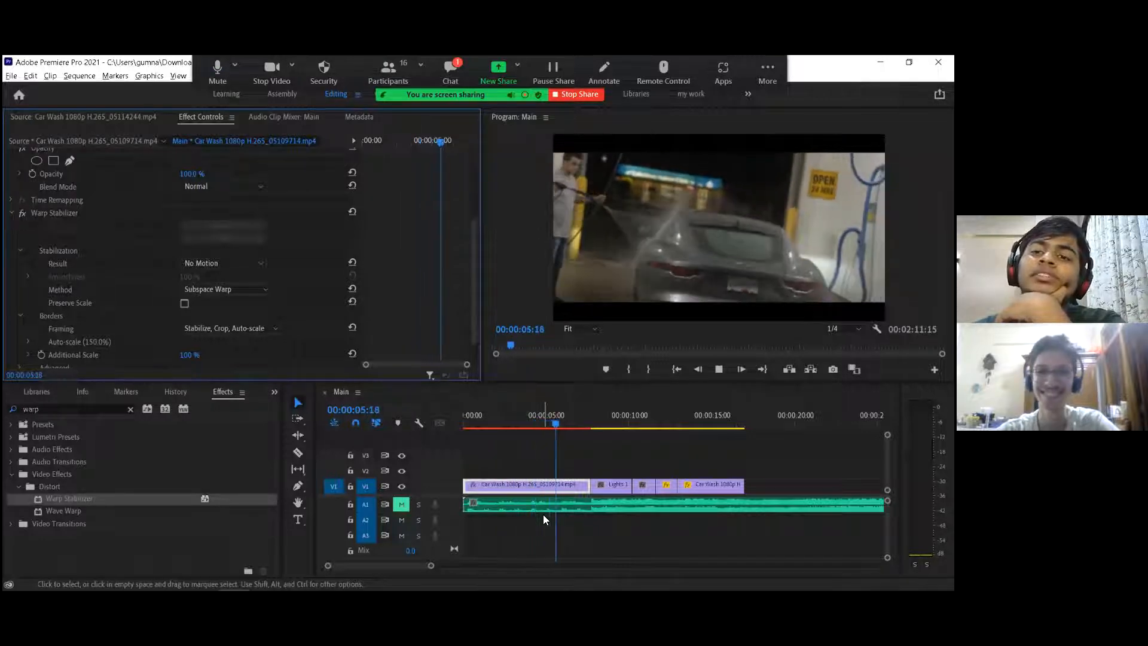
key(space)
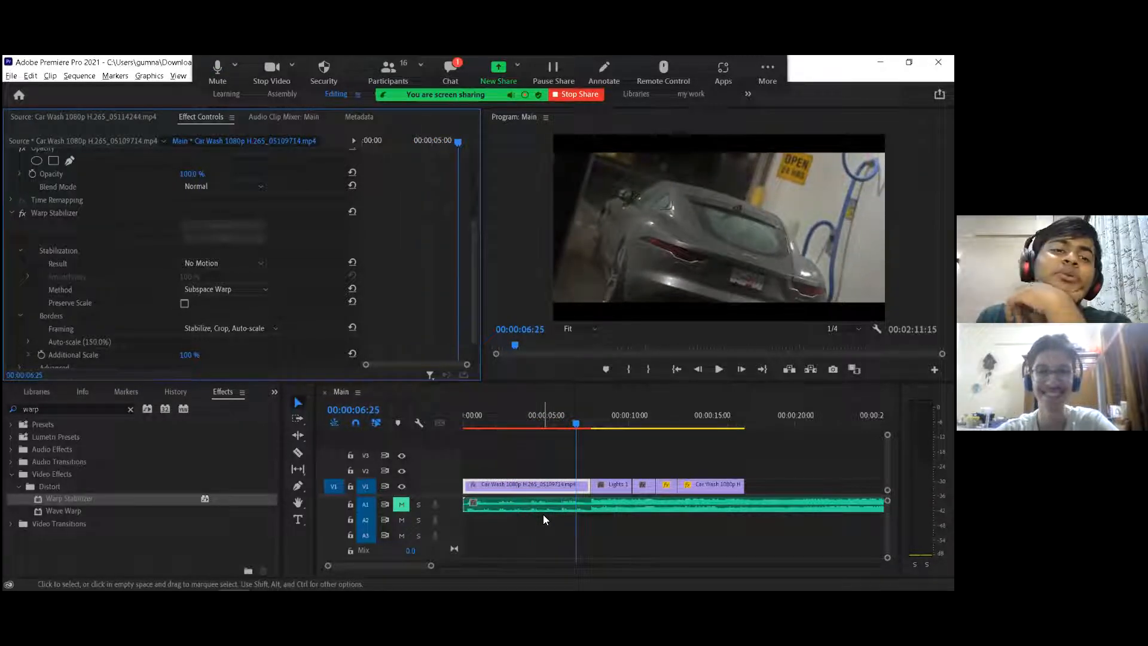
click(251, 261)
click(251, 276)
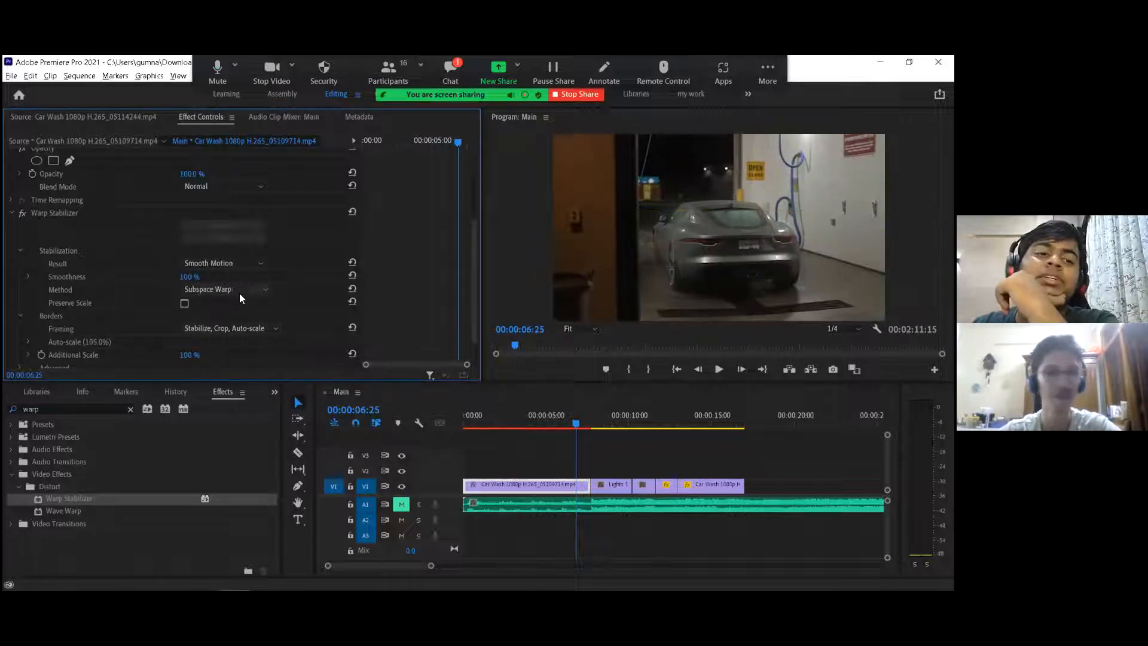
Step: Review the Warp Stabilizer Method and Framing options, keeping Subspace Warp and Stabilize, Crop, Auto-scale
click(240, 293)
click(215, 340)
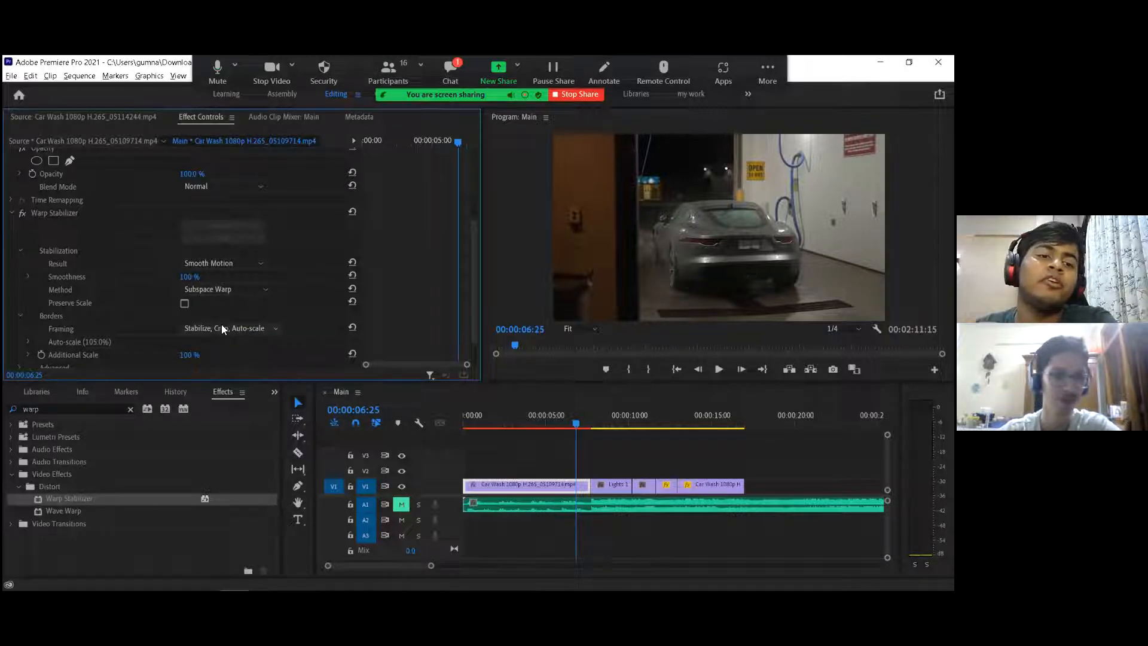
click(221, 325)
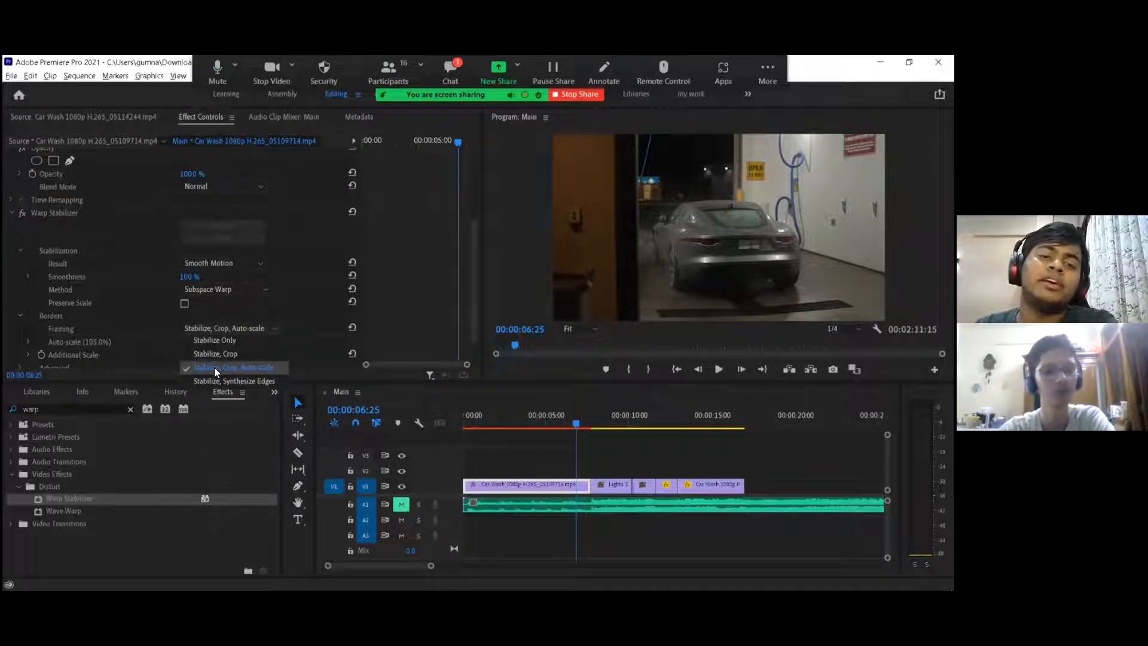
click(214, 367)
click(235, 320)
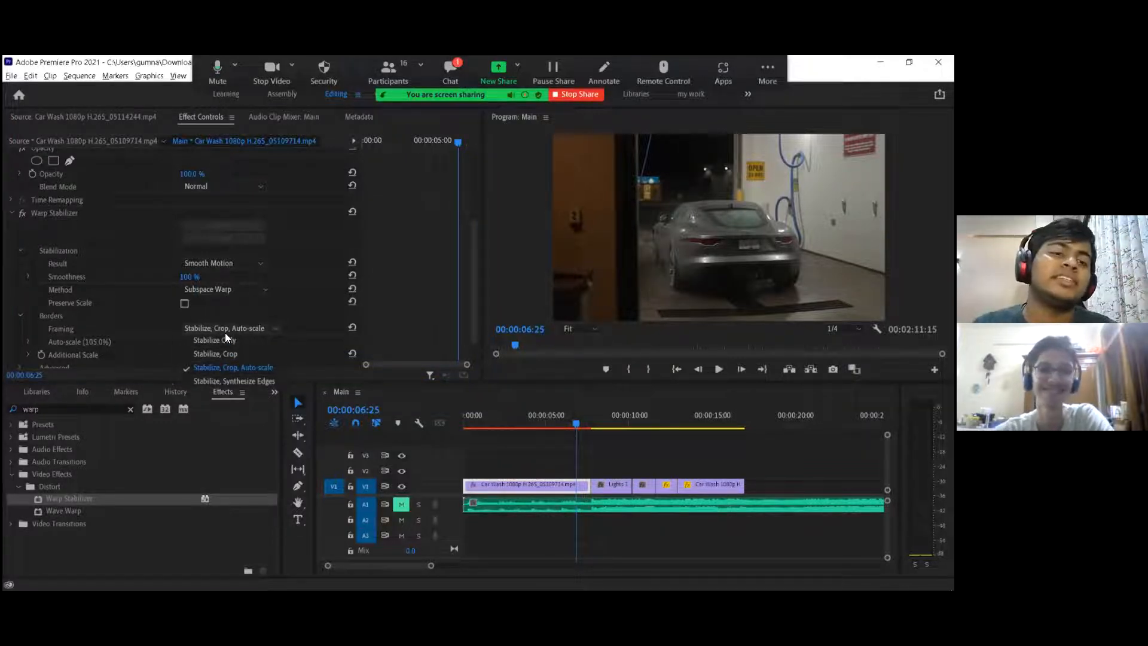
click(225, 364)
Step: Play the sequence from the start to examine the stabilized first clip
scroll(95, 321, down, 1)
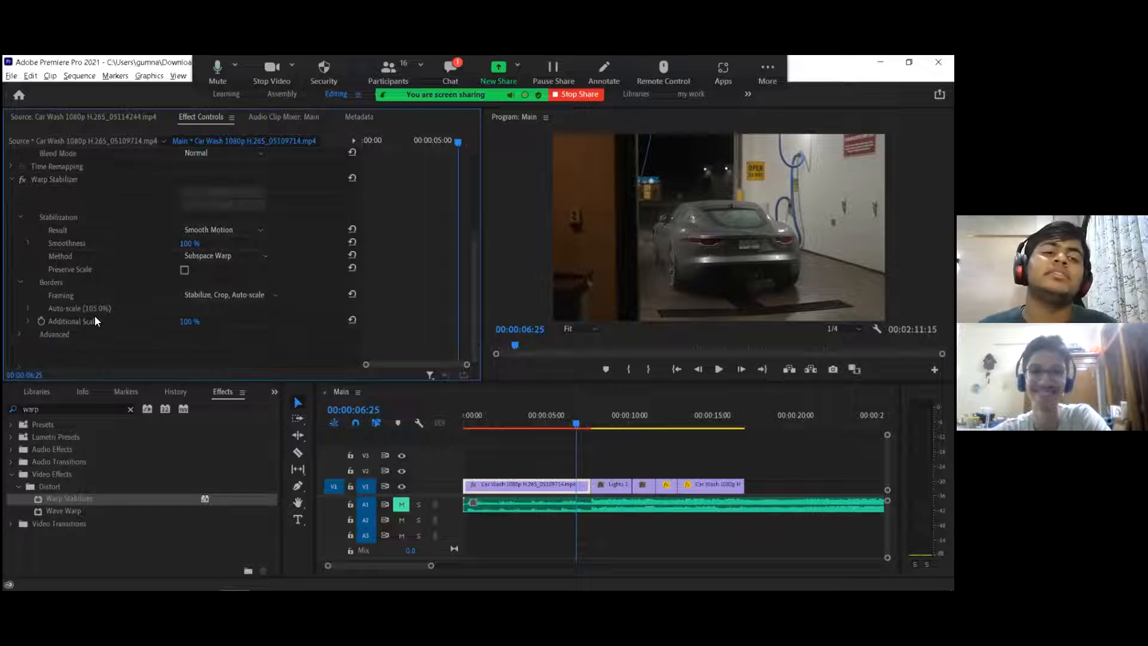
drag(525, 425, 448, 414)
key(space)
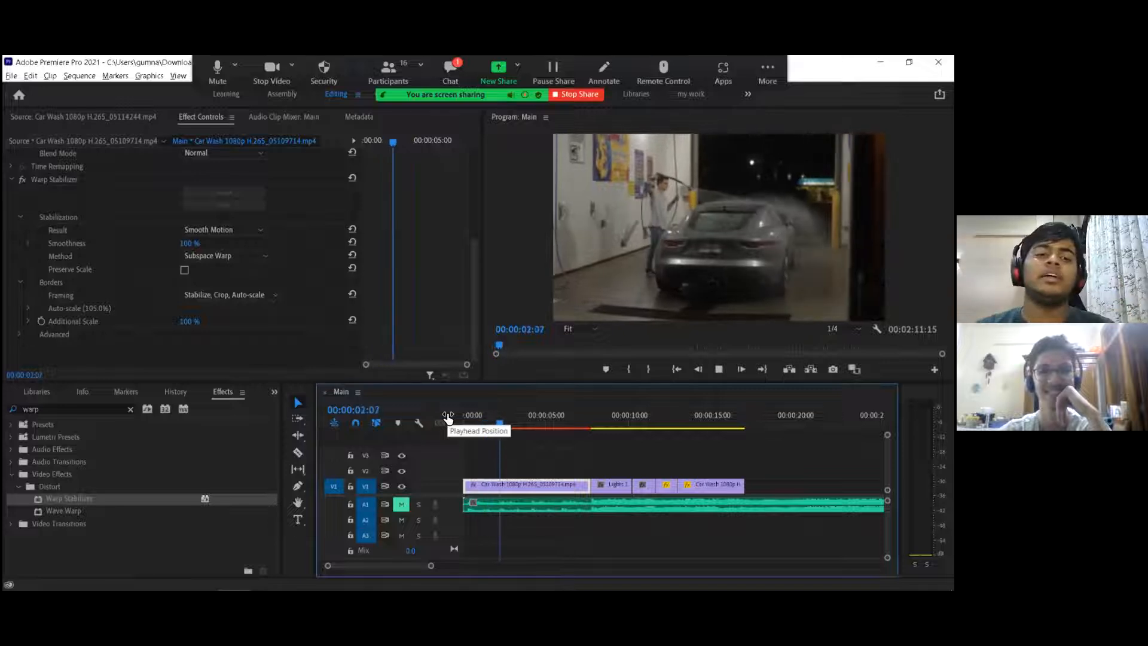
Step: Disable Warp Stabilizer on the first clip and play the unstabilized footage full screen from the start
click(26, 178)
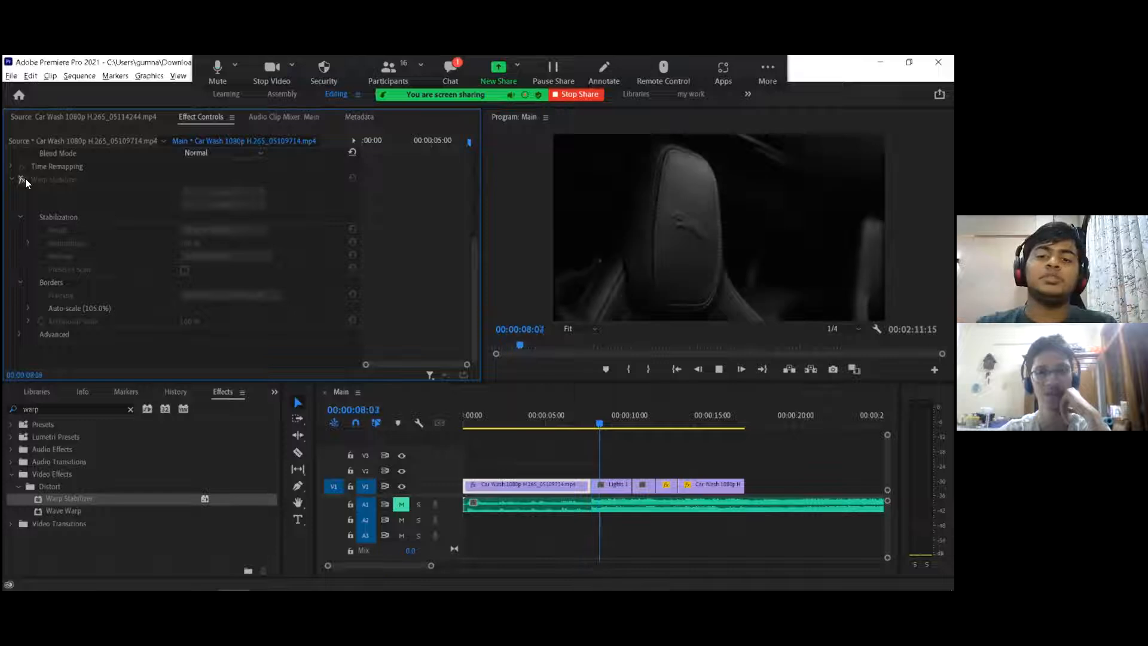
key(space)
drag(565, 422, 375, 416)
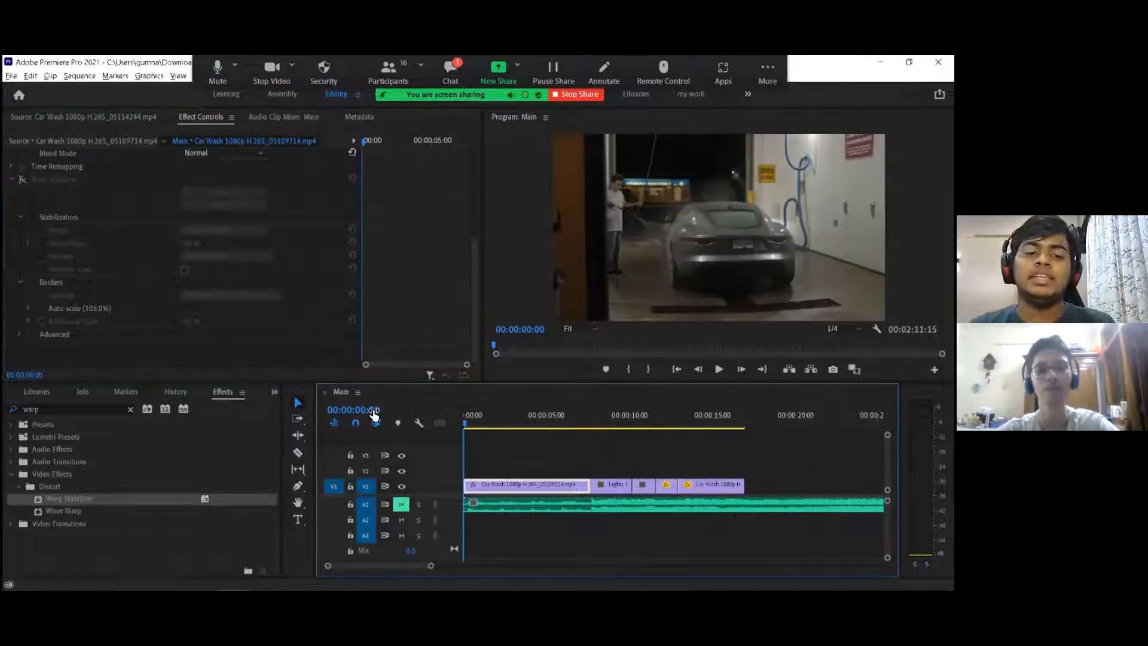
key(ctrl+grave)
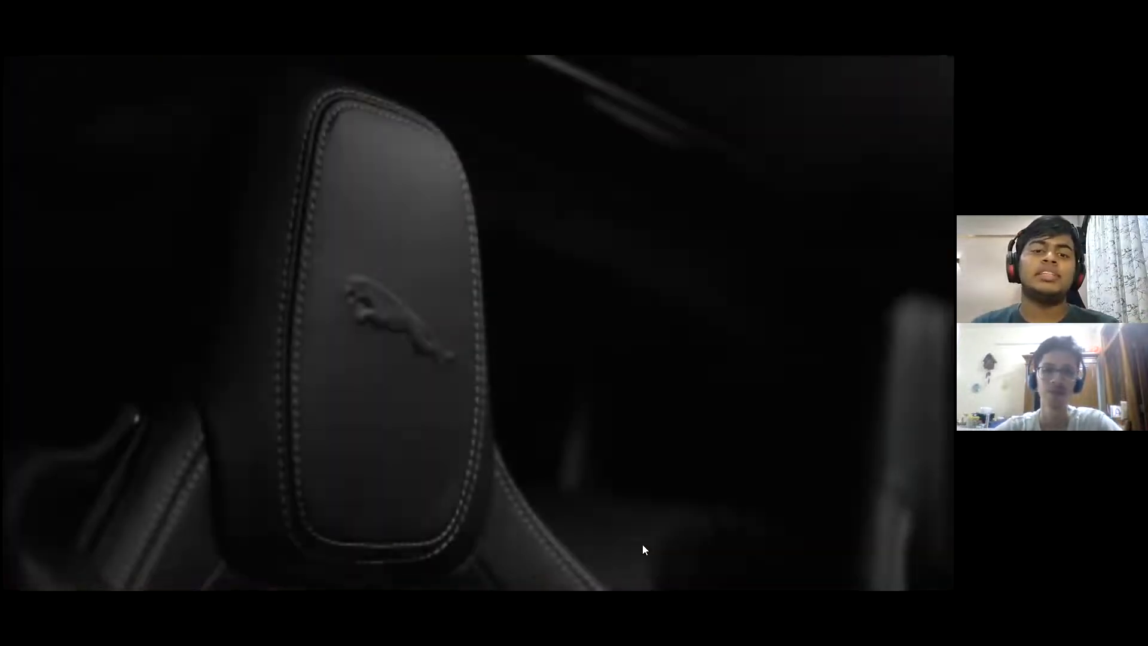
key(Escape)
Step: Re-enable Warp Stabilizer on the first clip, review it full screen from the start and save the project
drag(532, 416, 3, 138)
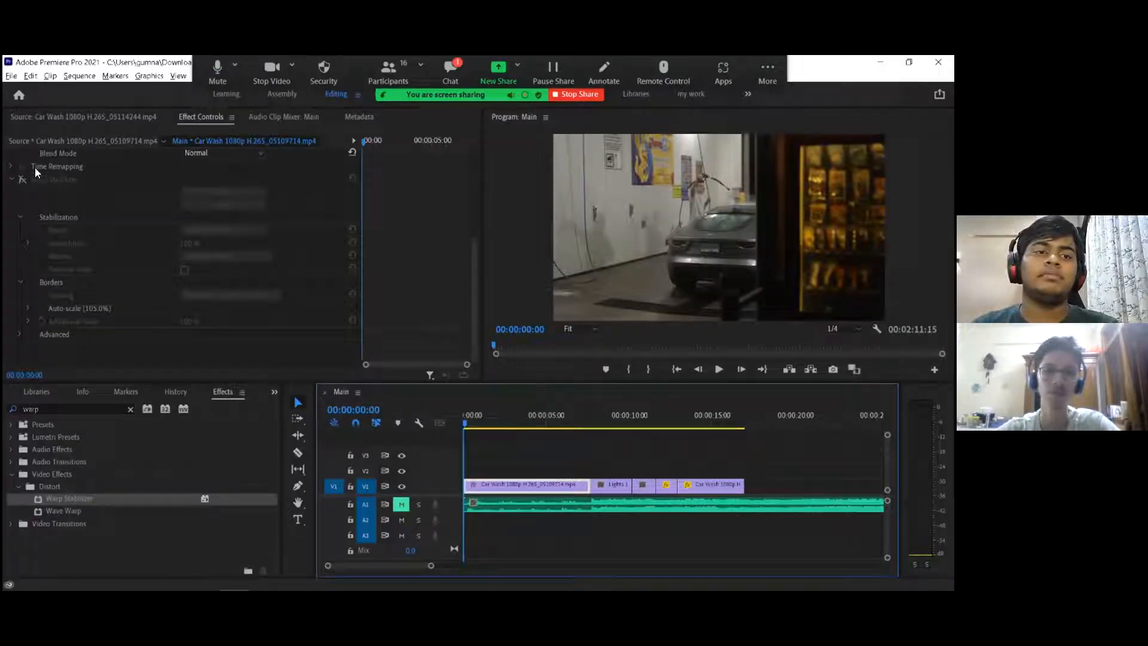
click(22, 179)
key(space)
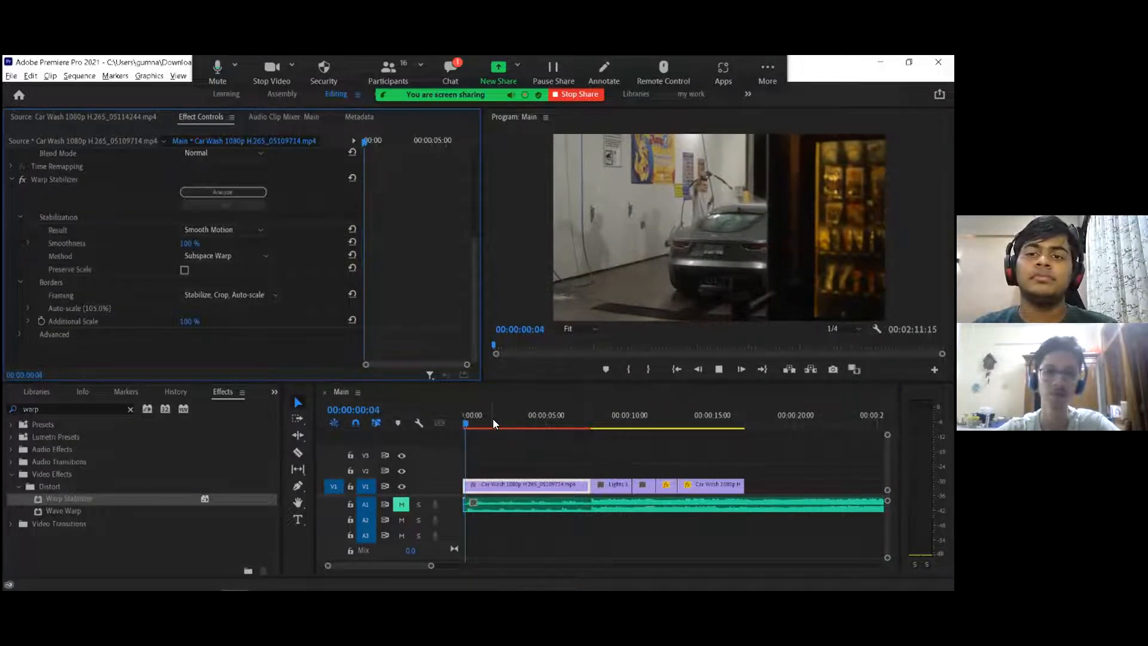
key(ctrl+grave)
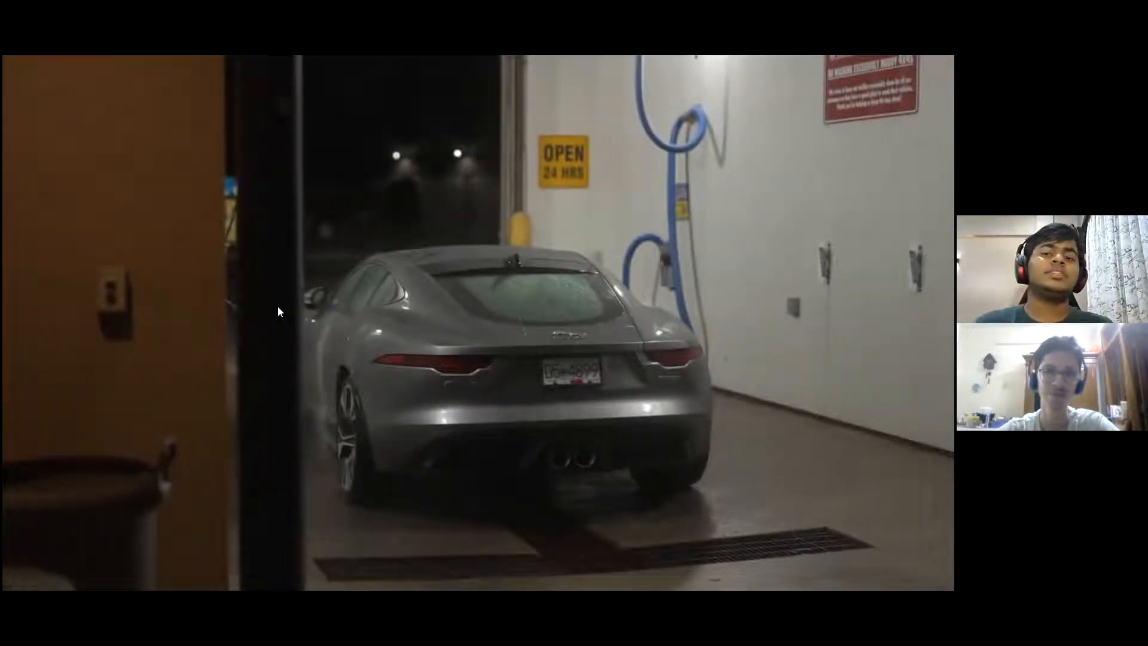
key(Escape)
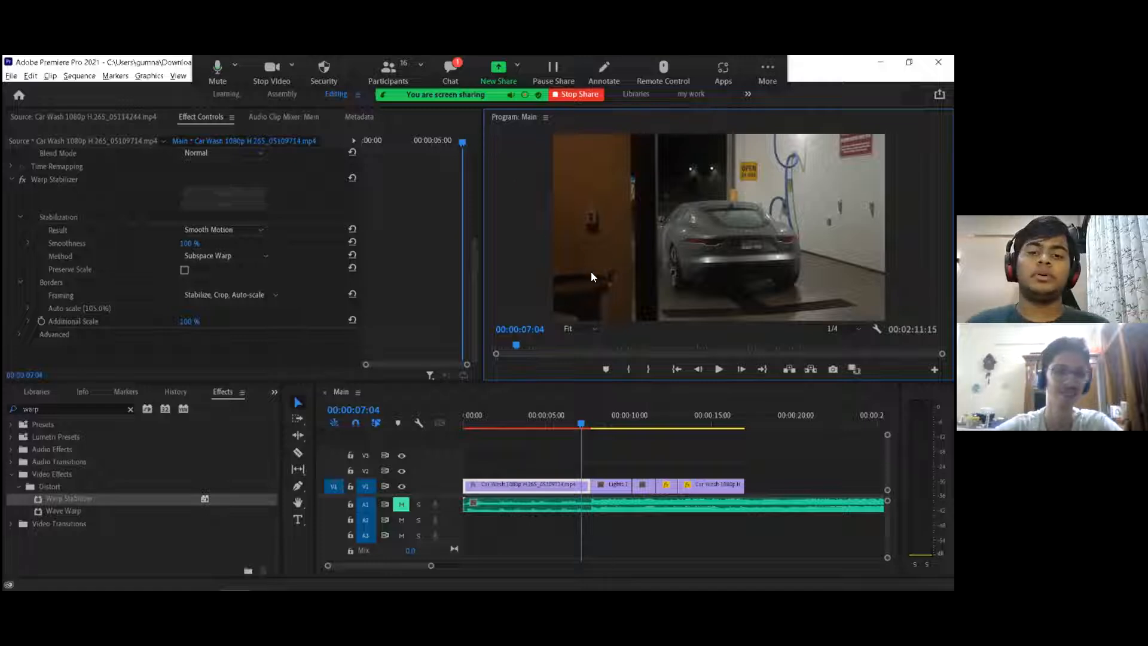
key(ctrl+s)
Step: Apply Warp Stabilizer to the last Car Wash clip on V1 with the playhead at 00:00:13:11, and try to analyze it
drag(680, 422, 638, 415)
click(684, 417)
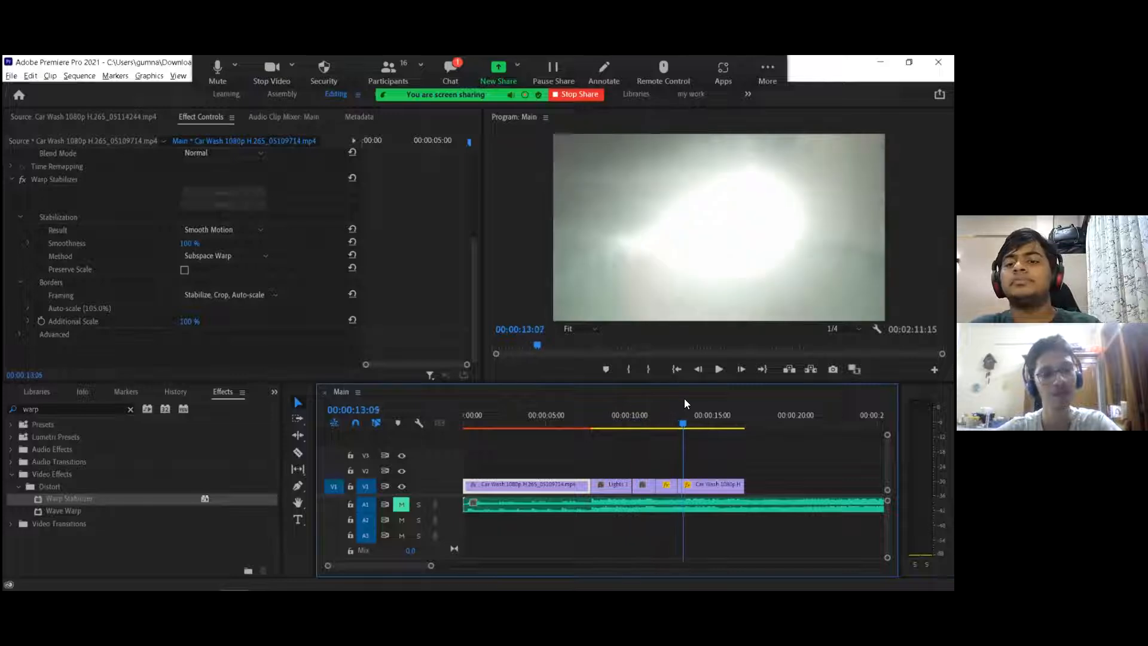
click(714, 484)
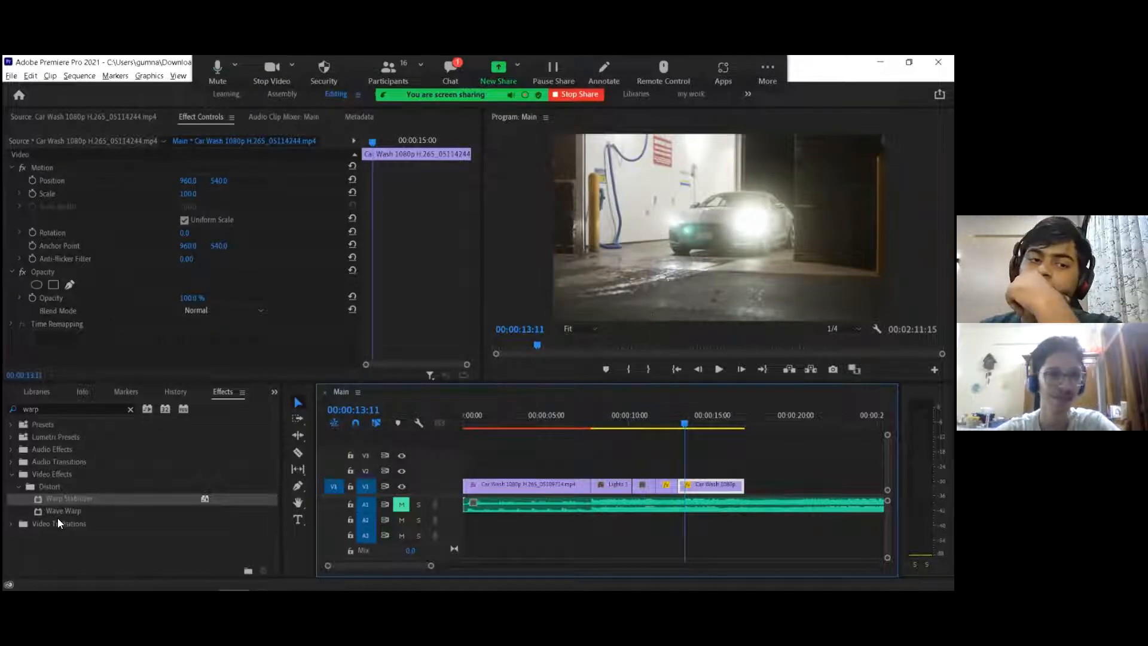
drag(69, 498, 718, 485)
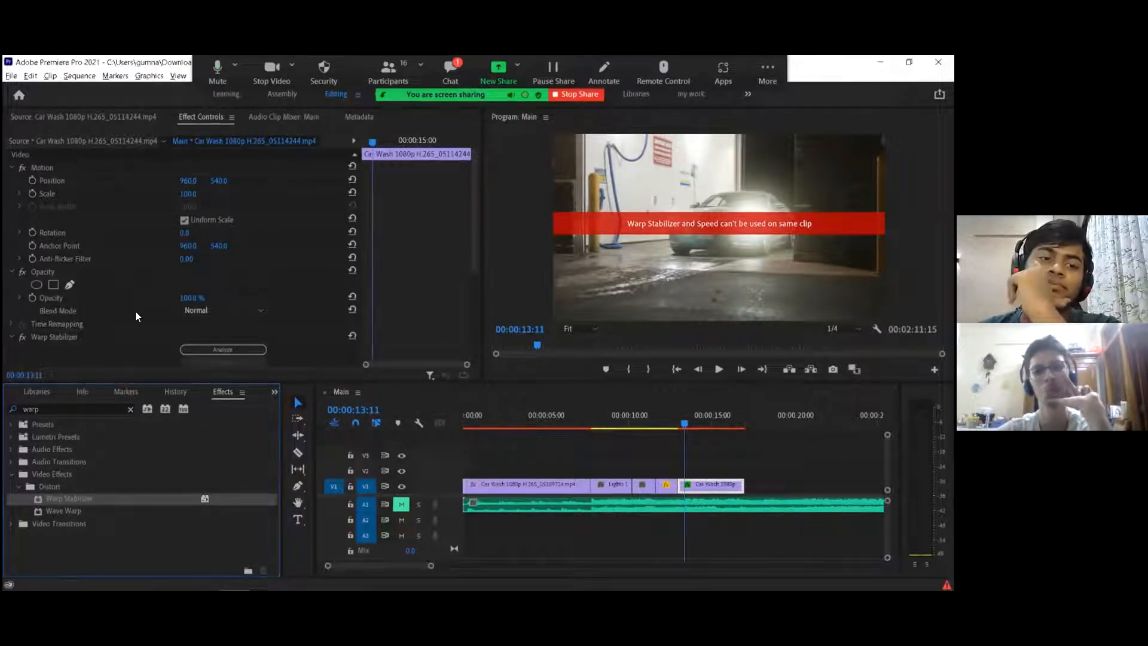
click(114, 332)
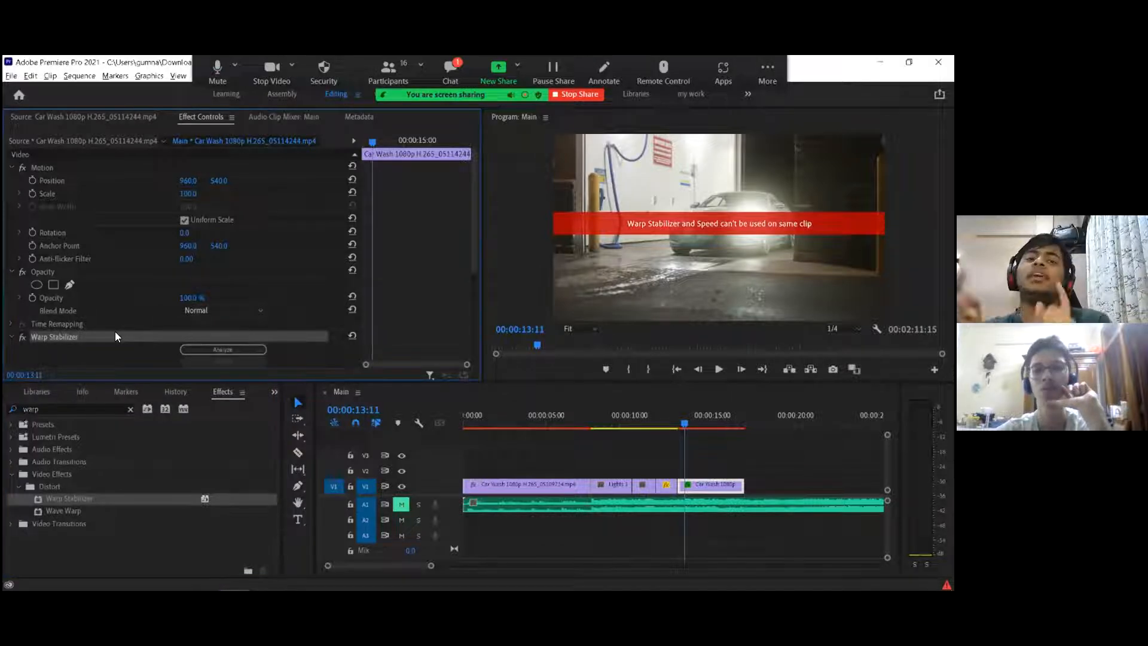
click(244, 350)
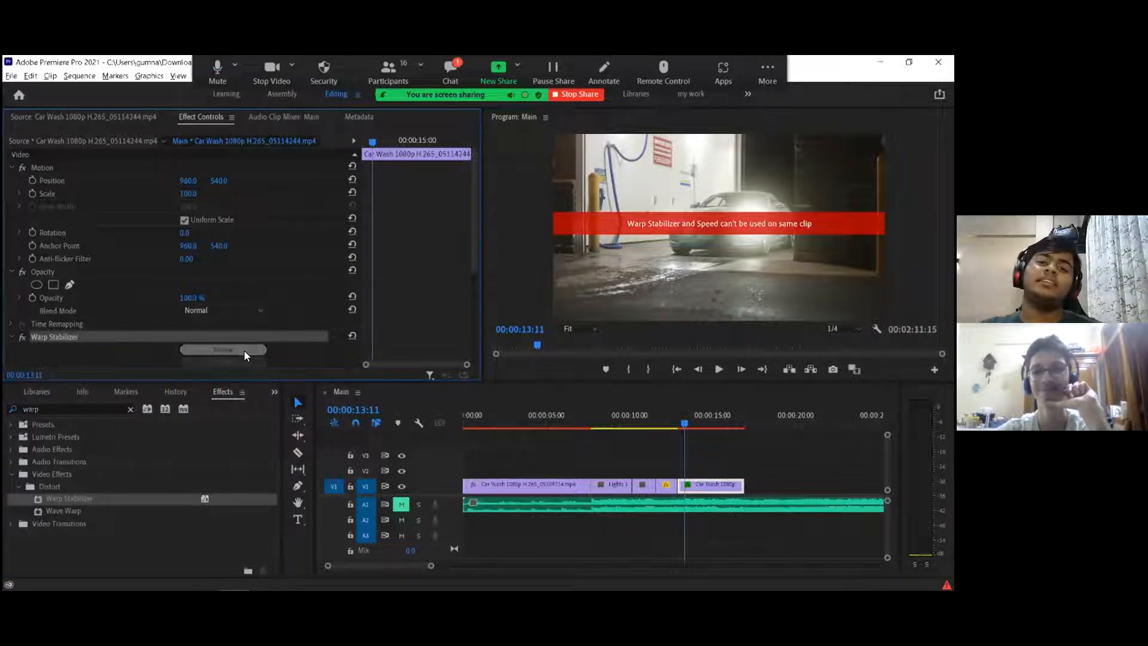
scroll(312, 331, down, 3)
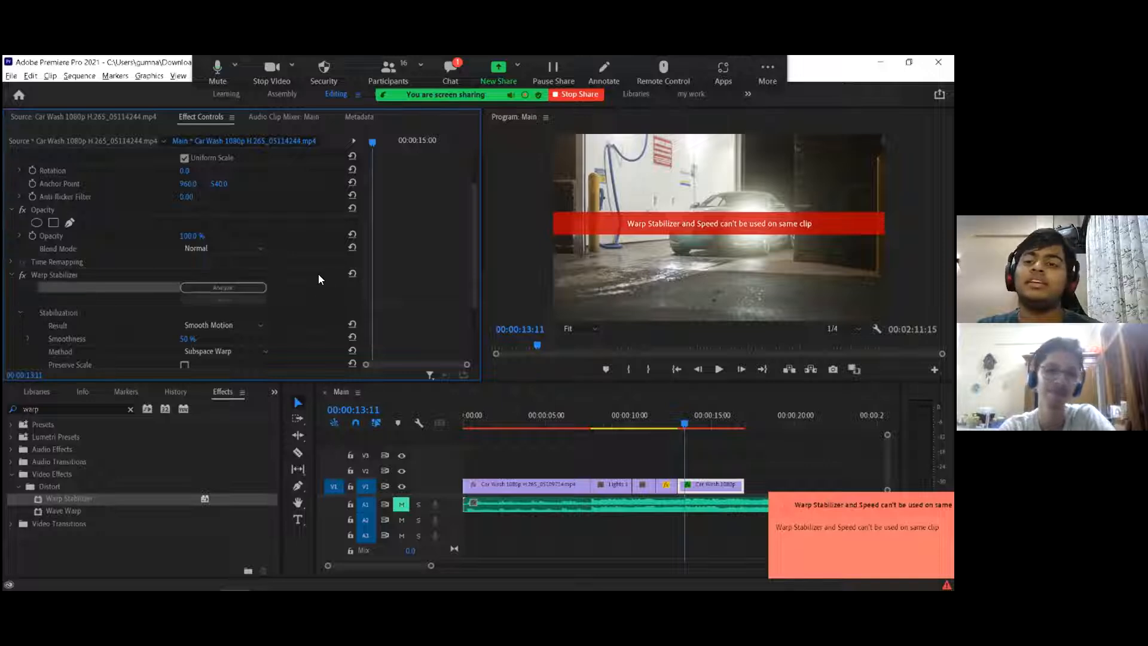
Step: Remove Warp Stabilizer from the last Car Wash clip on V1 and nest that clip as "Call coming out of car wash"
click(95, 270)
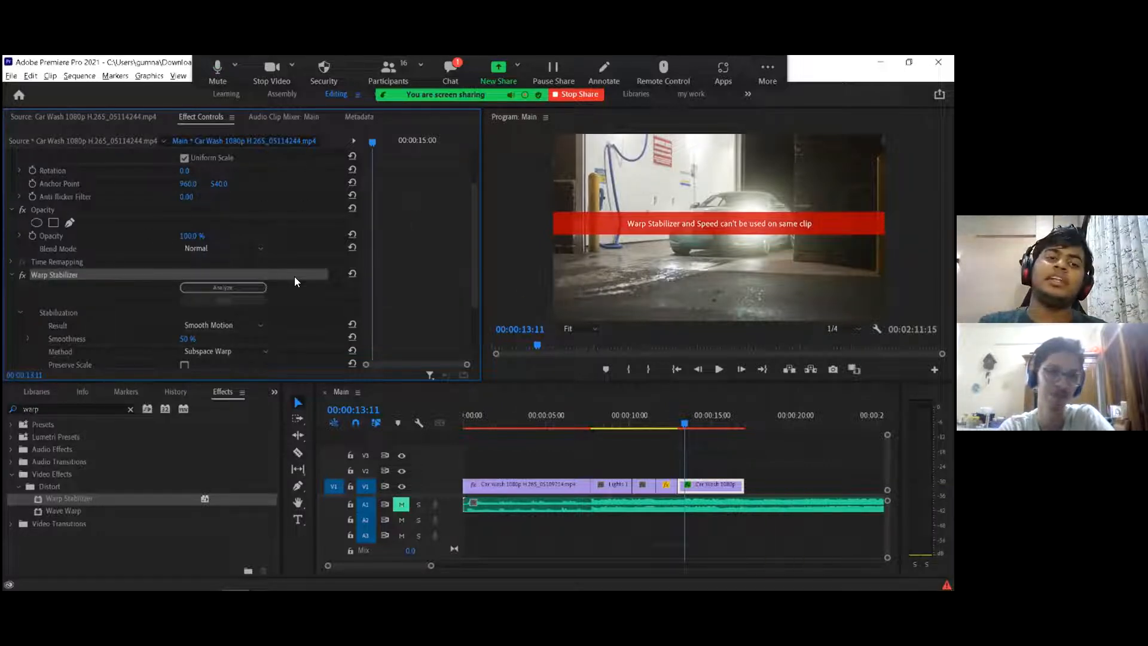
key(Delete)
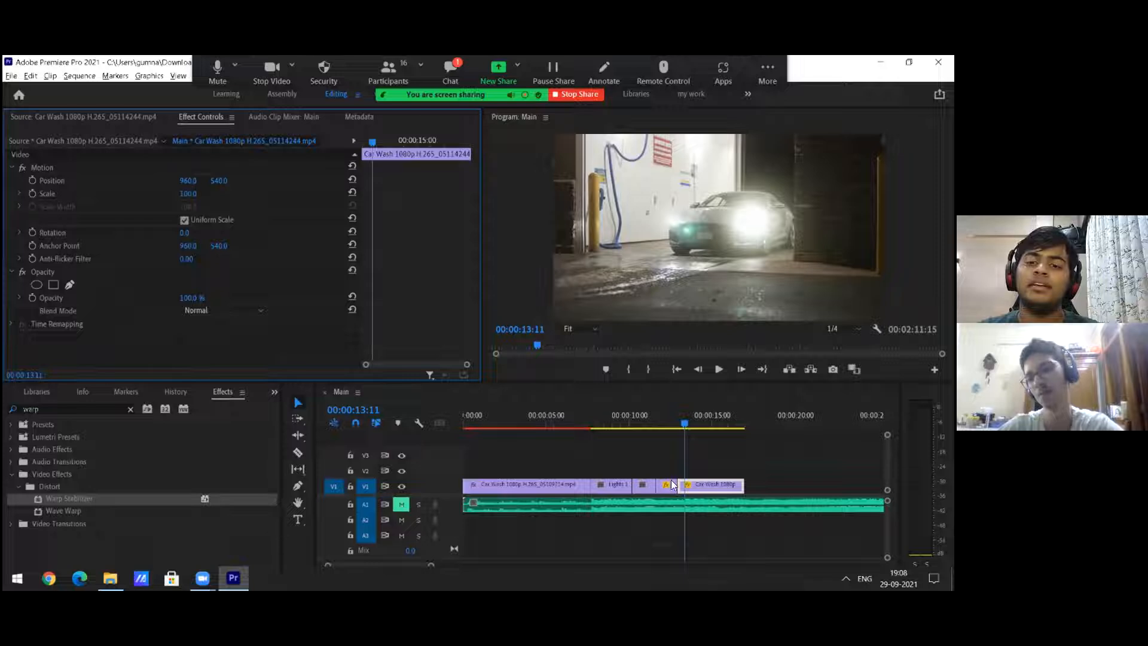
right_click(713, 483)
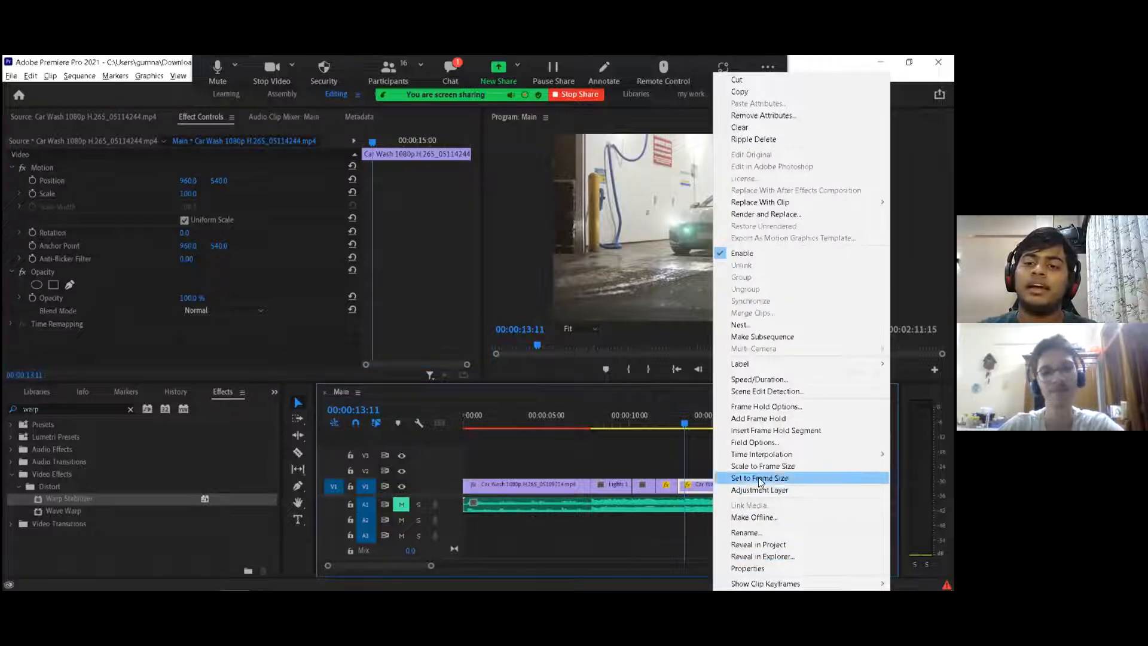
click(741, 324)
key(BackSpace)
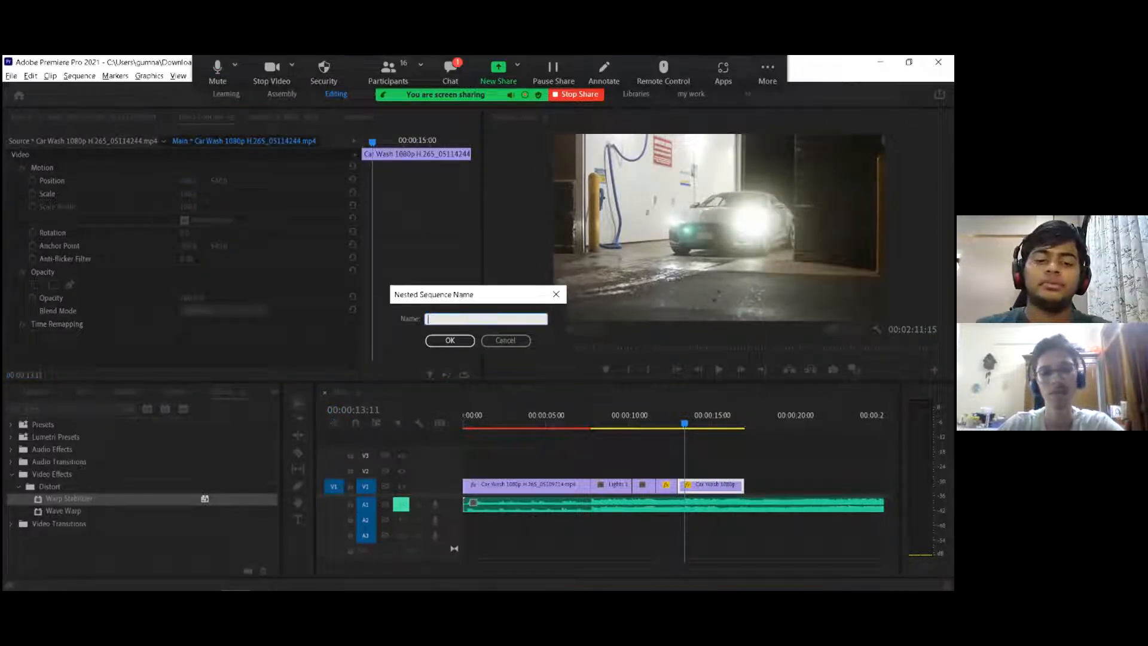
text(Car )
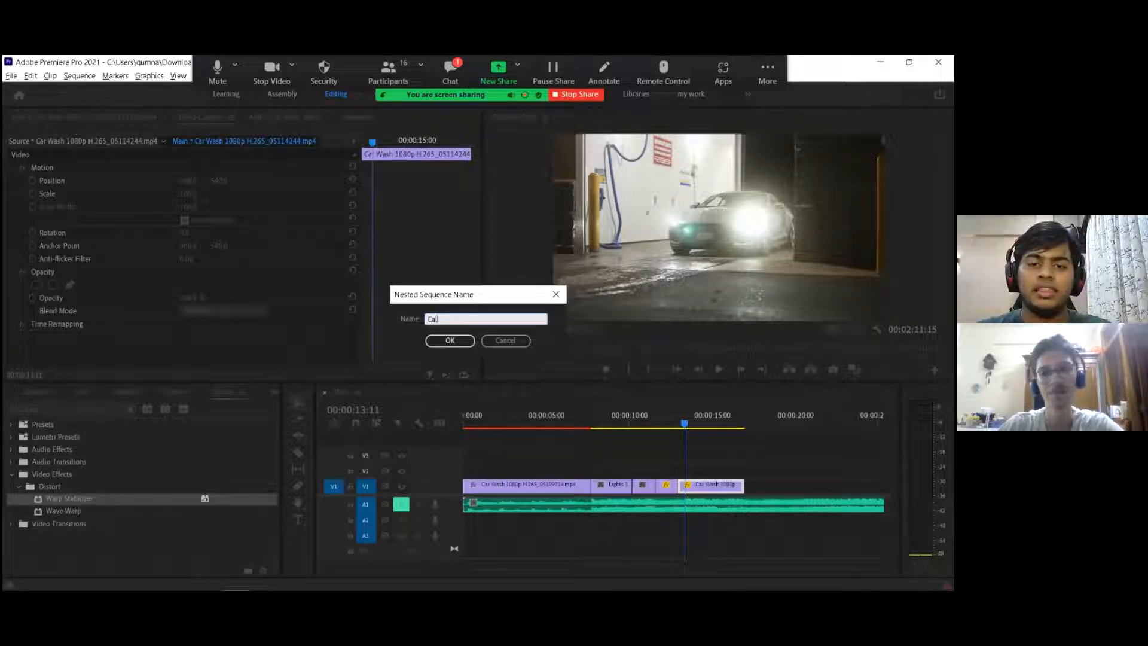
text(coming o)
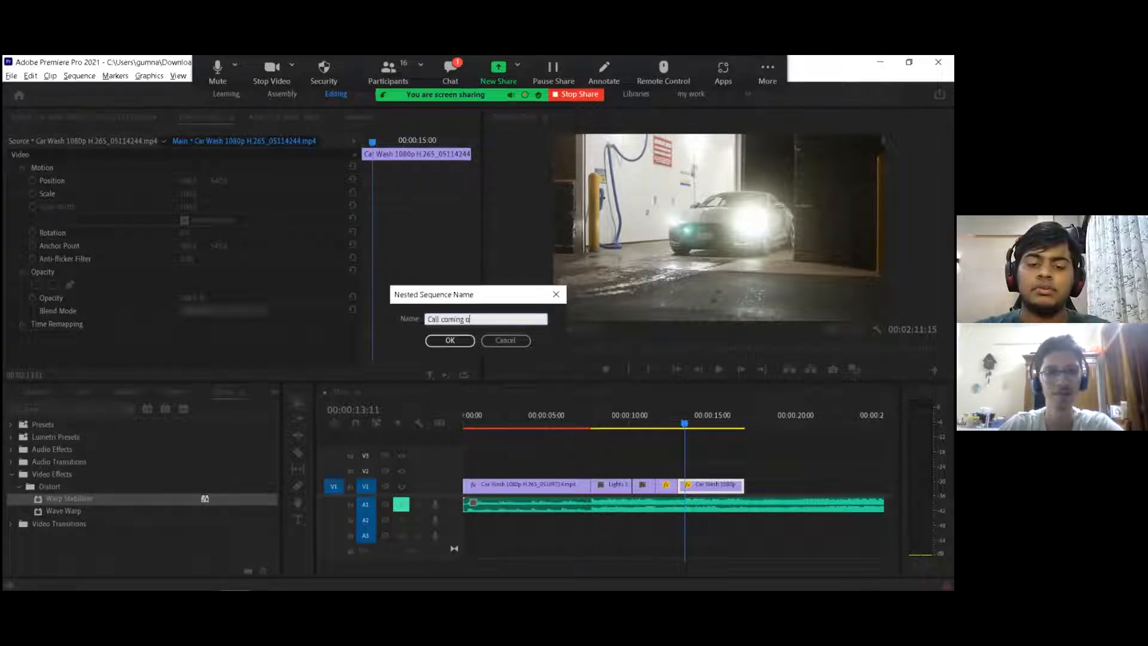
text(ut of car wash)
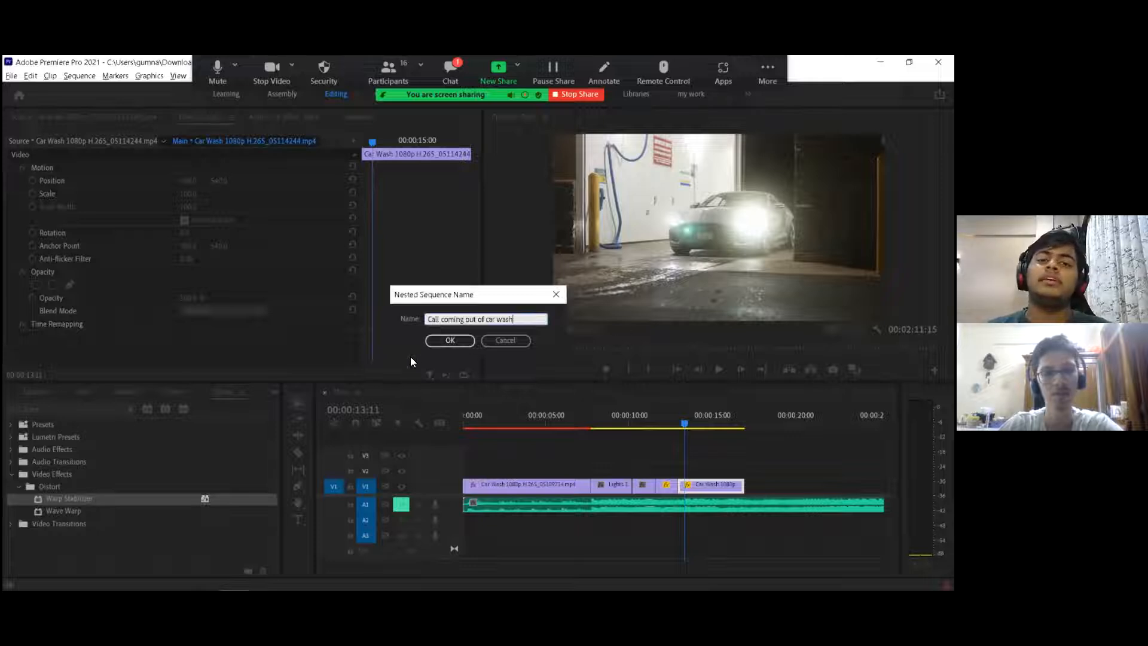
click(470, 341)
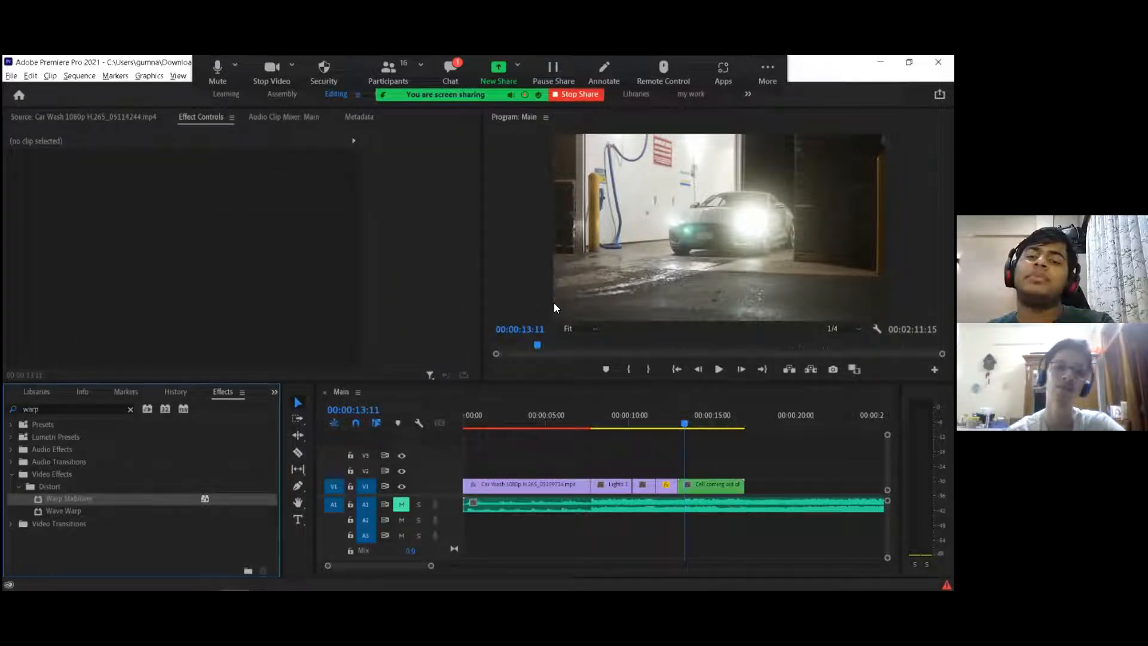
Step: Open the nested sequence to examine the clip inside it, and close it to return to the Main sequence
double_click(731, 482)
key(space)
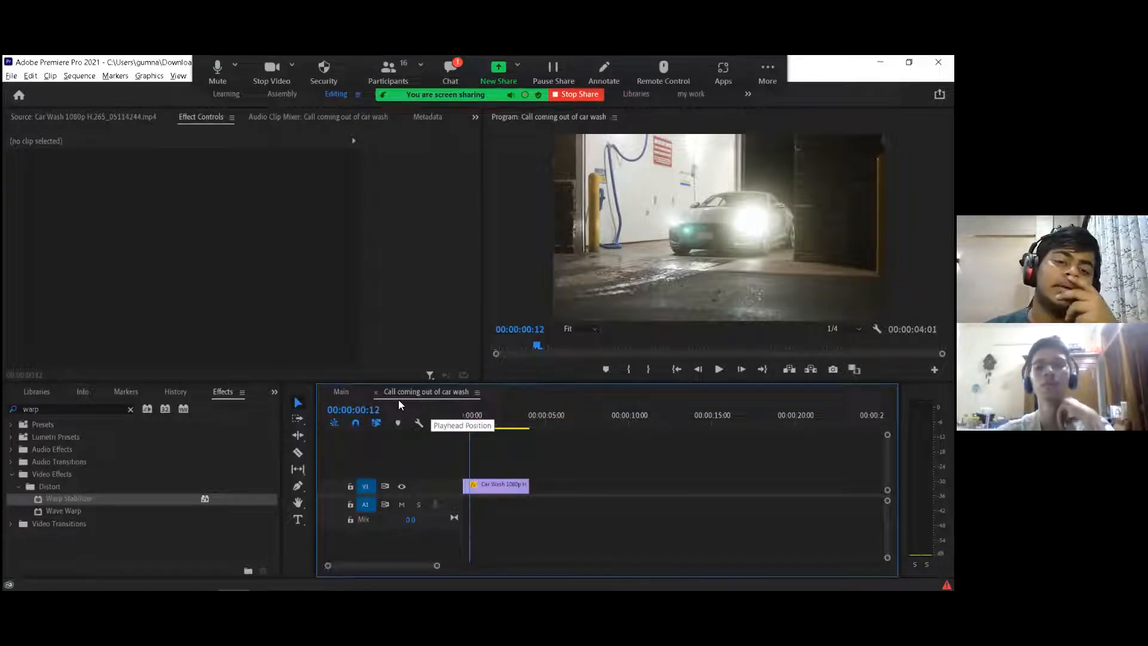
click(376, 394)
Step: Apply Warp Stabilizer to the nested clip at the end of V1 and set its Smoothness to 100%
drag(66, 498, 714, 484)
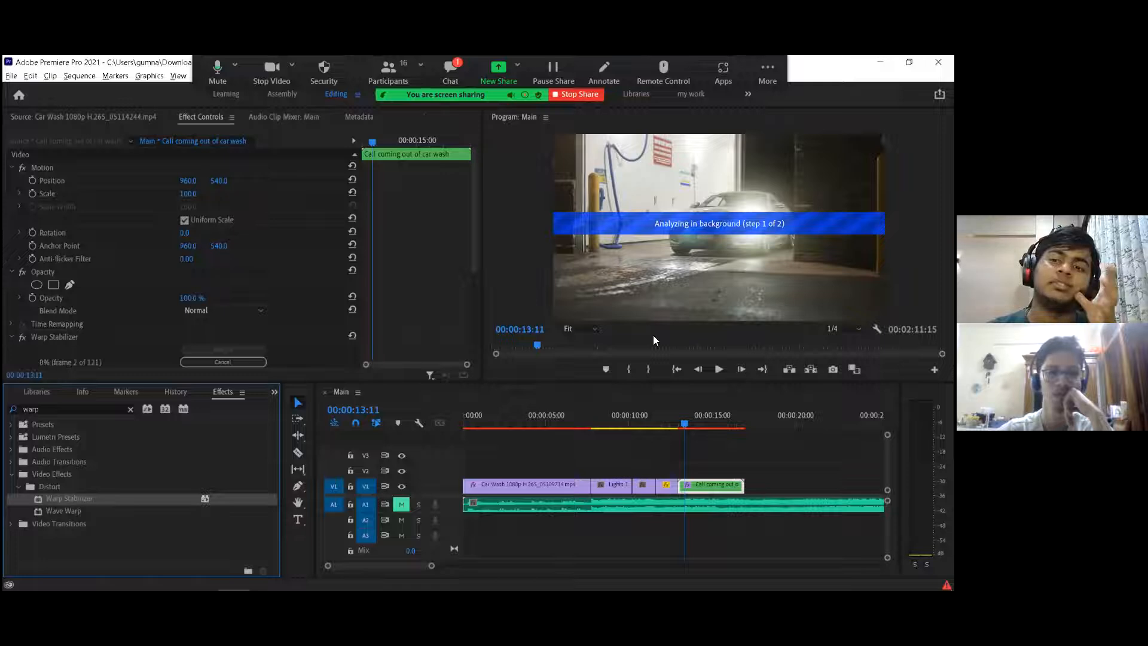
scroll(43, 313, down, 3)
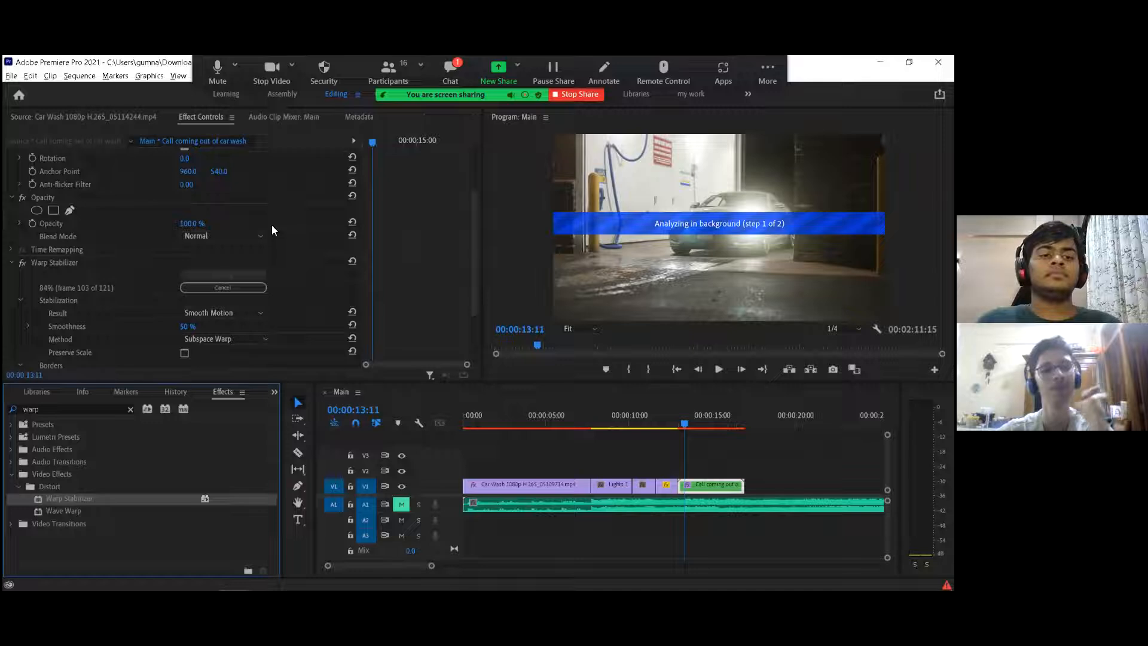
click(196, 324)
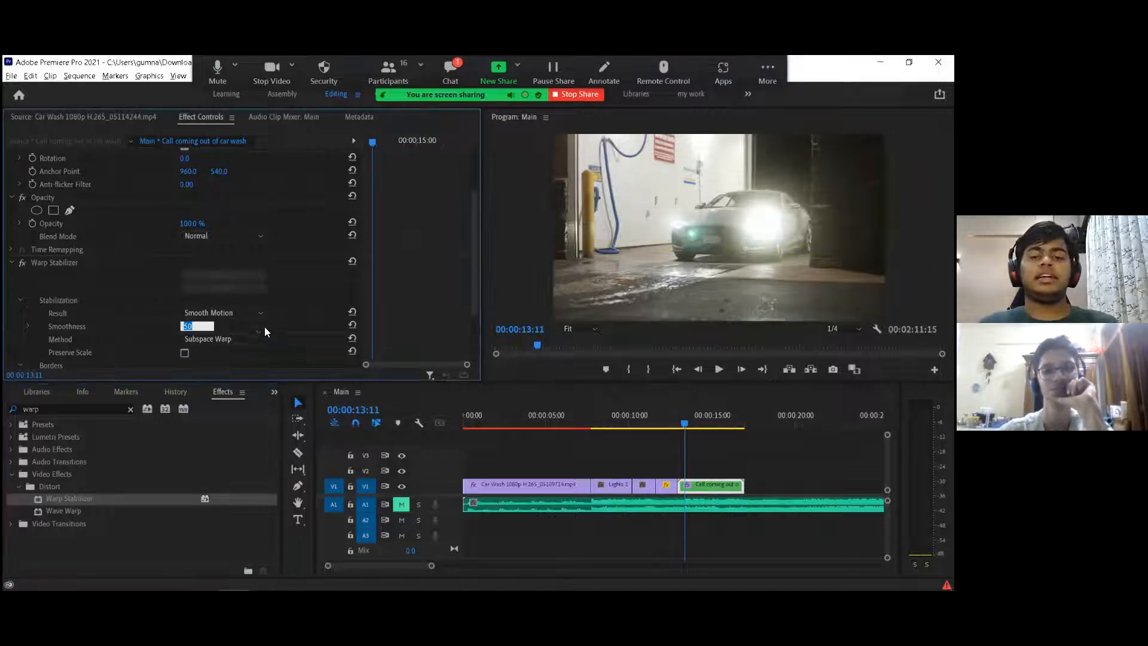
text(100)
key(Return)
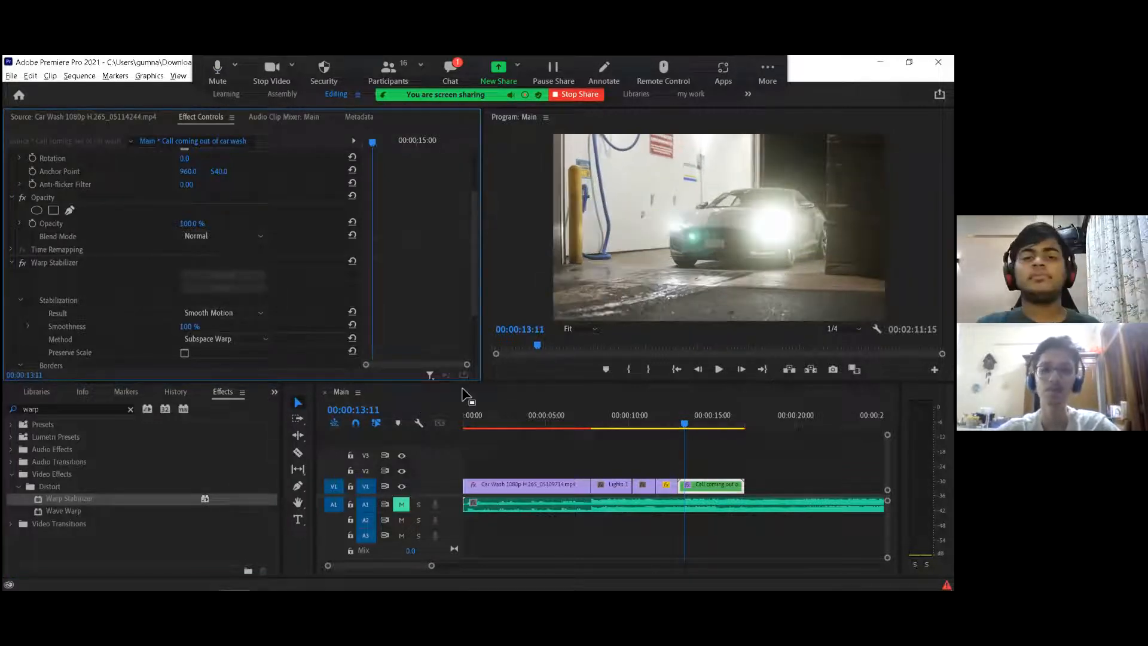
Step: Play the Main sequence from just before the nested clip to review its stabilization, and save the project
click(663, 422)
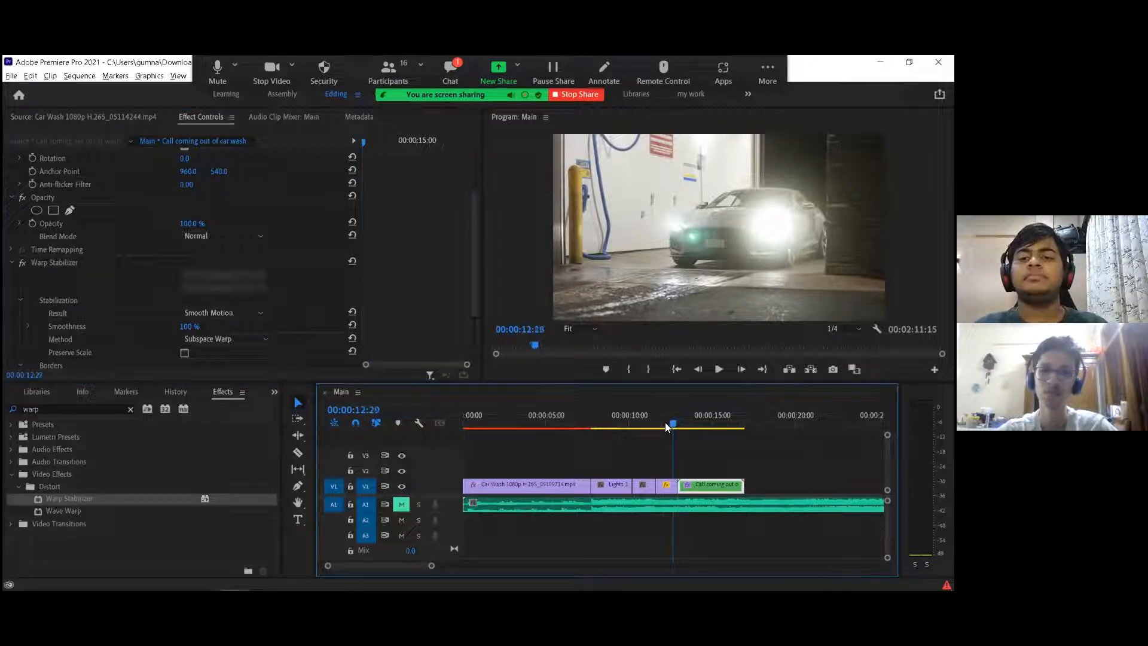
key(space)
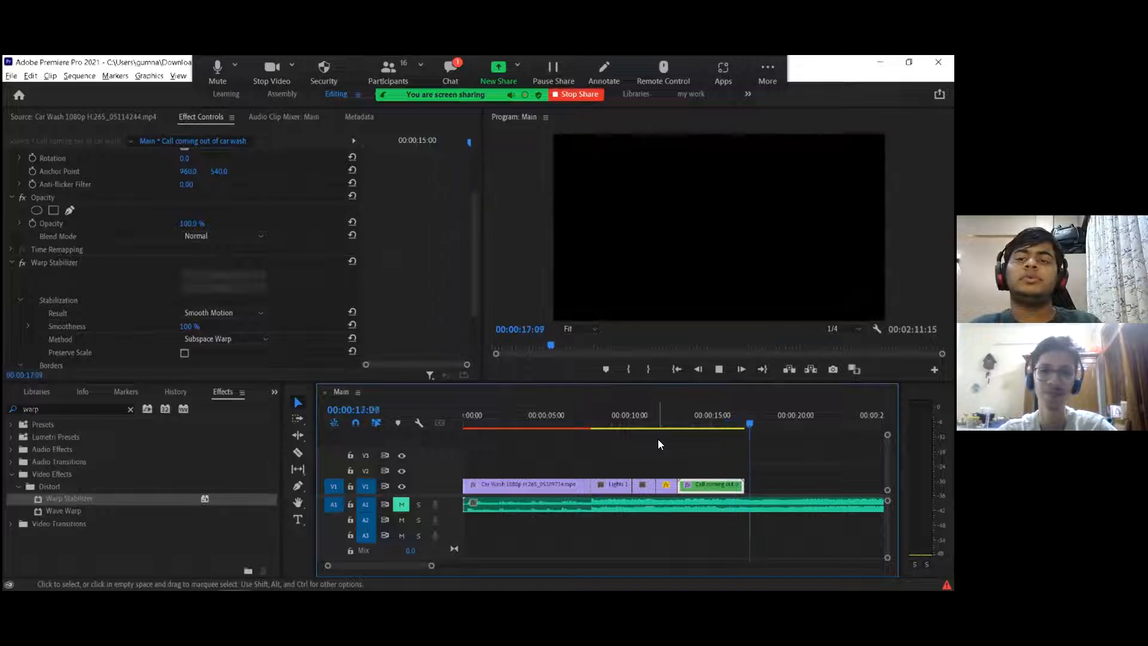
key(space)
key(ctrl+s)
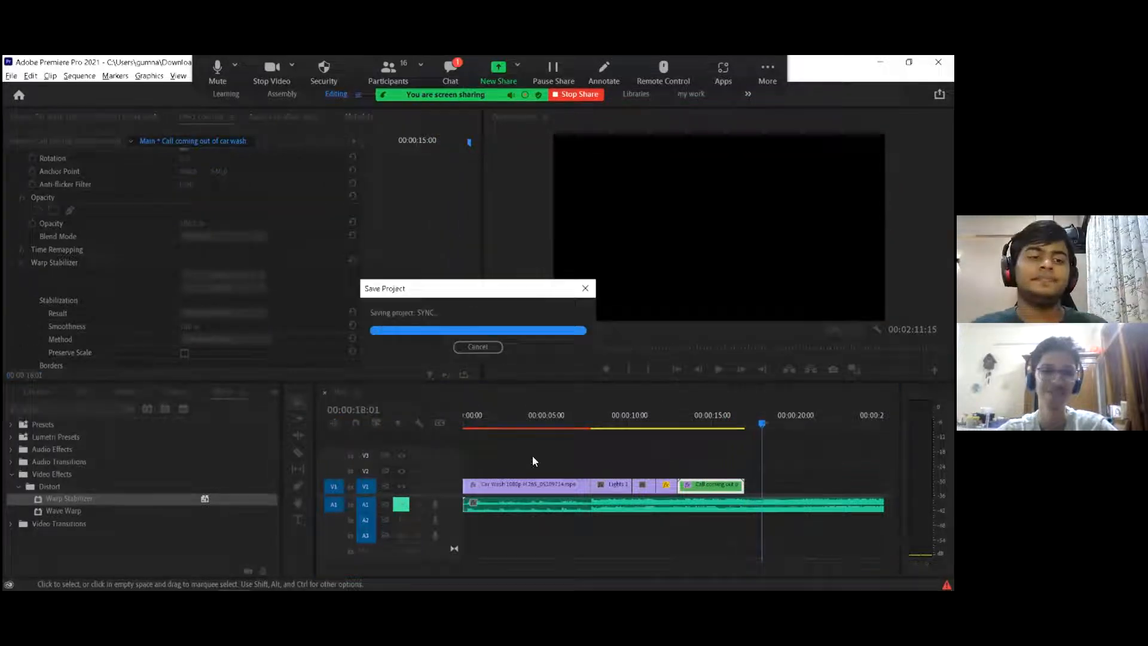
Step: Bring back the Source monitor and the SYNC project's footage list, and stop the Zoom screen share
click(99, 117)
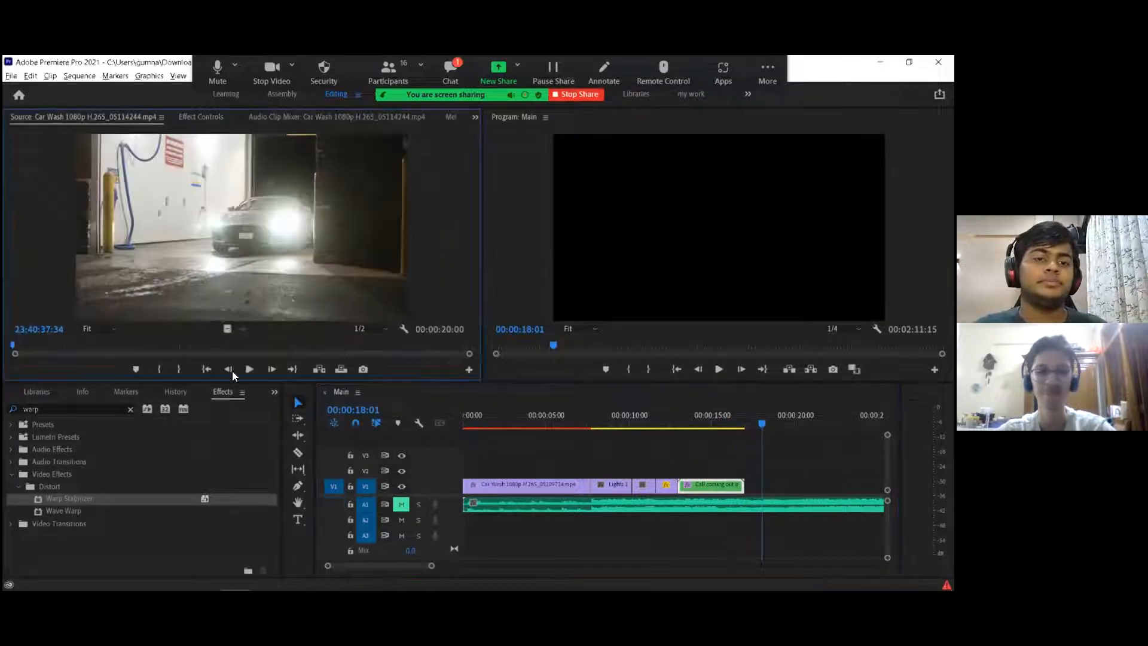
click(275, 392)
click(287, 409)
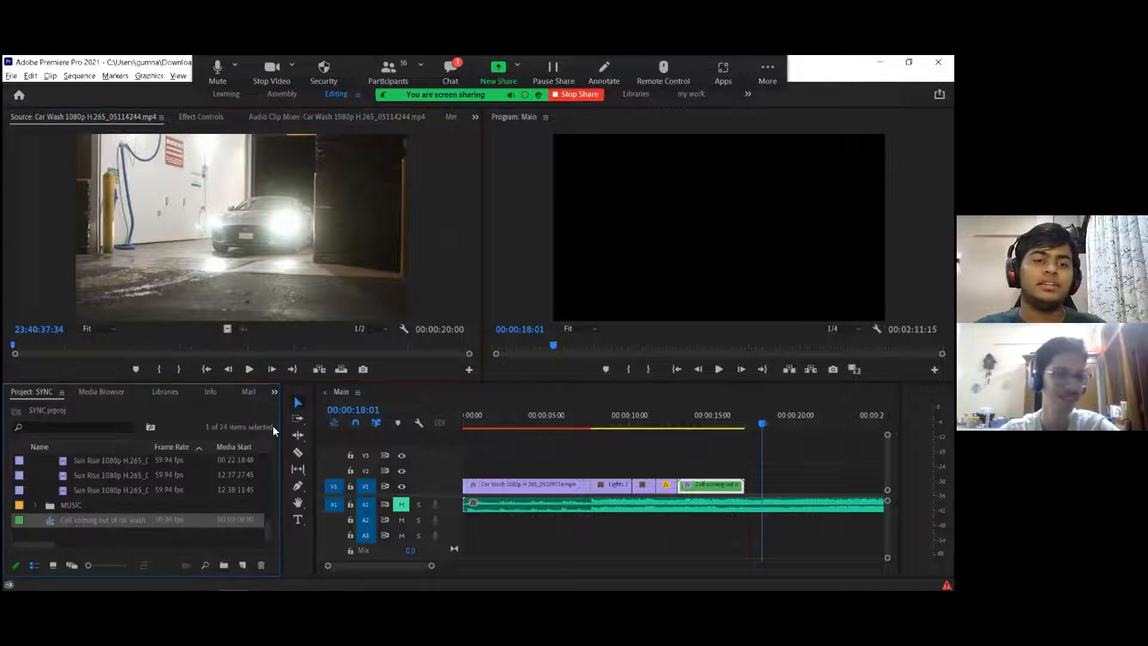
scroll(138, 502, up, 5)
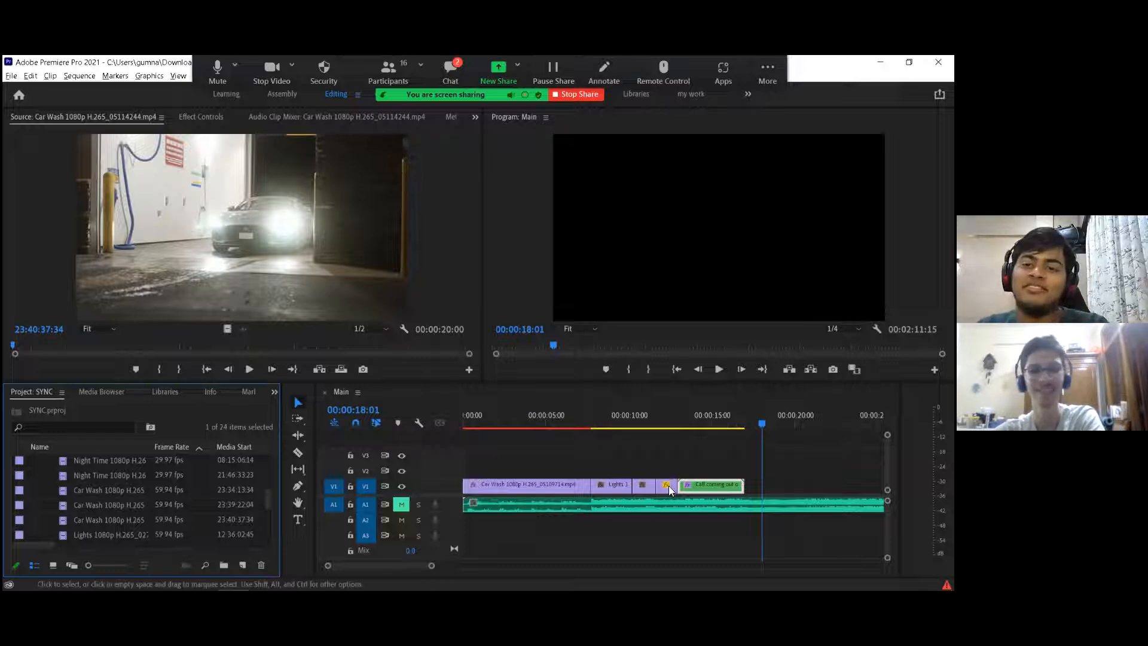
scroll(669, 485, down, 3)
click(638, 395)
key(minus)
key(minus)
scroll(678, 459, down, 1)
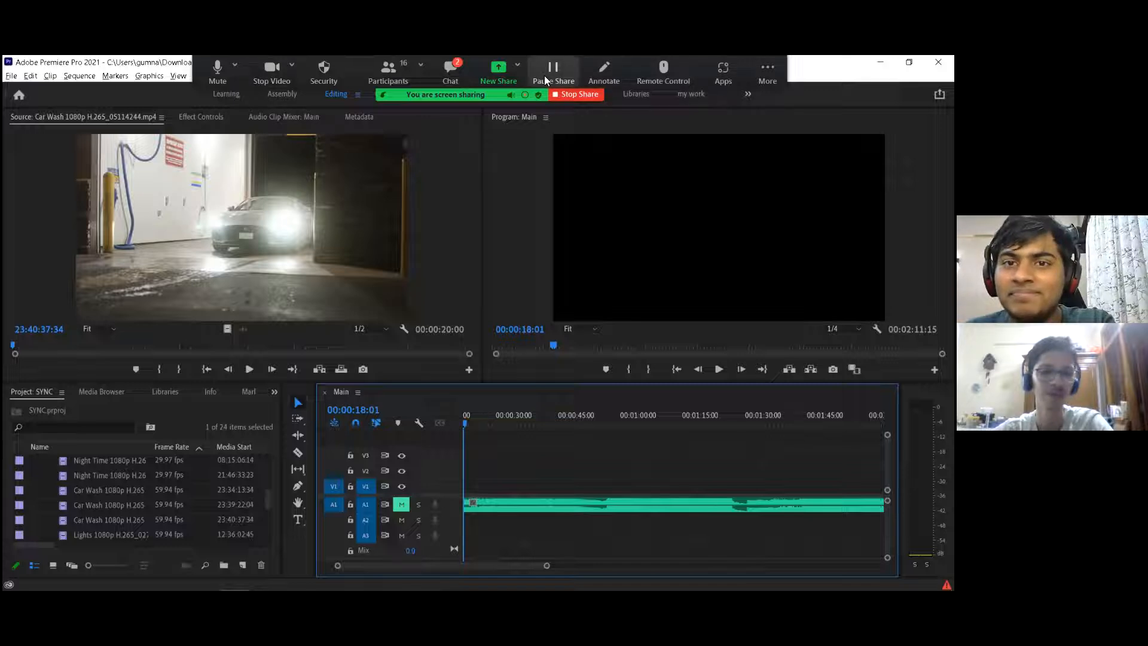
click(556, 98)
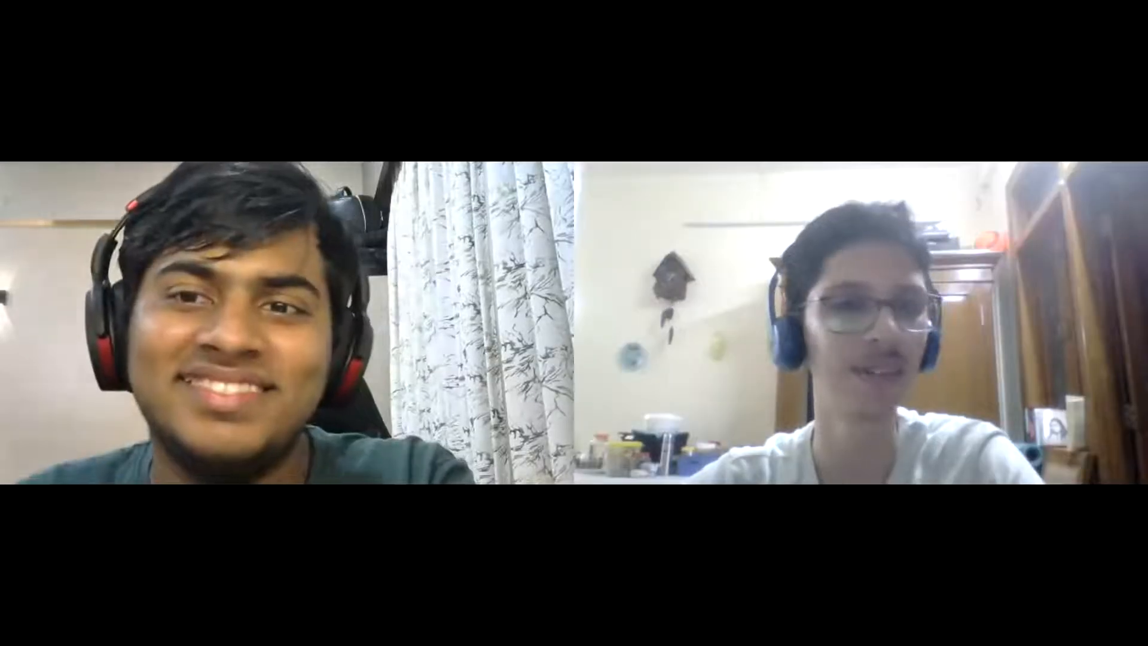
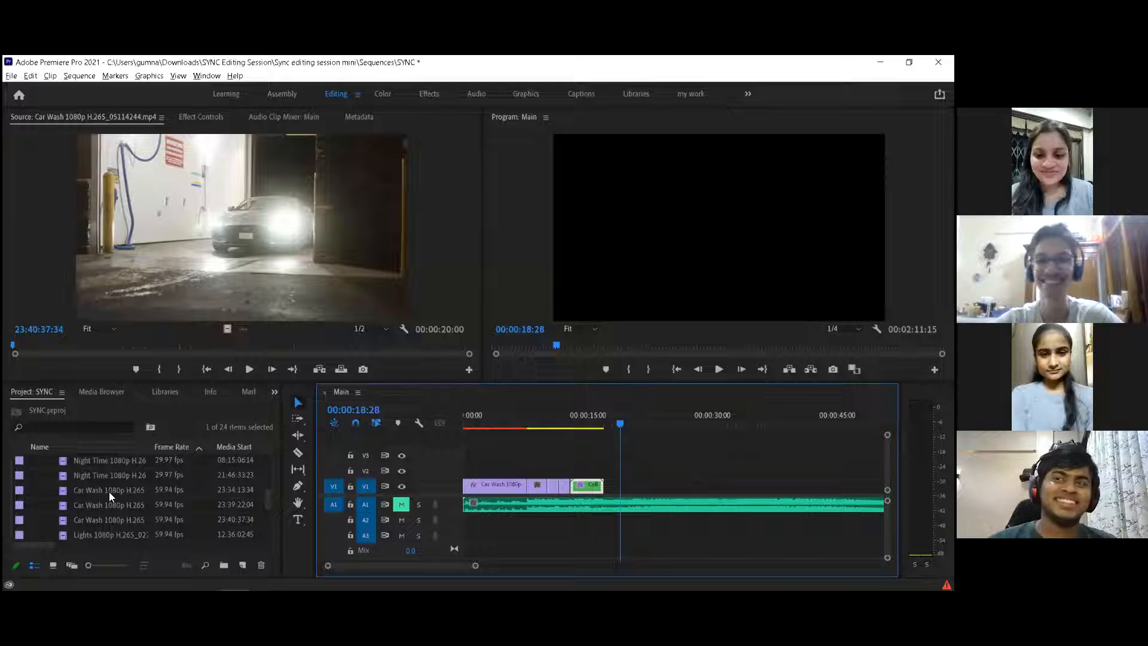
Step: Browse the Footage bin and preview a Night Time clip and the Drone 1080p H.264 (30) and (26) clips
scroll(122, 489, down, 1)
scroll(125, 487, up, 5)
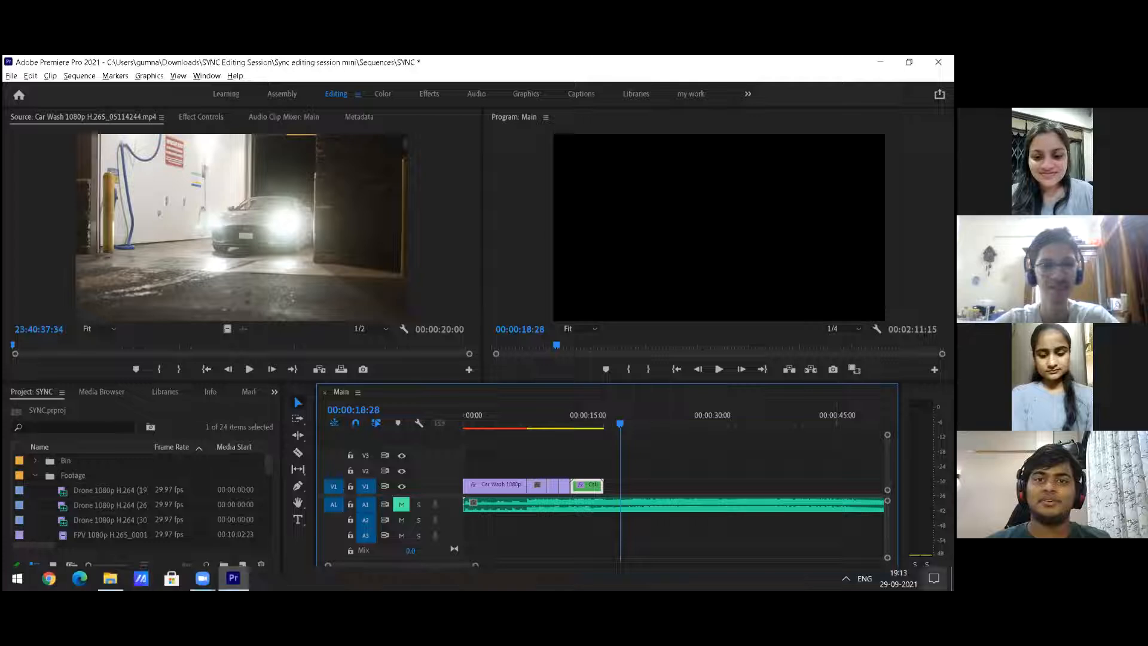
scroll(113, 499, down, 4)
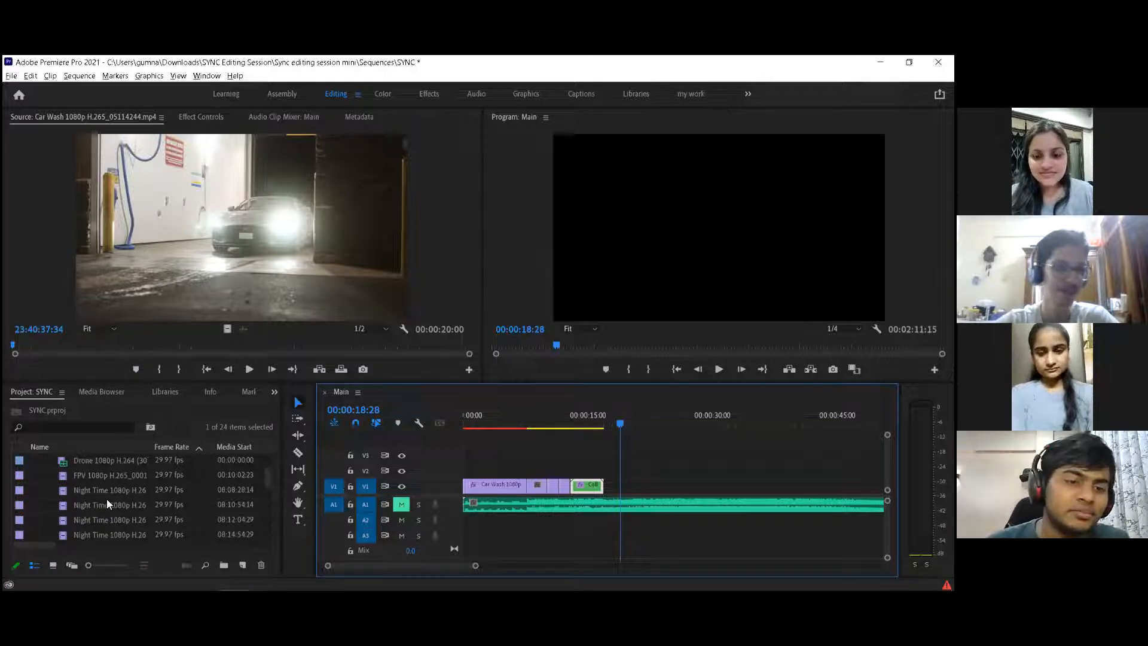
double_click(123, 487)
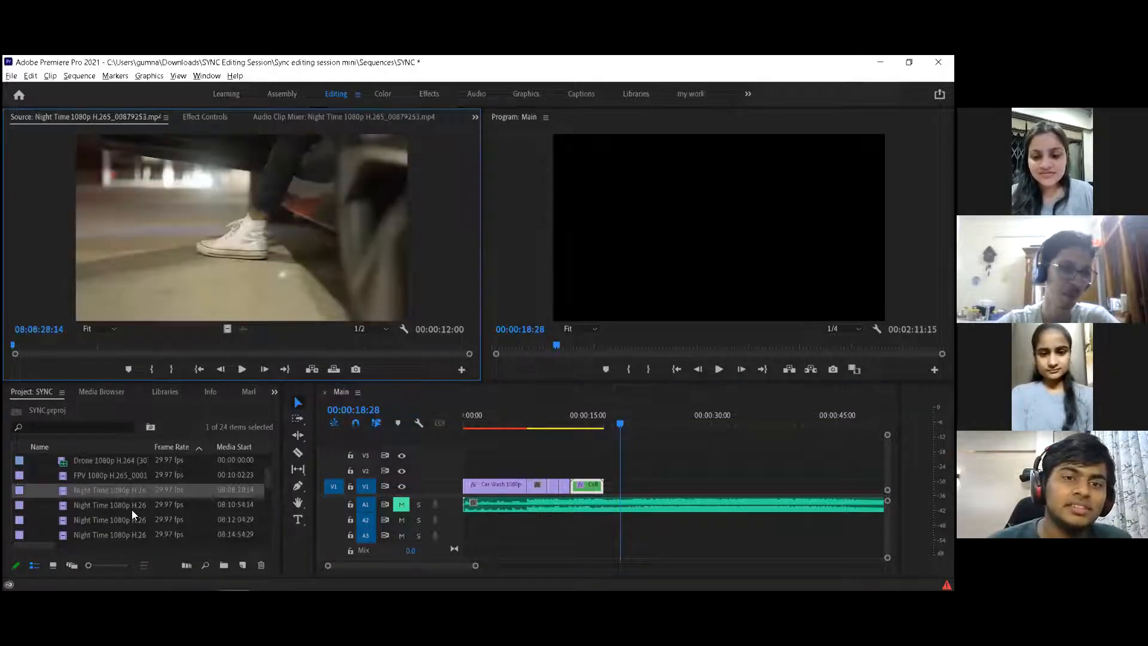
click(141, 507)
click(141, 507)
scroll(151, 509, up, 2)
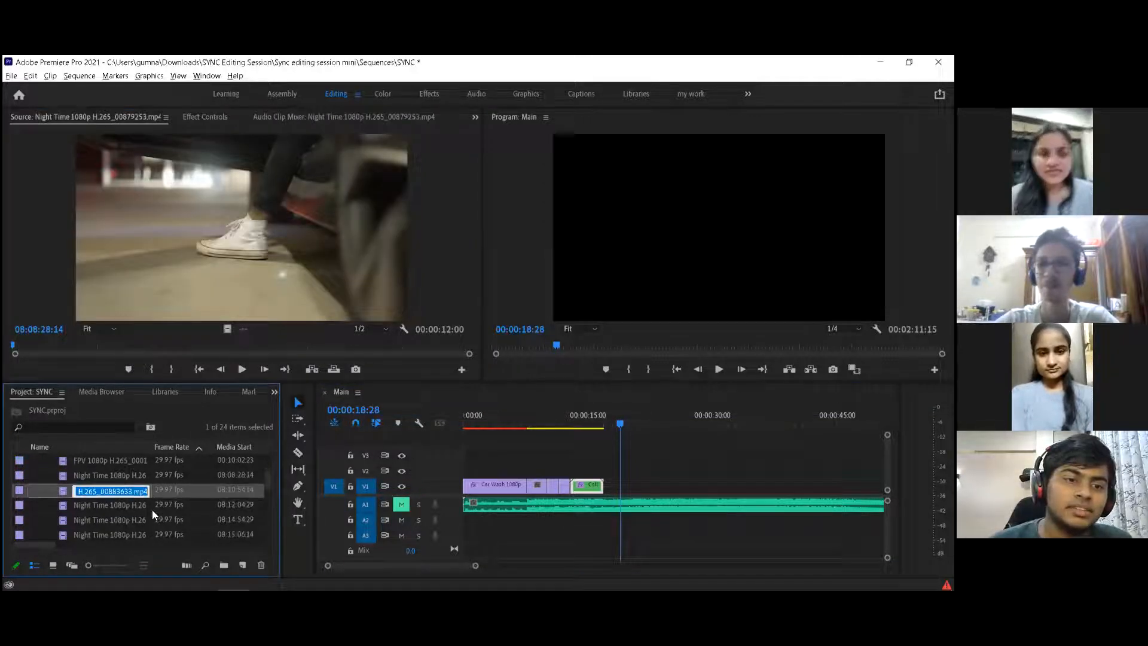
double_click(166, 488)
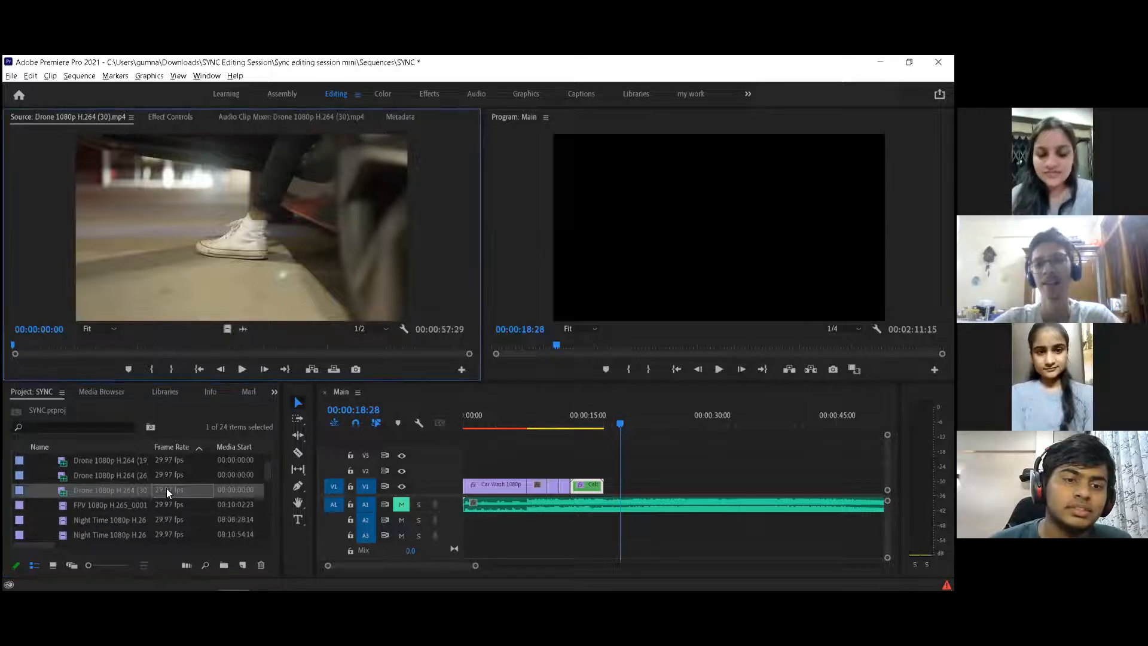
scroll(167, 481, up, 2)
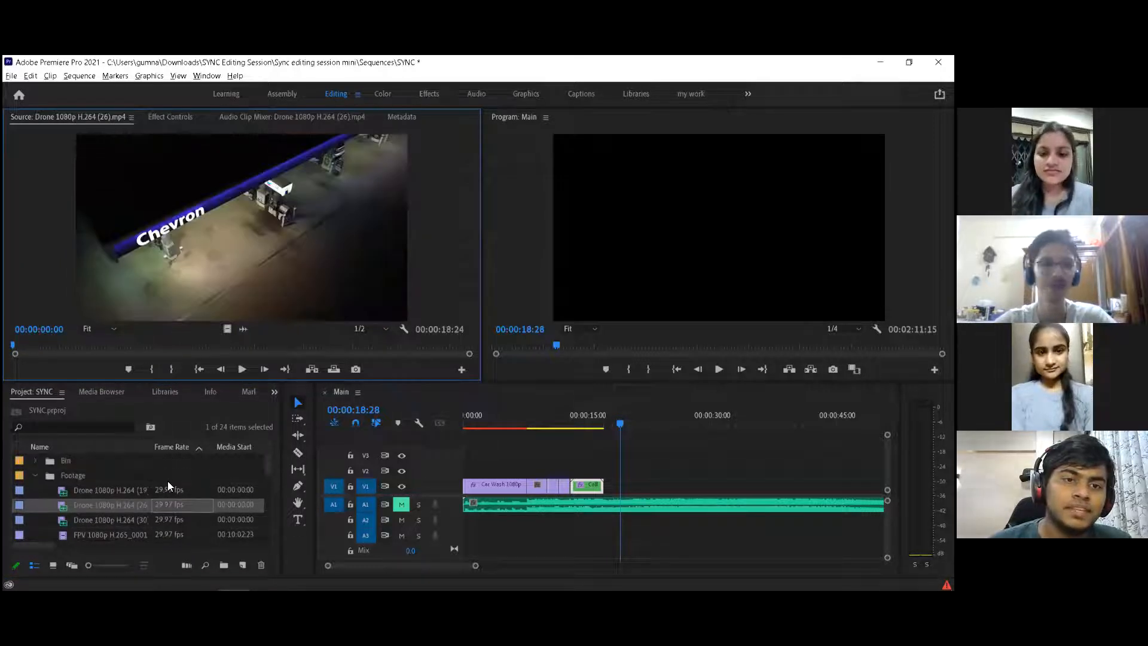
Step: Place Drone 1080p H.264 (26).mp4 on V2 at 00:00:18:28, unlink its audio and delete the audio clip from A2
drag(104, 505, 620, 478)
click(712, 467)
right_click(712, 467)
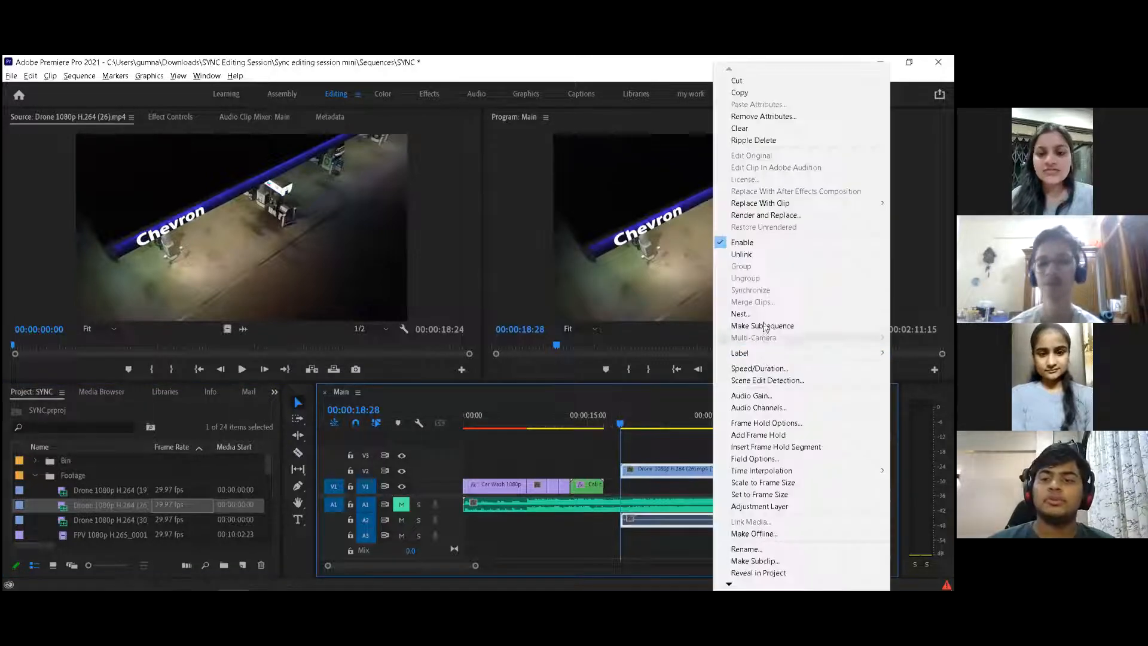
click(756, 252)
click(687, 518)
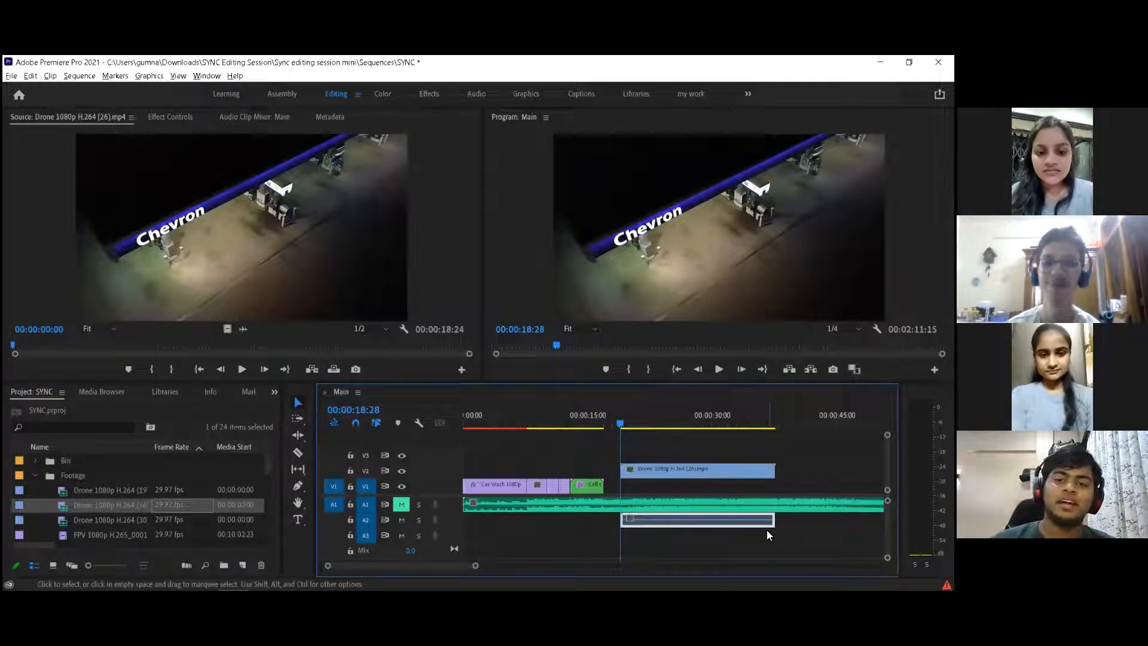
key(Delete)
Step: Preview the drone clip on V2, split it about halfway through and delete its first half
key(space)
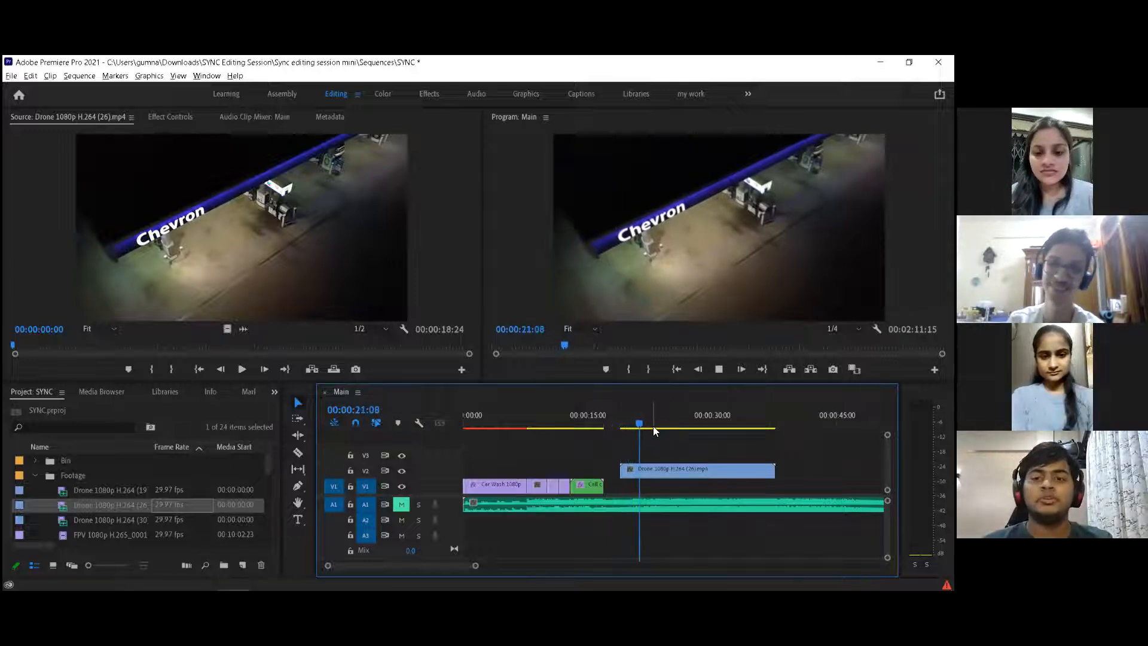
drag(648, 412, 700, 410)
key(c)
click(699, 470)
key(v)
click(680, 471)
key(Delete)
Step: Play the remaining drone clip, split it at 00:00:33:06 and delete the part after the cut
key(space)
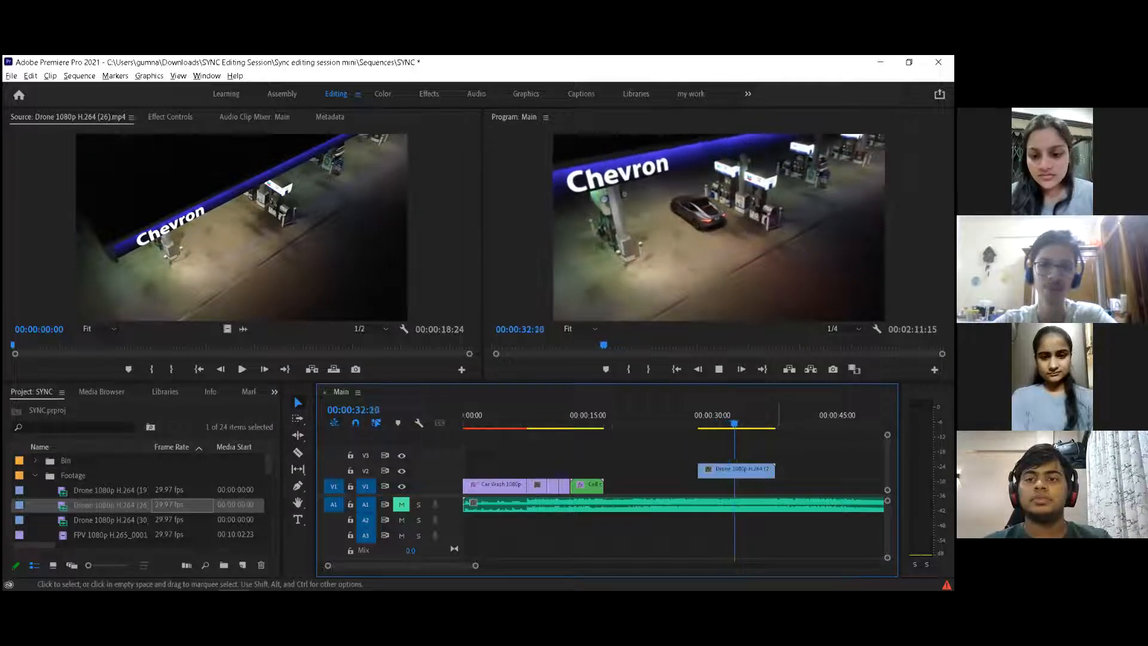
key(space)
key(c)
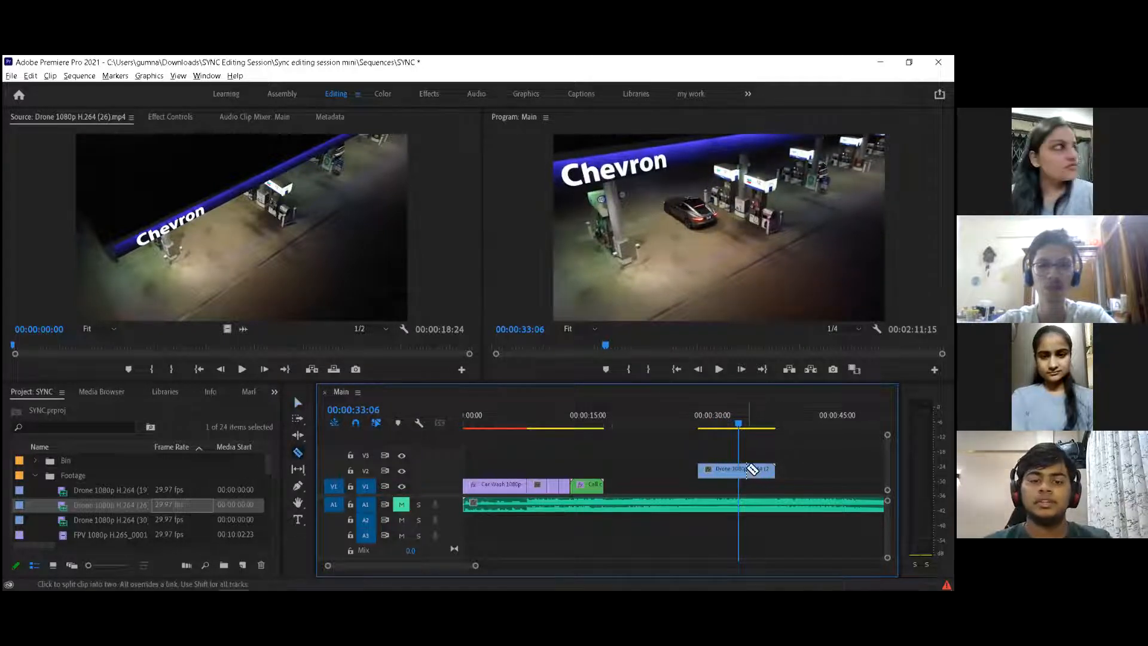
click(745, 468)
key(v)
click(759, 470)
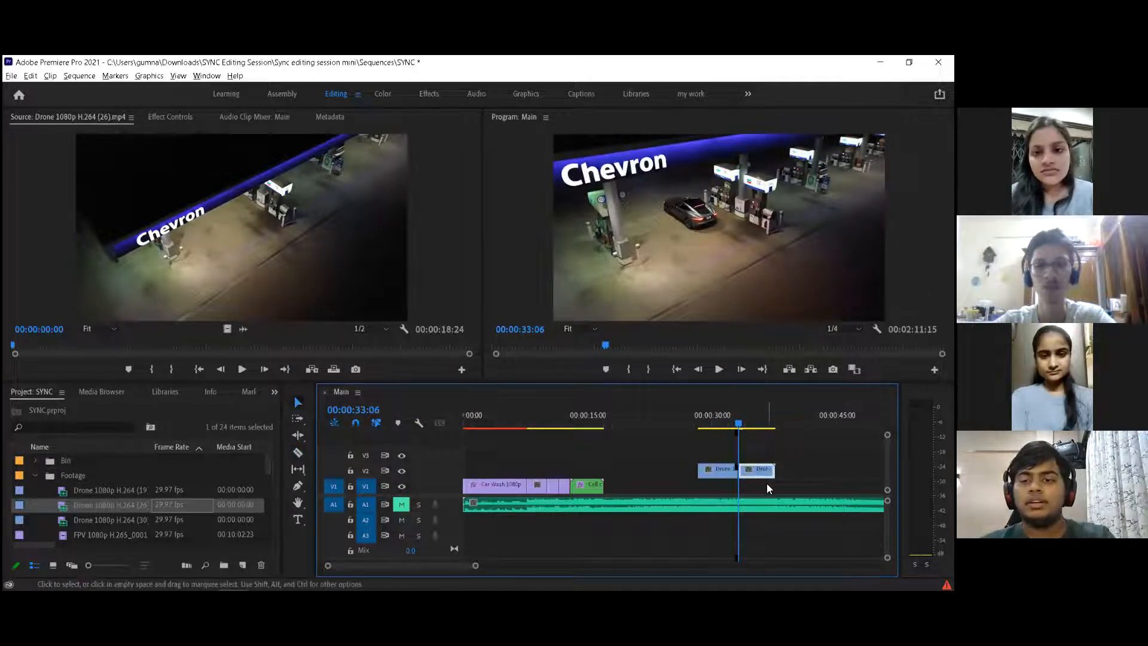
key(Delete)
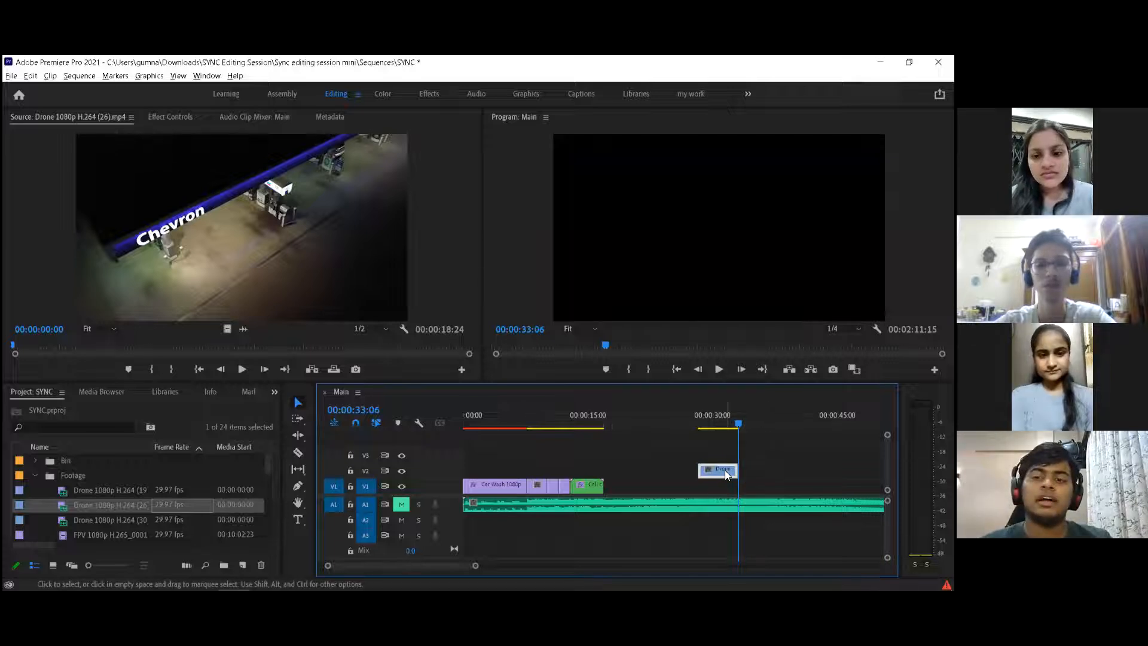
Step: Set the drone clip's speed to 200% and move it onto V1 directly after the last clip
right_click(726, 473)
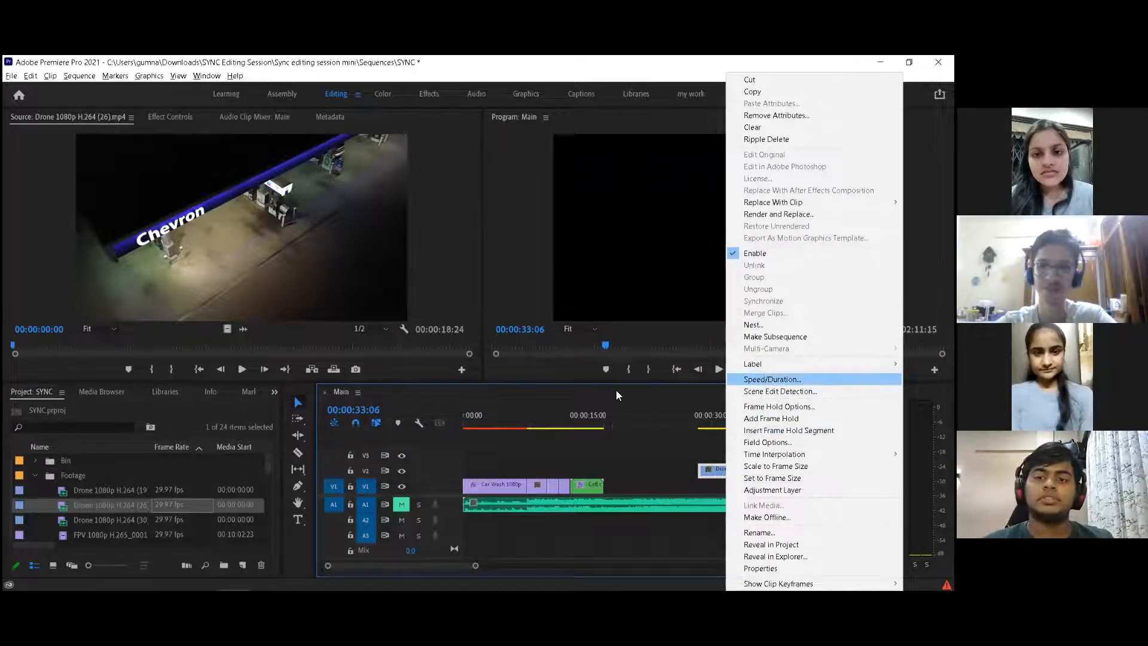
key(Return)
text(200)
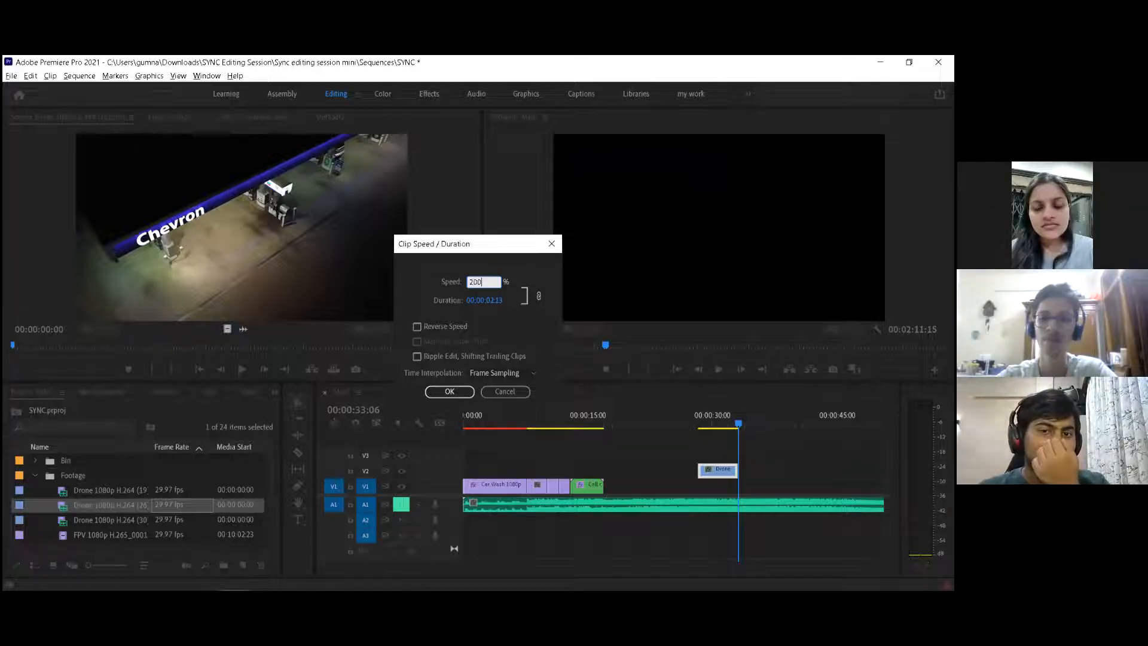
key(Return)
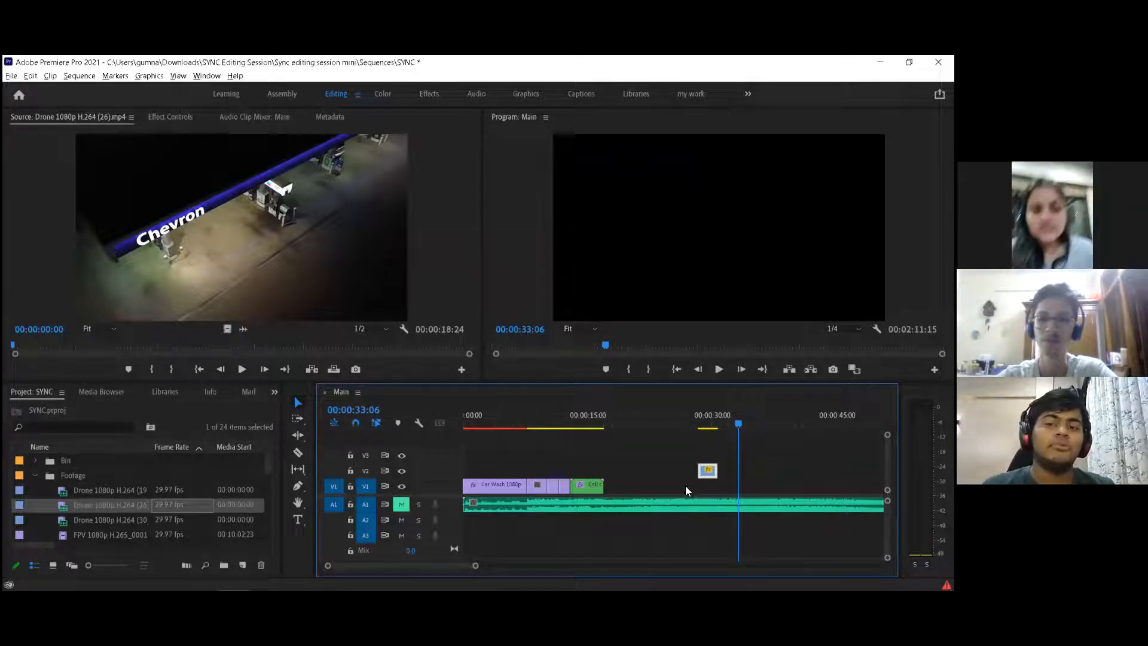
drag(707, 472, 614, 486)
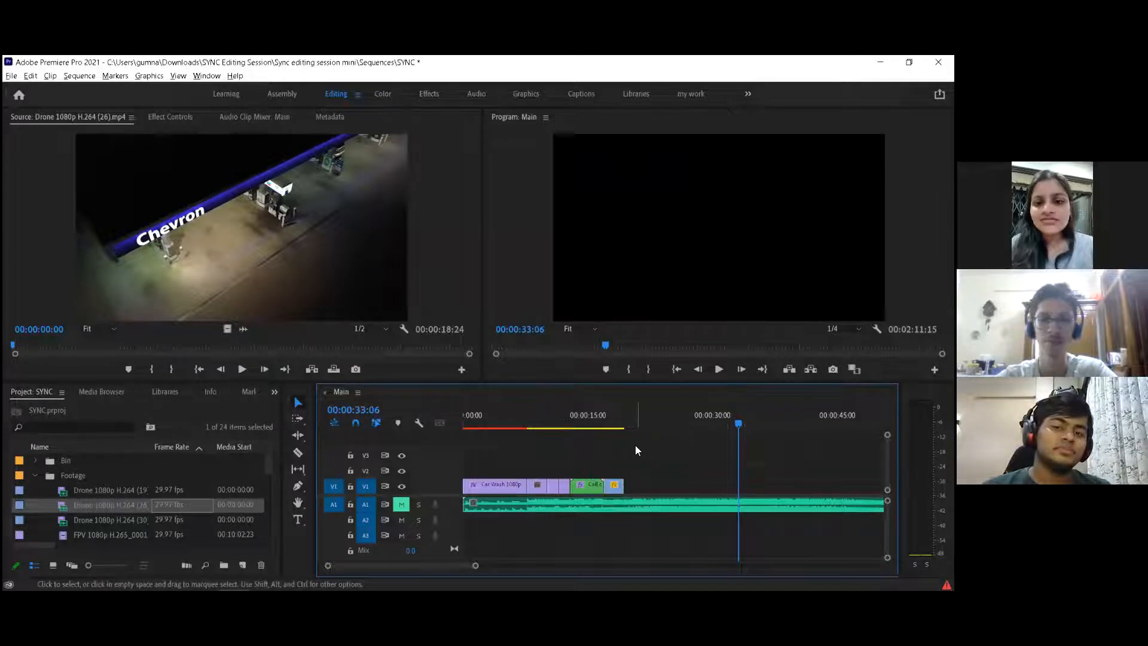
Step: Play the end of the Main sequence from 00:00:14:26 and look through the clips in the Footage bin
click(607, 422)
drag(607, 422, 587, 422)
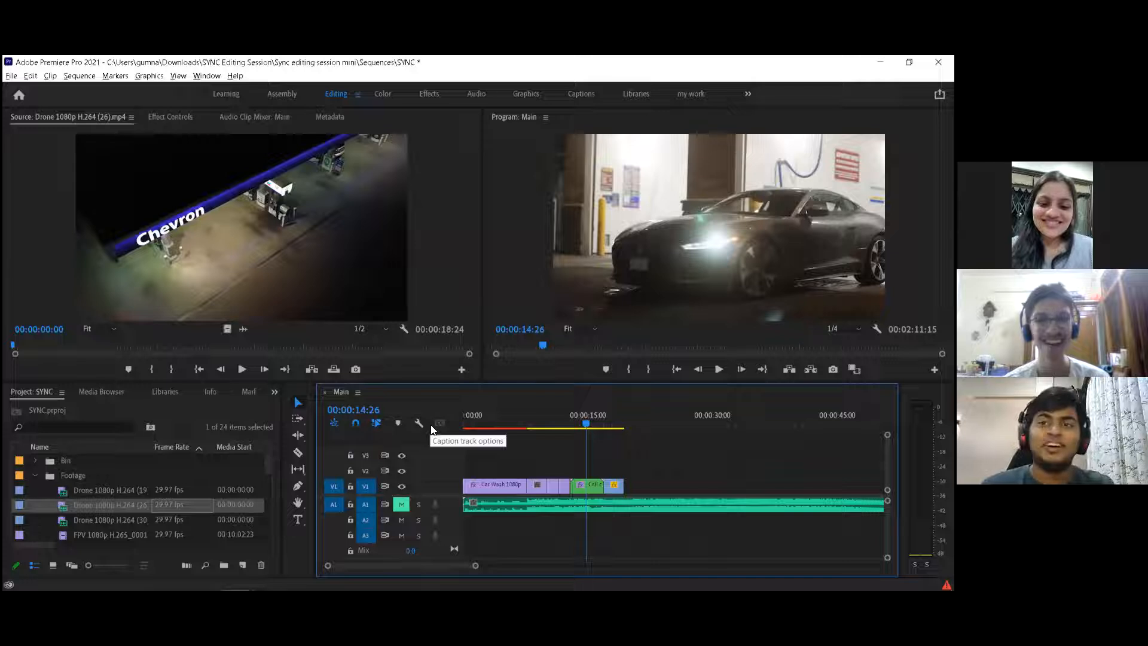
key(space)
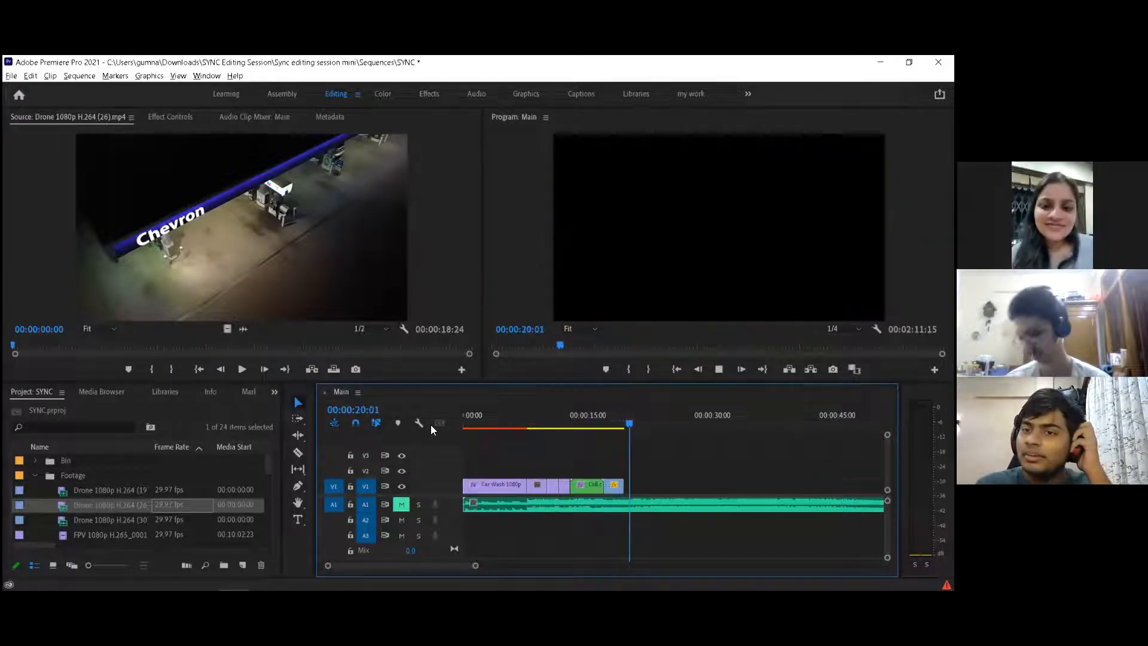
key(space)
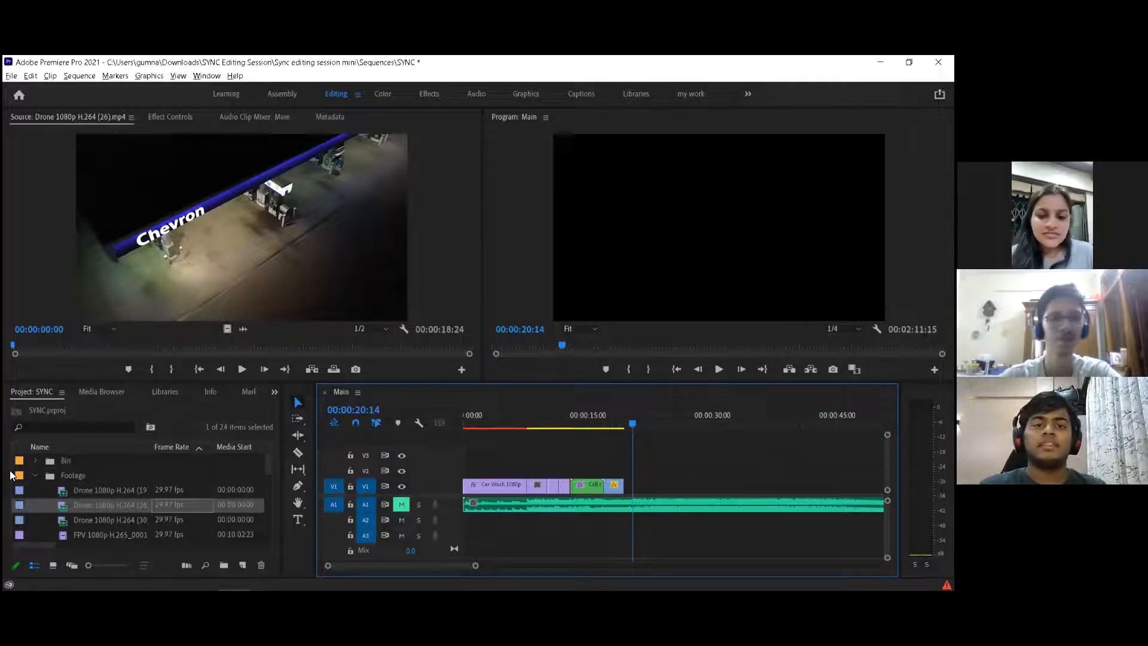
scroll(118, 474, down, 3)
scroll(118, 478, up, 4)
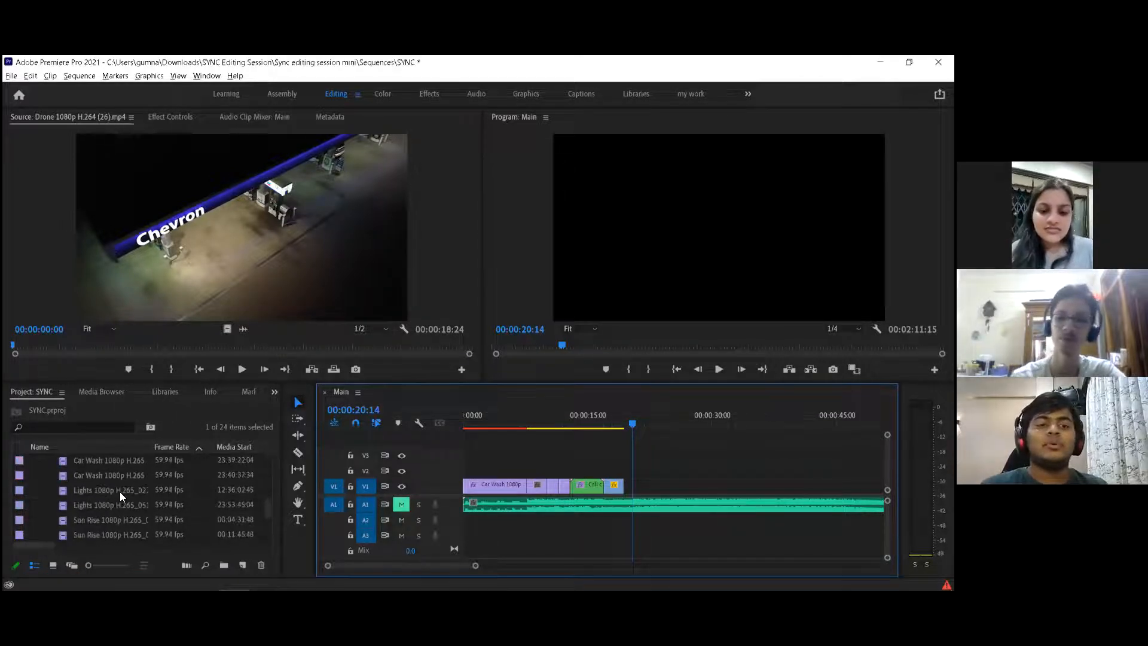
scroll(113, 506, down, 5)
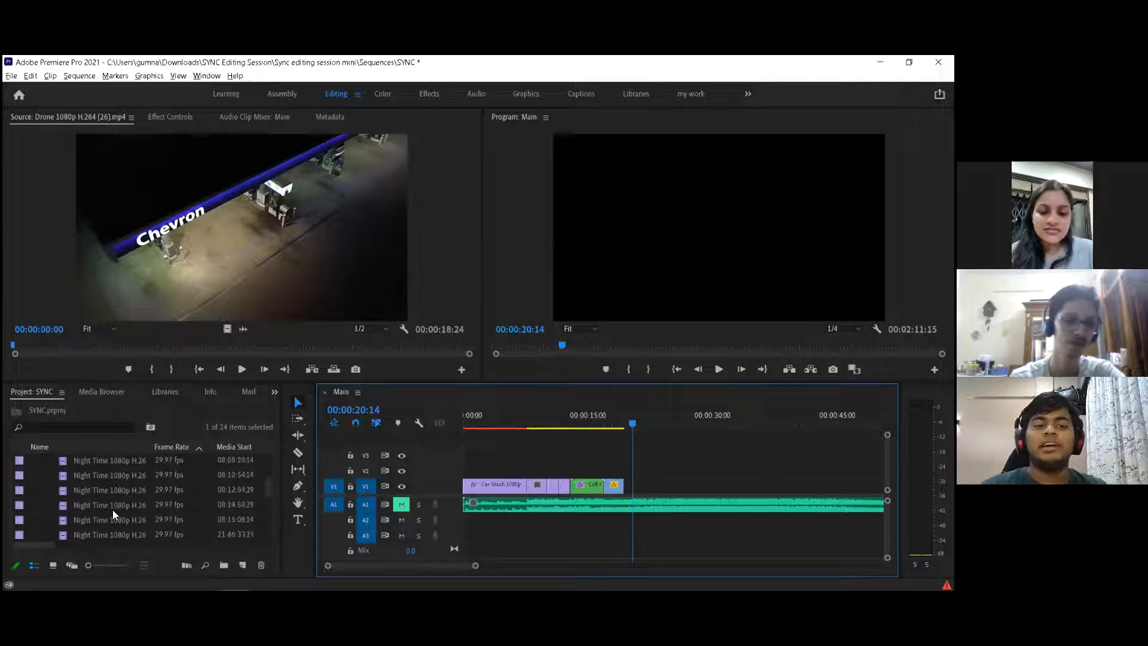
scroll(123, 480, up, 5)
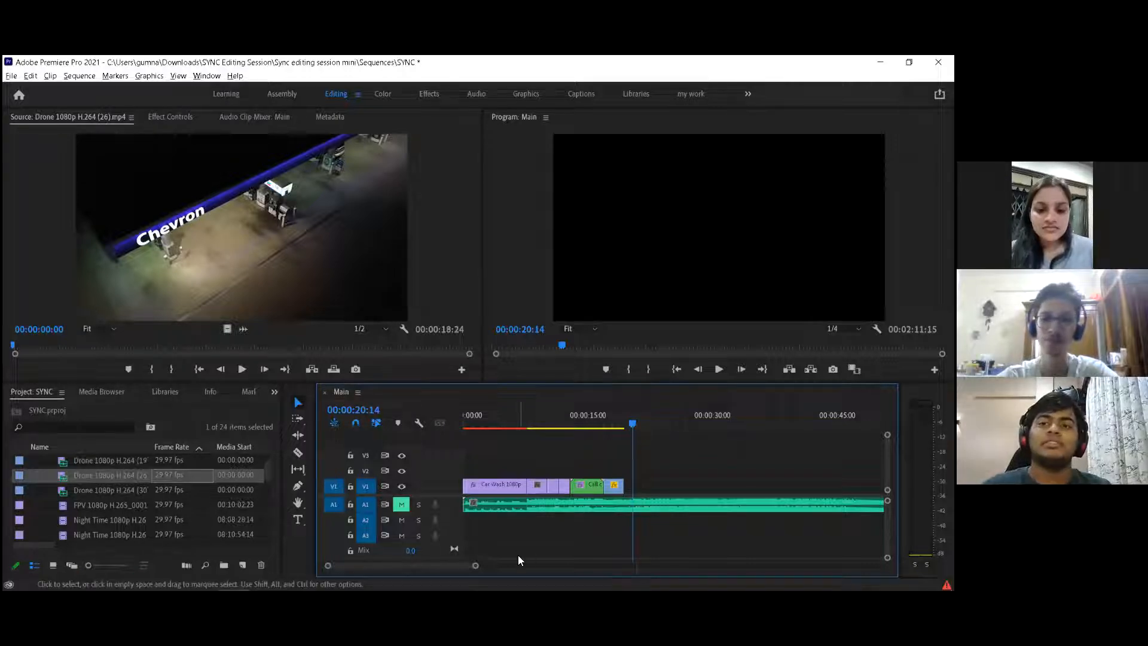
Step: Switch to File Explorer and open the FOOTAGE(16.7GB) folder inside the inner SYNC Editing Session folder
mouse_move(110, 580)
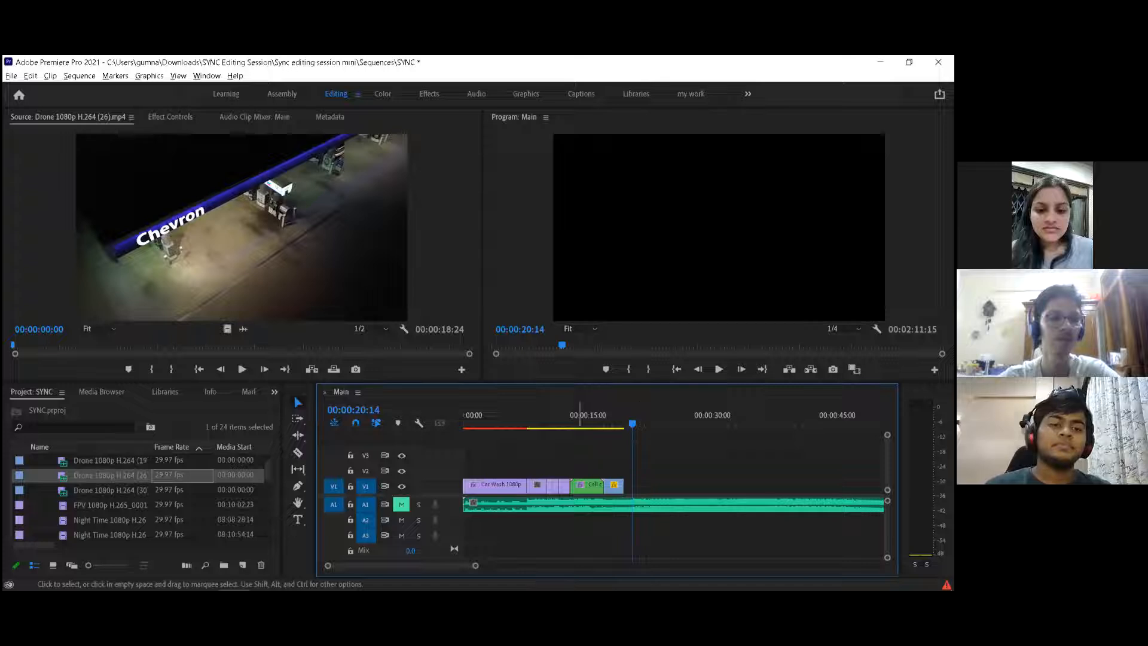
mouse_move(230, 589)
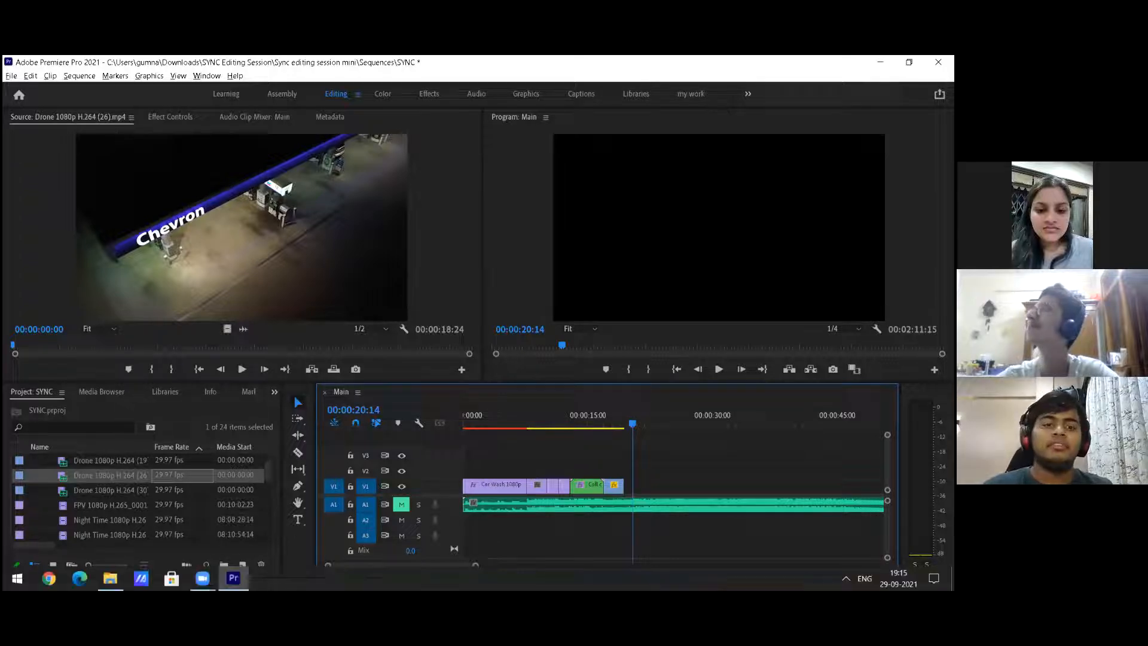
right_click(110, 577)
click(113, 550)
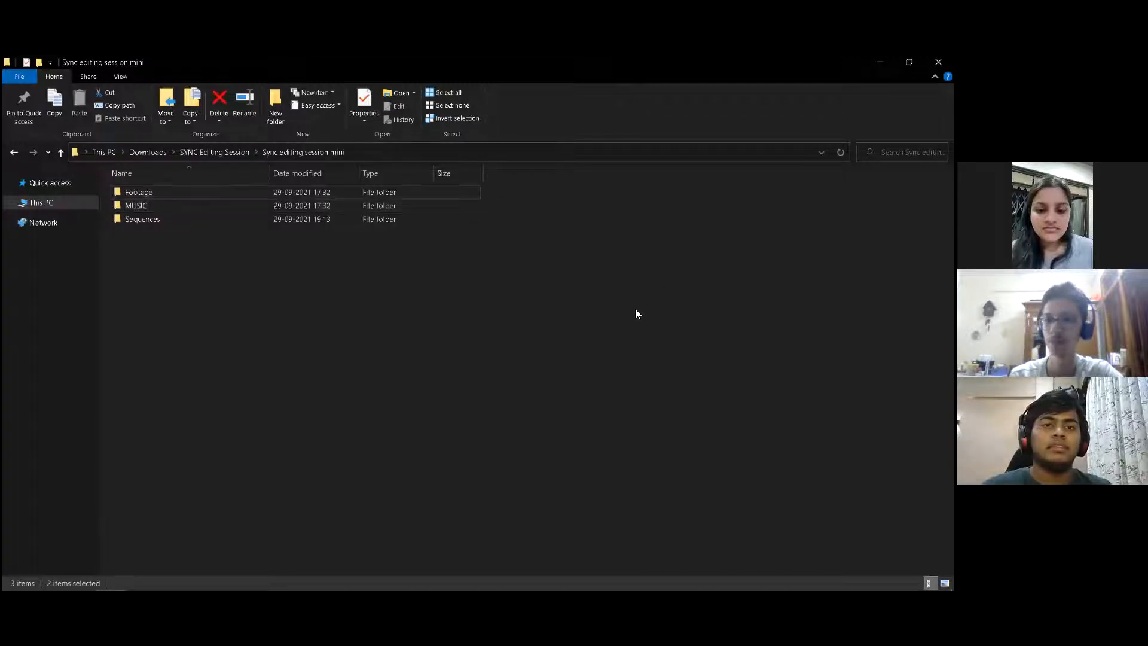
key(alt+Left)
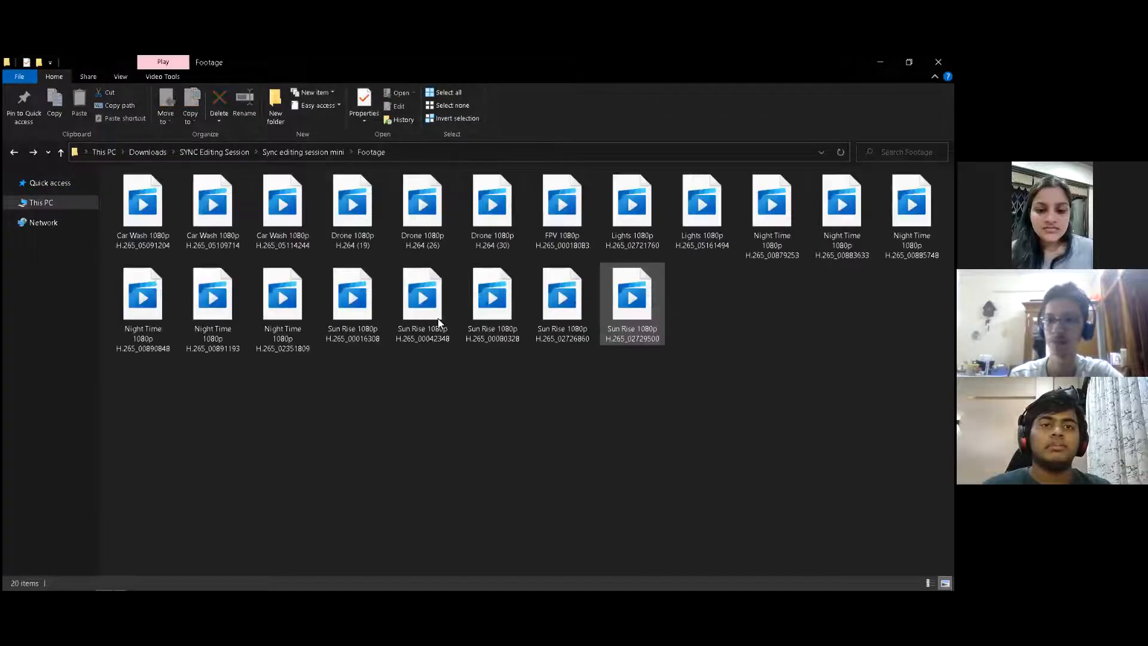
click(241, 153)
double_click(157, 213)
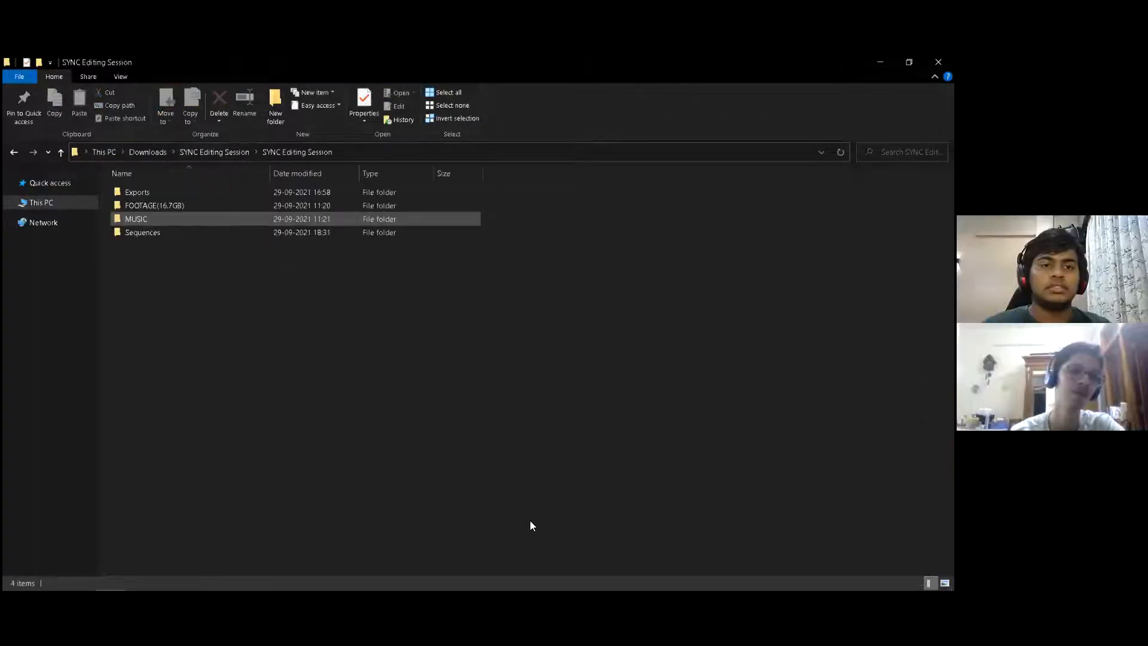
click(185, 207)
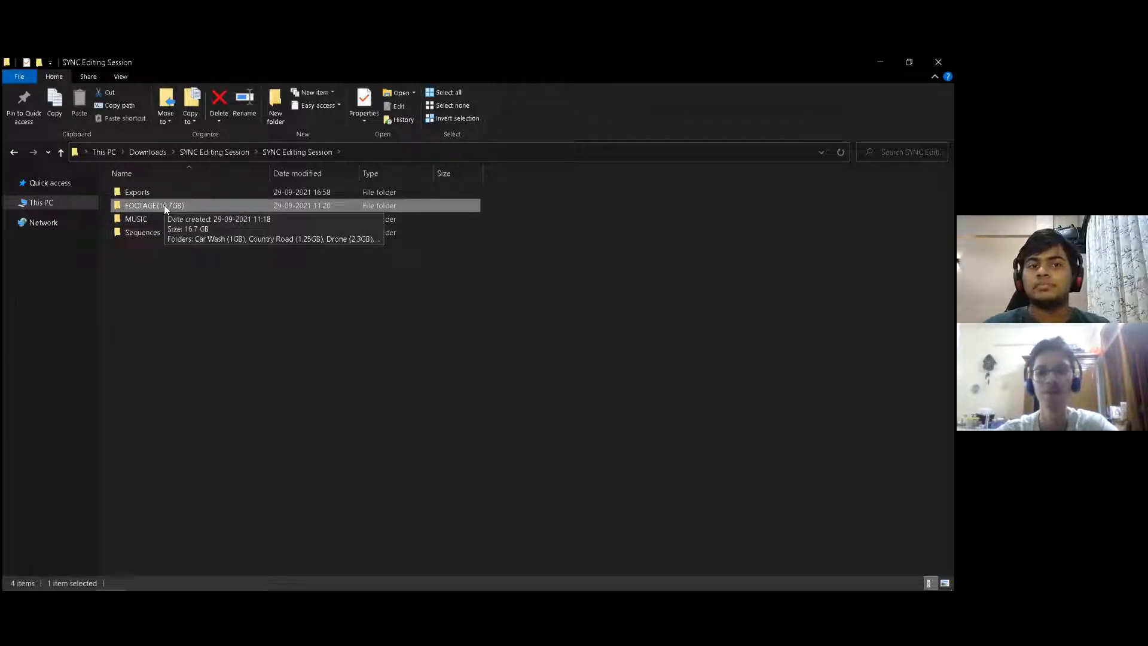
double_click(164, 205)
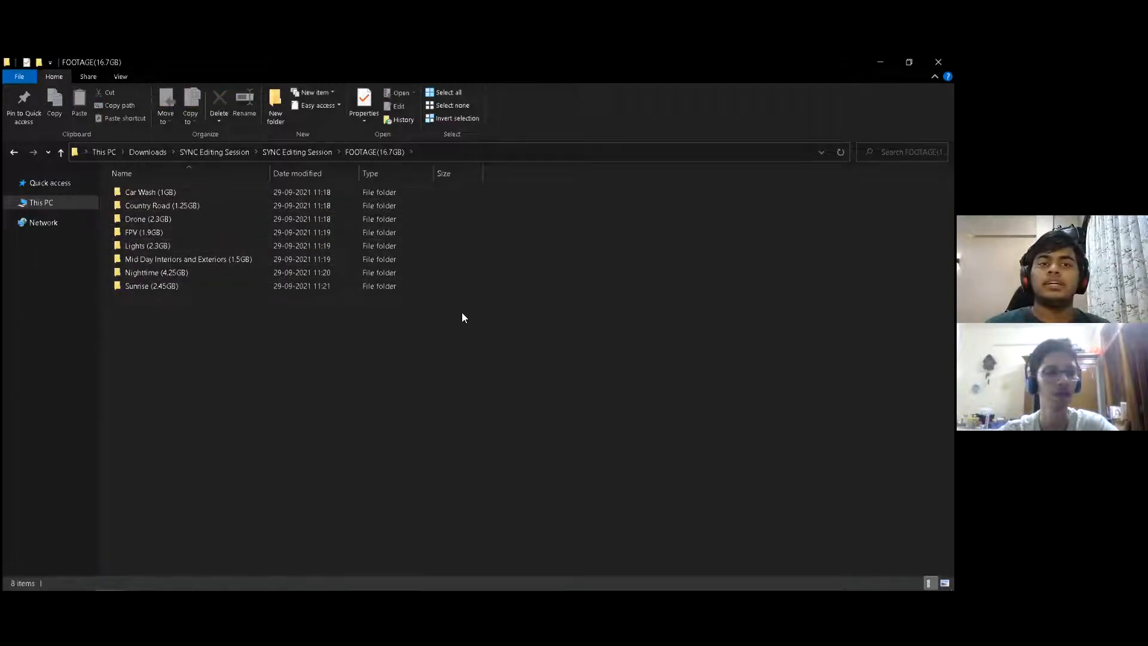
Step: Open the FPV (1.9GB) folder and preview FPV 1080p H.265_02422900, skipping ahead in the clip
double_click(178, 232)
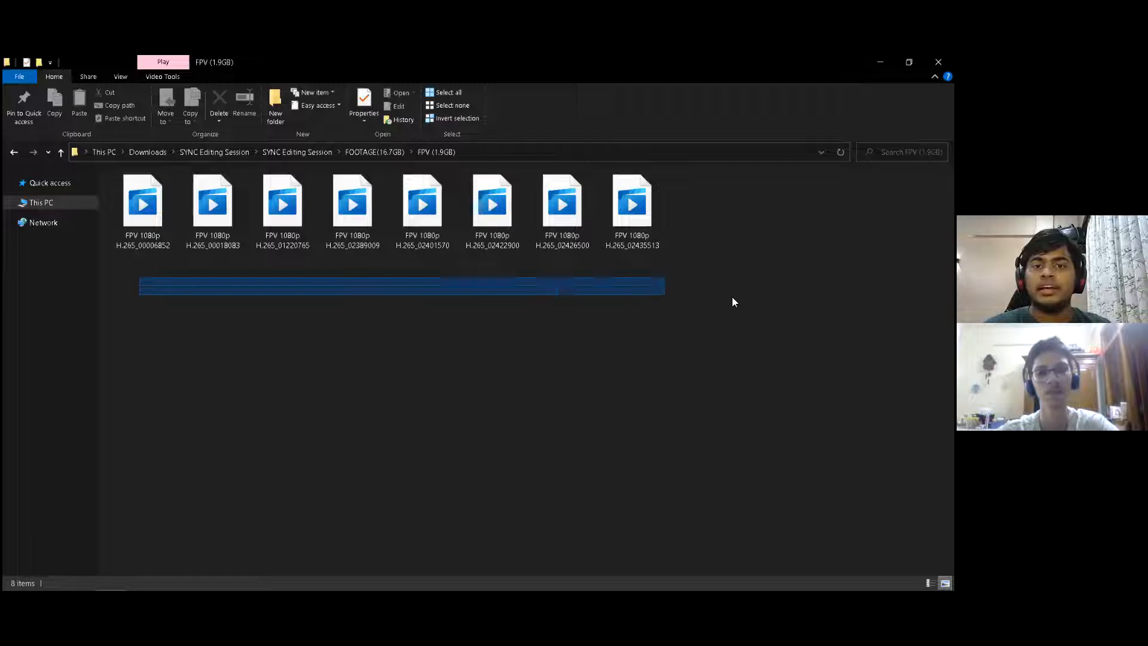
drag(734, 301, 742, 192)
double_click(499, 197)
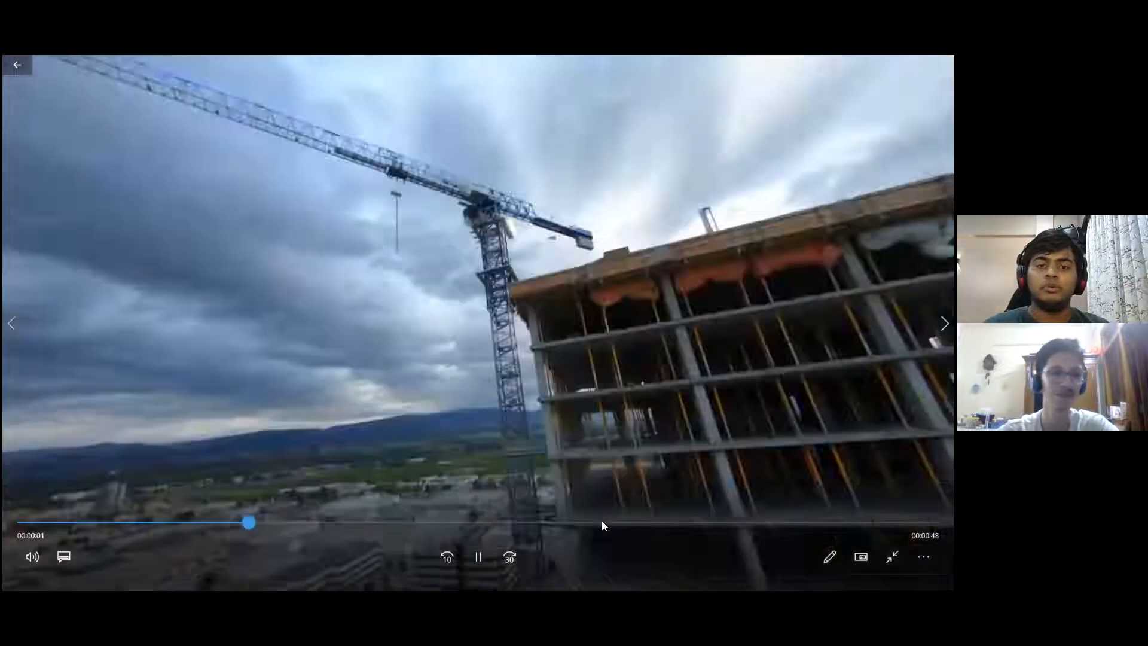
click(586, 523)
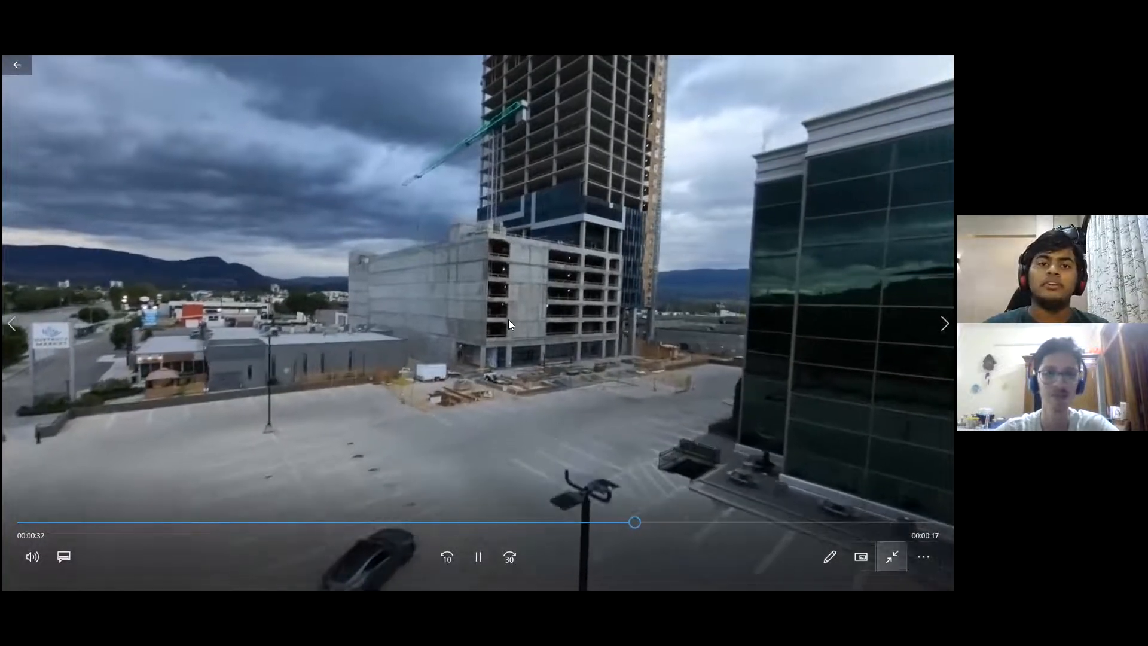
click(892, 557)
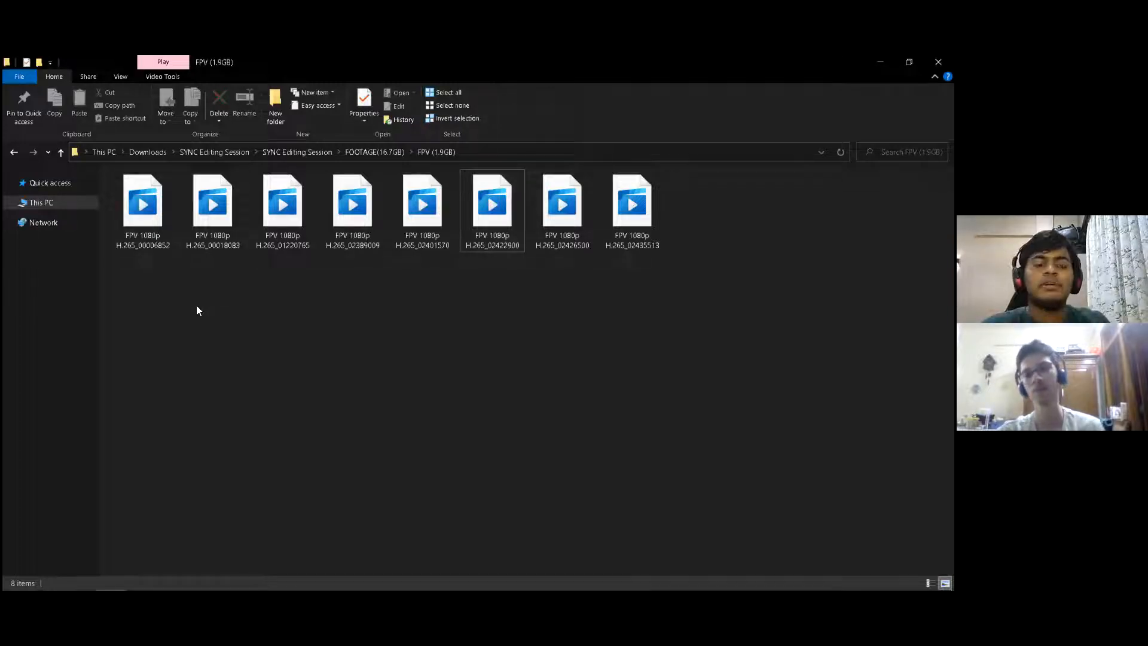
Step: Preview the FPV 1080p H.265_00006852 clip and close the video player
click(160, 245)
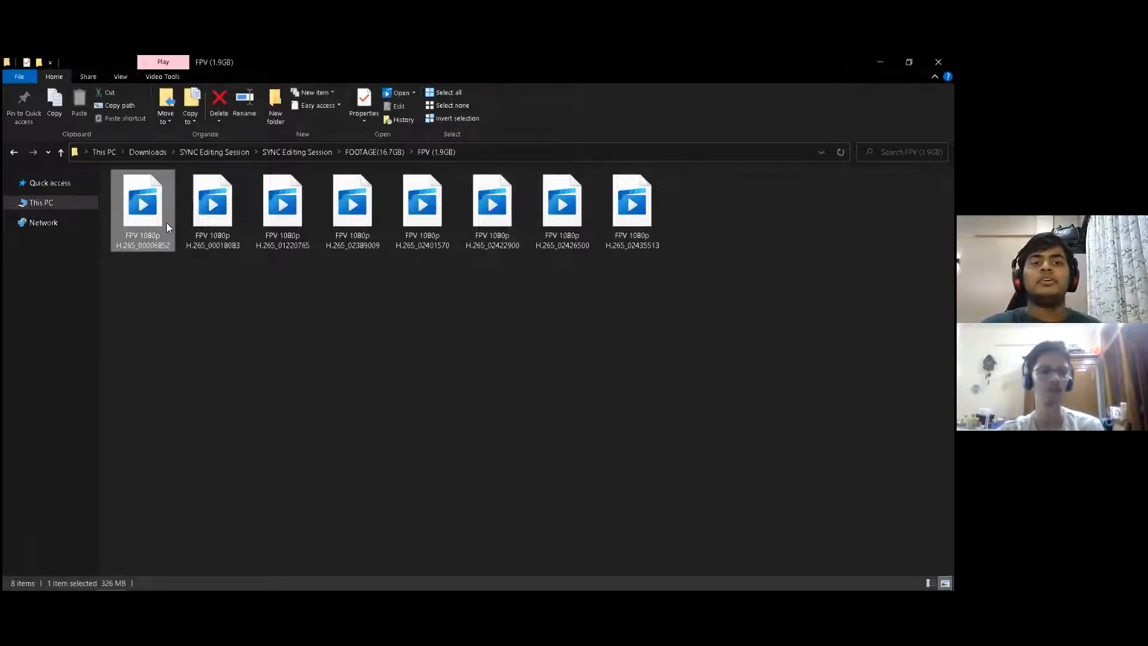
double_click(166, 222)
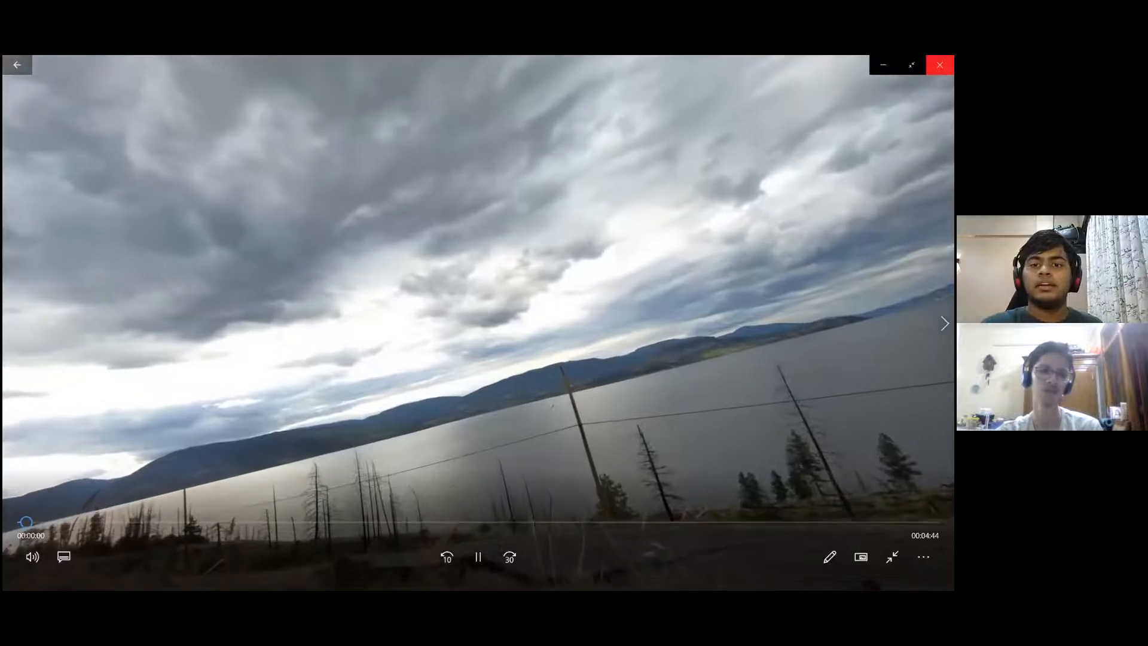
click(940, 64)
click(204, 363)
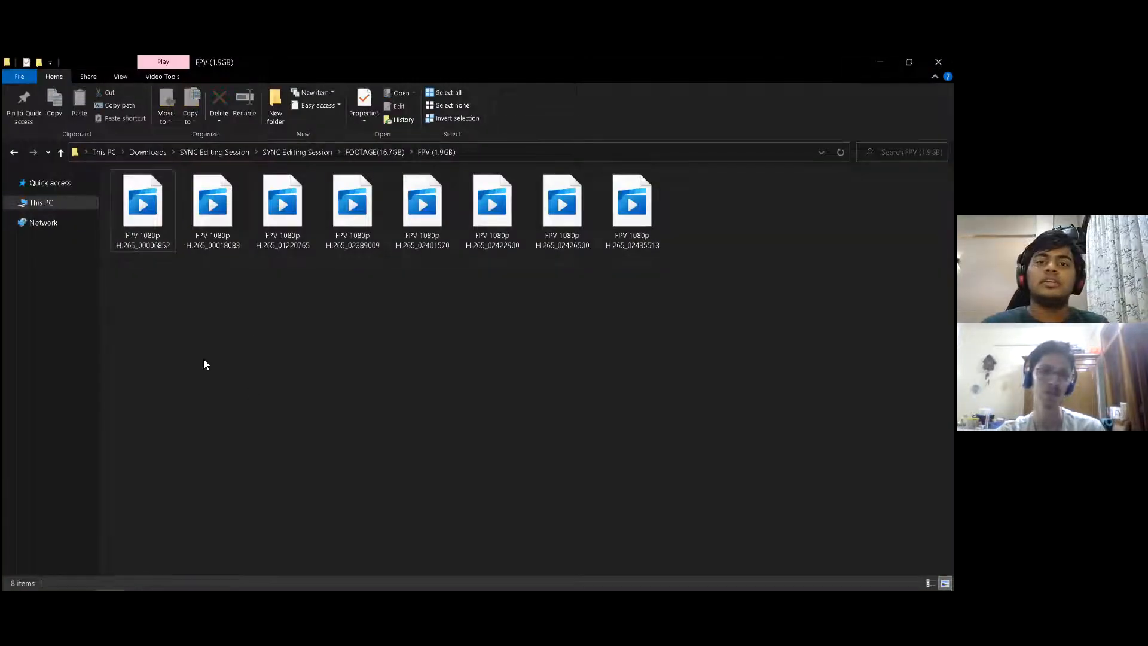
drag(133, 278, 790, 227)
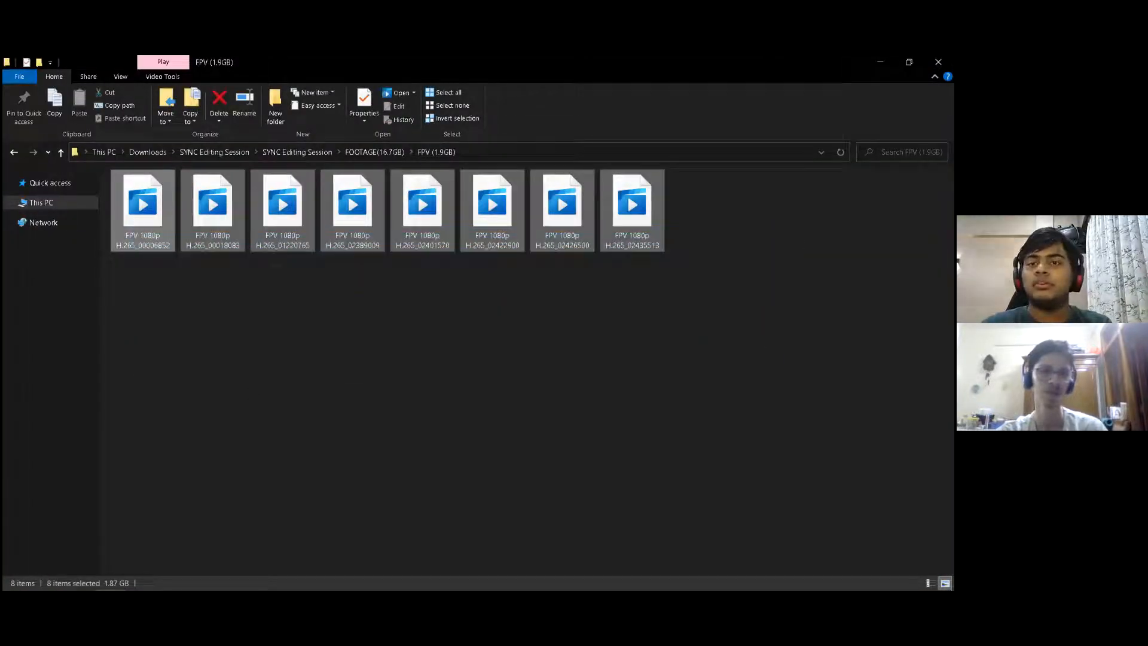
click(174, 333)
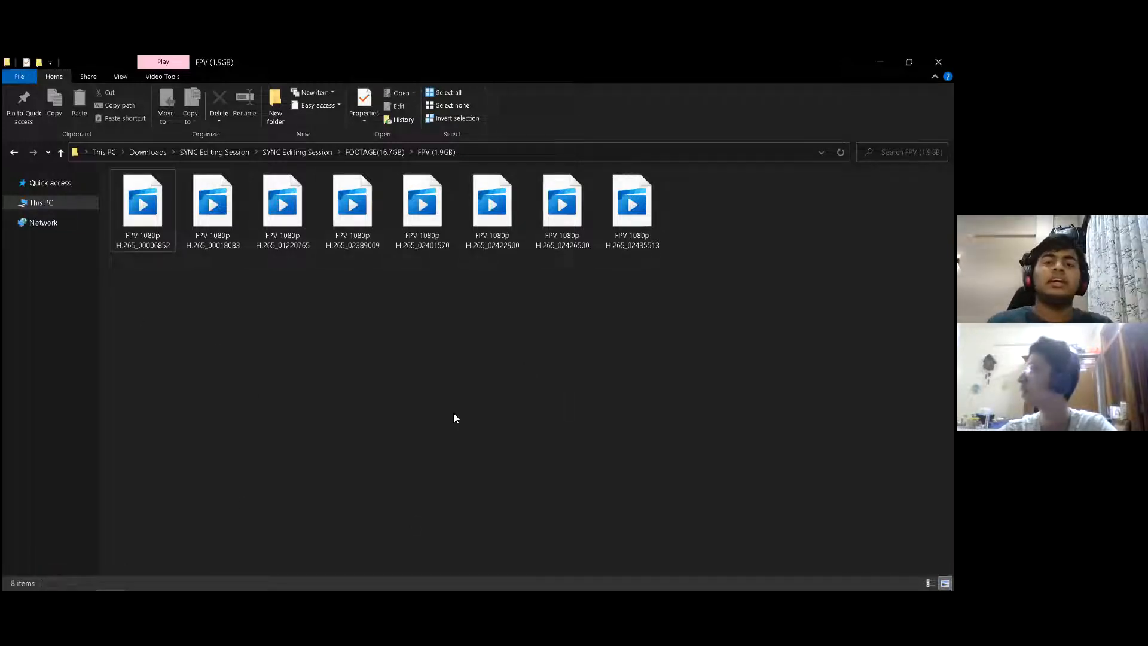
click(233, 578)
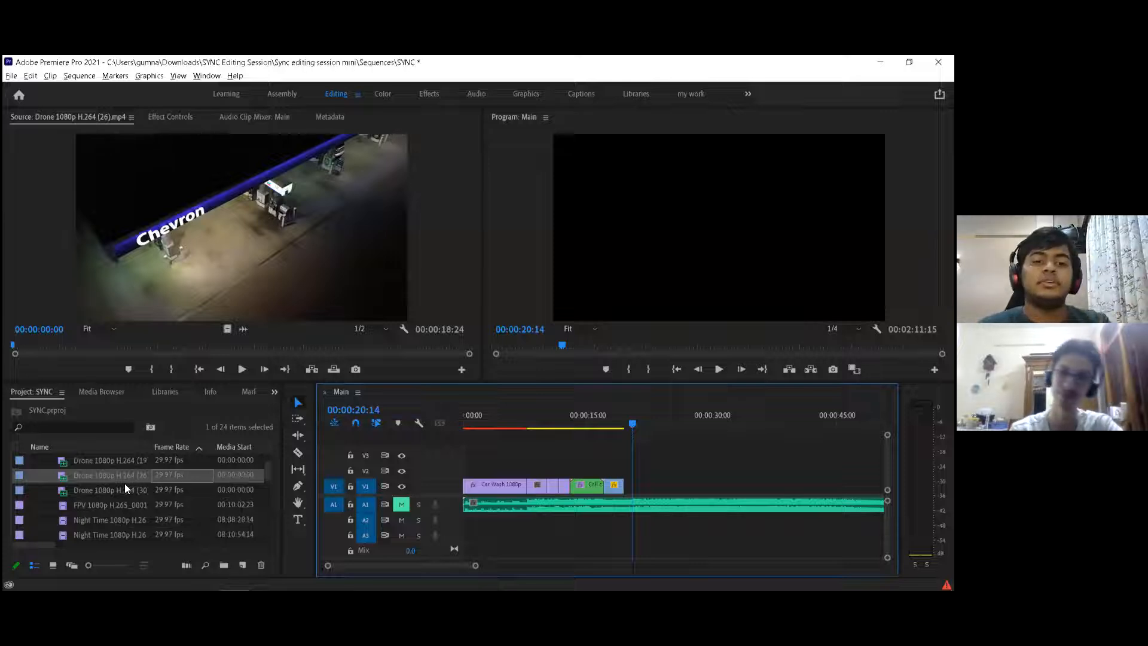
key(alt+Tab)
drag(142, 291, 801, 221)
click(695, 350)
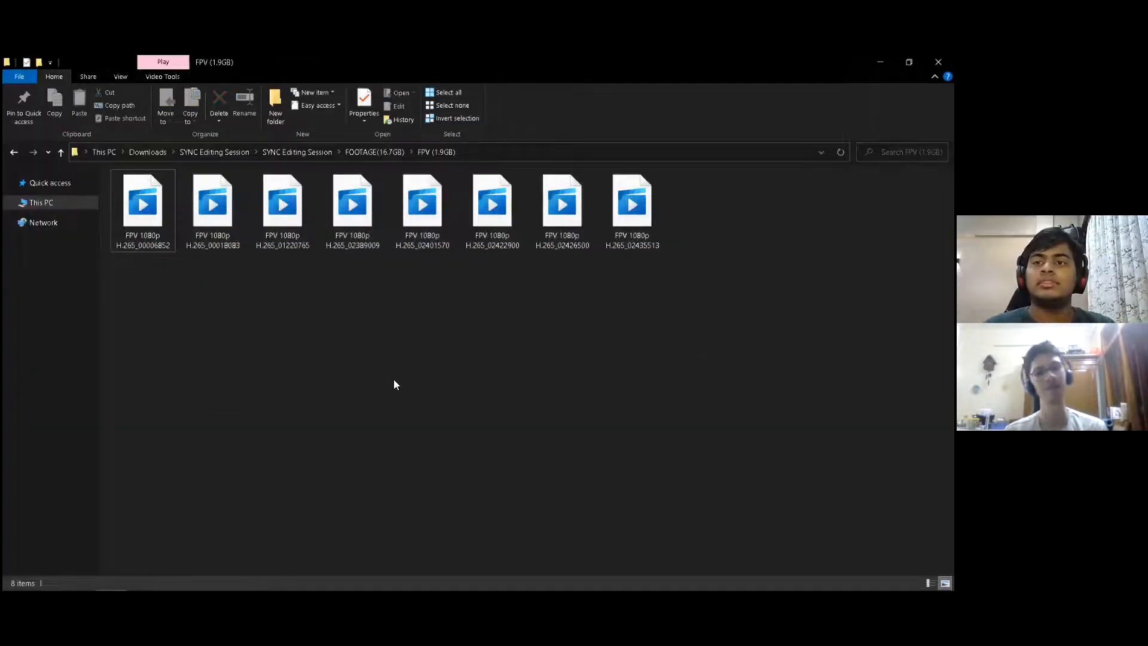
drag(159, 290, 646, 198)
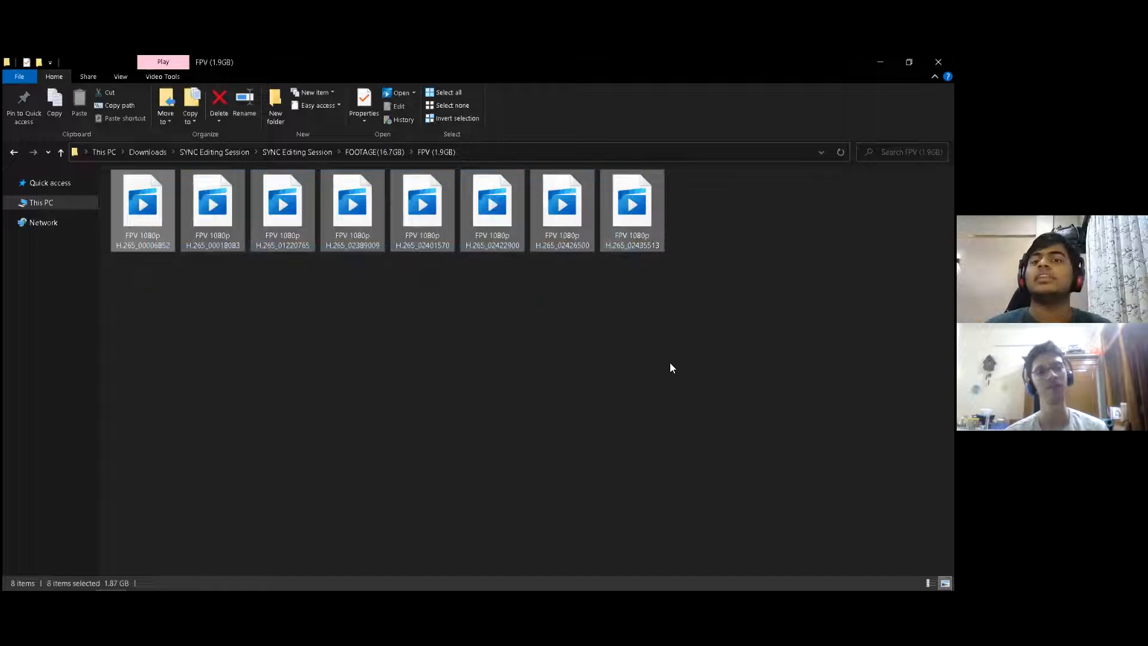
click(676, 362)
Step: Browse the FOOTAGE(16.7GB) subfolders, viewing FPV (1.9GB), Country Road (1.25GB) and Sunrise (2.45GB)
key(alt+Left)
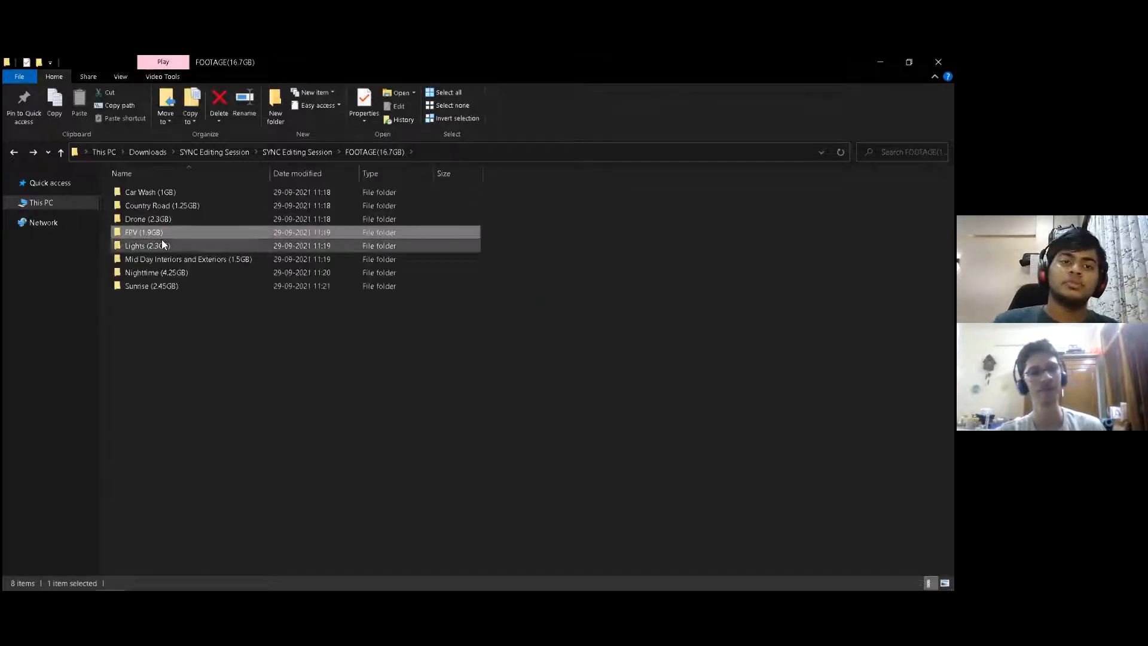
double_click(212, 233)
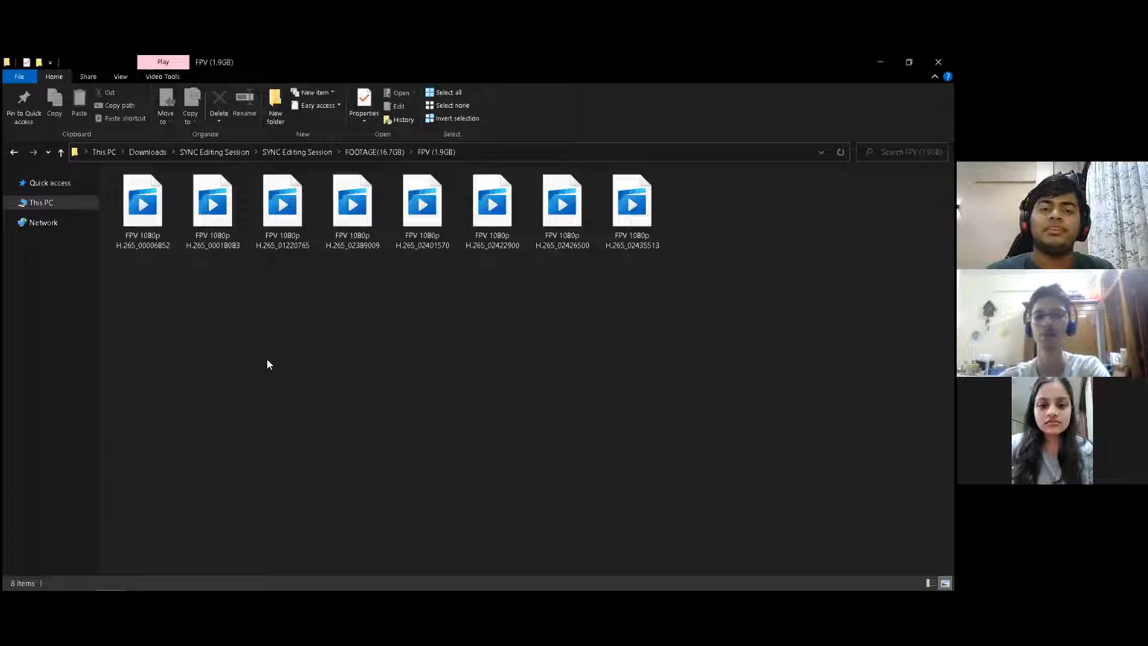
key(alt+Left)
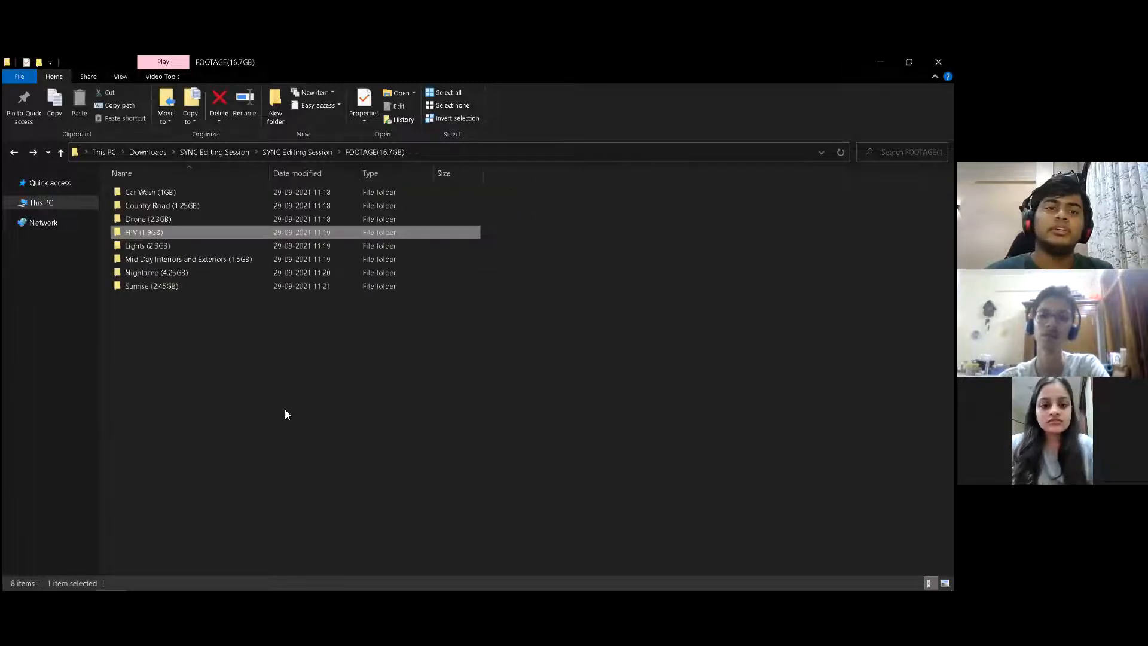
double_click(225, 207)
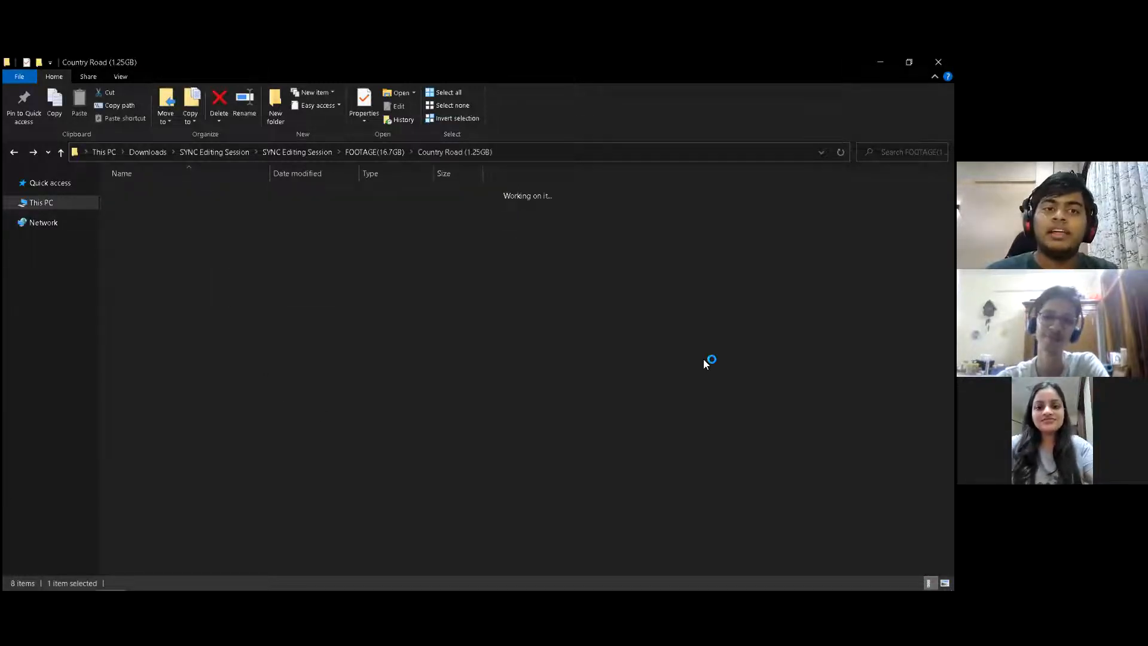
key(alt+Left)
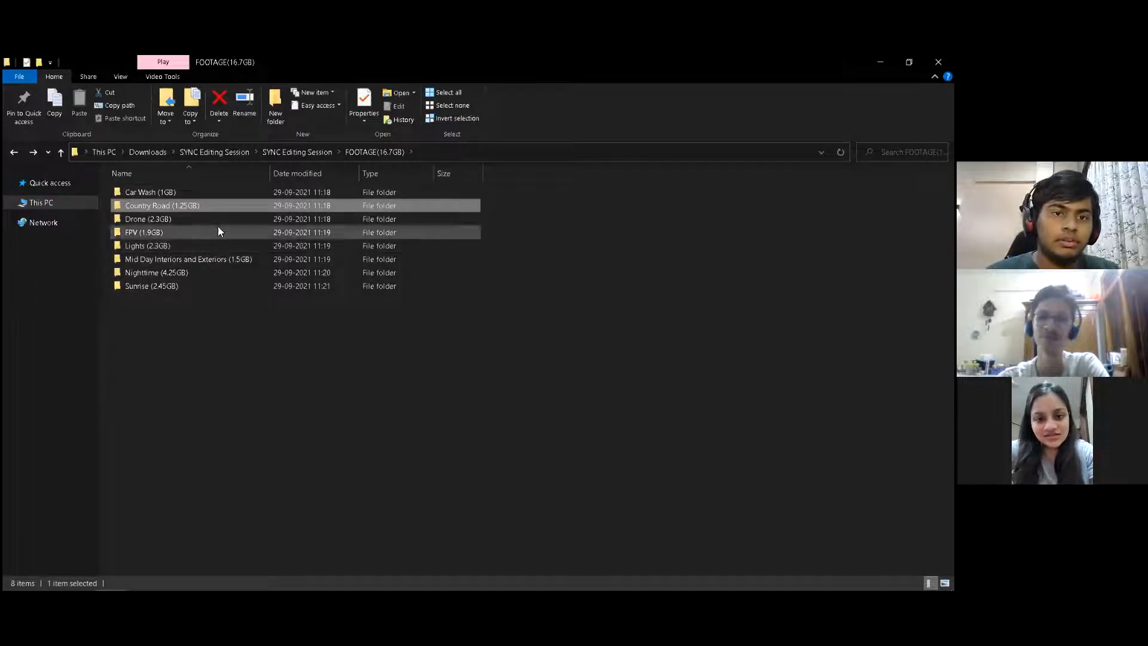
double_click(208, 286)
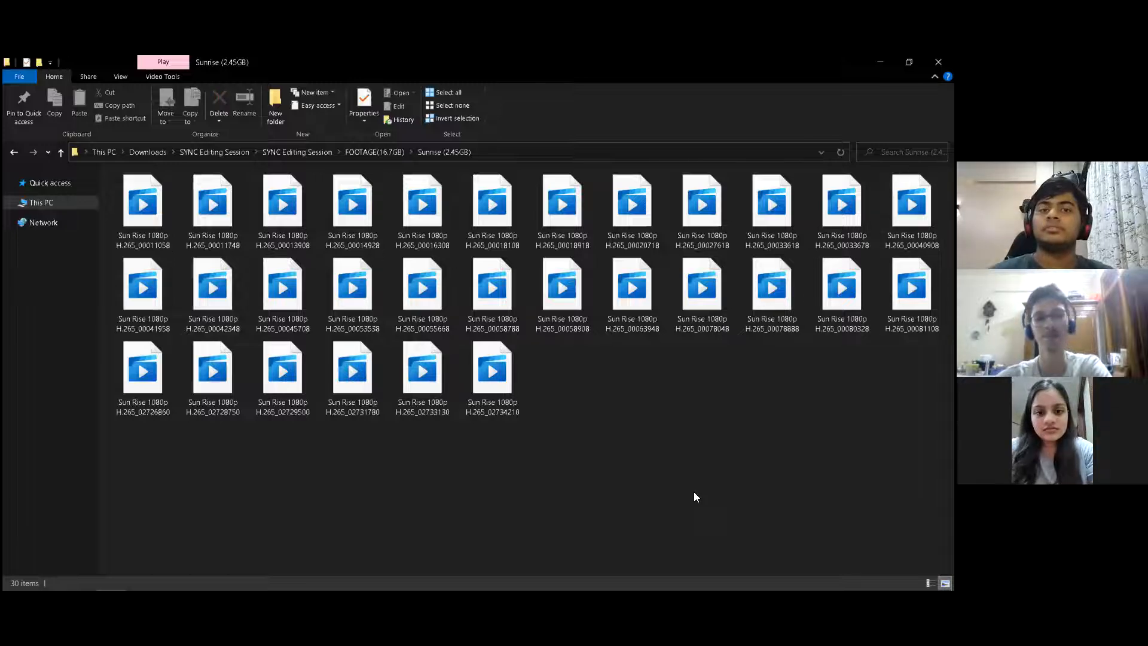
Step: Open the Mid Day Interiors and Exteriors (1.5GB) folder and preview clips from it, closing the video player
key(BackSpace)
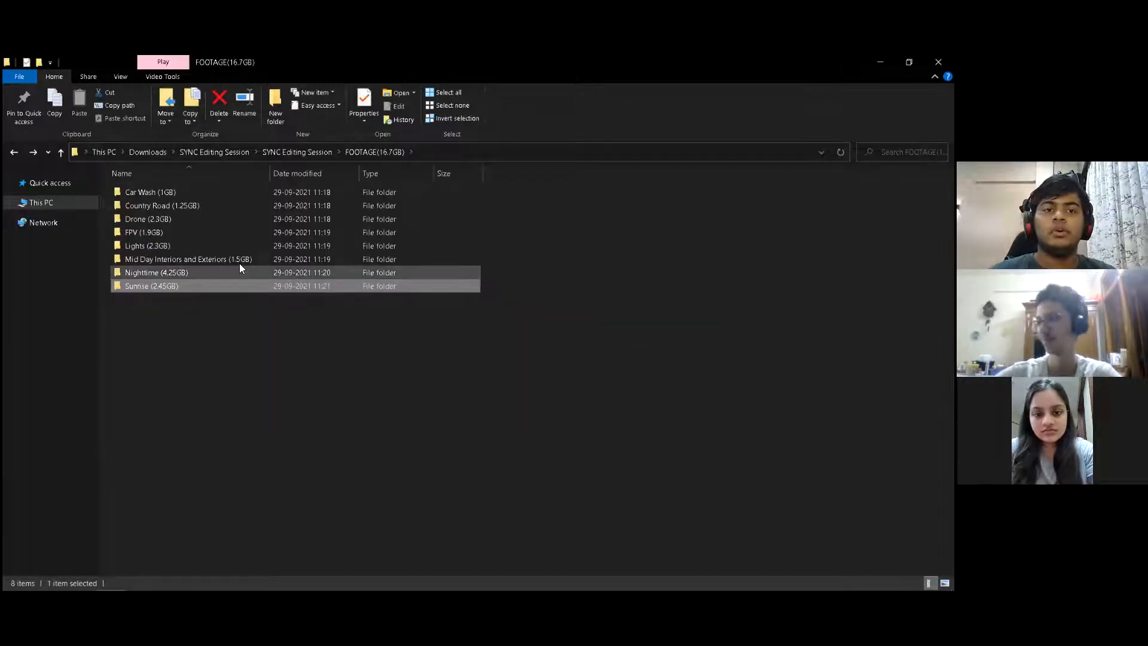
double_click(245, 259)
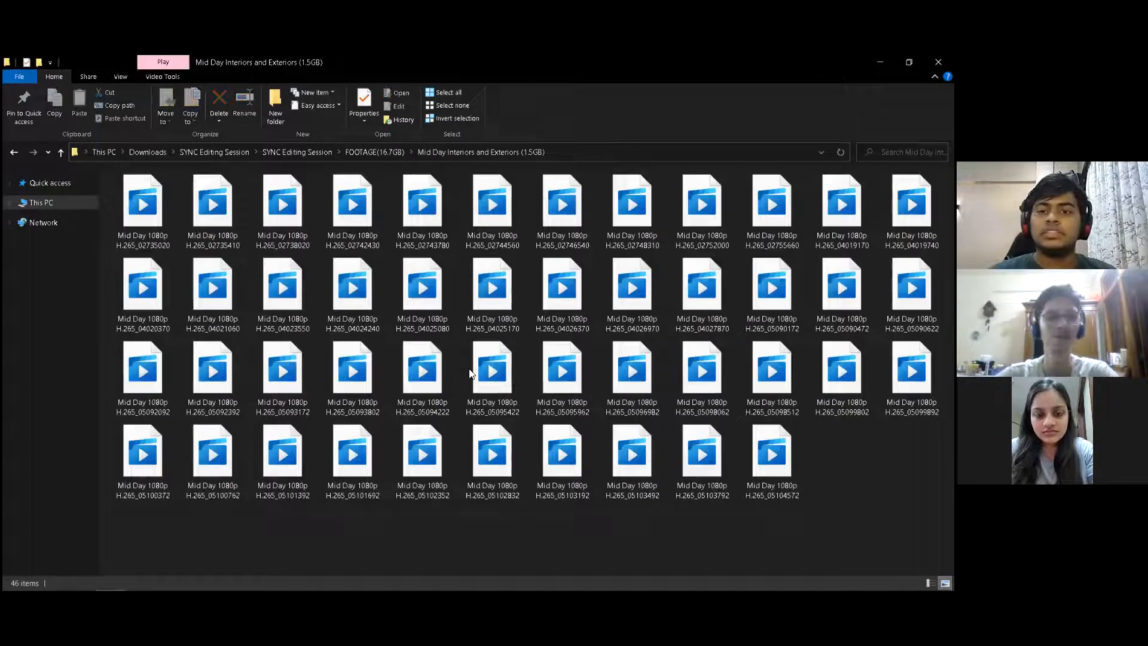
double_click(483, 274)
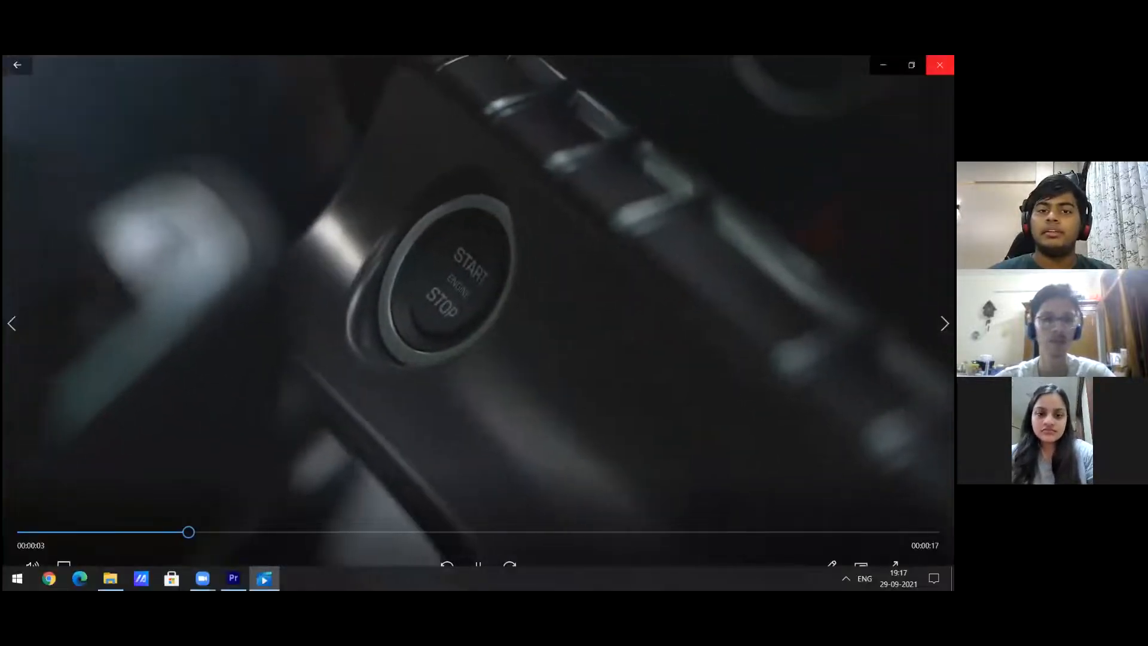
click(939, 64)
double_click(762, 426)
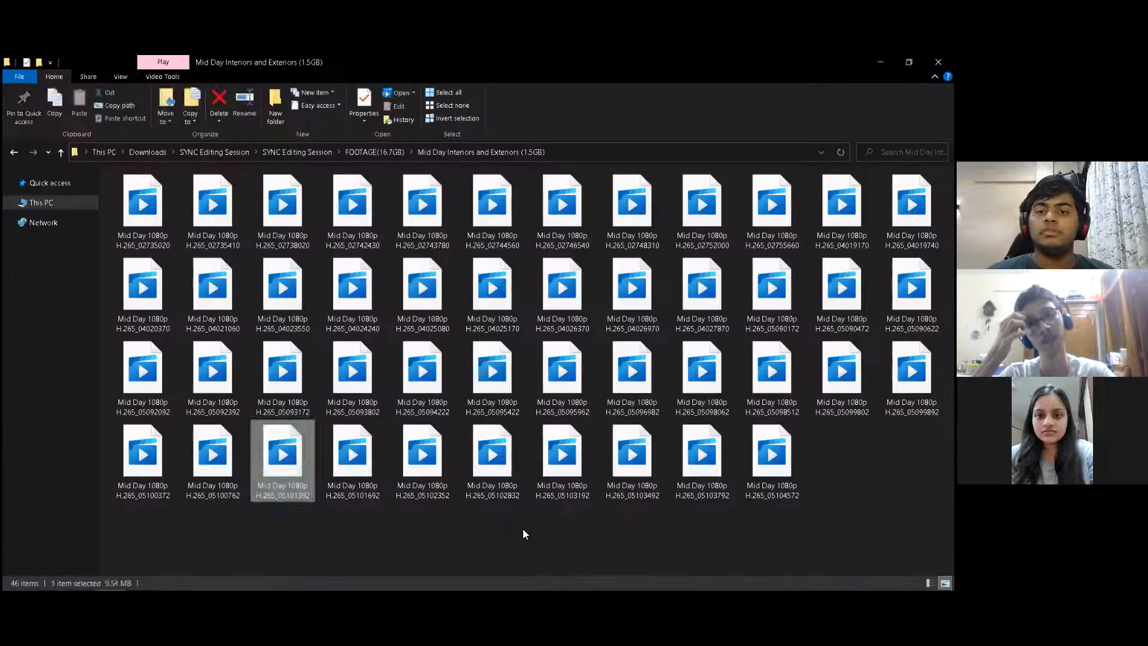
Step: Go back to the inner SYNC Editing Session folder, then minimise File Explorer to return to Premiere Pro
click(523, 528)
key(alt+Left)
key(alt+Left)
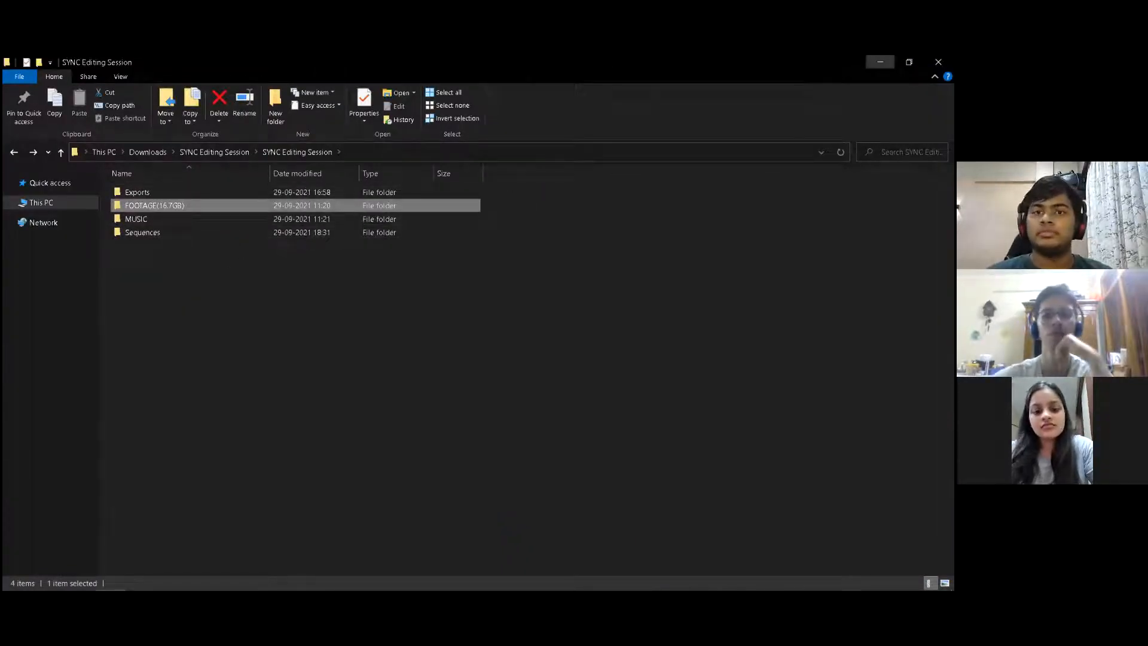
click(879, 62)
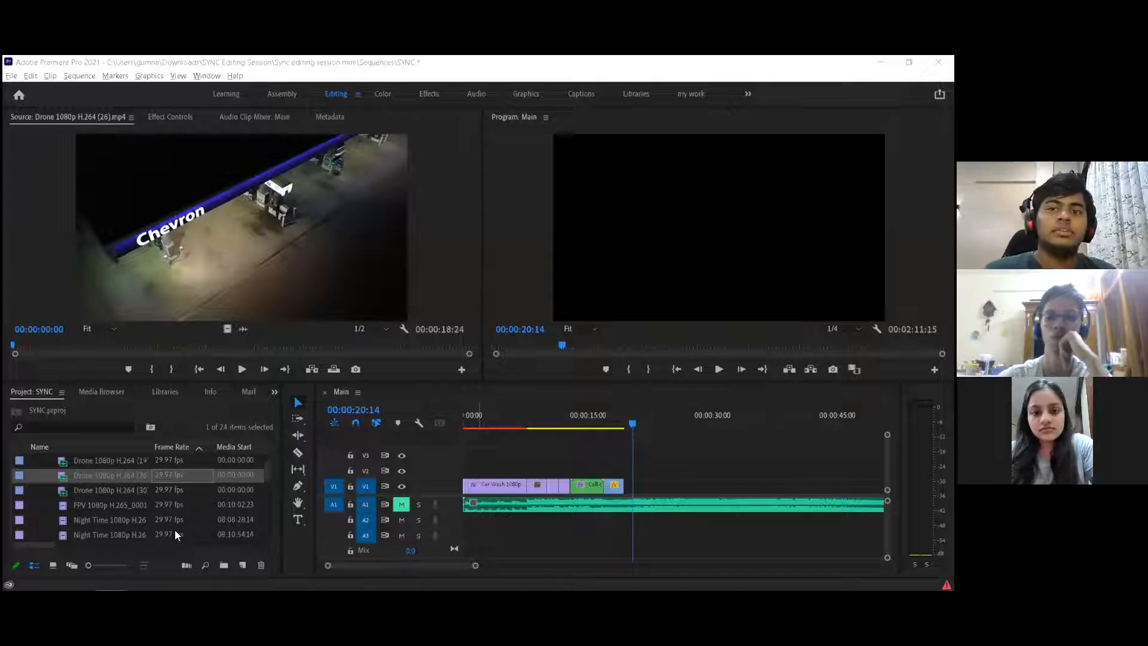
Step: Park the playhead at 00:00:19:02 near the end of the drone clip and look through the clips in the Footage bin
drag(617, 423, 622, 421)
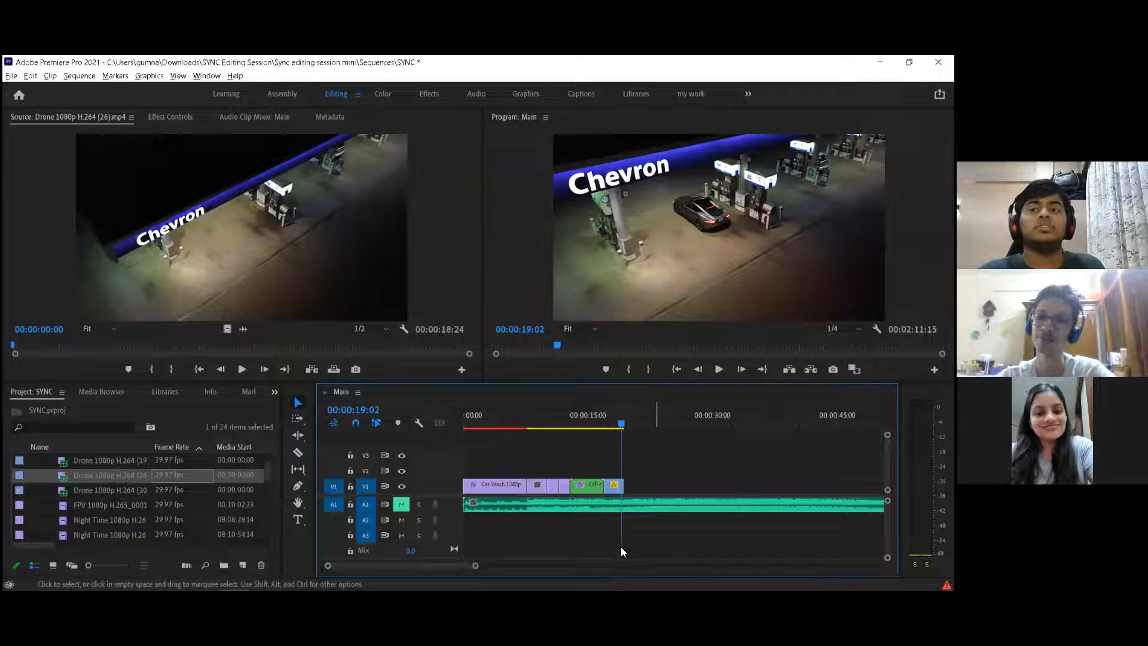
key(equal)
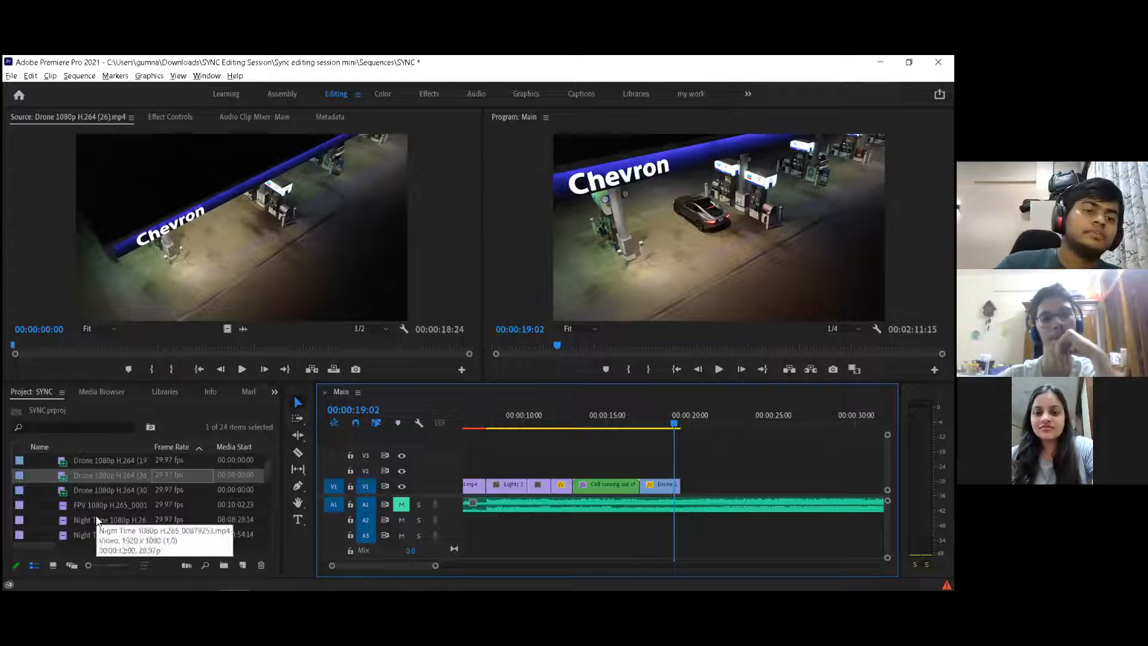
scroll(96, 514, down, 1)
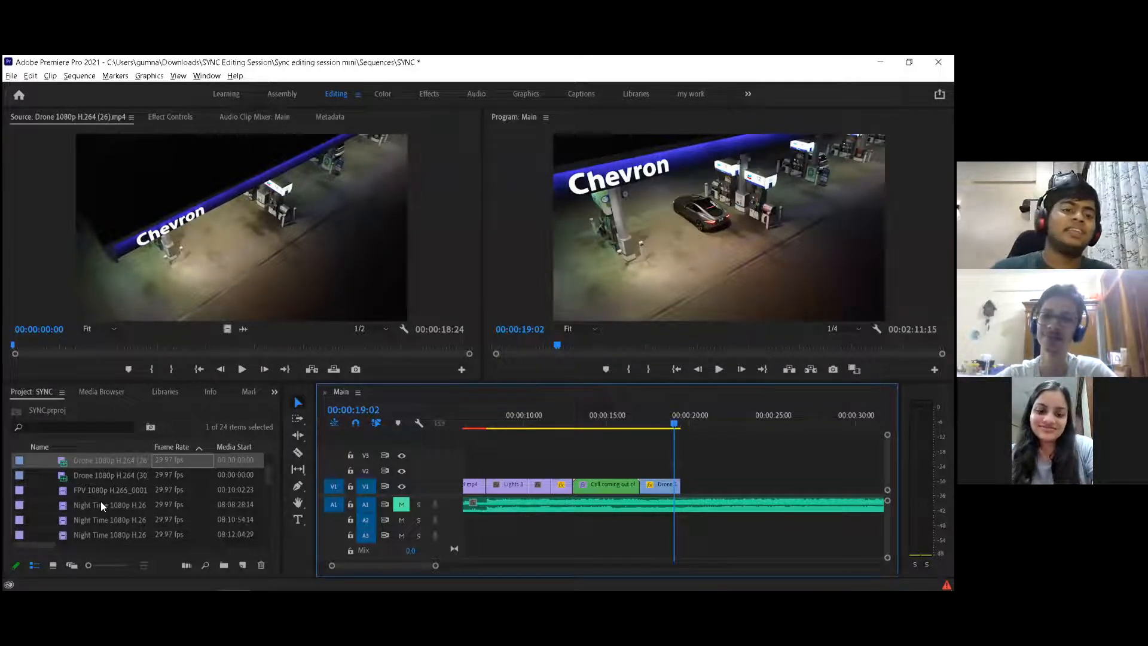
scroll(154, 503, down, 5)
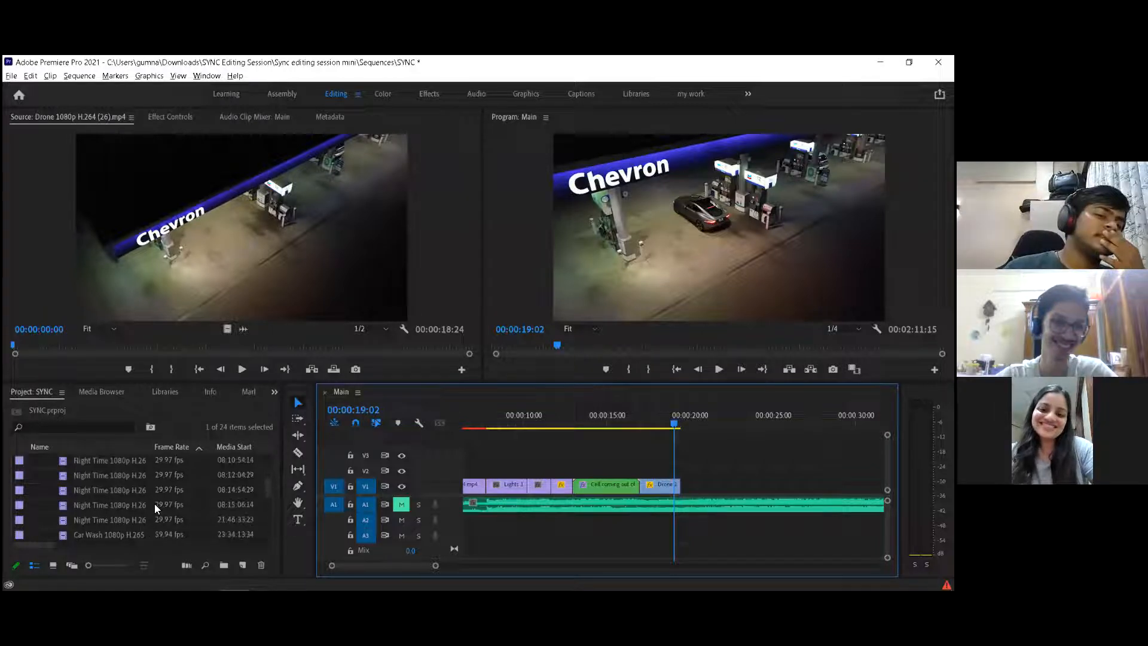
scroll(152, 508, up, 1)
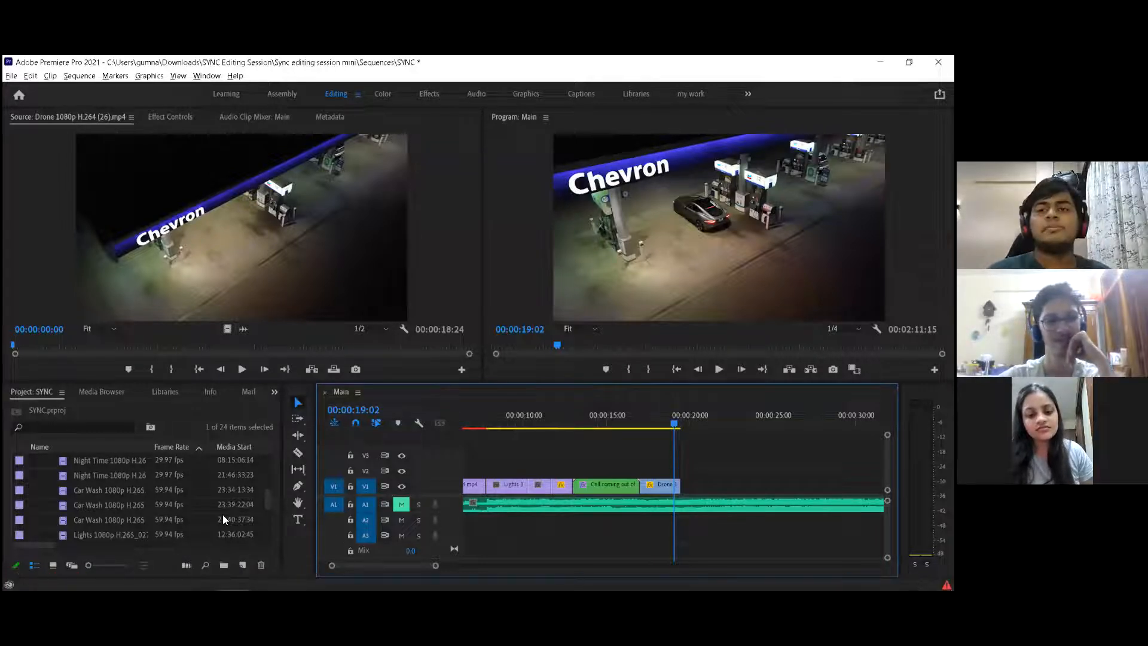
scroll(221, 487, up, 5)
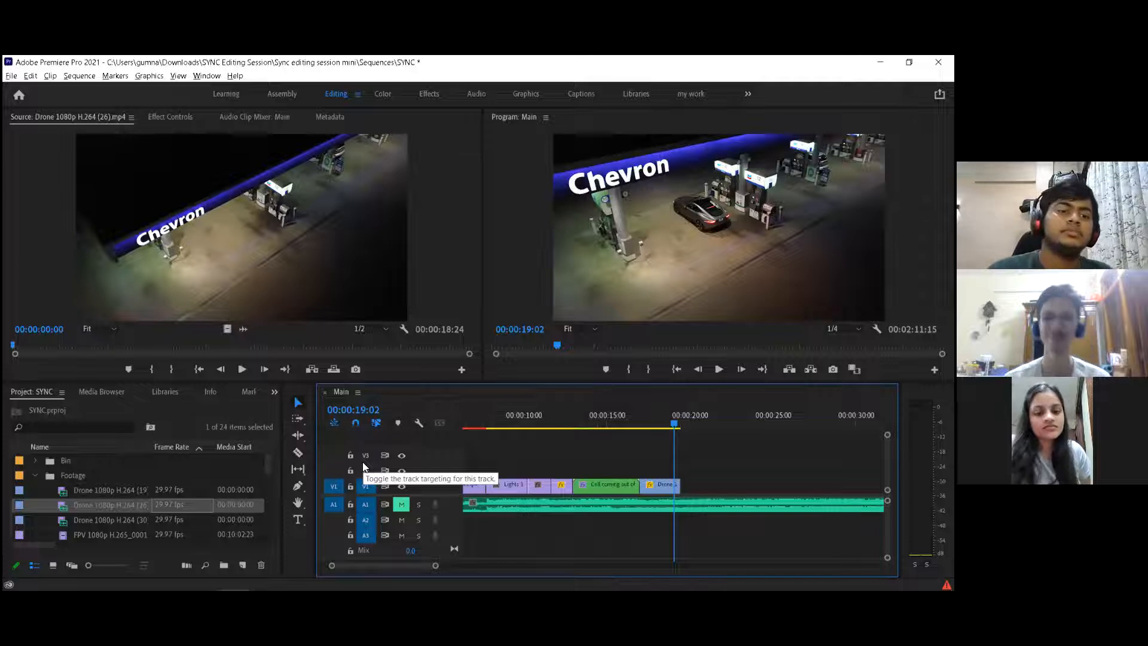
scroll(169, 466, down, 6)
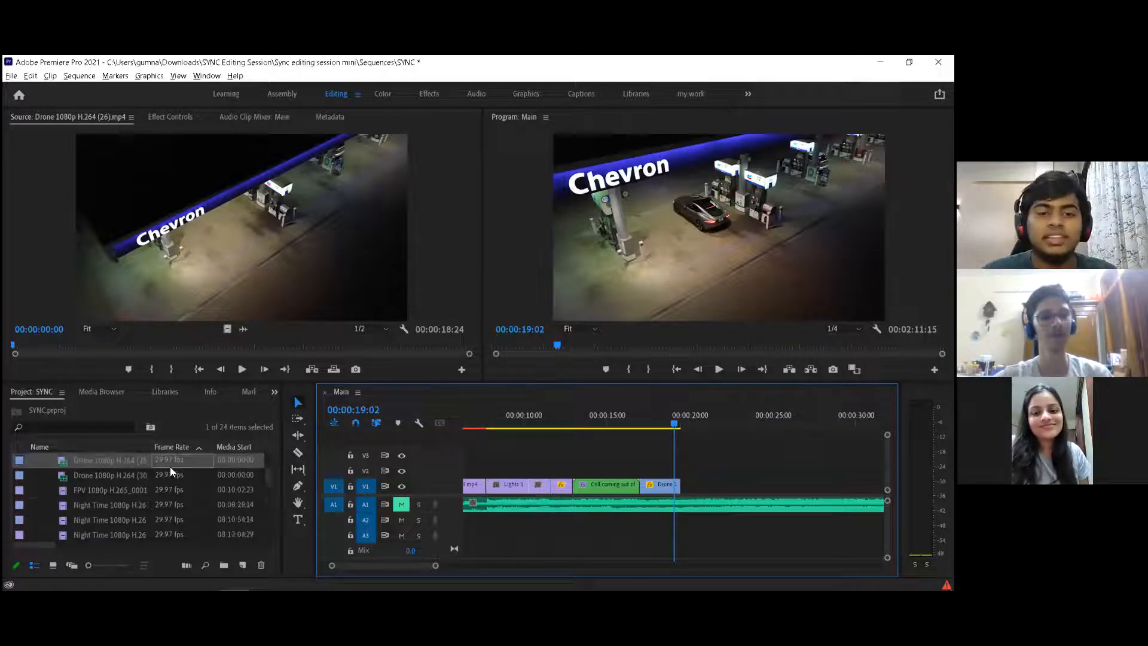
scroll(173, 481, down, 5)
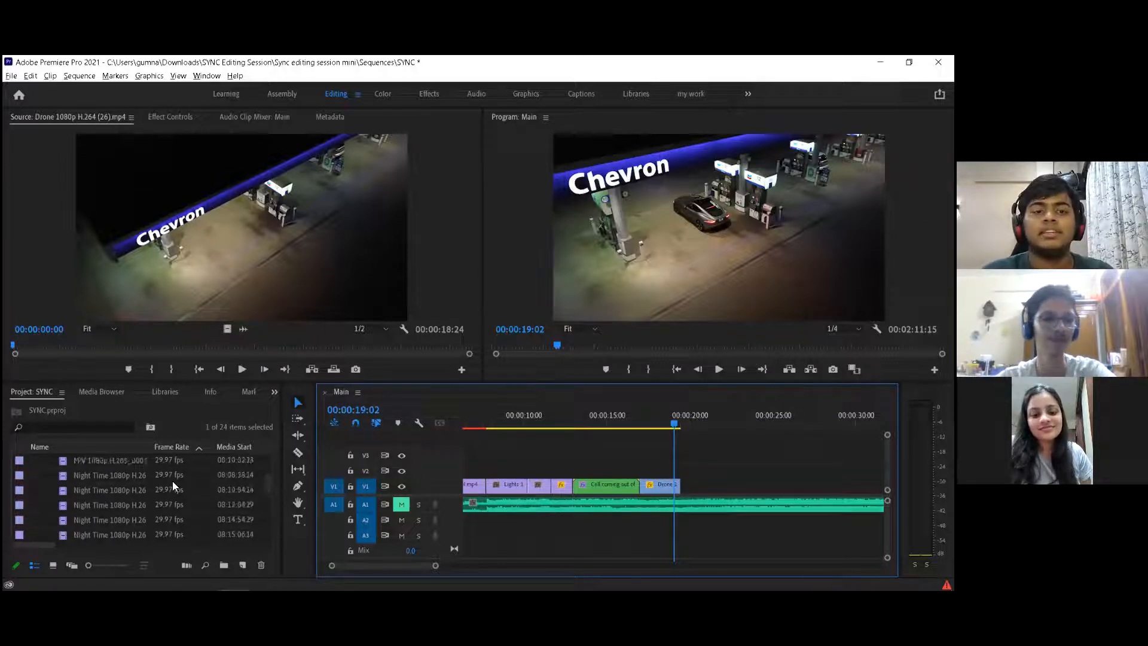
scroll(173, 483, up, 4)
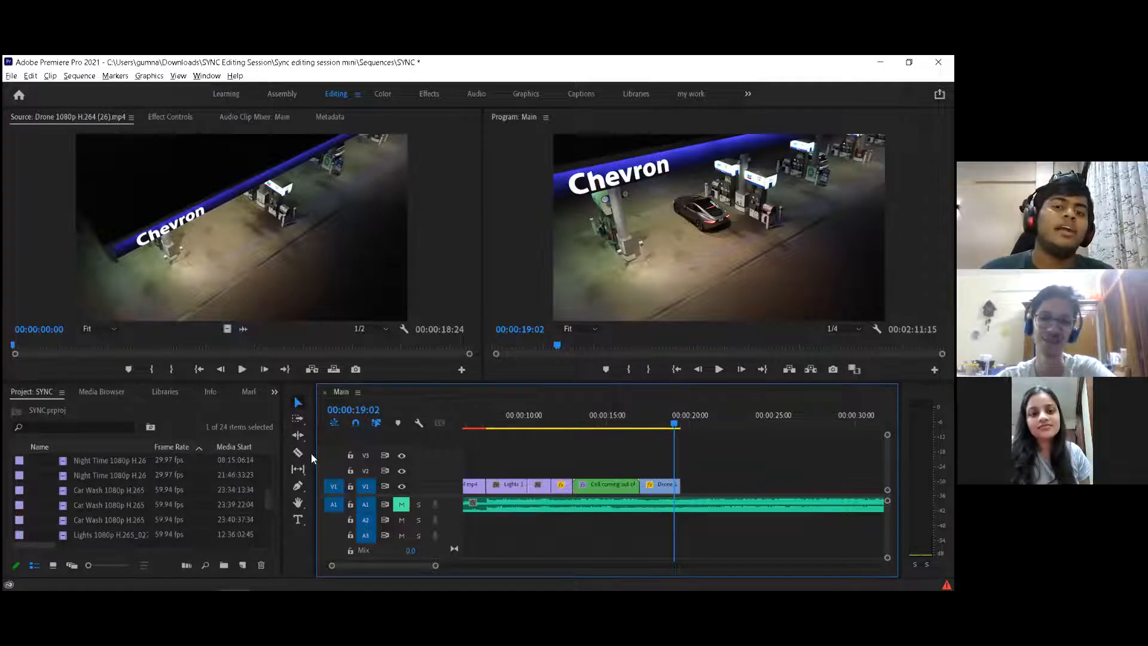
Step: Play back the last drone clip in the Main sequence from 00:00:17:07
click(642, 413)
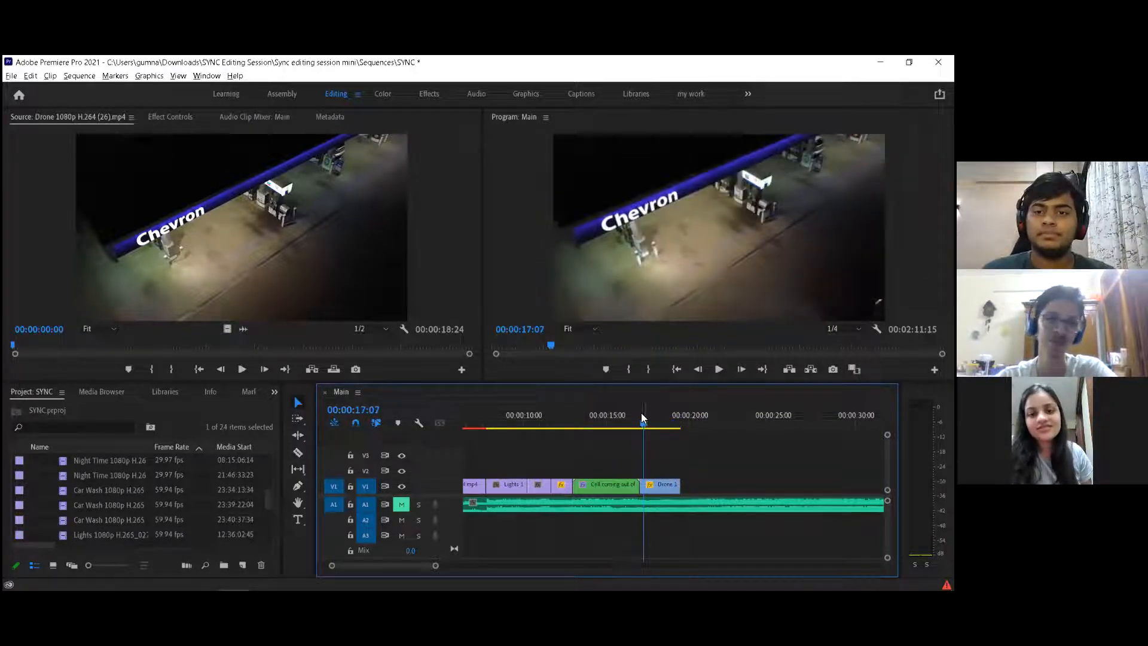
key(space)
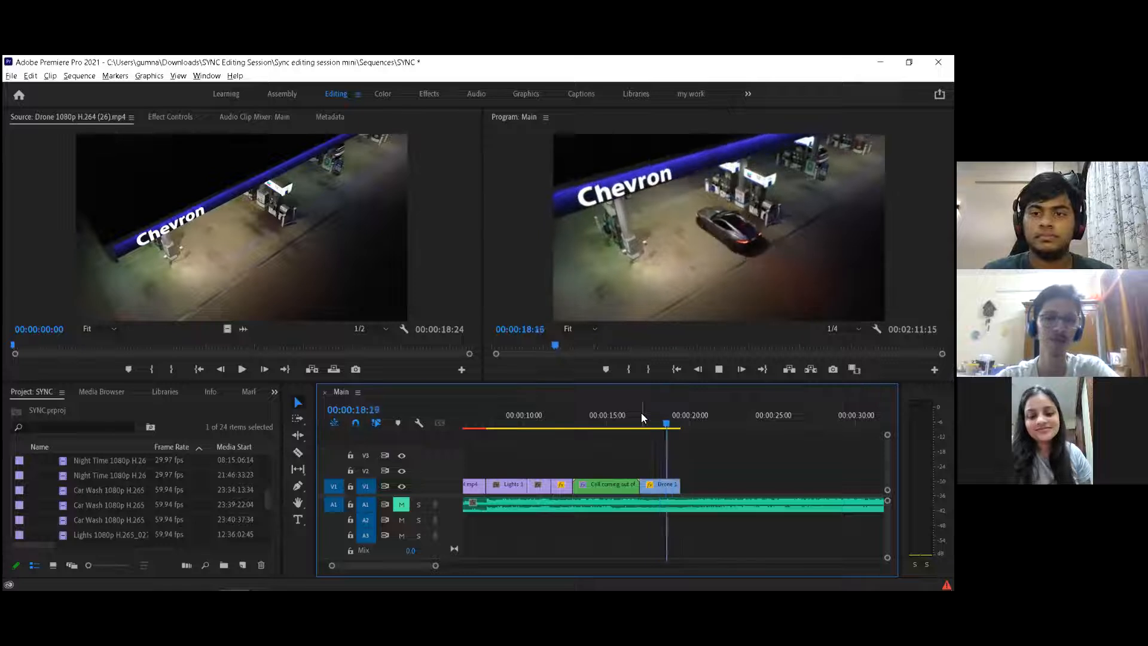
key(space)
Step: Open Night Time 1080p H.265_00879253.mp4 from the Footage bin and place it on V1 after the drone clip
scroll(93, 529, up, 3)
scroll(93, 520, up, 1)
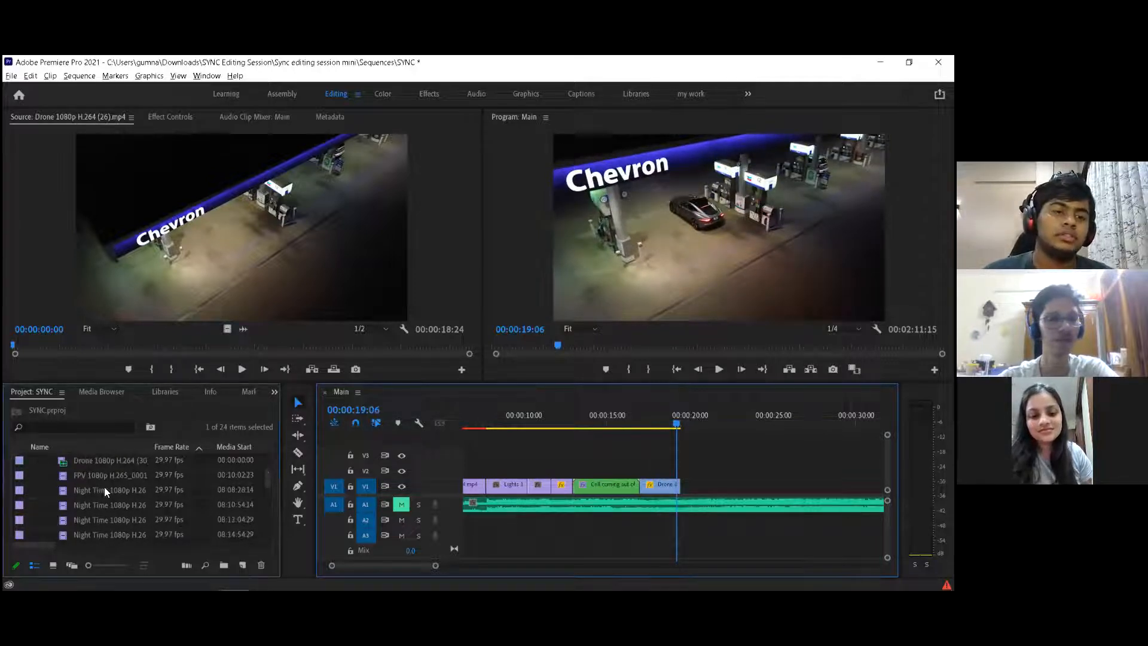
double_click(104, 487)
drag(82, 489, 702, 481)
Step: Split the Night Time 1080p H.265_00879253 clip at 00:00:26:10 and delete the part before the cut
drag(614, 414, 683, 404)
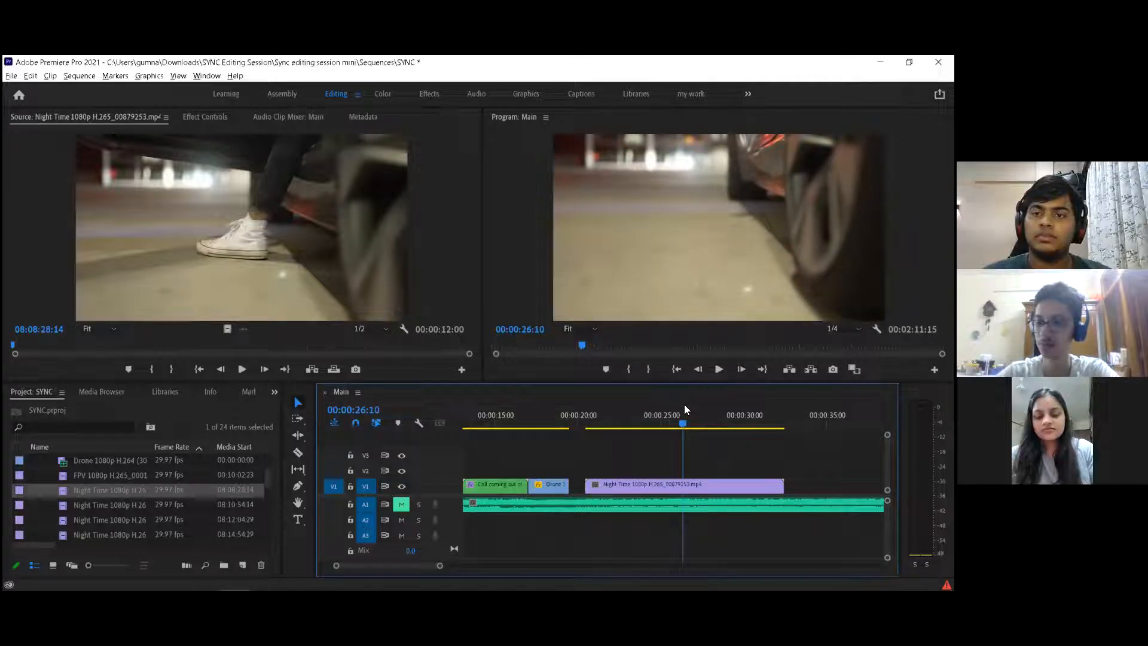
key(c)
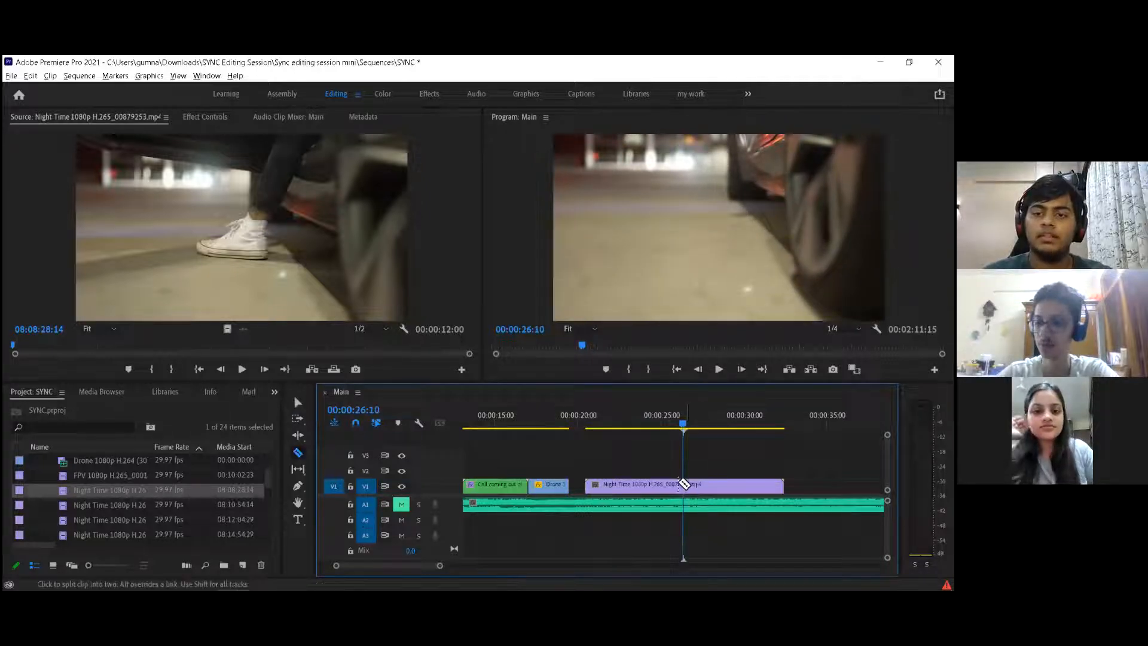
click(688, 486)
key(v)
click(658, 481)
key(Delete)
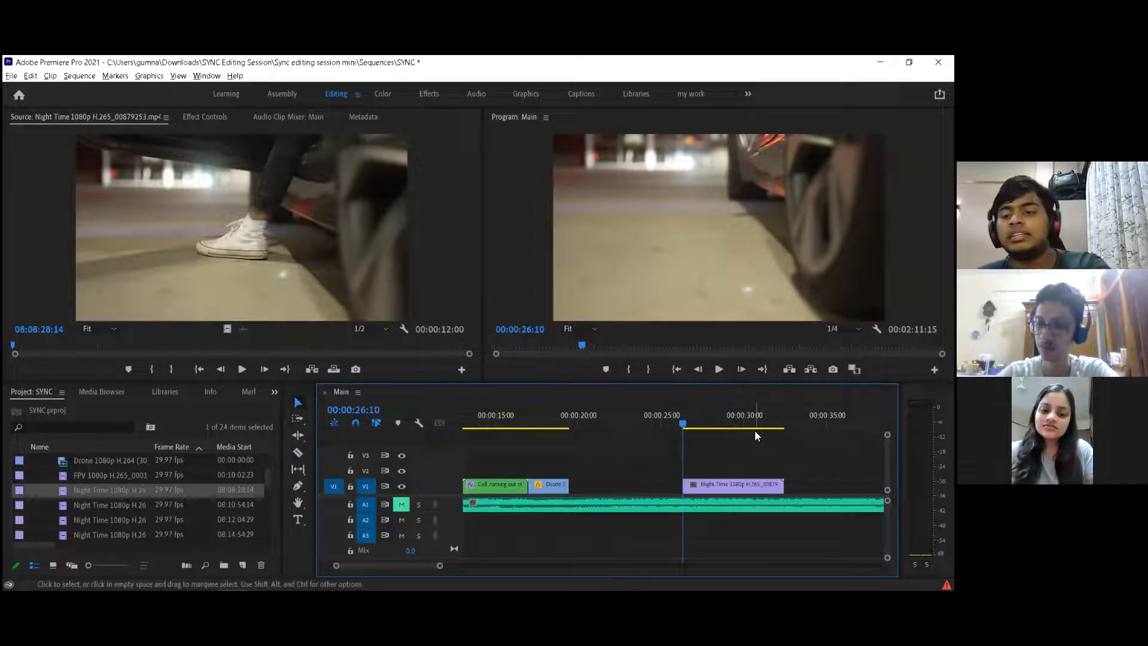
Step: Play the shoe shot, split it at 00:00:29:05 and delete the part after the cut
key(space)
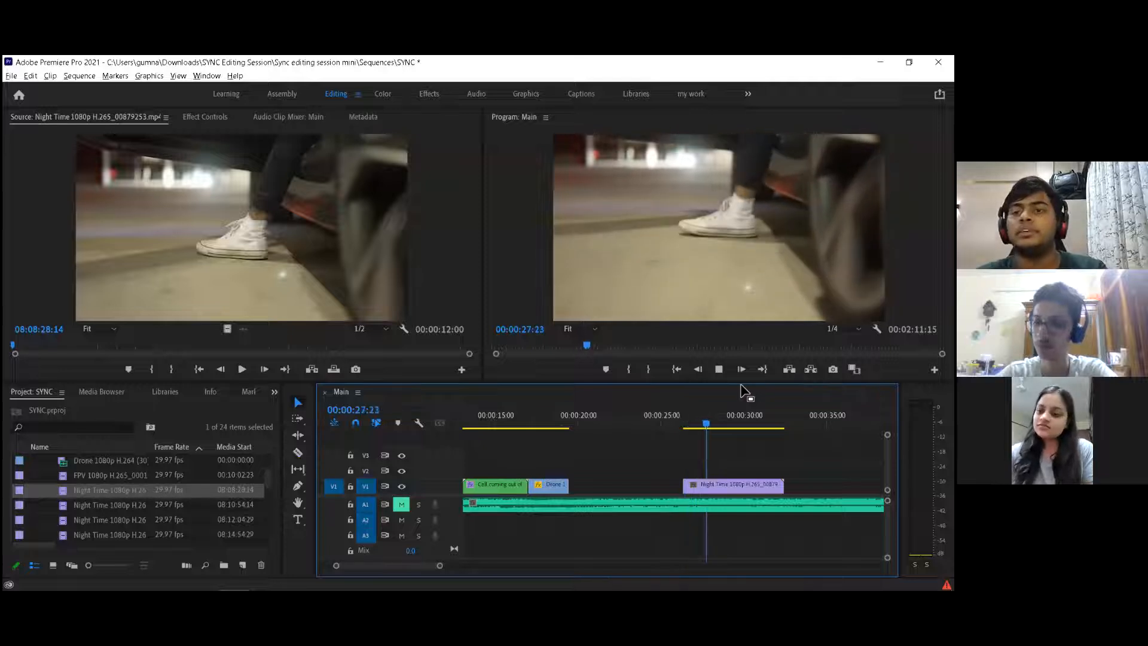
key(space)
key(c)
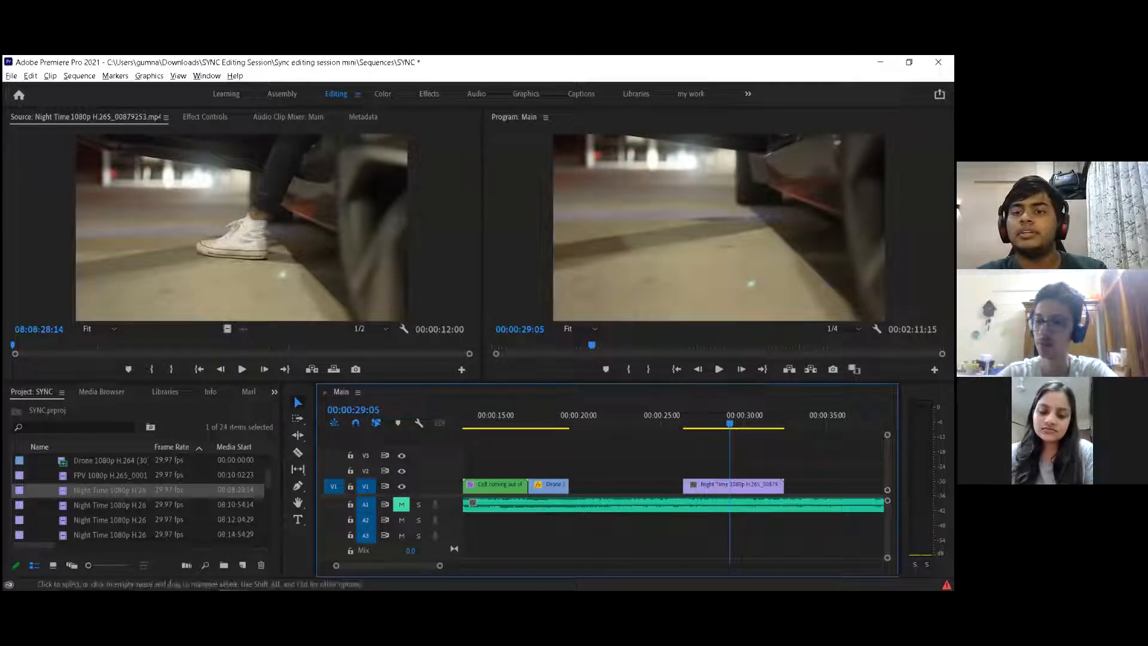
click(732, 485)
key(v)
click(742, 483)
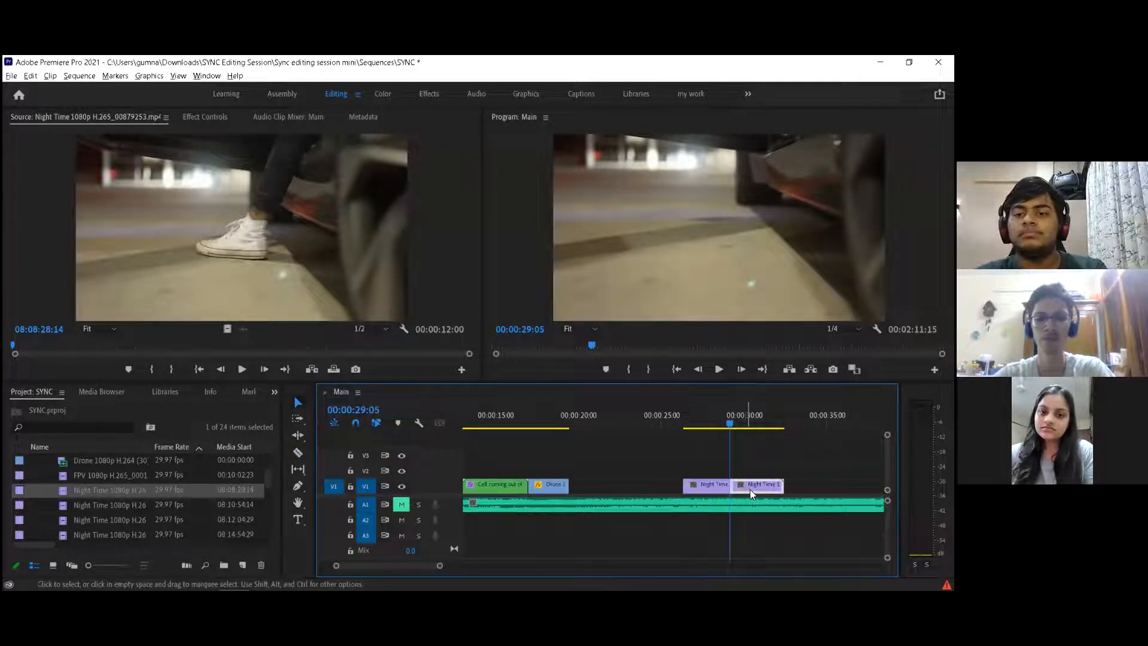
key(Delete)
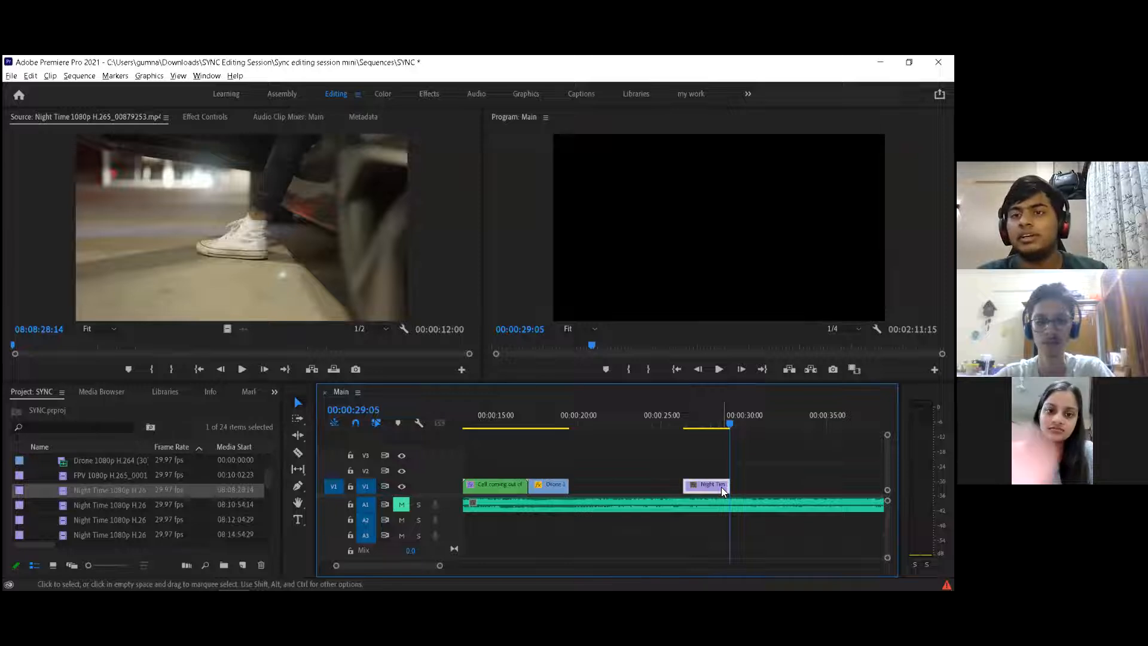
Step: Set the trimmed shoe clip's speed to 200% and move it directly against the end of the drone clip
right_click(722, 487)
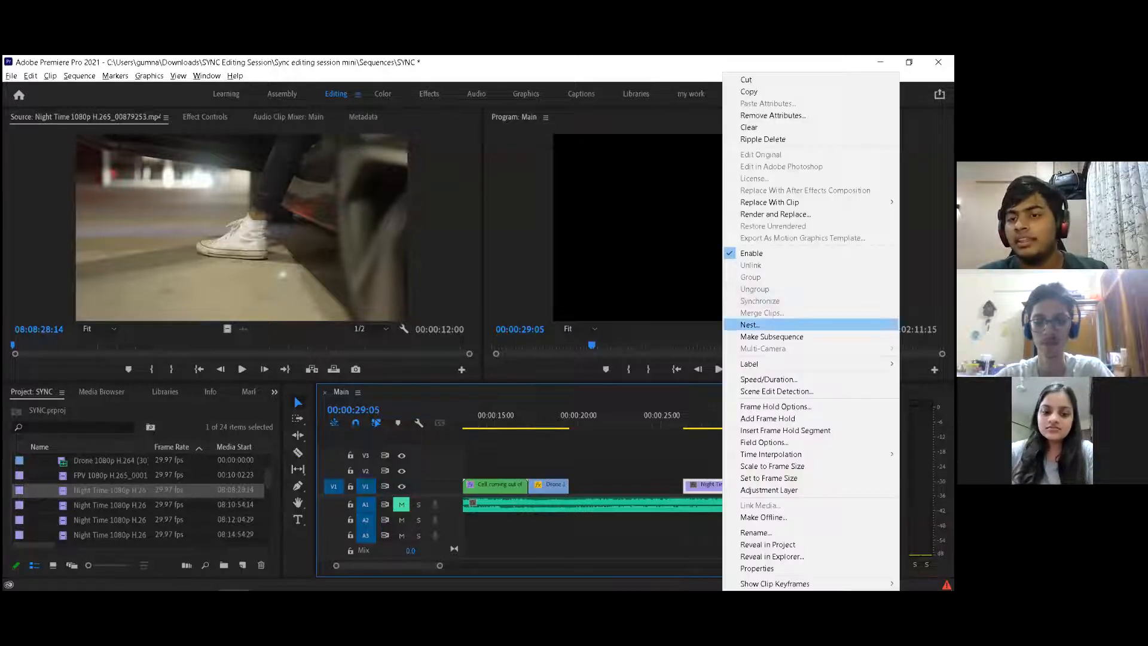
click(767, 380)
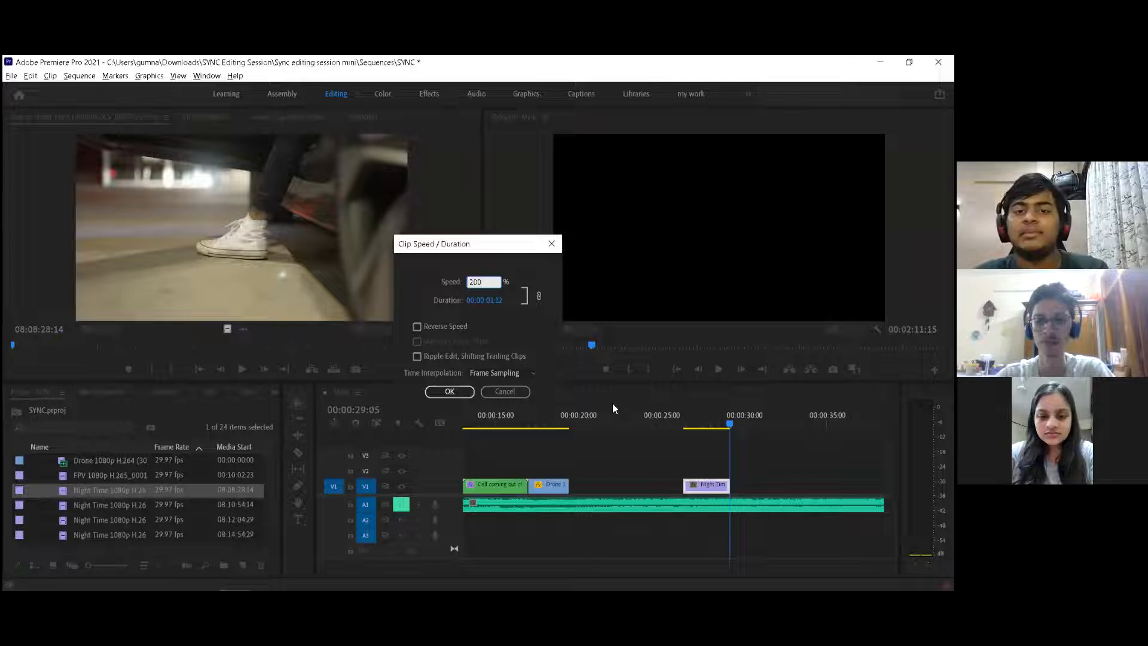
click(467, 393)
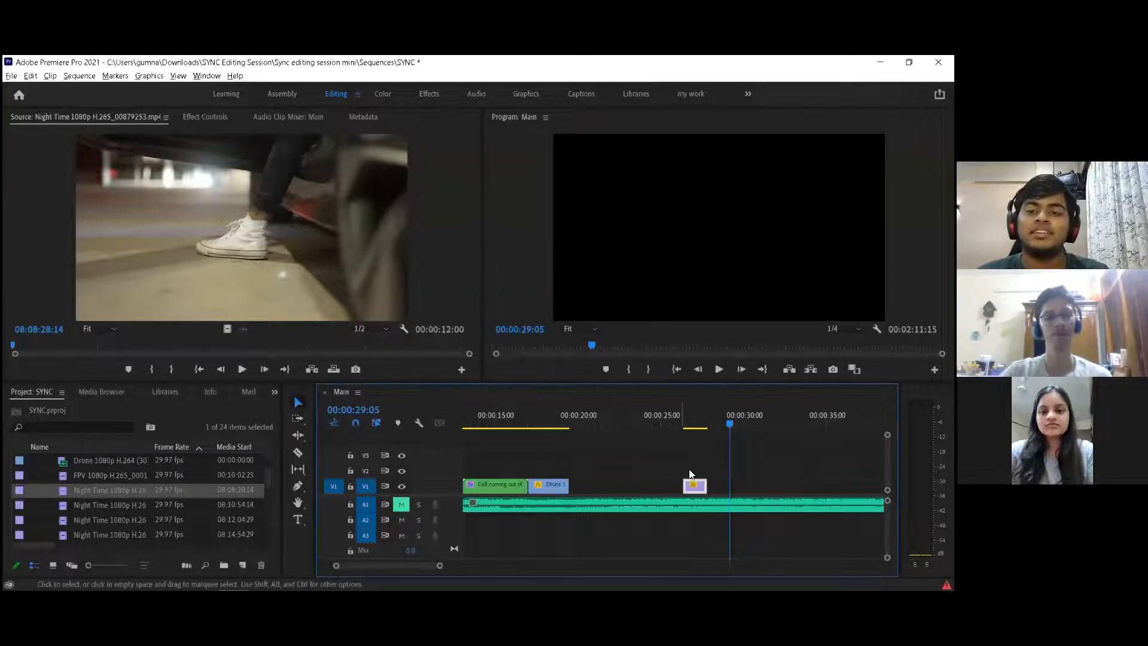
drag(701, 487, 588, 487)
Step: Open Night Time 1080p H.265_00883633.mp4, scrub through it, and place it on V1 after the shoe clip
click(605, 424)
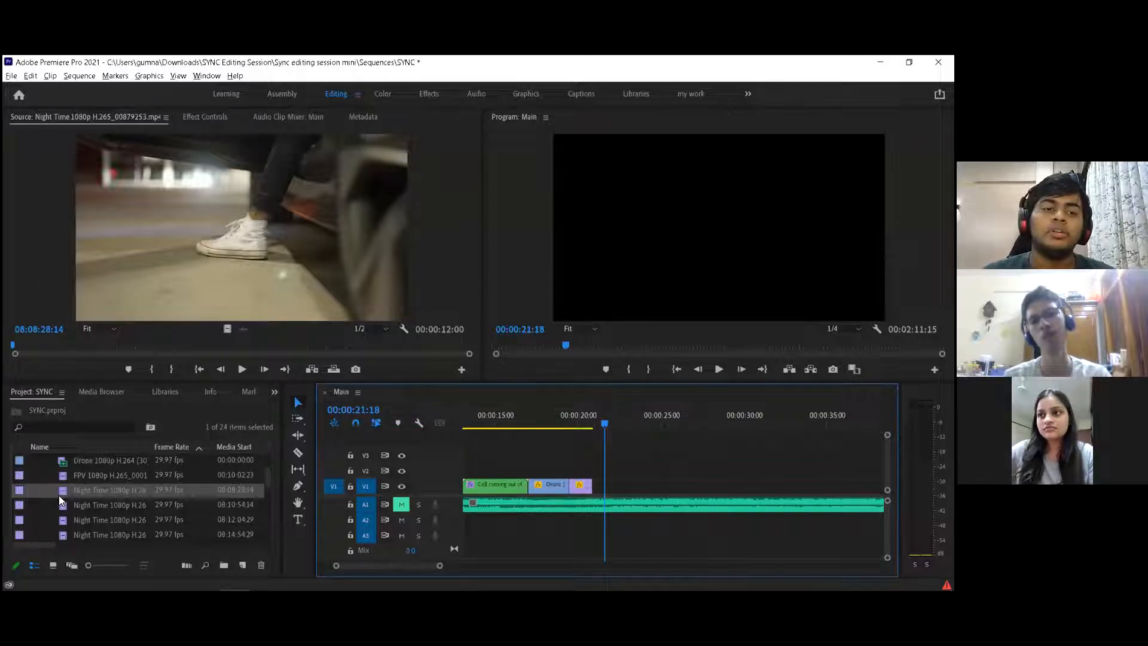
click(74, 504)
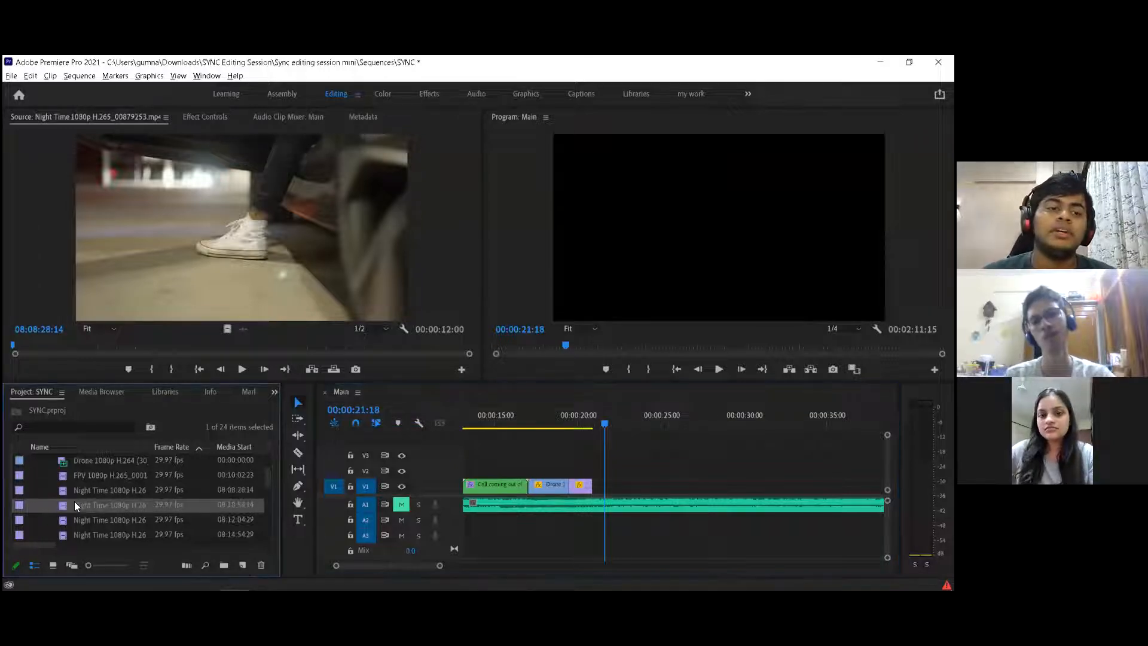
double_click(167, 507)
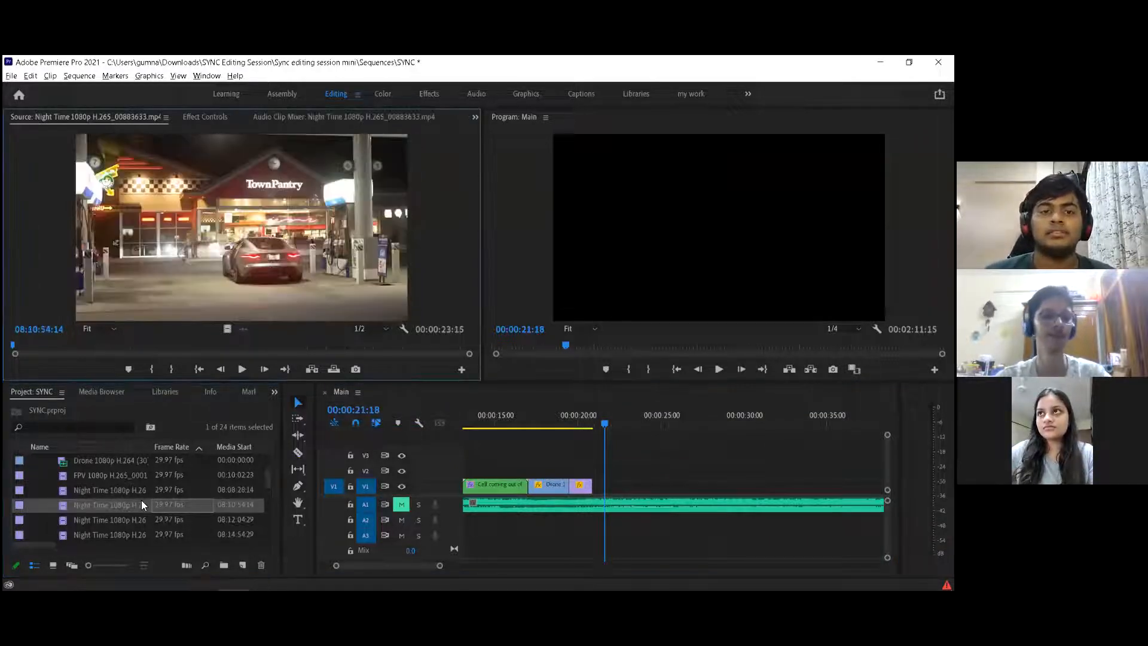
drag(170, 340, 621, 480)
Step: Split the Night Time 1080p H.265_00883633 clip at about 00:00:38 and delete the part before the cut
scroll(645, 461, down, 3)
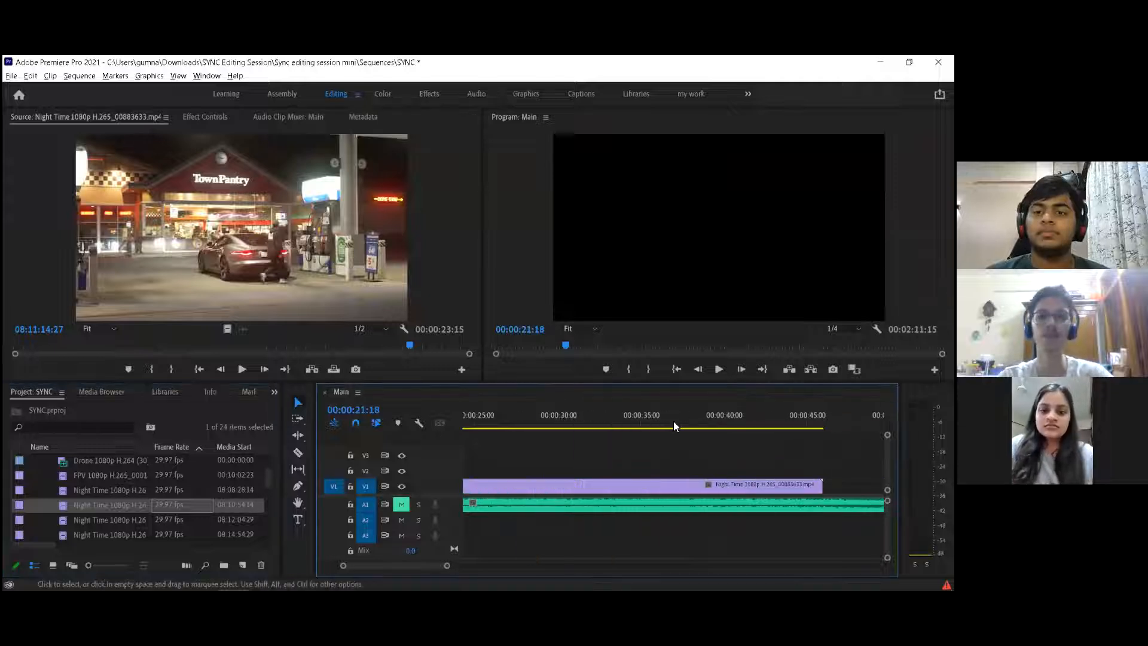
drag(660, 425, 693, 428)
key(c)
click(698, 483)
key(v)
click(631, 487)
key(Delete)
Step: Play the remaining Night Time 1080p H.265_00883633 clip, split it at 00:00:44:18 and delete the part after the cut
key(space)
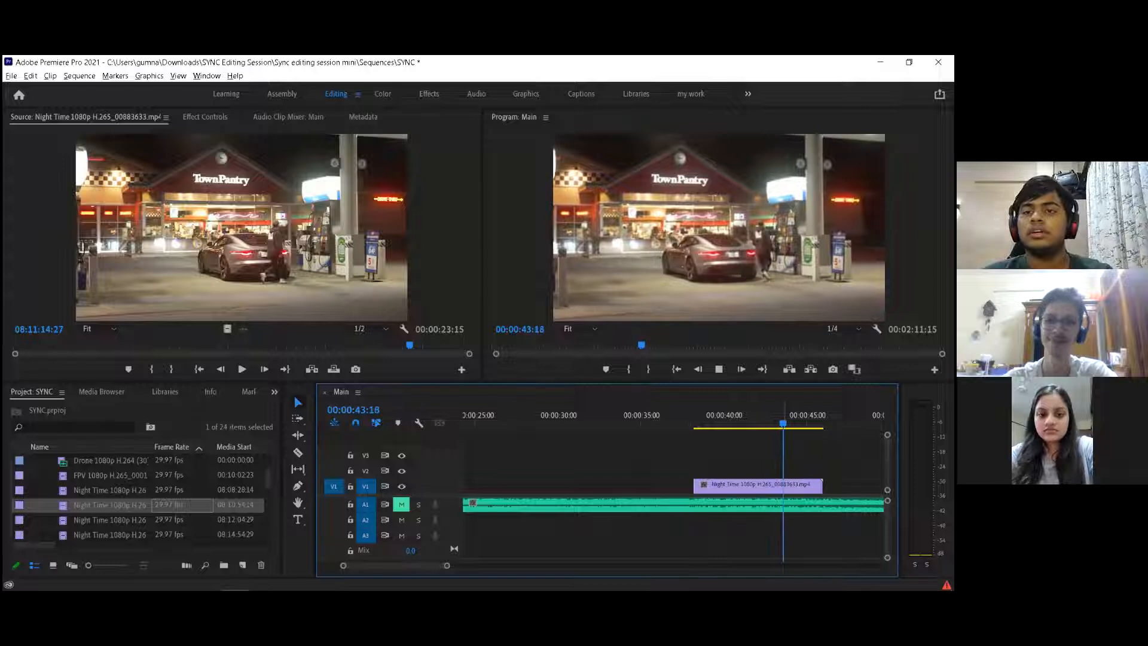
key(space)
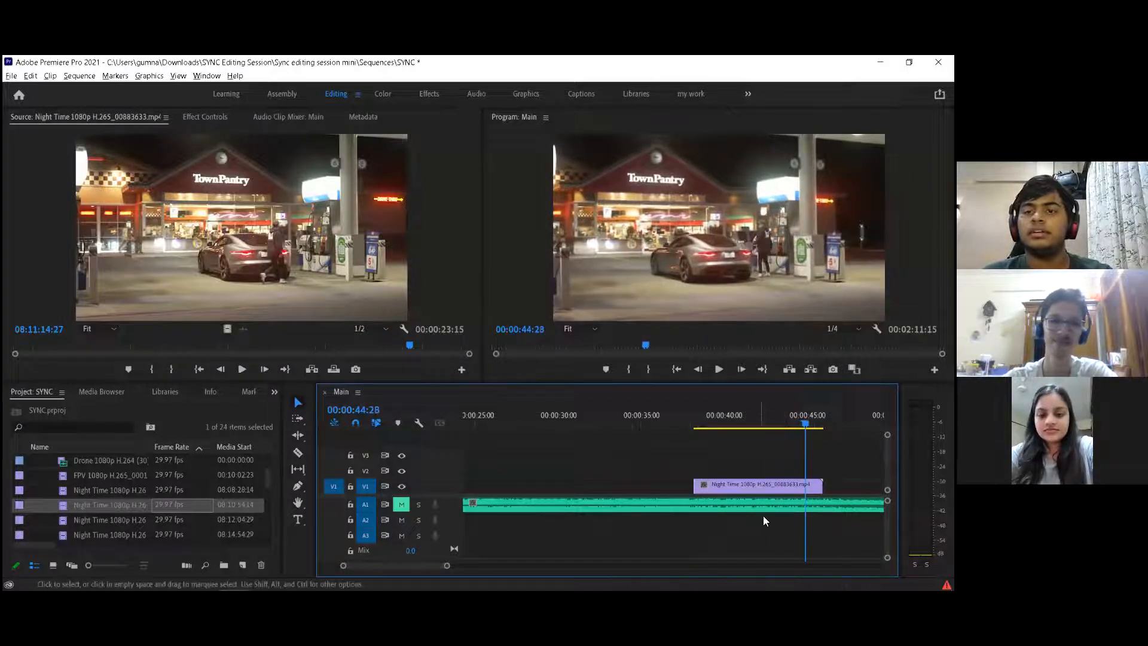
key(Right)
key(Right)
key(Right)
key(Right)
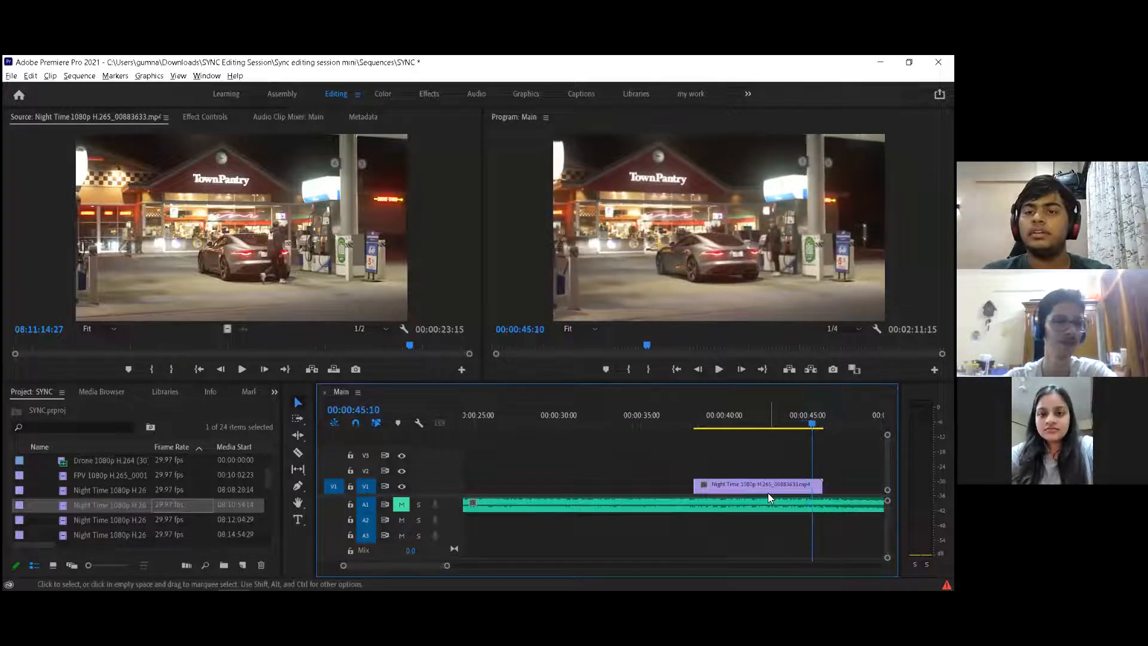
key(shift+Left)
key(shift+Left)
key(shift+Left)
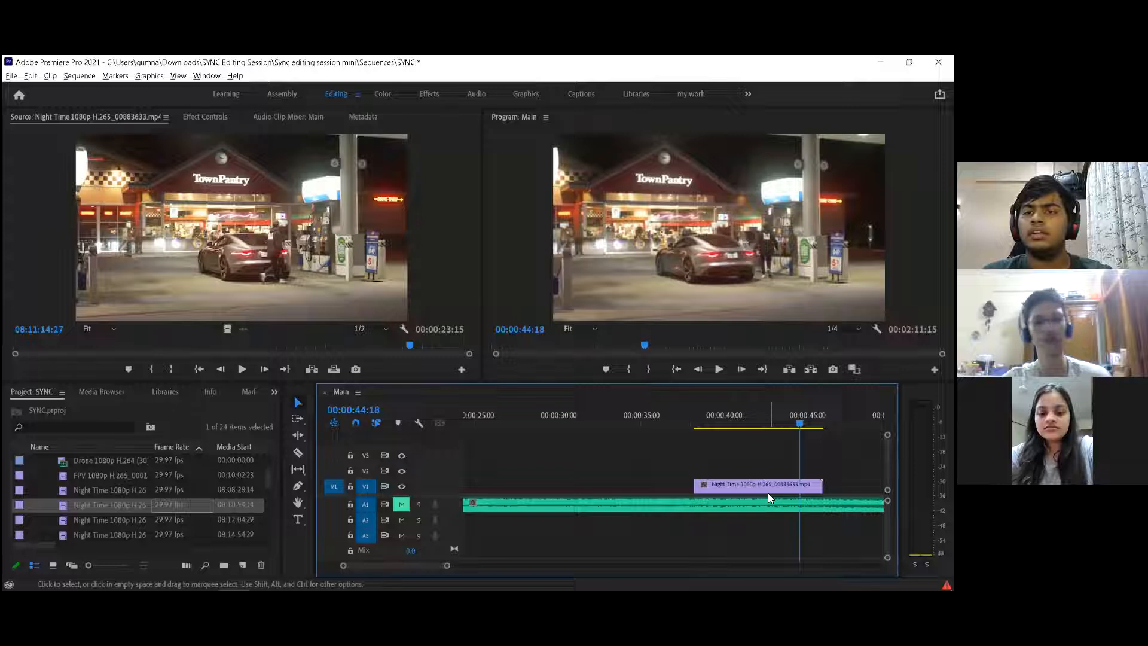
key(ctrl+k)
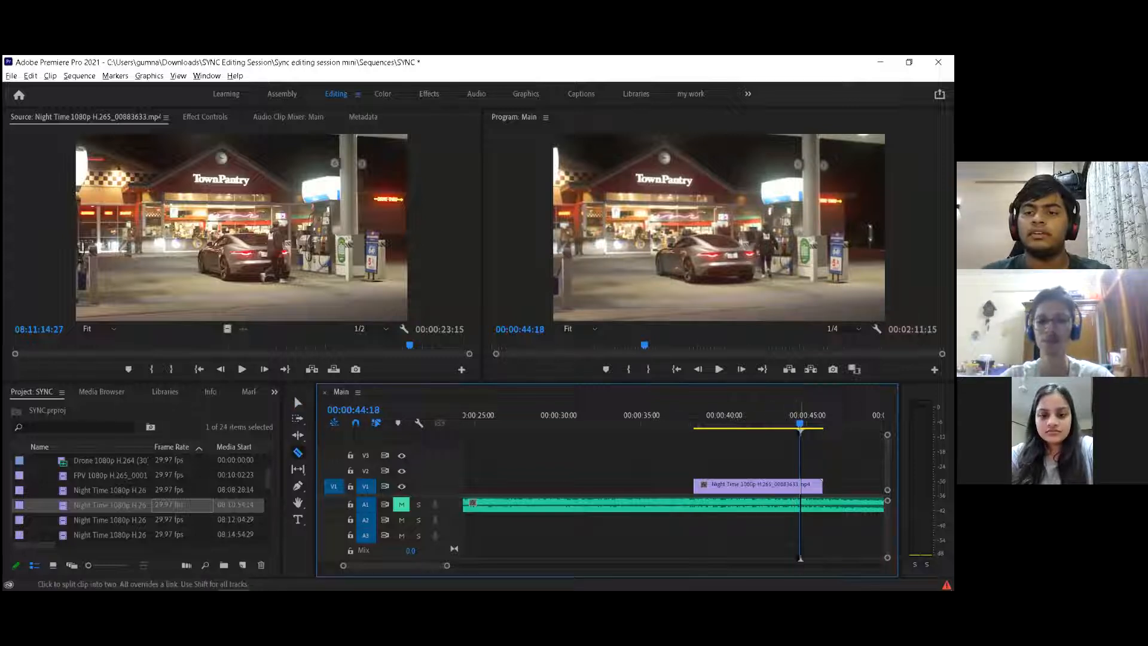
click(807, 486)
key(Delete)
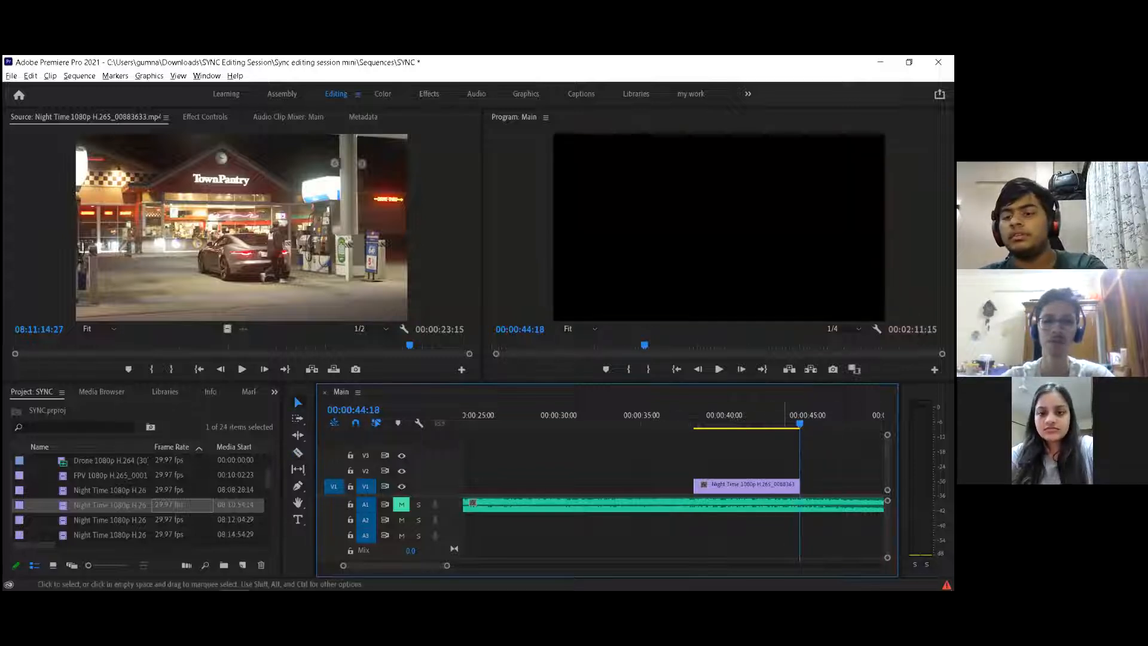
Step: Move the trimmed Night Time 1080p H.265_00883633 clip directly against the end of the shoe clip on V1
key(minus)
drag(700, 488, 562, 490)
mouse_move(563, 404)
mouse_down()
mouse_move(524, 410)
mouse_move(598, 417)
mouse_move(564, 407)
mouse_up()
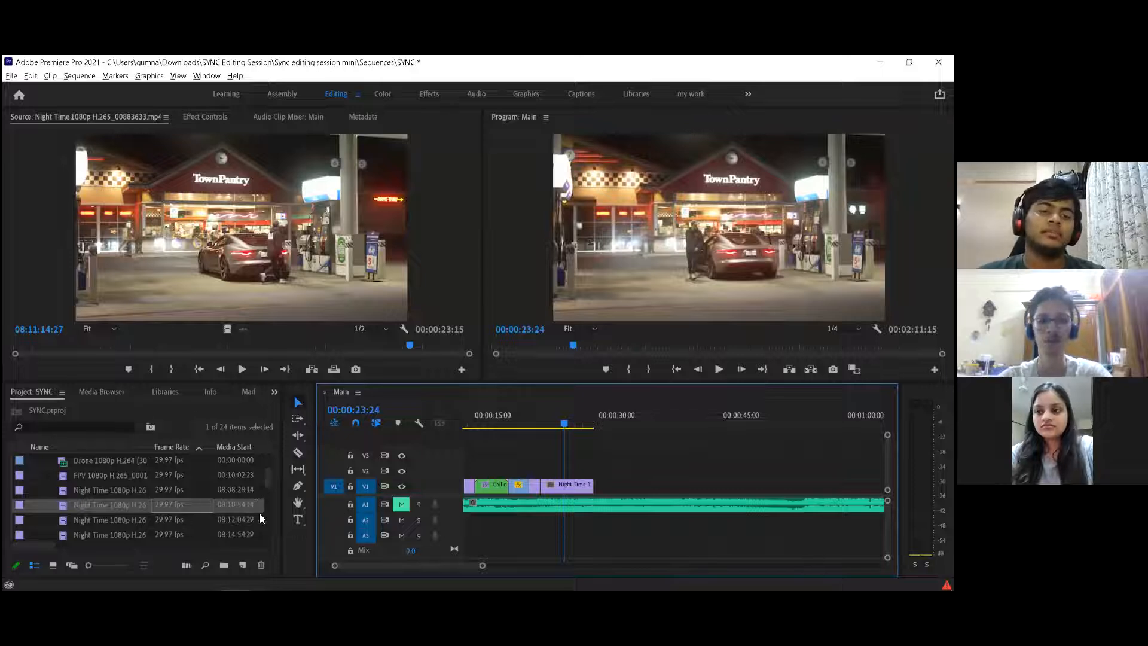
right_click(568, 485)
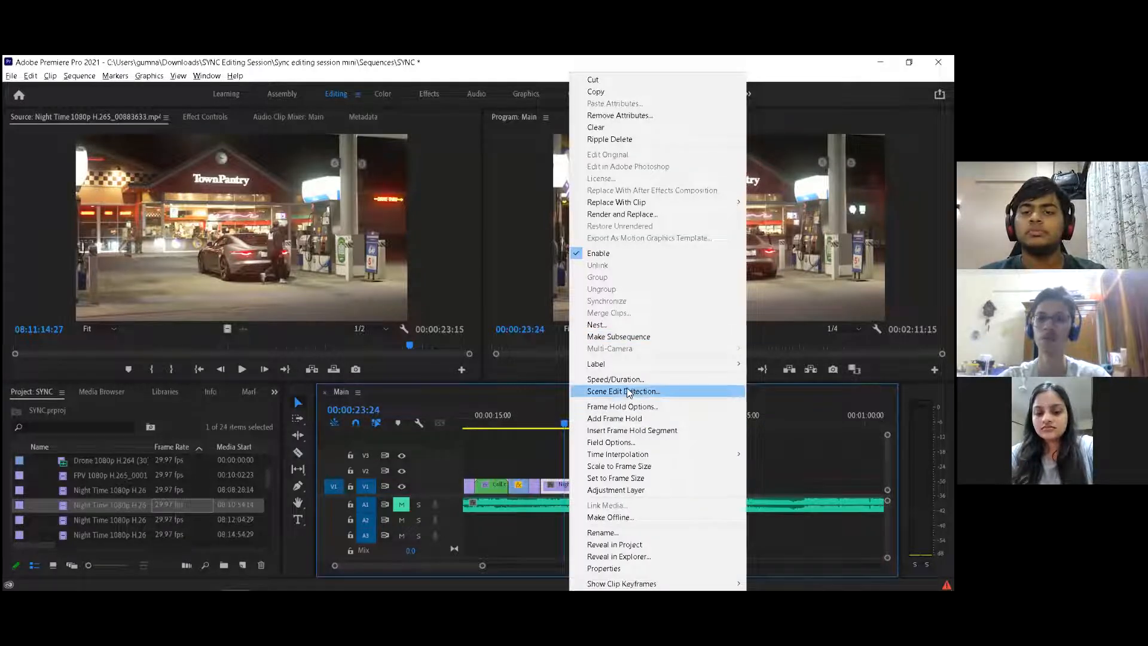
click(627, 392)
click(545, 377)
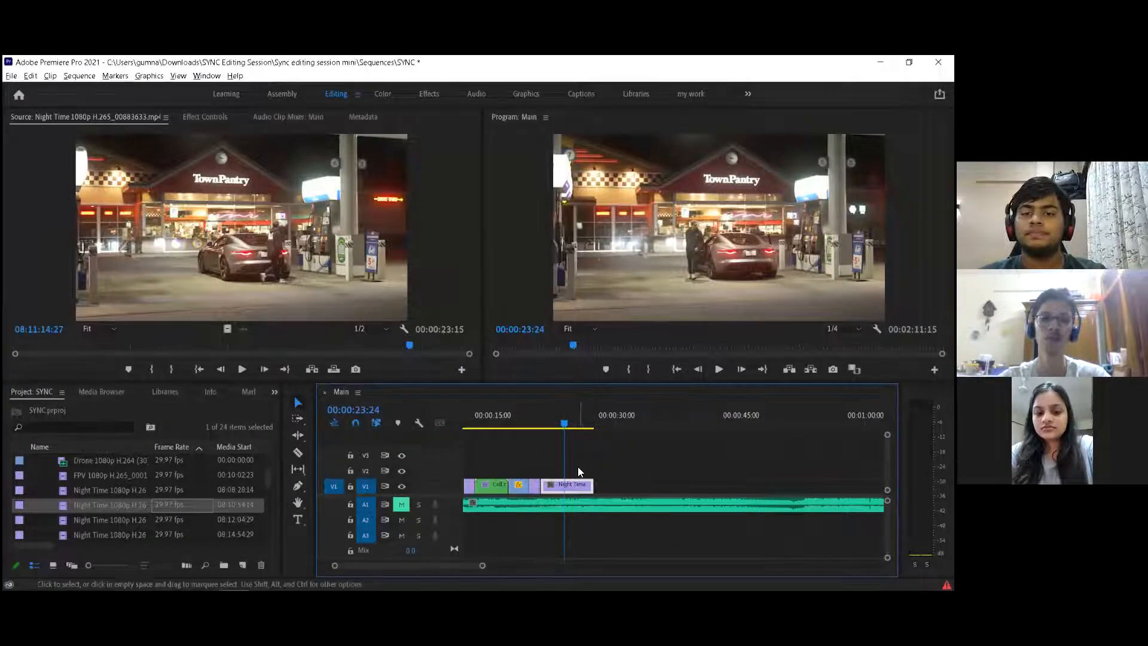
Step: Set the trimmed gas station clip's speed to 200%, play it back, and undo the speed change
right_click(581, 487)
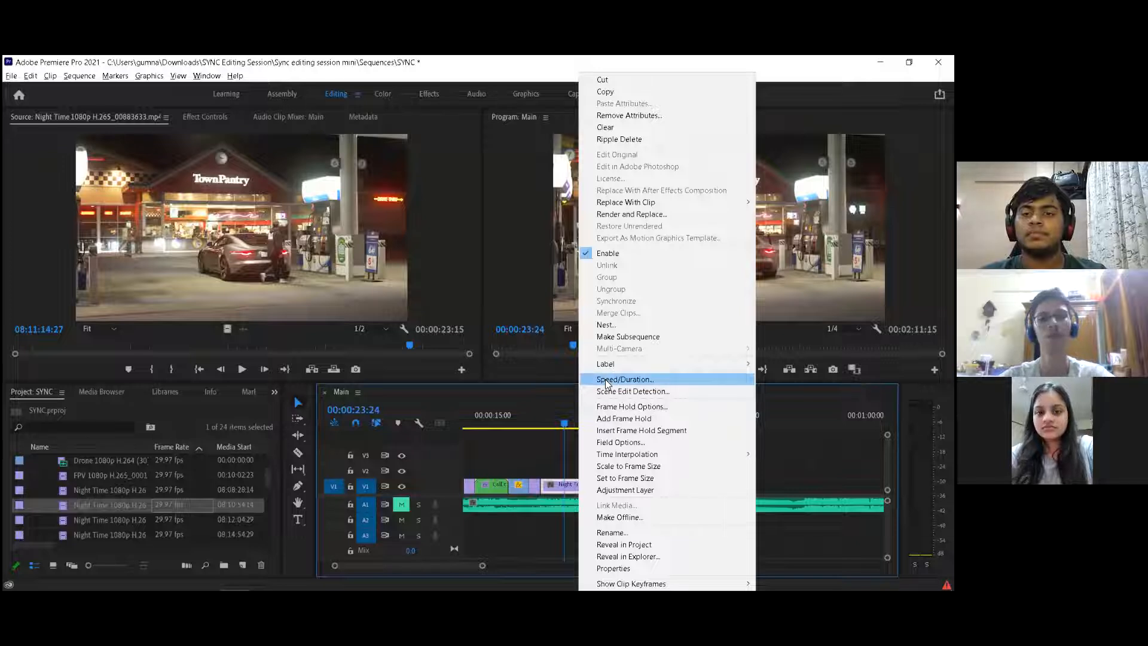
click(605, 379)
text(200)
key(Return)
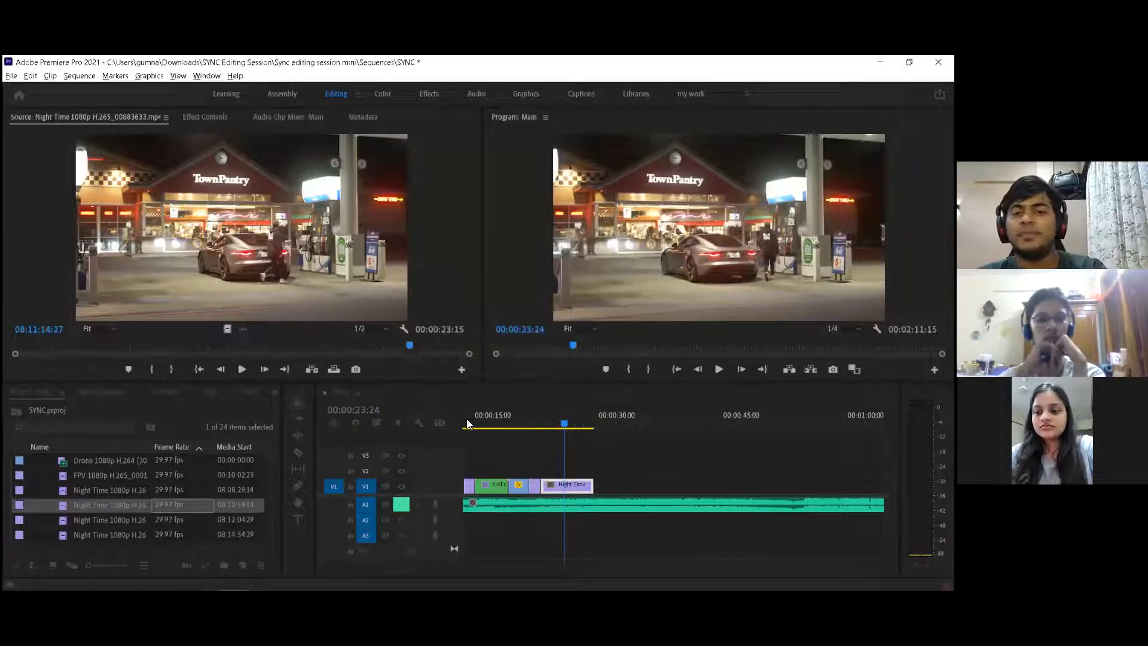
drag(564, 415, 540, 422)
key(space)
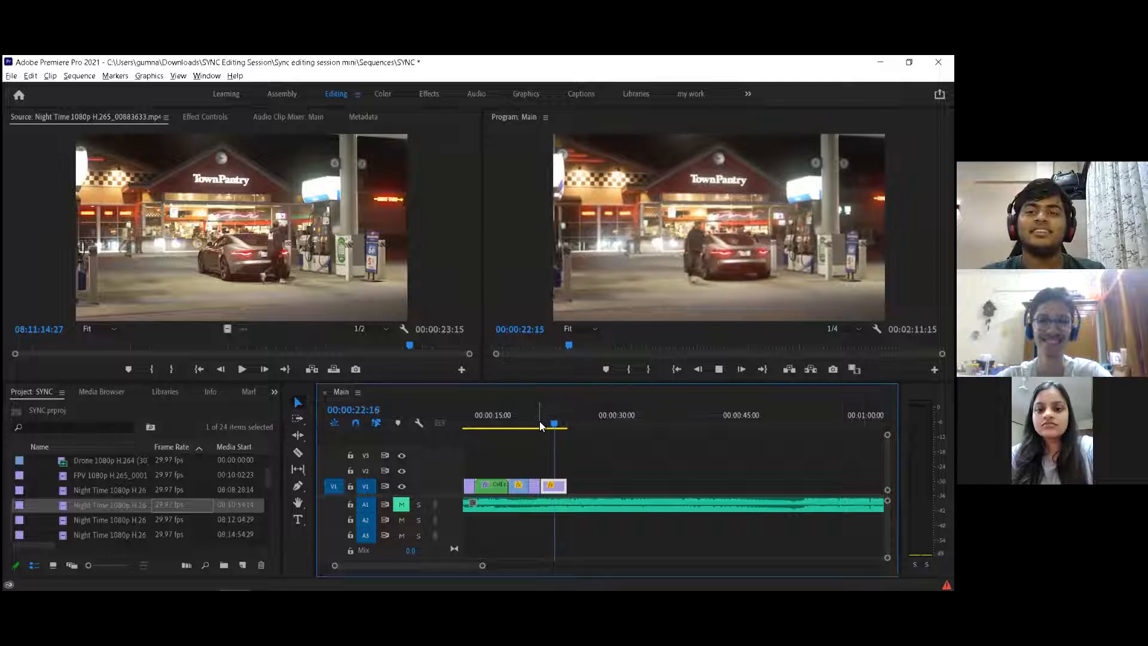
key(space)
key(ctrl+z)
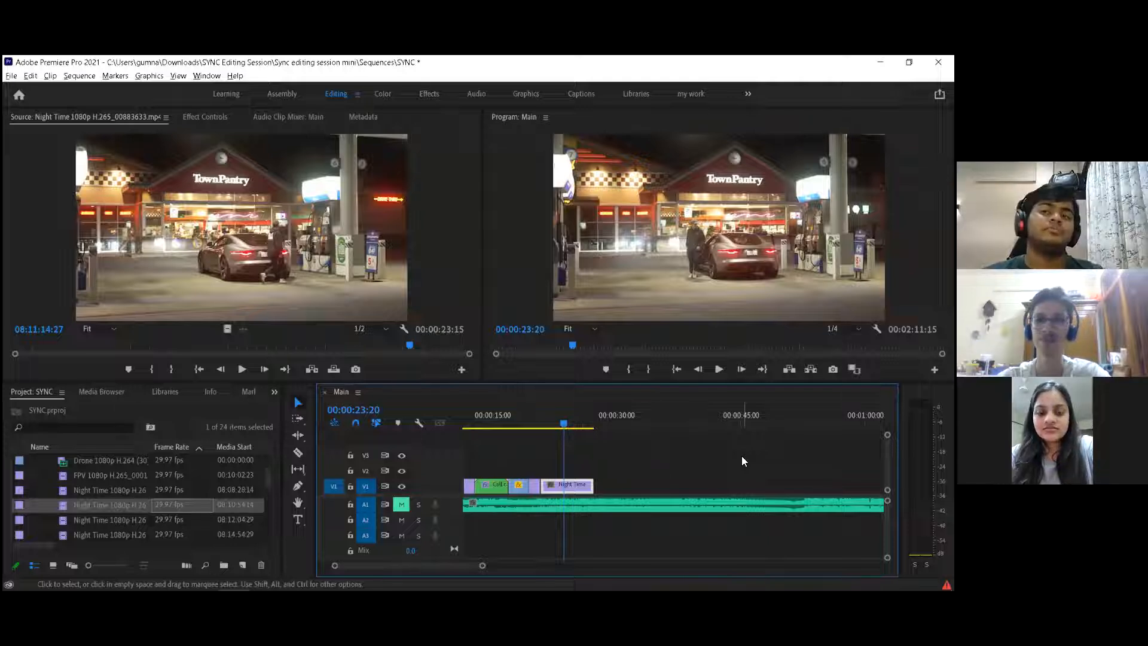
Step: Preview the night time clips and place Night Time 1080p H.265_00885748.mp4 on V1, a little after the gas station clip
click(550, 502)
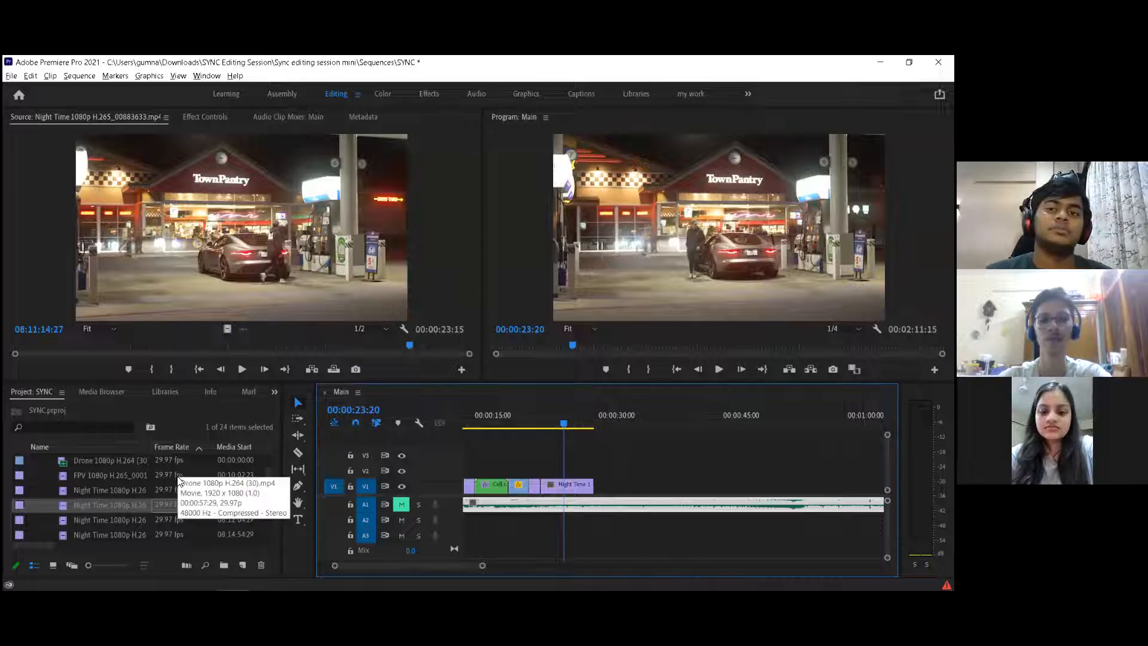
double_click(168, 491)
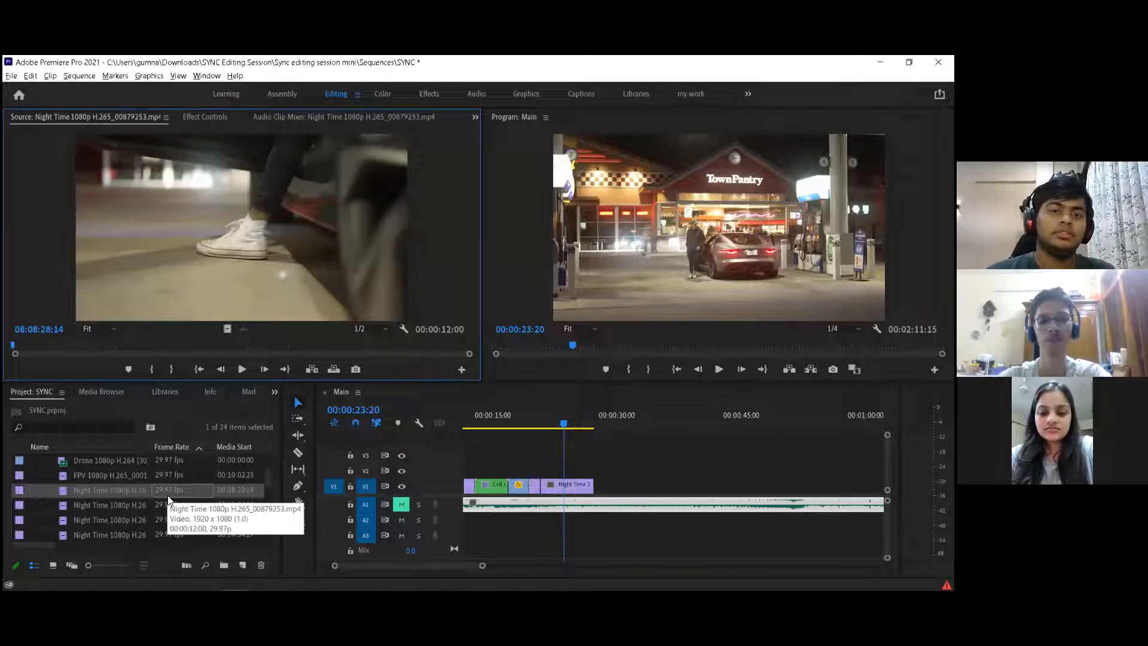
double_click(167, 505)
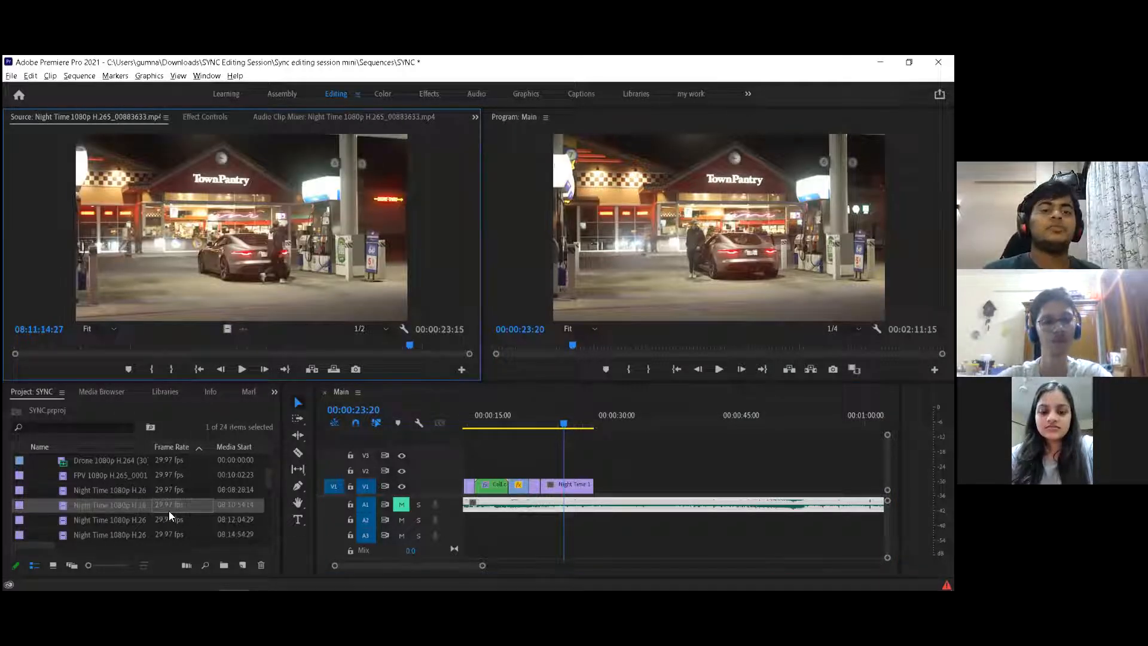
click(170, 518)
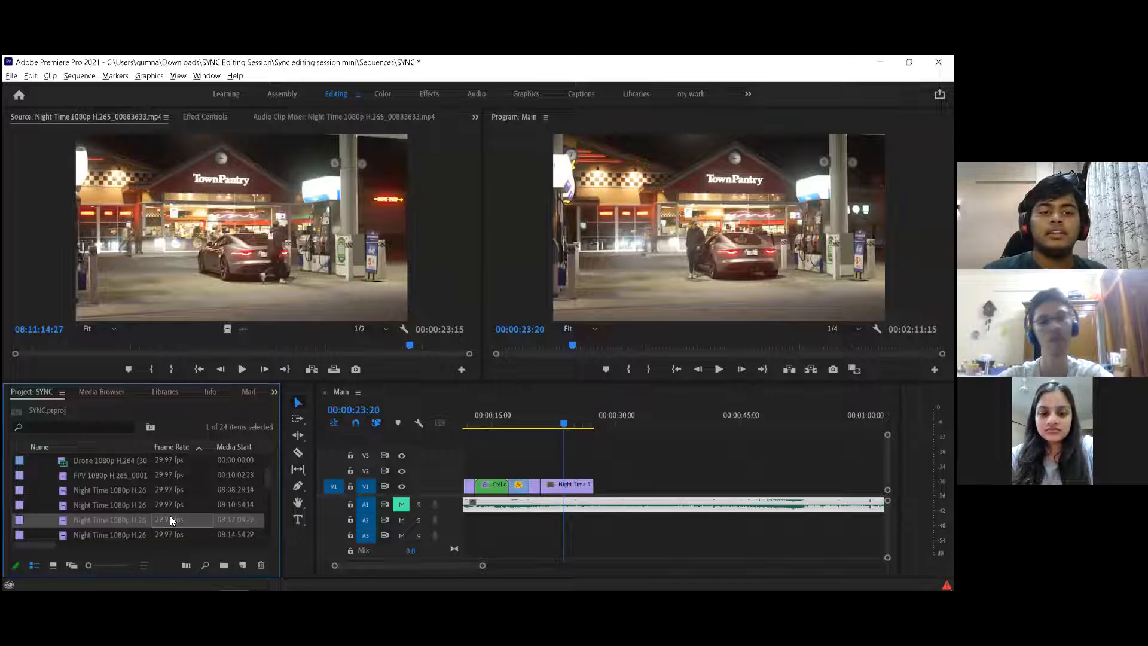
double_click(170, 518)
drag(704, 556, 615, 486)
Step: Scrub through the fuel pump clip, split it at about 00:00:40 and delete the part before the cut
click(648, 422)
drag(649, 419, 699, 424)
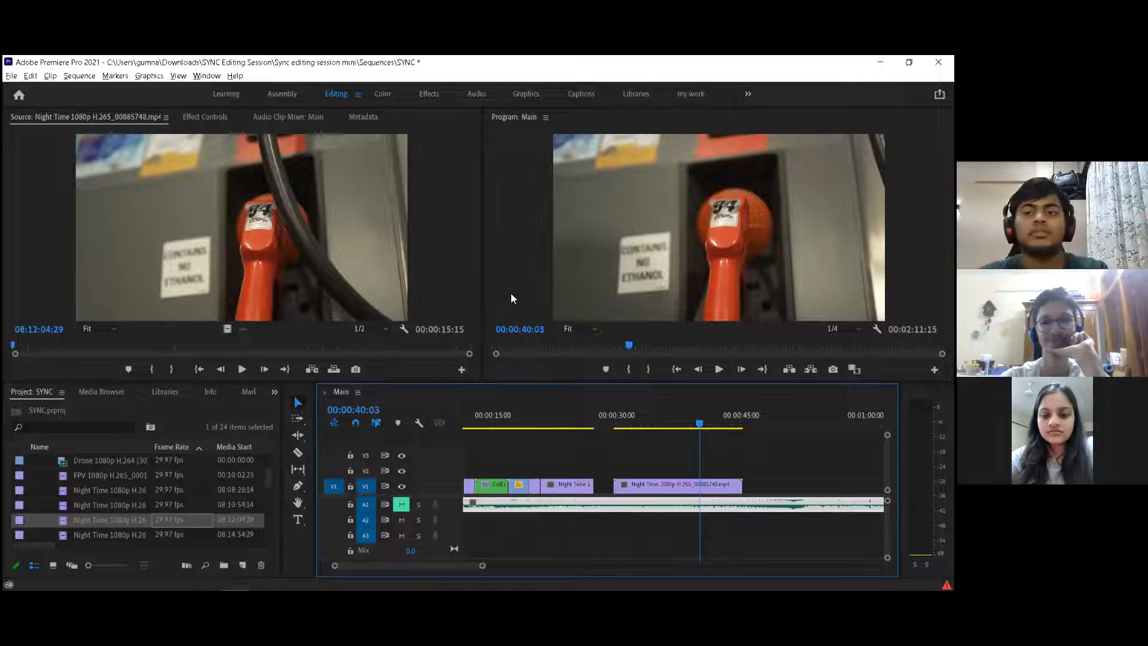
mouse_move(700, 417)
mouse_down()
mouse_move(716, 422)
mouse_move(693, 417)
mouse_move(705, 418)
mouse_up()
key(ctrl+k)
click(678, 484)
key(Delete)
Step: Play the remaining fuel pump clip, split it at 00:00:43:13 and delete the part after the cut
key(space)
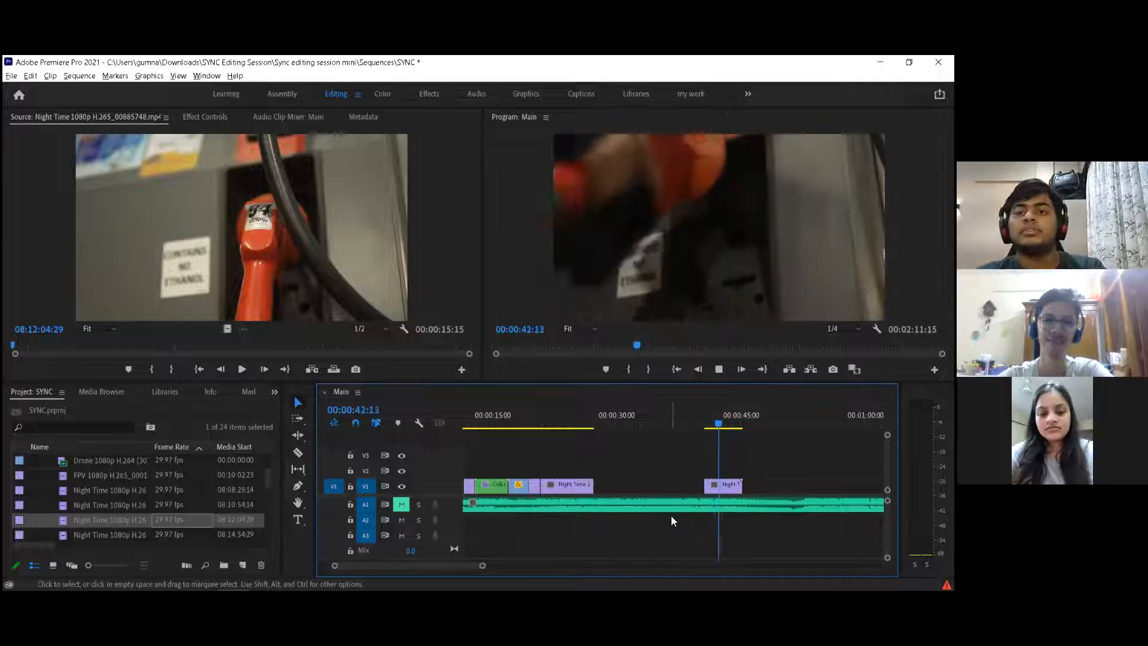
key(space)
key(c)
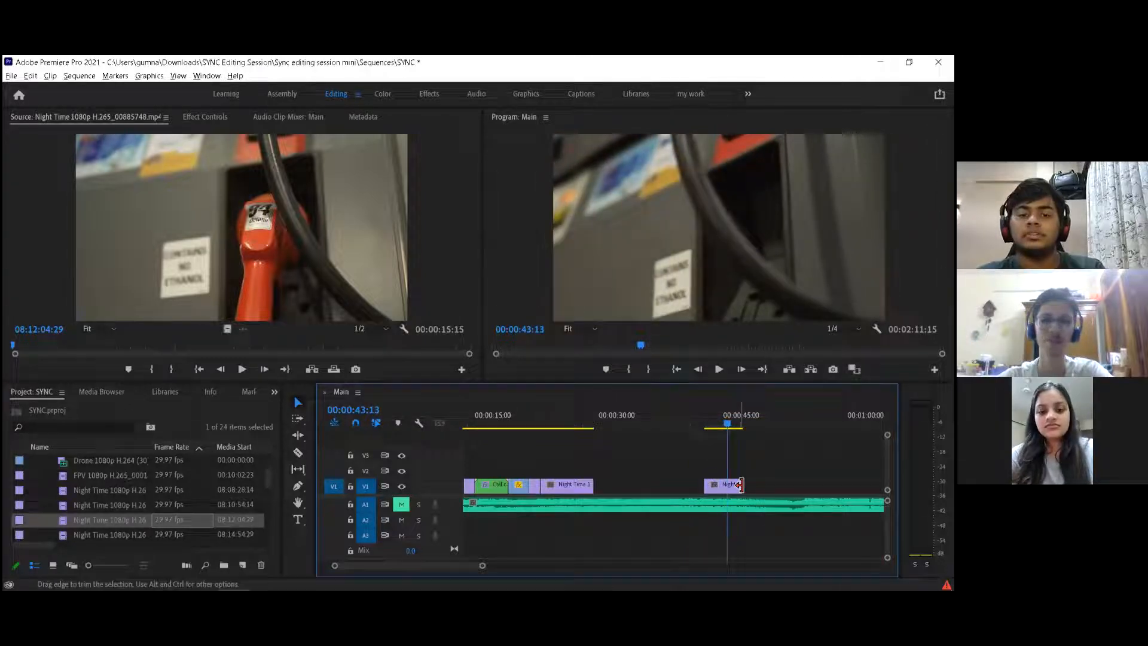
click(731, 485)
key(v)
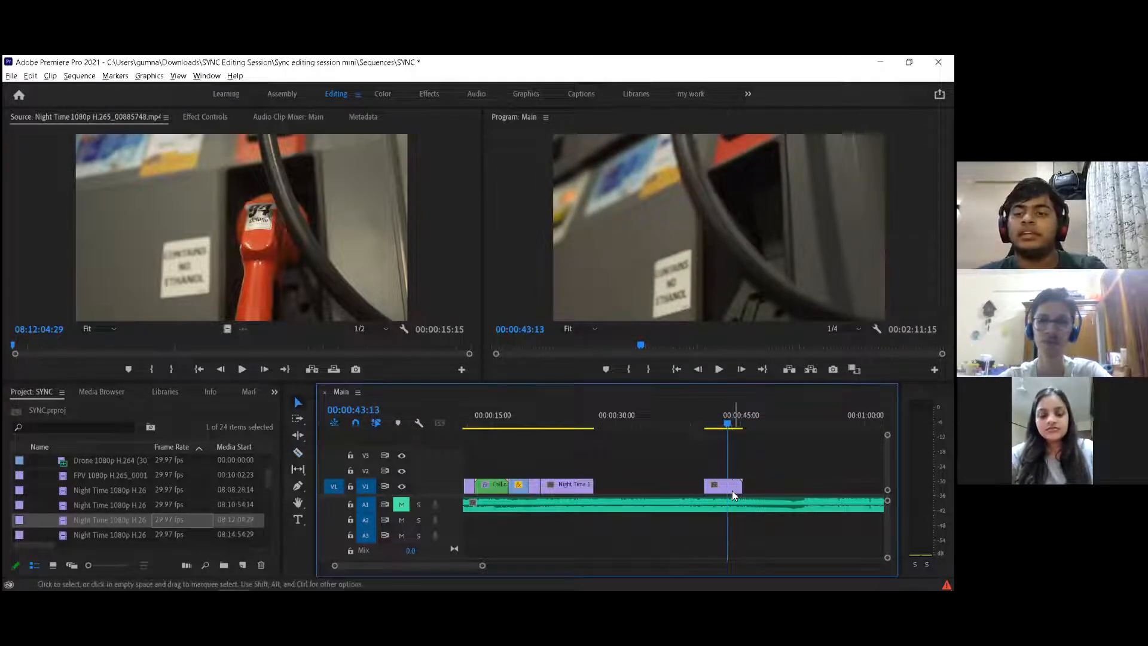
click(732, 490)
key(Delete)
Step: Move the trimmed fuel pump clip directly against the end of the gas station clip on V1
drag(718, 486, 612, 487)
click(564, 453)
scroll(568, 452, down, 6)
scroll(570, 451, up, 7)
scroll(572, 451, up, 2)
scroll(572, 451, down, 4)
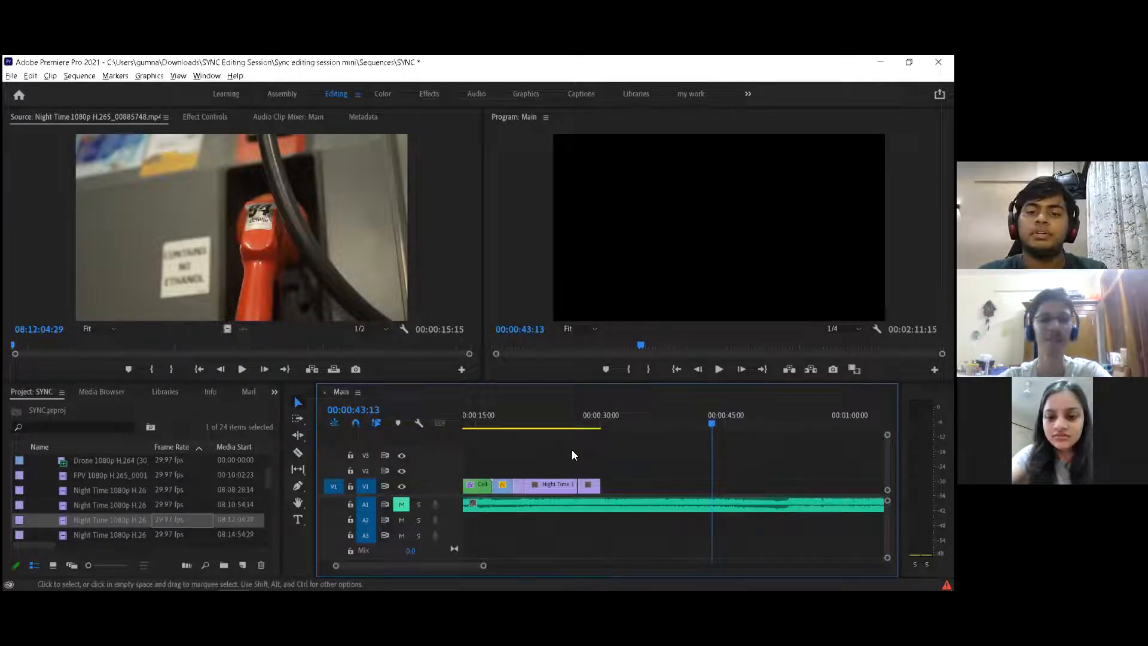
Step: Preview further night time clips and place Night Time 1080p H.265_00890848.mp4 on V1, a little after the fuel pump clip
double_click(160, 498)
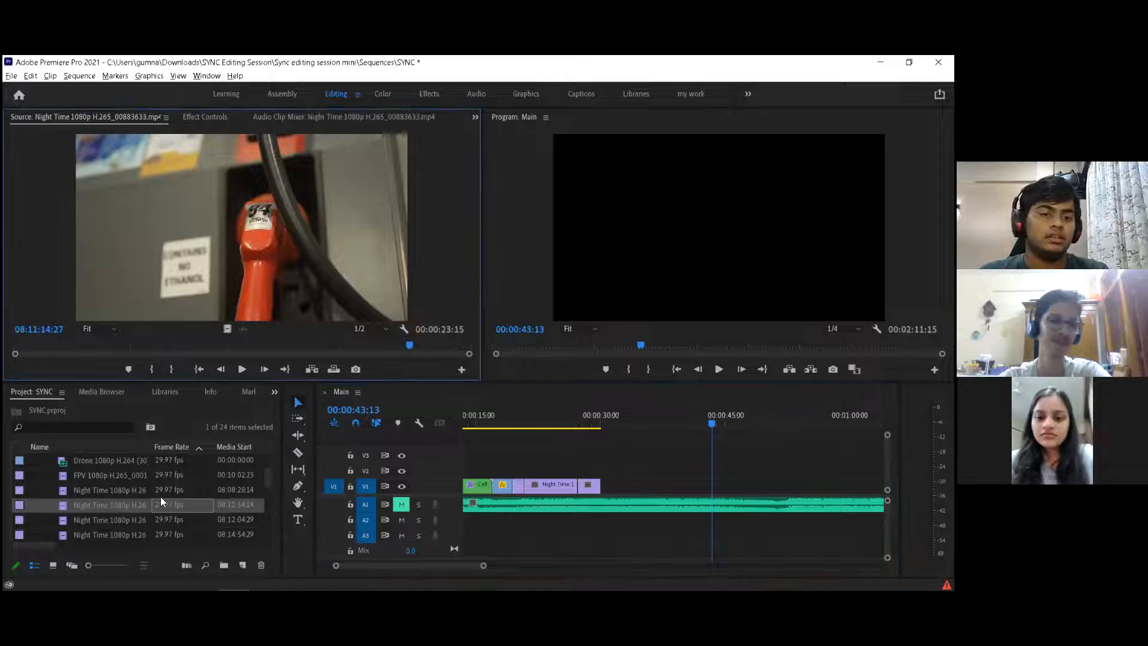
click(182, 486)
double_click(181, 487)
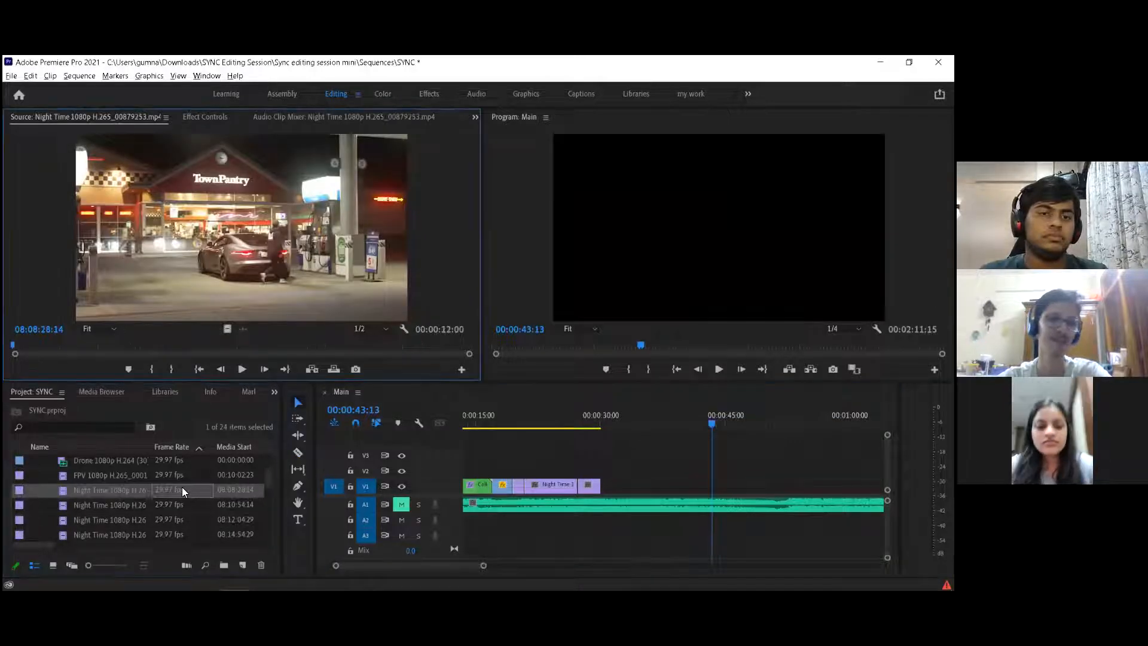
double_click(168, 531)
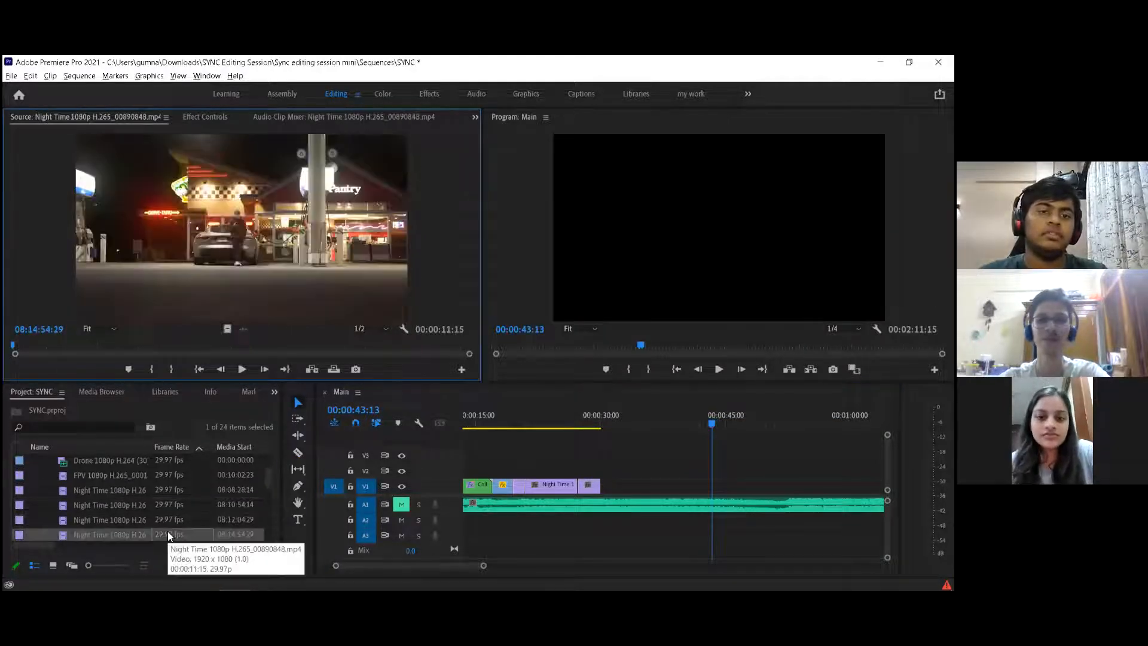
scroll(169, 523, down, 1)
double_click(177, 519)
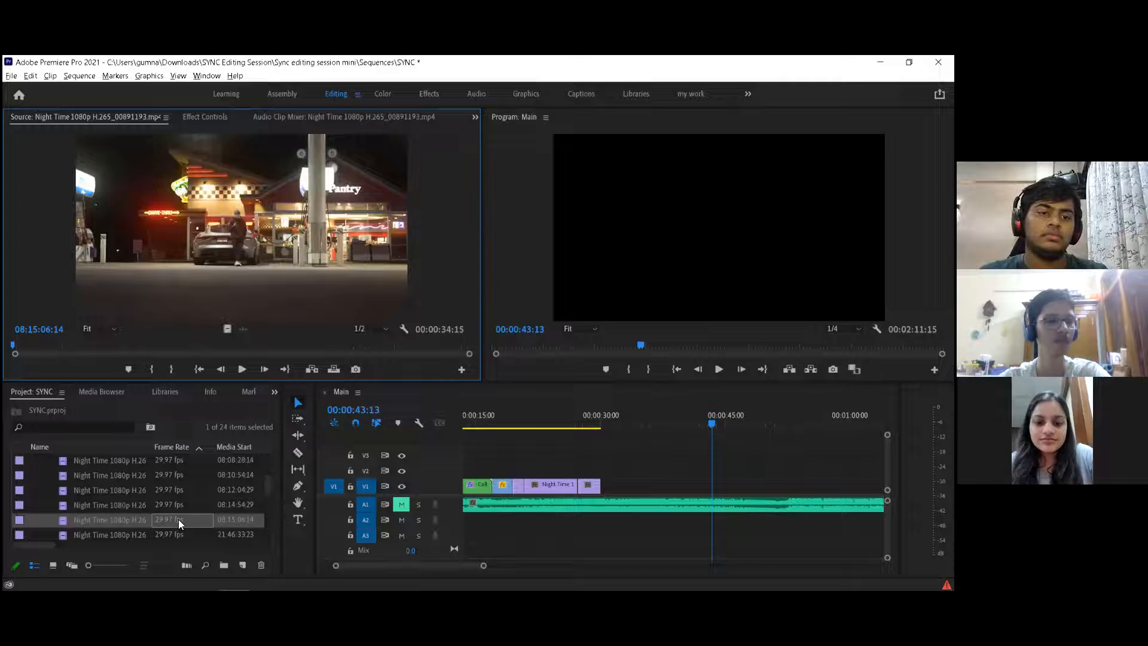
scroll(177, 519, down, 1)
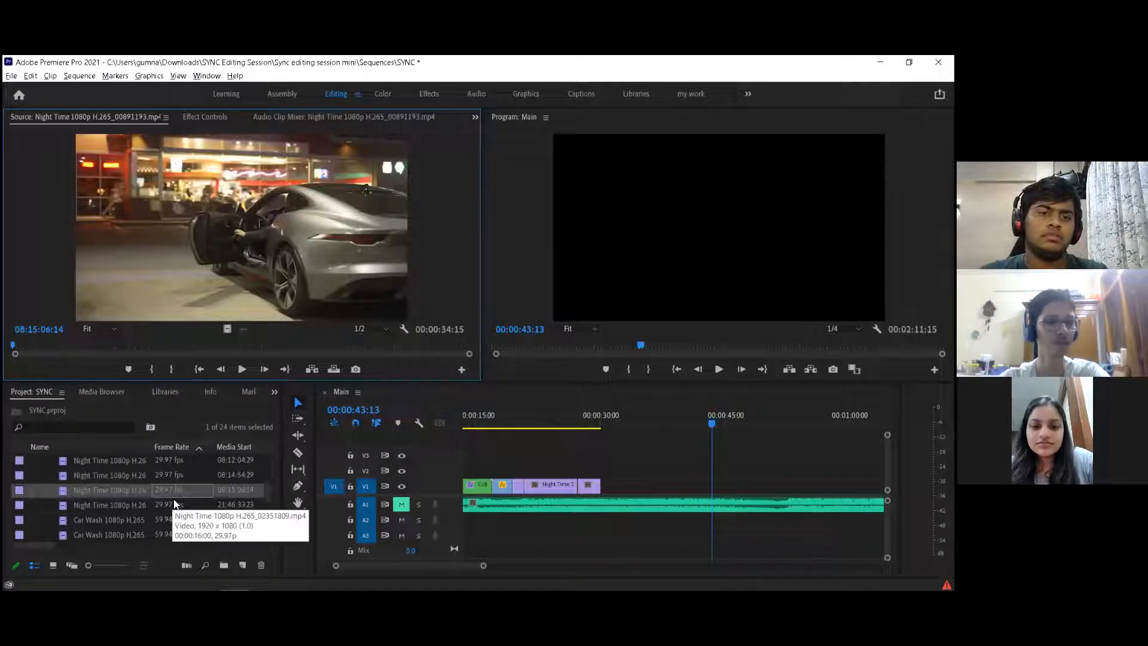
double_click(168, 475)
drag(95, 475, 638, 481)
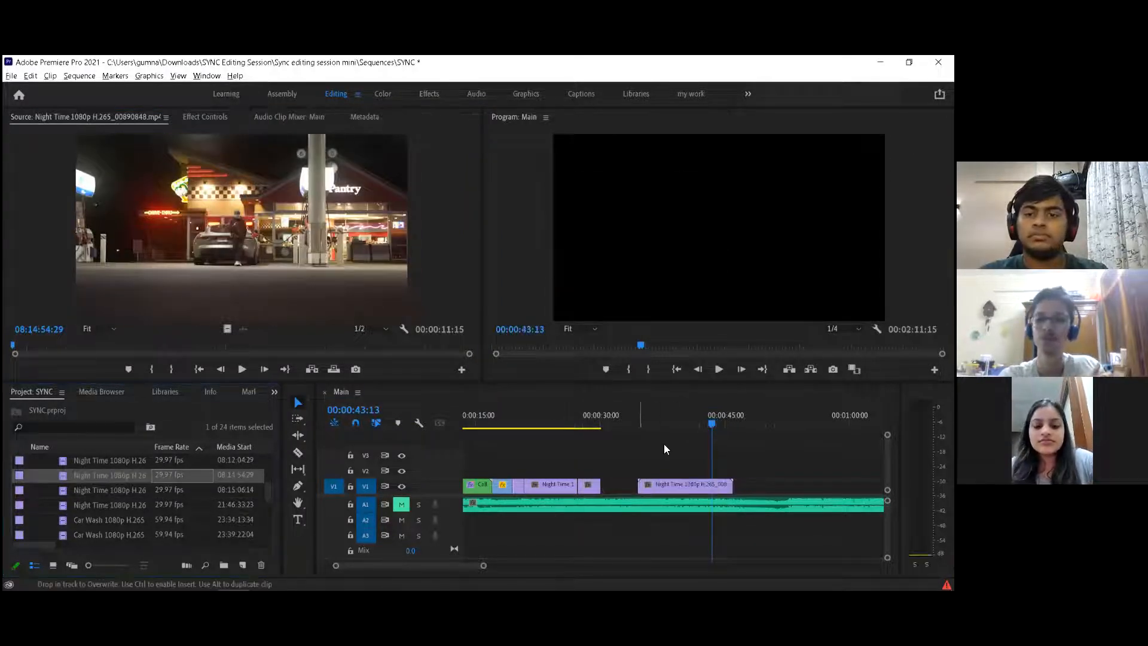
Step: Split the Night Time 1080p H.265_00890848 clip at 00:00:36:21 and delete the part before the cut
click(643, 421)
drag(645, 420, 658, 423)
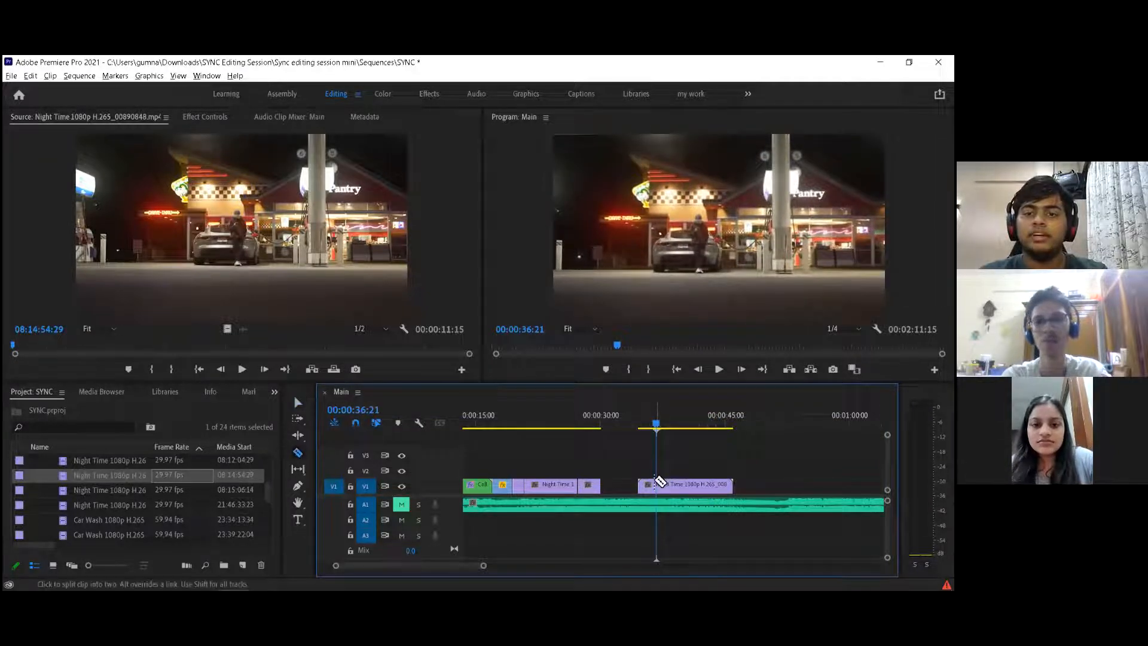
key(Delete)
Step: Cut off the end of the Night Time 1080p H.265_00890848 clip at 00:00:44:21 and move the rest against the fuel pump clip
drag(659, 423, 728, 425)
drag(726, 423, 723, 428)
key(c)
click(727, 483)
key(v)
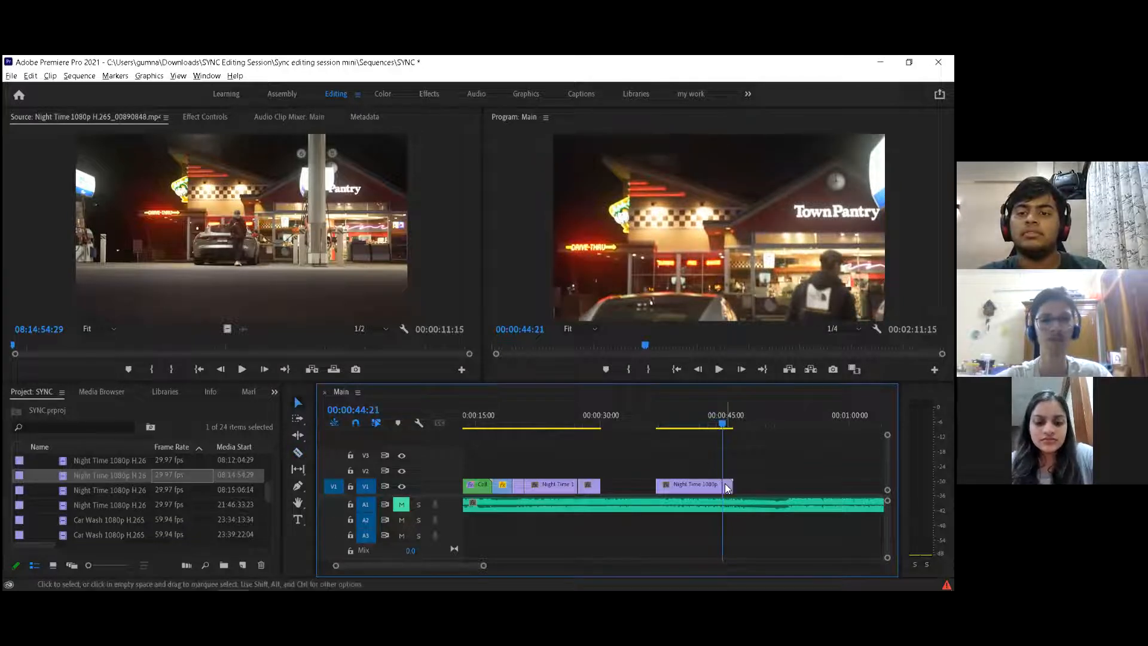
key(c)
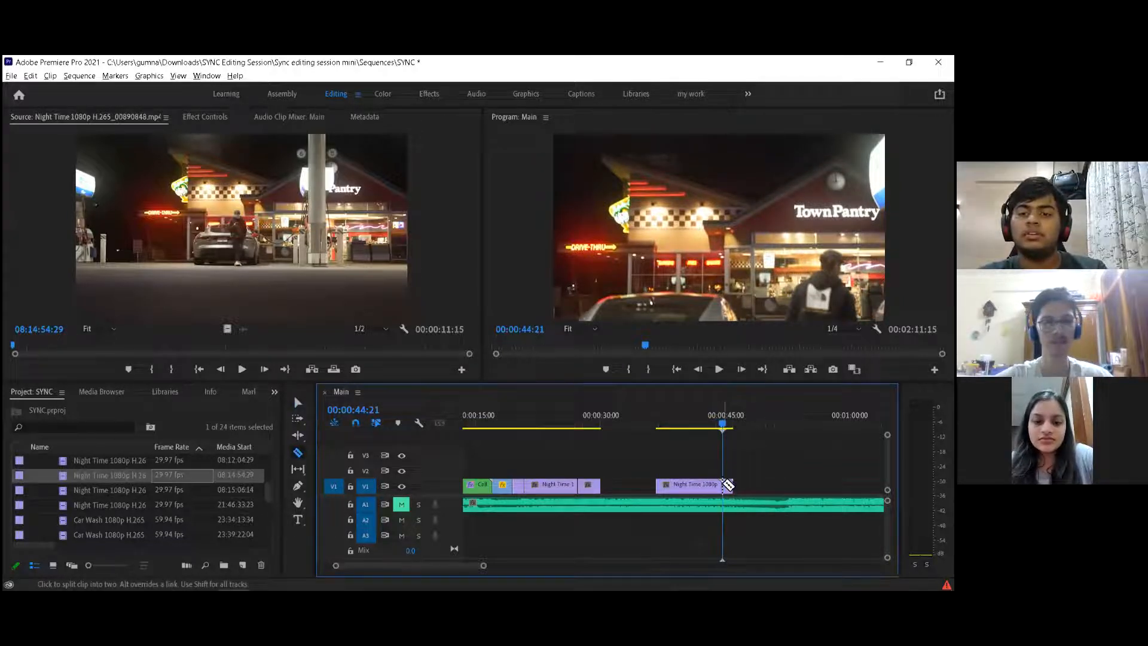
key(v)
drag(688, 483, 631, 483)
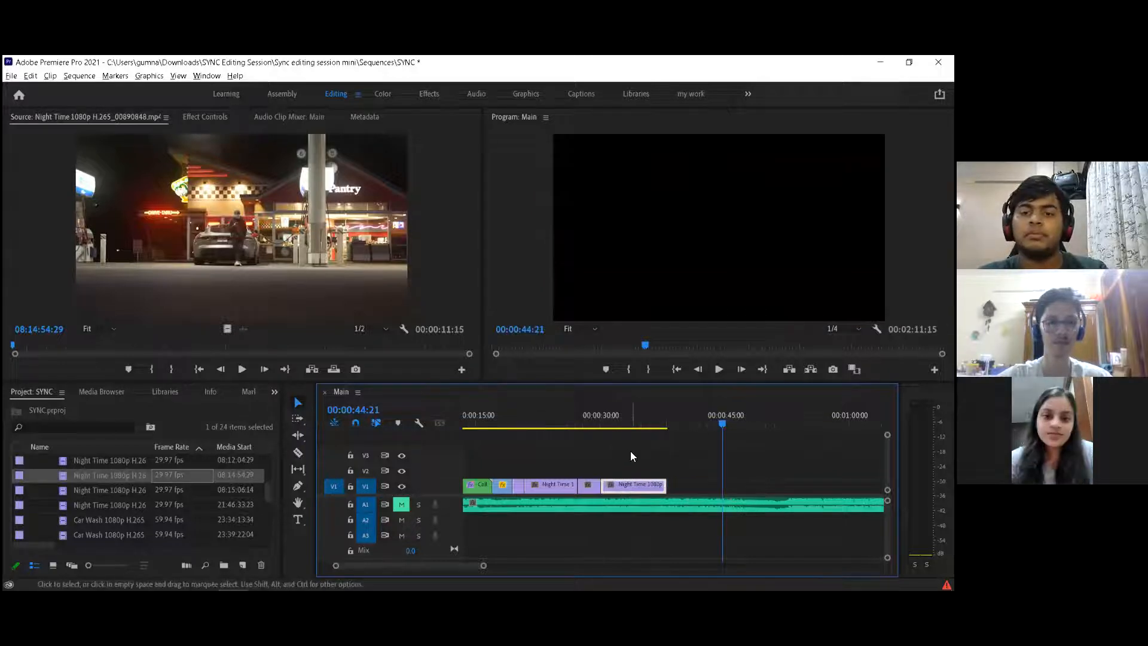
Step: Unmute the A1 music track and play the sequence briefly from 00:00:44:21 to hear the music
scroll(631, 455, down, 3)
key(space)
click(402, 504)
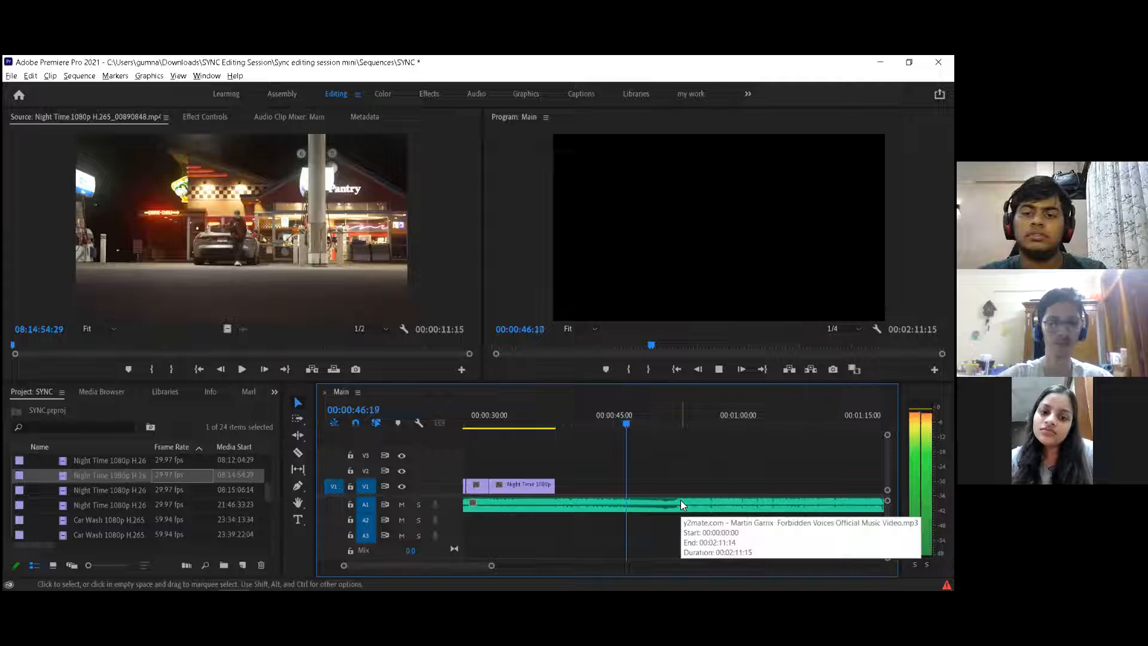
key(space)
scroll(547, 485, up, 4)
scroll(546, 485, up, 1)
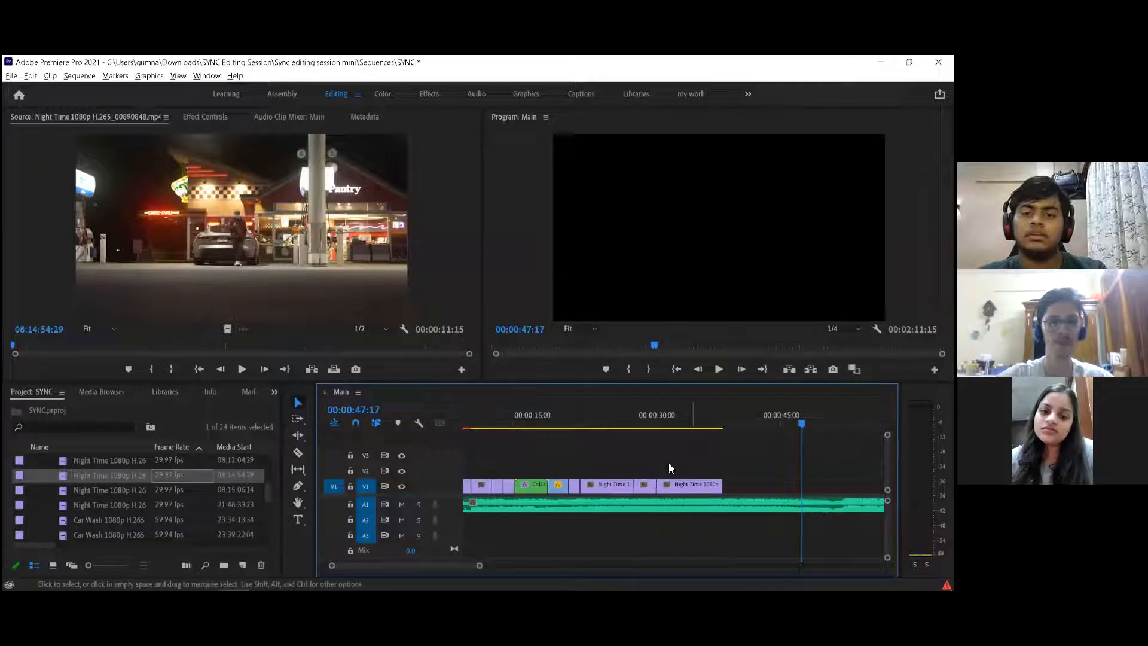
Step: Try the last night time clip on V1 at 150% speed, play it briefly and undo the speed change
drag(604, 468, 683, 480)
right_click(681, 485)
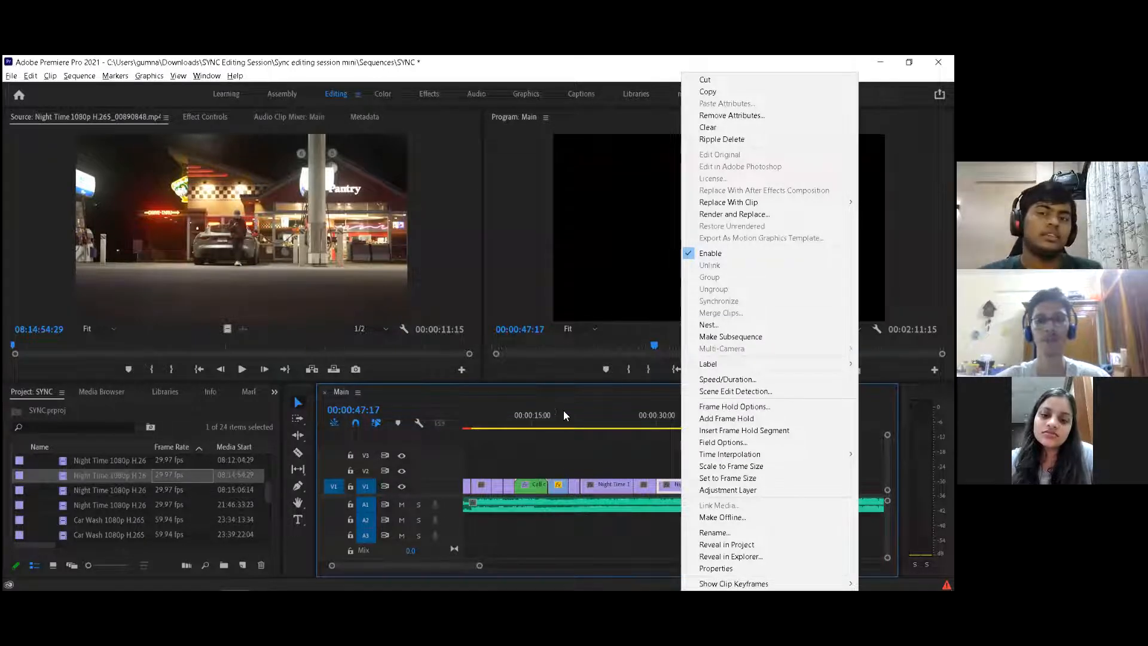
click(712, 382)
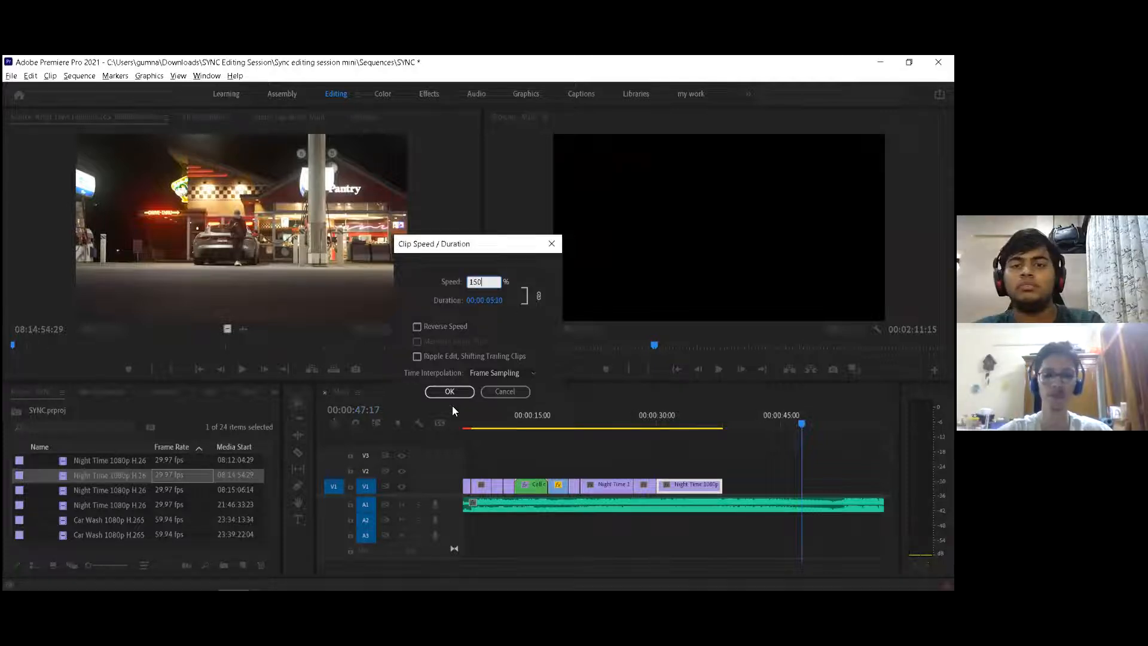
click(466, 391)
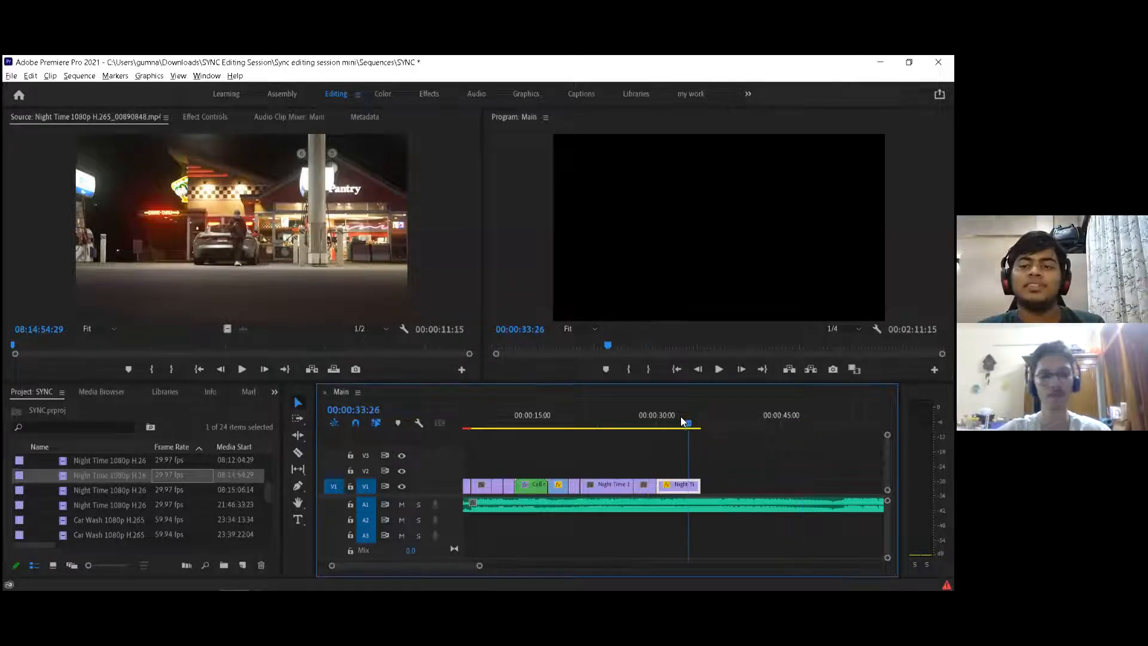
drag(681, 416, 665, 415)
key(space)
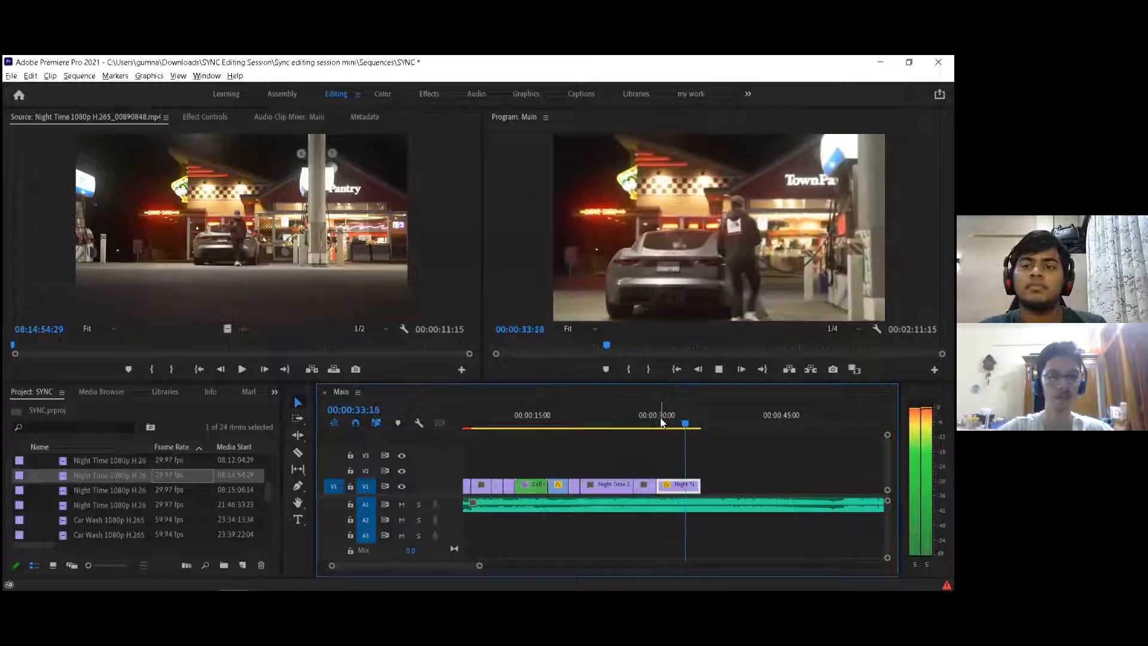
key(space)
key(ctrl+z)
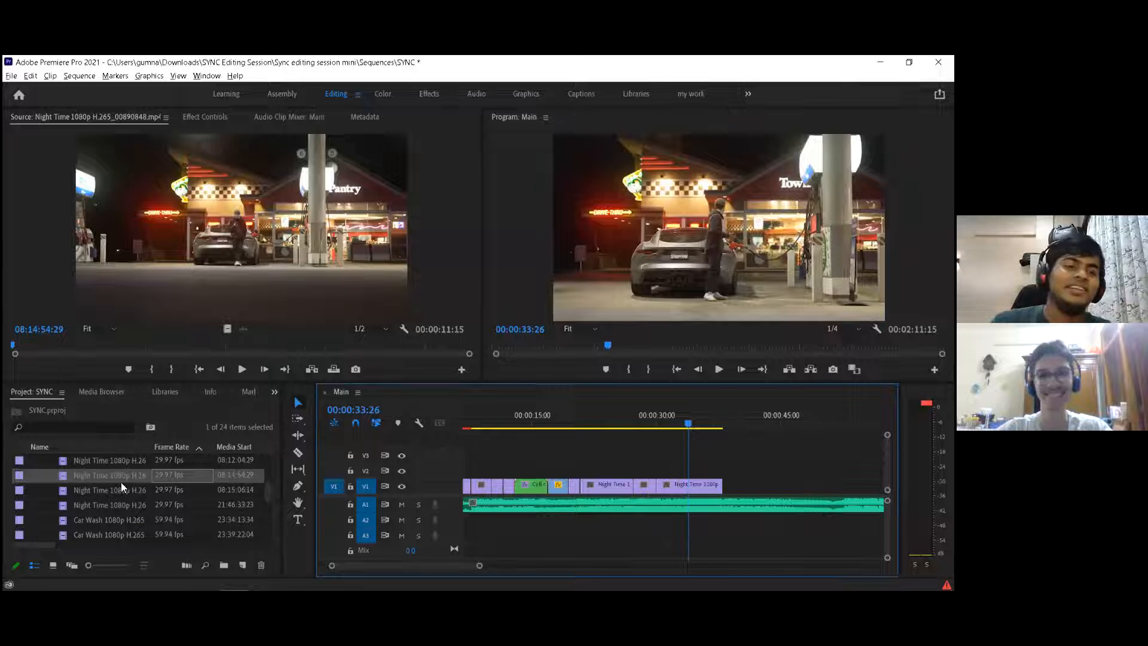
Step: Preview the remaining night time clips and place Night Time 1080p H.265_00891193.mp4 on V2, overlapping the end of the V1 clips
click(136, 485)
double_click(162, 484)
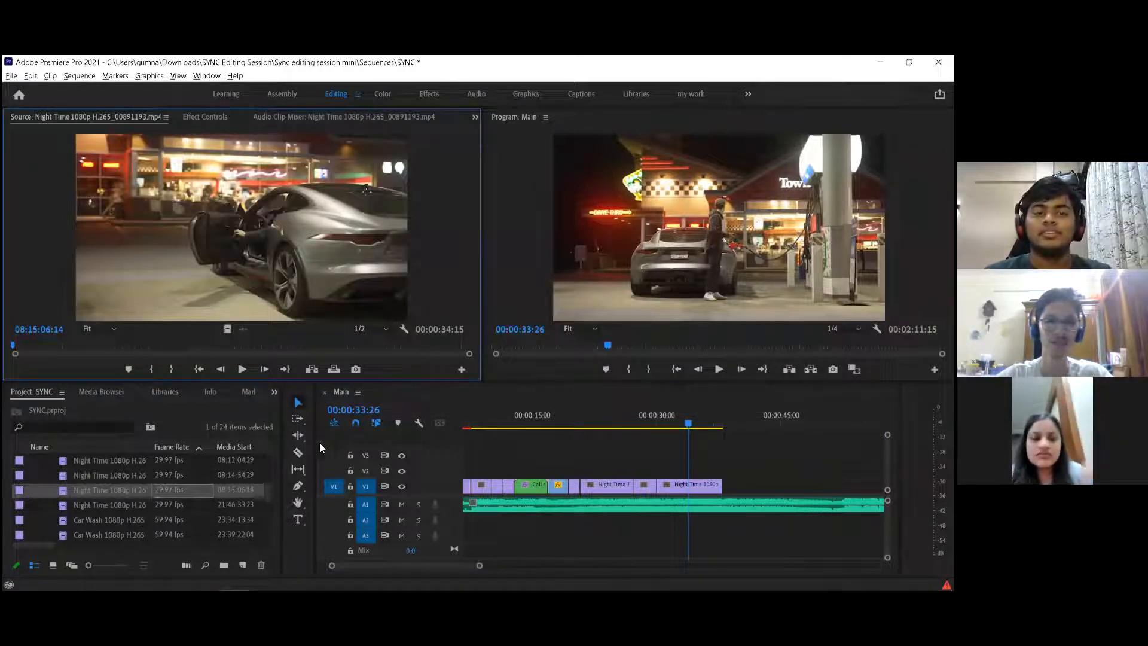
click(171, 499)
double_click(171, 498)
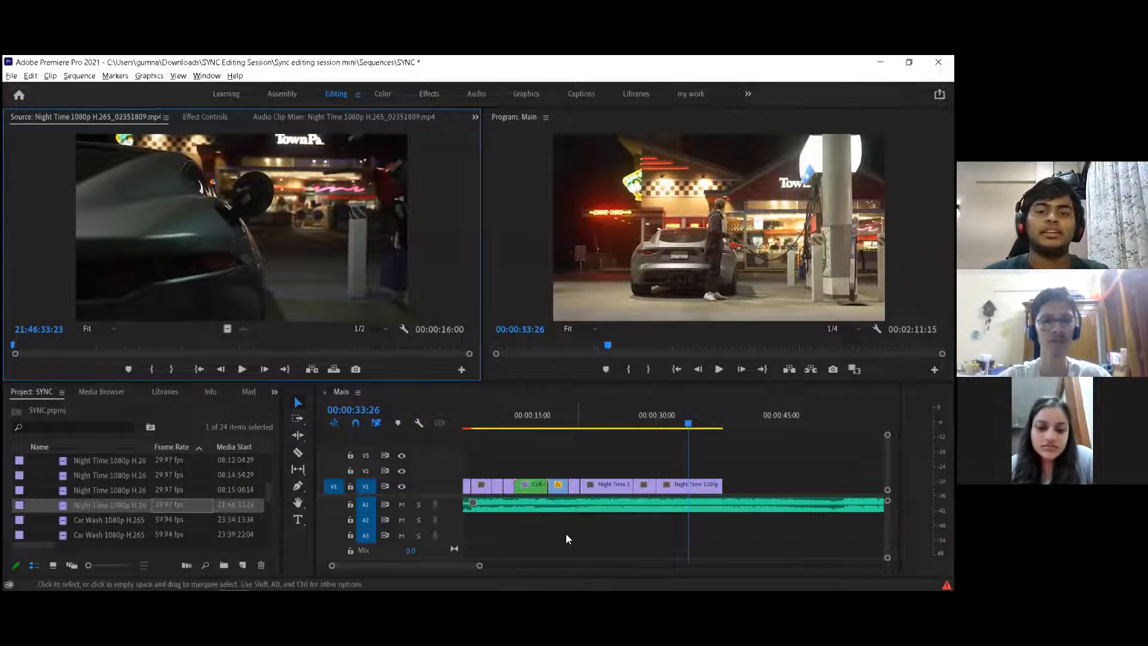
scroll(604, 520, left, 3)
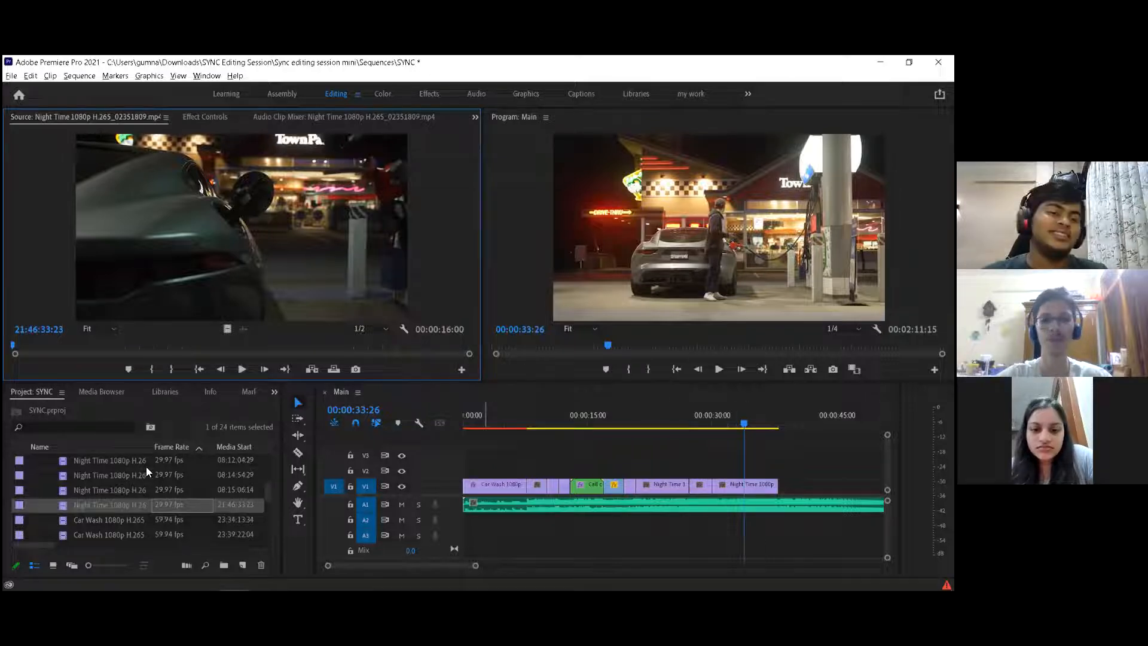
double_click(138, 490)
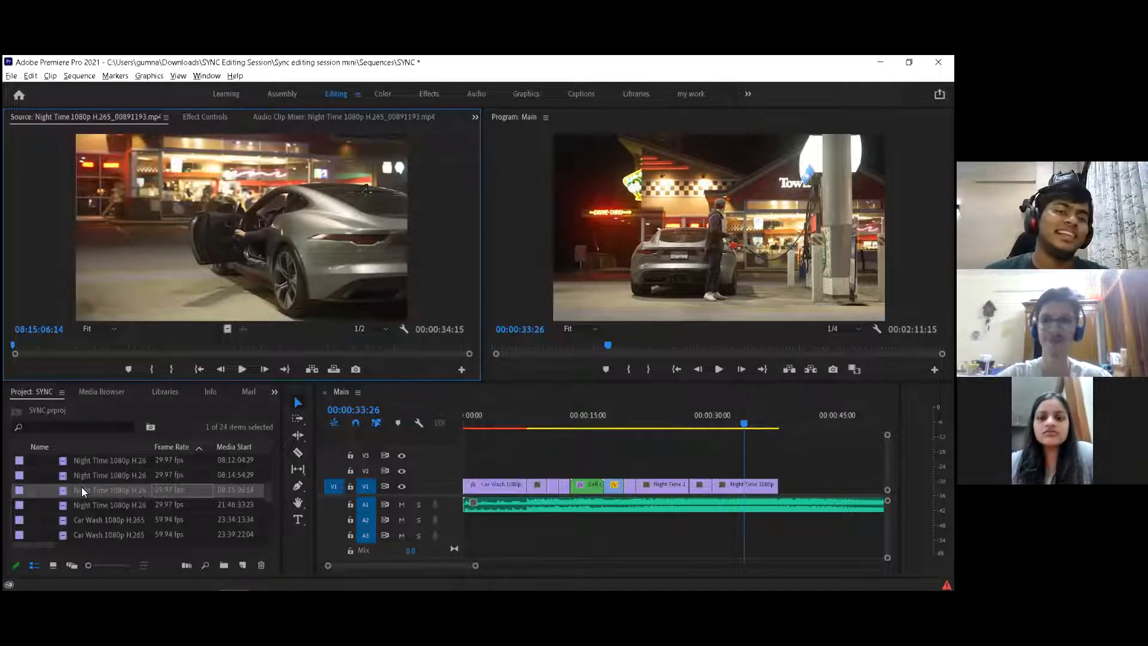
drag(84, 488, 727, 474)
Step: Cut away the Night Time 1080p H.265_00891193 clip before 00:00:58:18 and move the rest to V1 against the preceding clip
drag(598, 420, 807, 425)
scroll(742, 450, down, 3)
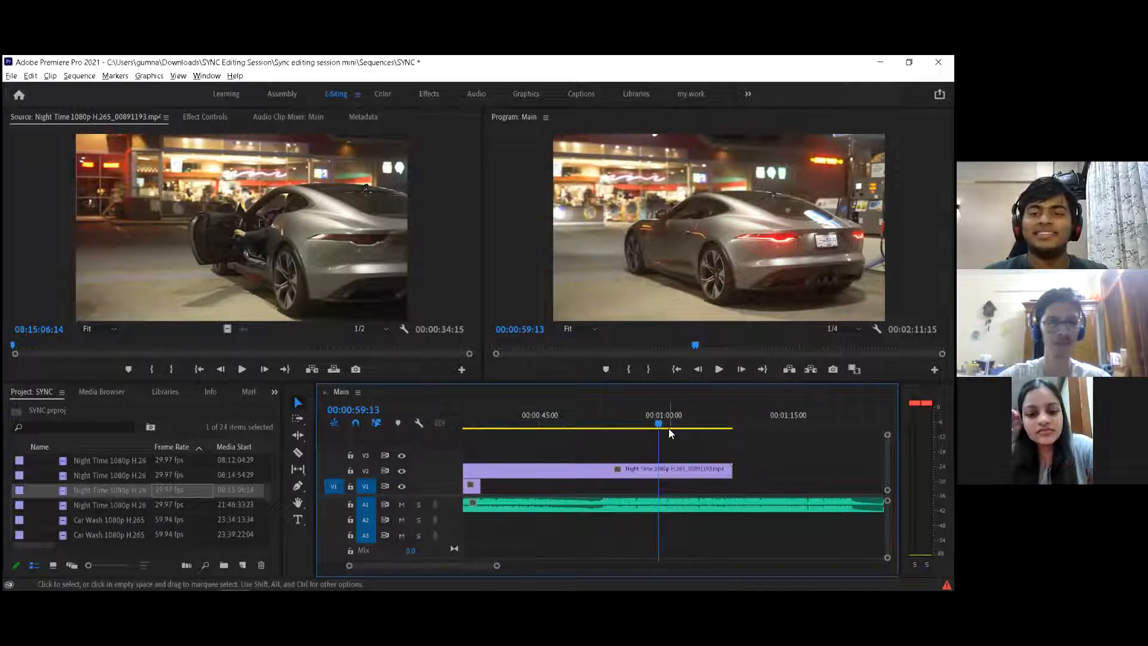
mouse_move(661, 415)
mouse_down()
mouse_move(586, 429)
mouse_move(669, 424)
mouse_move(652, 428)
mouse_up()
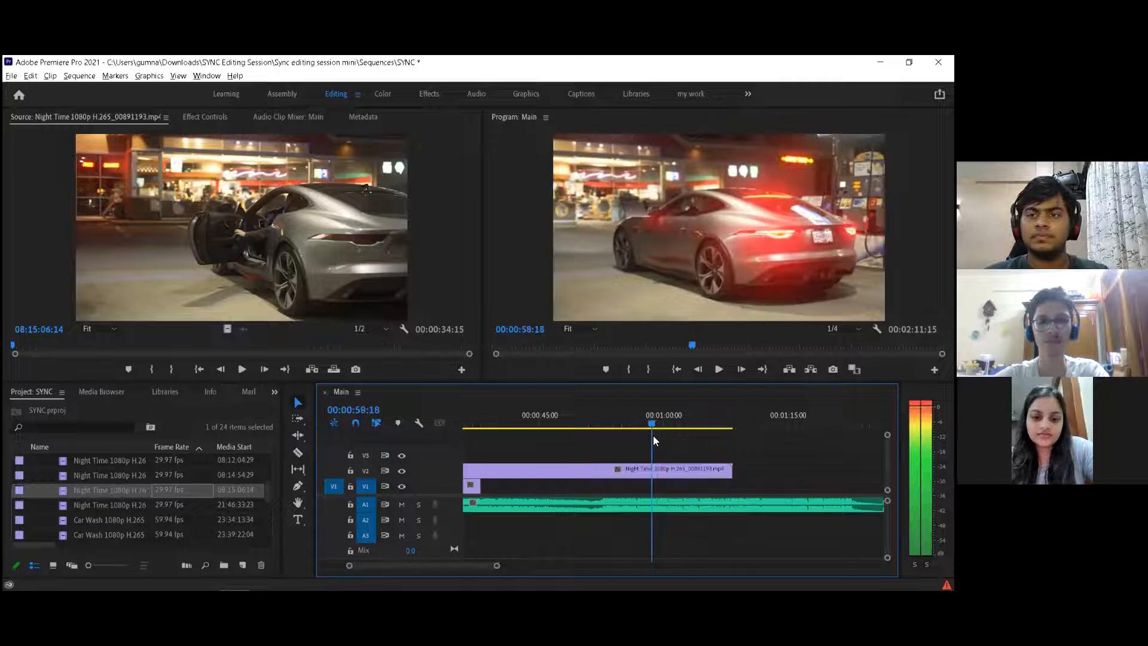
key(c)
key(v)
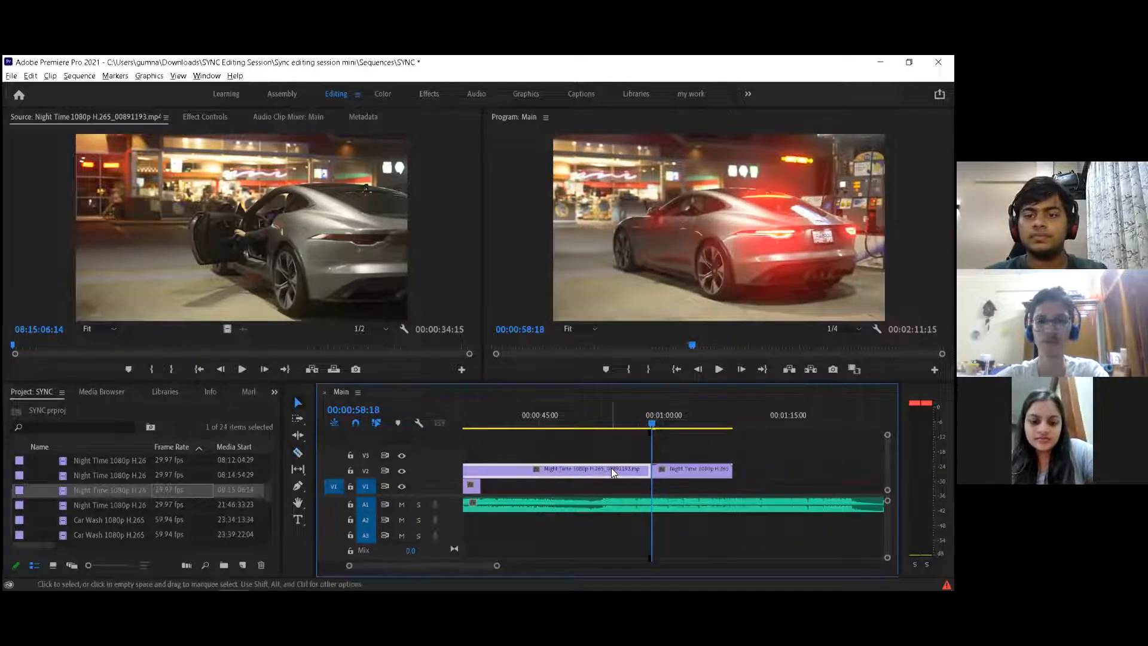
key(Delete)
drag(669, 469, 509, 487)
Step: Play the music from the end of the last clip, mute the A1 track and look over the rest of the timeline
click(564, 417)
key(space)
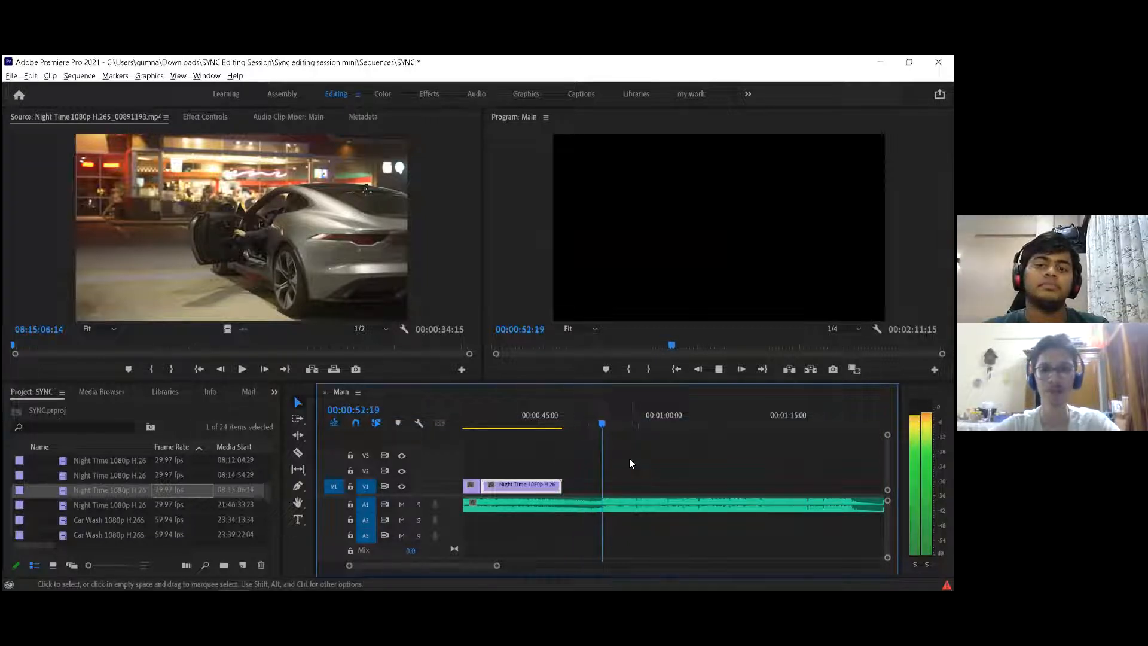
key(space)
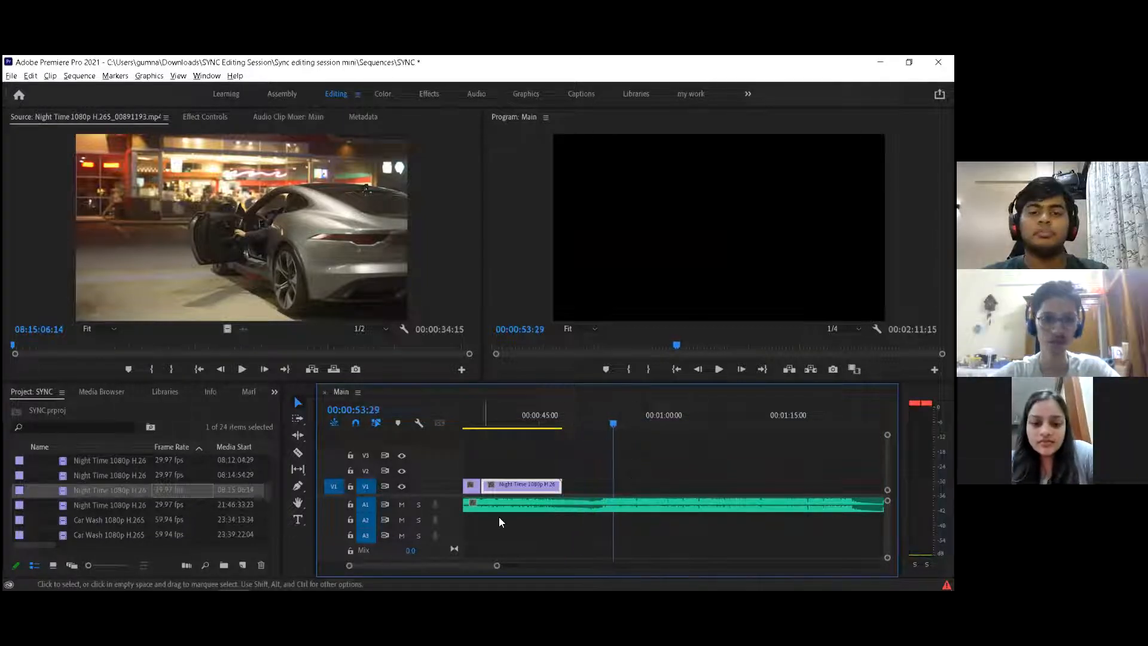
click(401, 504)
scroll(681, 476, down, 3)
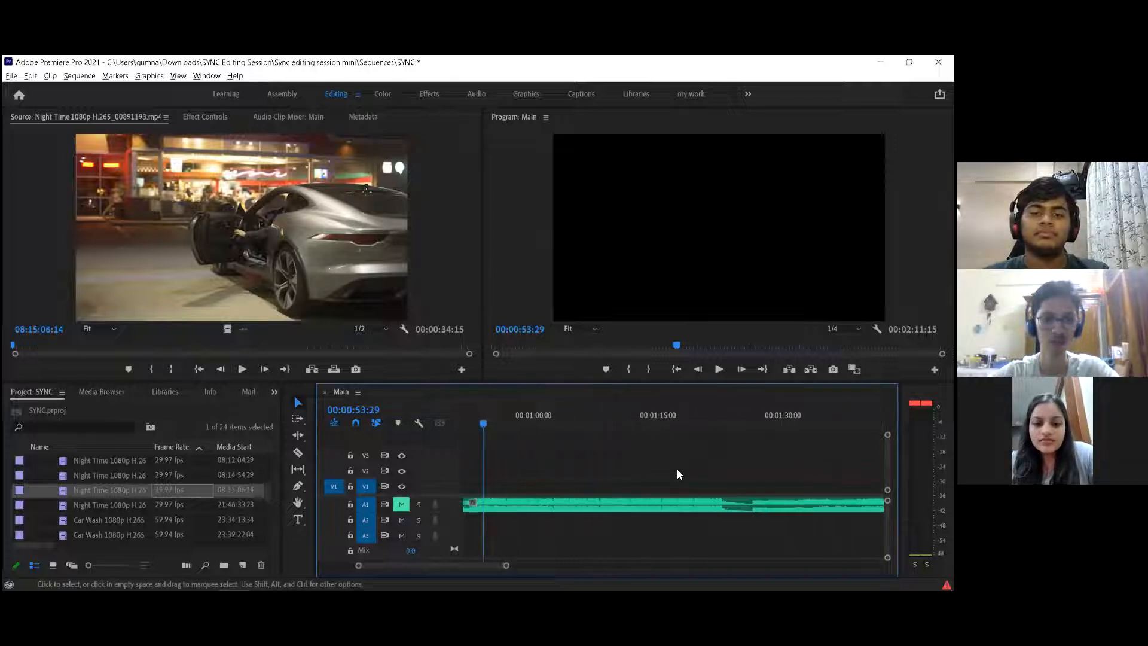
scroll(680, 470, down, 3)
scroll(684, 468, up, 4)
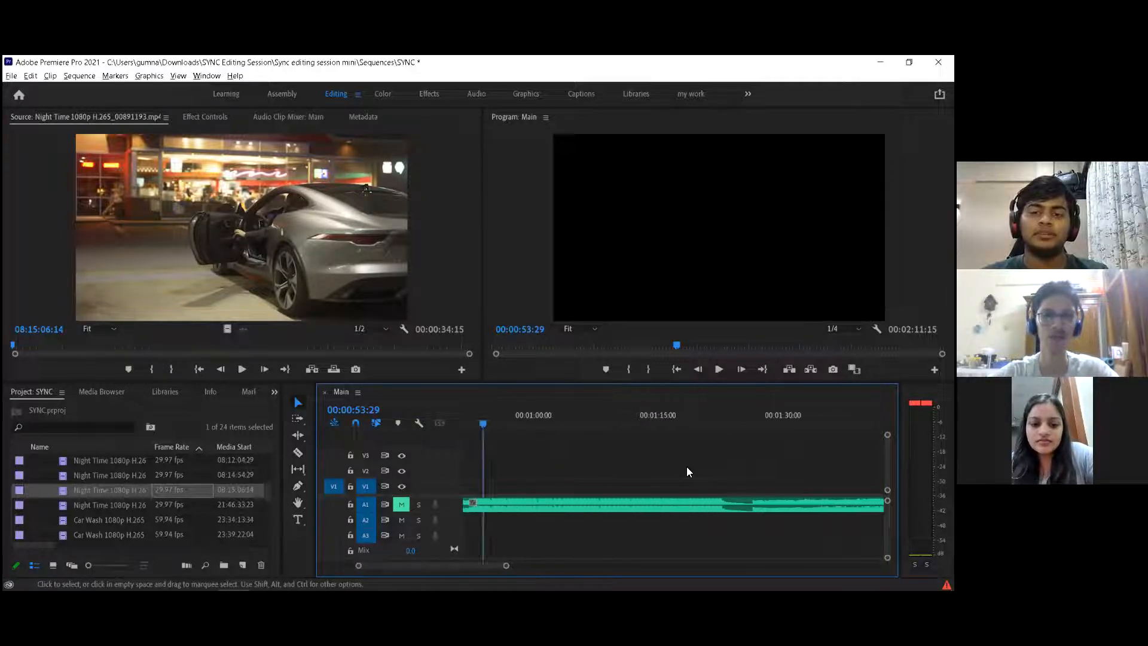
scroll(689, 493, up, 2)
Step: Switch to File Explorer and open the Export - 1 video from the Exports folder
key(alt+Tab)
key(Tab)
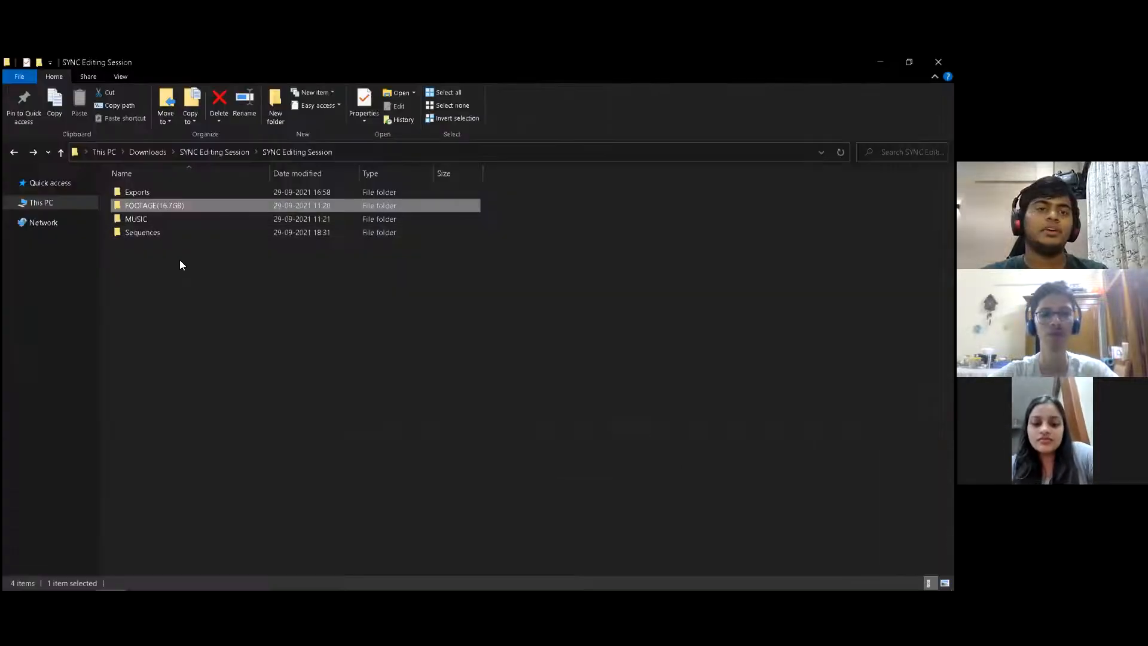
double_click(191, 190)
click(143, 205)
double_click(143, 205)
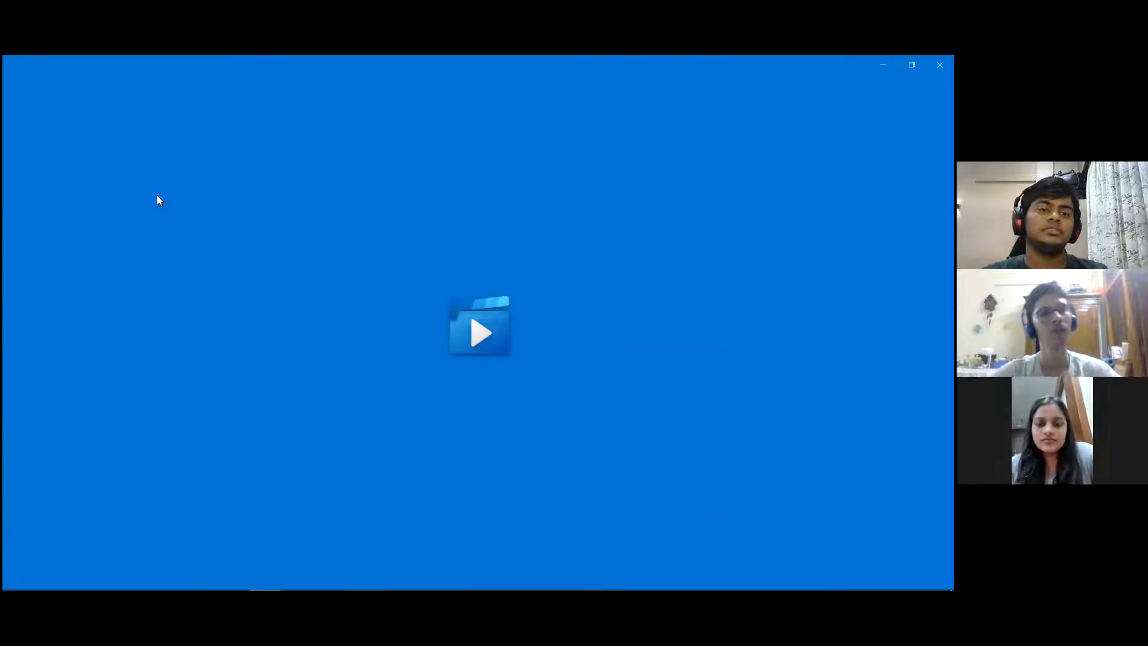
Step: Watch the fuel pump section of Export - 1, skip ahead to the drone road shot, close the player and return to Premiere Pro
mouse_move(241, 522)
mouse_down()
mouse_move(254, 522)
mouse_move(237, 523)
mouse_up()
key(space)
key(space)
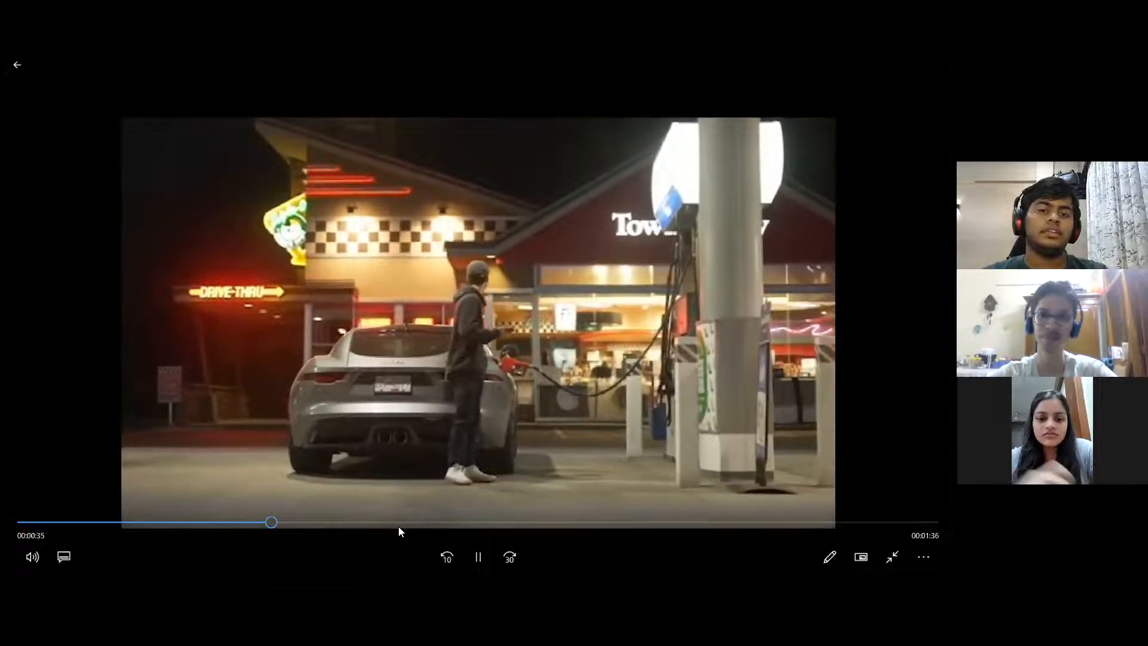
click(409, 524)
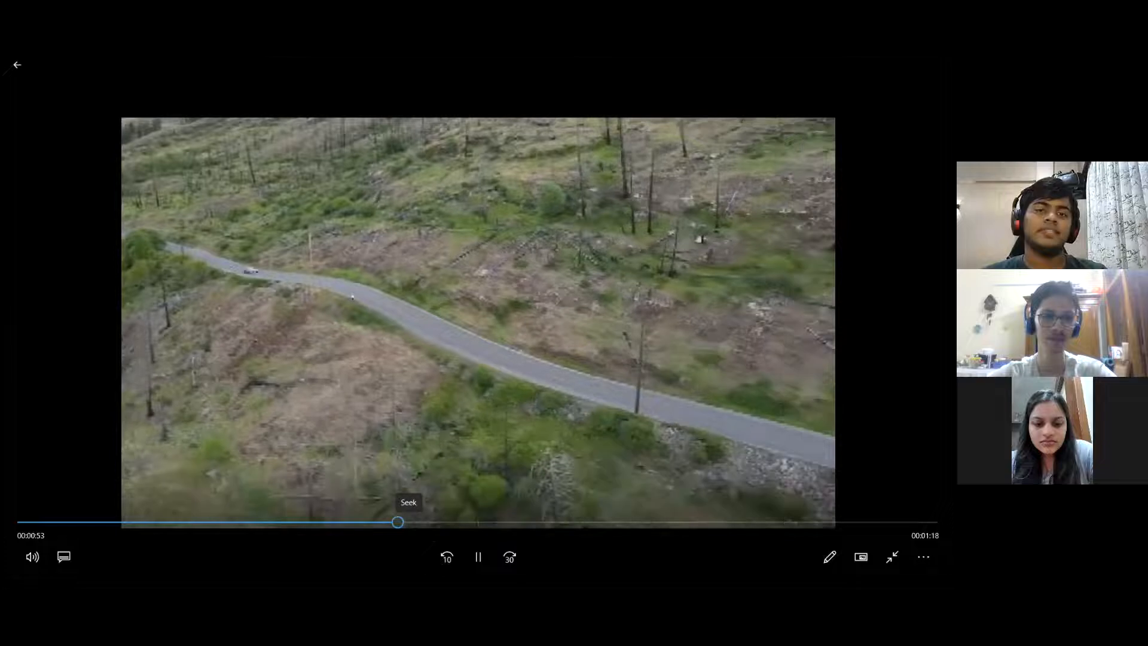
key(space)
key(Escape)
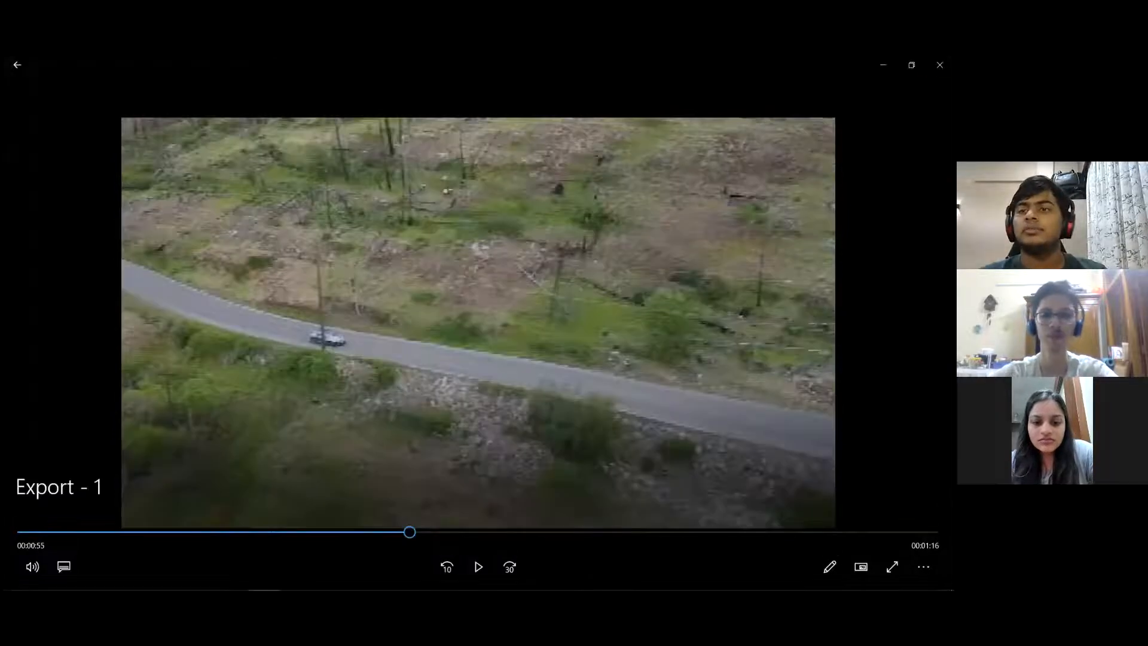
click(939, 62)
key(alt+Tab)
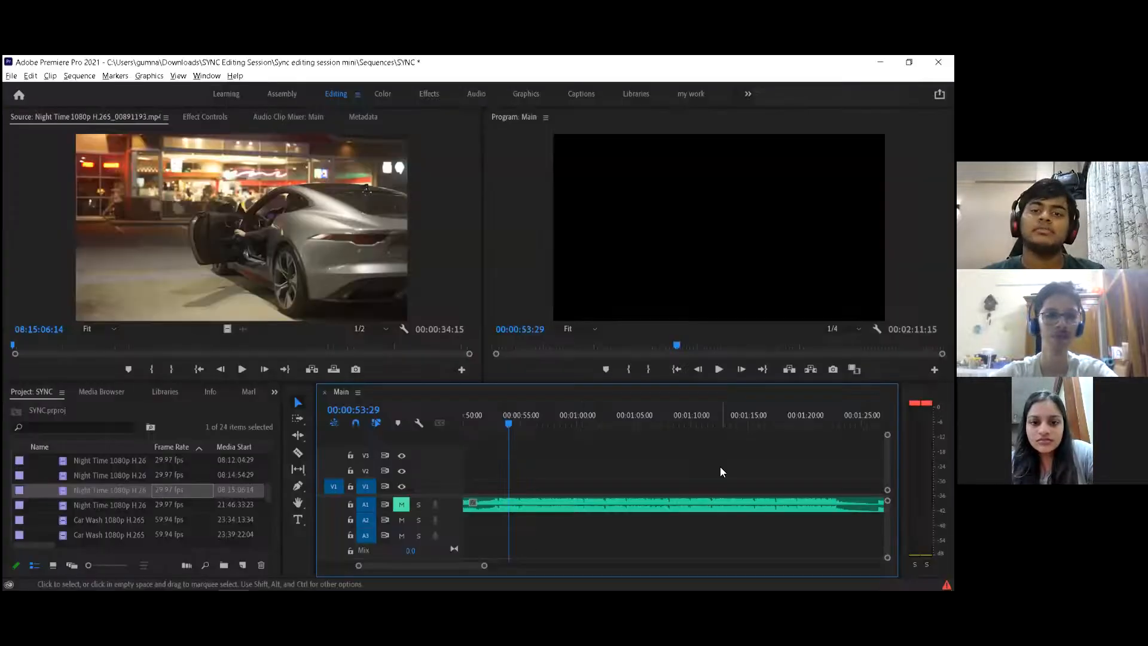
Step: Play the sequence from 00:00:47:29 with the A1 track unmuted to hear the music after the last clip
scroll(684, 476, left, 3)
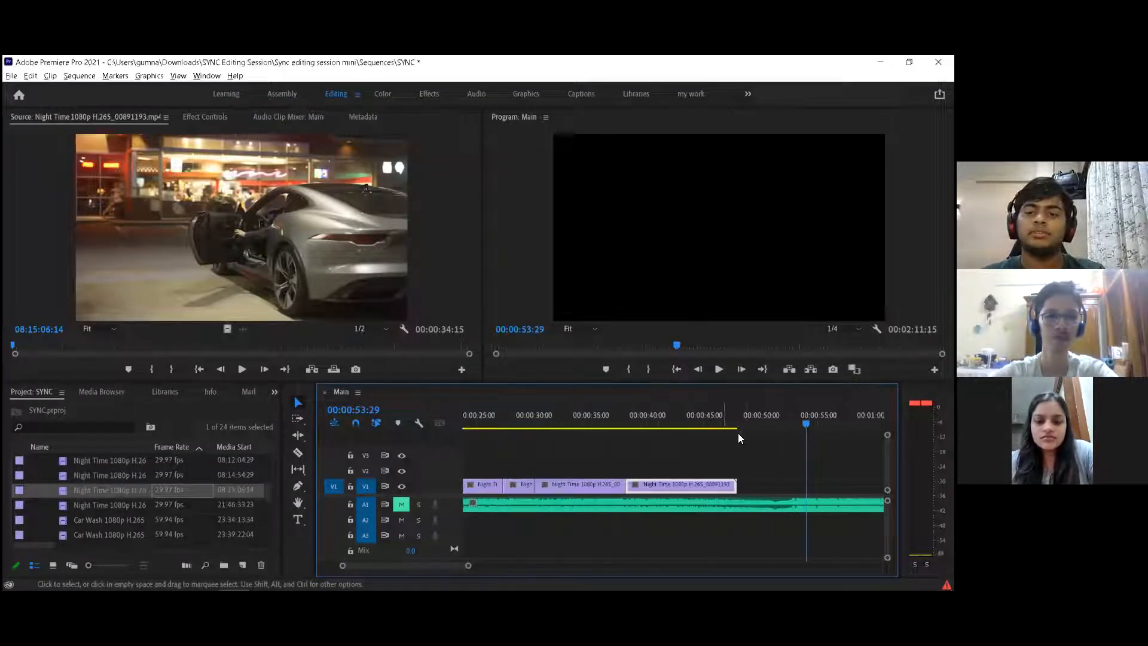
drag(737, 415, 739, 413)
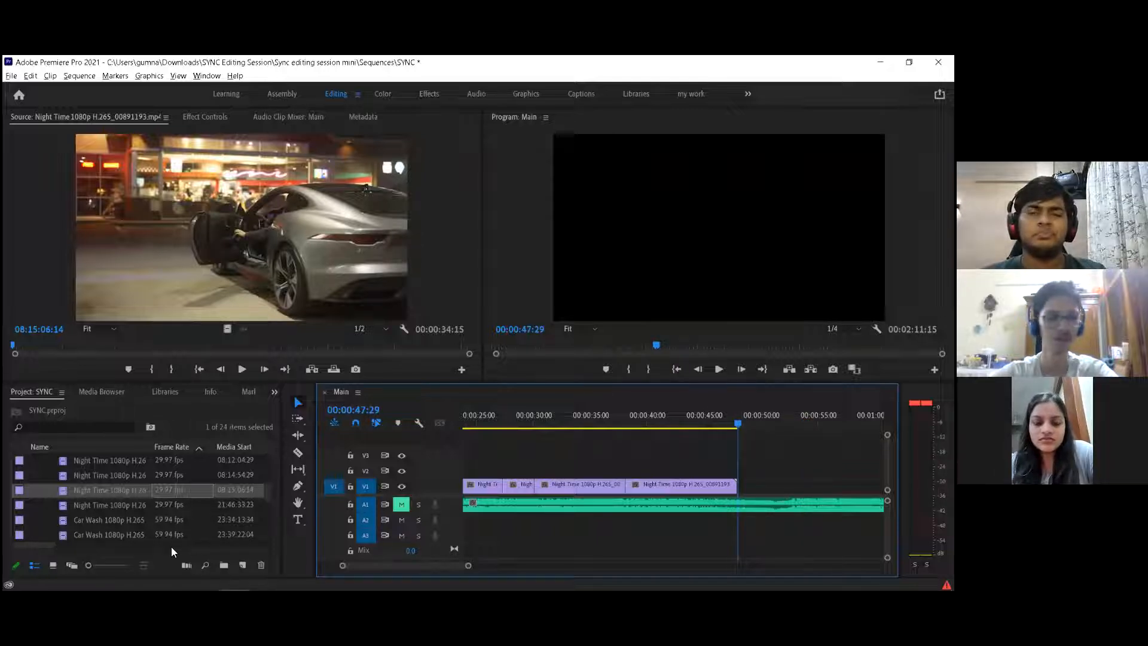
key(space)
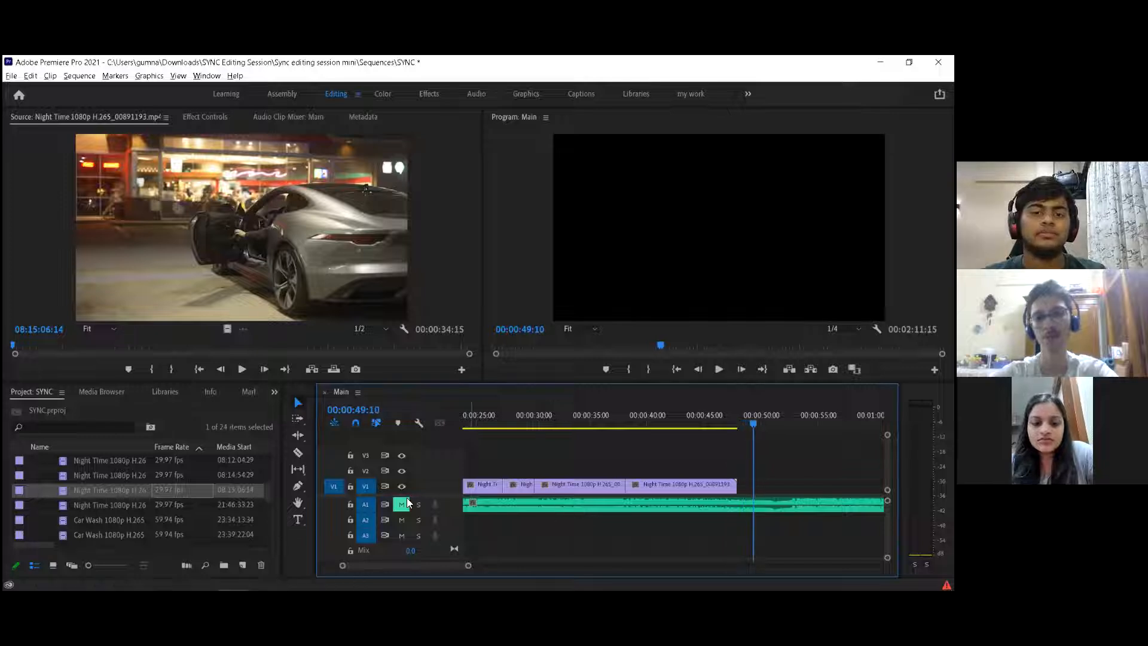
click(401, 504)
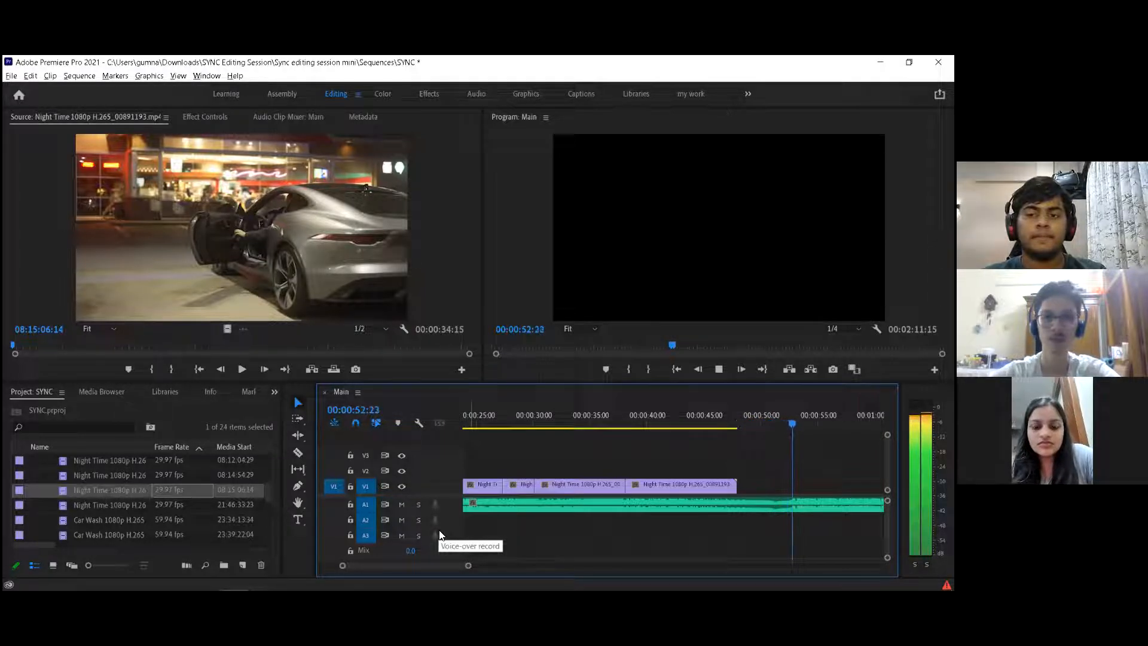
key(space)
Step: Preview Night Time 1080p H.265_02351809.mp4 and place it on V3, a little after the end of the last V1 clip
scroll(588, 483, down, 2)
scroll(588, 483, down, 1)
scroll(99, 512, down, 1)
click(108, 499)
click(110, 496)
click(111, 495)
double_click(173, 490)
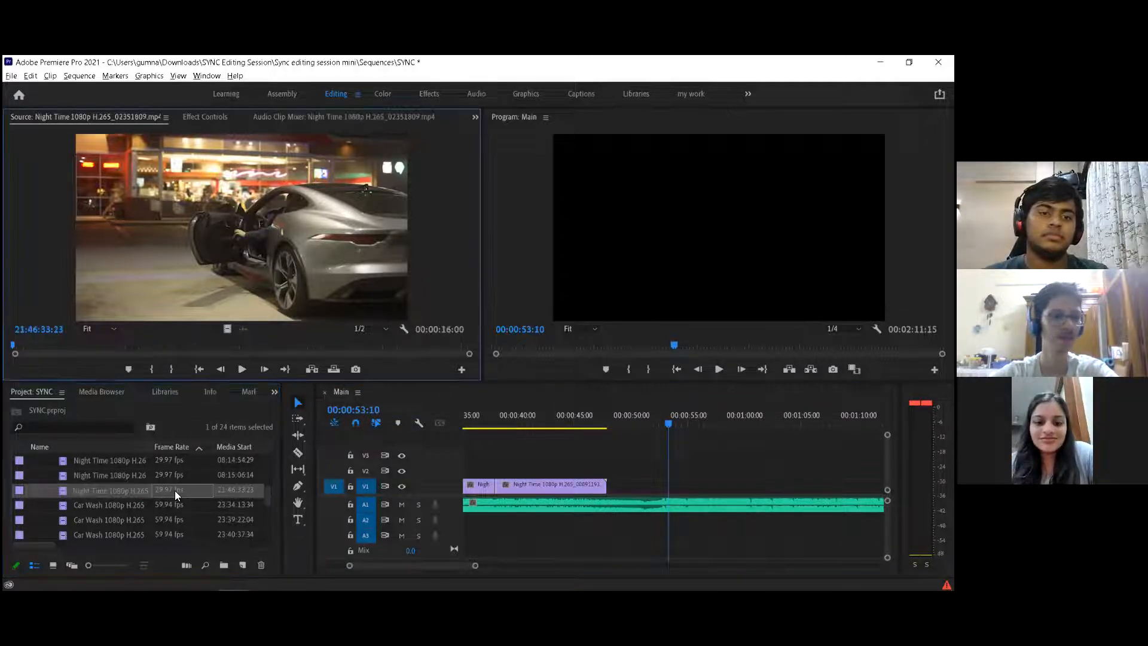
click(102, 490)
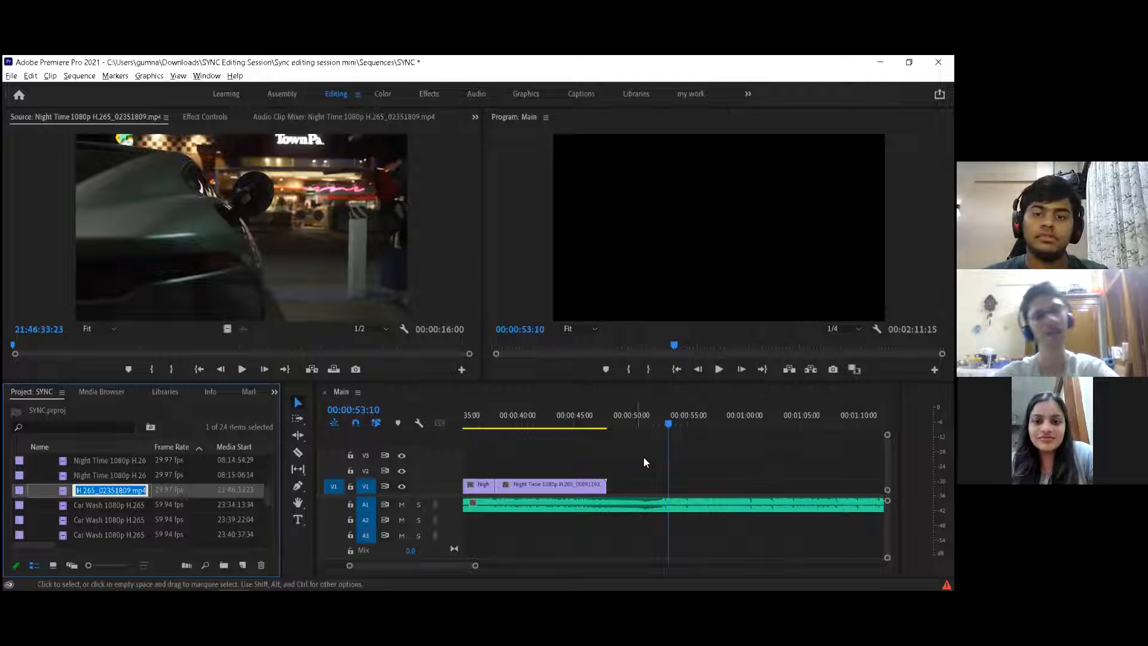
click(166, 489)
drag(647, 482, 650, 483)
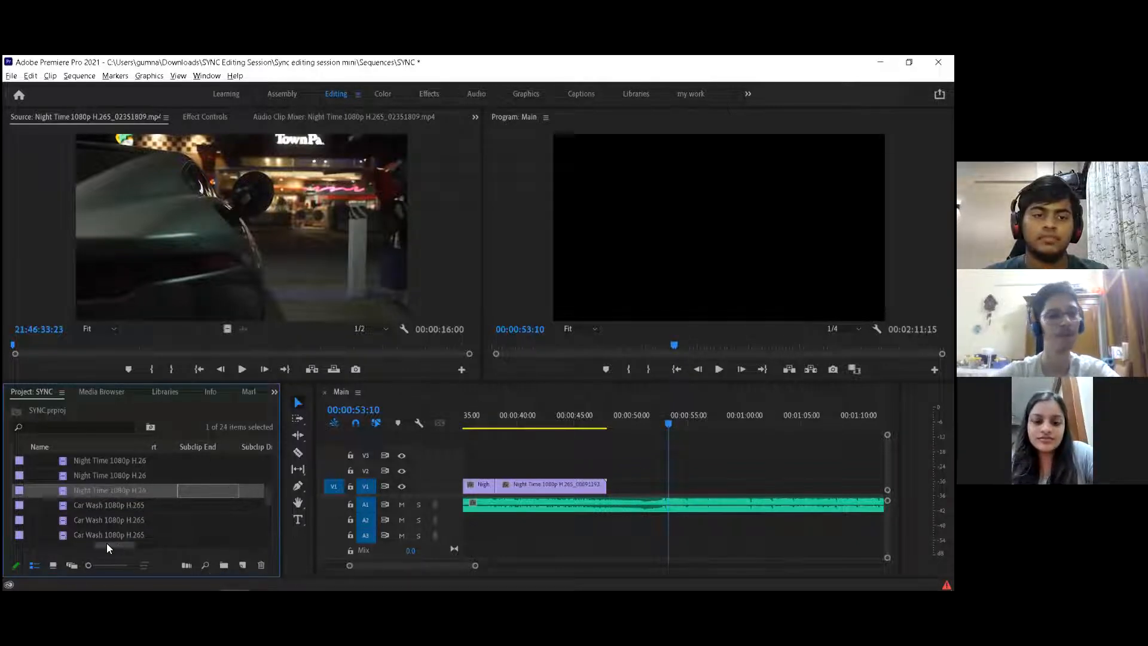
drag(107, 544, 66, 544)
Step: Mute A1, split the Night Time 1080p H.265_02351809 clip at about 00:01:01:14 and delete the part before the cut
drag(733, 531, 763, 418)
click(401, 504)
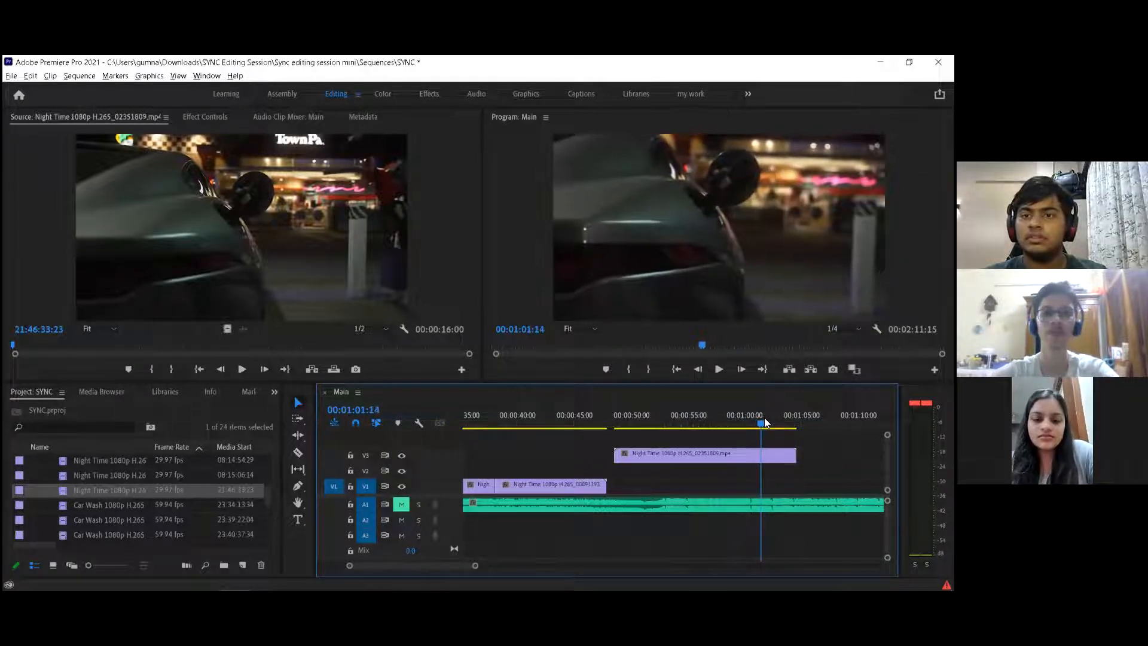
key(c)
click(759, 453)
key(v)
click(742, 452)
key(Delete)
Step: Split the remaining V3 clip at 00:01:03:15 and delete the part after the cut
key(space)
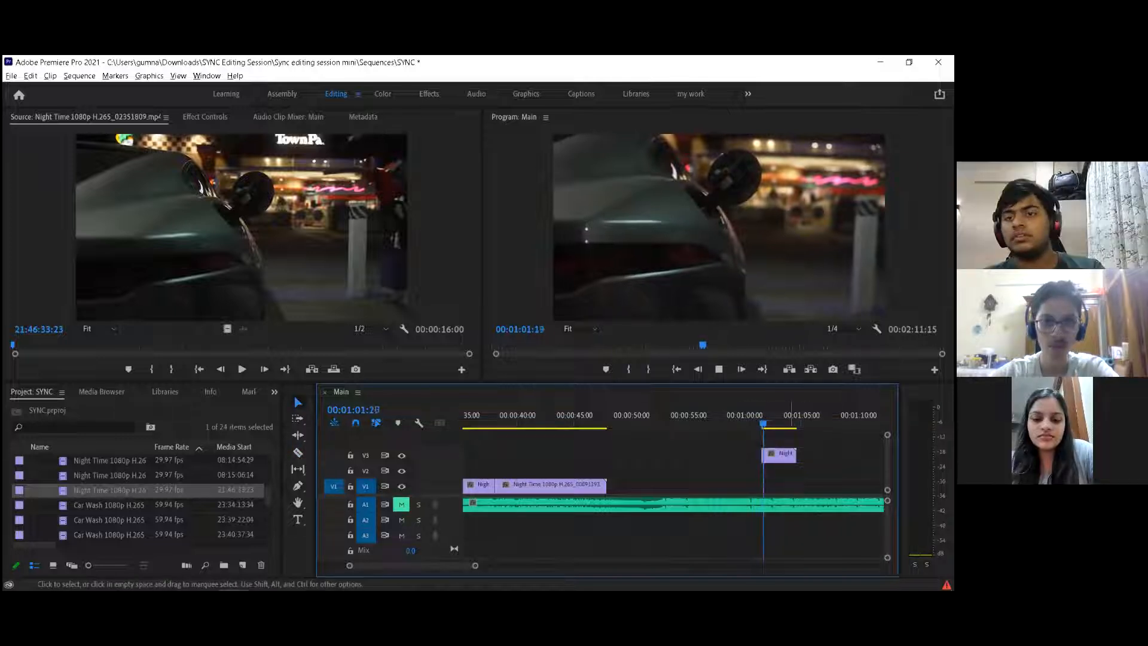
key(space)
key(c)
key(v)
Step: Place the short 02351809 piece on V1 before the 00891193 clip, join that clip against it and scrub over the join
drag(776, 456, 581, 486)
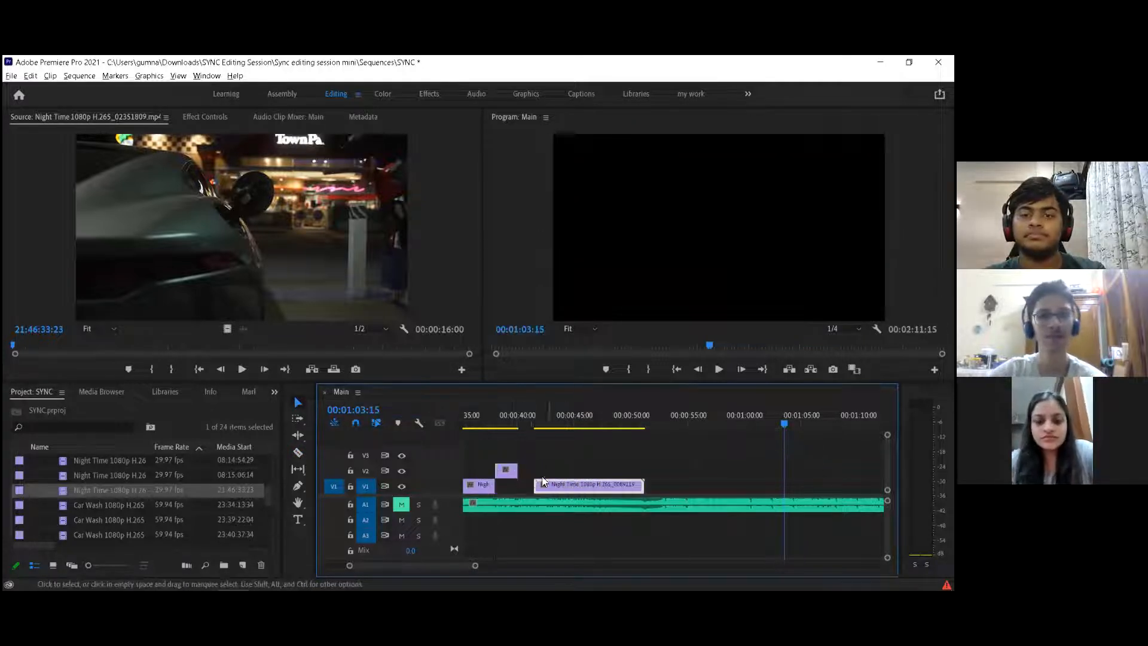
click(508, 415)
drag(504, 469, 502, 476)
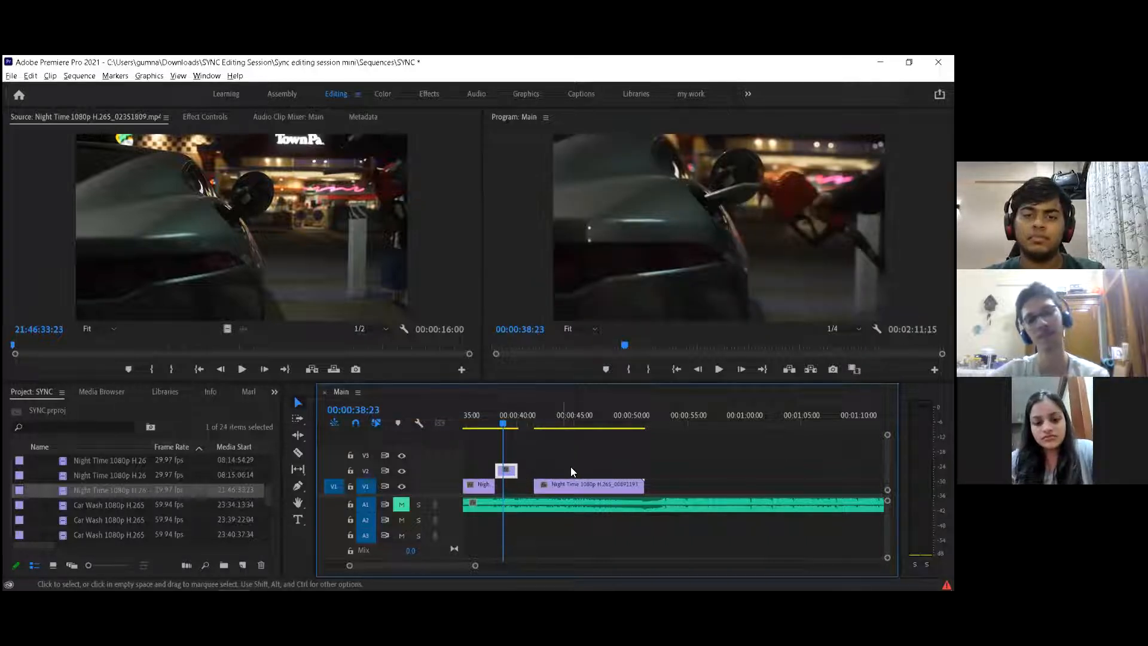
drag(507, 470, 506, 484)
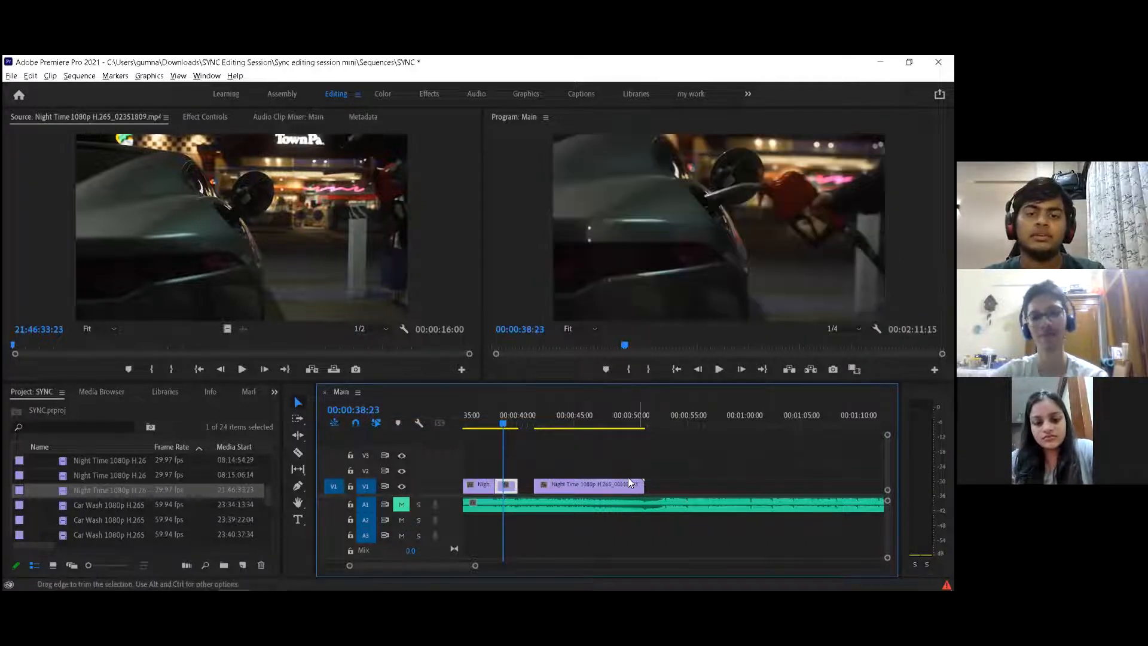
drag(576, 486, 561, 485)
click(511, 421)
drag(526, 421, 482, 435)
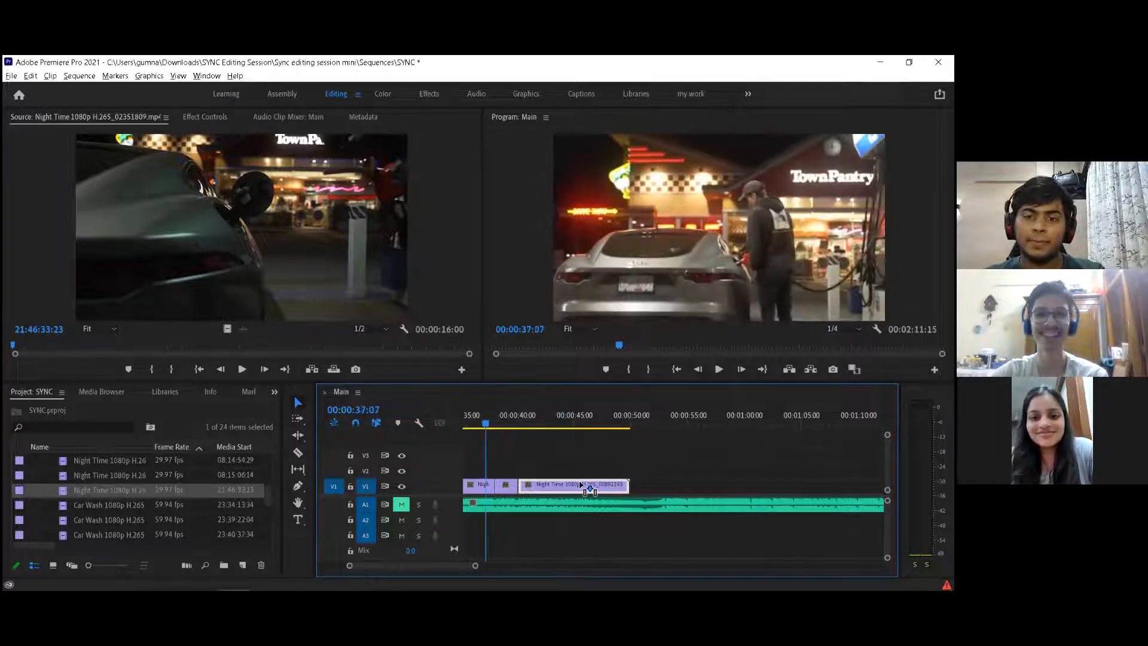
Step: Scrub back to about 00:00:31:05 and play through the joined night time clips on V1
scroll(677, 444, up, 4)
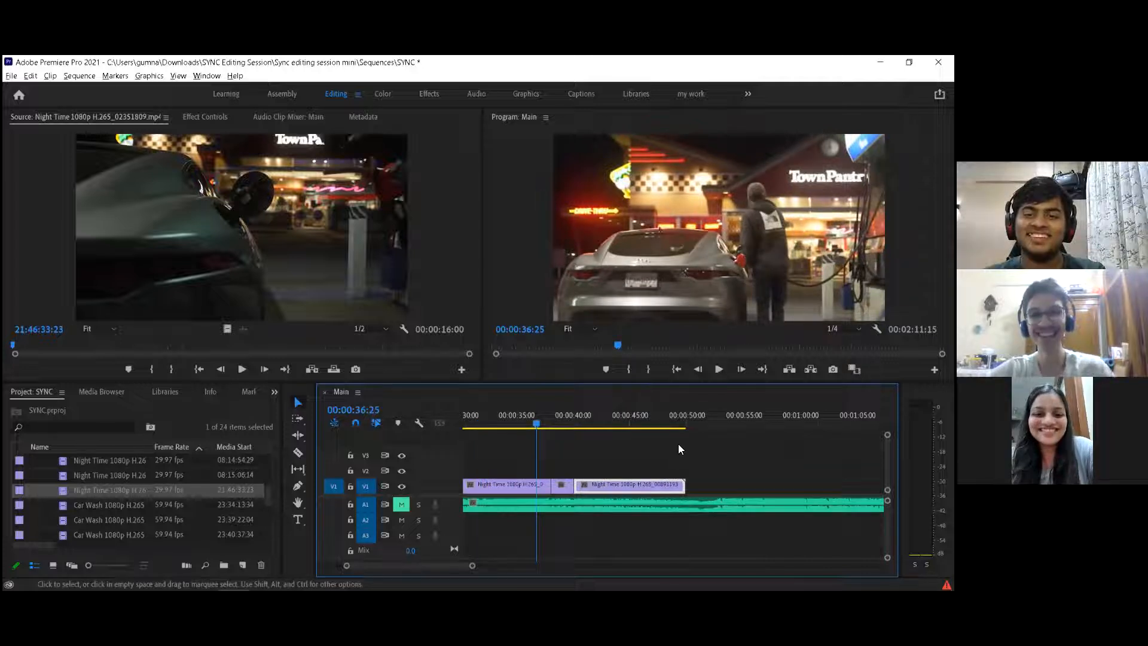
scroll(553, 420, up, 2)
click(536, 418)
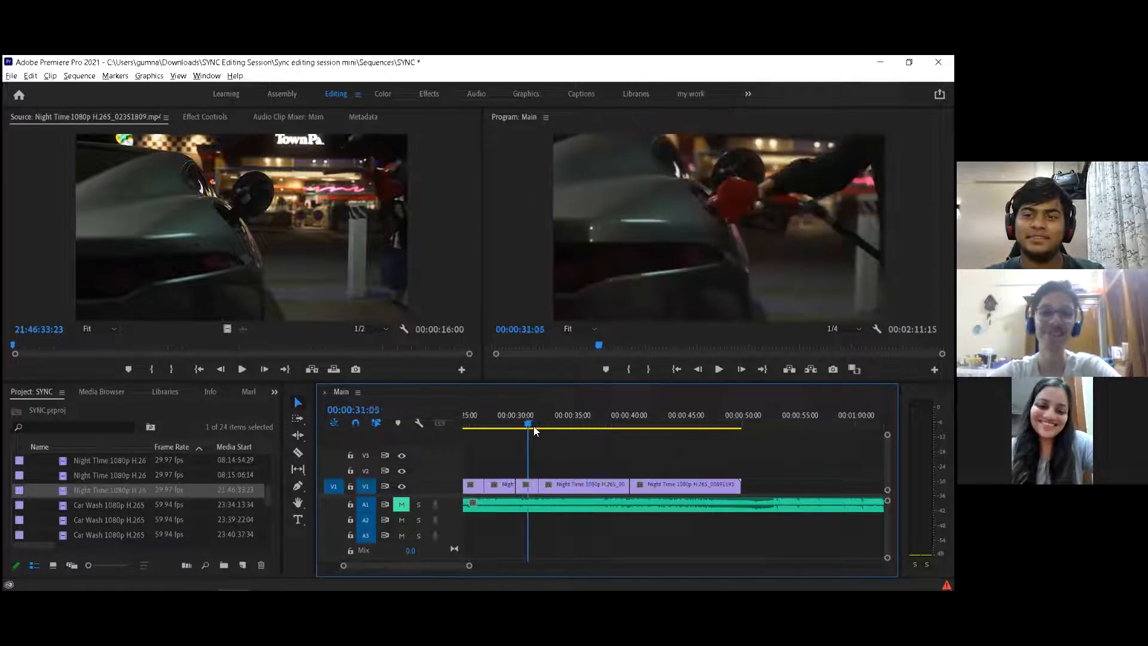
click(634, 430)
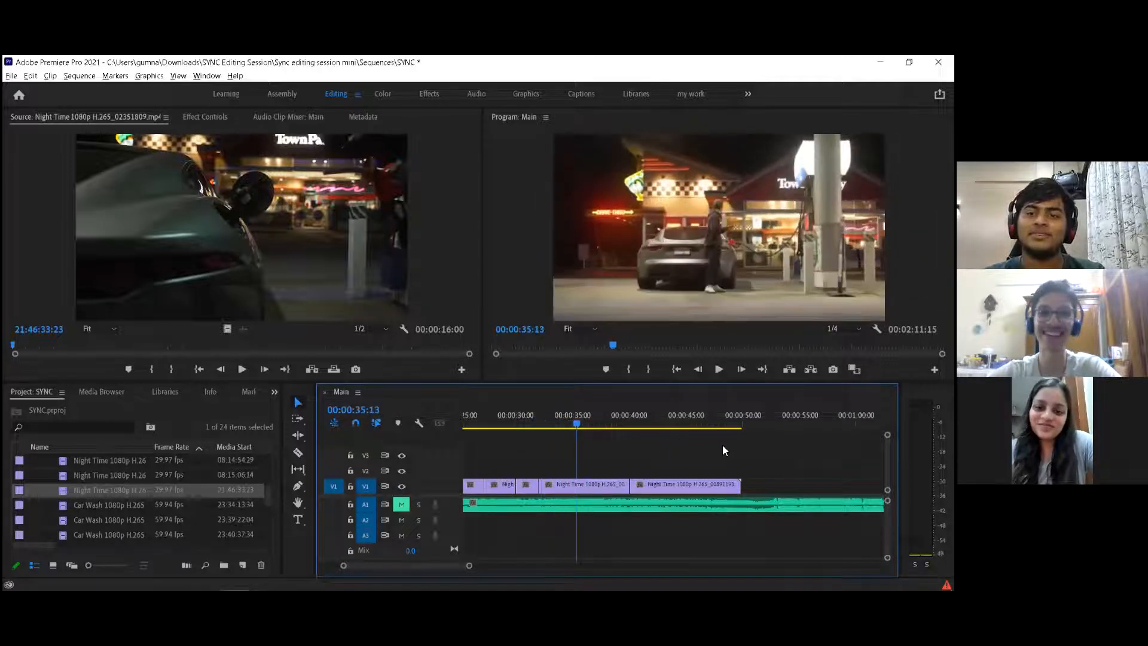
key(space)
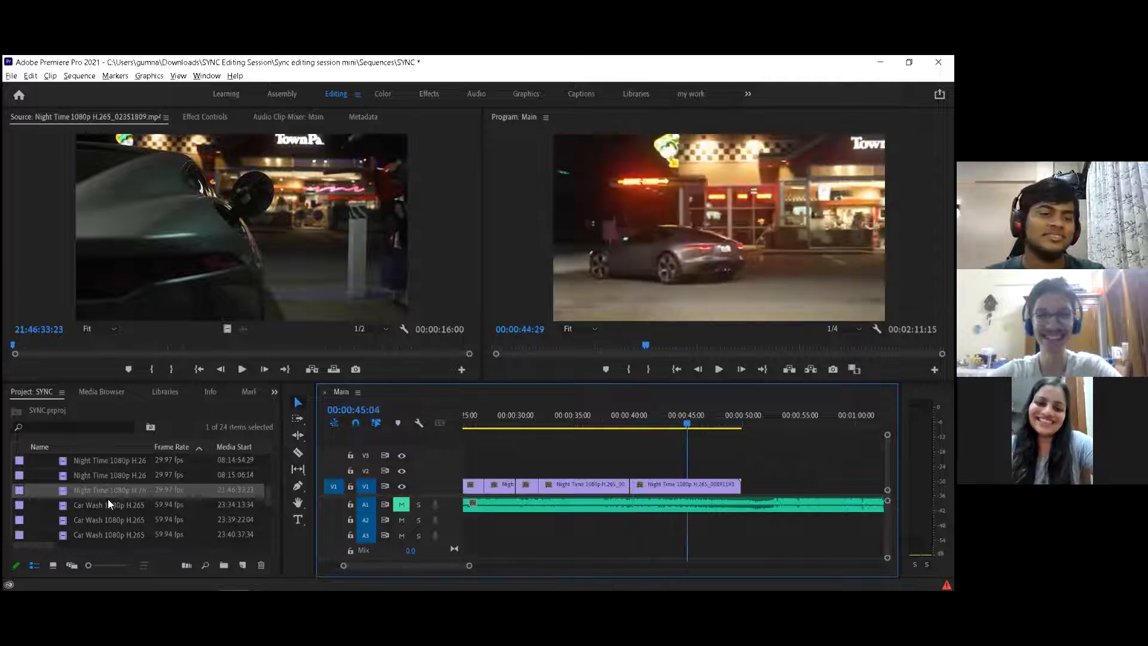
key(space)
Step: Preview Drone 1080p H.264 (30).mp4 and place it on V3, starting where the last V1 clip ends
scroll(107, 505, down, 1)
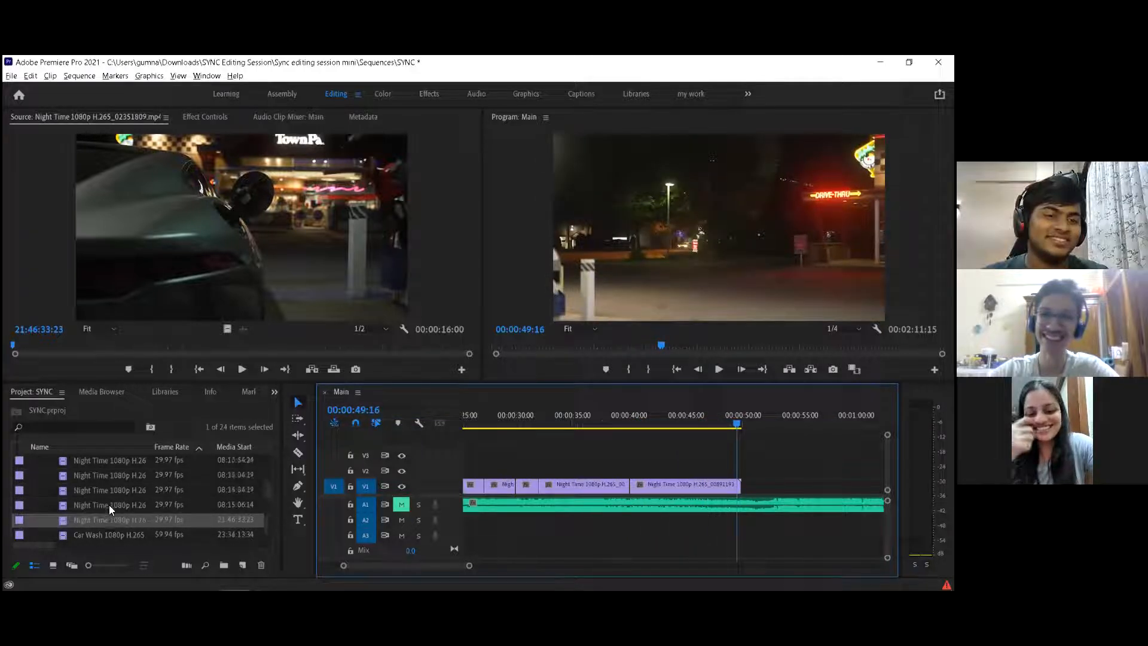
scroll(109, 506, up, 3)
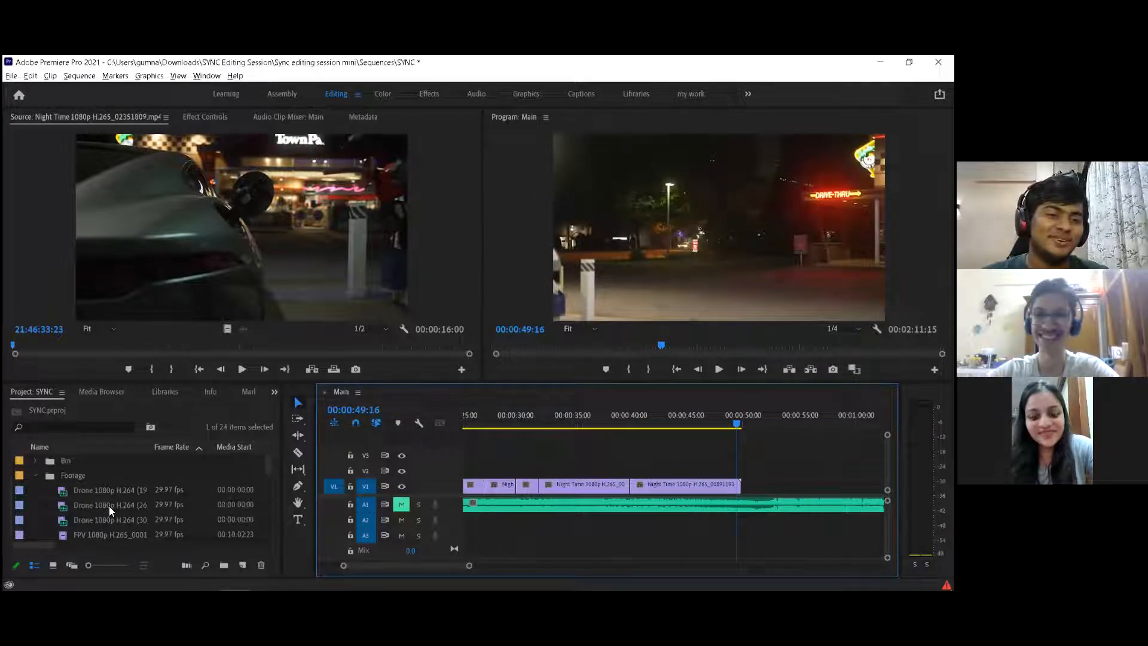
double_click(149, 502)
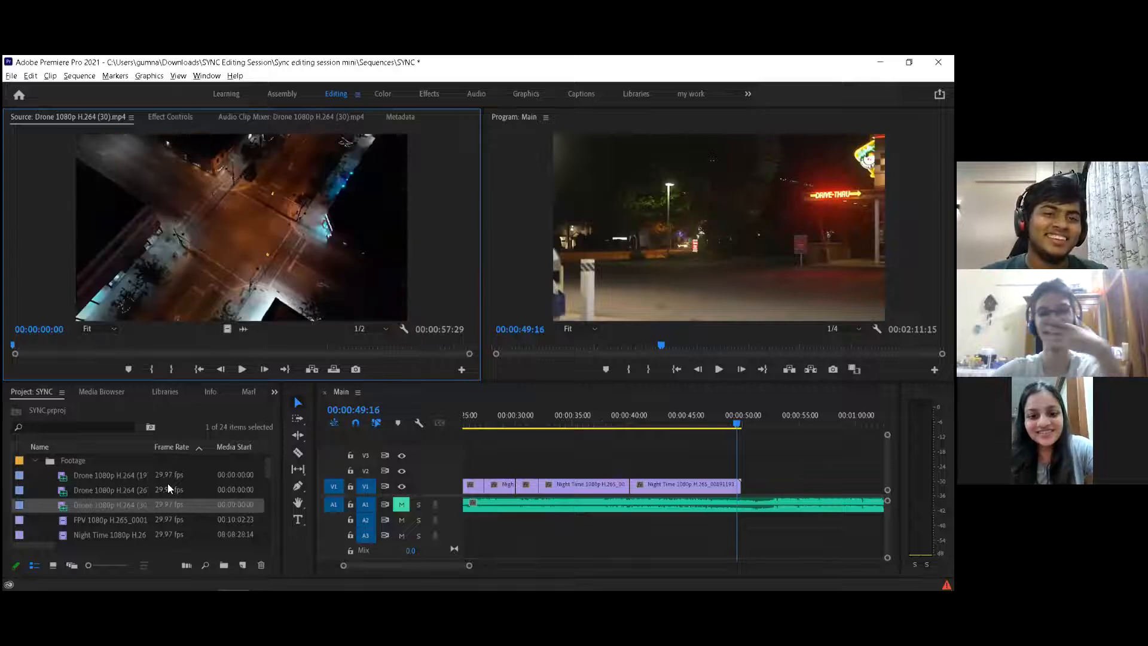
drag(130, 501, 749, 464)
scroll(752, 442, down, 3)
Step: Unlink the drone clip's audio from its video and delete the audio part
right_click(735, 456)
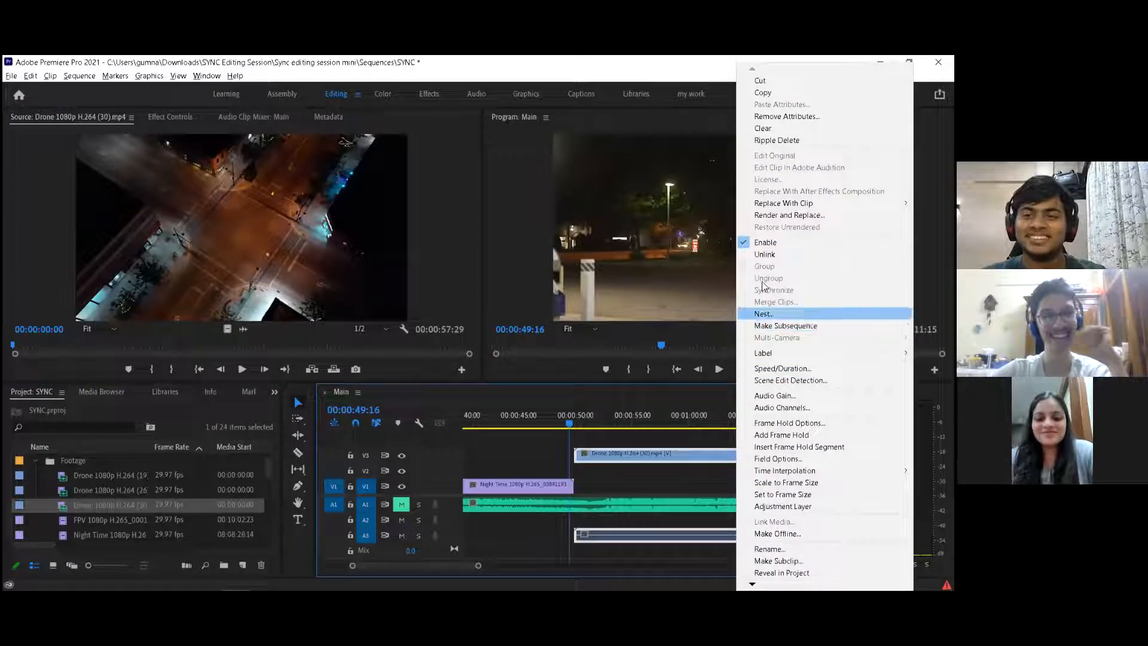
click(754, 257)
click(671, 528)
key(Delete)
Step: Split the drone clip on V3 at 00:01:41:08 and delete the part before the cut
click(673, 453)
key(minus)
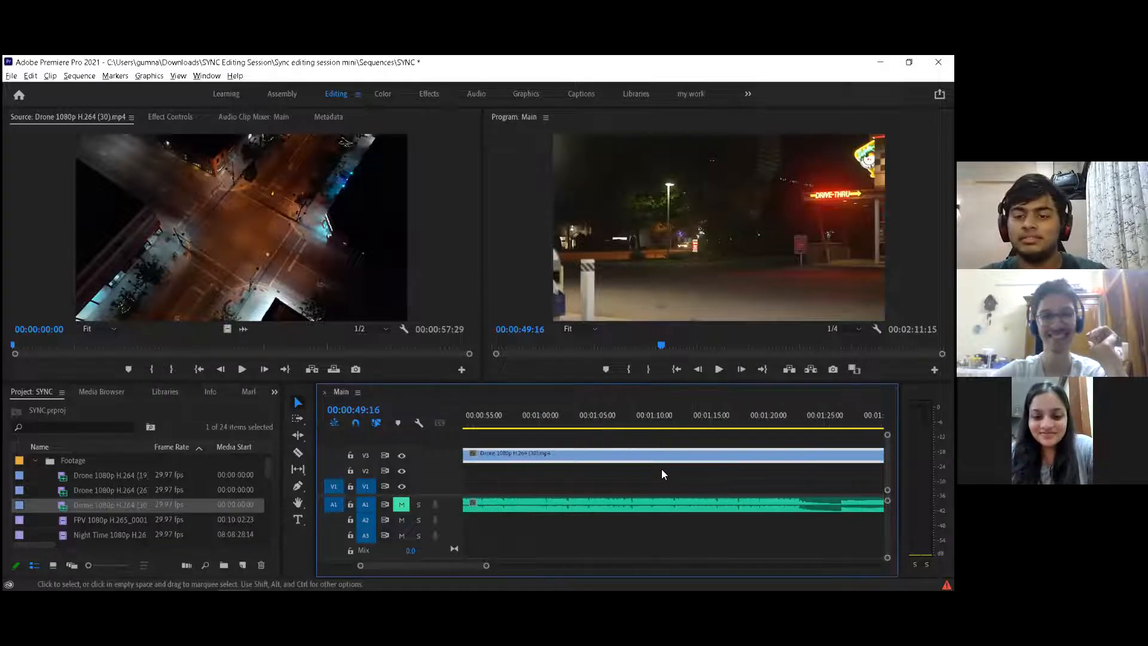
click(764, 415)
click(789, 417)
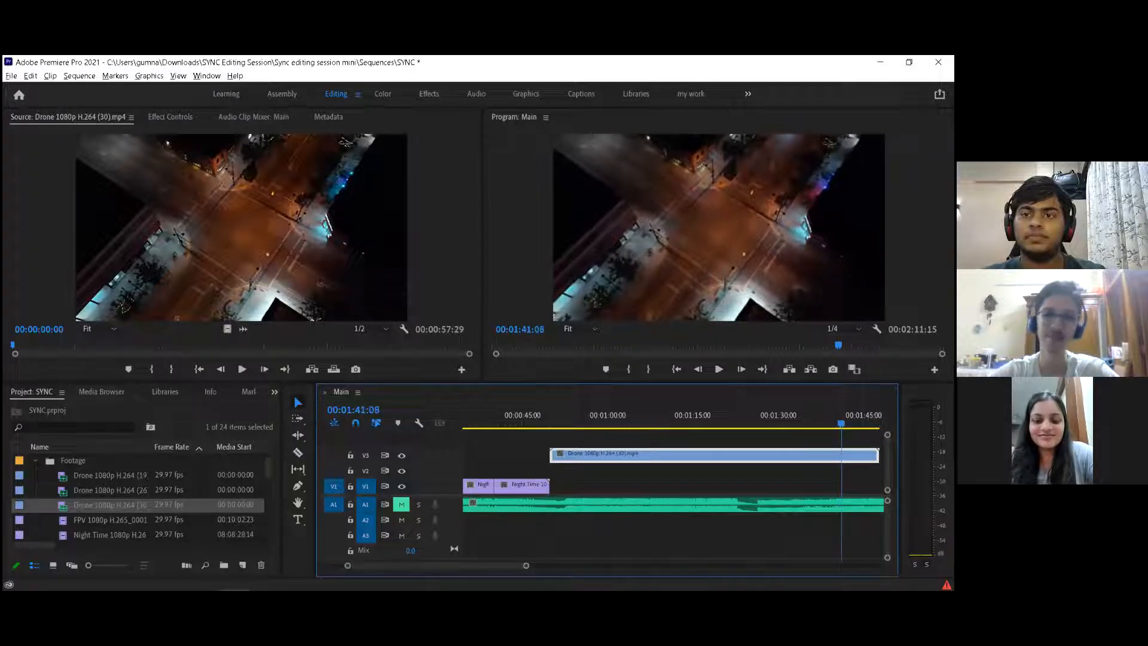
key(c)
key(v)
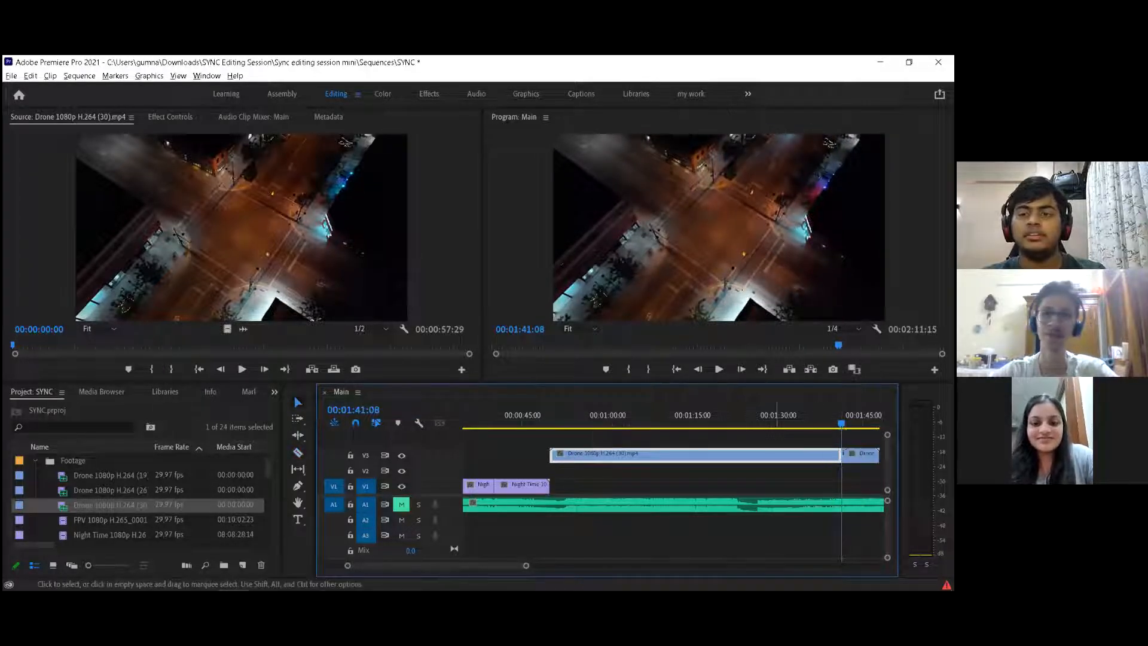
key(Delete)
Step: Split the remaining drone clip at 00:01:46:12 and delete the part after the cut
scroll(726, 476, down, 2)
key(space)
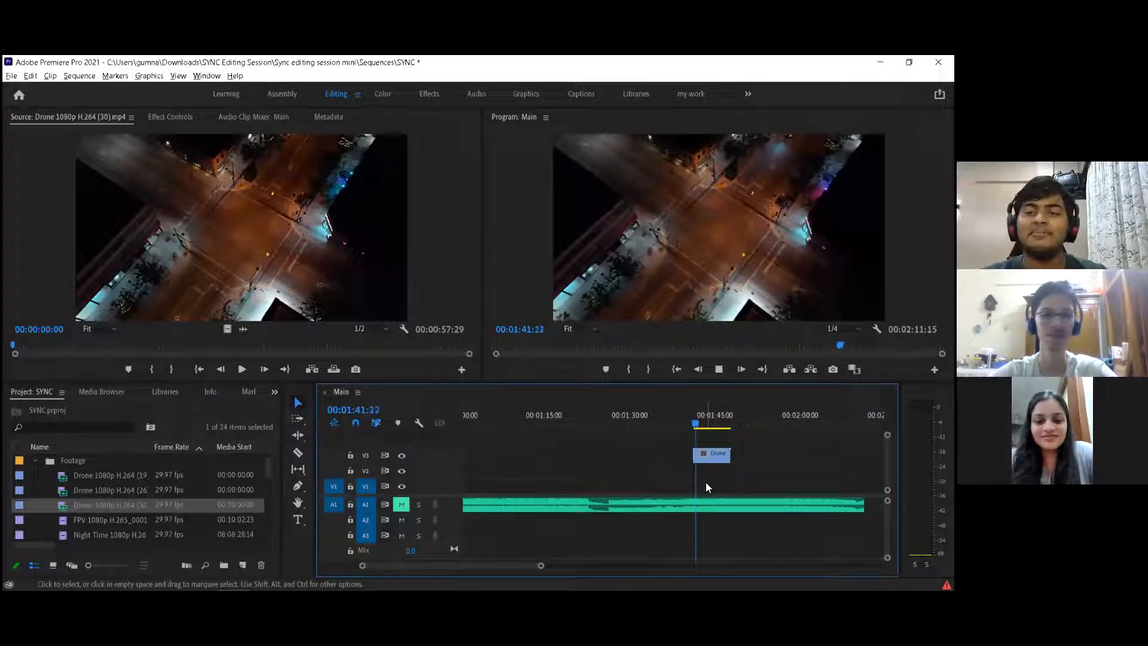
click(723, 415)
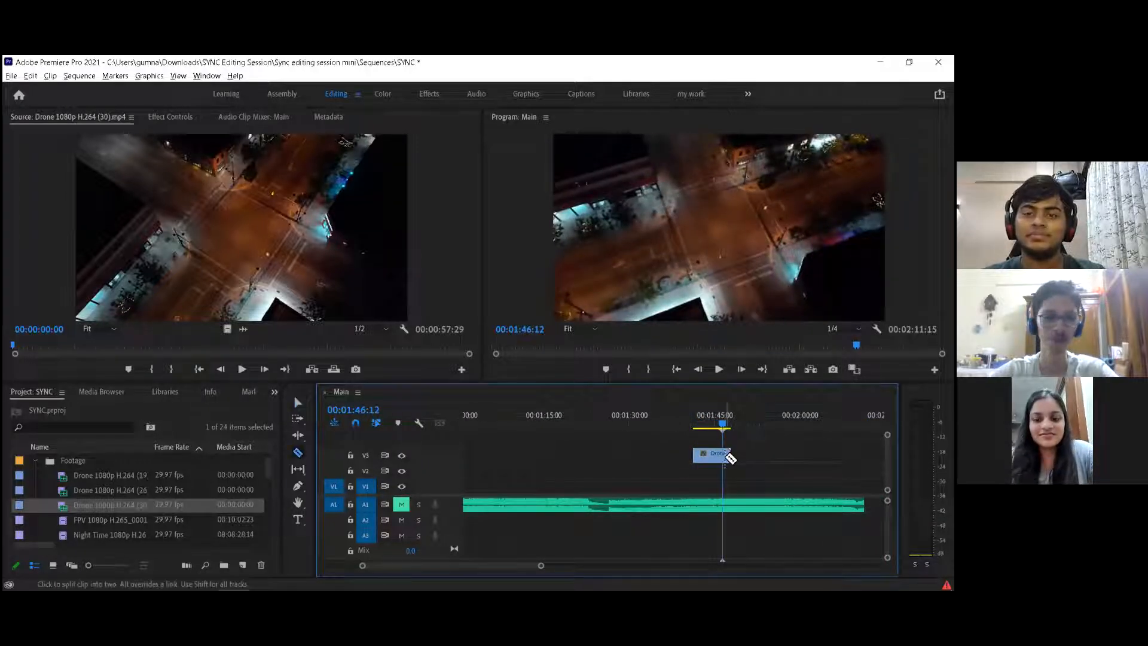
drag(728, 455, 713, 470)
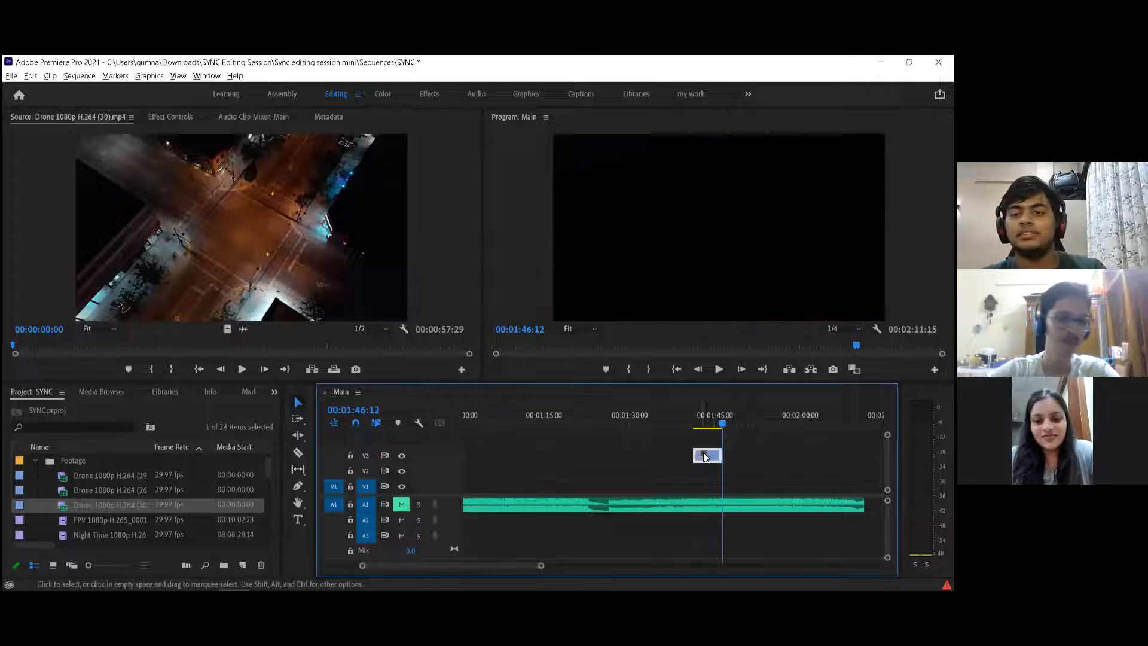
Step: Set the speed of the trimmed drone clip on V3 to 200%
right_click(704, 457)
click(694, 448)
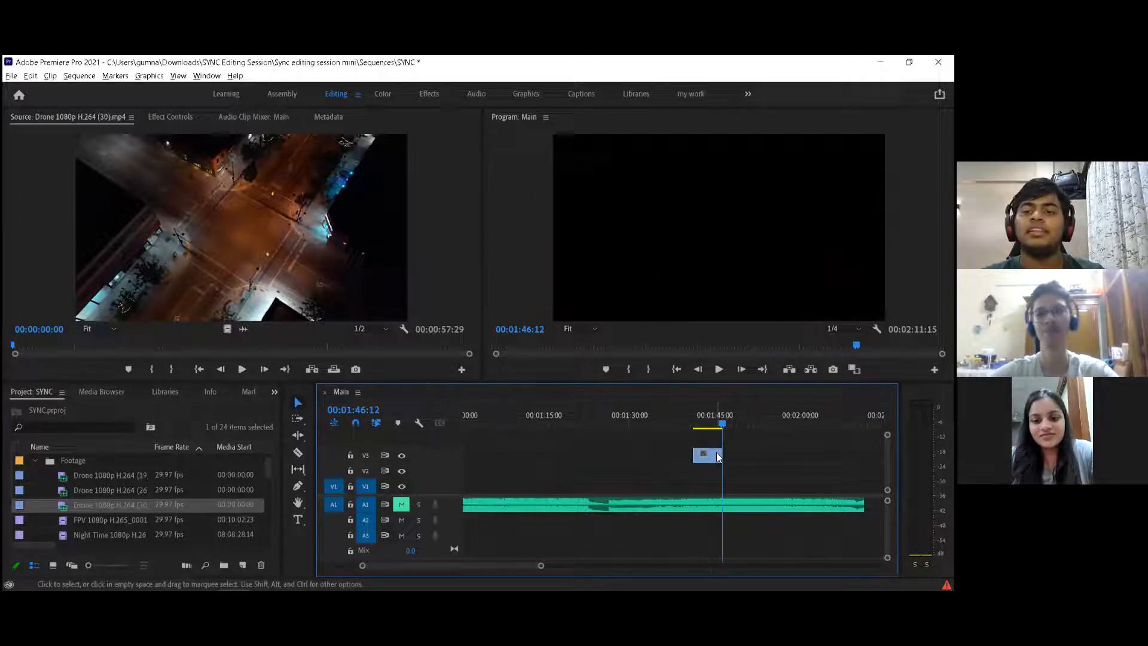
right_click(717, 457)
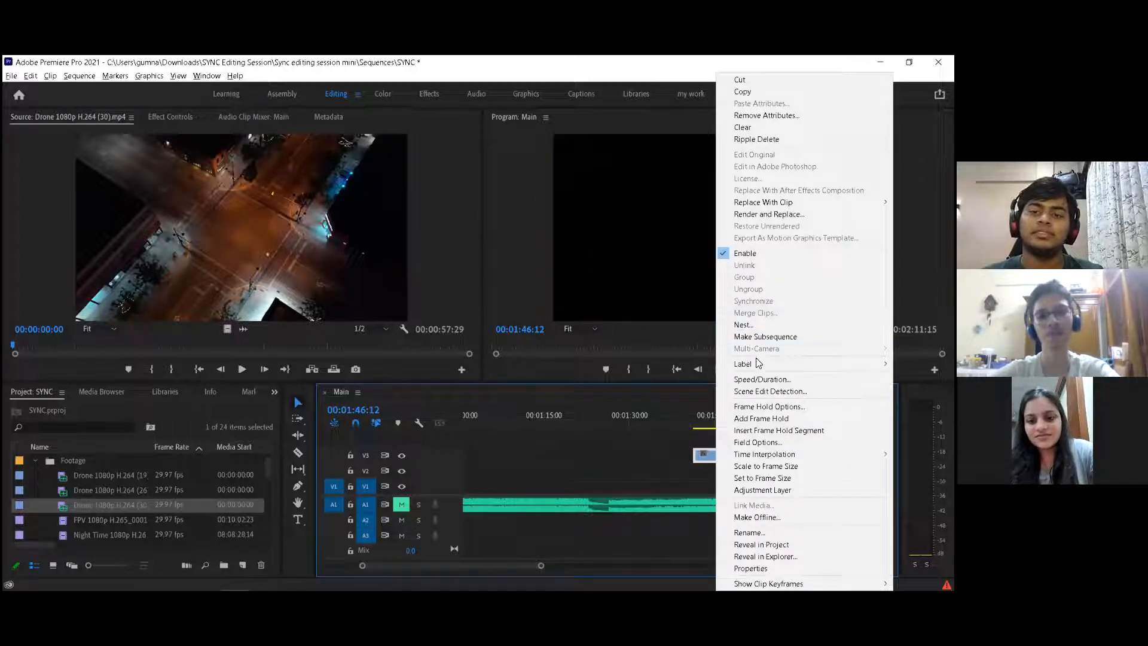
click(757, 380)
text(200)
key(Return)
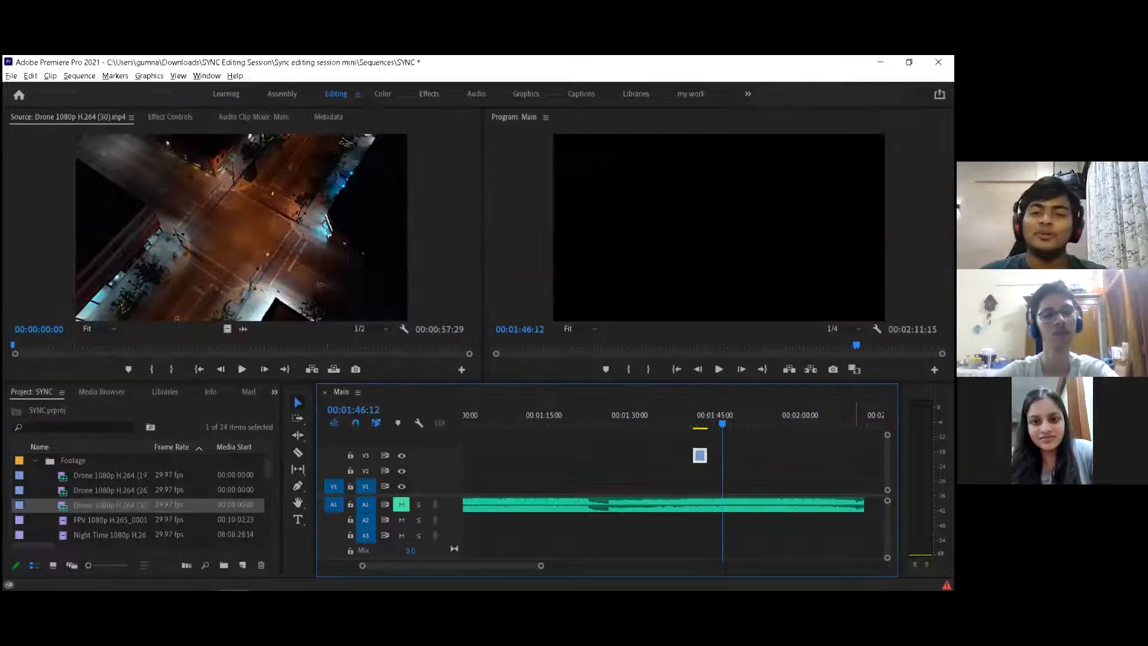
Step: Place the sped-up drone piece on V1 against the last night time clip, play over the join and save the project
drag(829, 456, 664, 473)
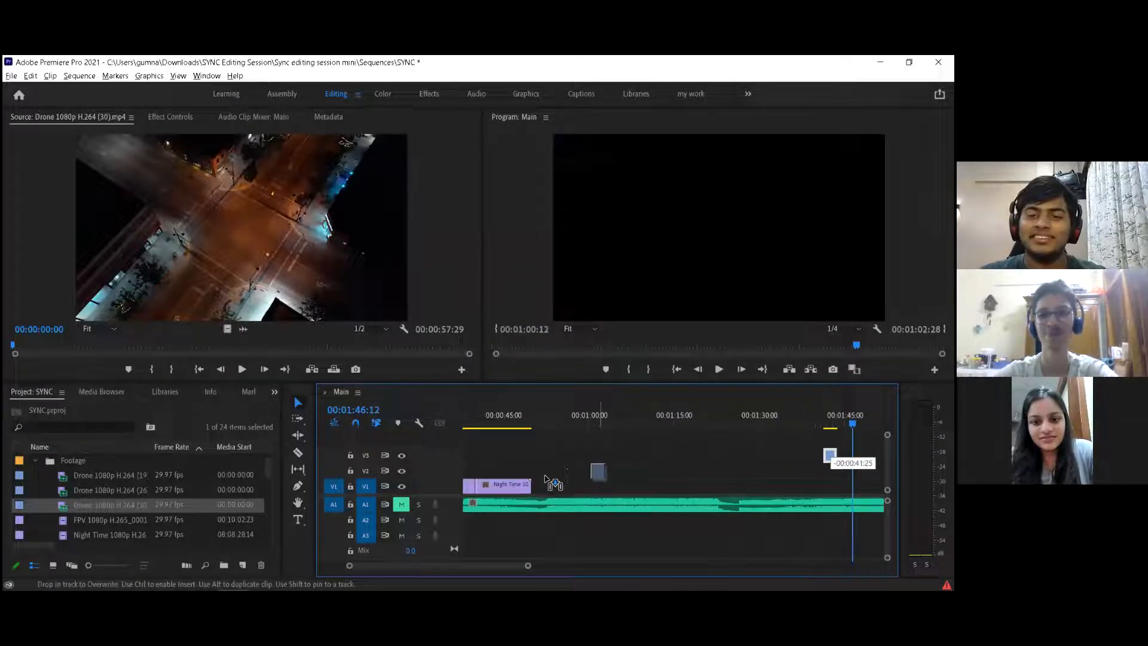
drag(545, 483, 545, 484)
drag(536, 422, 507, 428)
key(space)
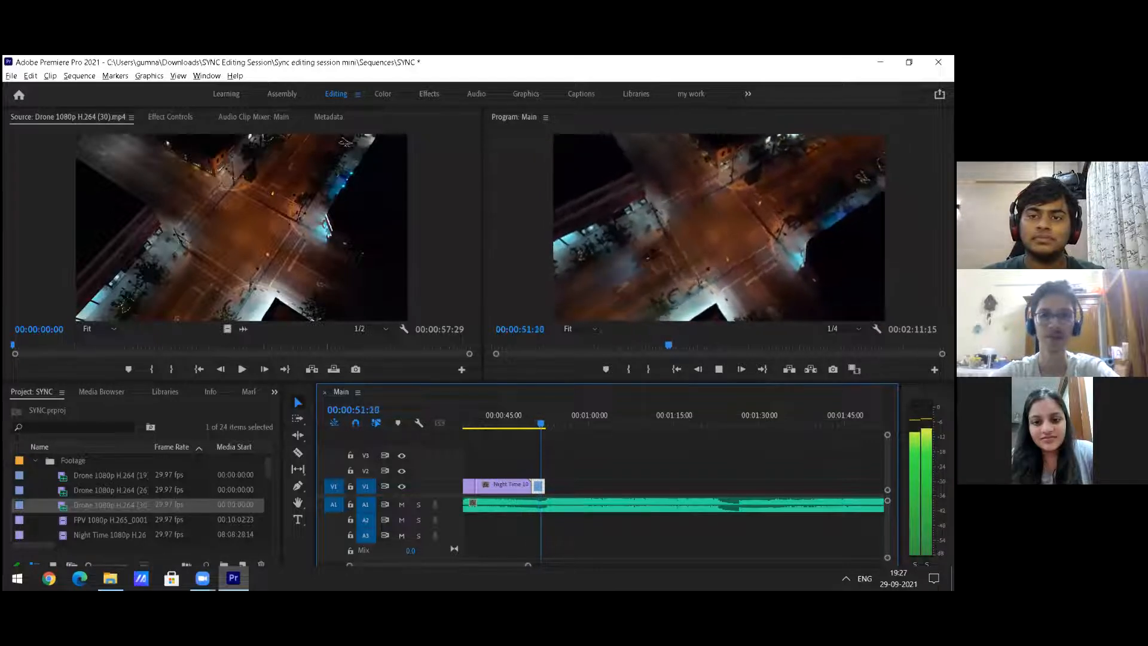
key(ctrl+s)
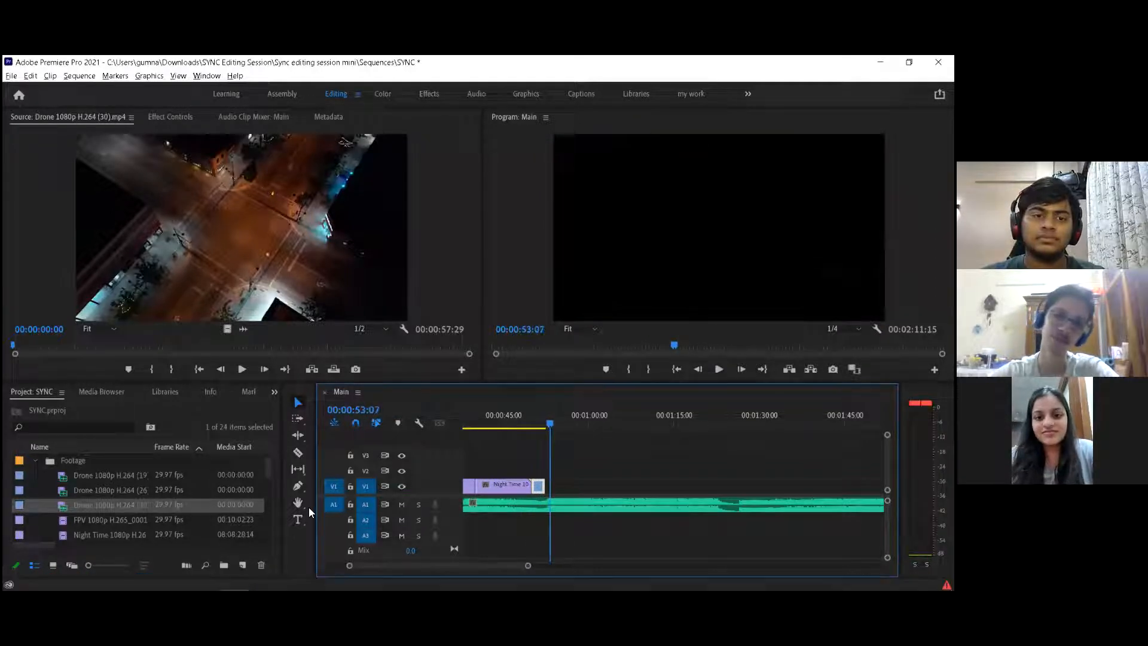
Step: Preview Sun Rise 1080p H.265_00016308.mp4 and place it on V2 at about 00:00:58, a little after the last V1 clip
scroll(145, 482, down, 5)
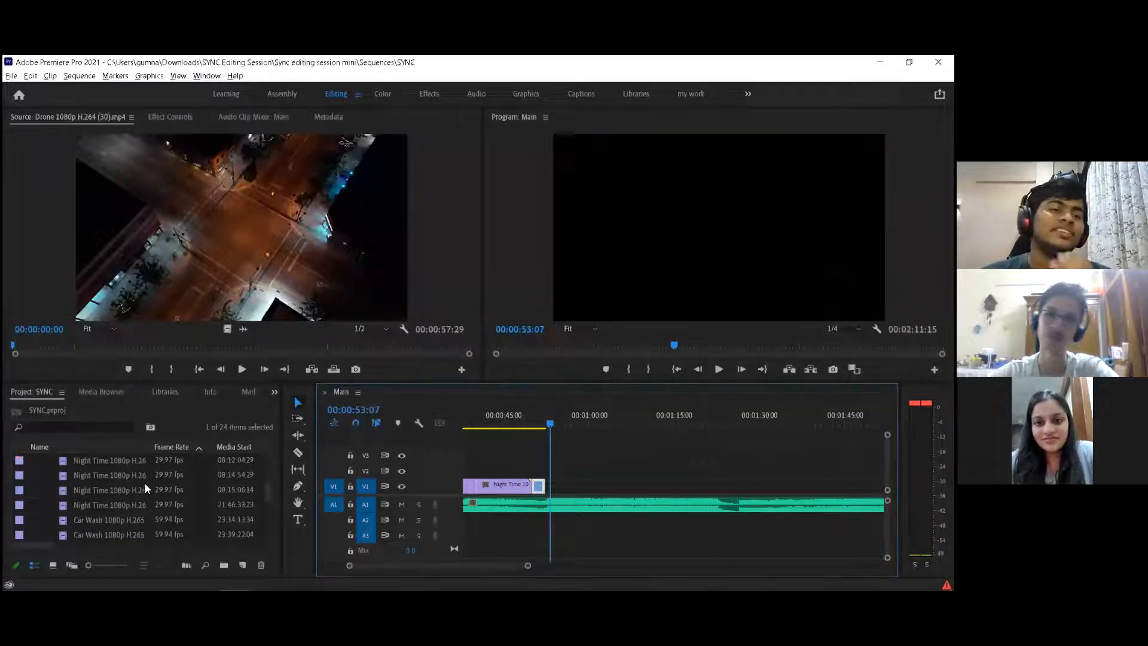
scroll(126, 504, down, 3)
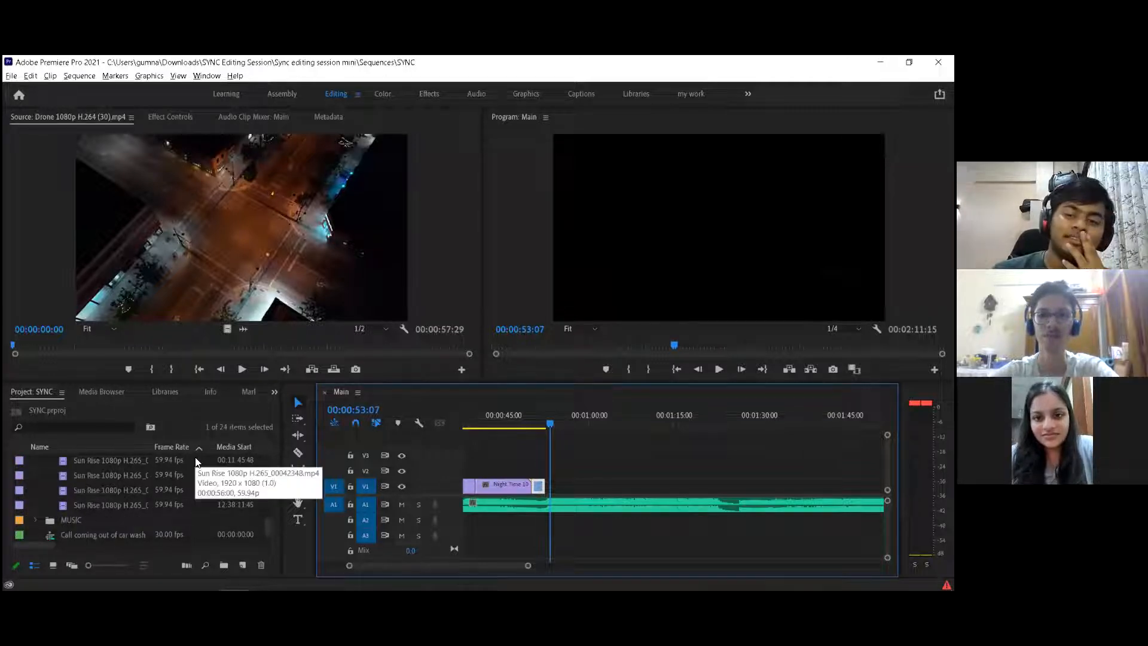
key(equal)
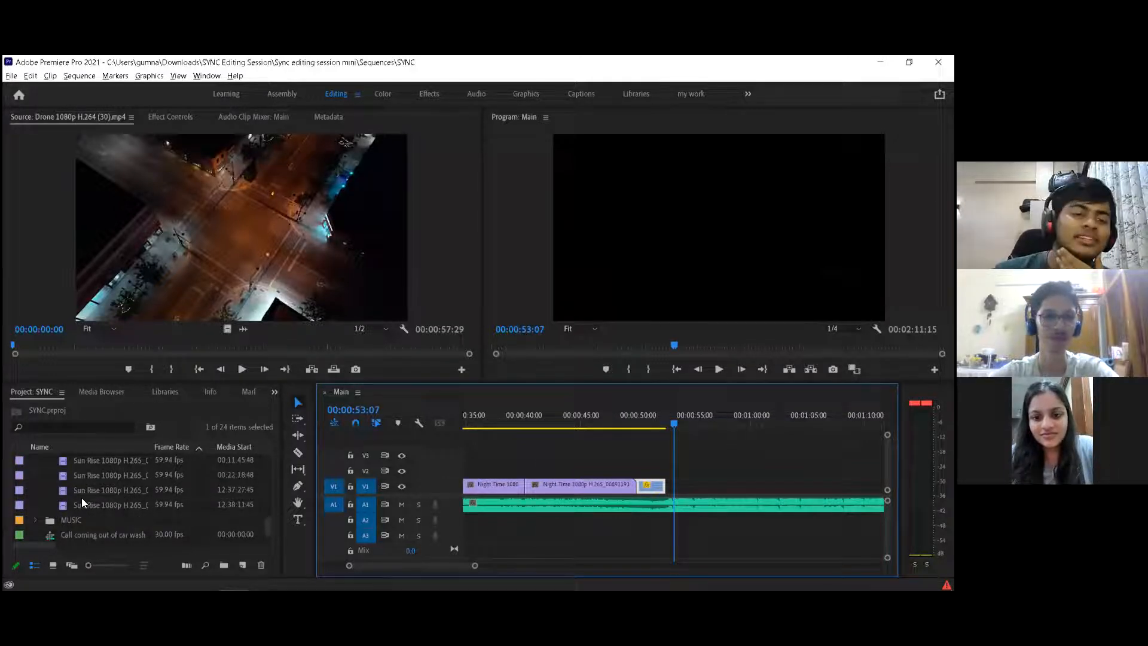
scroll(106, 506, up, 1)
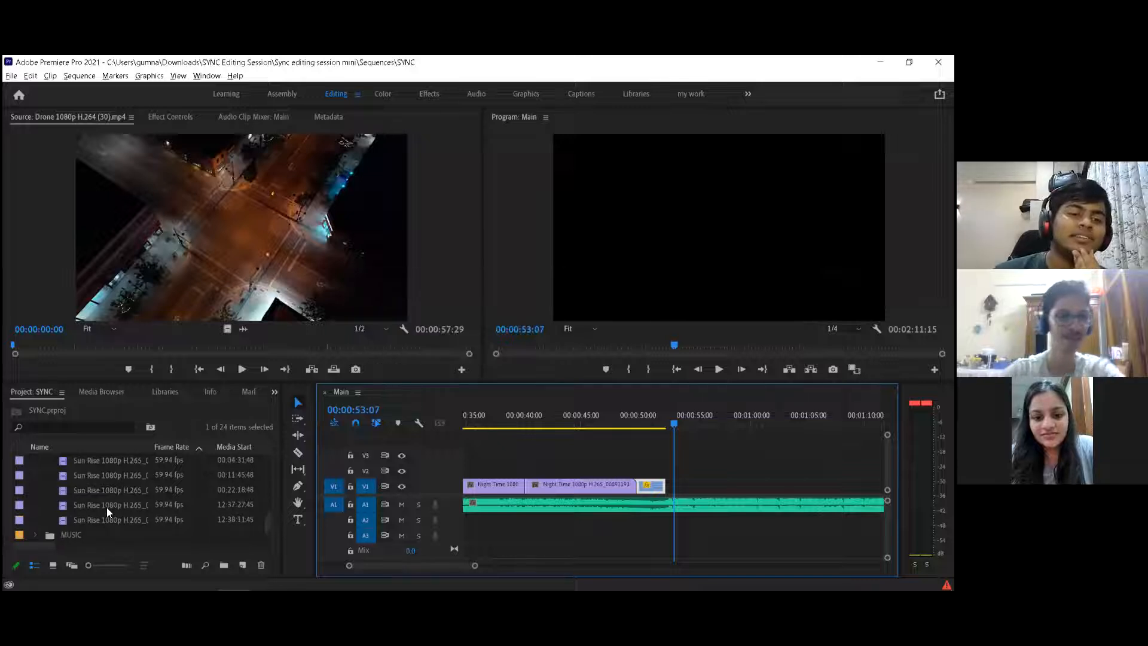
scroll(126, 494, up, 2)
double_click(136, 489)
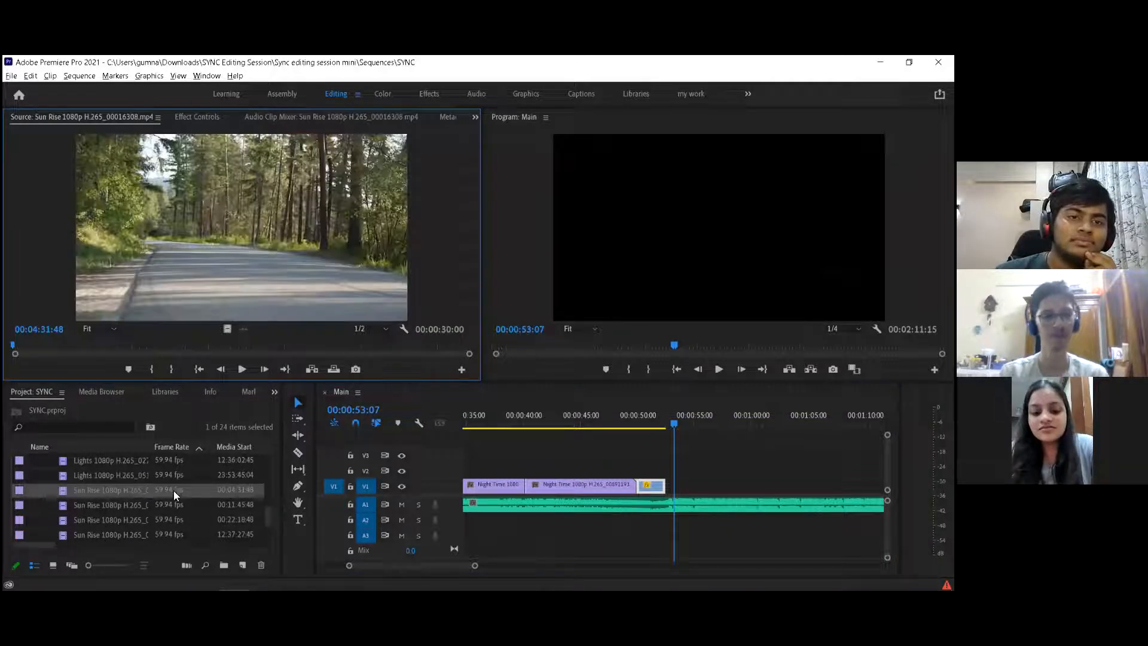
drag(114, 337, 335, 328)
drag(129, 489, 729, 470)
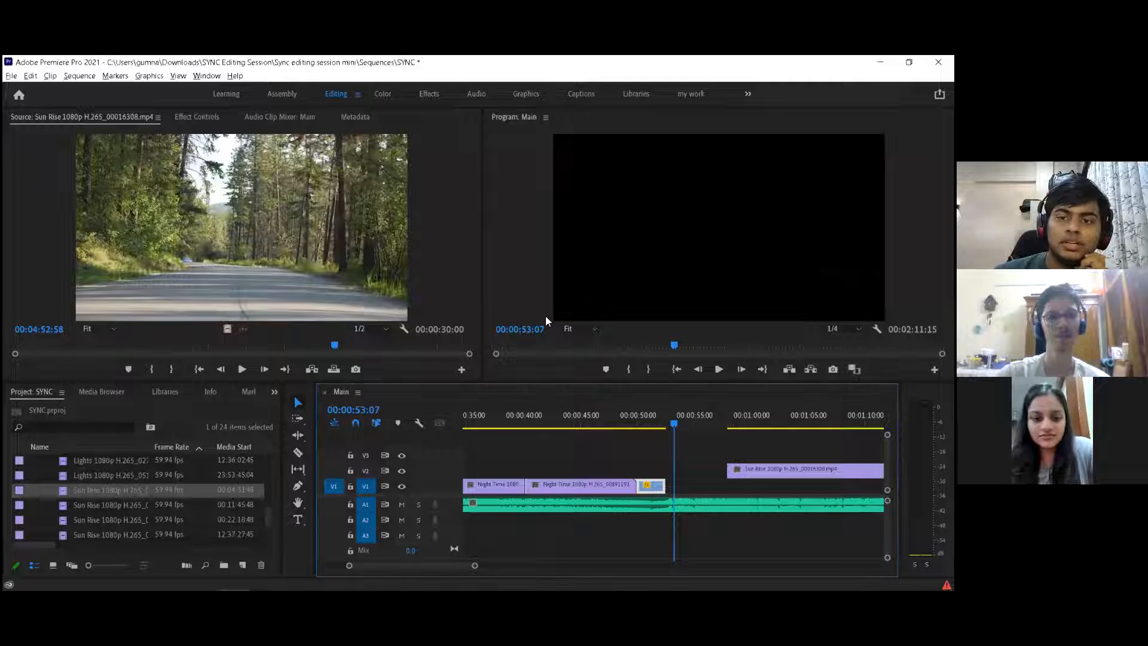
scroll(694, 449, down, 3)
scroll(711, 464, down, 2)
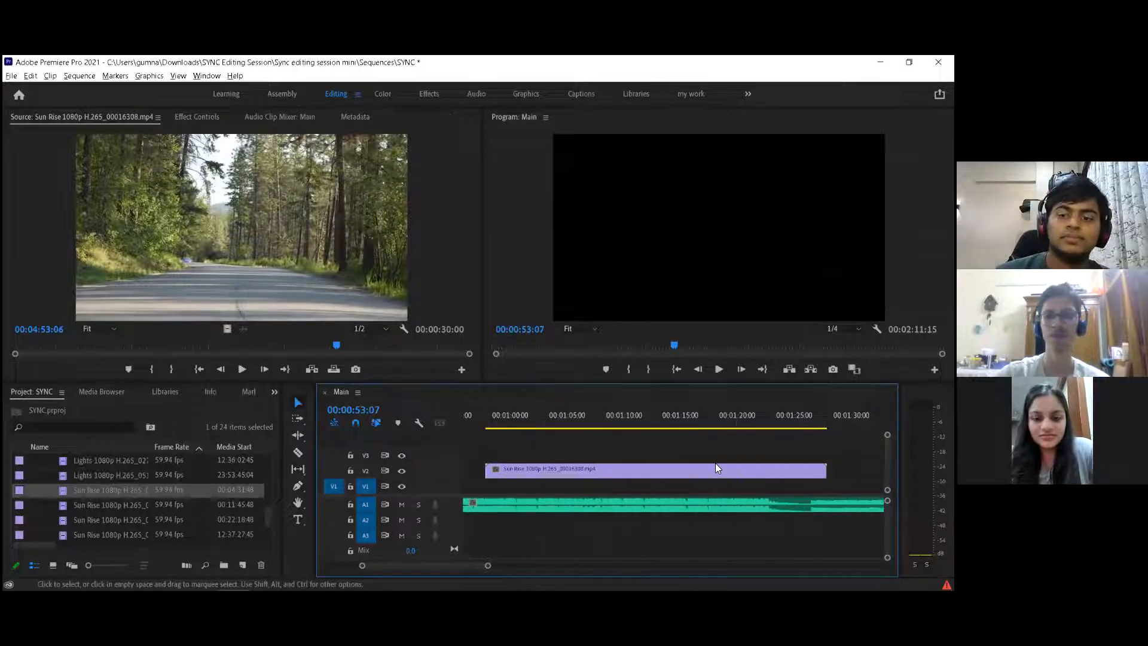
Step: Mute audio track A1, cut the Sun Rise clip on V2 at about 00:01:21:06 and delete the part before the cut
key(minus)
drag(652, 421, 693, 426)
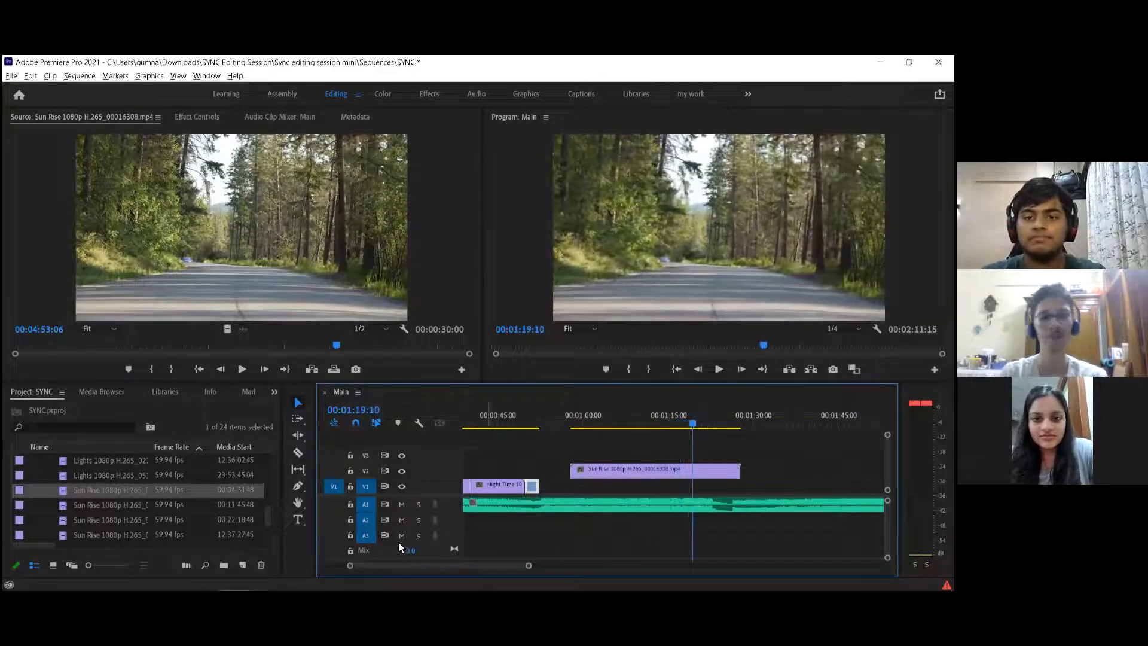
click(401, 504)
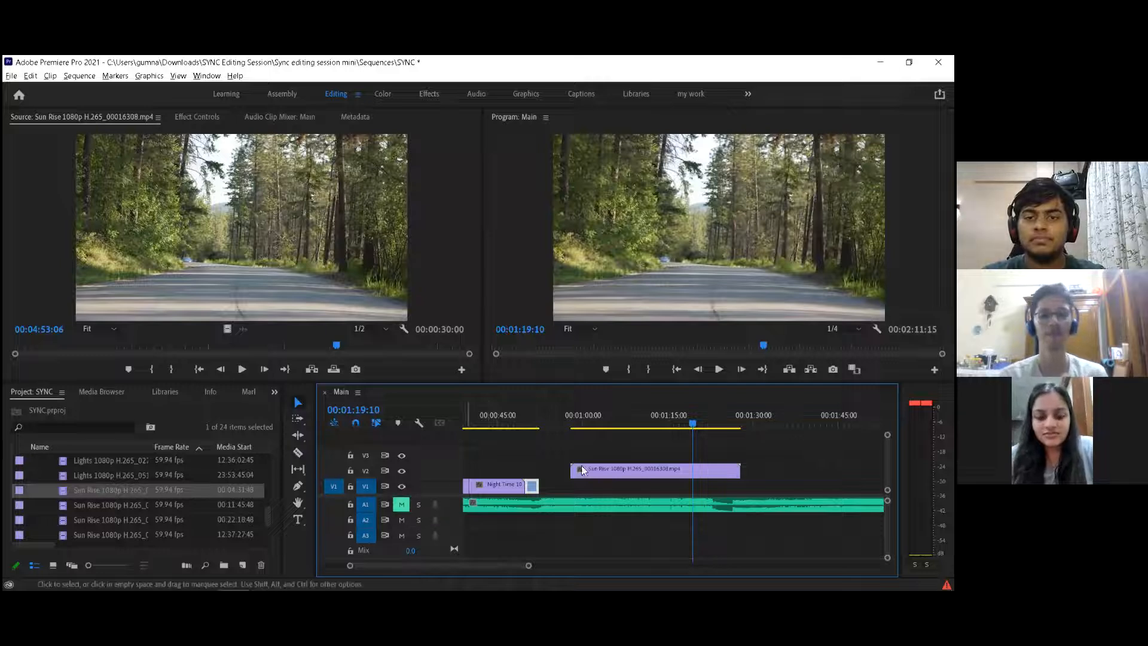
click(699, 423)
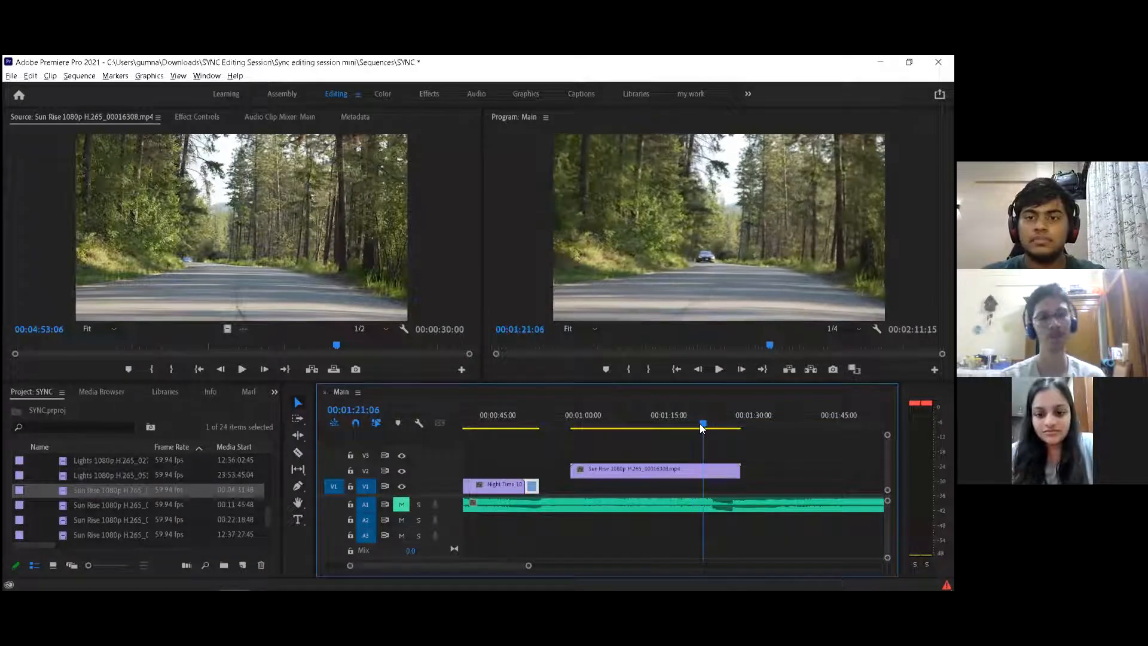
key(c)
key(v)
click(684, 470)
key(Delete)
Step: Cut the remaining Sun Rise clip at 00:01:24:08, where the car leaves the frame, and delete the part after it
key(space)
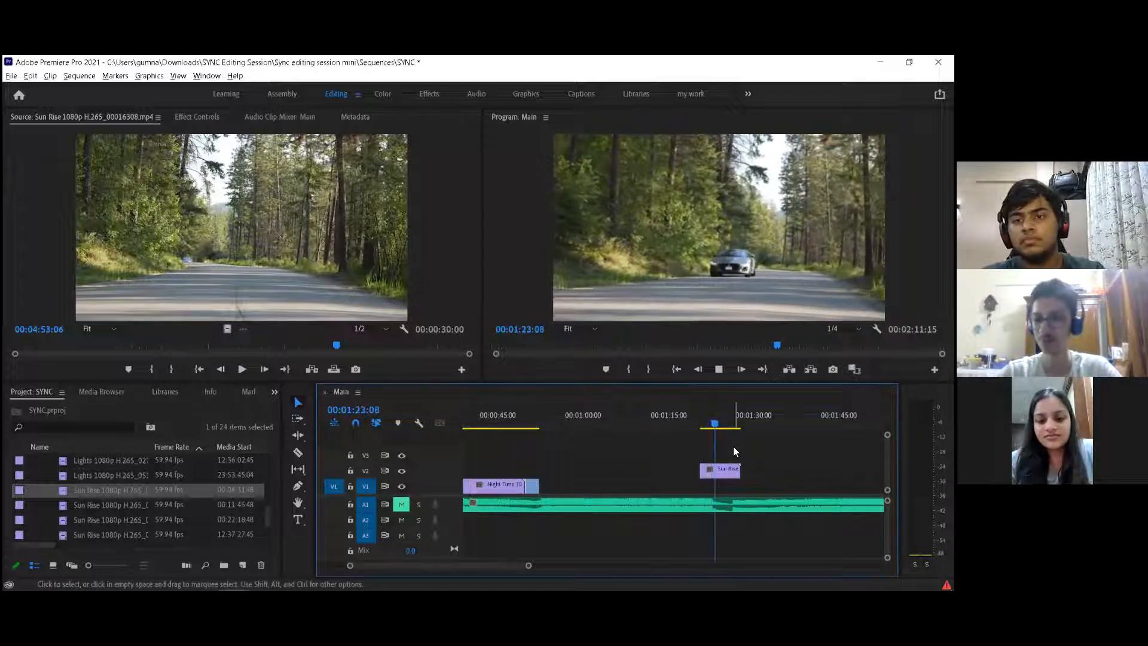
key(space)
key(c)
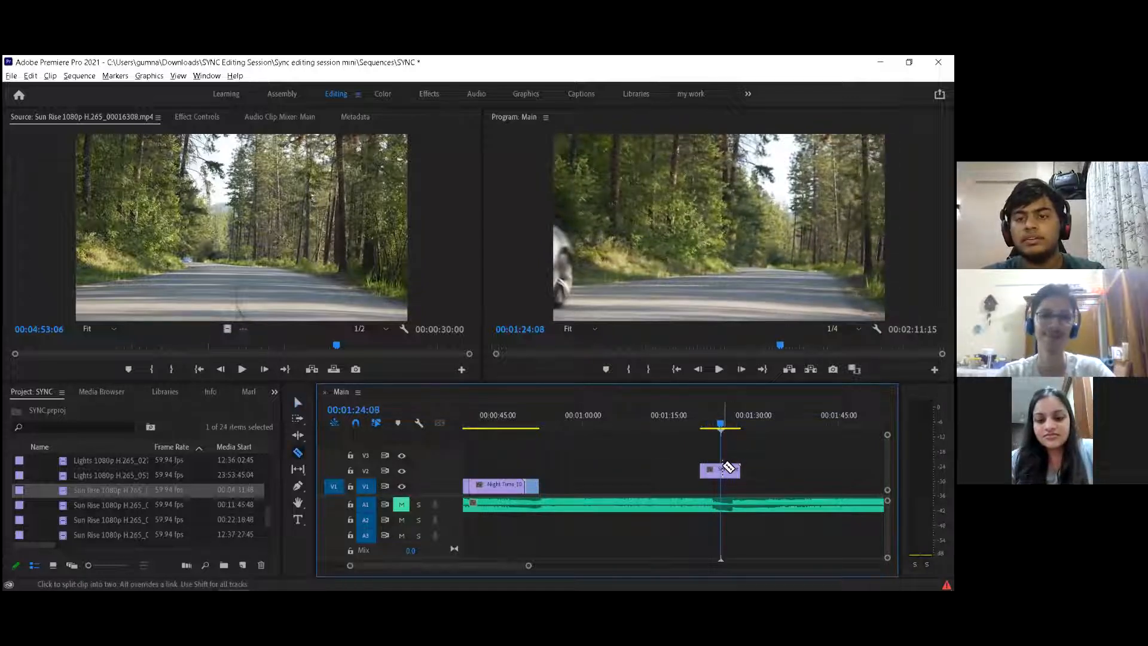
click(723, 470)
key(v)
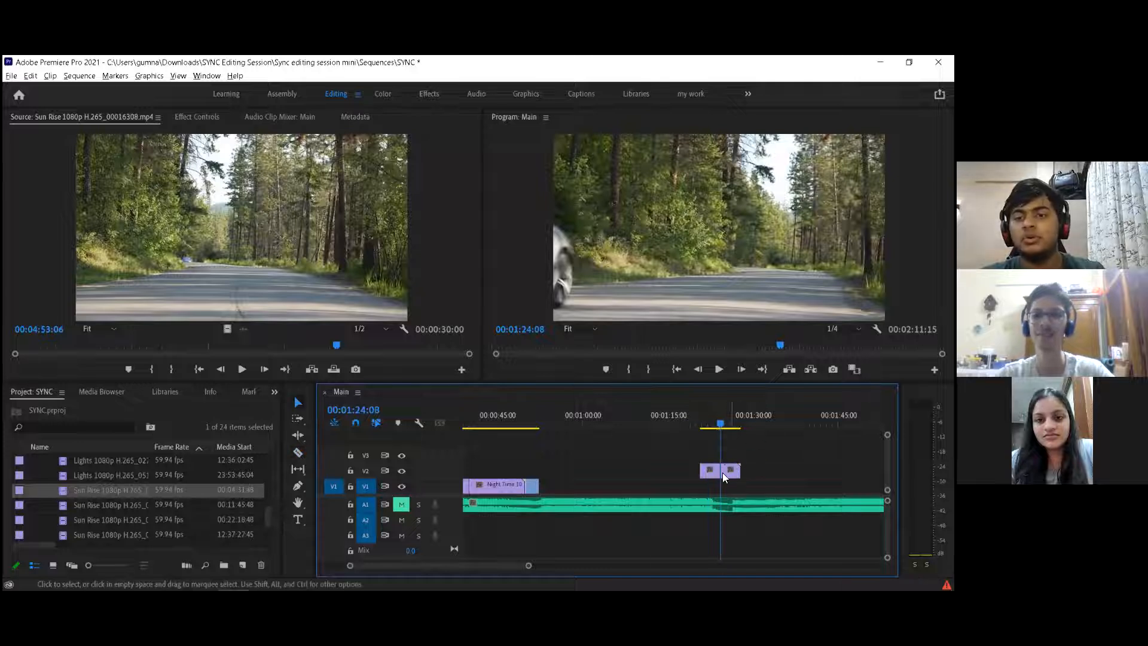
key(space)
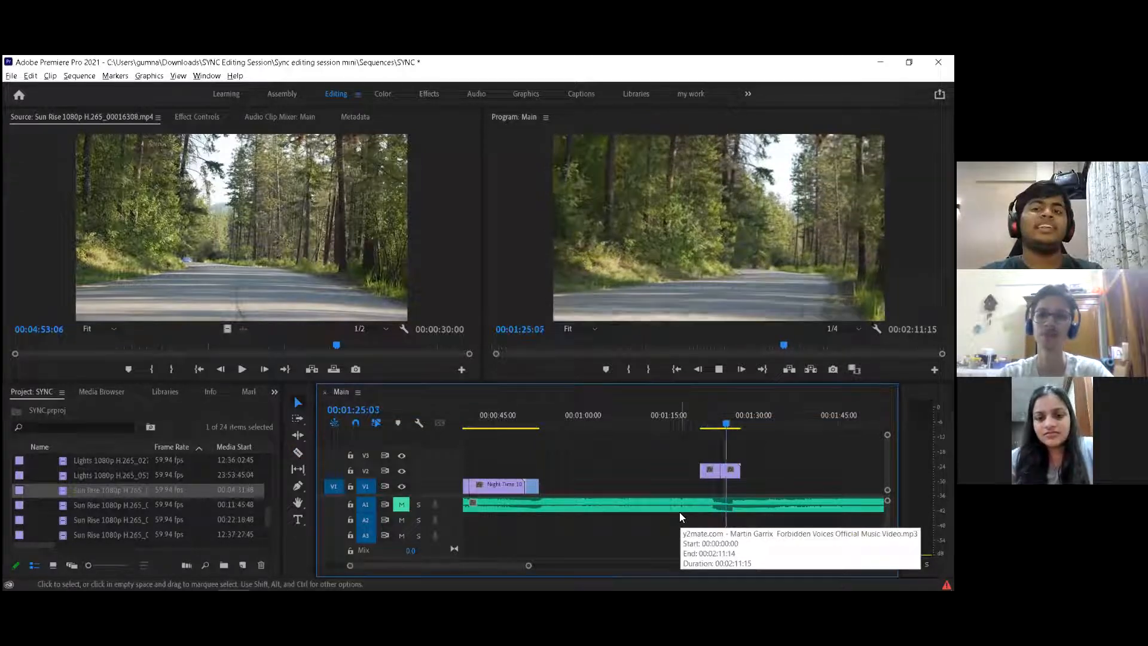
key(space)
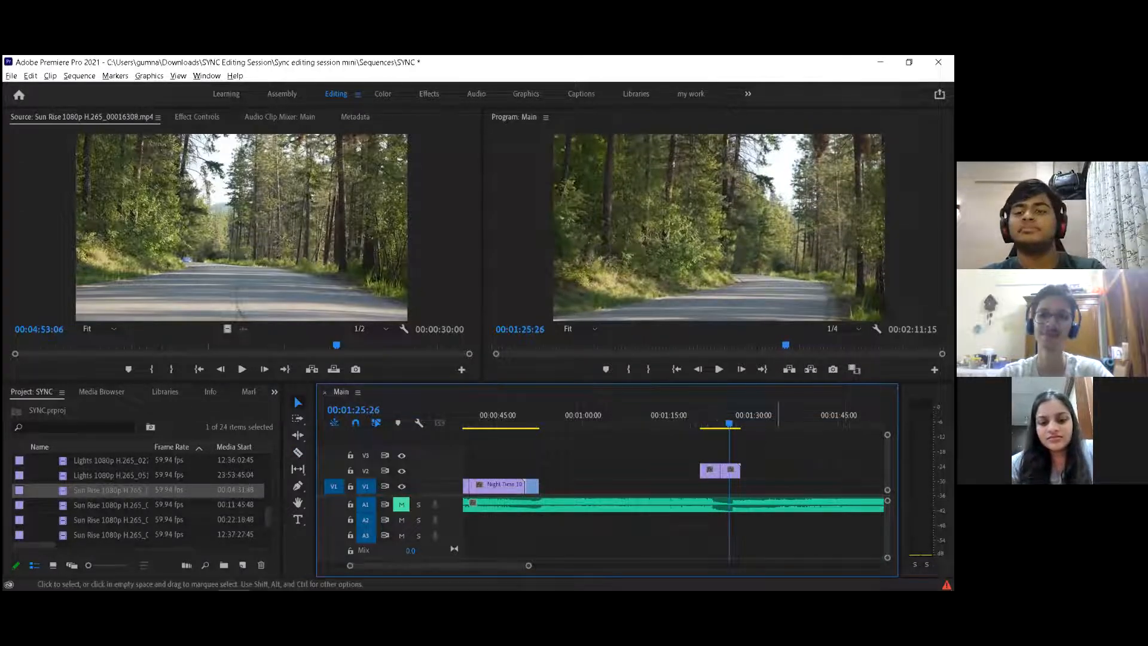
click(728, 470)
key(Delete)
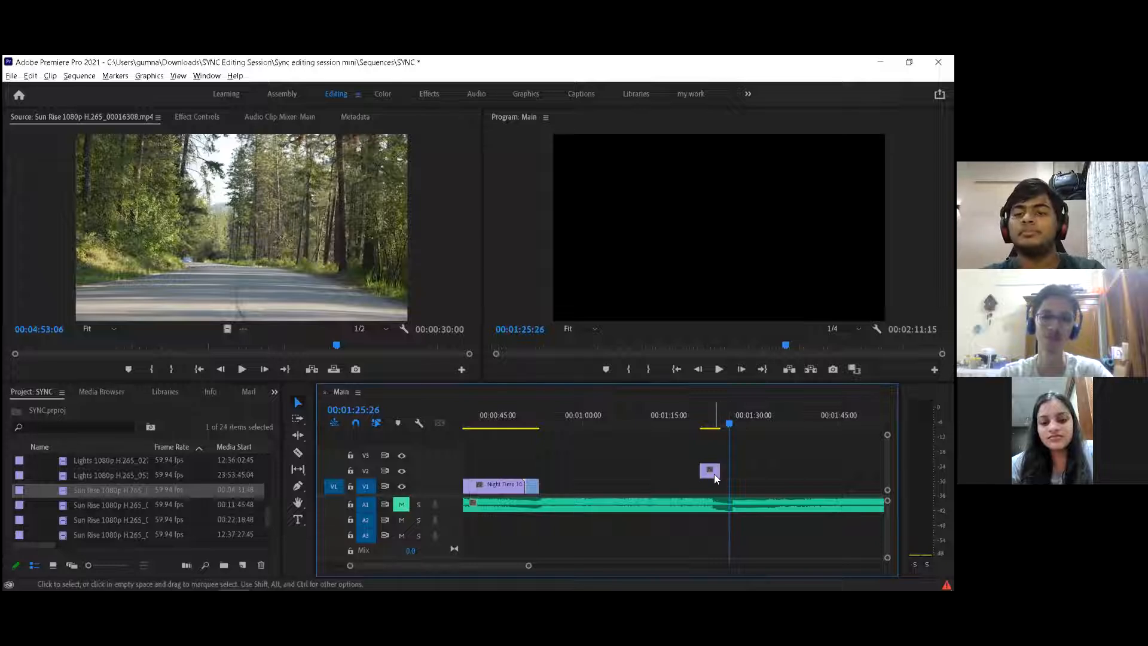
right_click(713, 474)
click(763, 388)
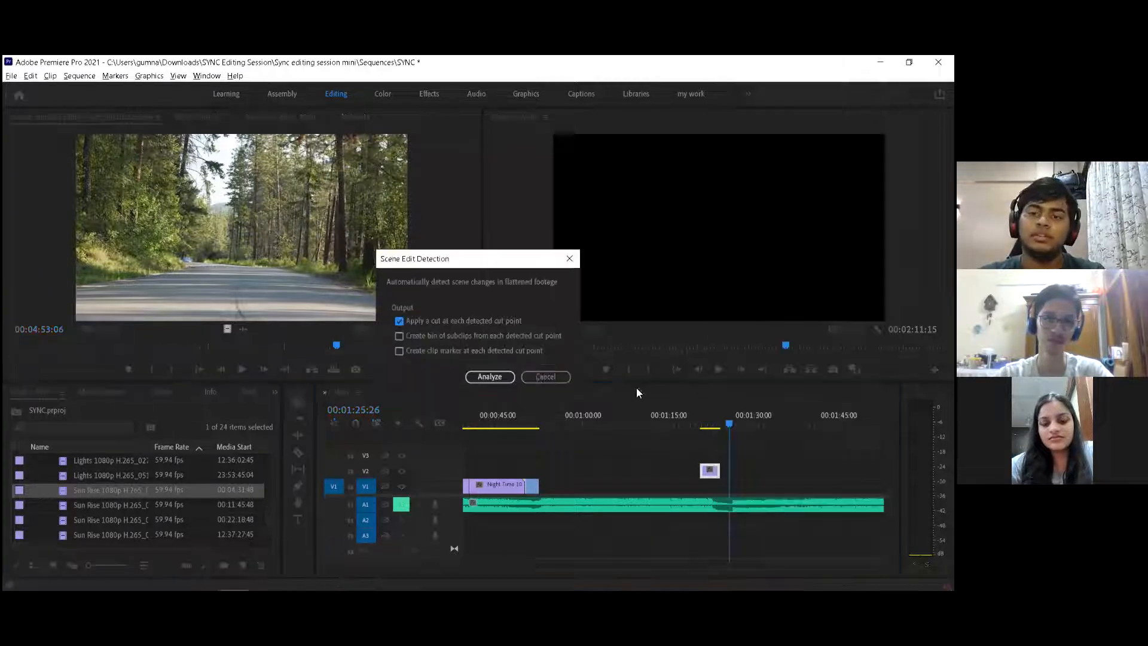
click(553, 377)
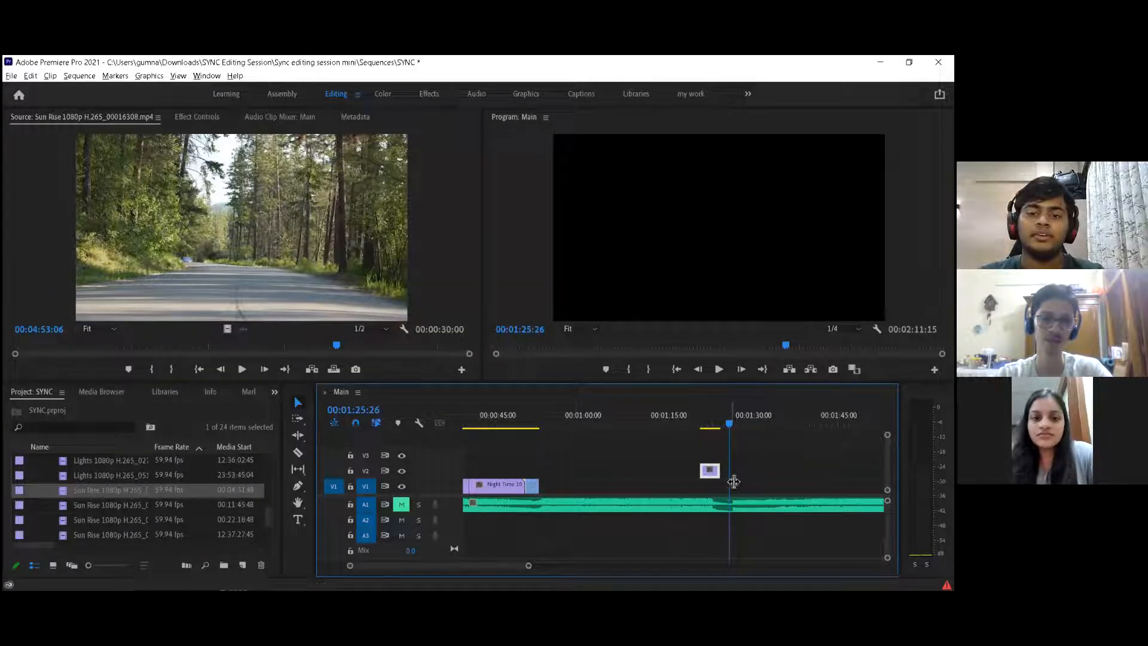
Step: Double the playback speed of the trimmed Sun Rise clip on V2
right_click(710, 471)
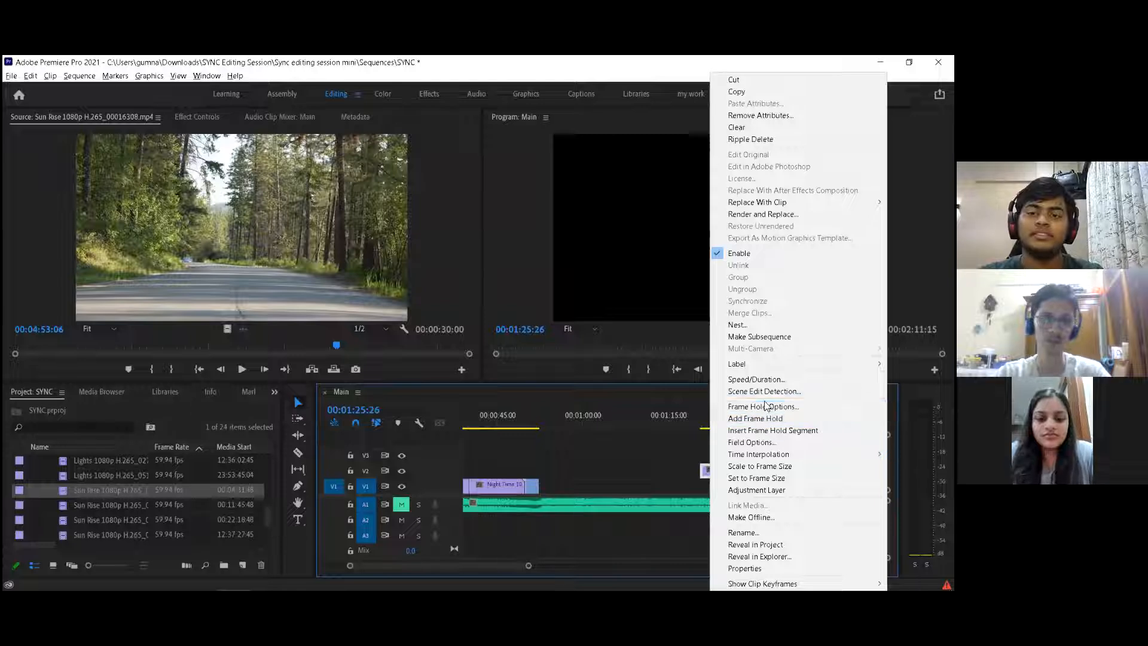
click(756, 379)
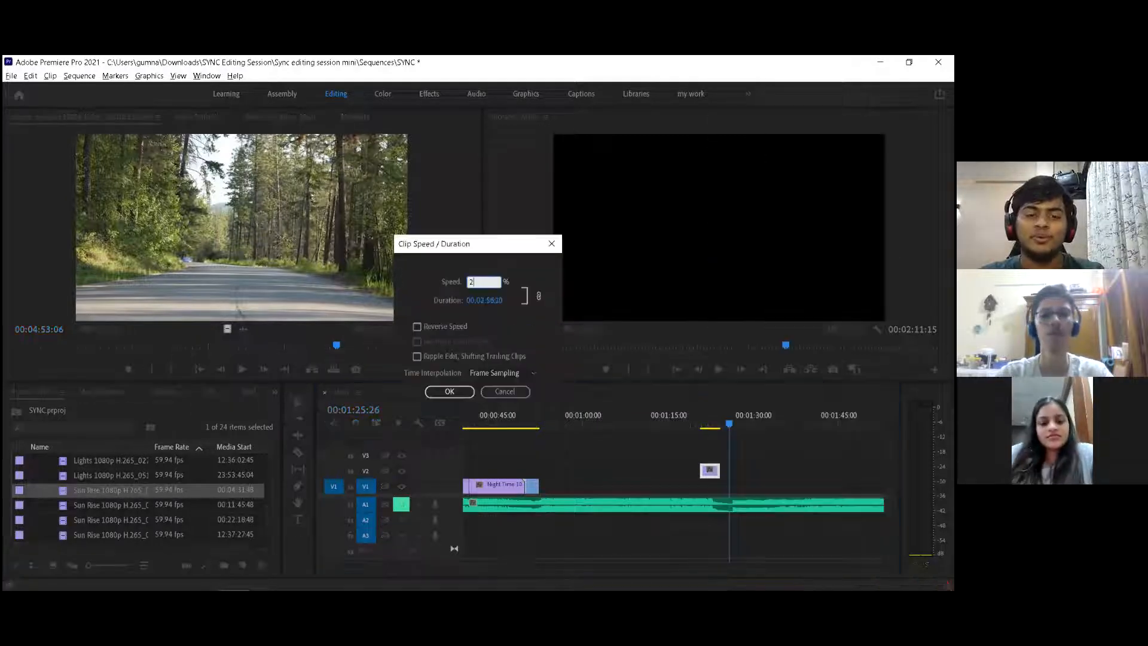
key(Return)
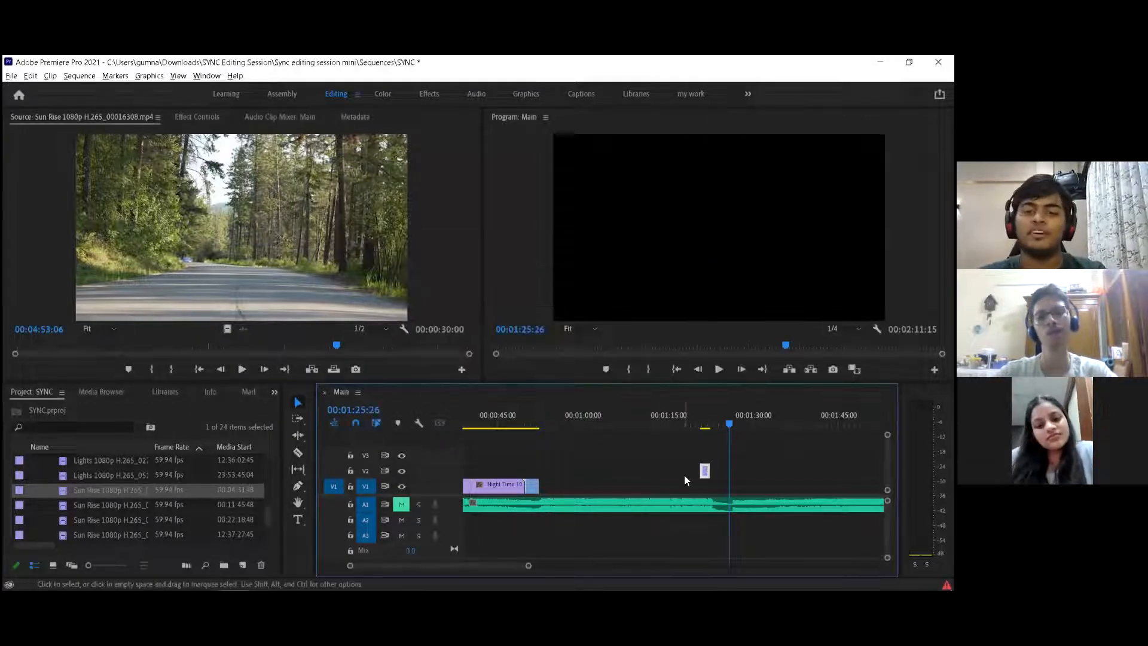
Step: Move the shortened Sun Rise clip to track V1 directly after the last clip, and unmute audio track A1
drag(610, 479, 543, 484)
click(542, 417)
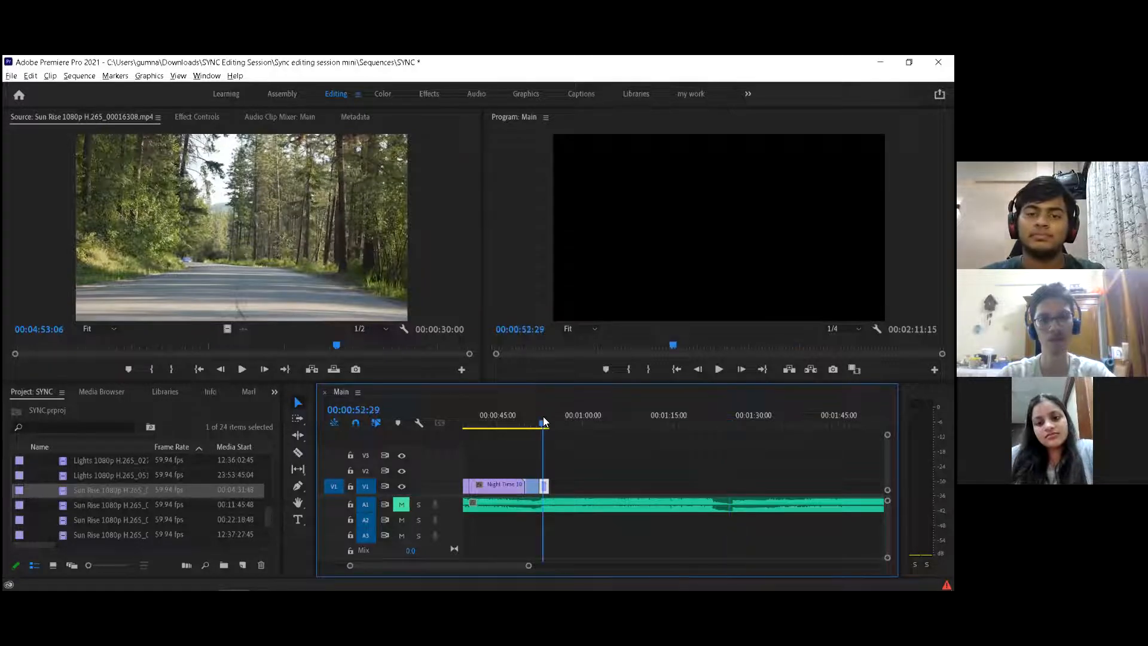
drag(542, 422, 524, 422)
Step: Play the Main sequence full screen from its beginning
scroll(628, 498, up, 5)
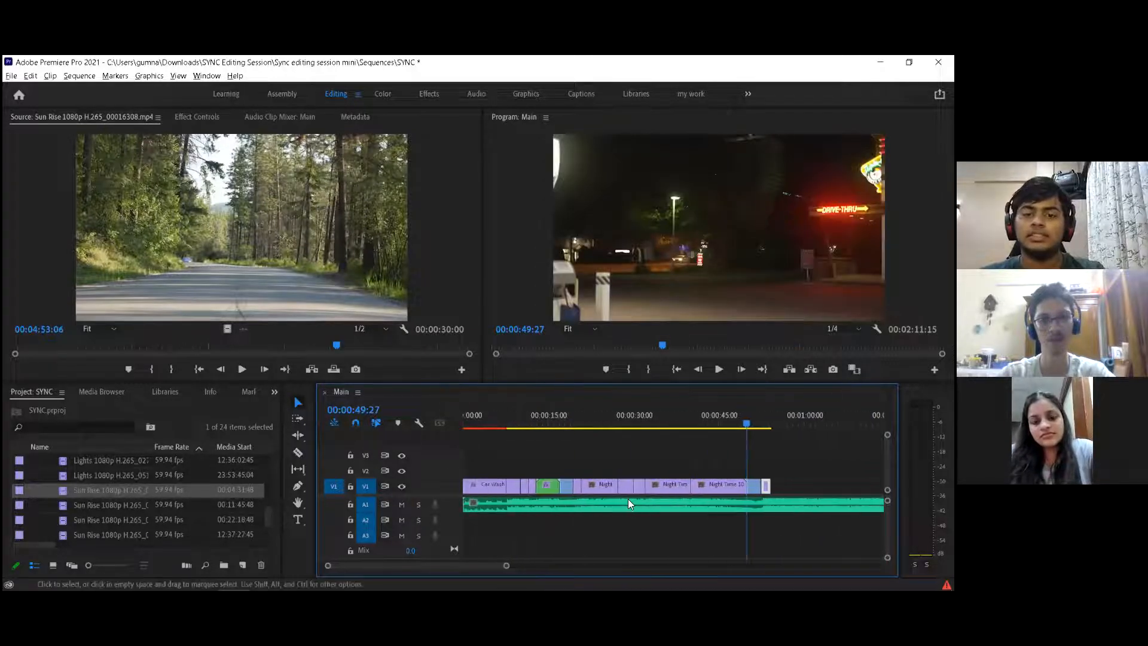
key(minus)
key(Home)
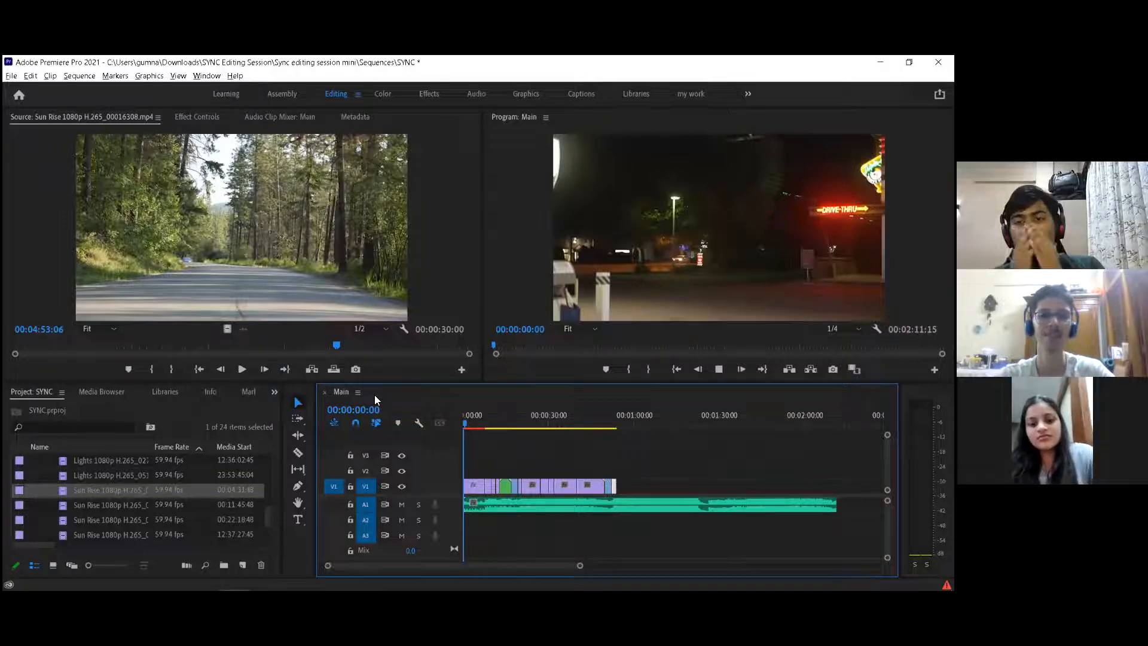
key(space)
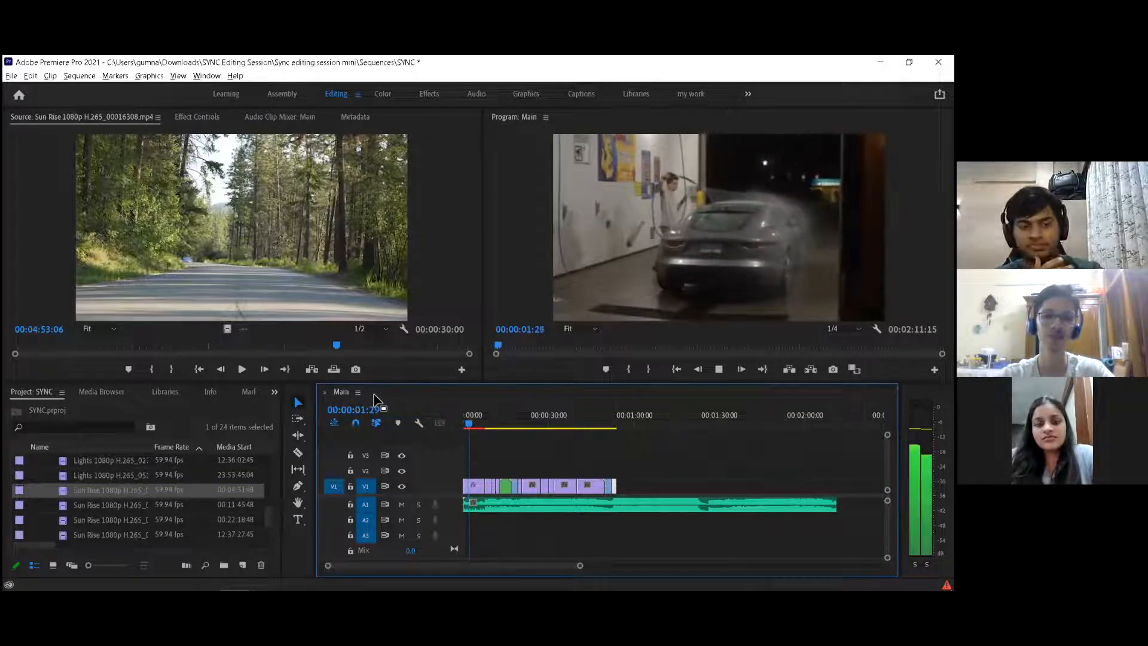
key(ctrl+grave)
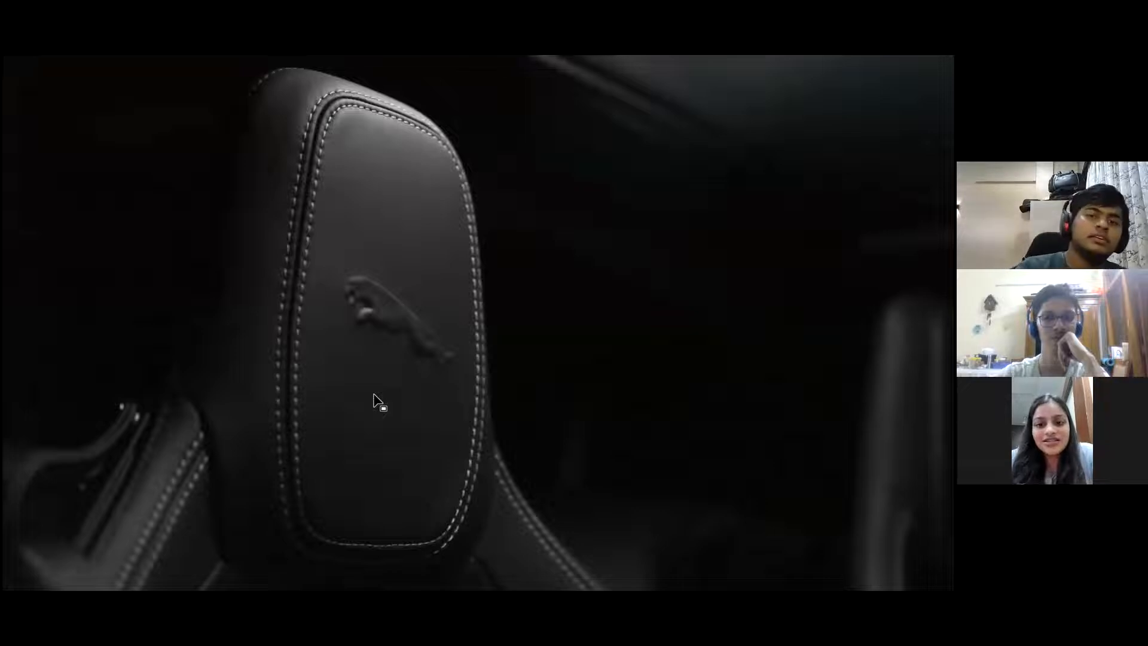
key(Escape)
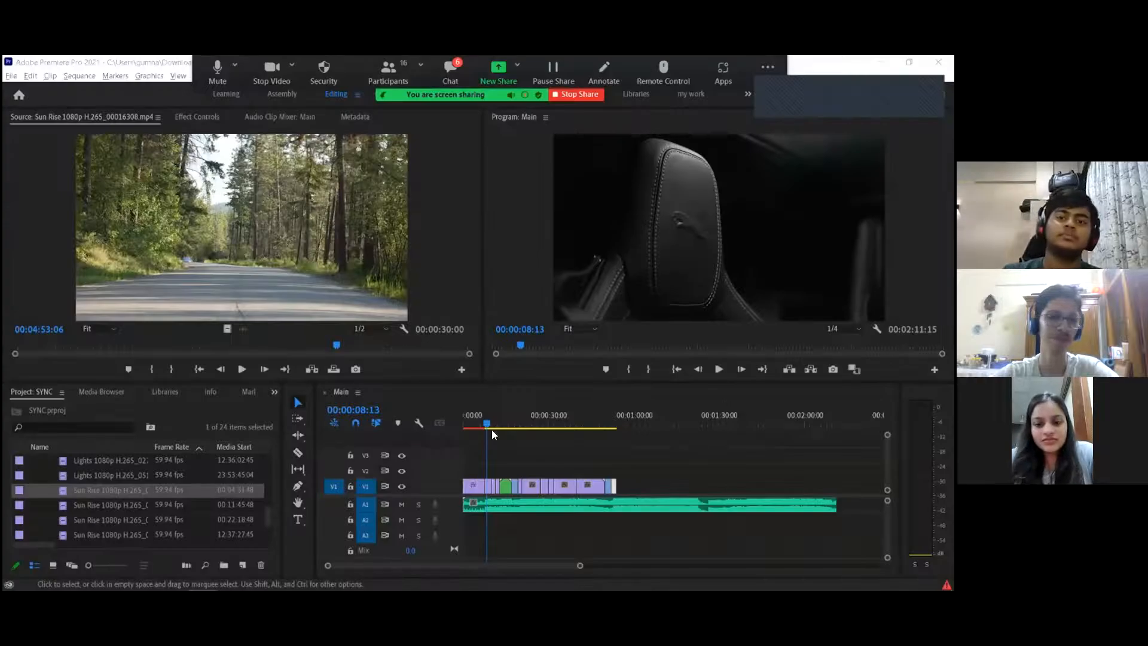
Step: Check the sequence's opening car wash shot in the full-screen preview and return to the editing layout
click(498, 423)
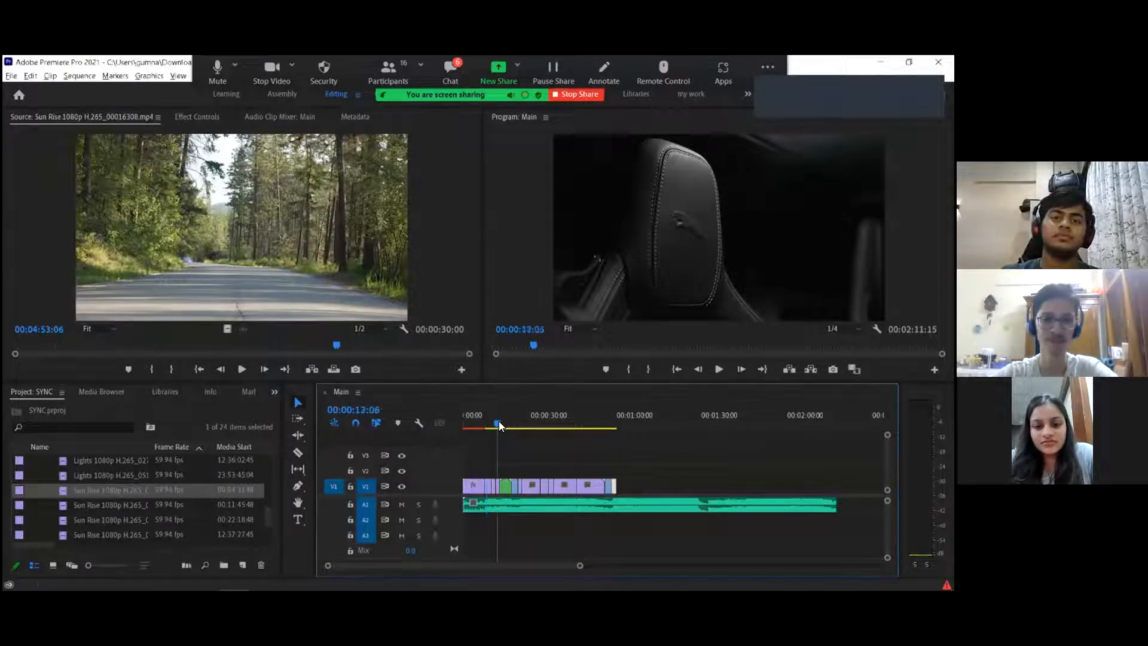
key(ctrl+grave)
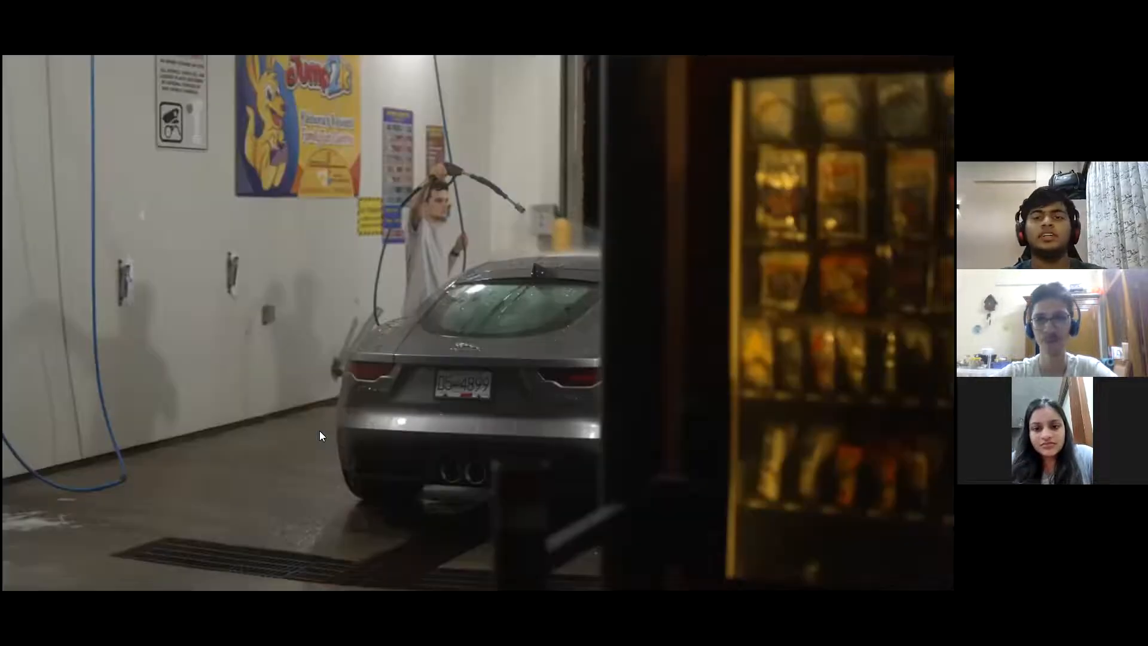
key(ctrl+grave)
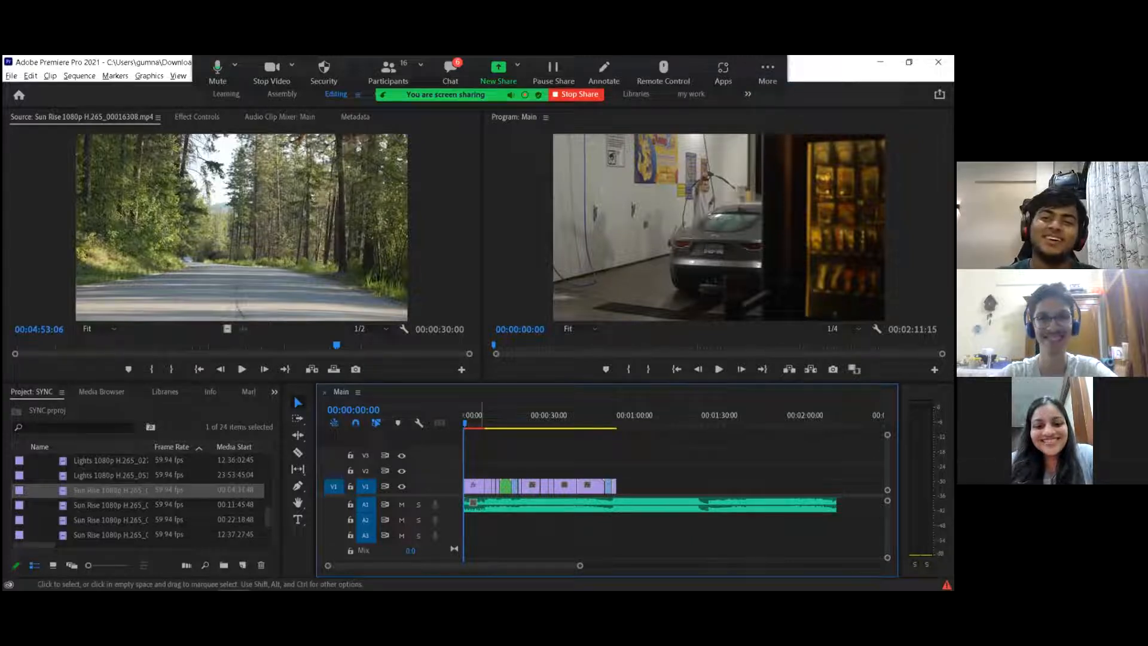
mouse_move(478, 588)
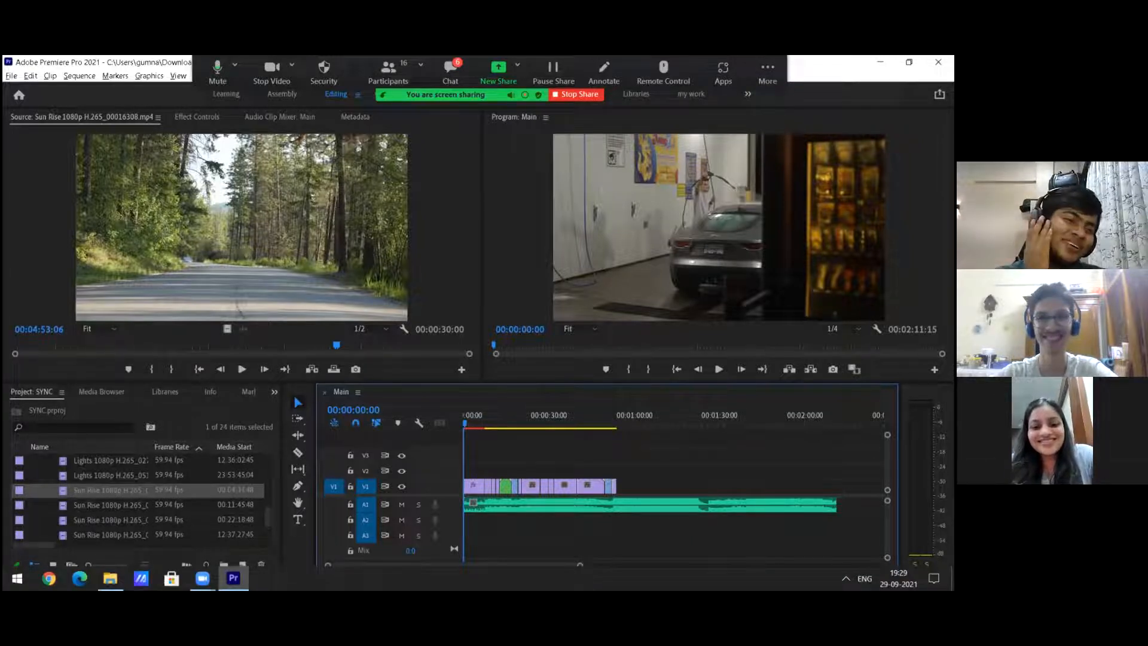
key(ctrl+grave)
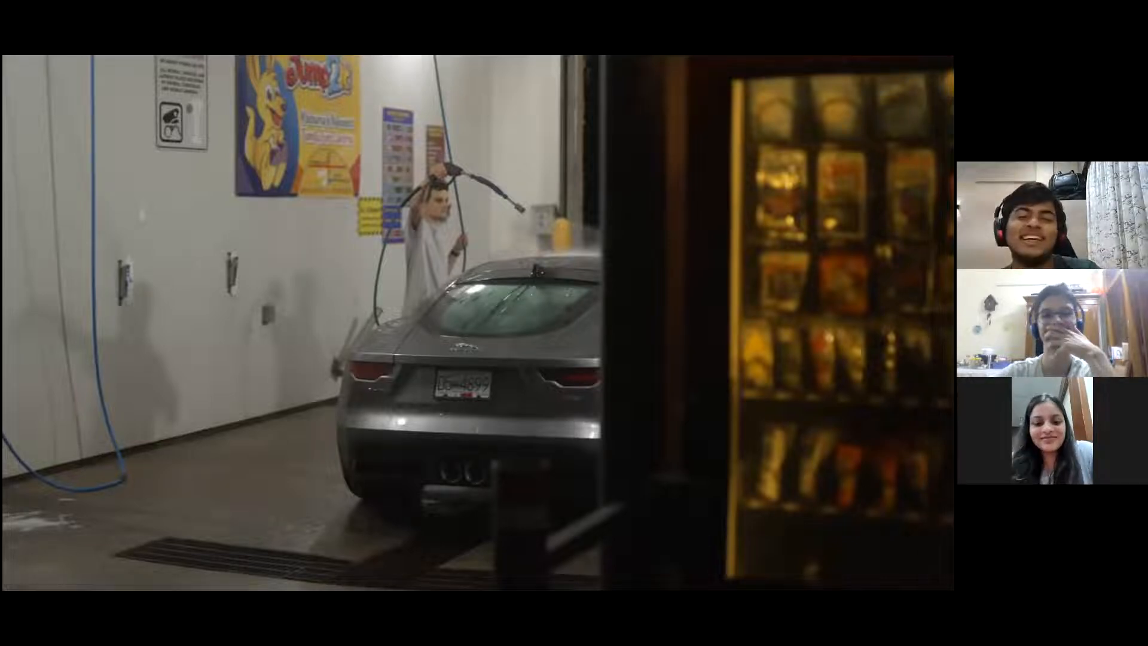
key(ctrl+grave)
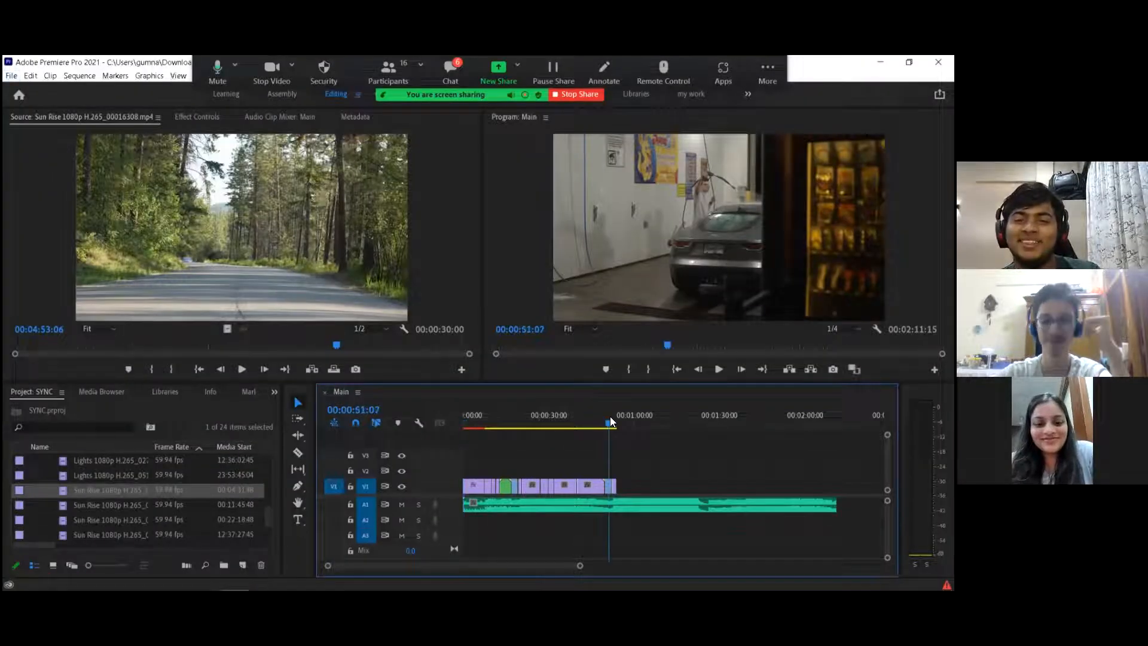
Step: Play the end of the edit from about 00:00:51:07 through the Sun Rise clip on V1
key(=)
key(=)
key(=)
key(space)
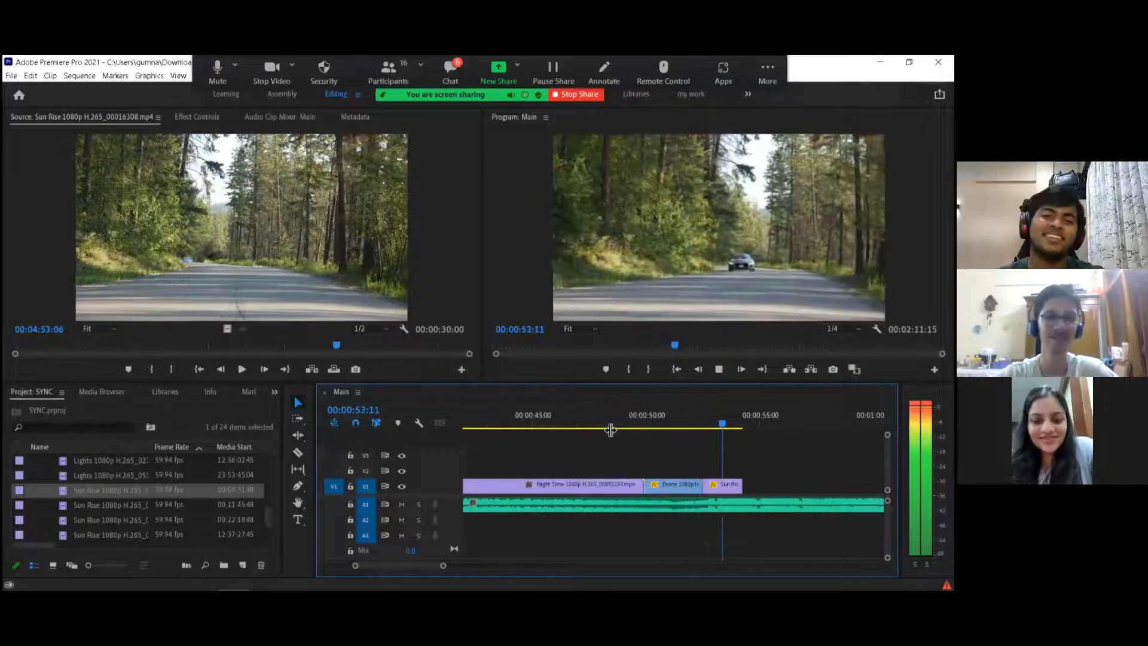
key(space)
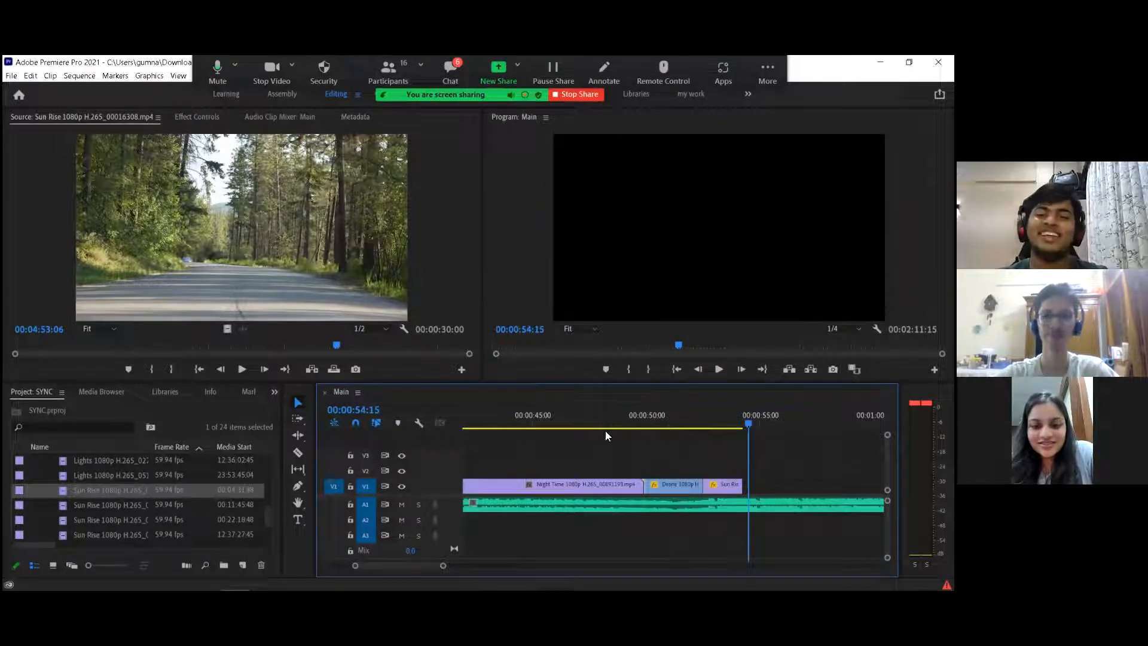
Step: Replay the whole edit full screen from 00:00:00:00 and stop at the close-up of the car's wheel
key(minus)
key(minus)
key(minus)
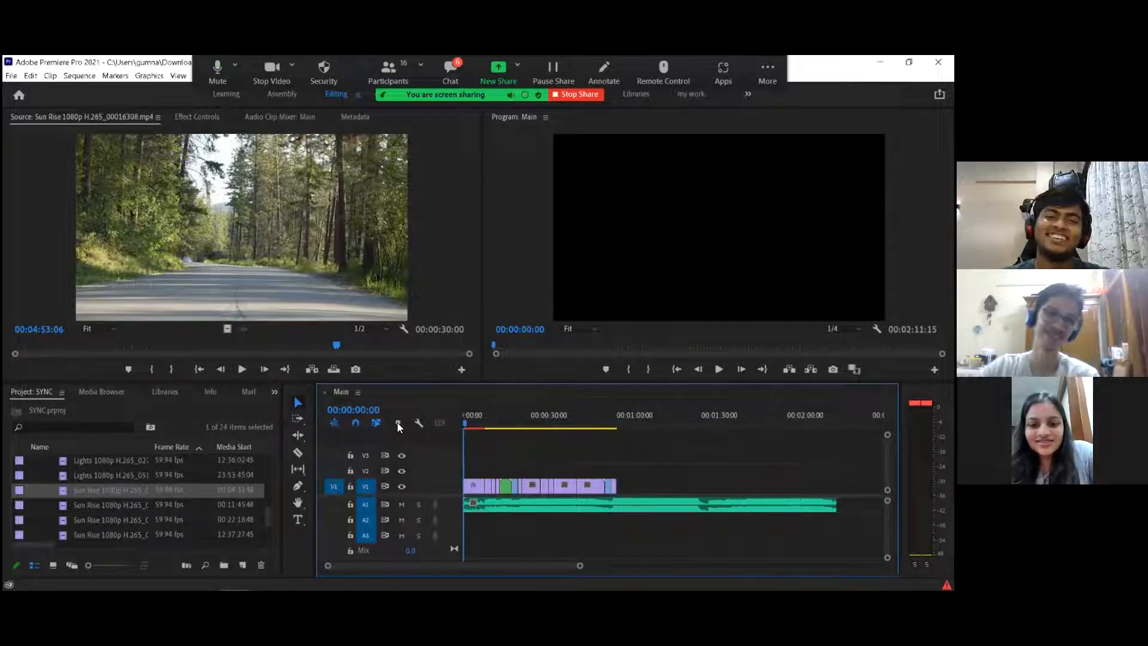
key(space)
key(ctrl+grave)
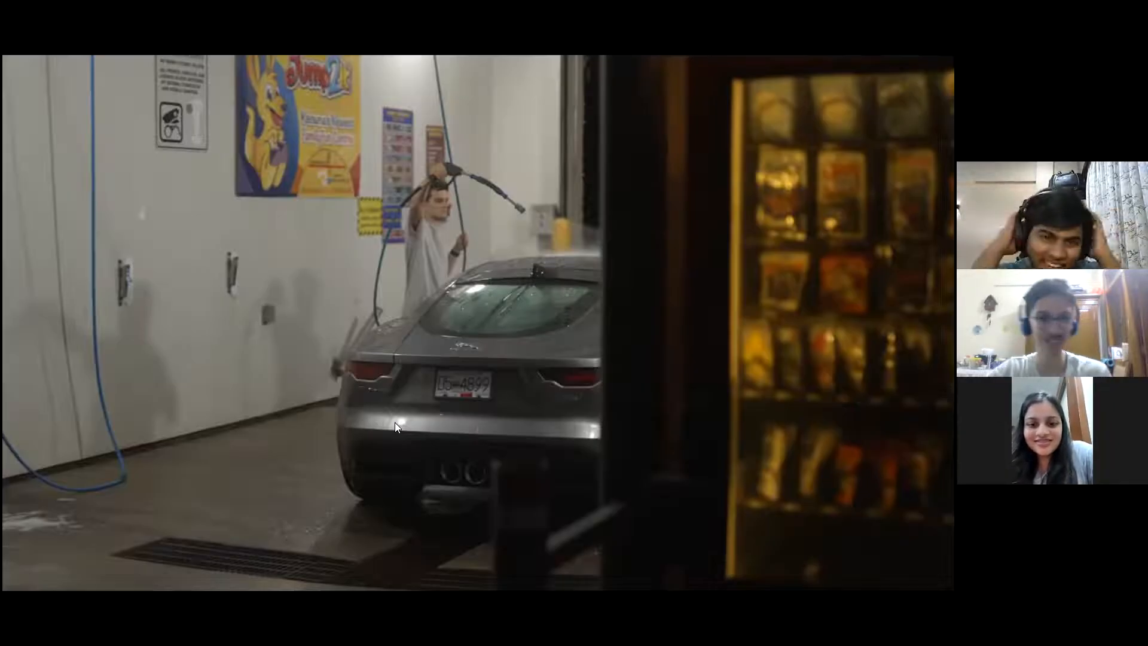
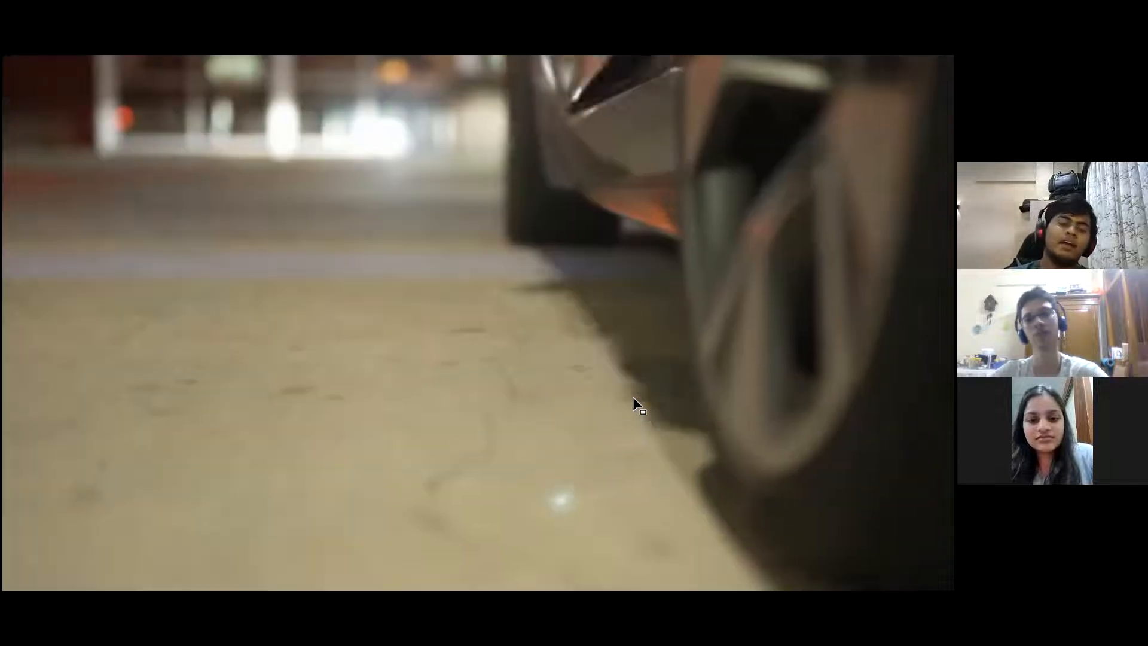
key(Escape)
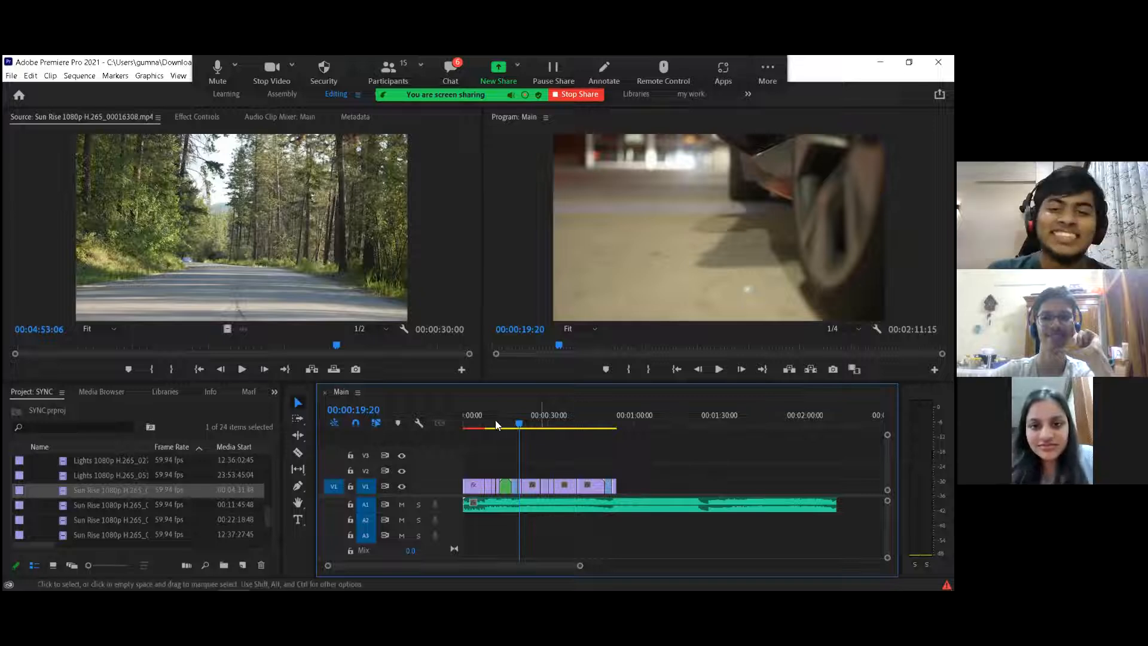
Step: Move the playhead back to the headlights shot and play full screen up to the Chevron gas station shot
drag(517, 423, 499, 422)
key(ctrl+grave)
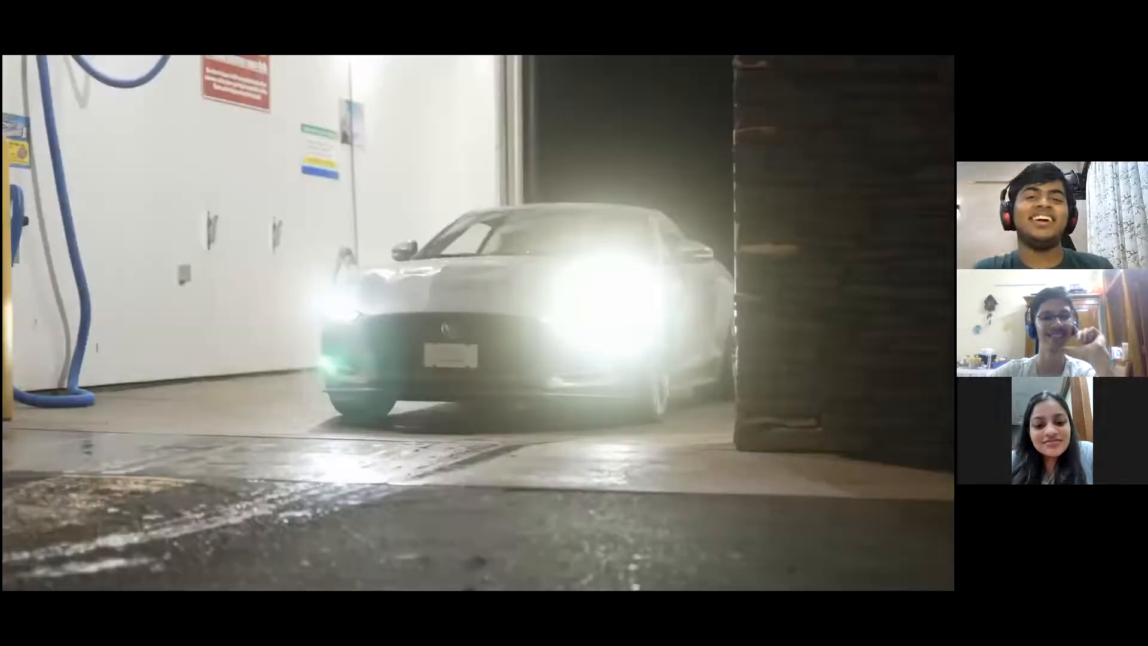
key(space)
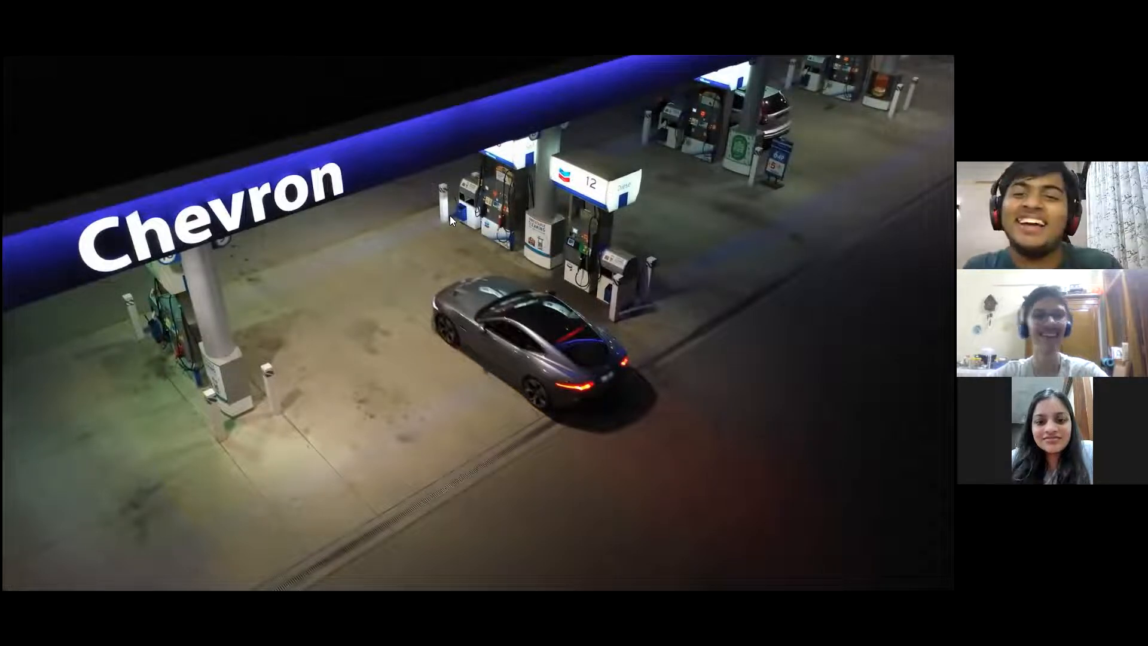
key(Escape)
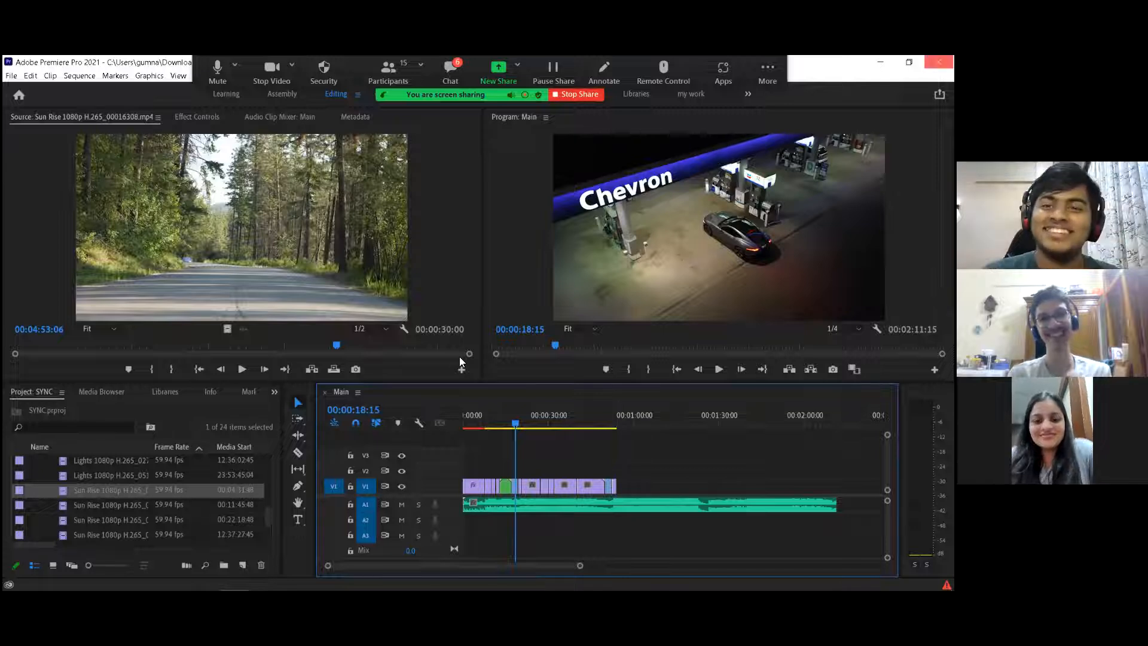
Step: Play the end of the edit from 00:00:51:00 through the Sun Rise shot and save the project
drag(590, 412, 610, 411)
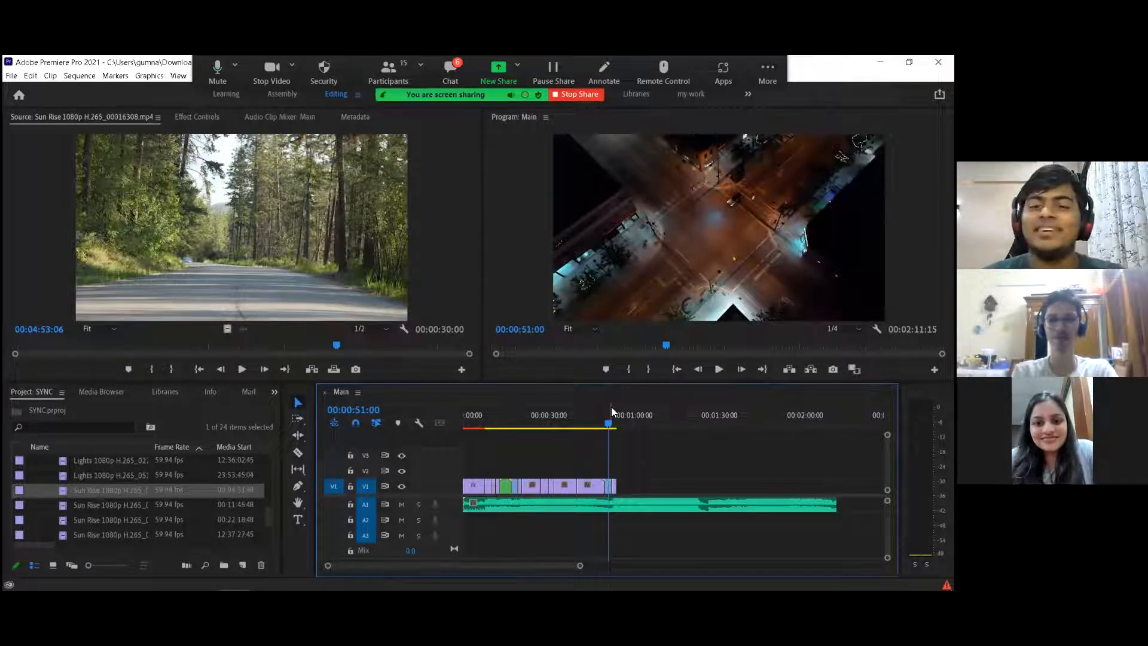
key(equal)
key(space)
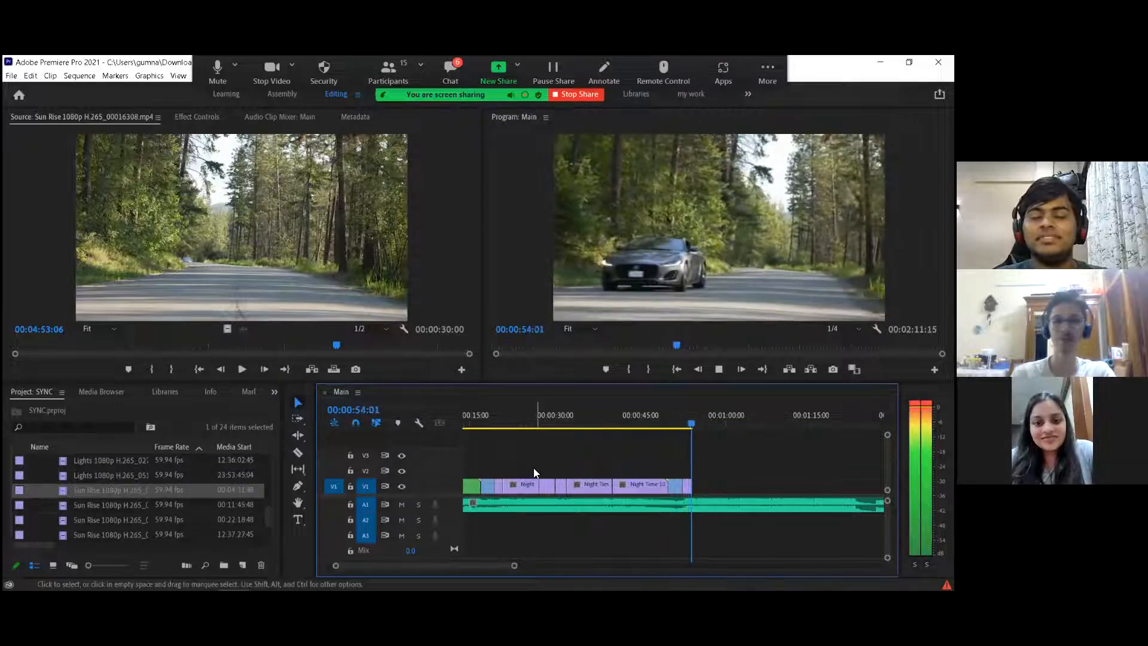
key(ctrl+s)
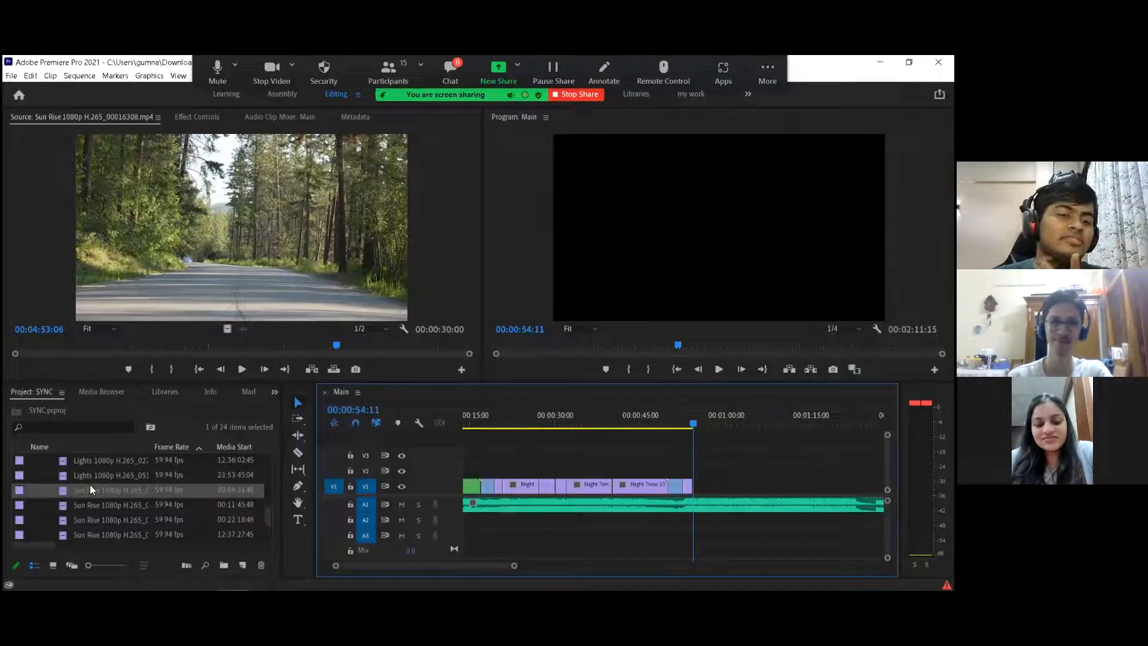
scroll(89, 489, up, 5)
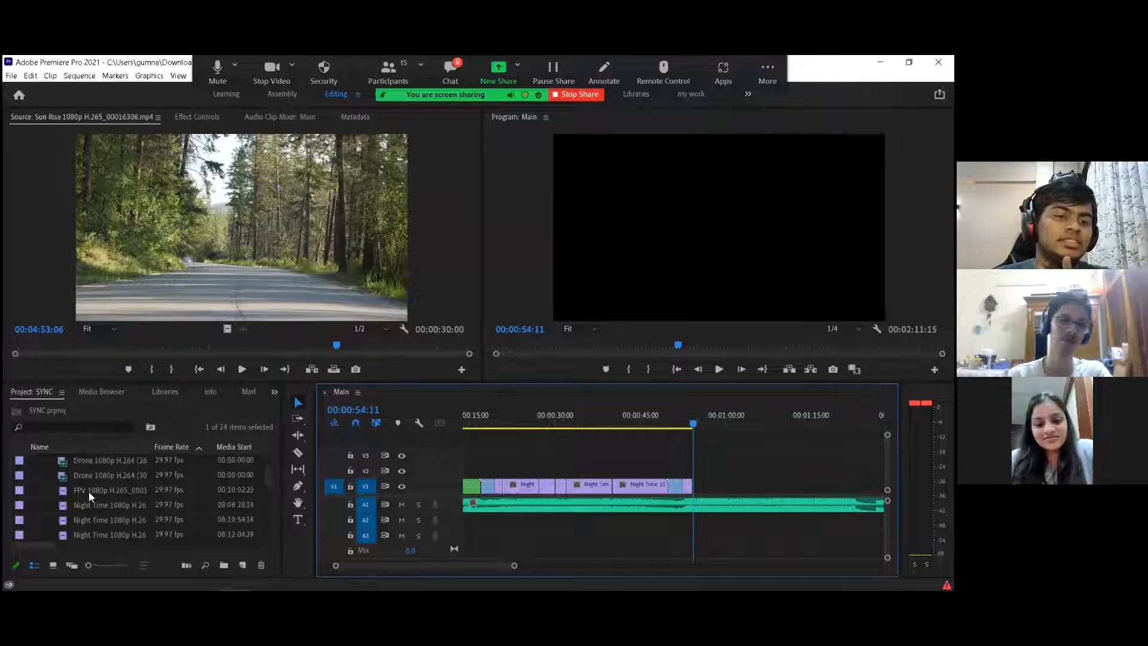
scroll(92, 486, down, 5)
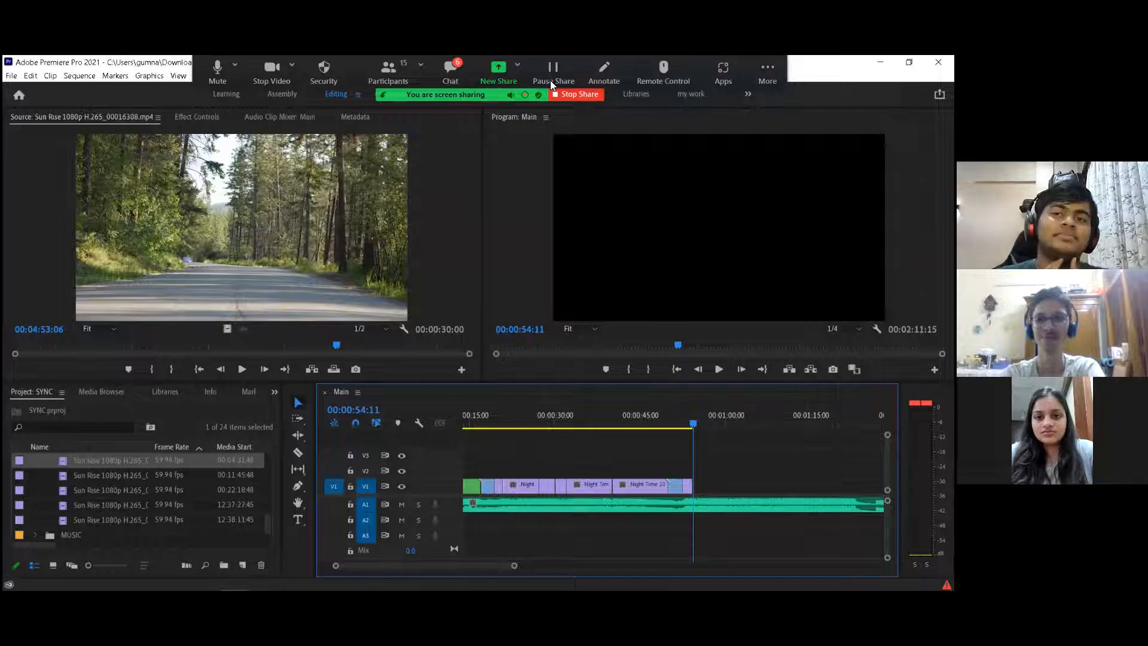
key(alt+Tab)
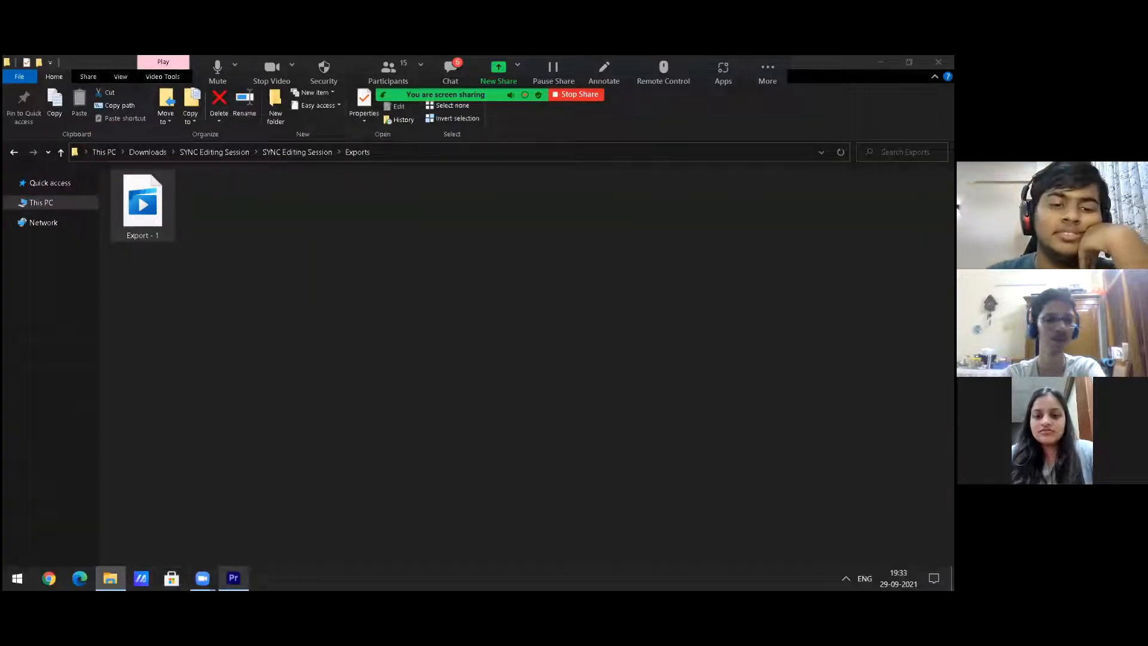
click(233, 578)
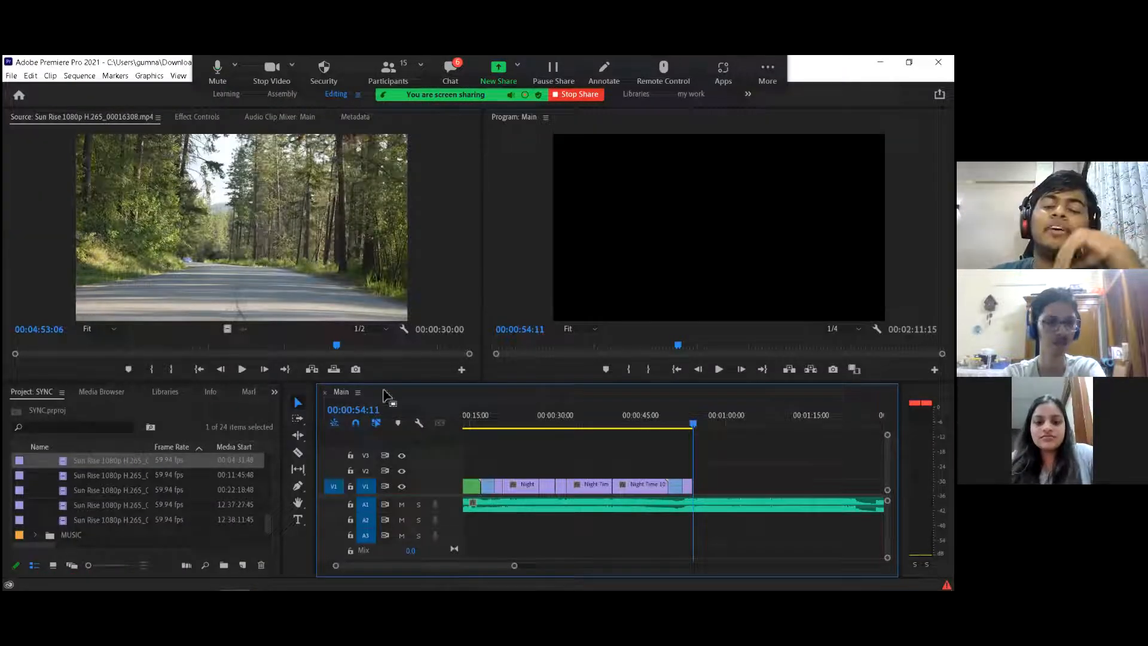
Step: Preview the Sun Rise and Drone clips from the Footage bin in the source monitor to choose the next shot
double_click(160, 519)
double_click(171, 499)
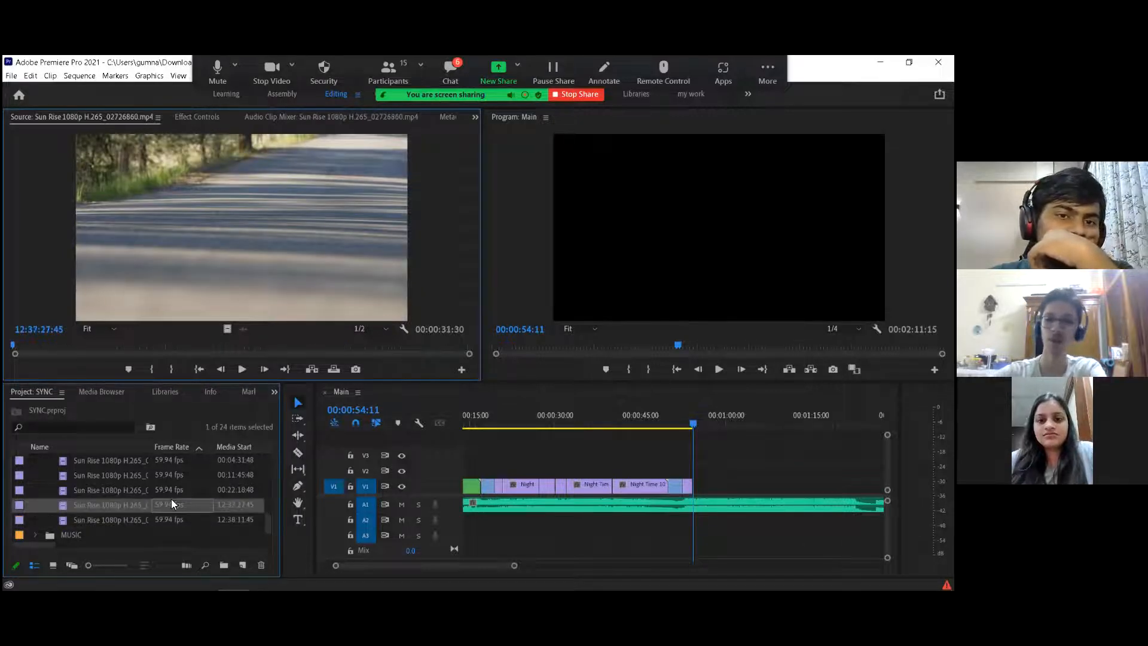
double_click(170, 491)
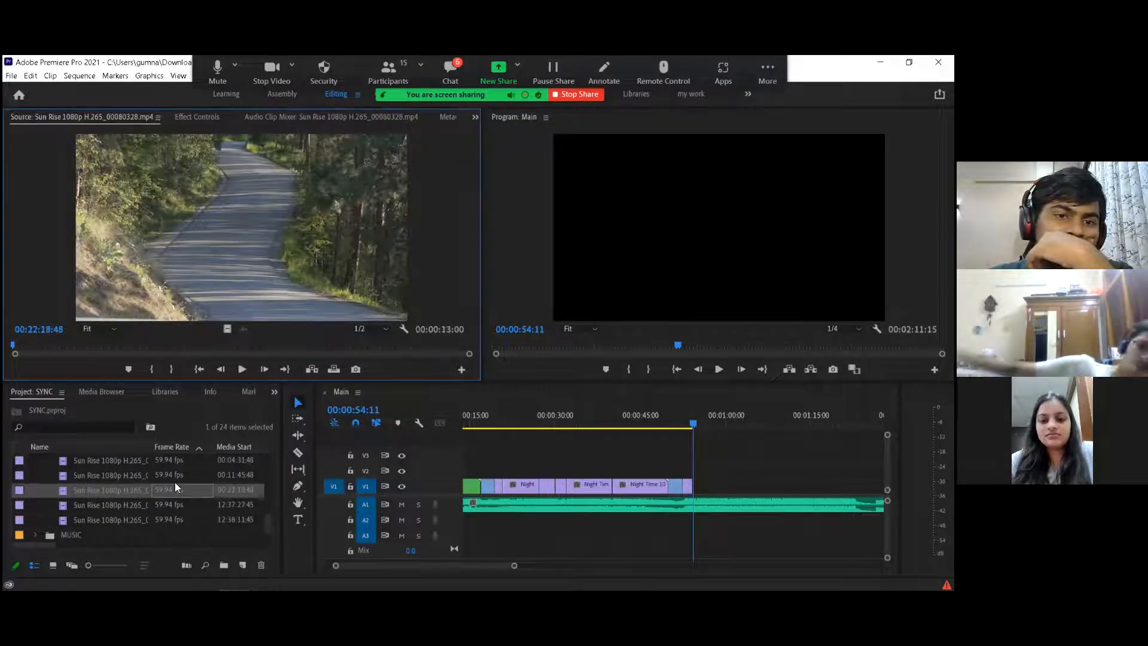
double_click(177, 471)
scroll(176, 477, up, 3)
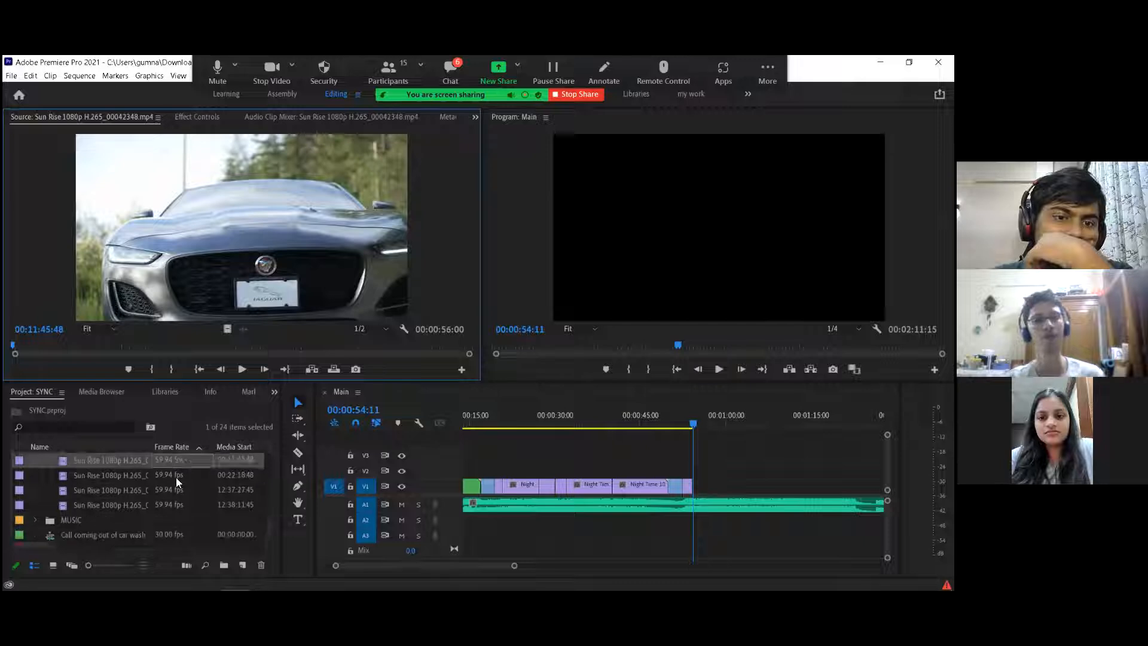
double_click(168, 504)
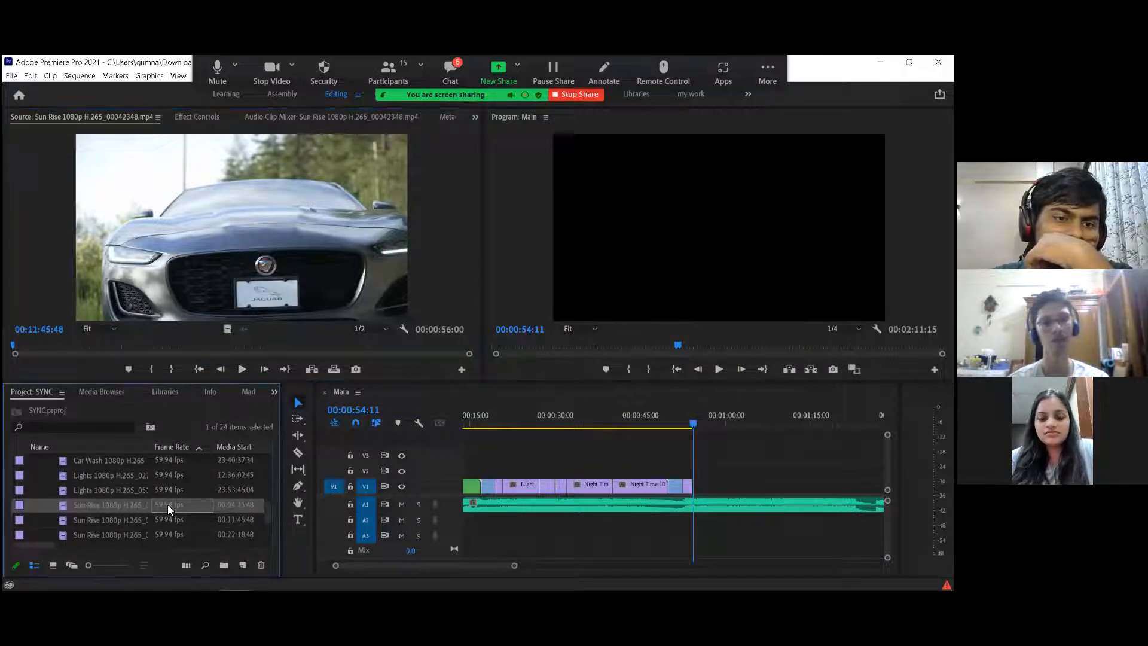
scroll(169, 504, up, 3)
scroll(169, 503, up, 6)
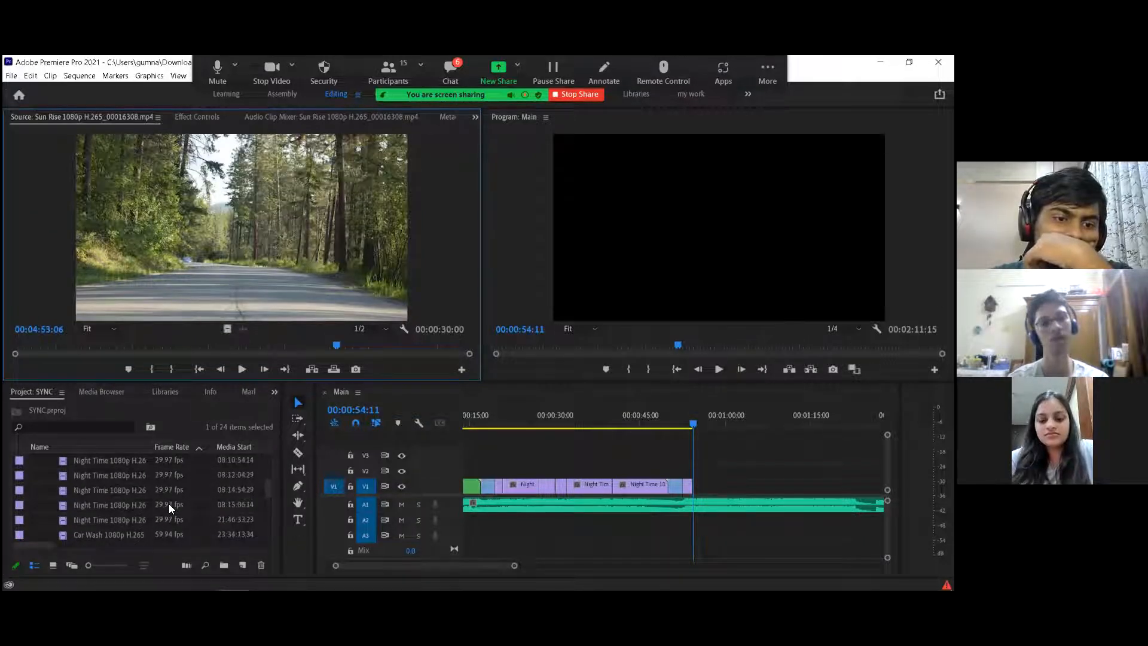
double_click(169, 504)
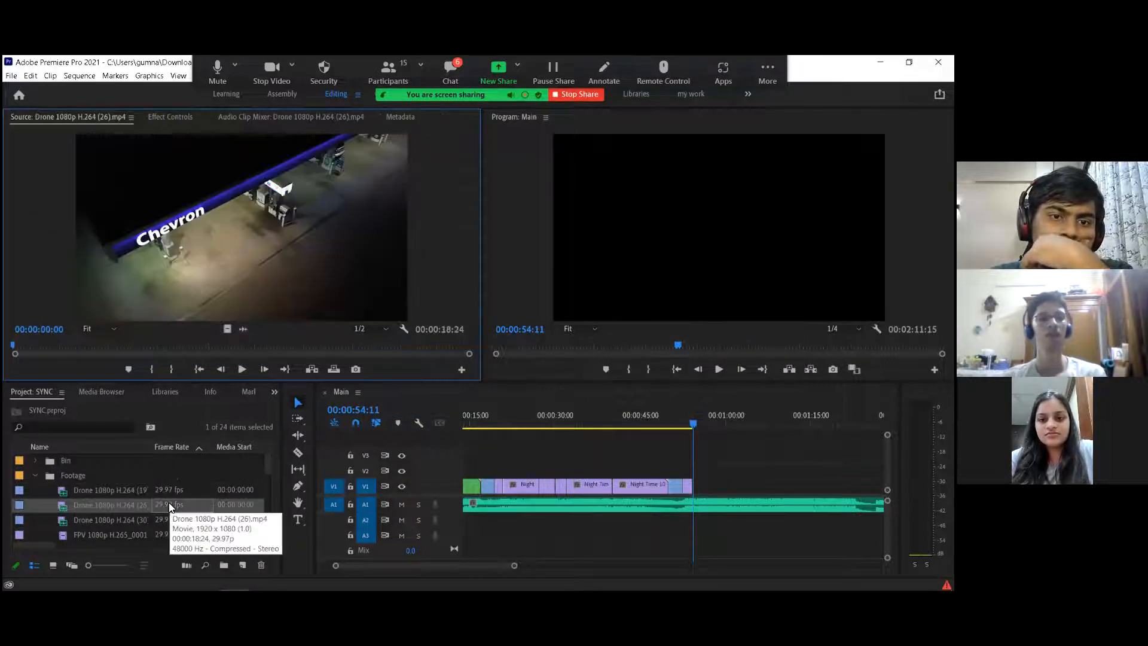
double_click(170, 491)
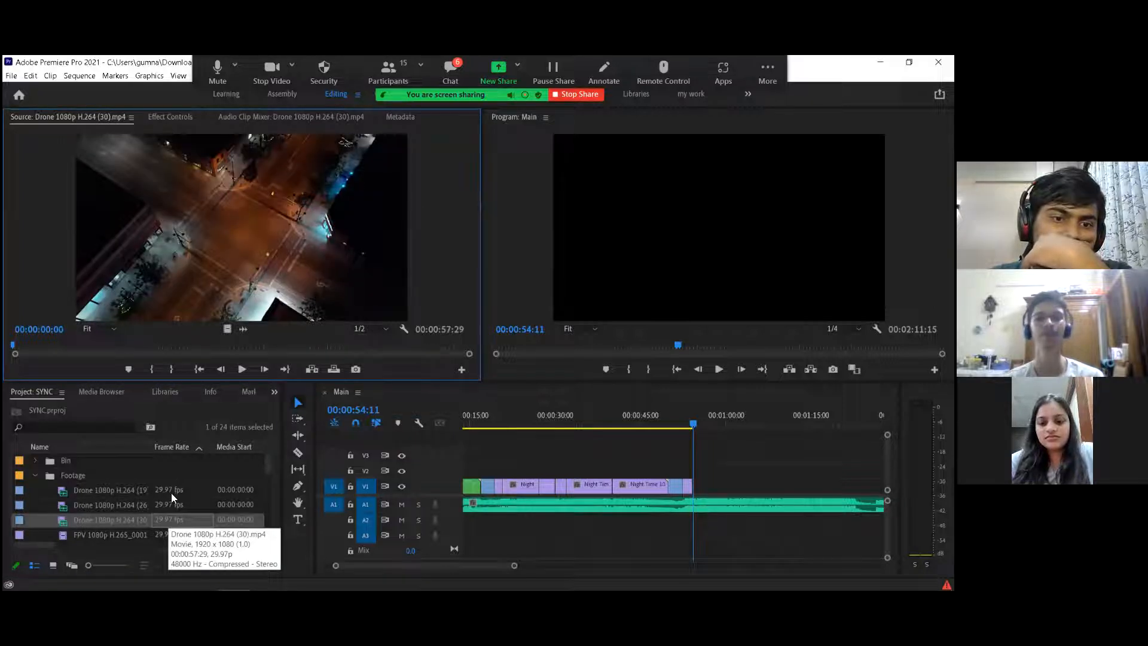
Step: Place Drone 1080p H.264 (19).mp4 on V2 beyond the last clip and play it up to 00:01:15:01
drag(143, 492, 717, 479)
scroll(665, 466, down, 5)
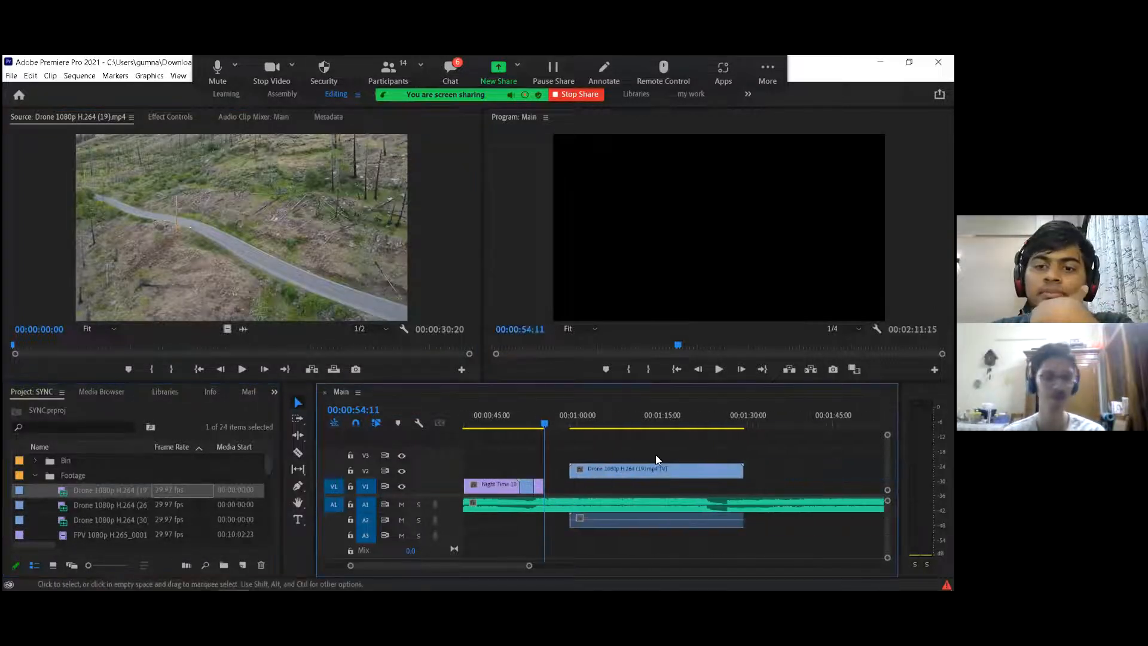
click(574, 412)
drag(583, 412, 630, 410)
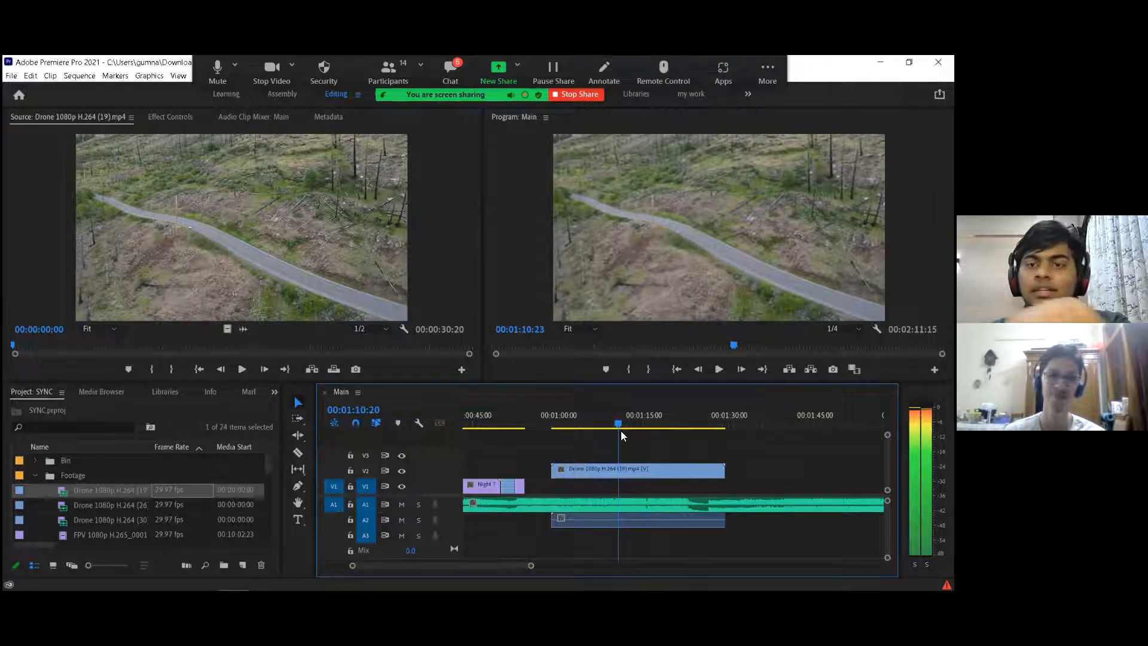
key(space)
Step: Split the drone clip on V2 at 00:01:15:01, delete the part before the cut and play the rest
key(c)
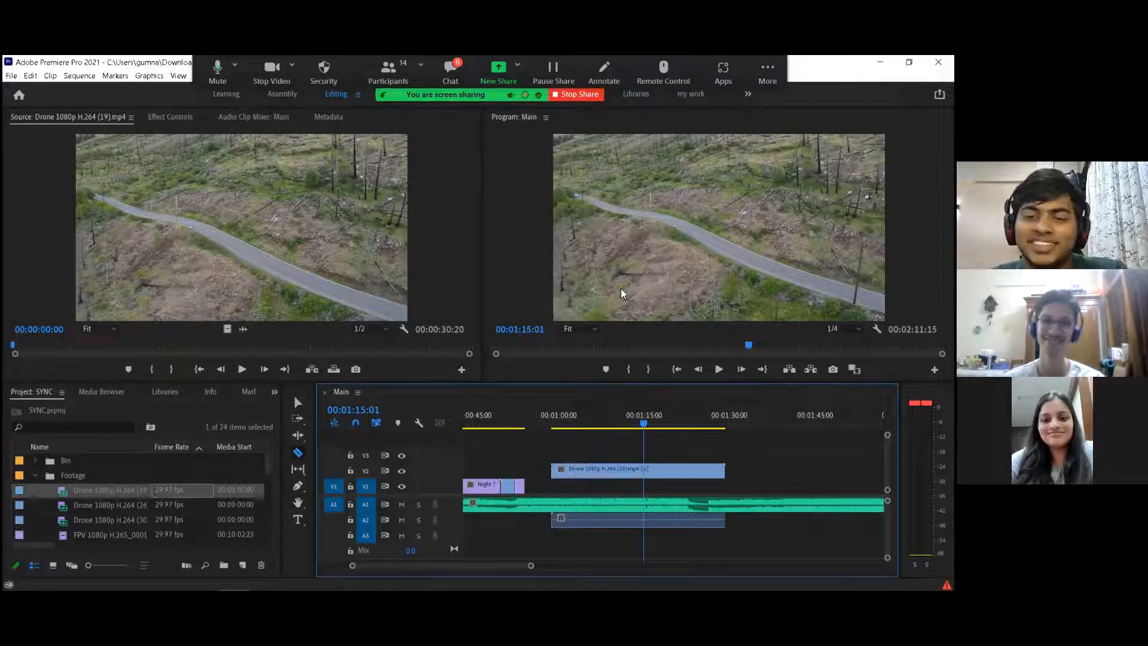
click(642, 471)
key(v)
click(632, 470)
key(Delete)
key(space)
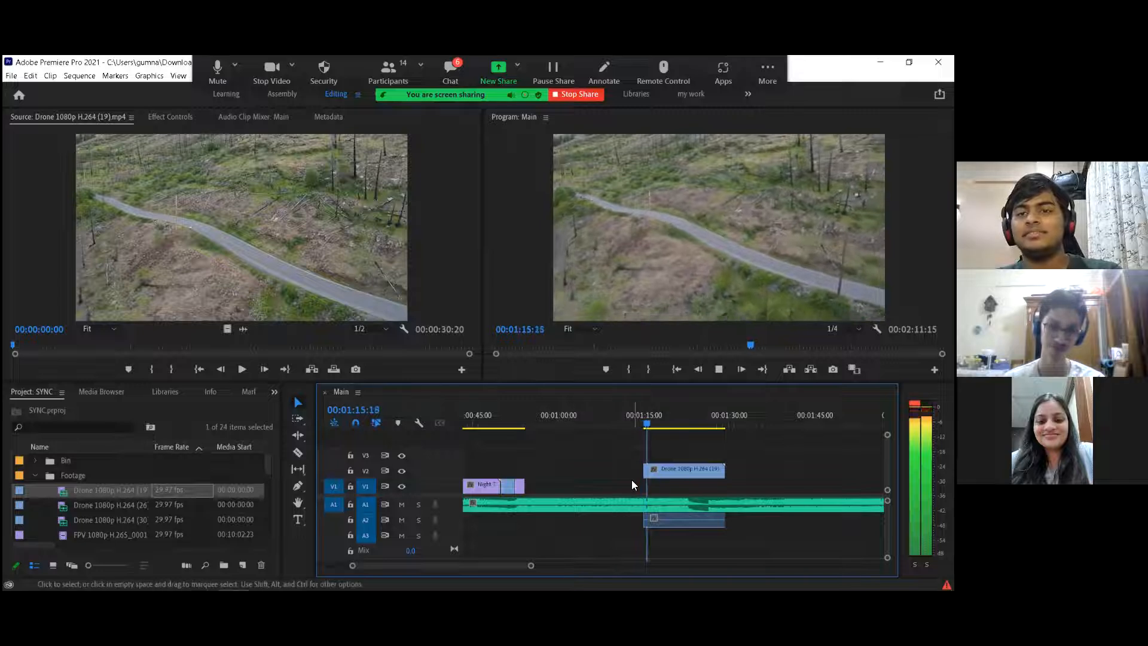
Step: Mute the music track A1, split the drone clip at 00:01:27:20 and delete the part after the cut
key(space)
click(401, 504)
drag(670, 417, 715, 417)
key(c)
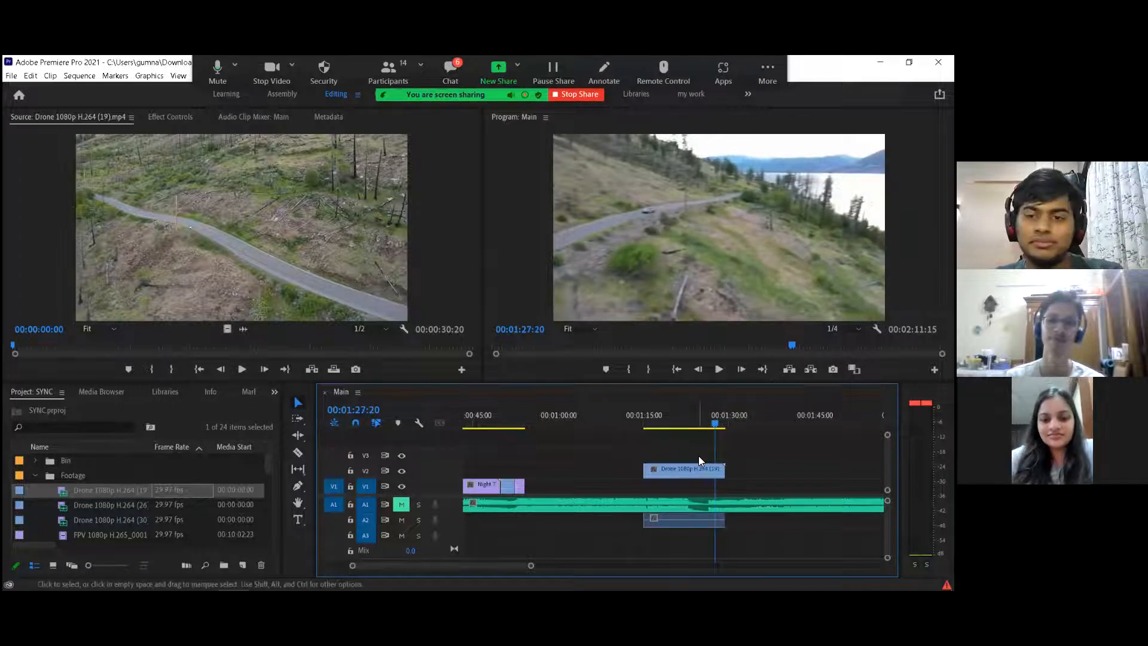
click(720, 470)
key(v)
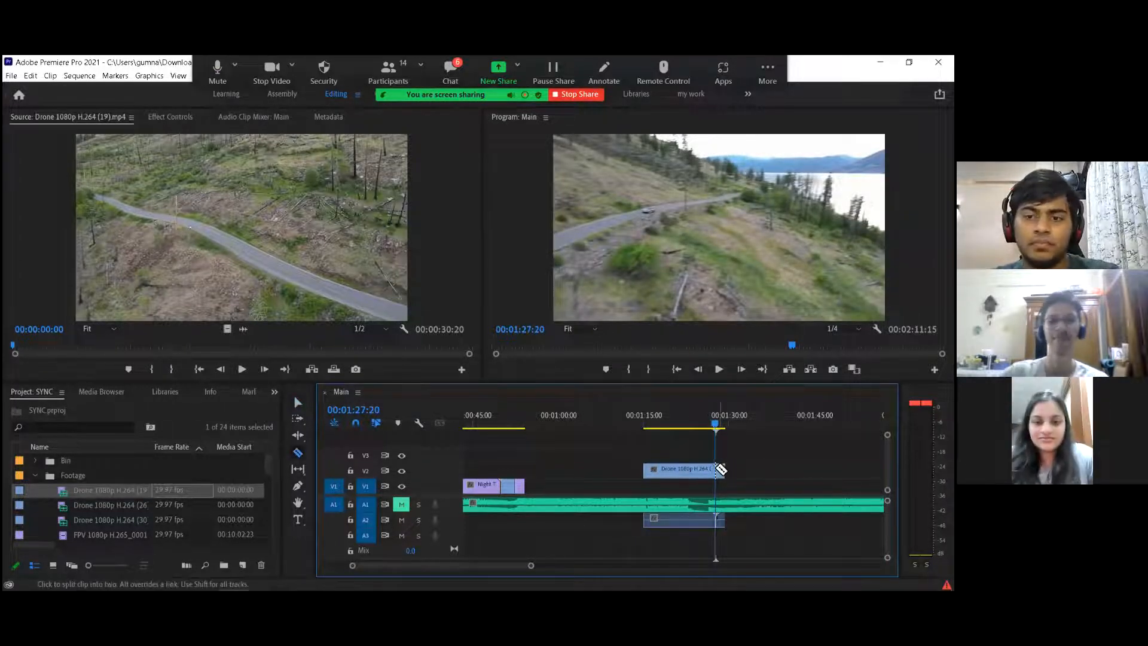
click(720, 470)
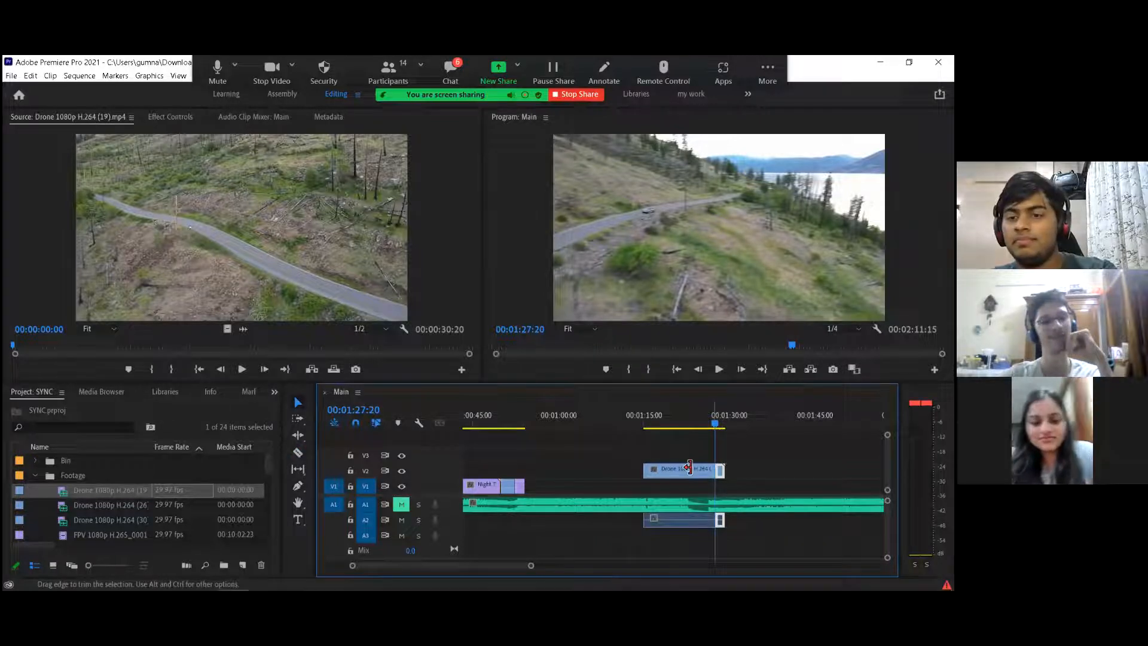
key(Delete)
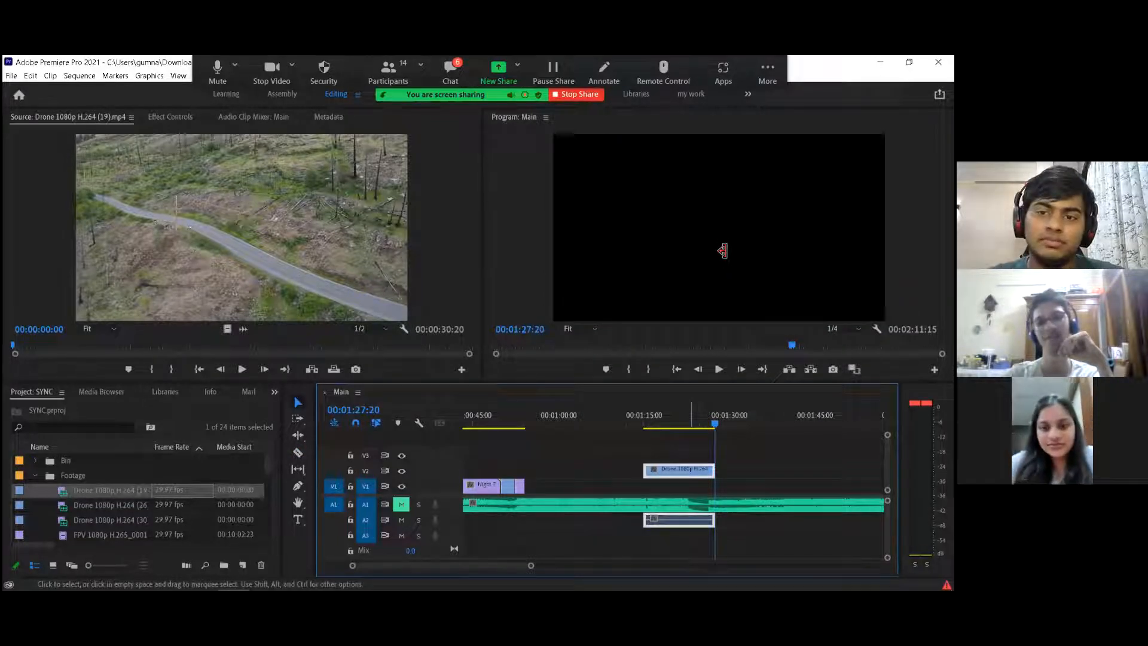
Step: Set the drone clip's speed to 200% and move it to V1 directly after the last Sun Rise clip
right_click(695, 474)
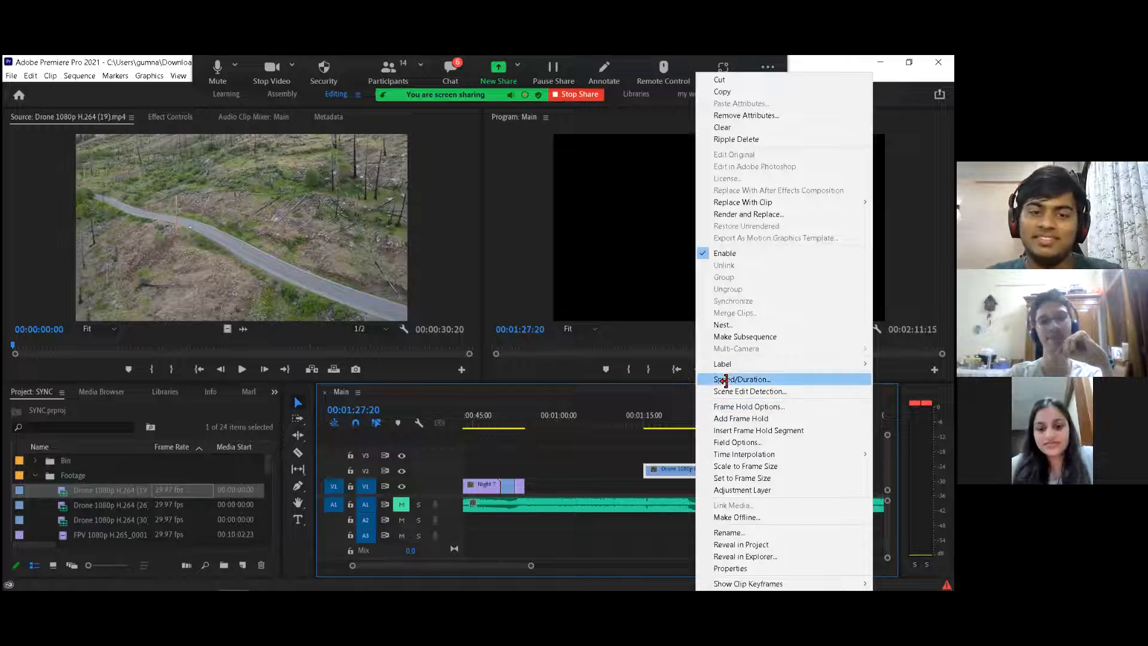
click(723, 379)
text(20)
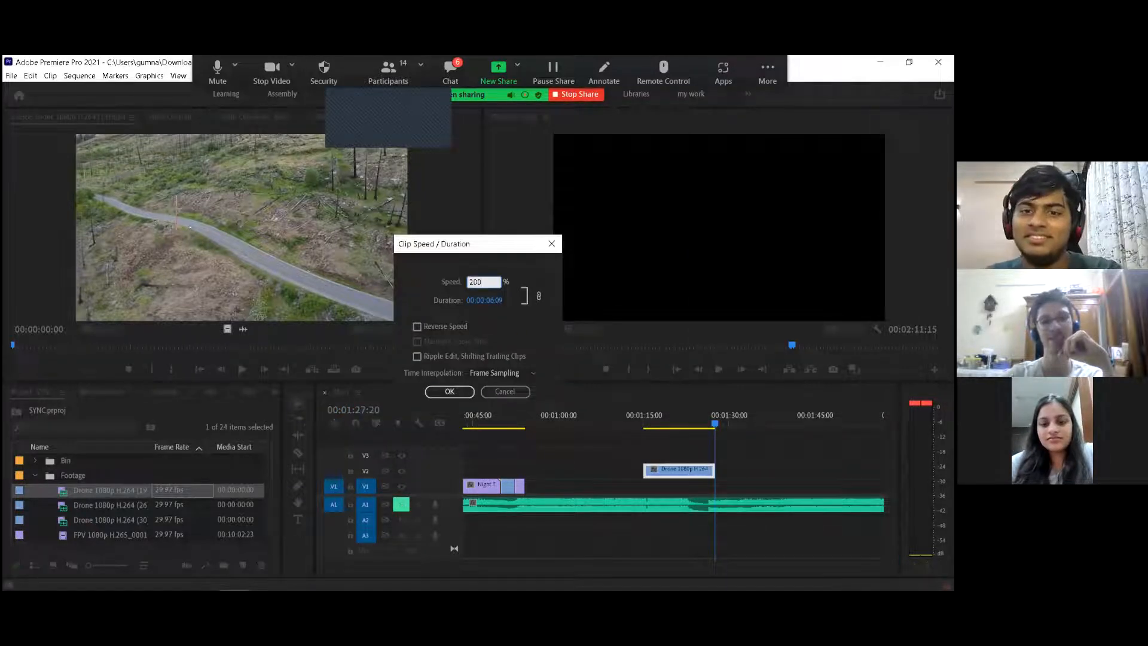
text(0)
key(Return)
drag(663, 469, 544, 483)
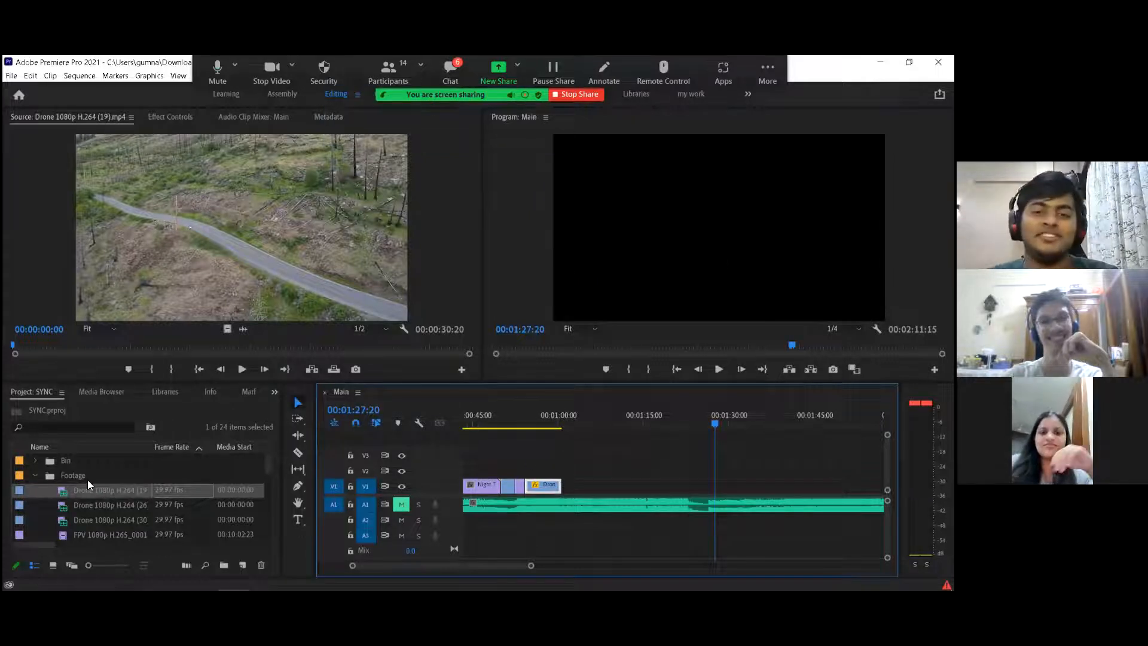
Step: Play the drone clip on V1 from about 00:00:56:18 and raise its speed to 250%
click(542, 420)
key(space)
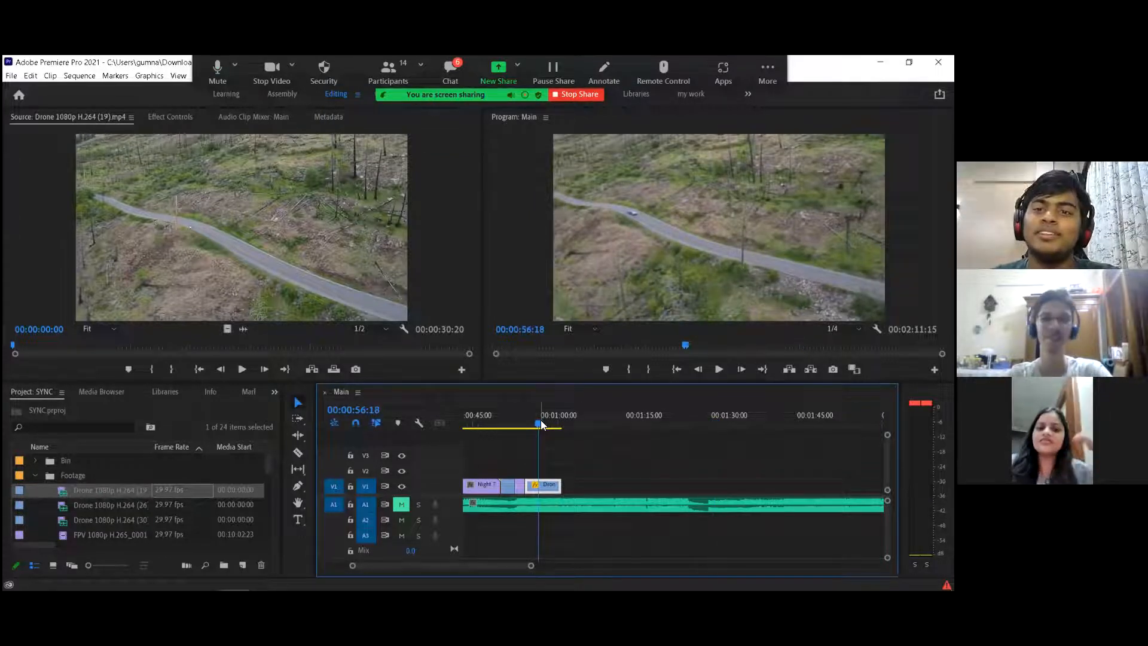
key(space)
right_click(531, 485)
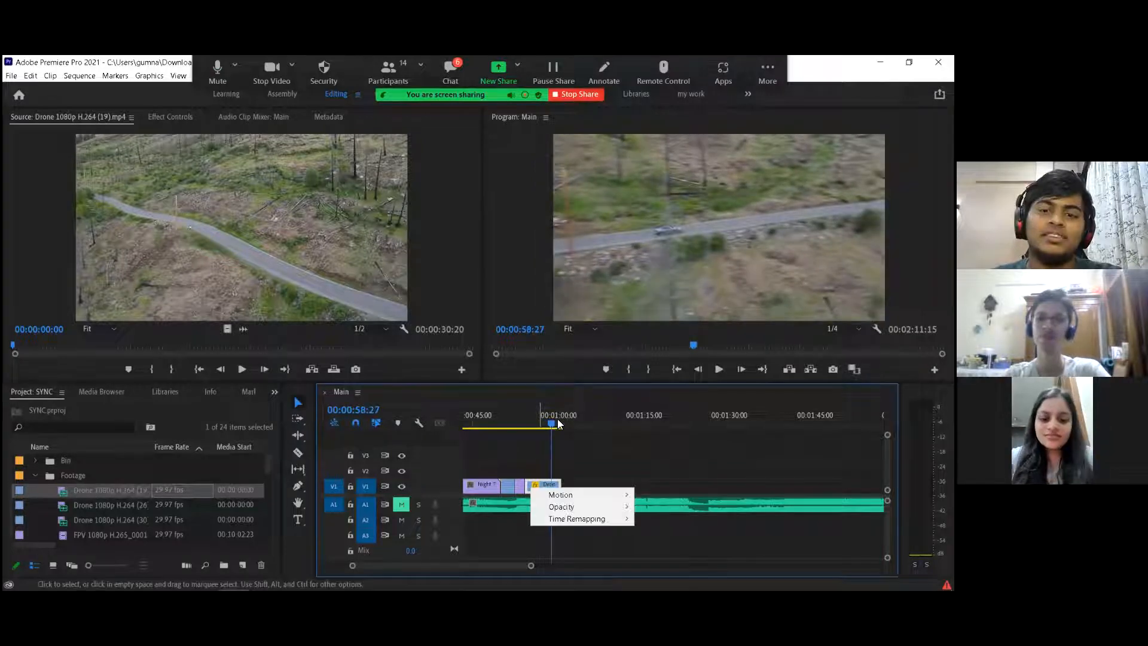
click(555, 450)
right_click(549, 486)
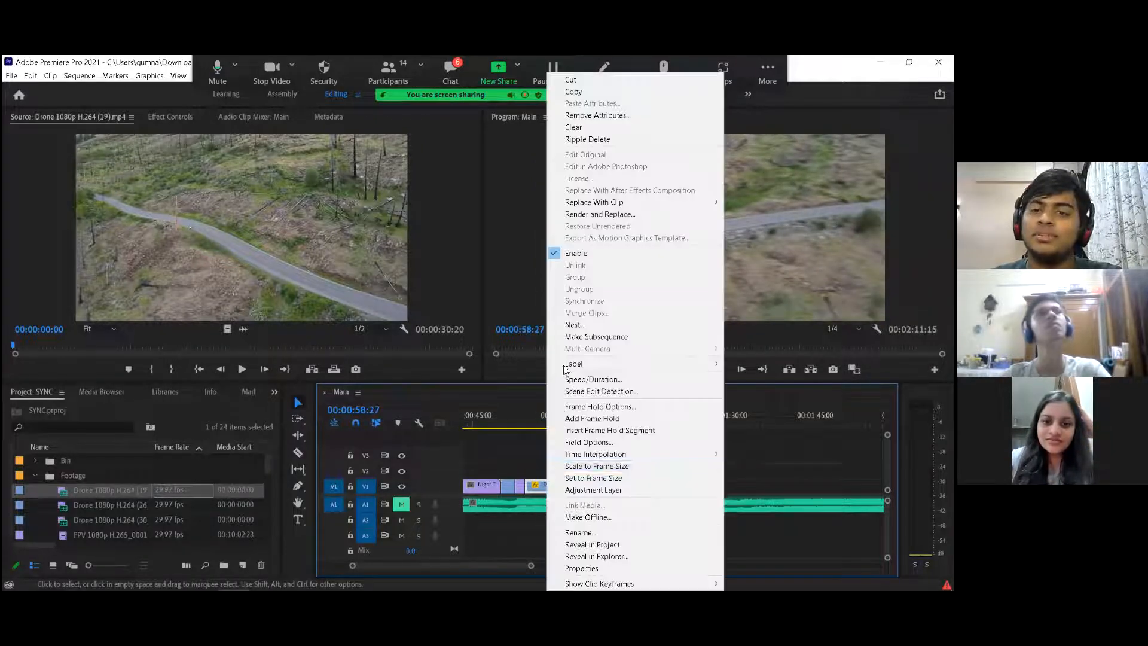
click(598, 379)
text(100)
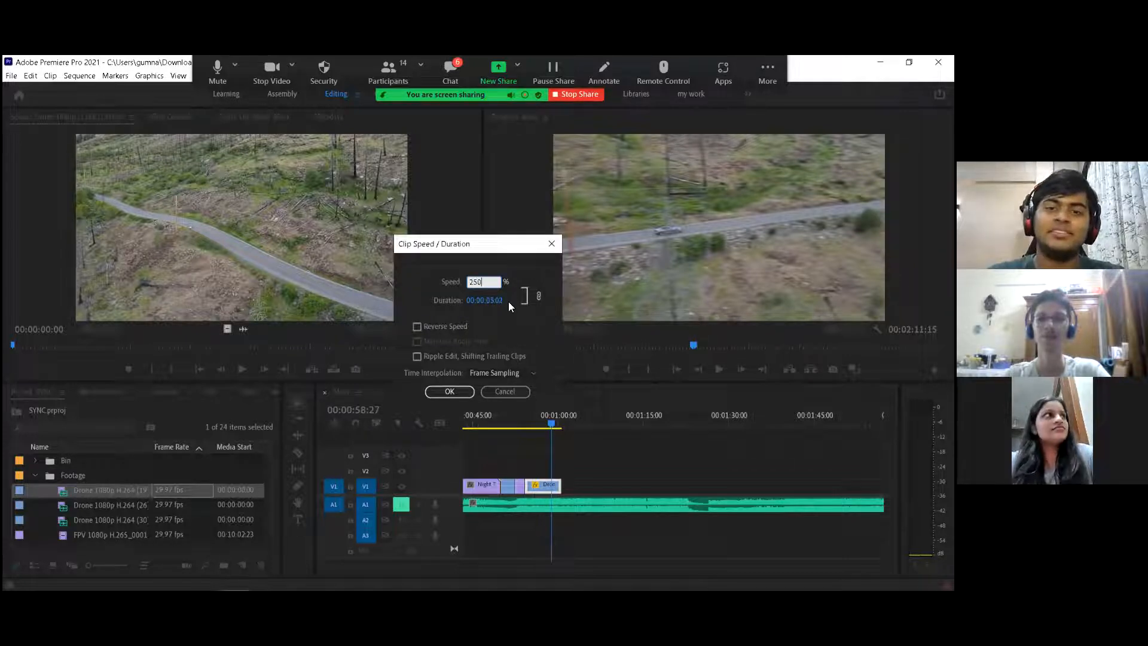
key(Return)
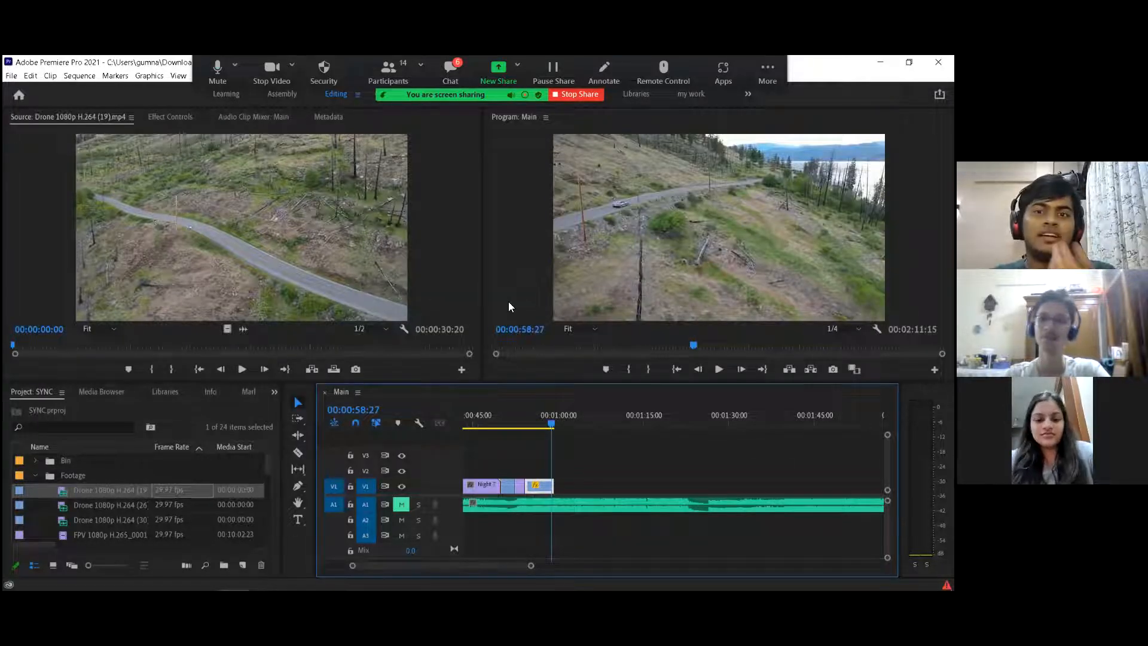
Step: Replay the 250% drone clip from near its start and save the project
drag(538, 411, 525, 409)
key(space)
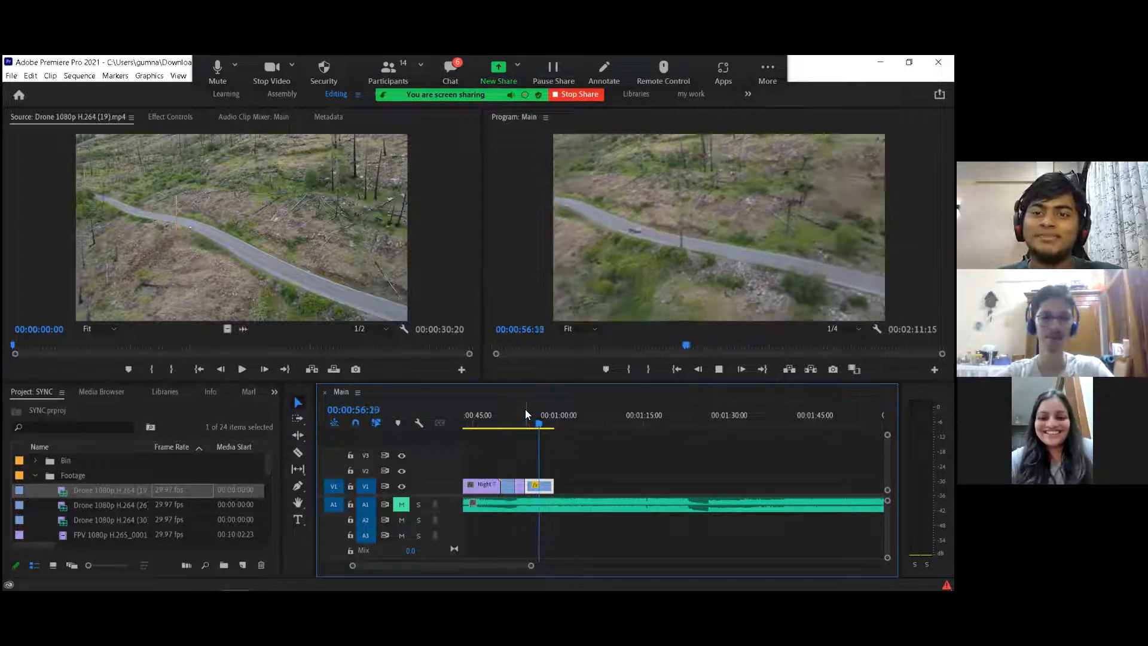
key(space)
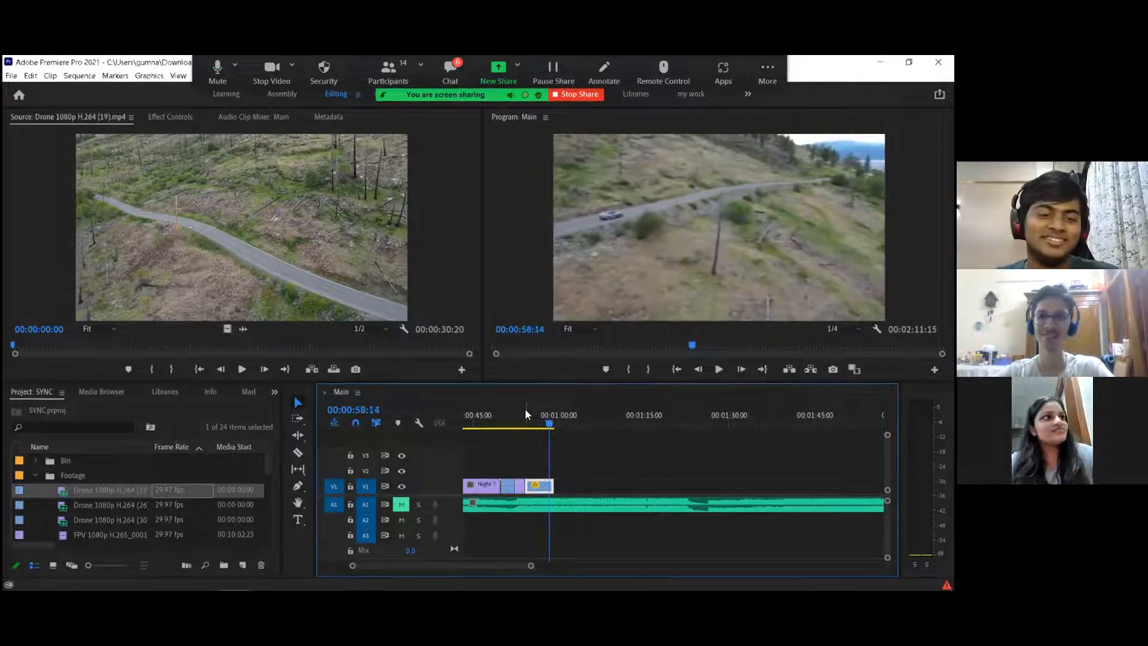
key(ctrl+s)
Step: Look through the Night Time and Car Wash footage in the bin and return the playhead to 00:00:54:20
scroll(141, 492, down, 5)
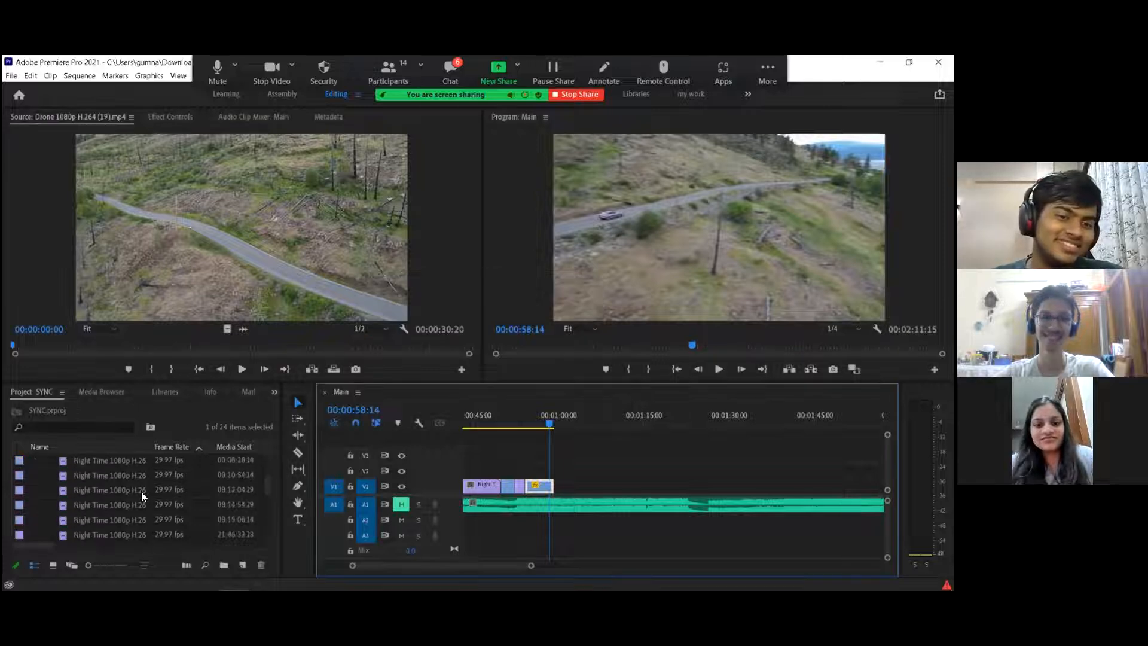
scroll(133, 492, up, 3)
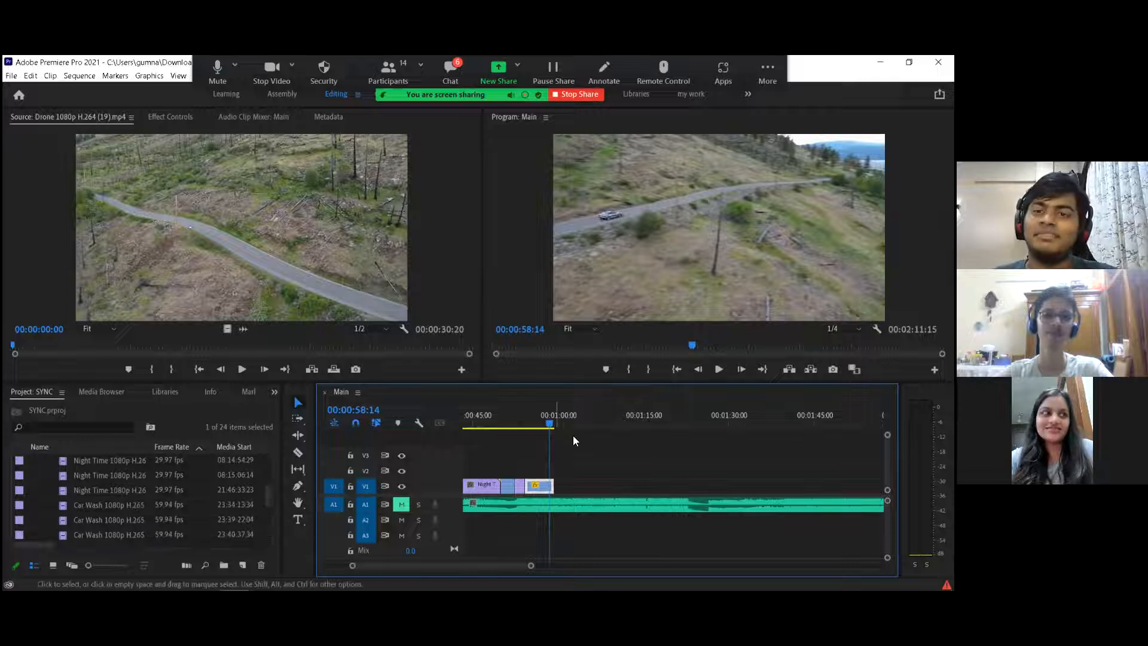
mouse_move(543, 418)
mouse_down()
mouse_move(521, 419)
mouse_move(558, 424)
mouse_move(529, 427)
mouse_up()
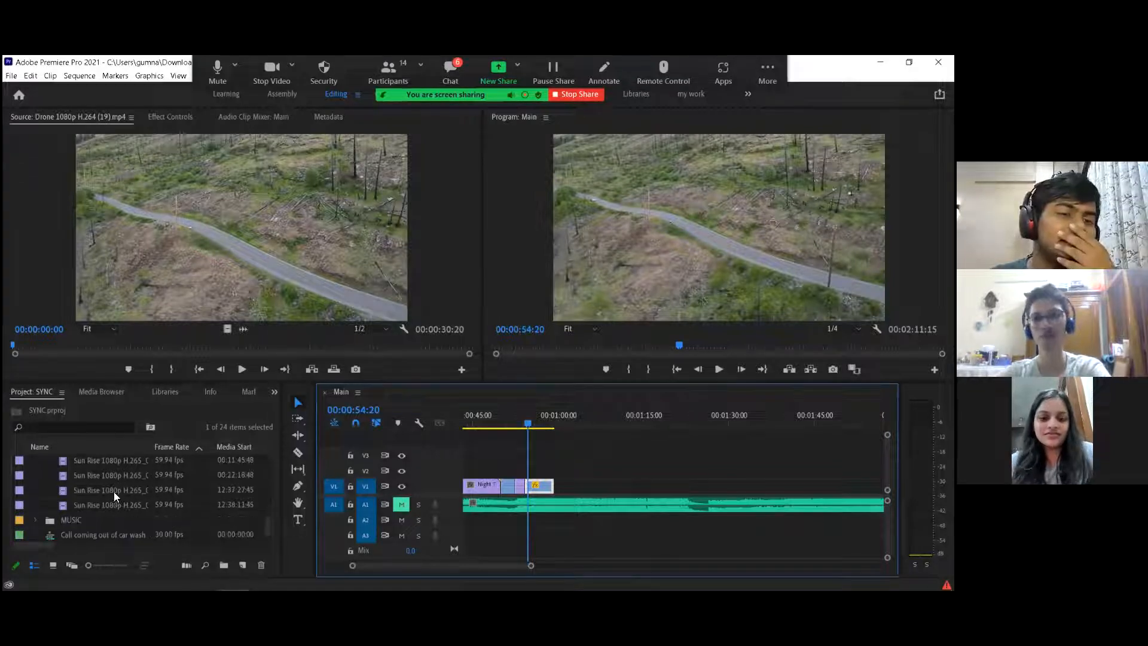
Step: Look through the bin and preview the three drone clips and the FPV clip one after another
click(669, 500)
scroll(211, 490, up, 1)
scroll(209, 501, down, 4)
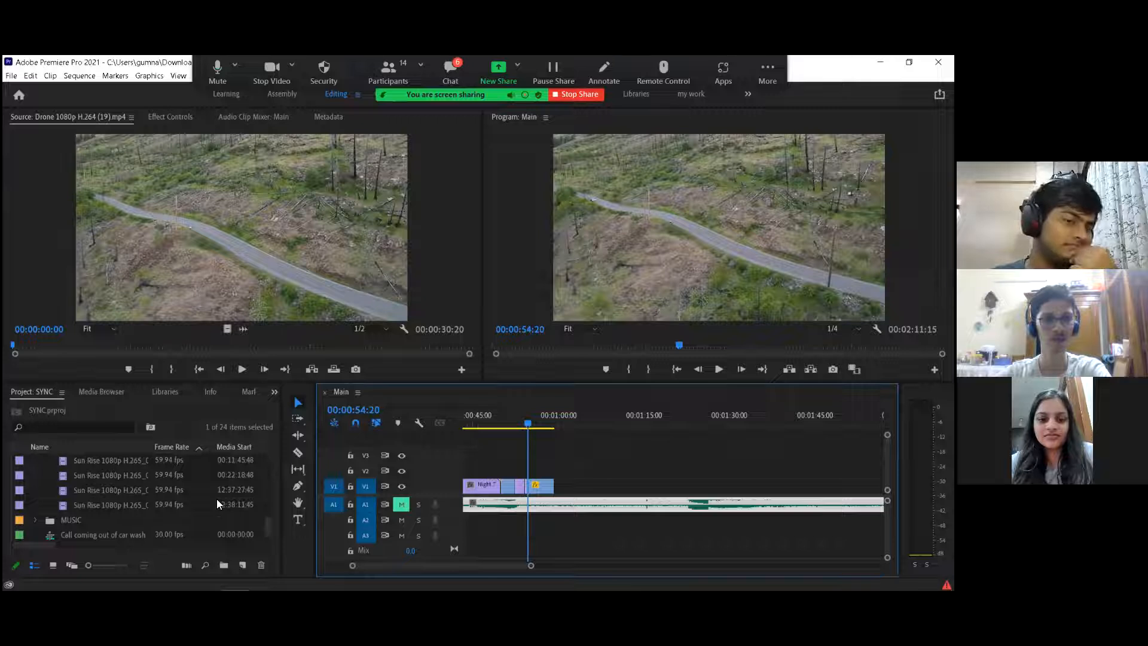
scroll(180, 508, up, 5)
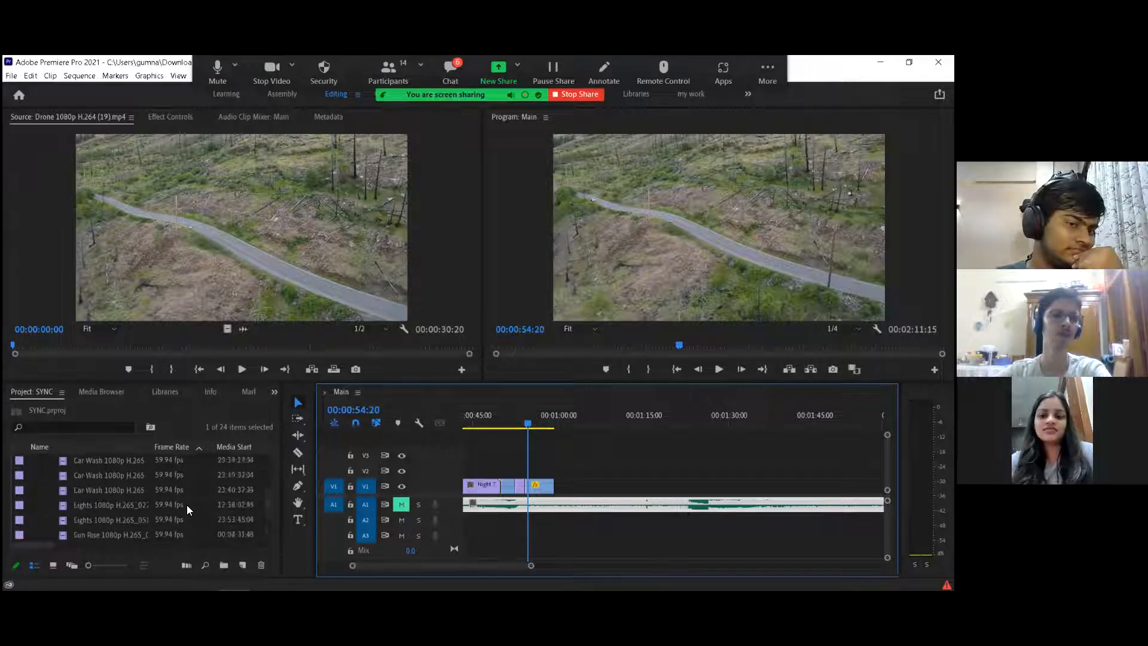
scroll(191, 503, up, 1)
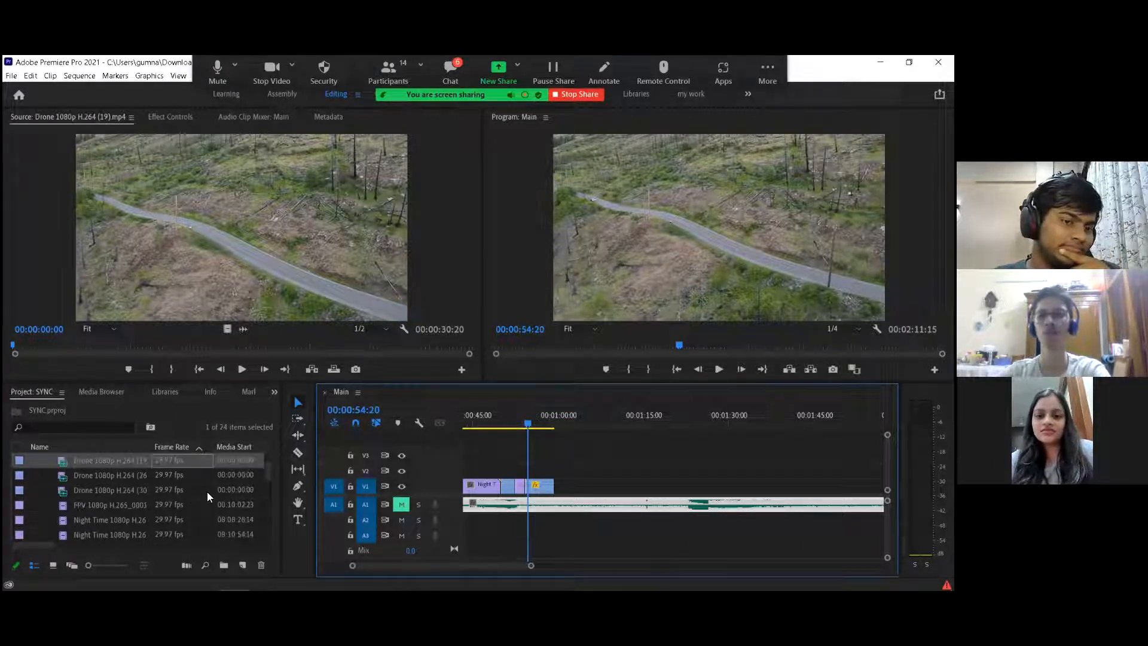
click(184, 496)
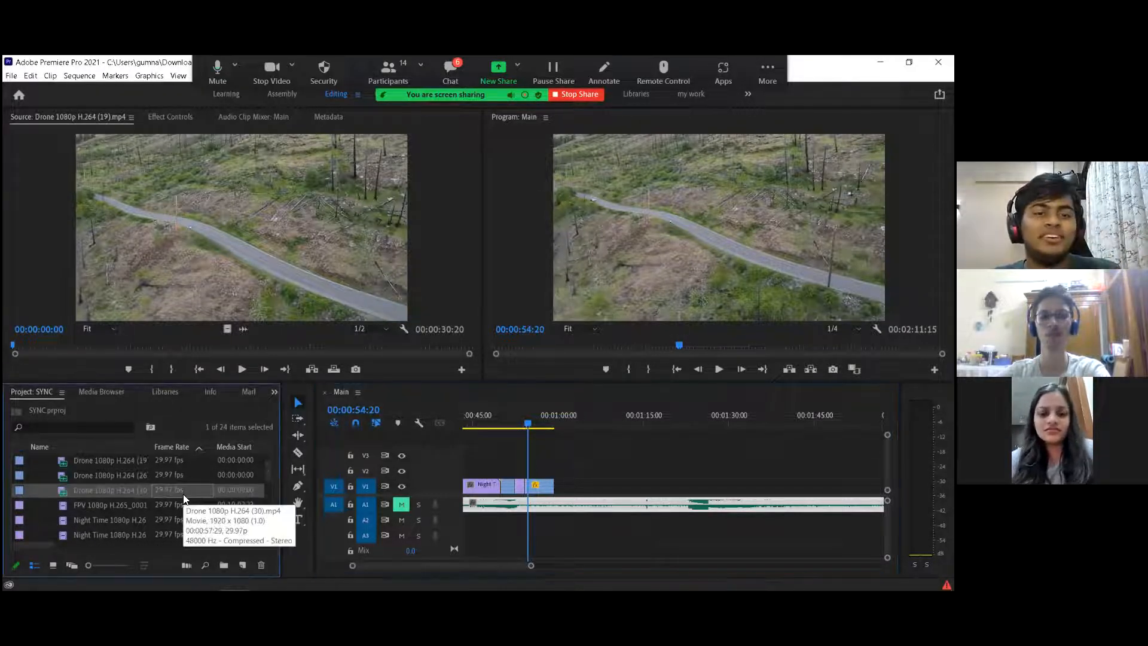
double_click(183, 496)
double_click(180, 473)
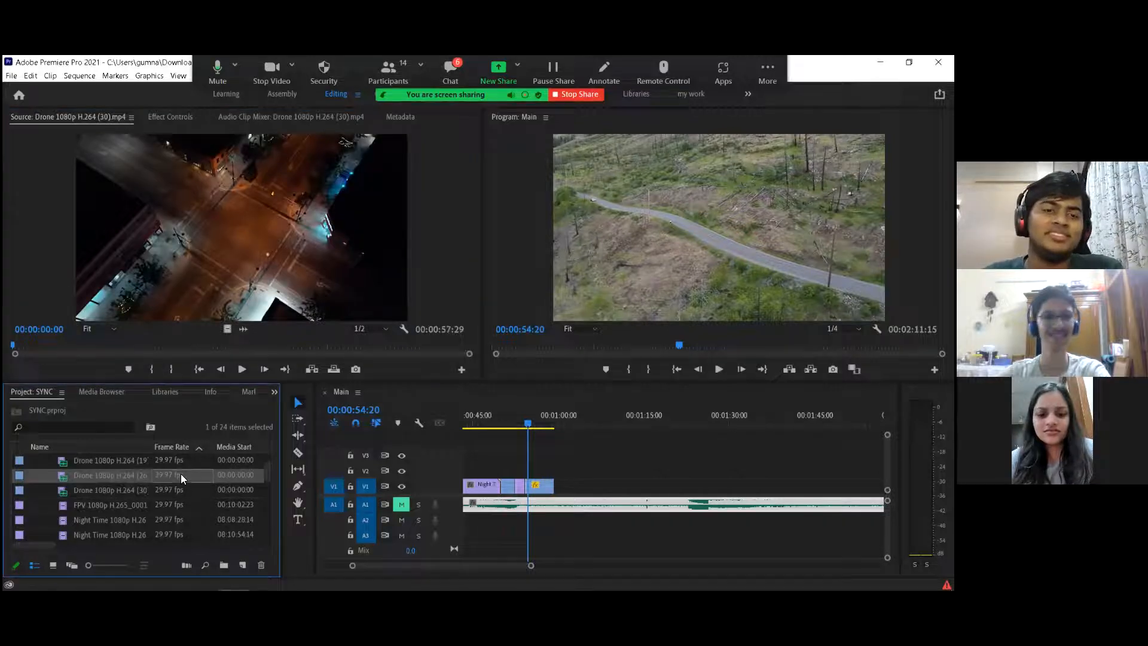
double_click(172, 463)
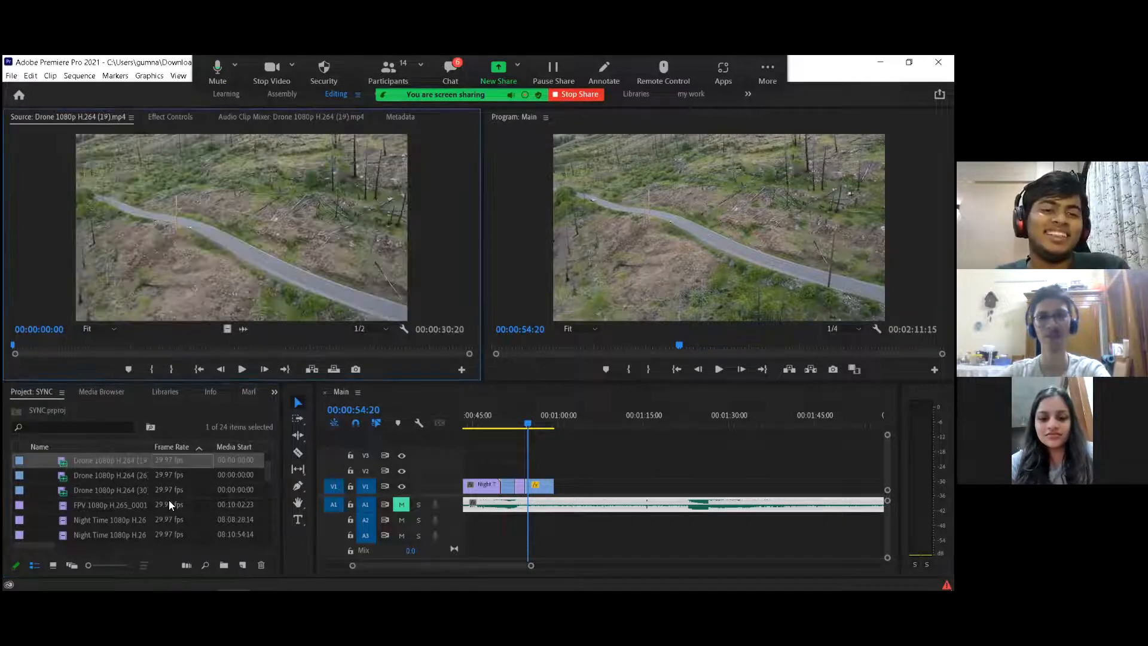
double_click(165, 501)
scroll(165, 501, down, 2)
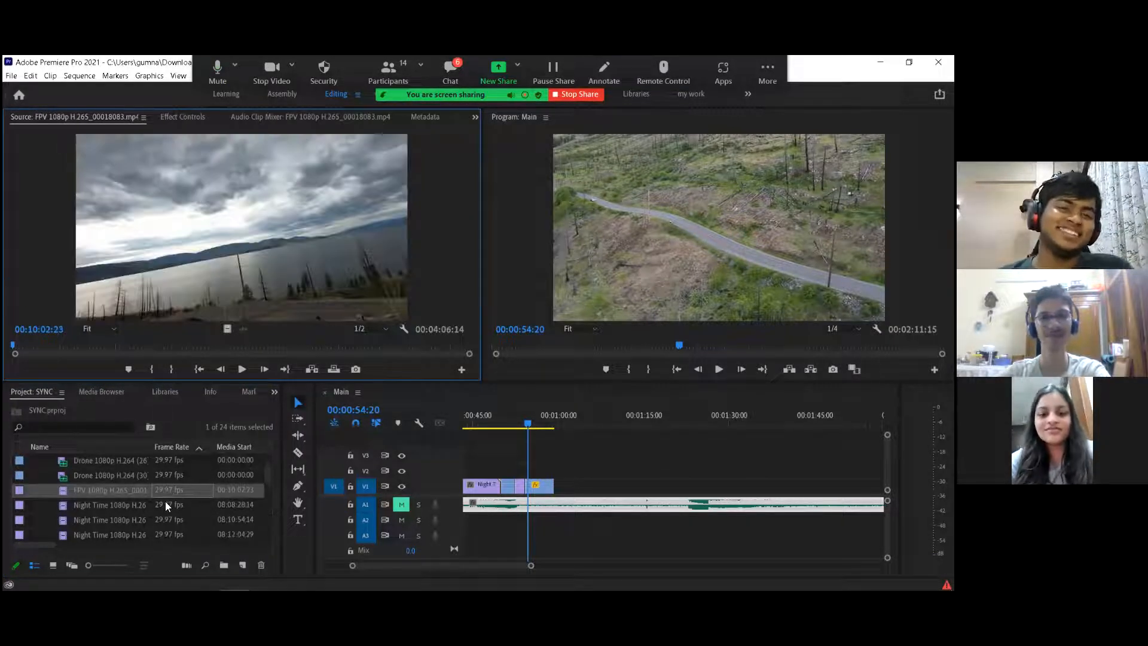
Step: Preview the first four Night Time clips in the bin, from media start 08:08:28:14 through 08:14:54:29
double_click(177, 490)
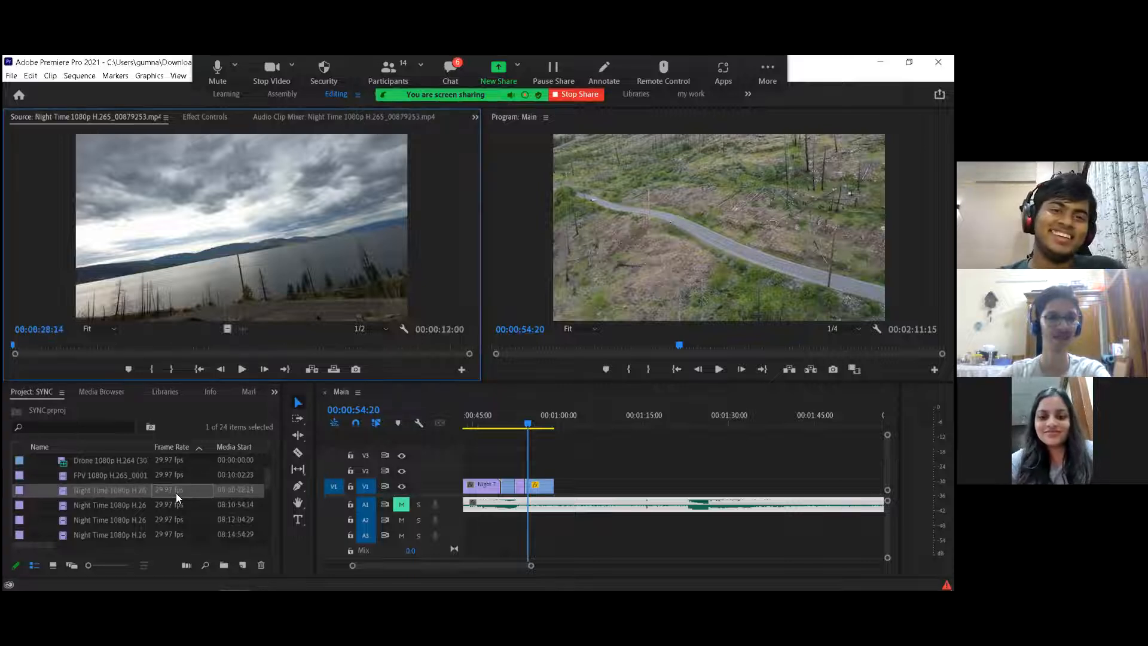
double_click(177, 503)
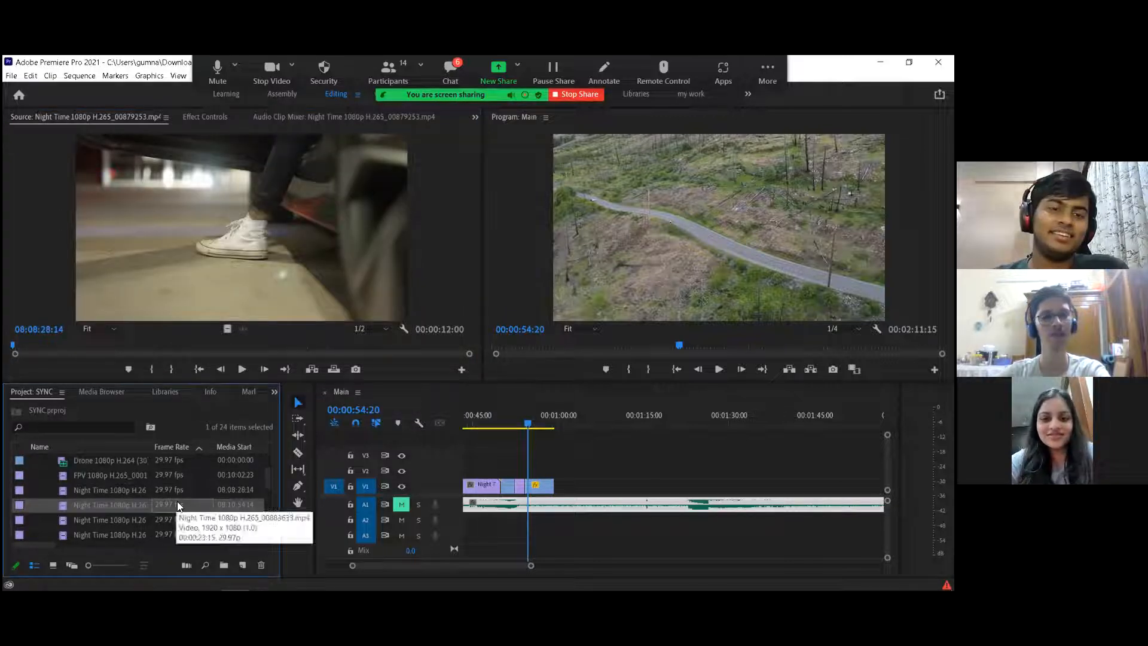
scroll(177, 497, down, 2)
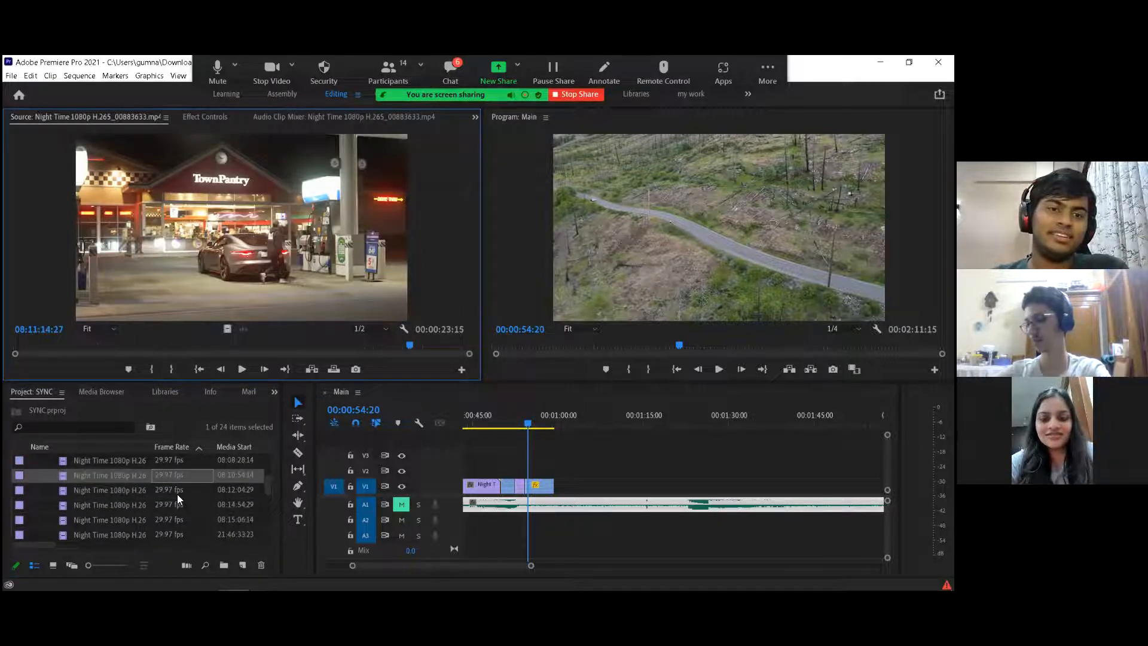
double_click(177, 494)
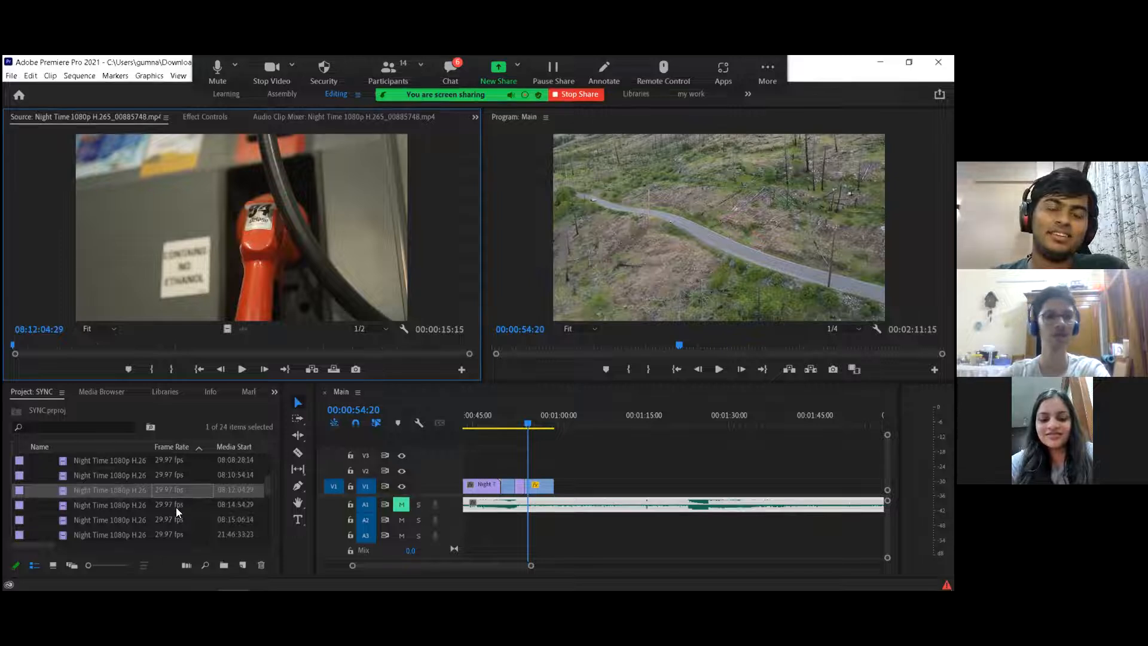
double_click(176, 507)
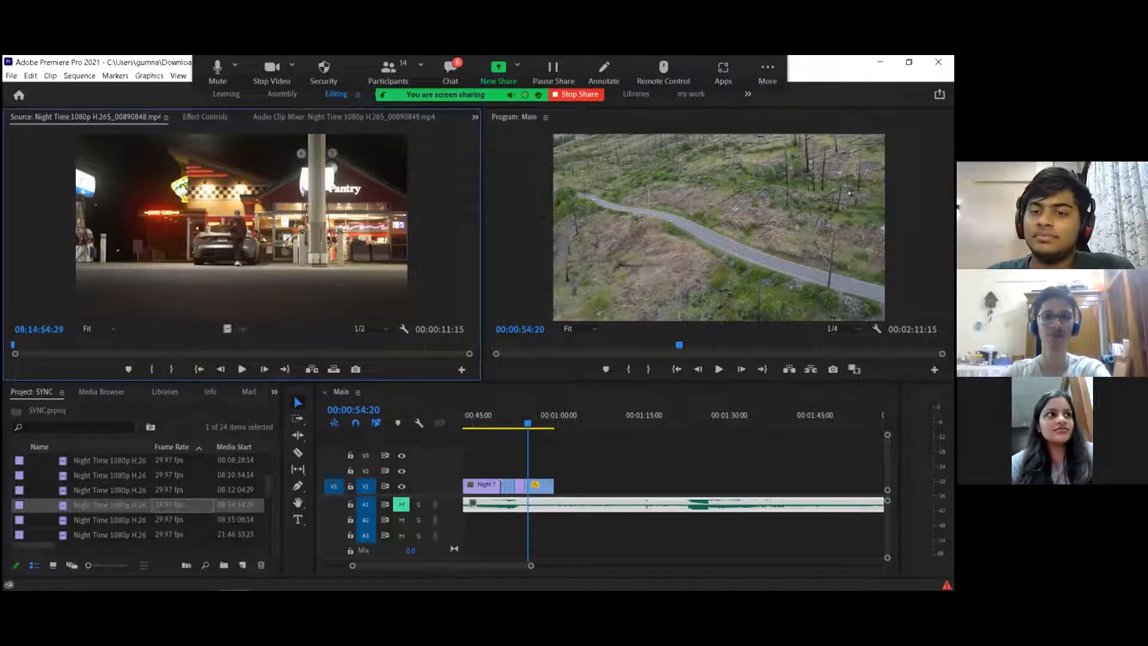
Step: Return the playhead to the beginning of the Main sequence and enlarge the timeline around the opening clips
click(767, 472)
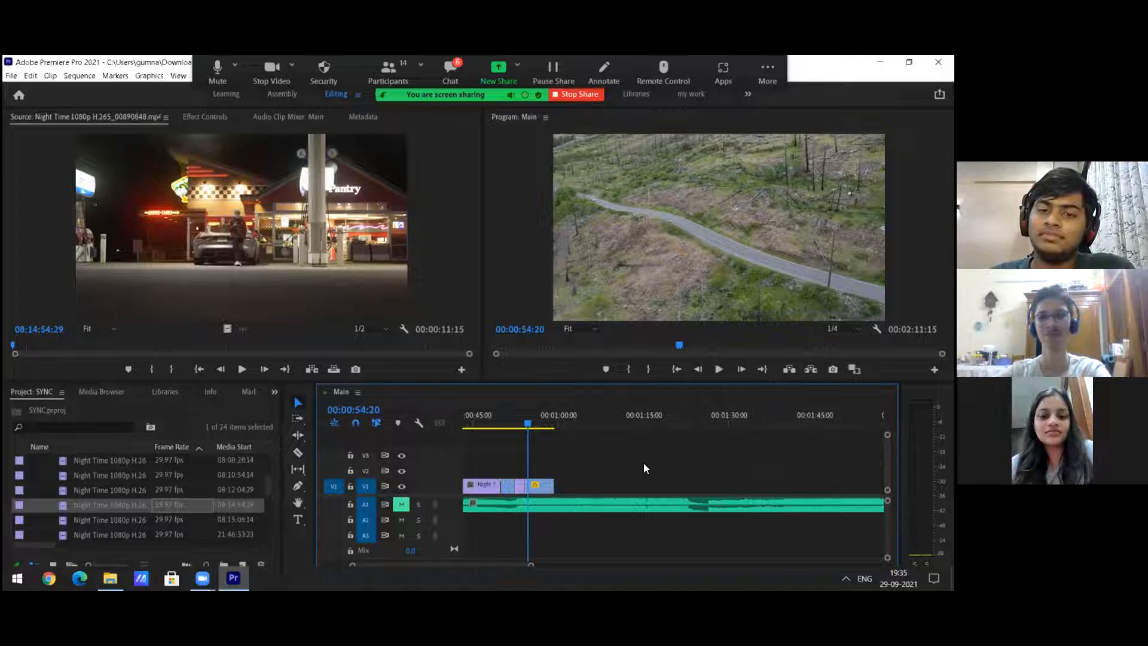
scroll(644, 465, left, 5)
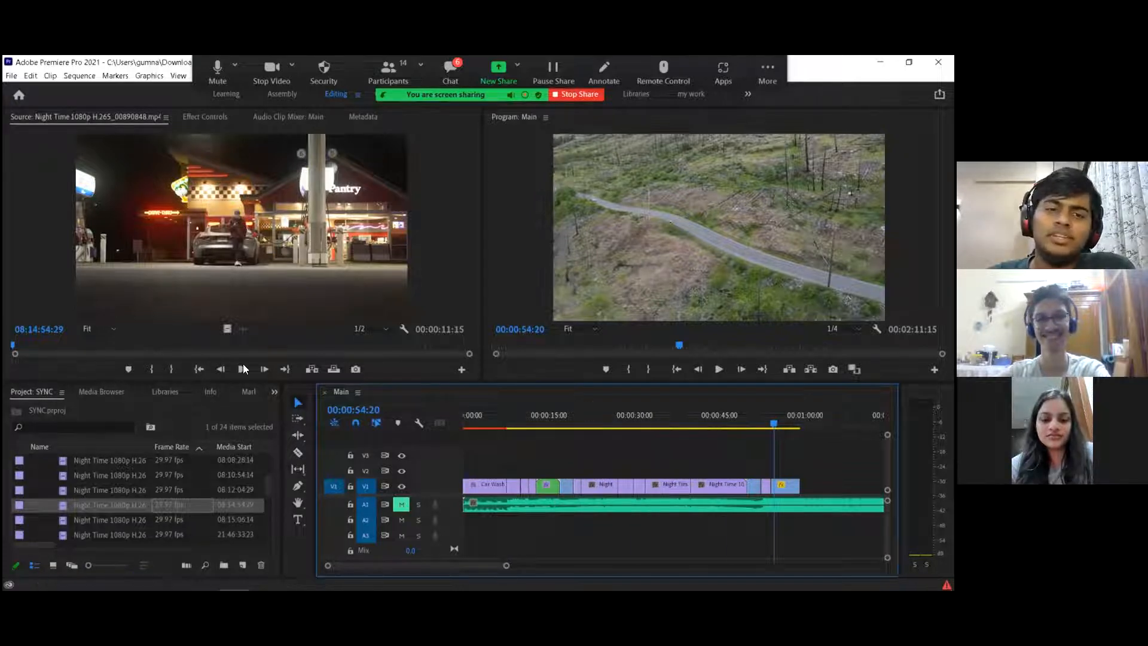
drag(475, 417, 453, 416)
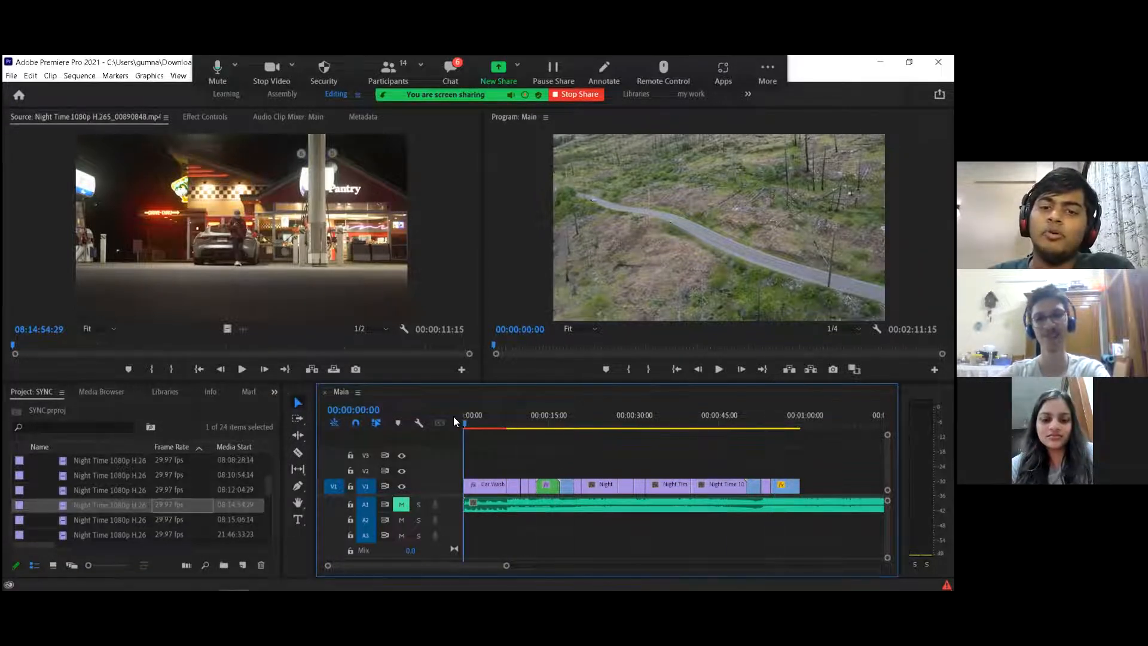
key(=)
key(=)
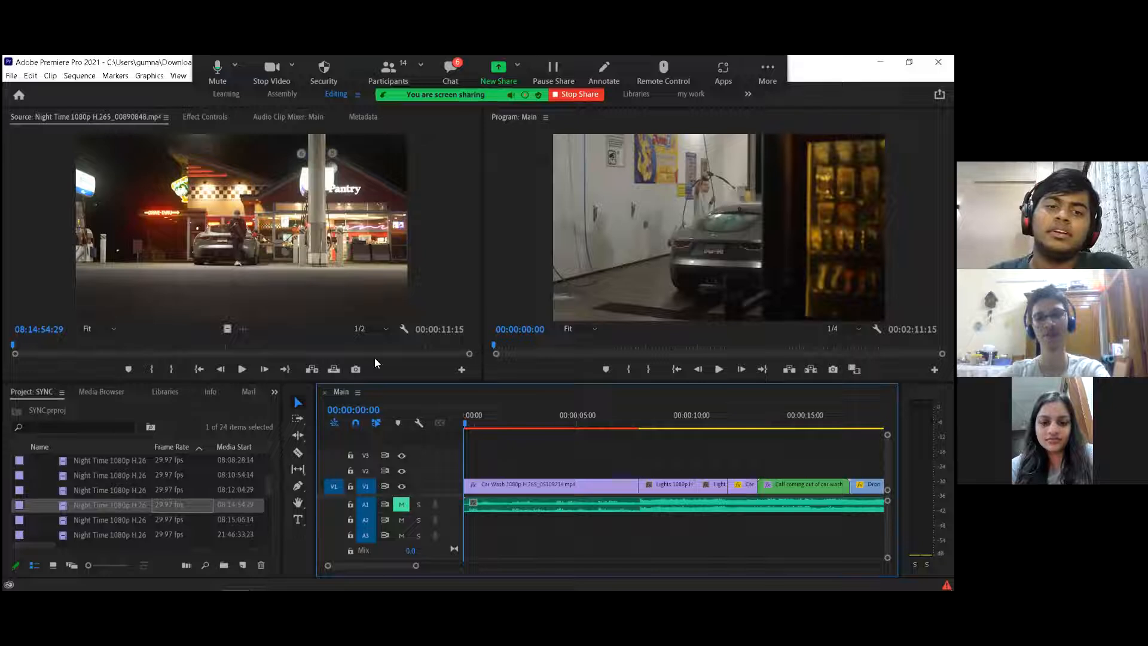
Step: Find Cross Dissolve by searching the effects for "cross", apply it to the start of the opening Car Wash clip and play it
click(274, 391)
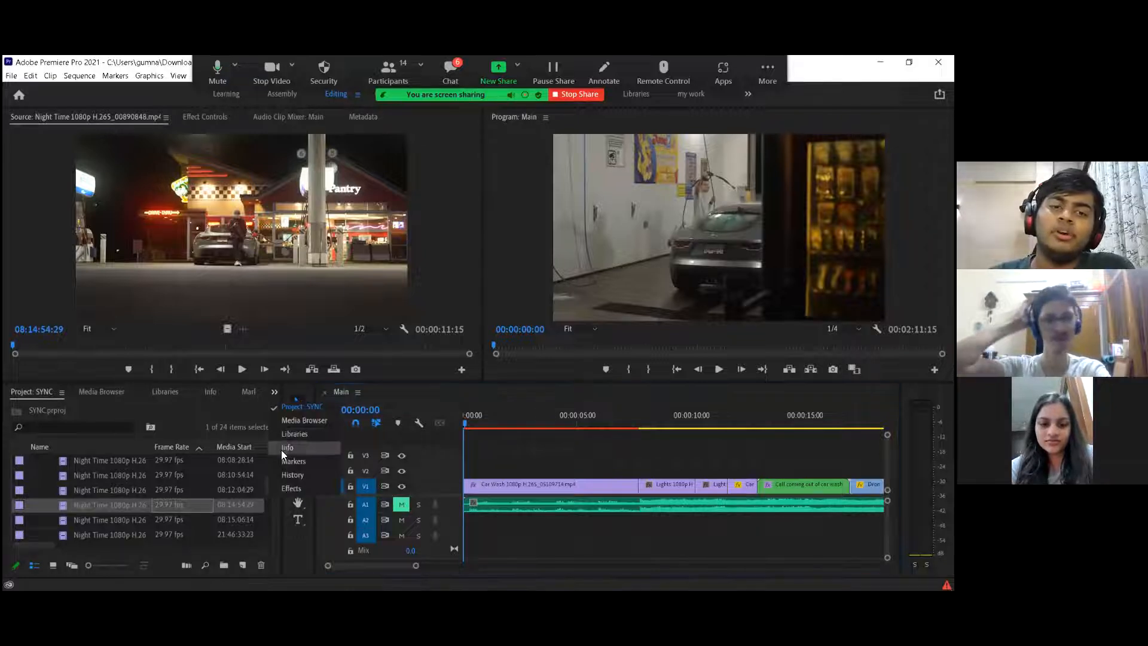
click(281, 488)
click(100, 407)
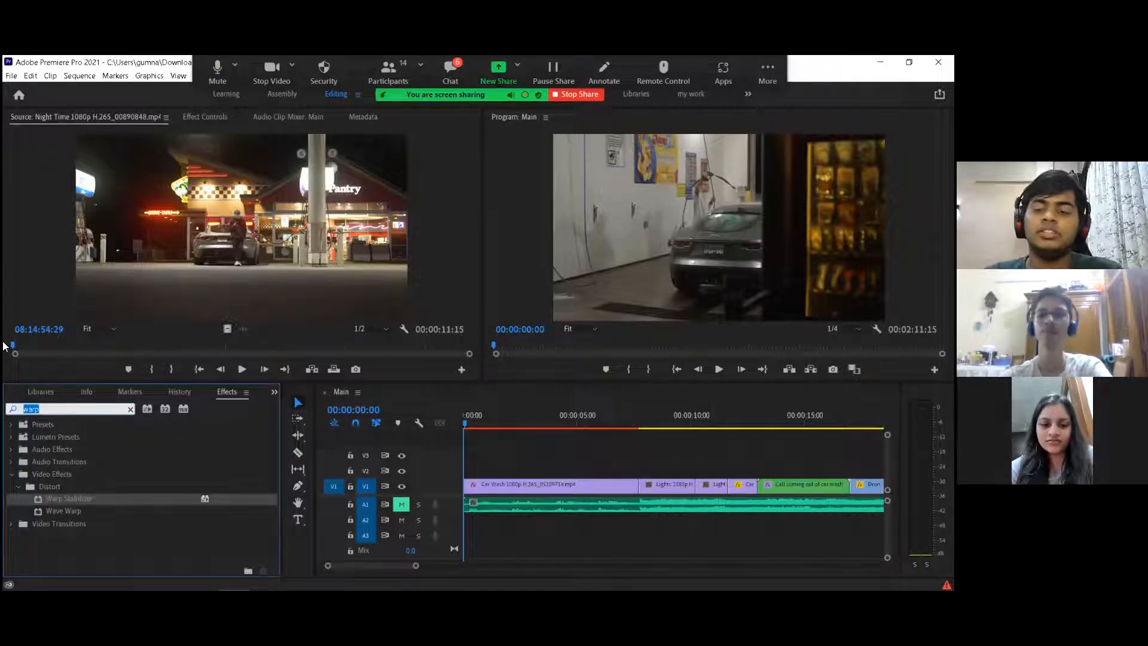
text(cros)
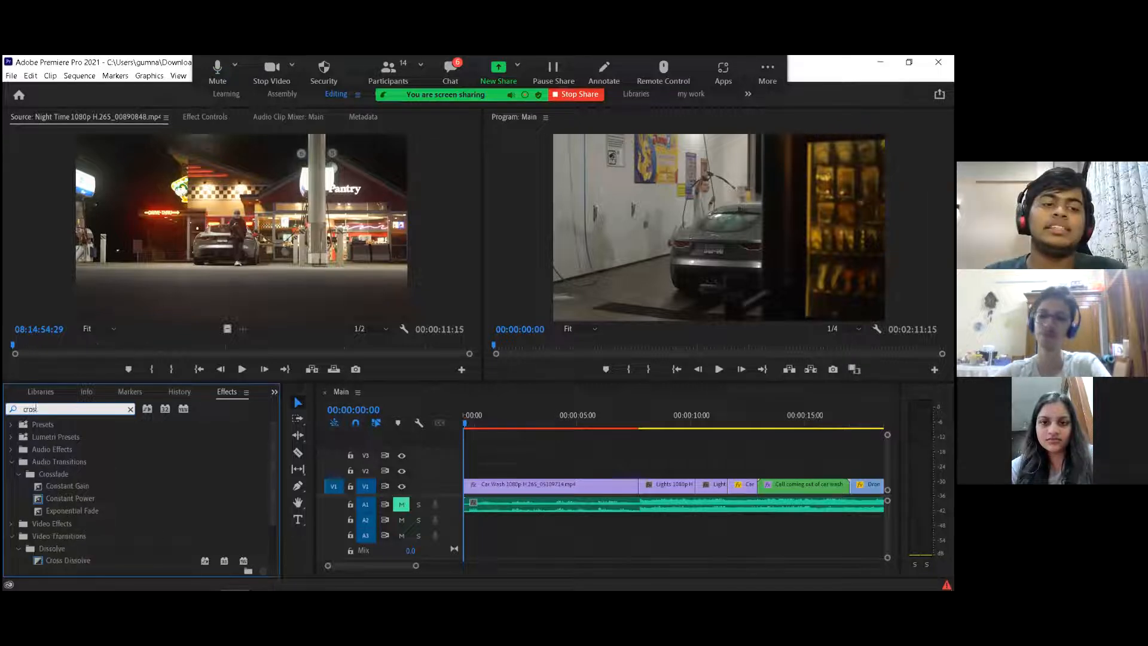
scroll(77, 530, down, 1)
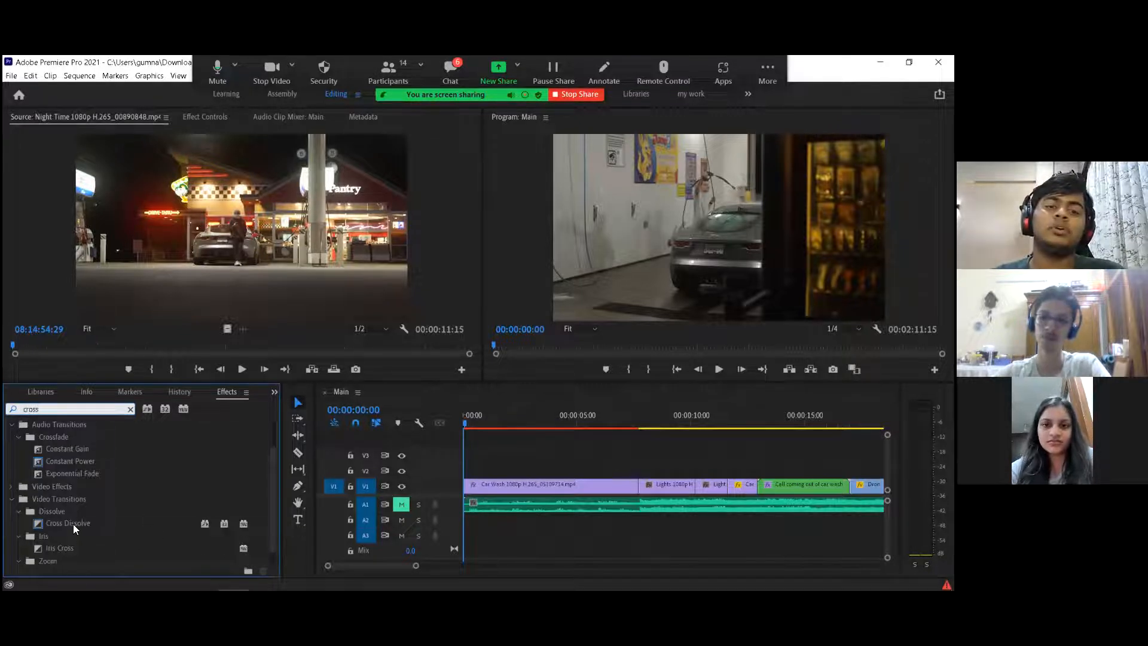
click(72, 524)
drag(37, 527, 475, 489)
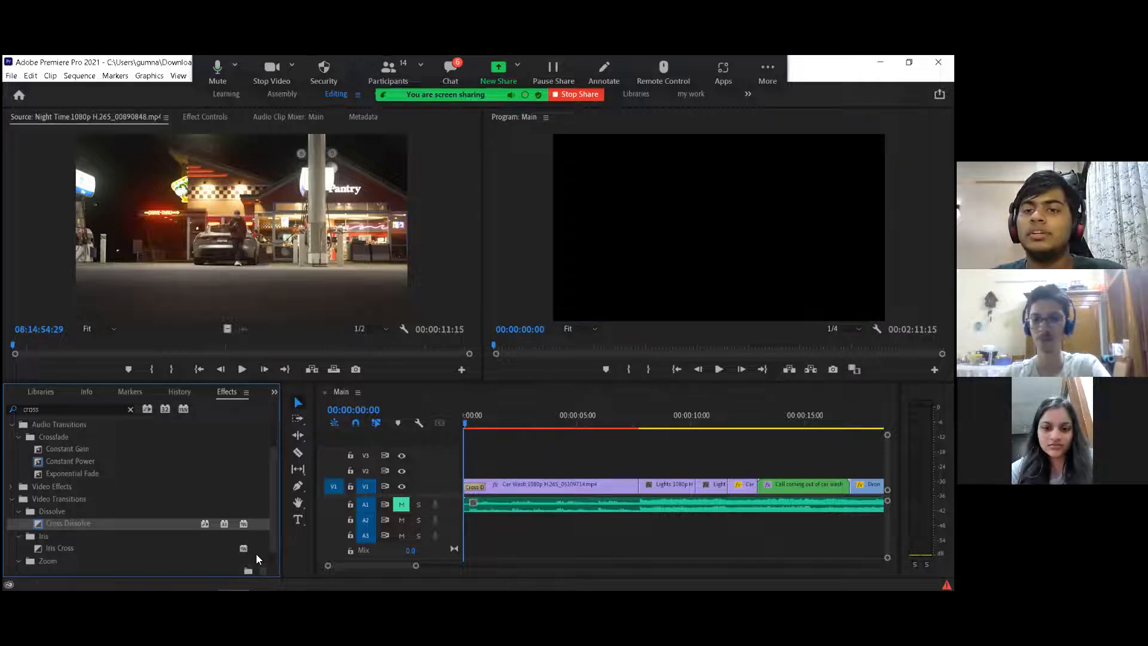
key(space)
key(space)
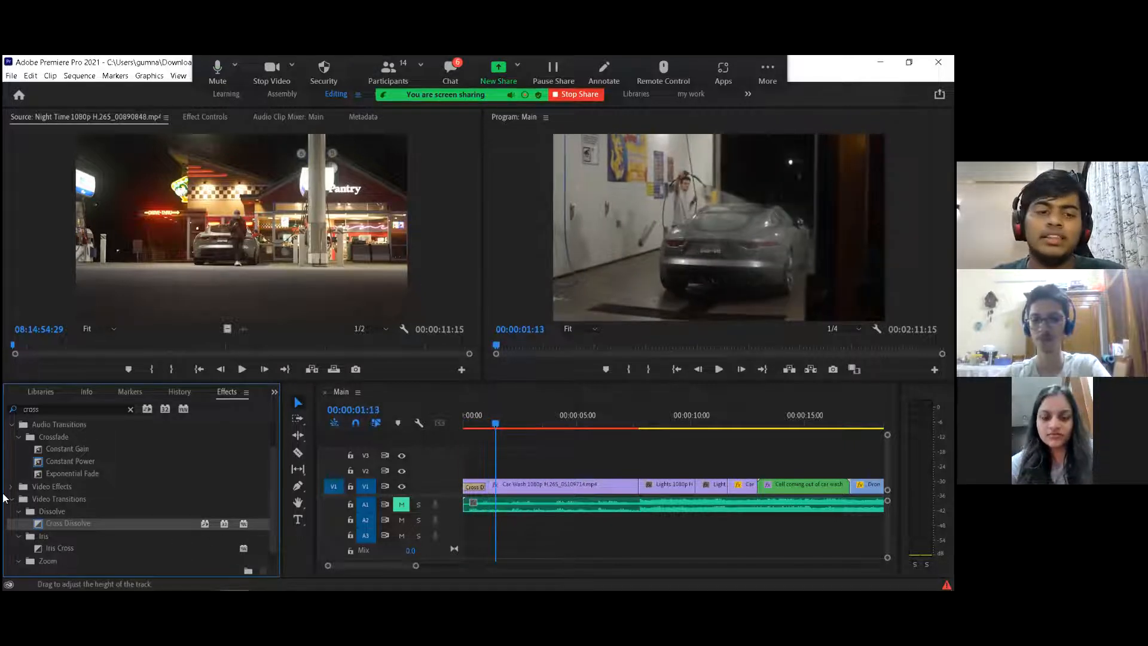
Step: Try a Cross Dissolve at the cut between the opening Car Wash clip and the first Lights clip, play it, and delete it
drag(127, 517, 639, 487)
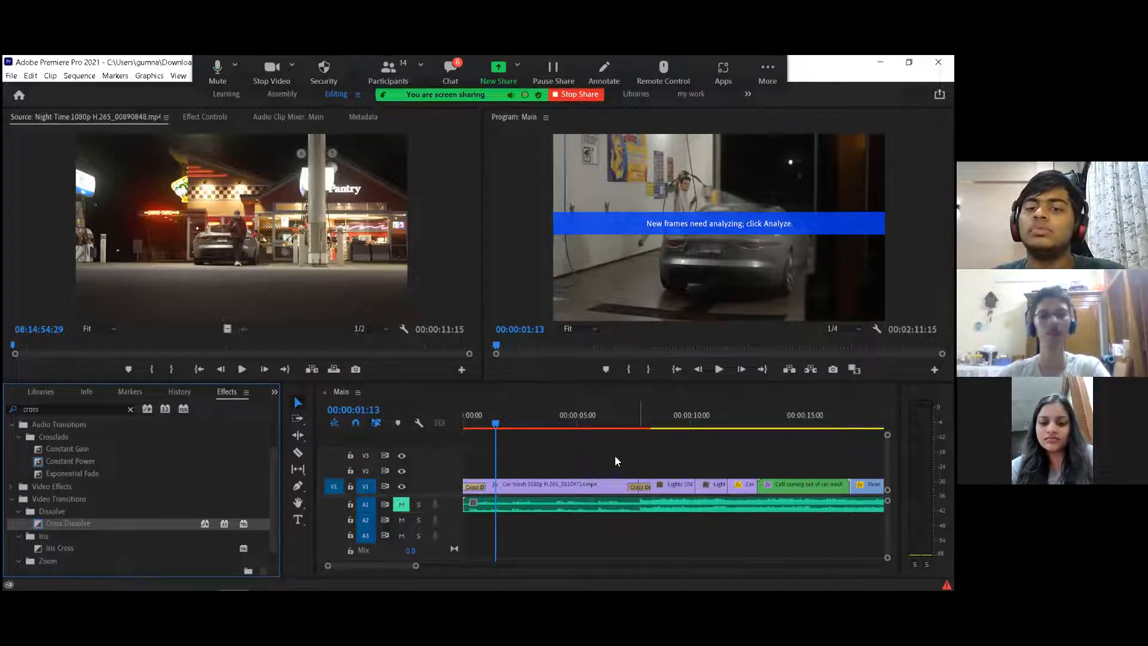
click(622, 416)
key(space)
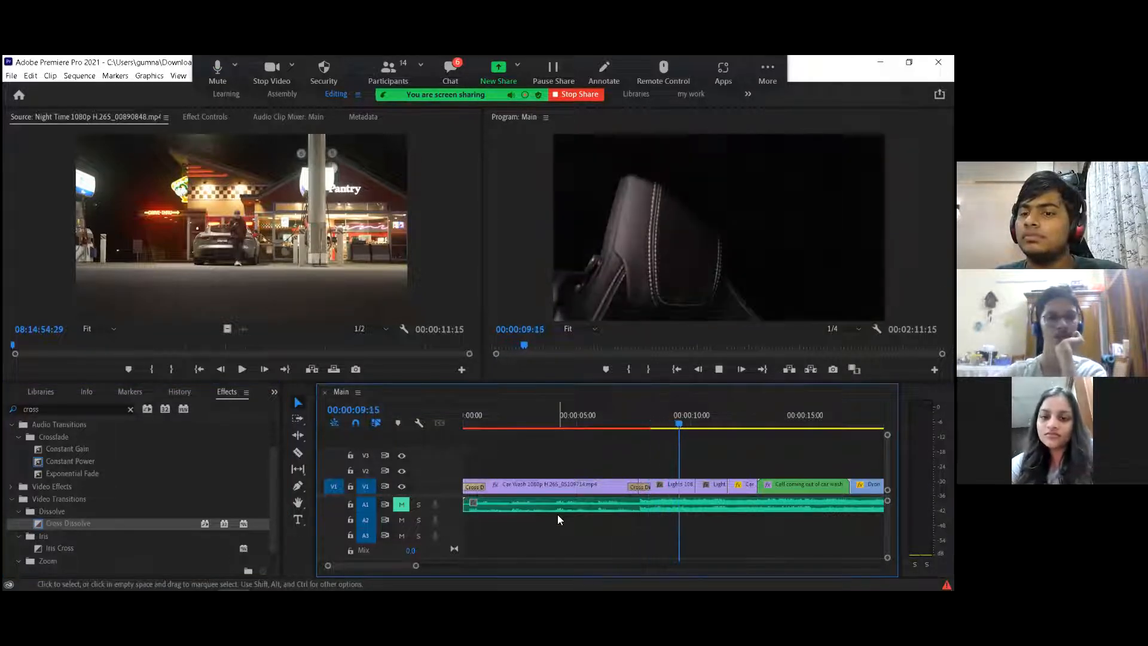
key(space)
click(640, 486)
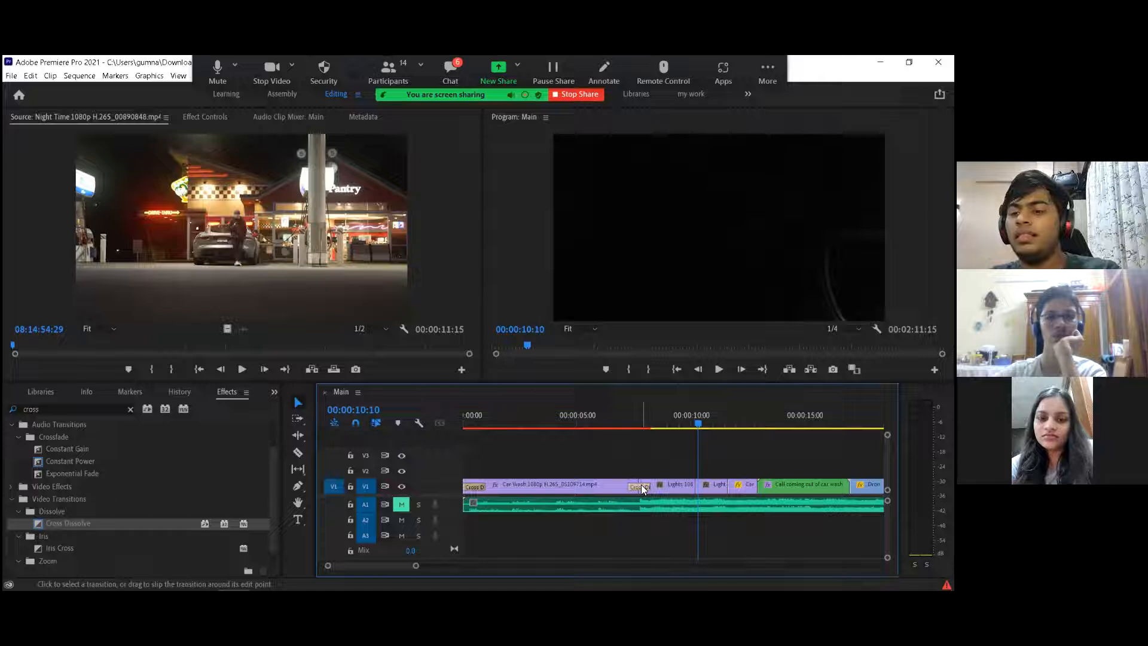
key(Delete)
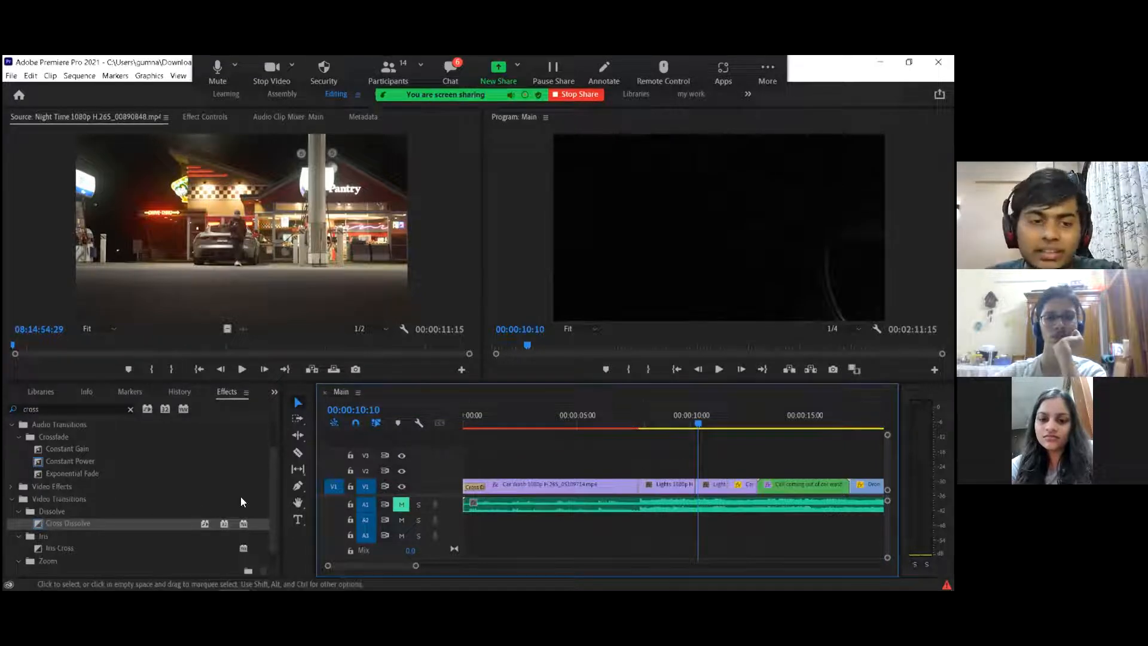
Step: Try a Cross Dissolve at the cut between the second Lights clip and the following car clip, play it, and remove it
drag(38, 517, 715, 487)
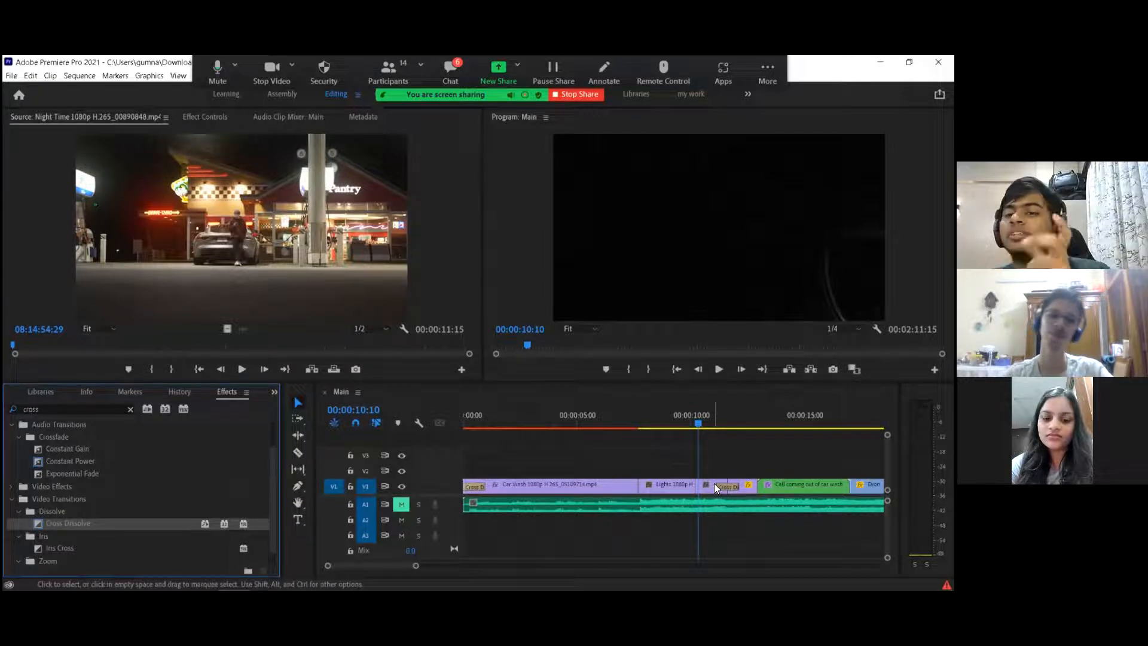
key(space)
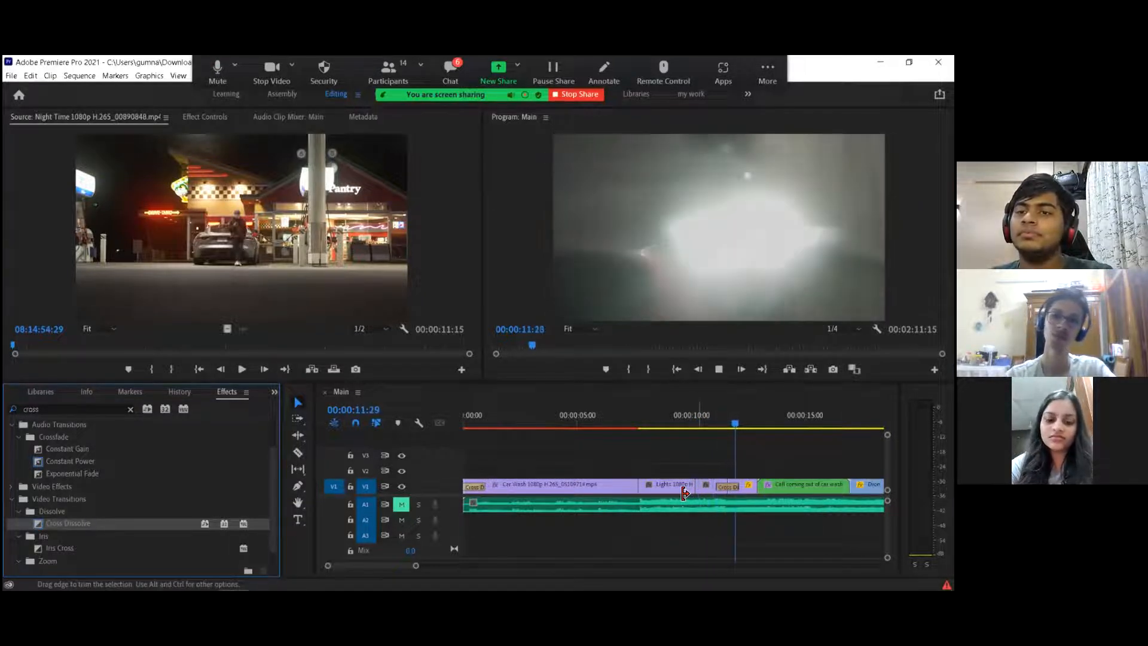
key(space)
click(730, 486)
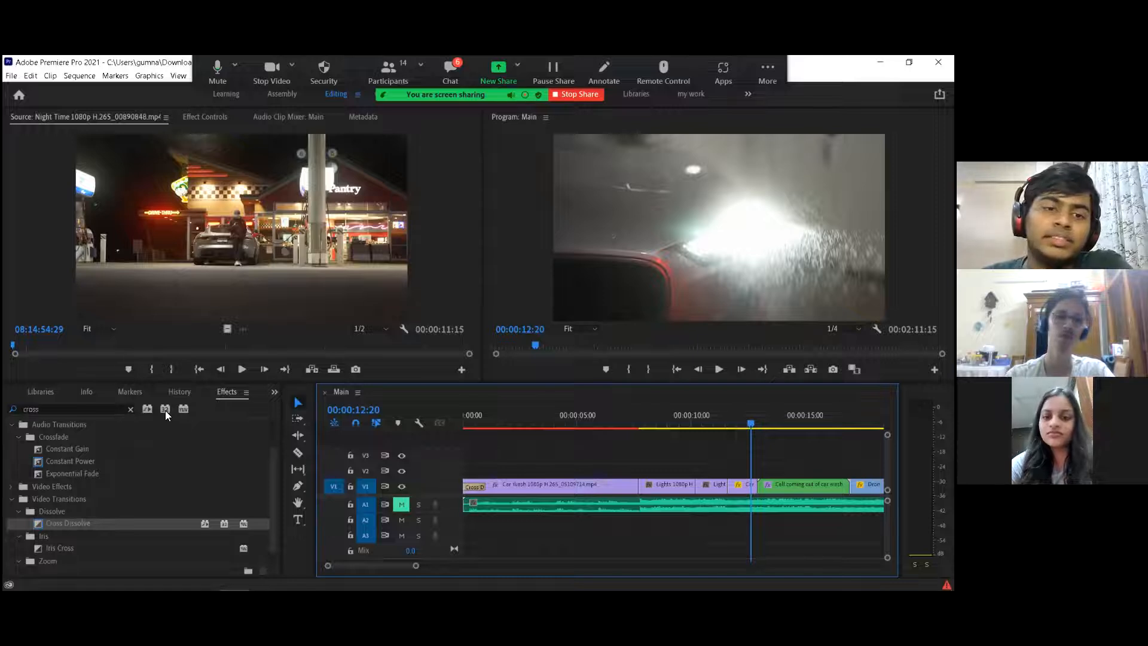
Step: Clear the effects search and lengthen the opening Cross Dissolve on V1 to about 00:00:02:21
click(131, 409)
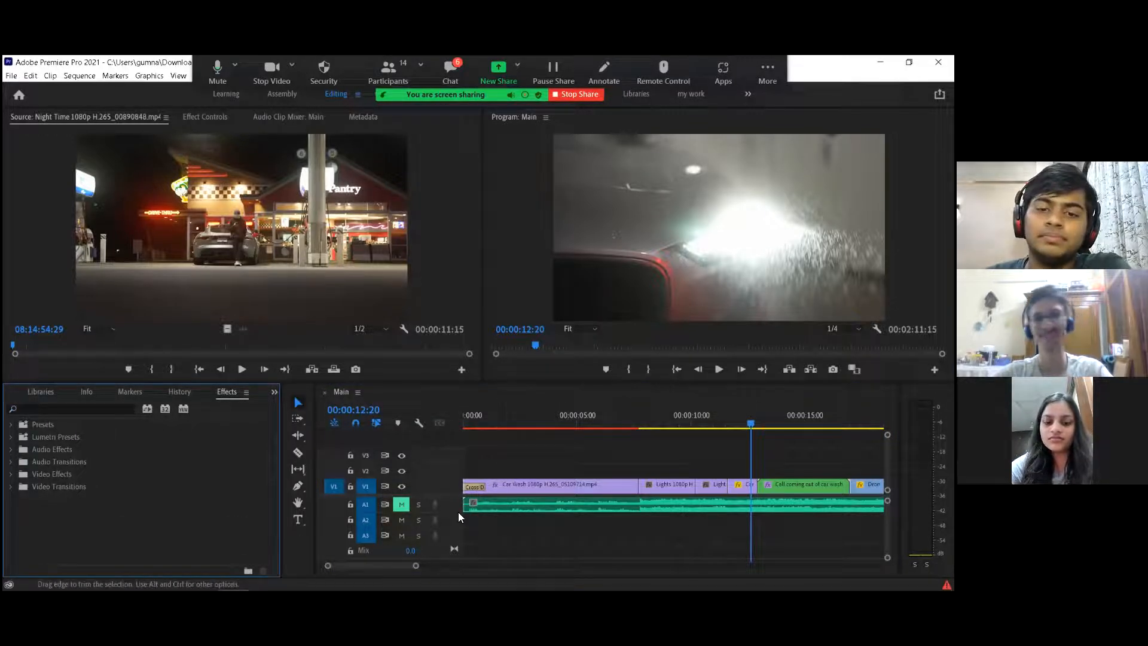
click(485, 487)
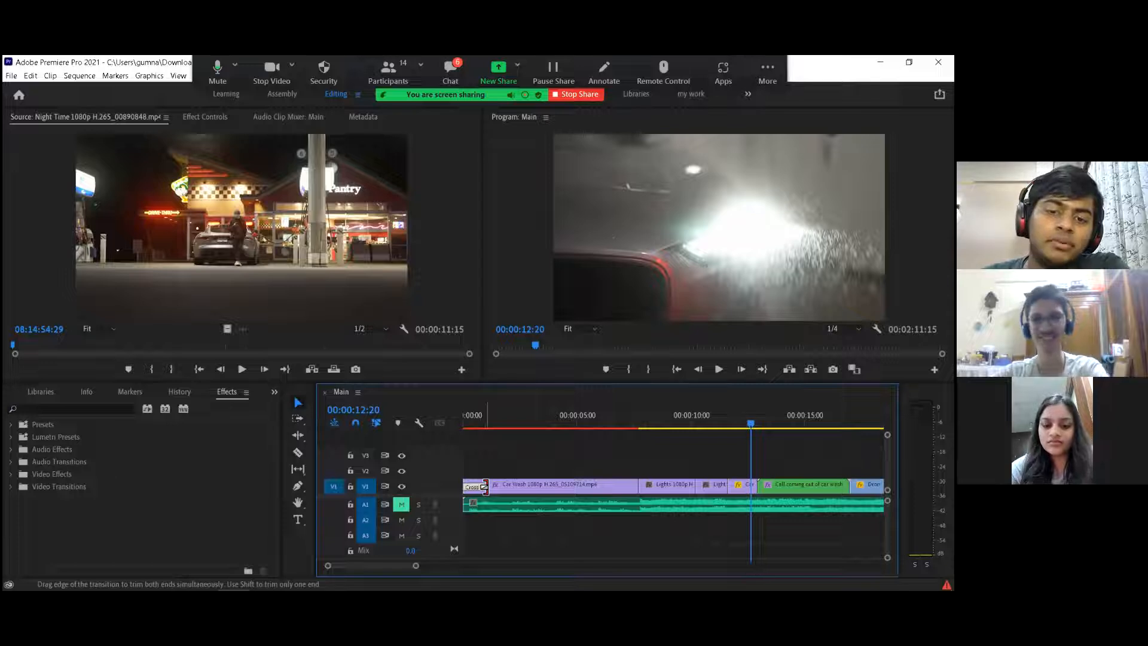
drag(485, 487, 525, 485)
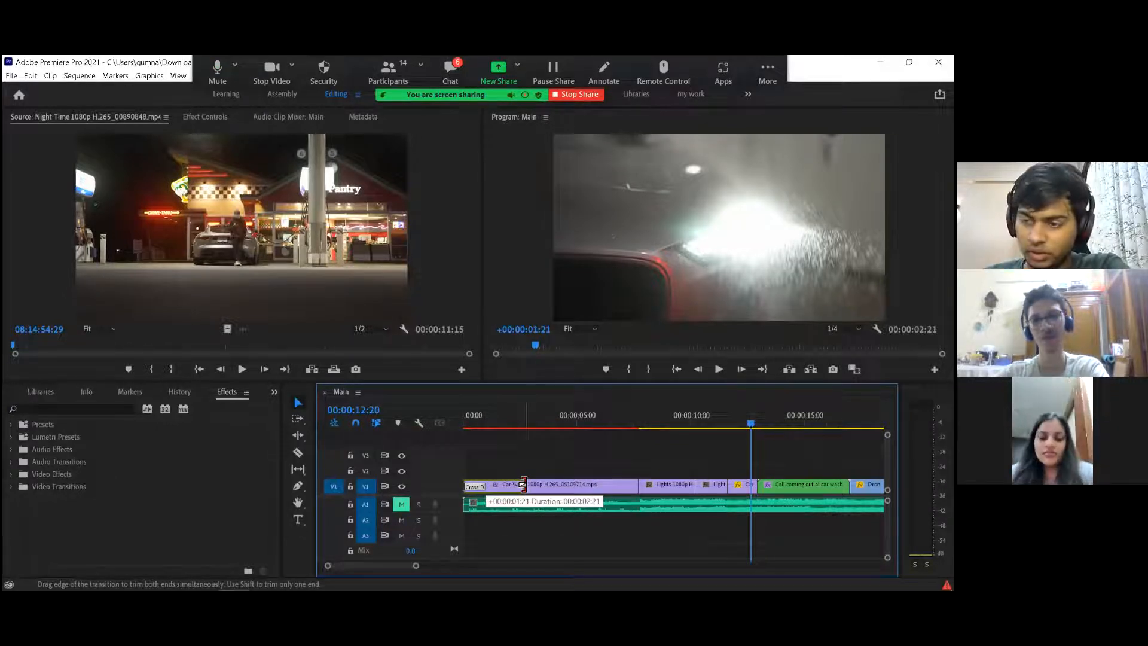
drag(523, 485, 522, 483)
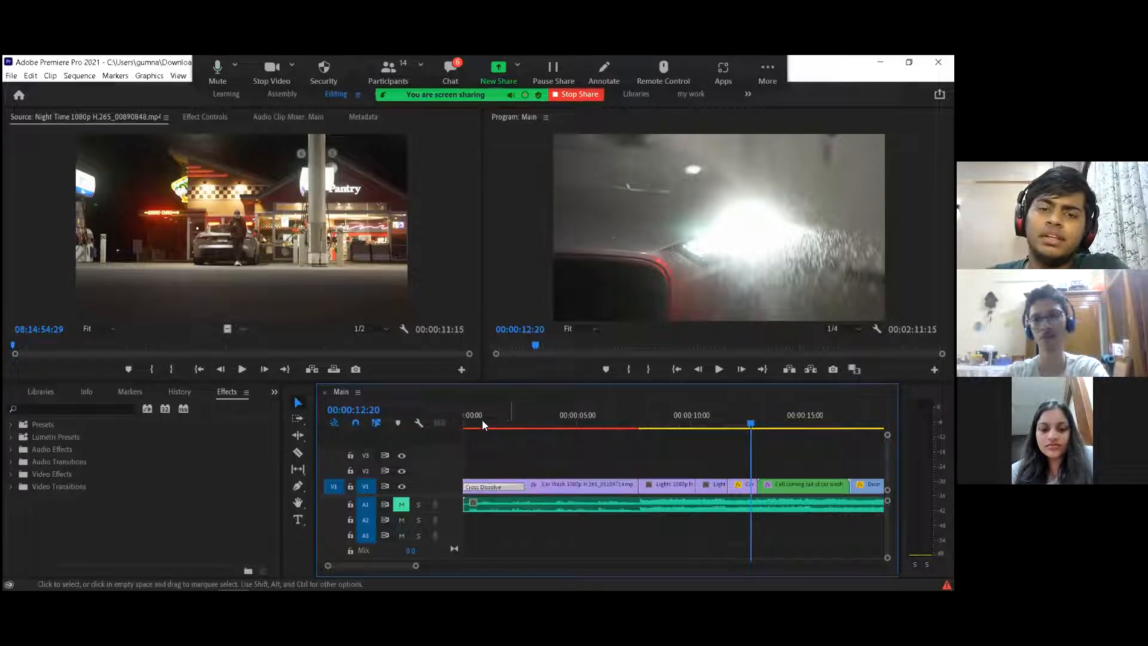
Step: Play the lengthened opening dissolve from the sequence start and move the playhead to 00:00:05:19
key(Home)
key(space)
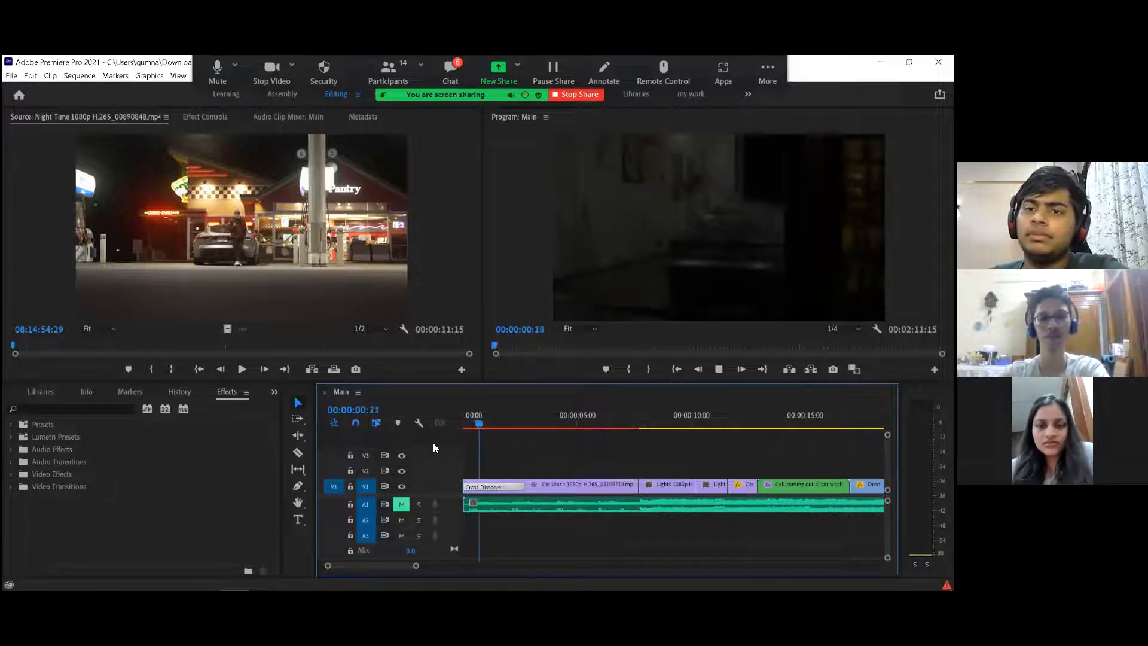
drag(505, 417, 590, 420)
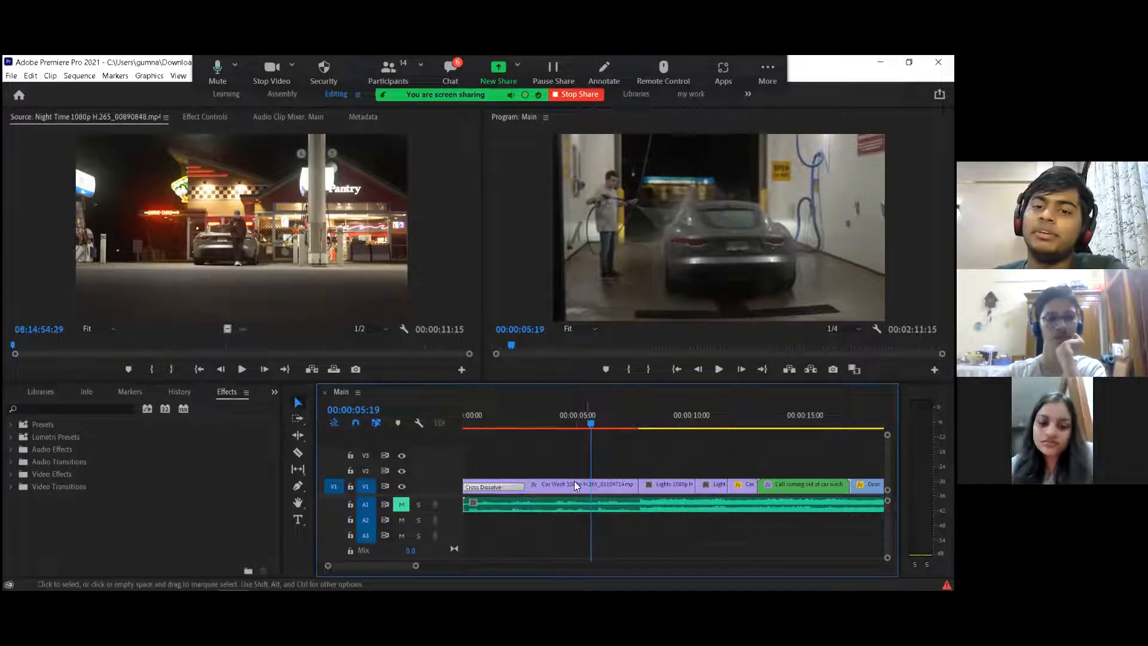
Step: Play the last Drone clip on V1 from 00:00:56:03 through its end and save the project
scroll(575, 474, down, 10)
scroll(644, 508, down, 10)
drag(643, 409, 605, 419)
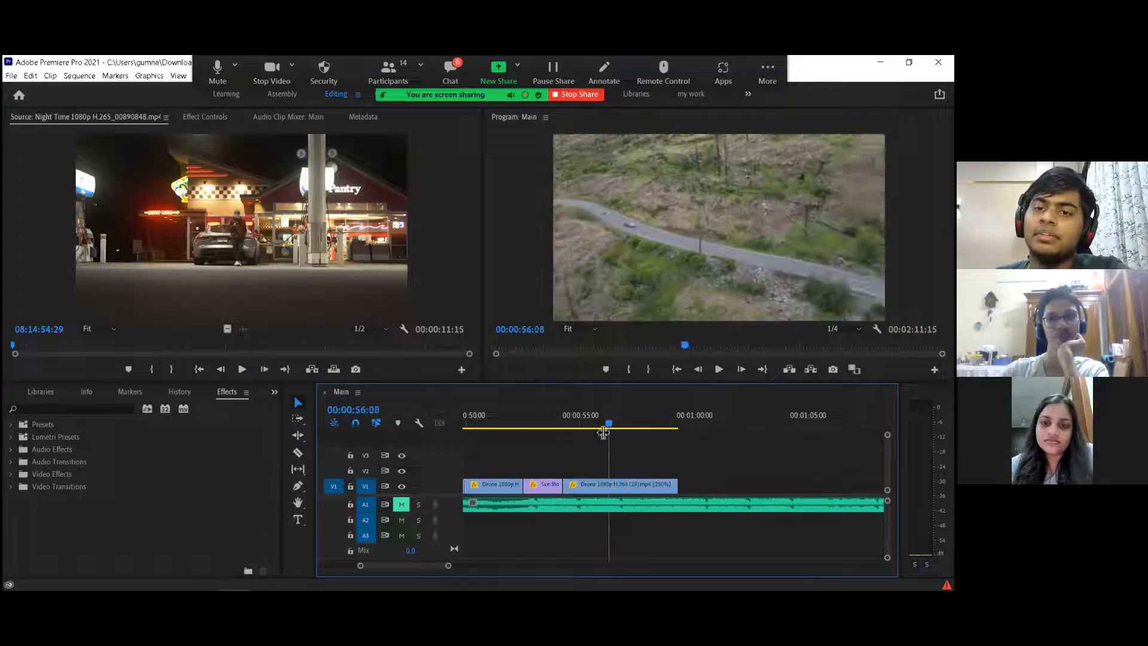
click(608, 484)
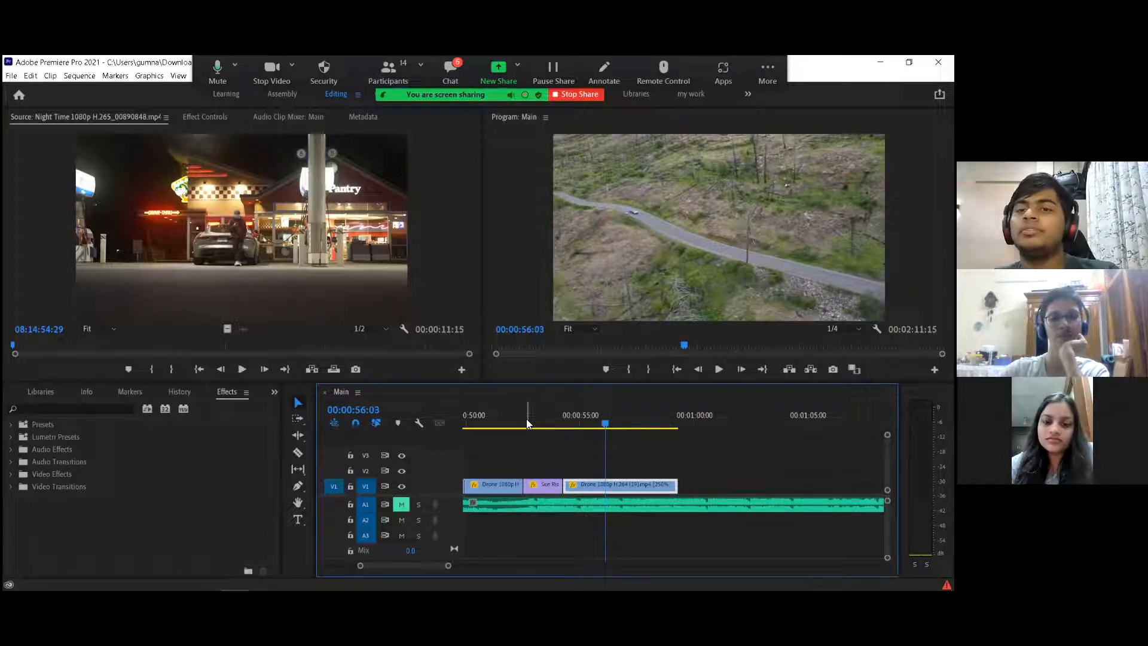
key(space)
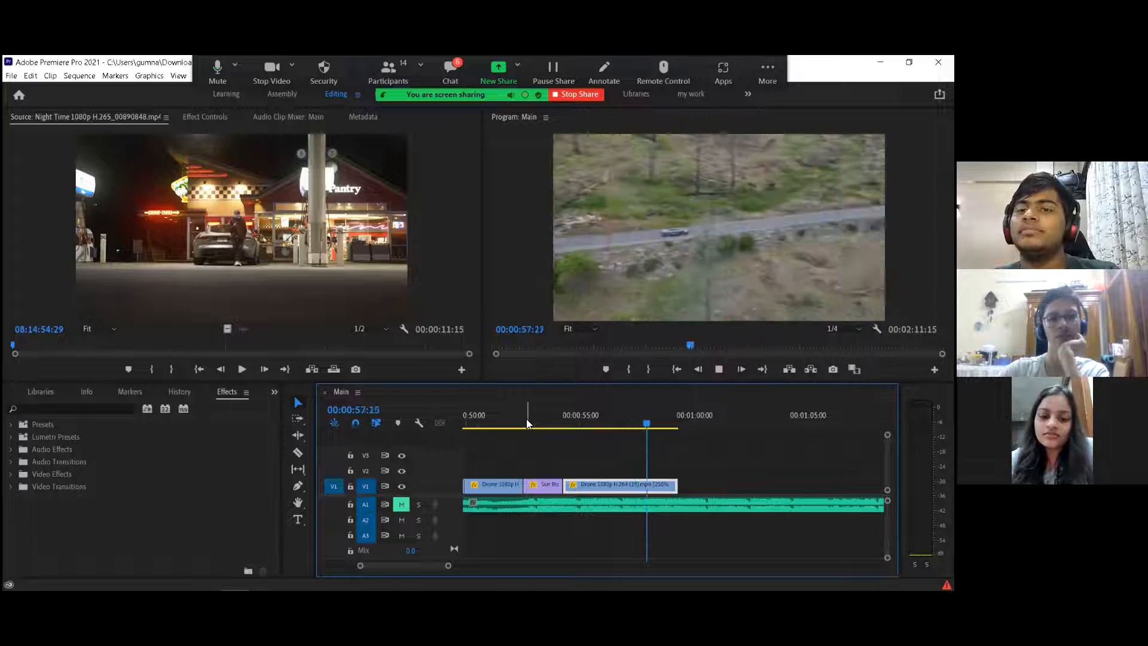
key(space)
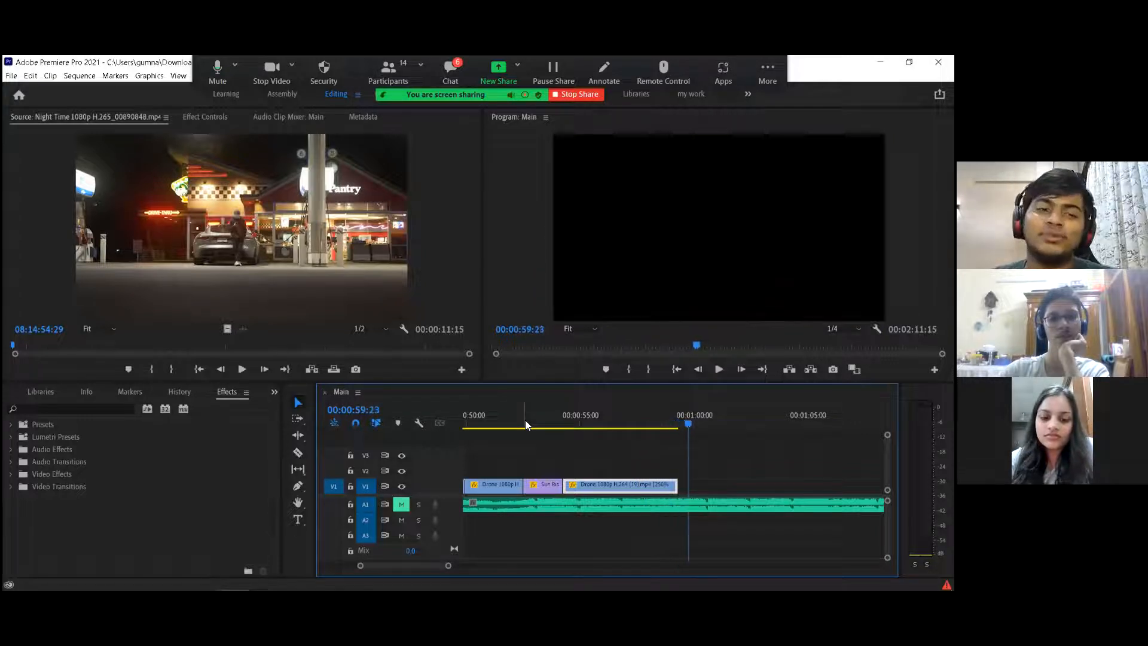
key(ctrl+s)
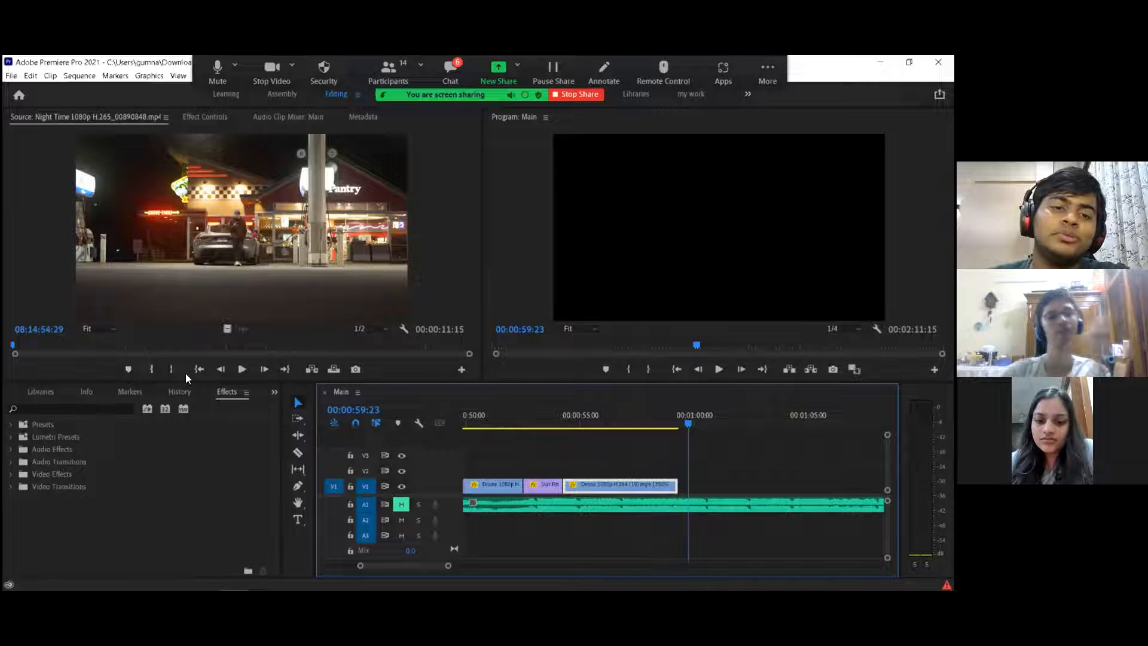
Step: Return to the project's clip list and open the Night Time clip ending in 00891193 for preview
click(279, 392)
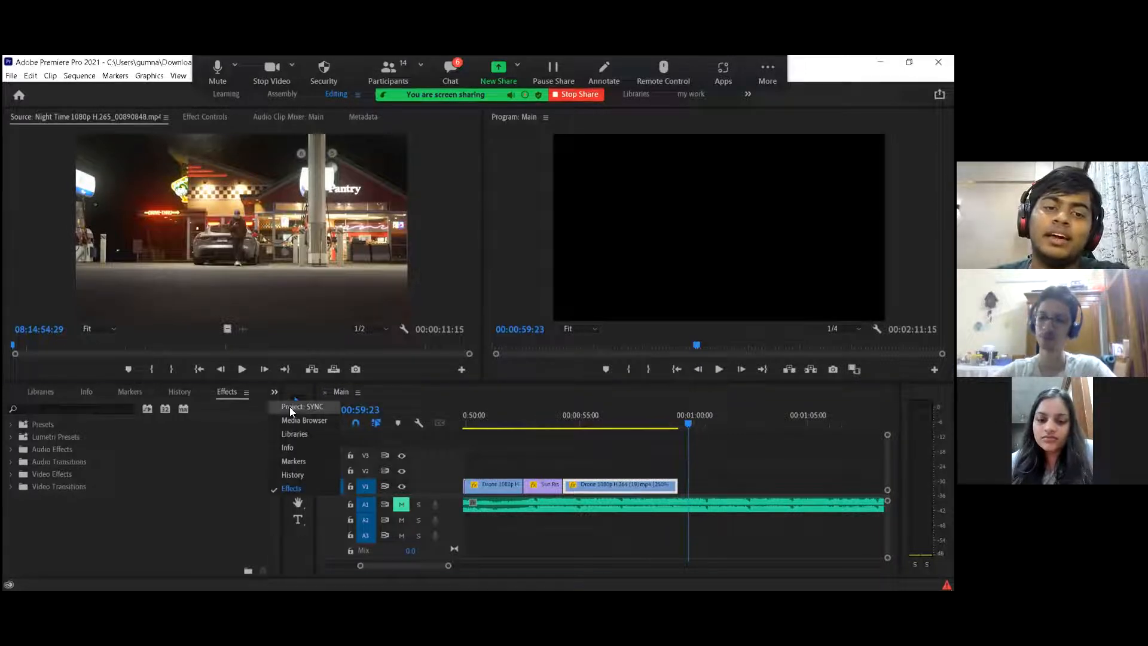
click(289, 406)
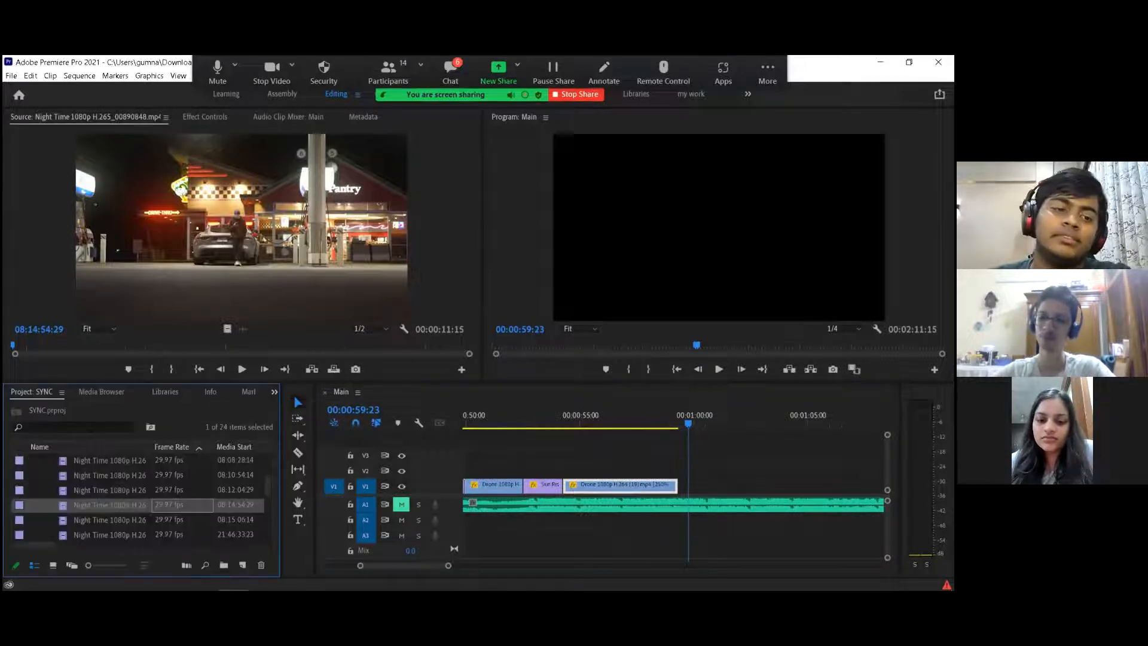
click(591, 414)
key(minus)
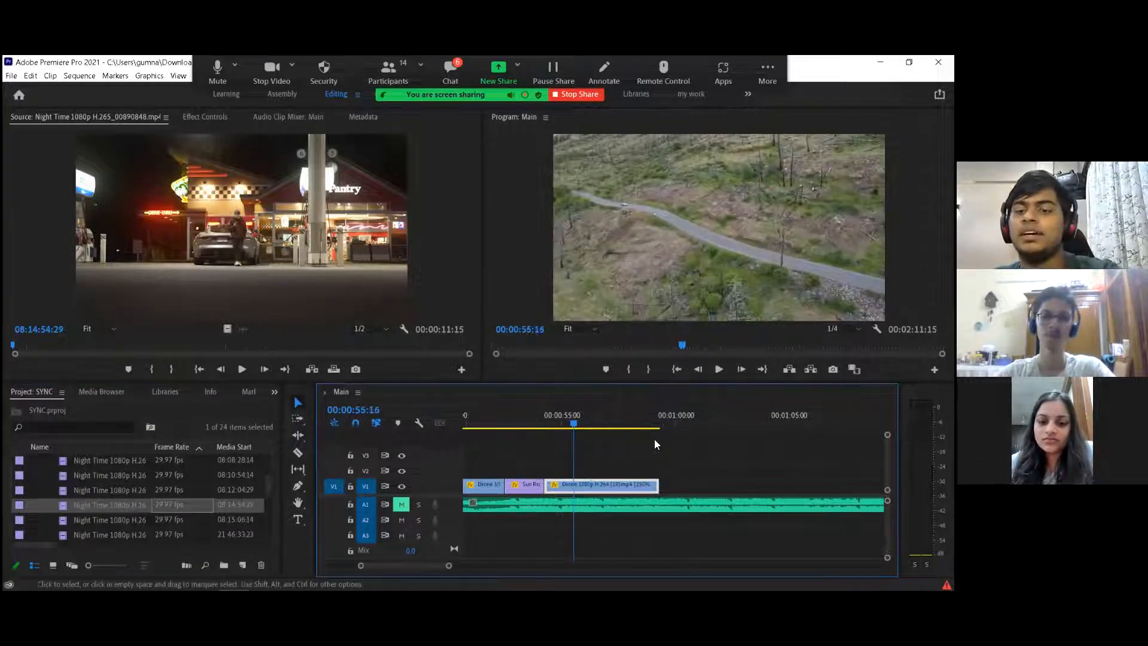
scroll(535, 460, down, 4)
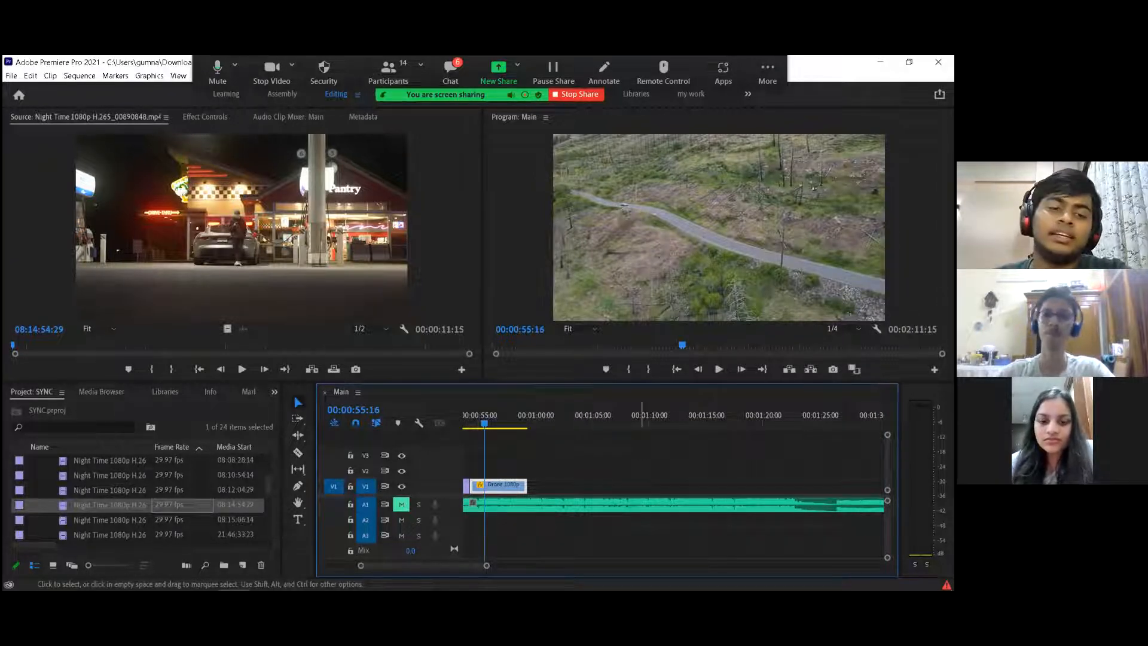
click(186, 520)
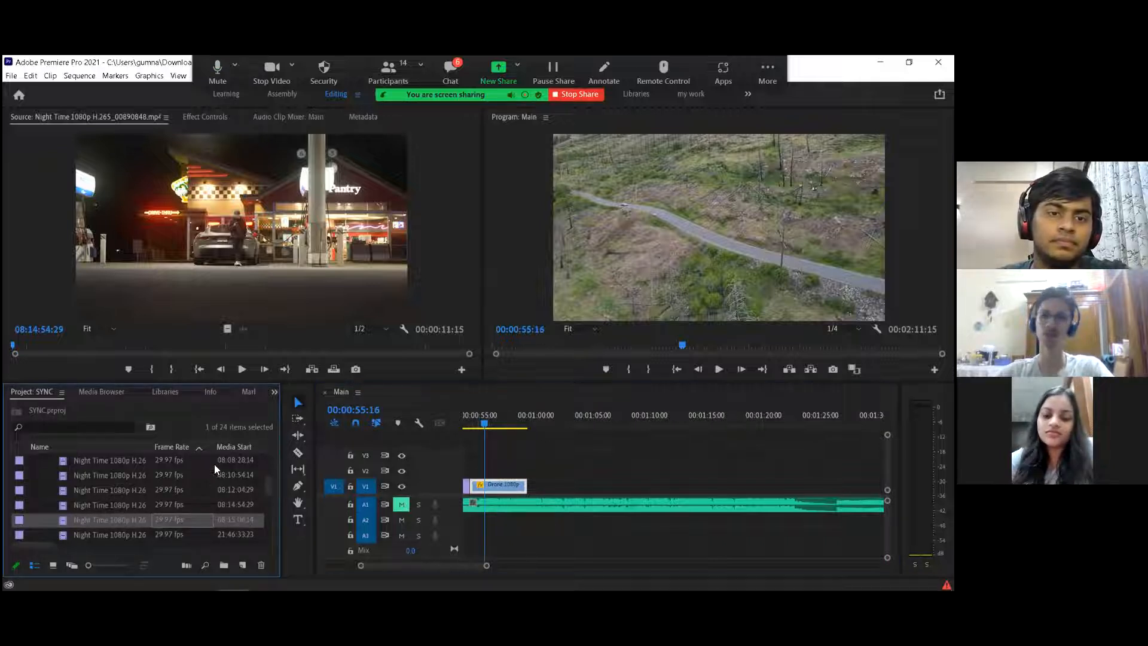
double_click(176, 519)
scroll(176, 519, down, 1)
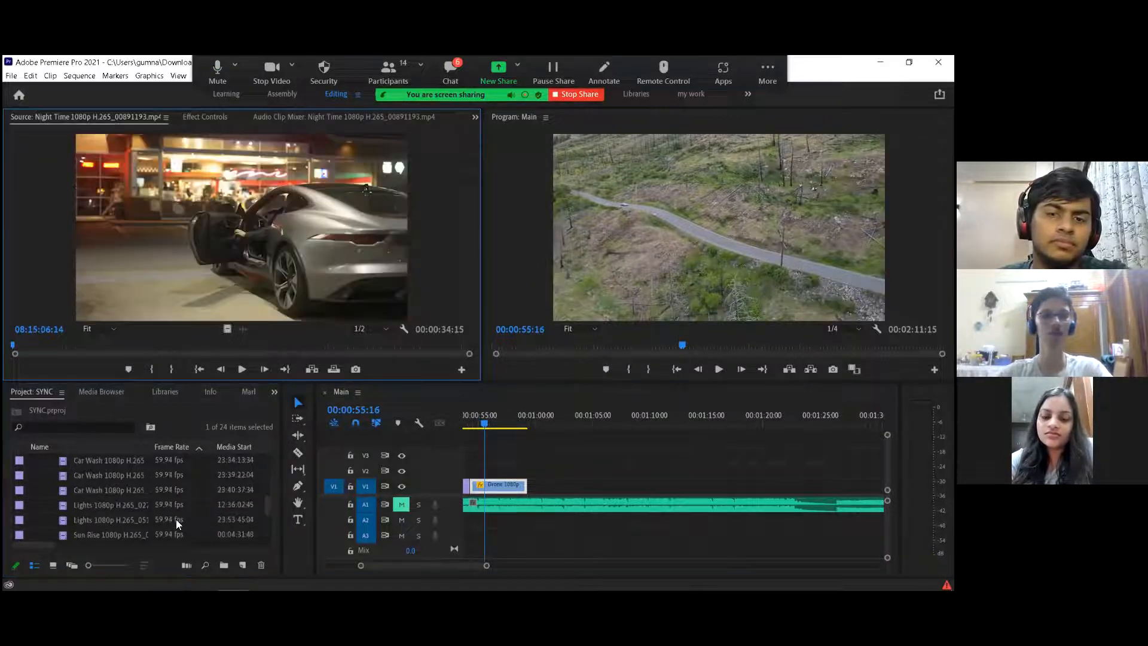
scroll(176, 519, down, 5)
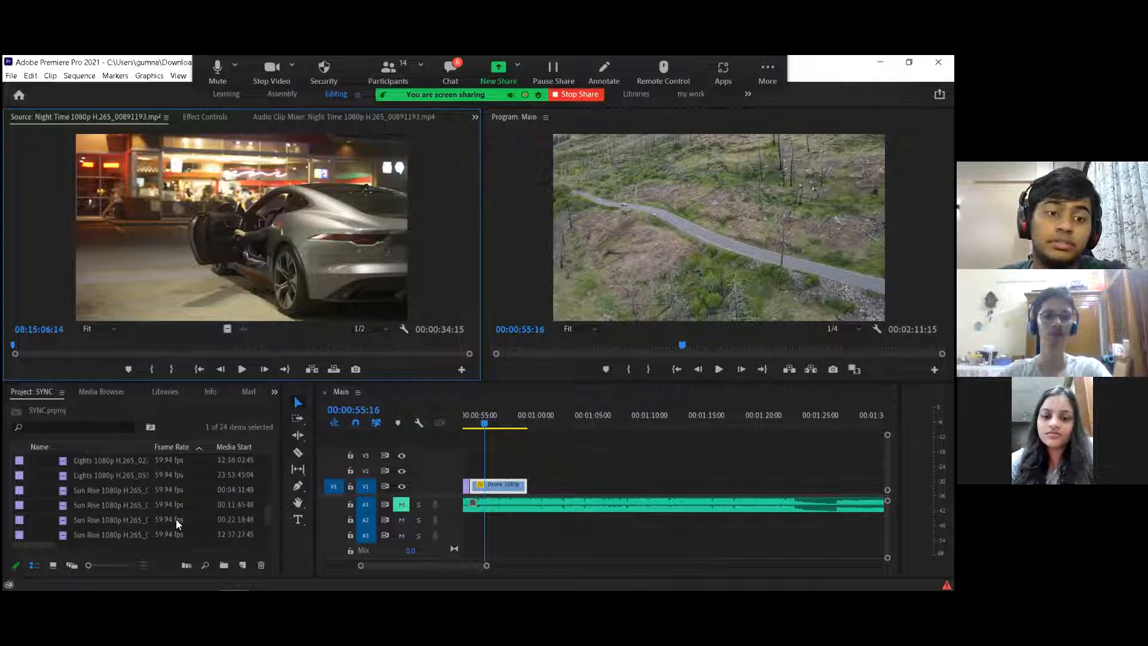
Step: Preview the Sun Rise clips ending in 00042348, 00080328, 00016308, 02726860 and 02729500, scrubbing through 00016308
double_click(177, 505)
scroll(177, 507, down, 3)
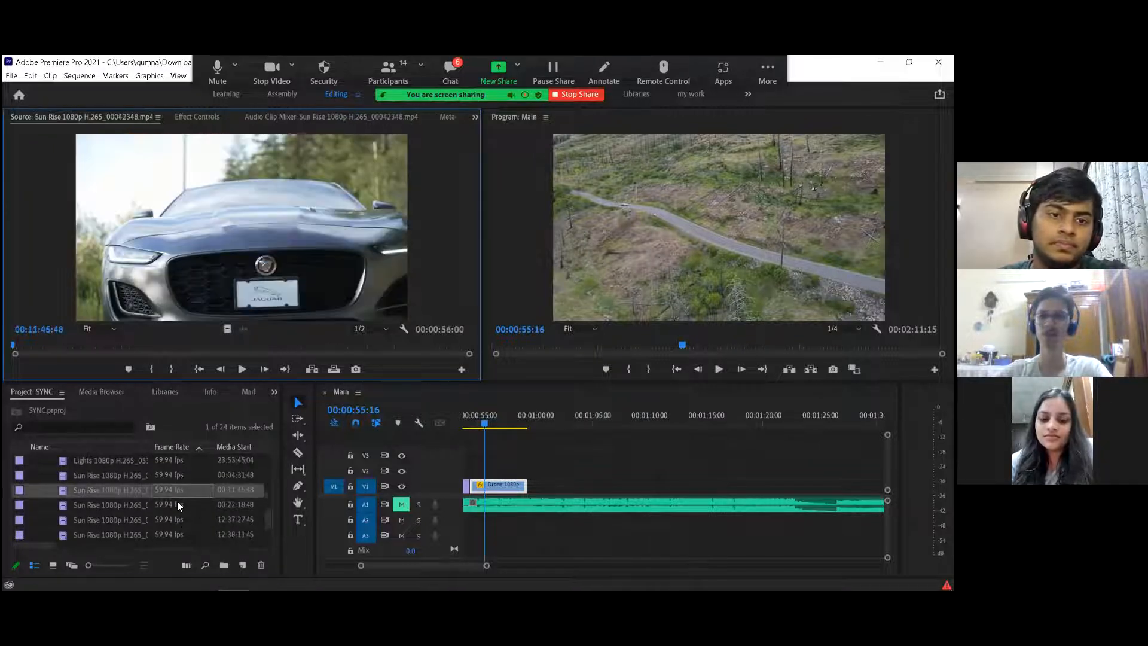
double_click(168, 476)
scroll(161, 505, up, 2)
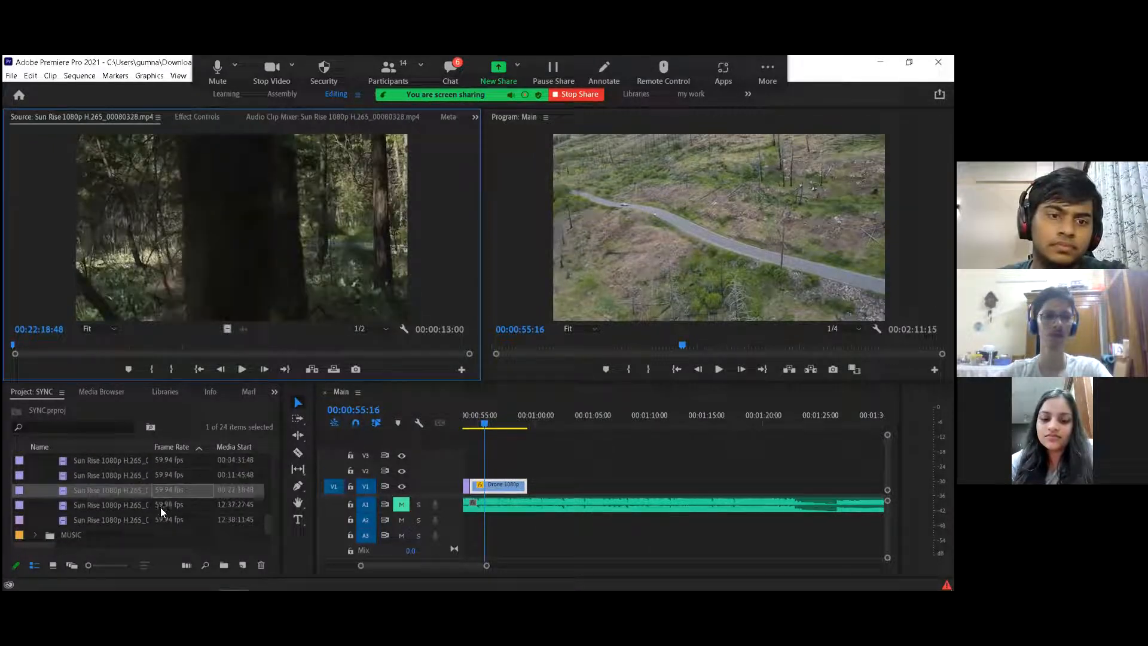
double_click(167, 477)
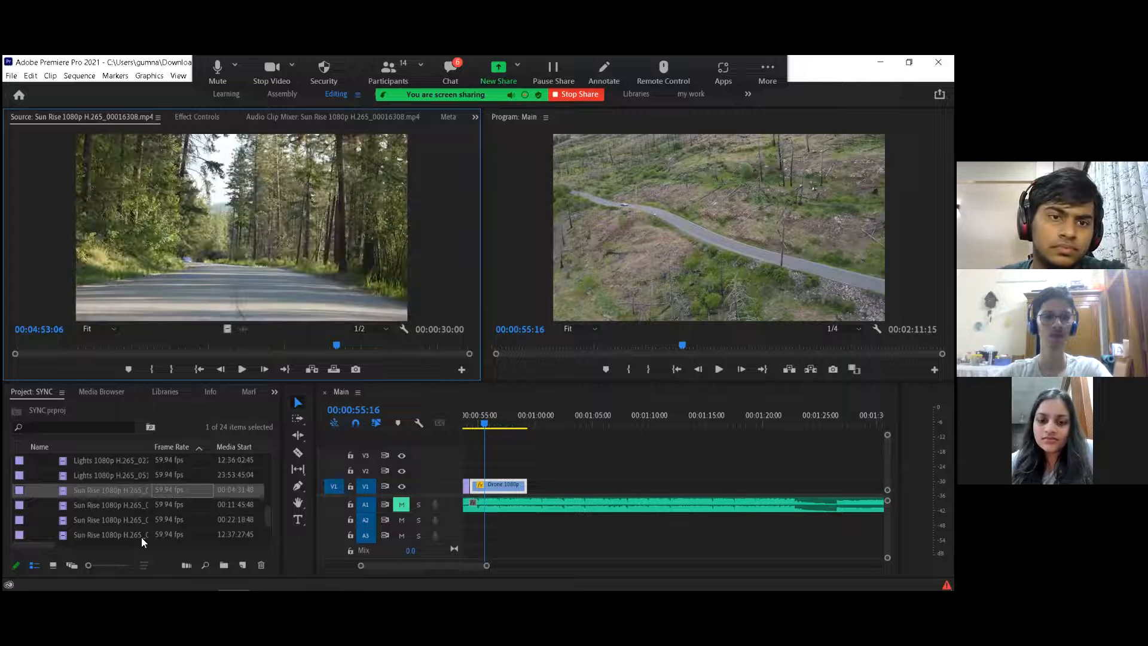
scroll(143, 530, up, 1)
drag(141, 344, 329, 342)
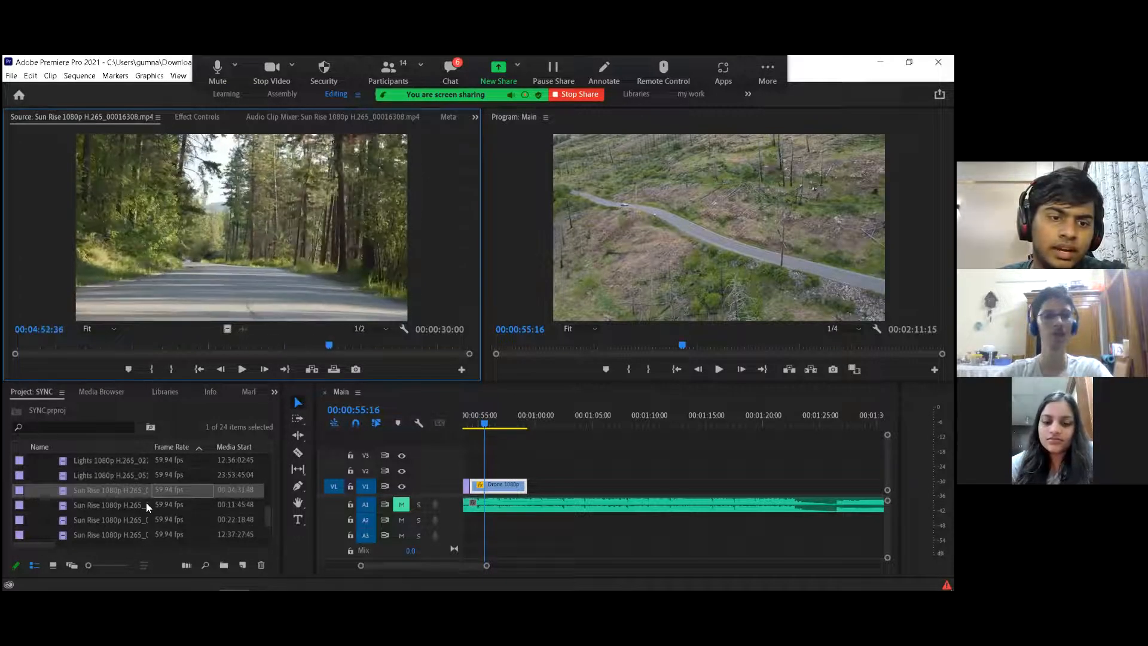
scroll(150, 501, down, 2)
double_click(161, 508)
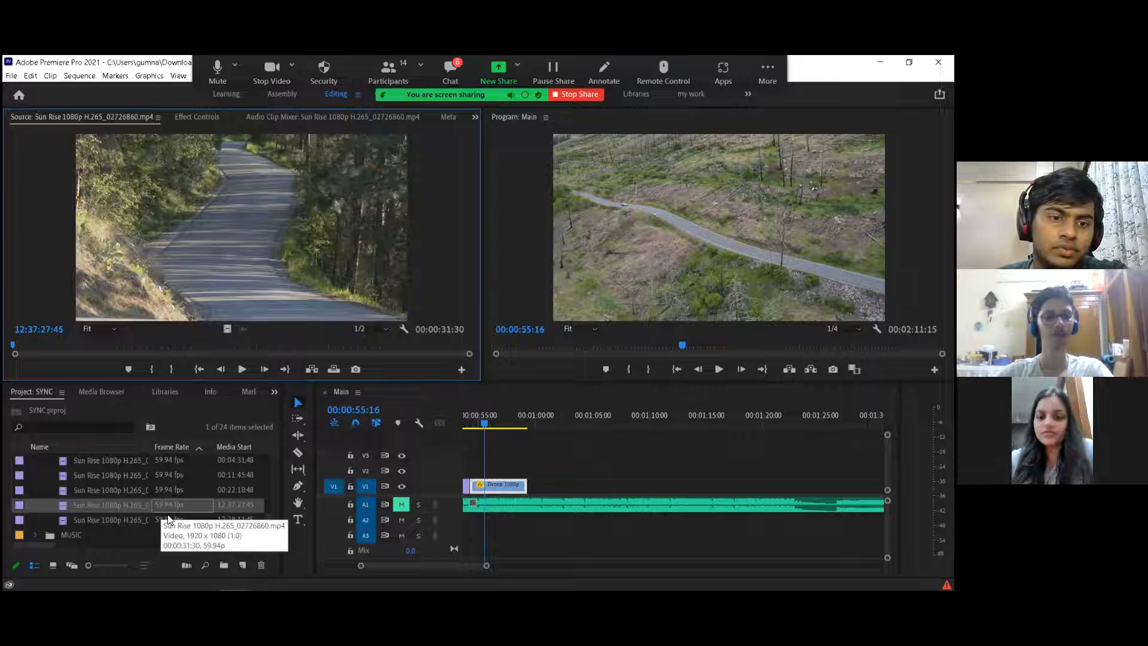
double_click(168, 519)
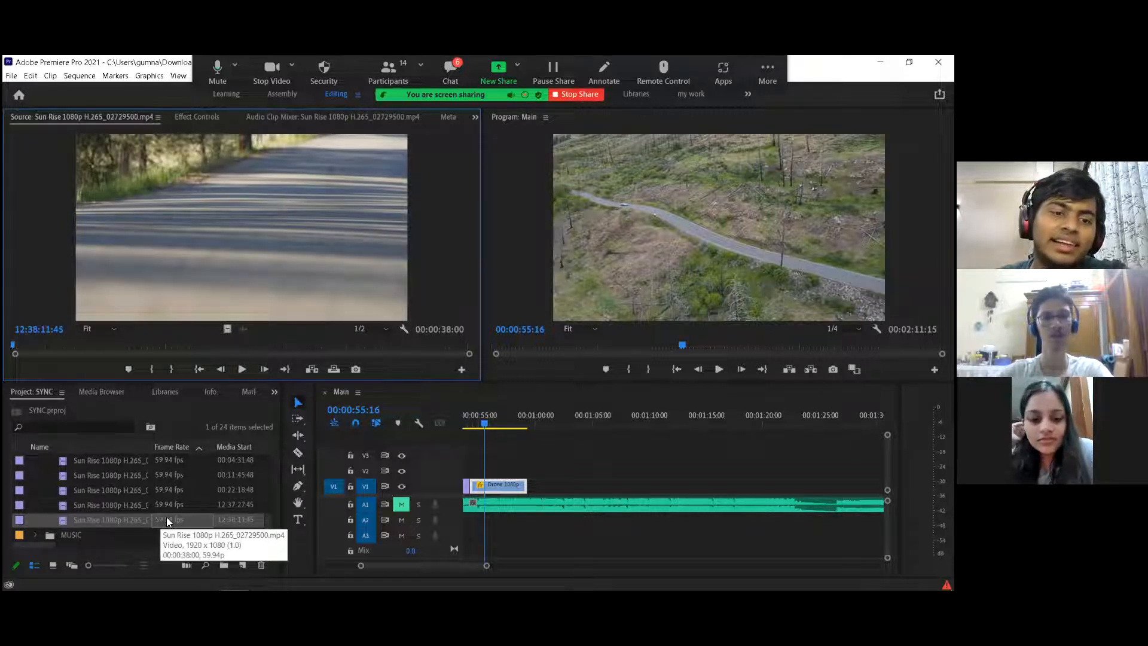
Step: Place the Sun Rise clip ending in 00080328 on V1 at about 00:01:05:00, split it at 00:01:13:13, and delete the first part
double_click(165, 489)
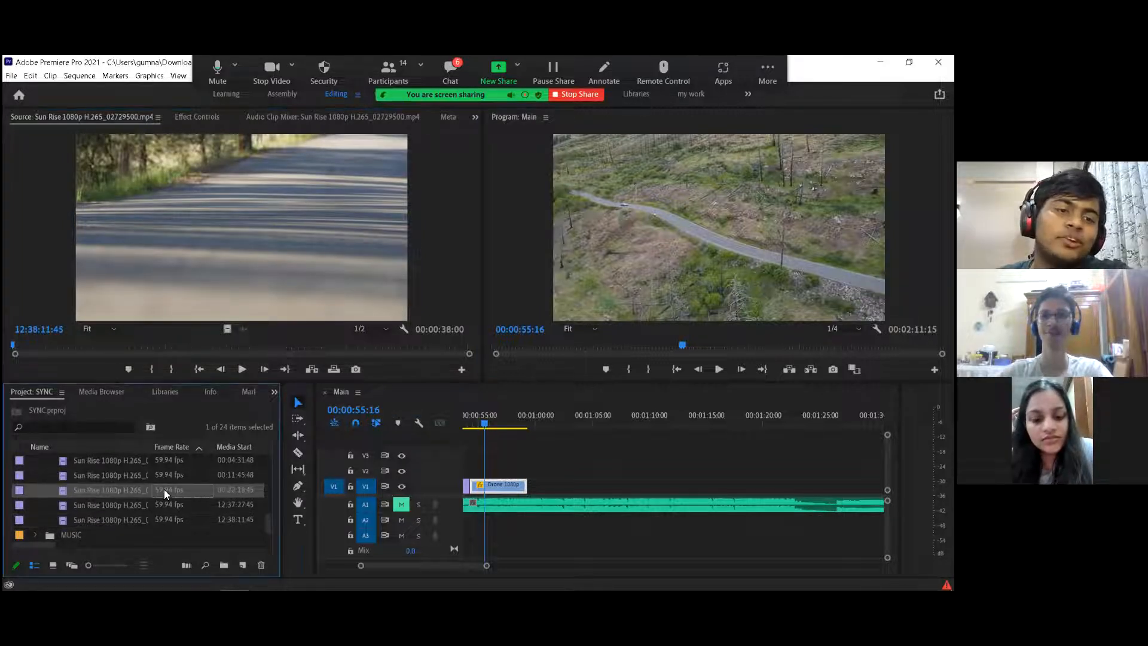
drag(82, 490, 592, 474)
drag(605, 418, 687, 419)
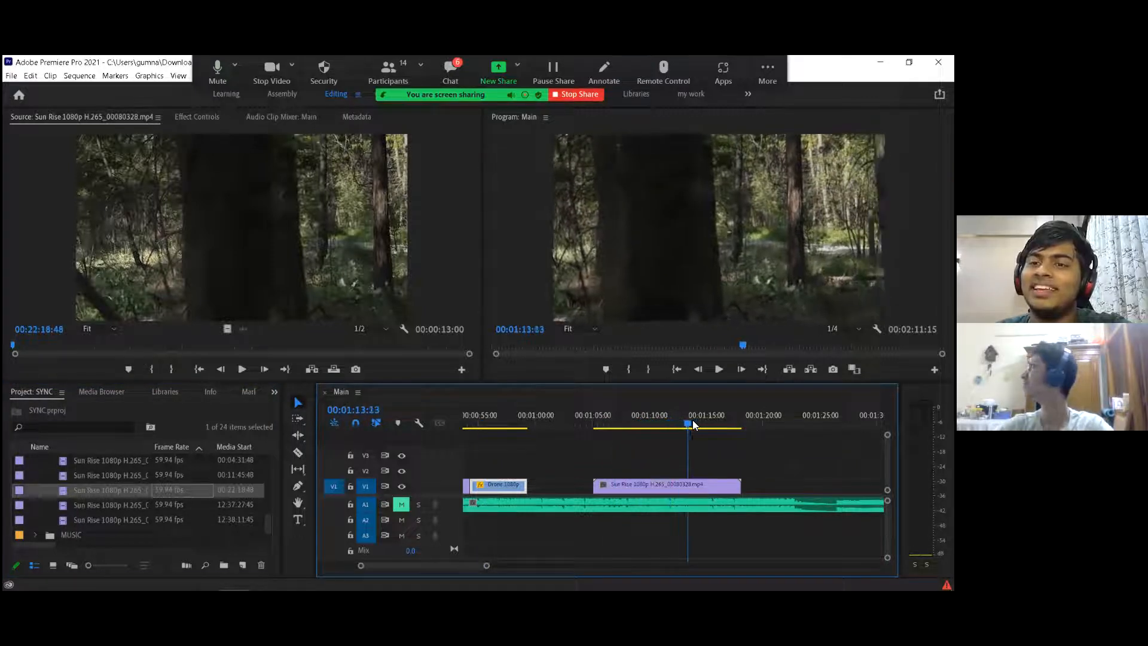
key(c)
click(689, 483)
key(v)
click(657, 482)
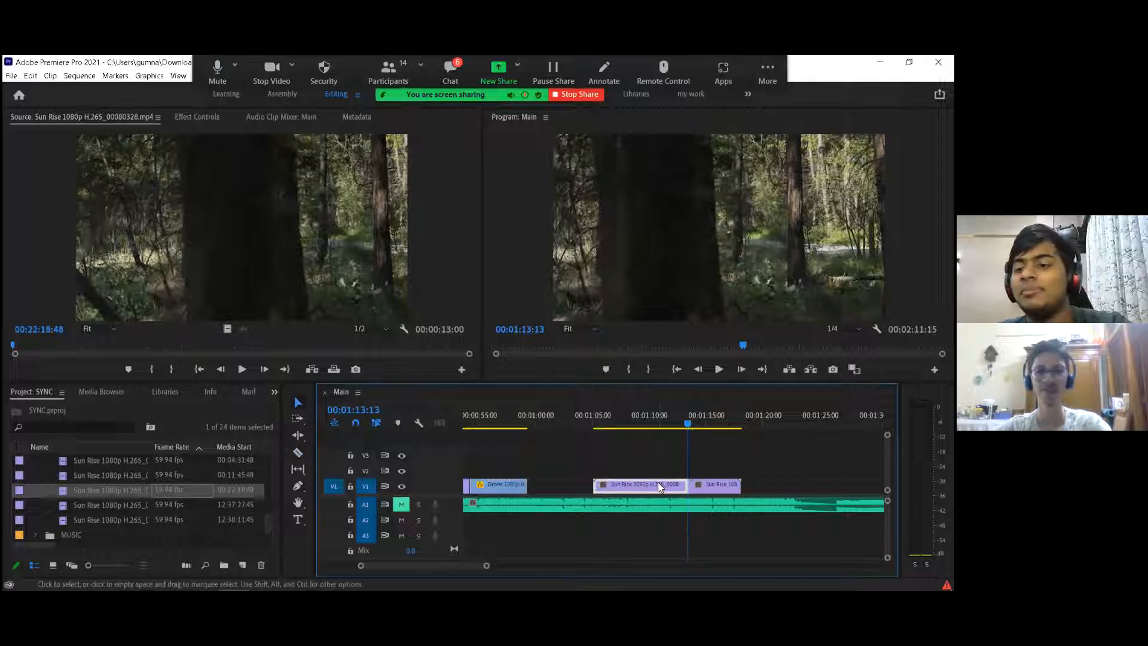
key(Delete)
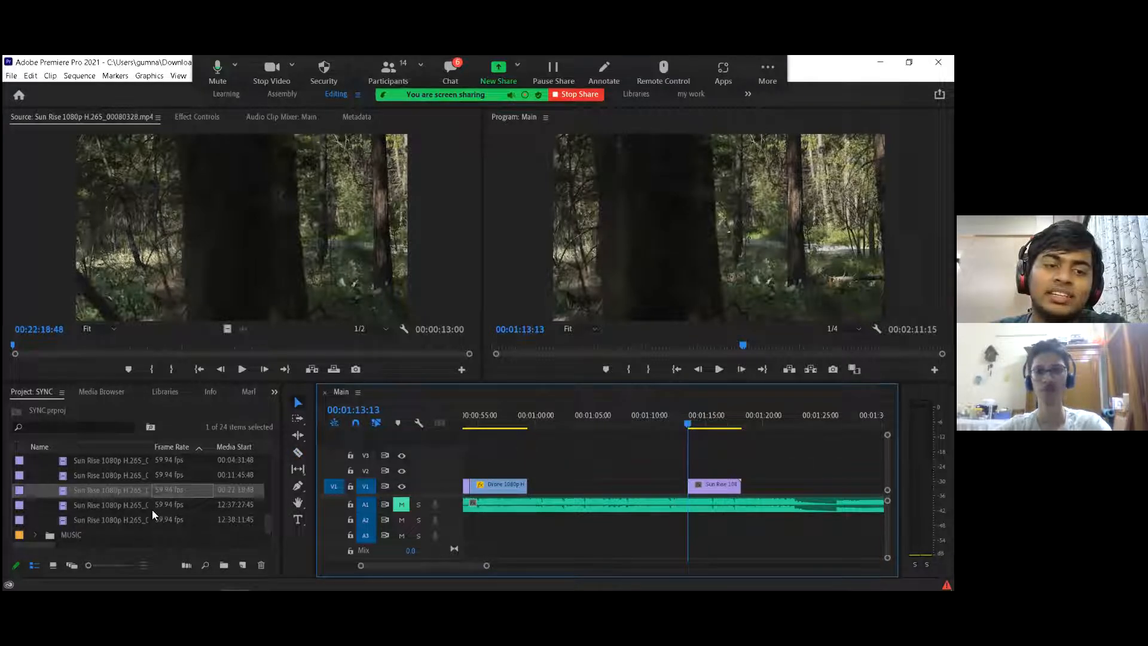
Step: Play the remaining Sun Rise clip, split it at 00:01:15:27, and delete the part after the cut
key(space)
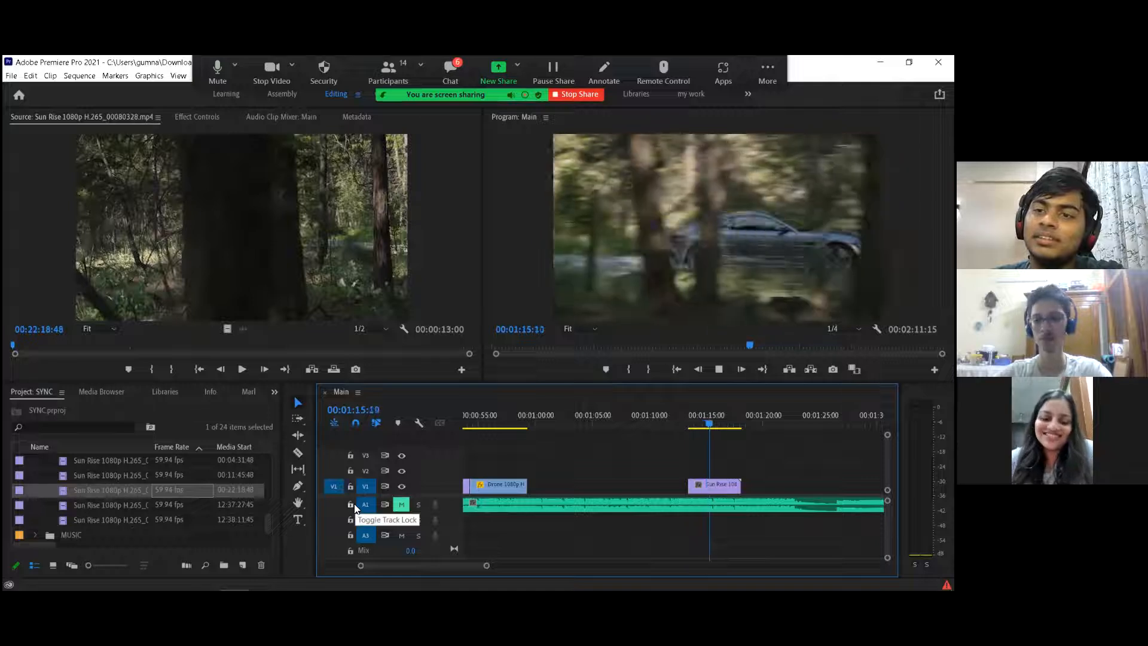
key(space)
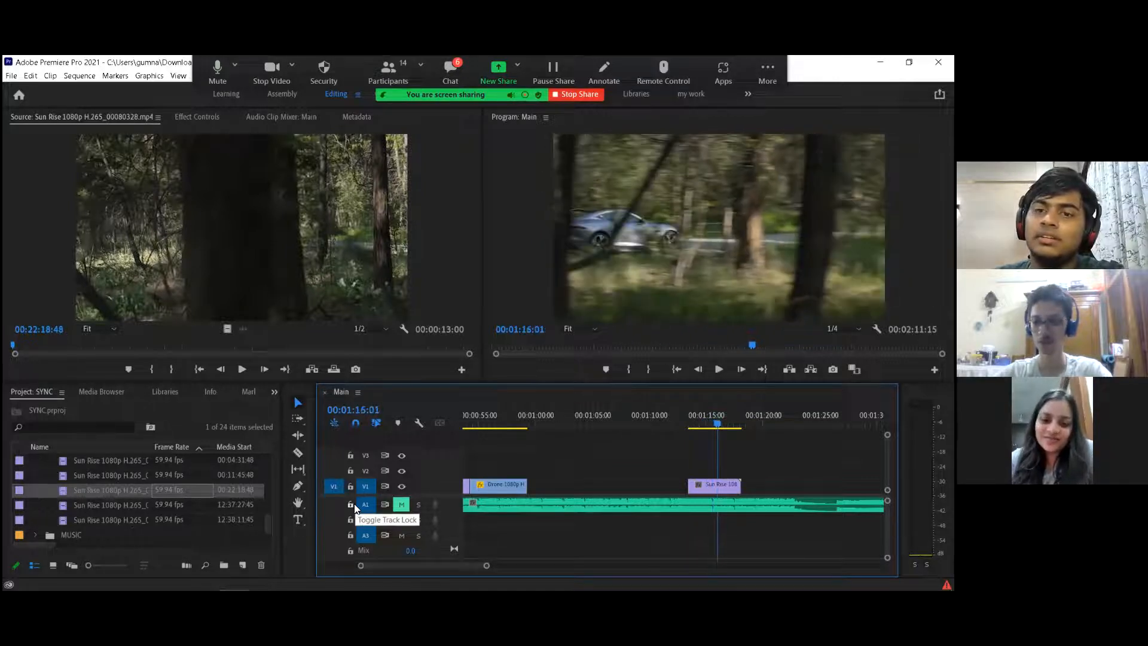
key(Left)
key(Left)
key(Left)
key(Left)
key(c)
click(715, 484)
key(v)
click(726, 484)
key(Delete)
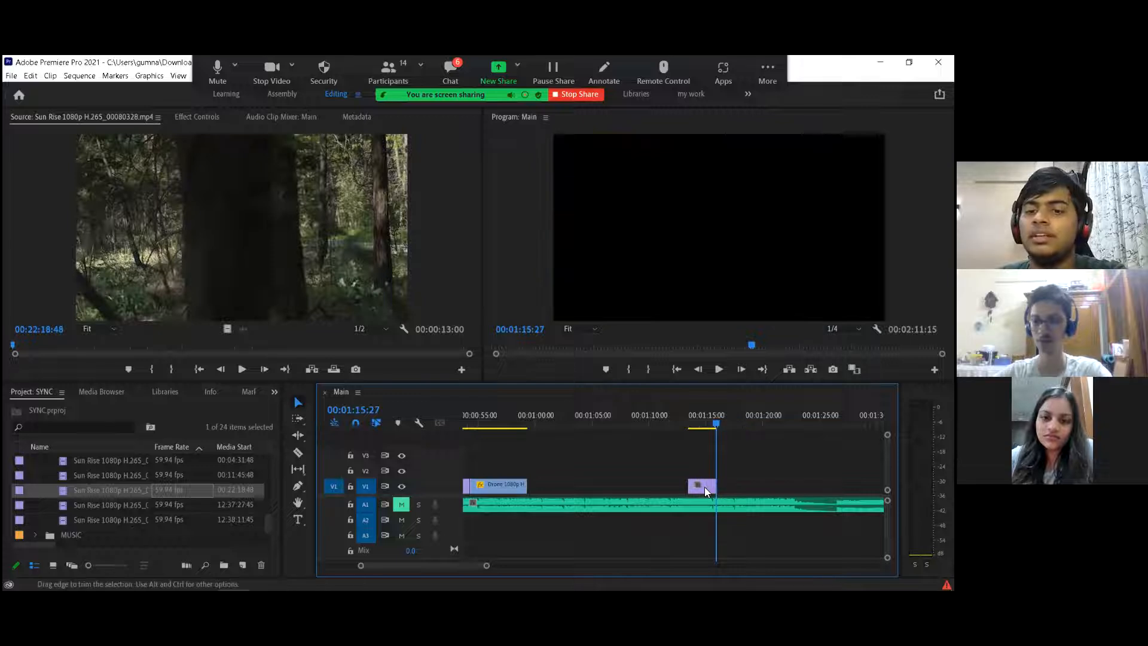
Step: Speed up the trimmed Sun Rise clip and move it directly after the last Drone clip on V1
right_click(705, 487)
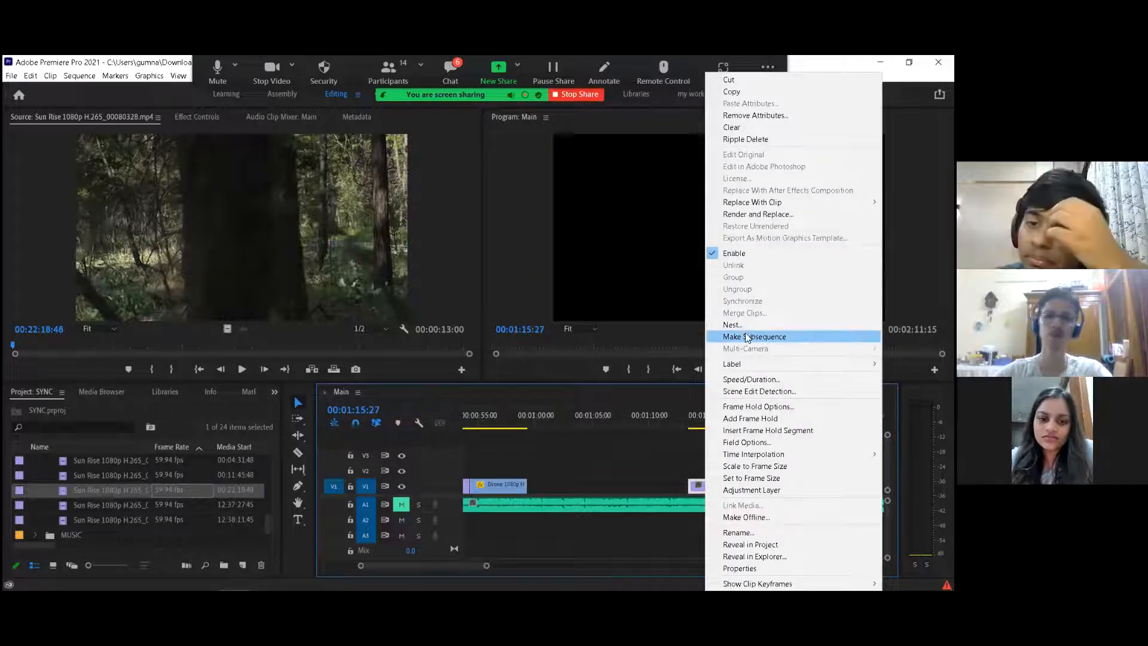
click(747, 379)
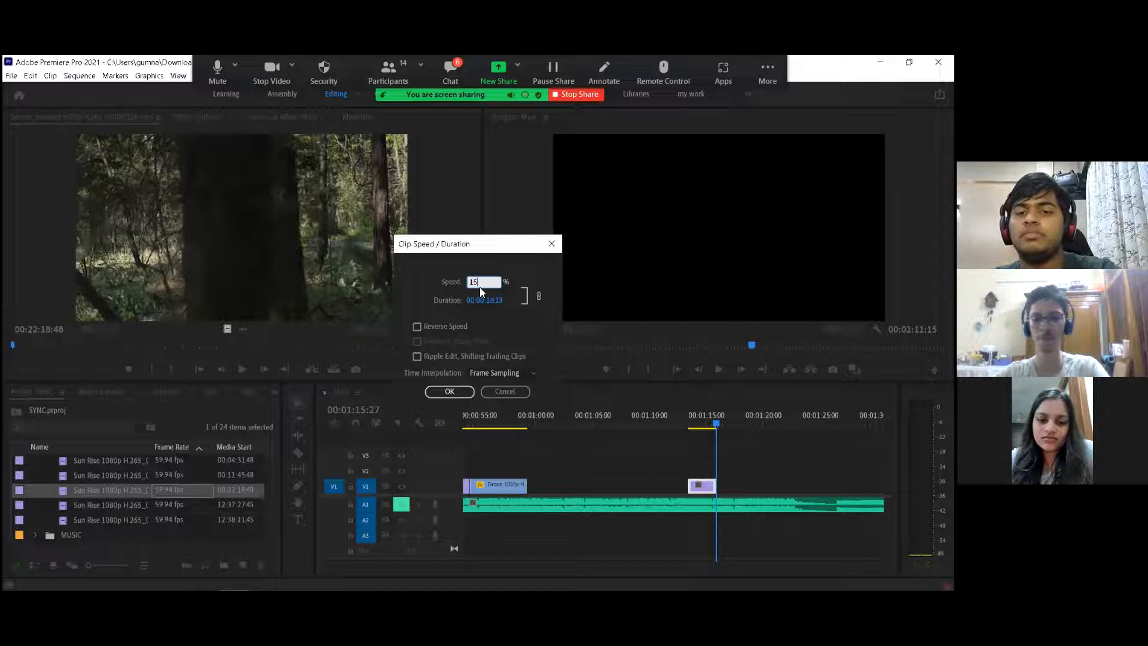
key(Return)
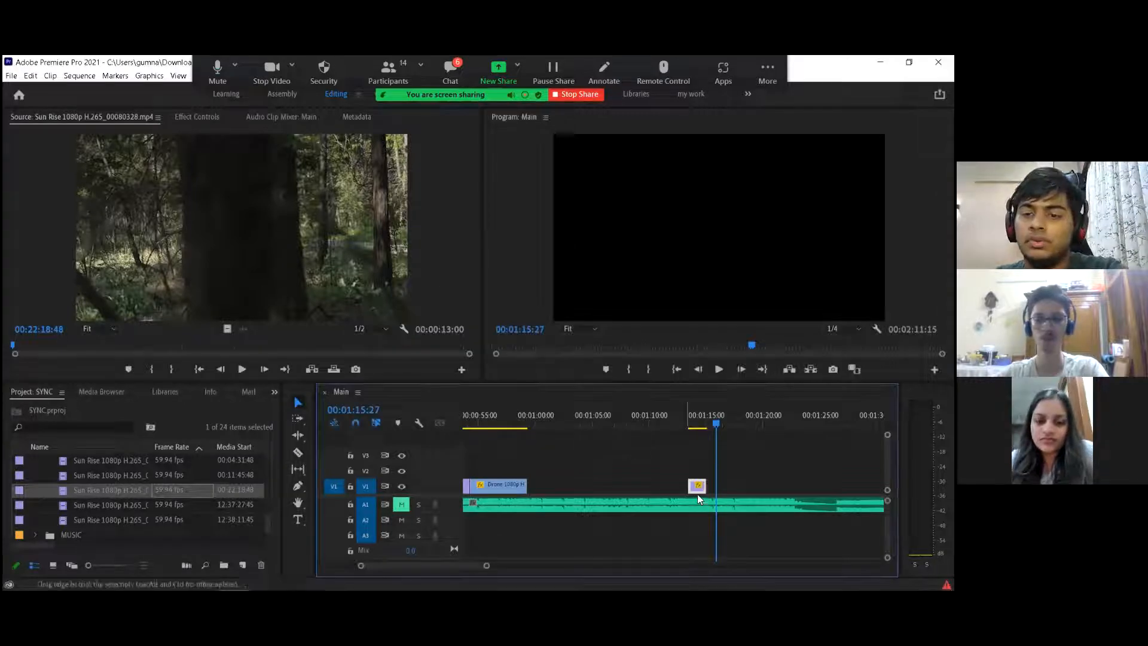
drag(698, 485, 536, 485)
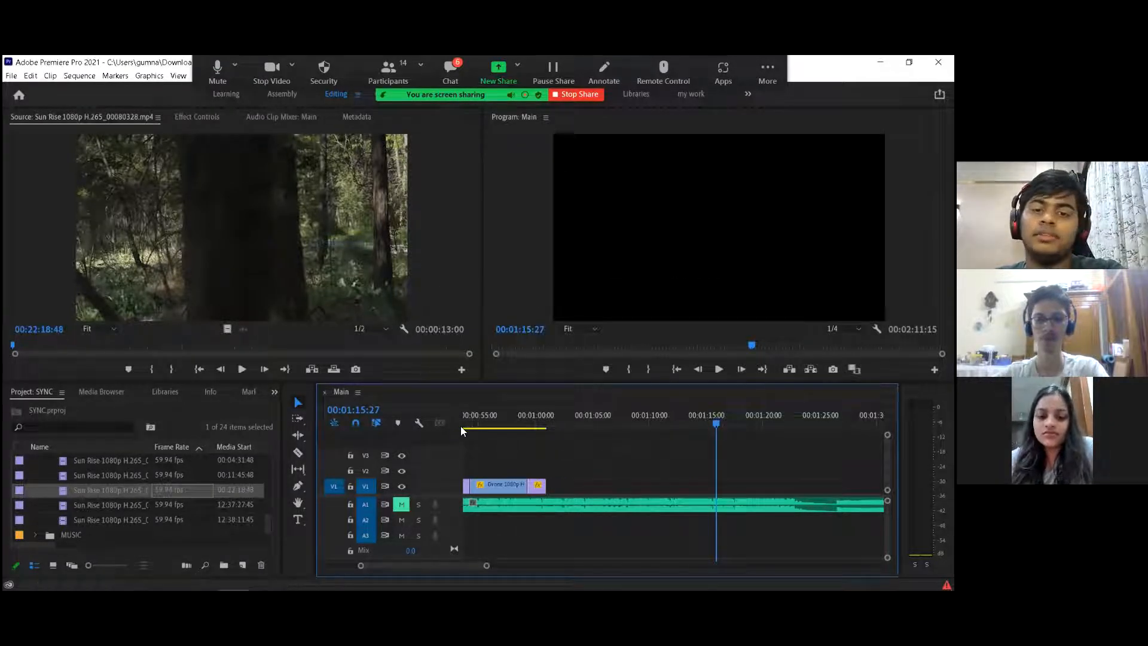
Step: Play the transition from the last Drone clip into the Sun Rise clip and save the project
drag(523, 411, 518, 411)
key(space)
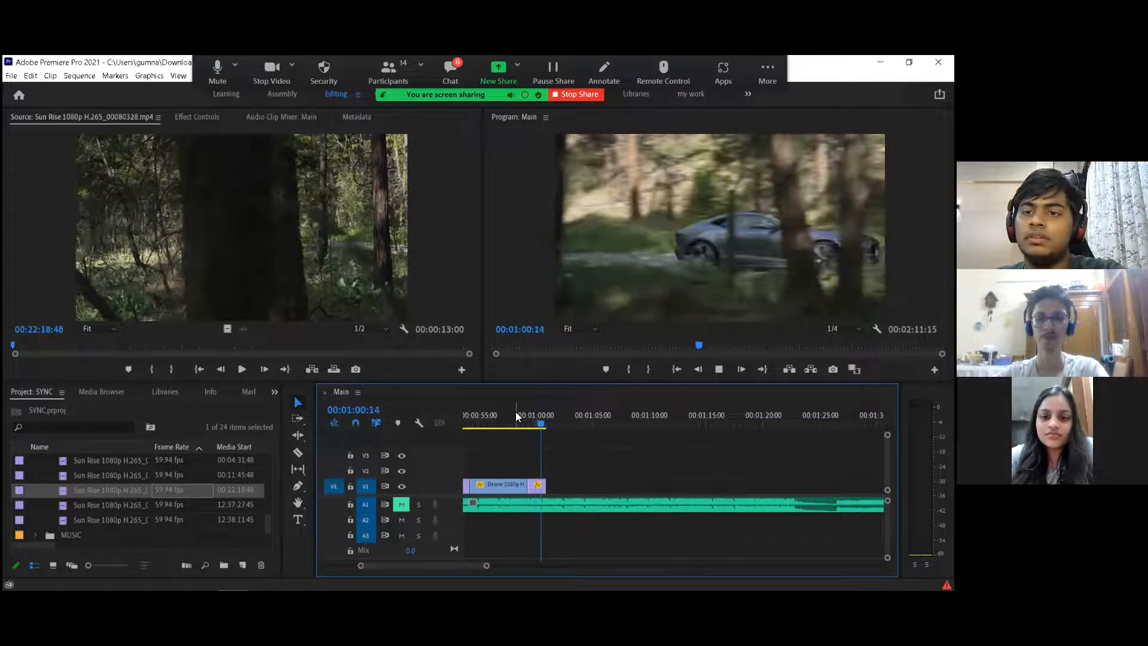
key(space)
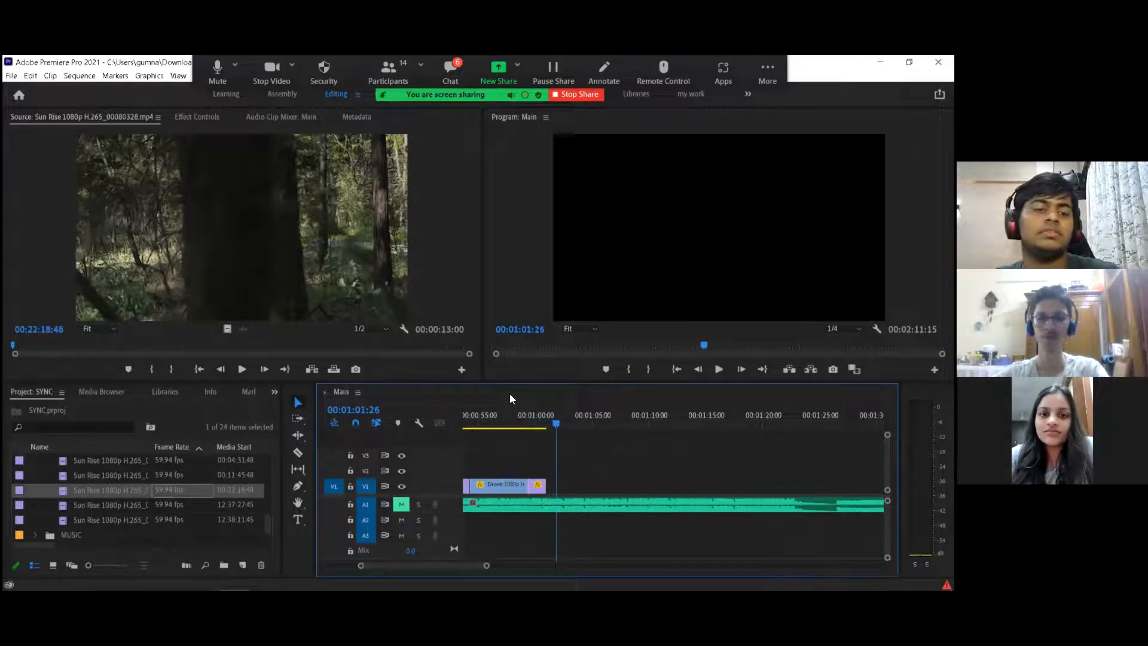
key(ctrl+s)
Step: Preview the Sun Rise clips ending in 02726860, 02729500 and 00042348 as candidates for the next shot
click(127, 504)
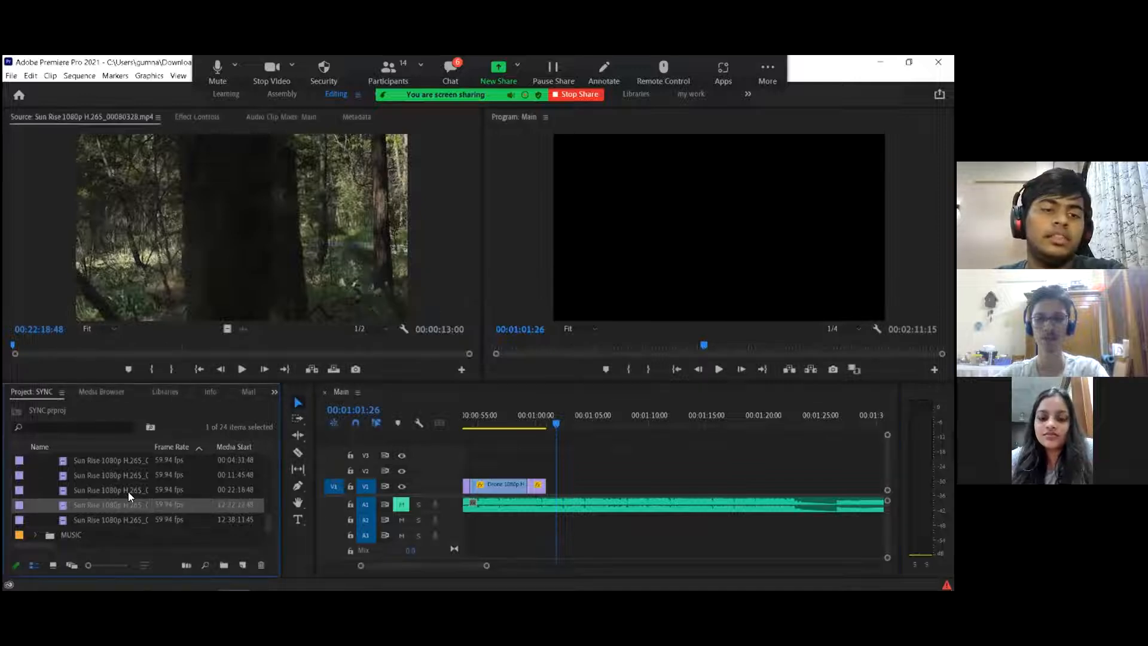
double_click(160, 507)
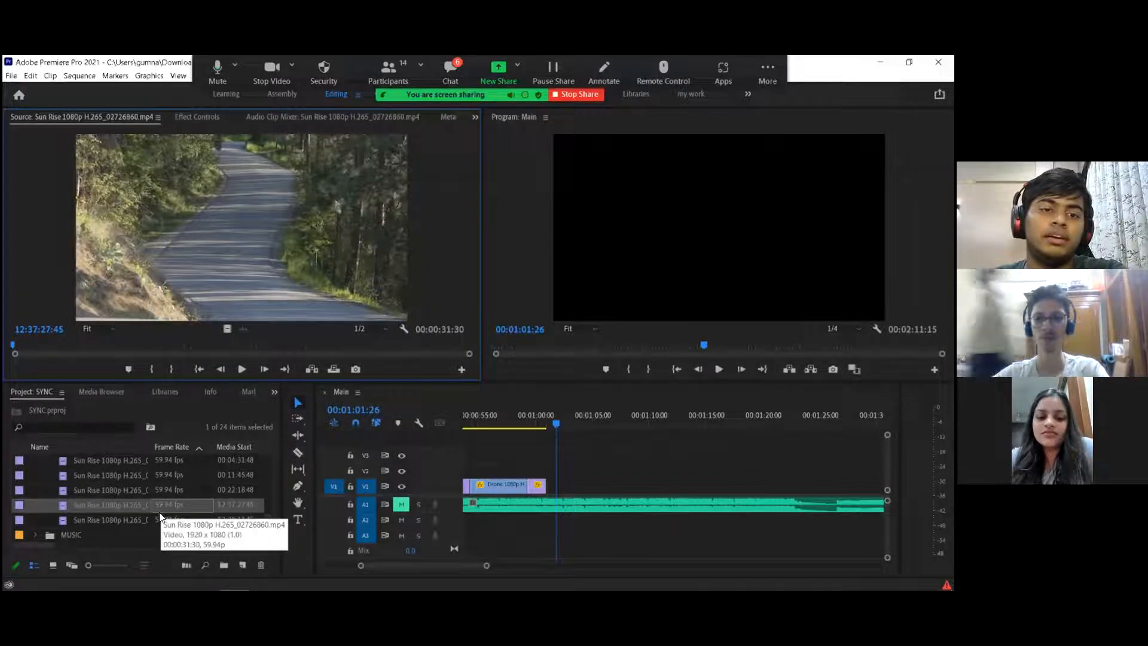
double_click(159, 520)
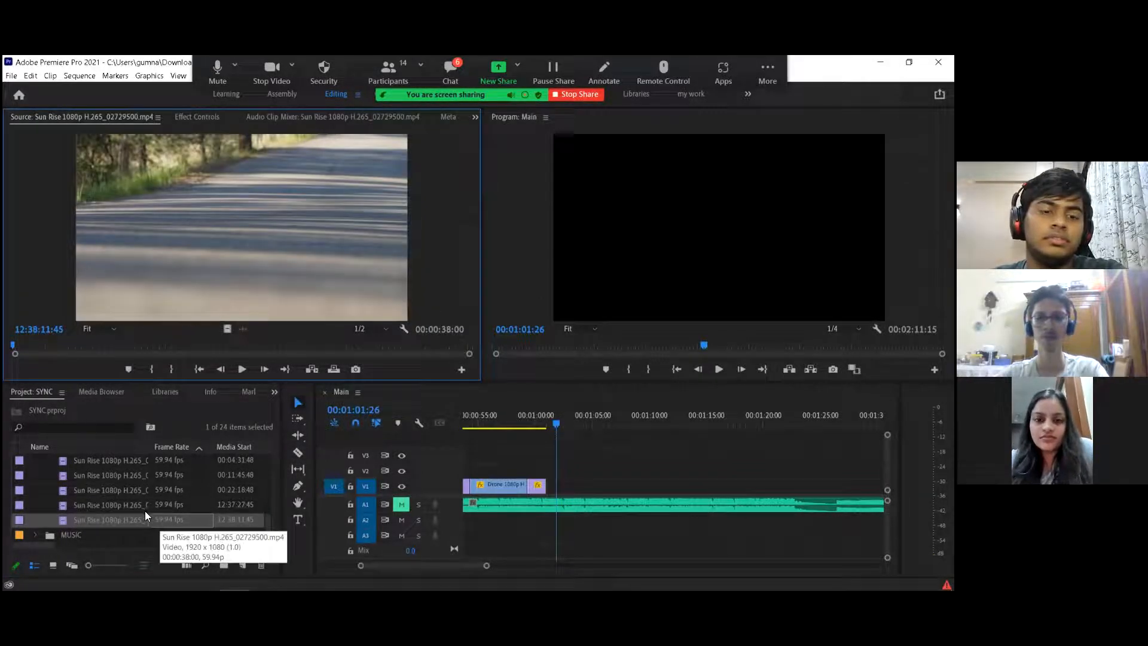
double_click(161, 475)
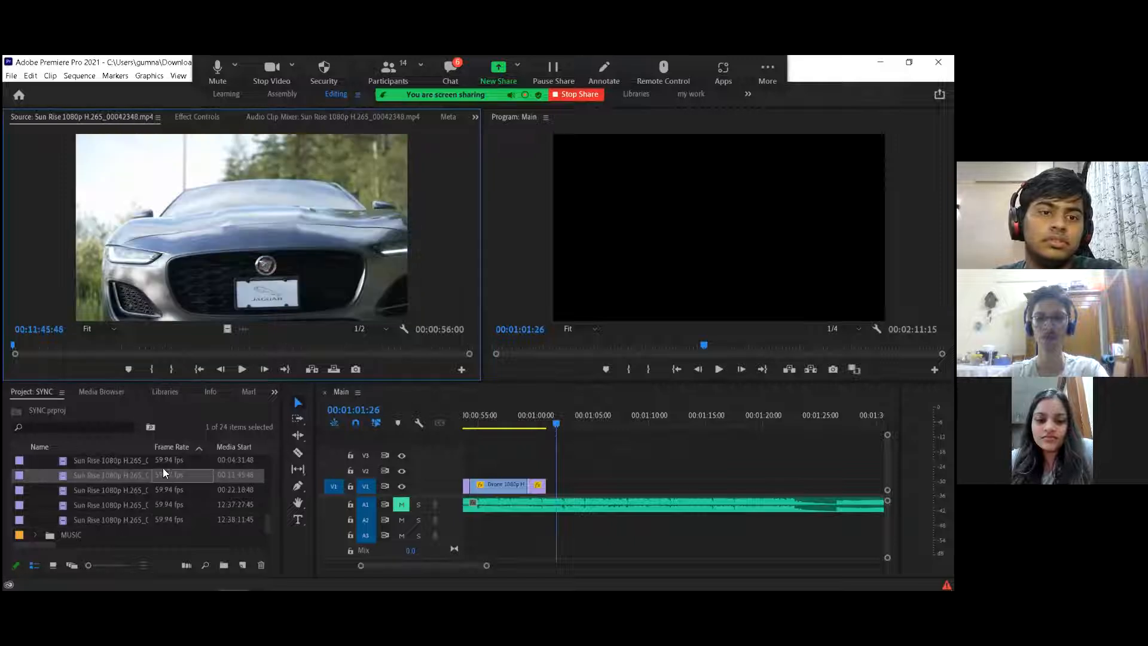
Step: Place the Sun Rise clip ending in 00042348 on V1, split it at 00:01:25:00, and delete the part before the cut
drag(669, 495, 580, 473)
scroll(580, 478, down, 1)
scroll(642, 482, down, 2)
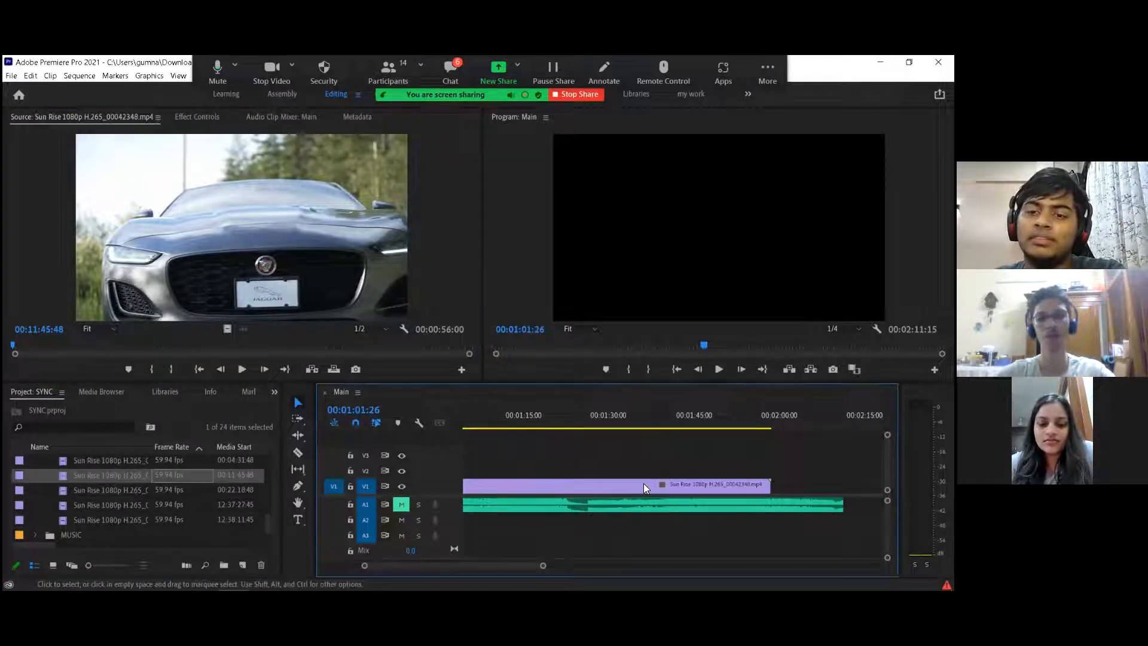
scroll(644, 481, up, 3)
drag(650, 412, 705, 429)
key(c)
click(716, 482)
key(v)
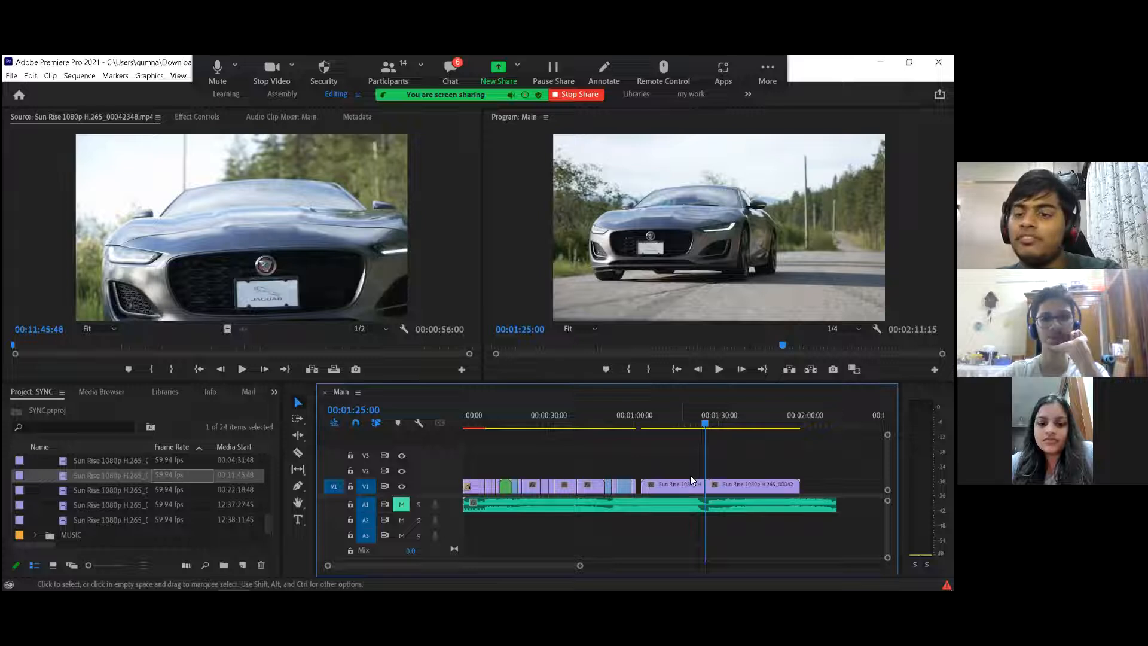
Step: Set the remaining Sun Rise 00042348 clip's speed to 250% and move it directly after the last clip on V1
right_click(739, 486)
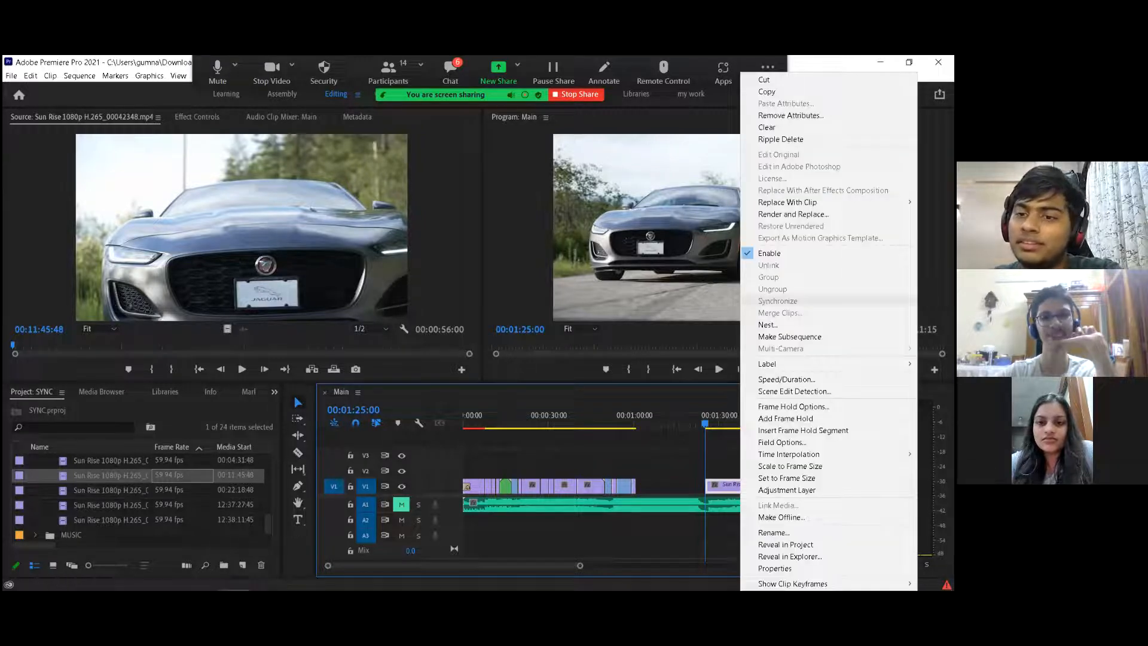
click(786, 379)
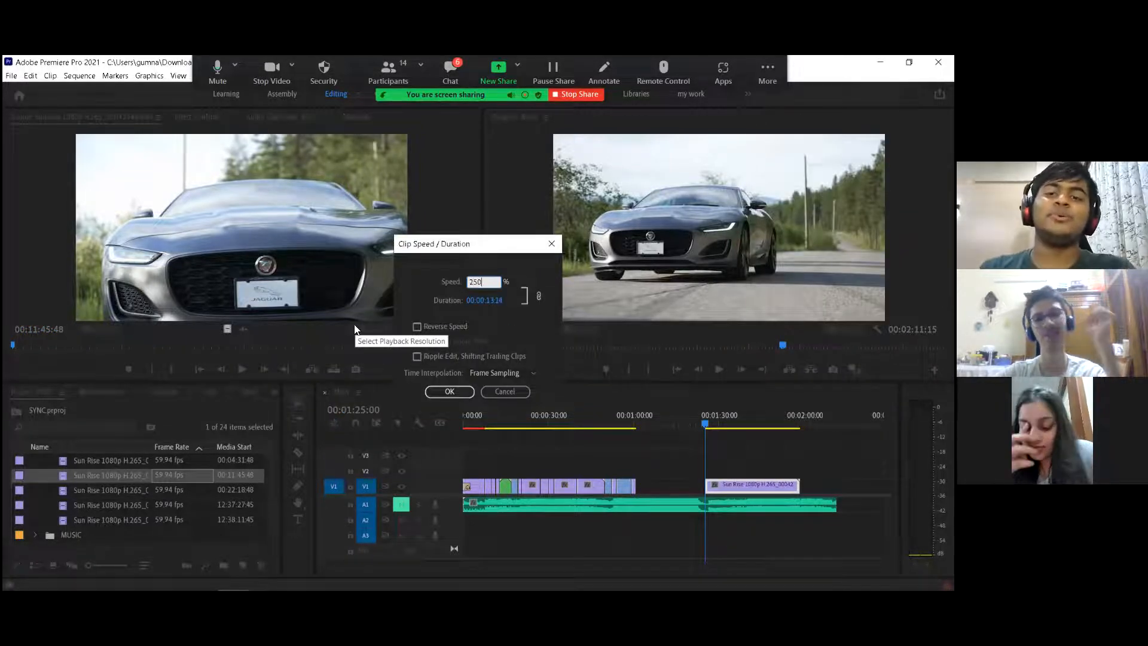
key(Return)
drag(716, 478, 653, 472)
click(649, 426)
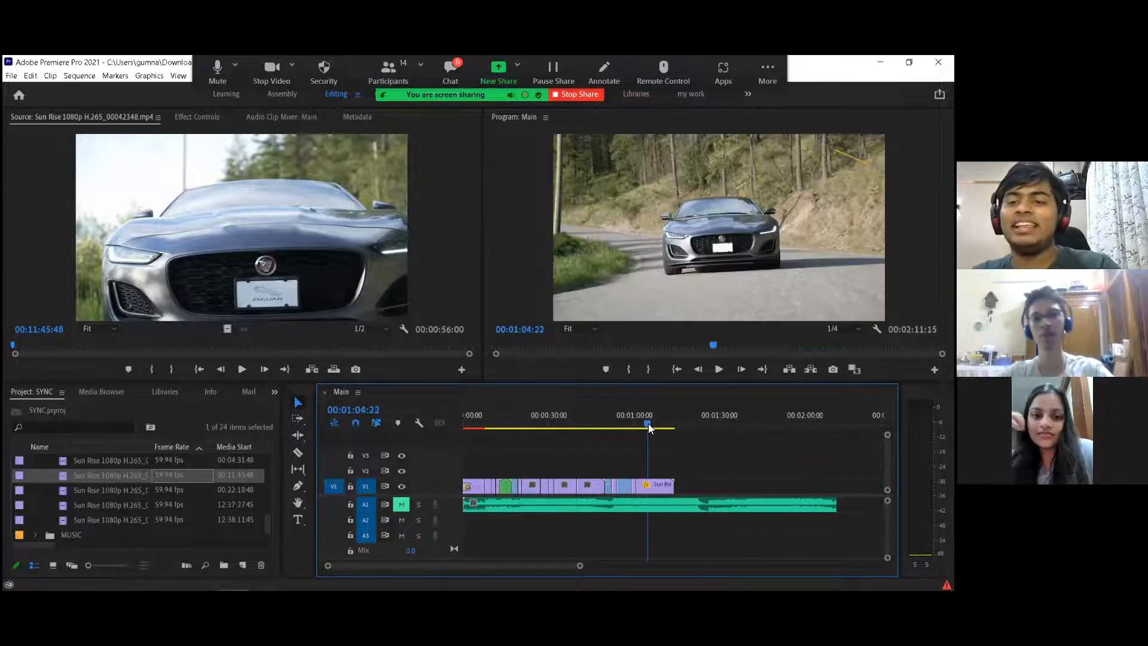
key(equal)
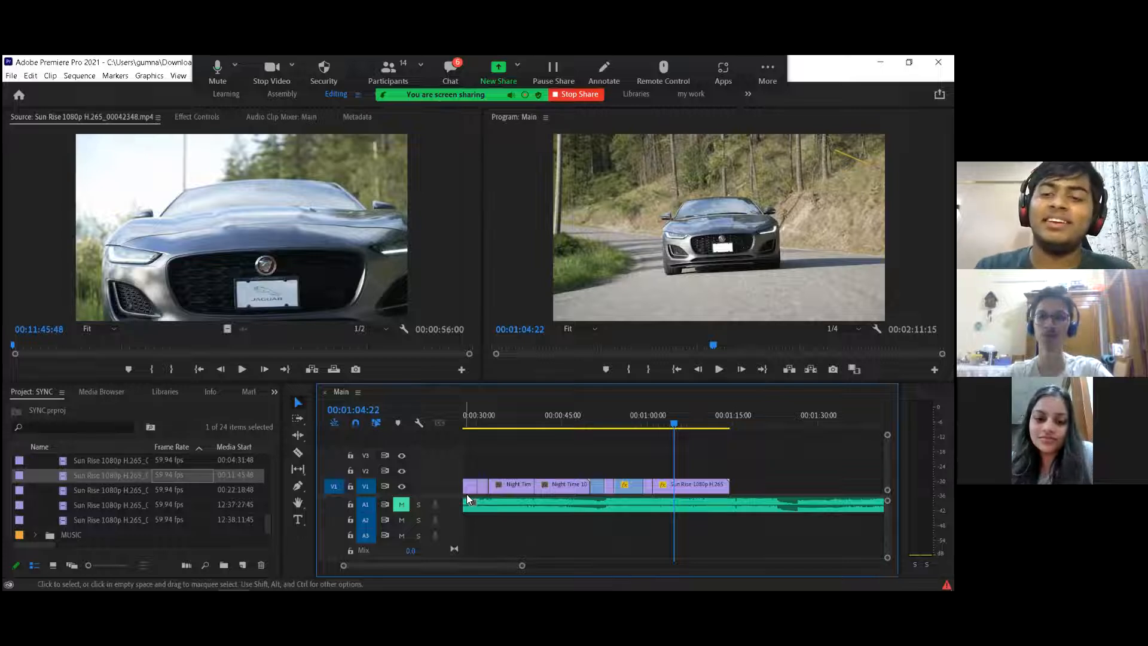
key(equal)
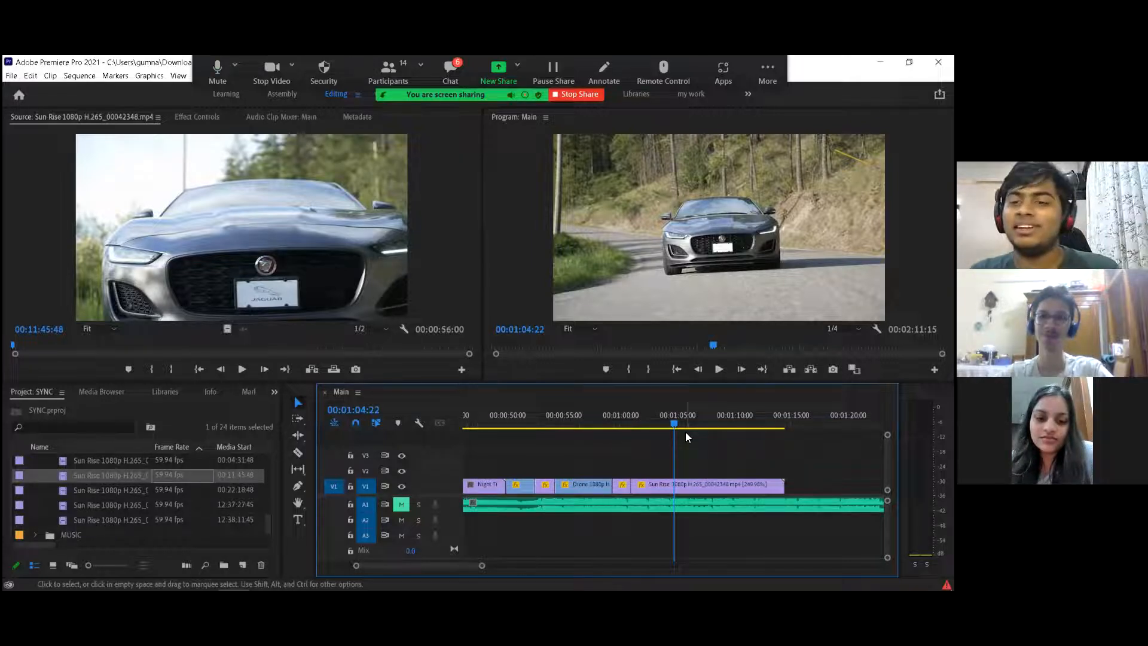
scroll(685, 432, down, 4)
right_click(602, 488)
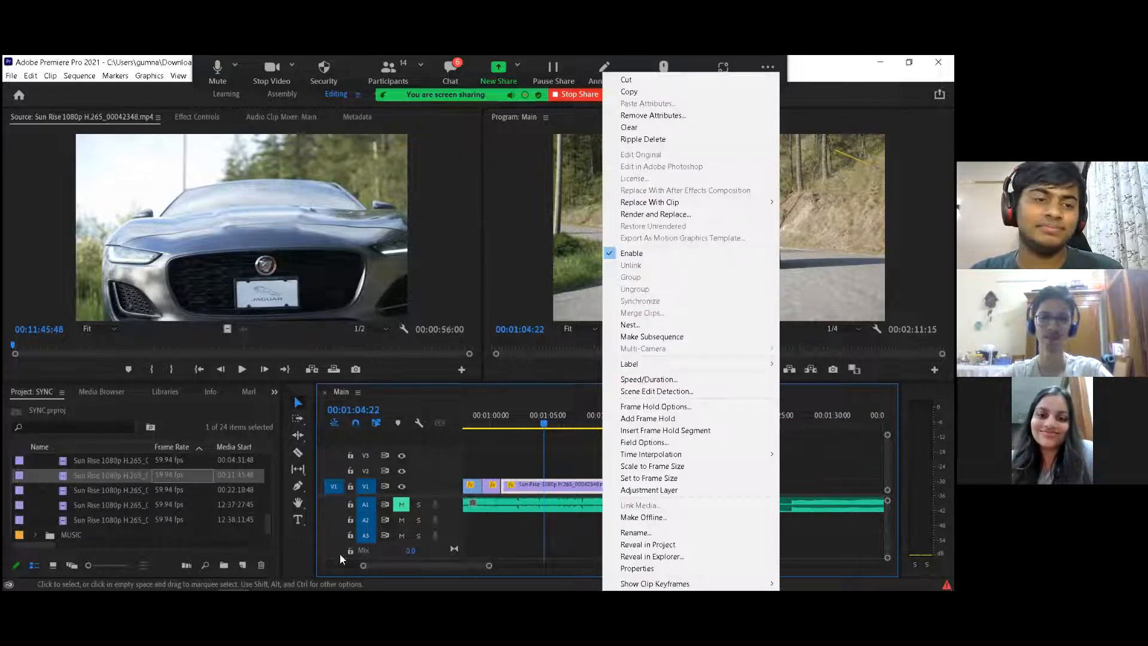
click(165, 502)
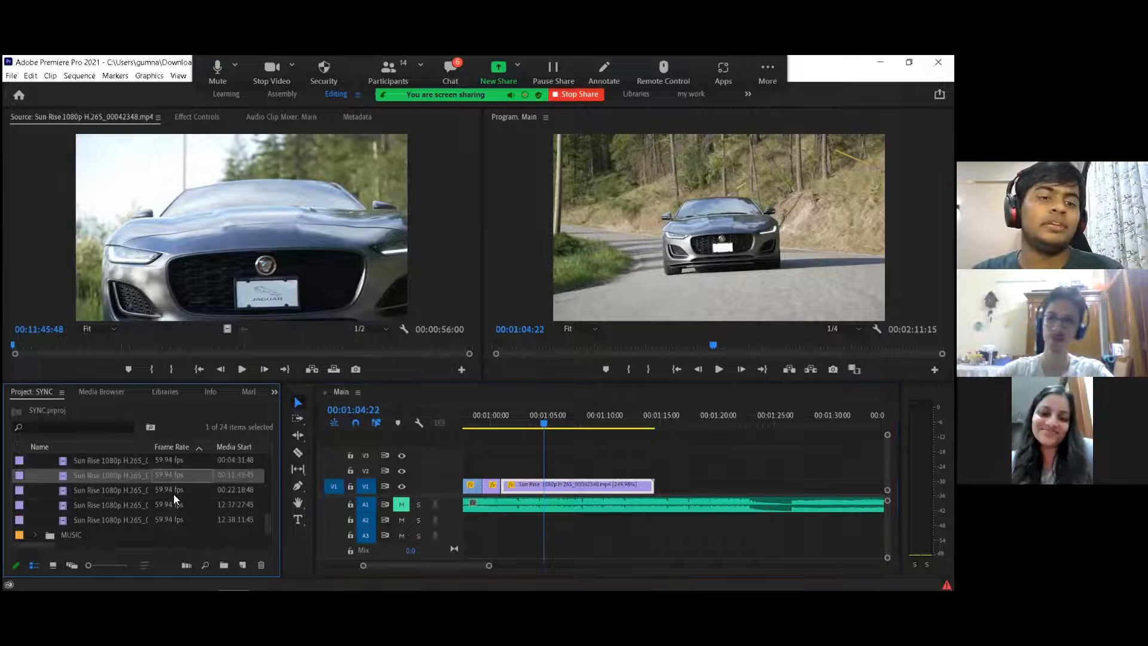
Step: Preview the other Sun Rise clips and place the one ending in 02729500 directly after the sped-up clip on V1
double_click(173, 491)
double_click(166, 502)
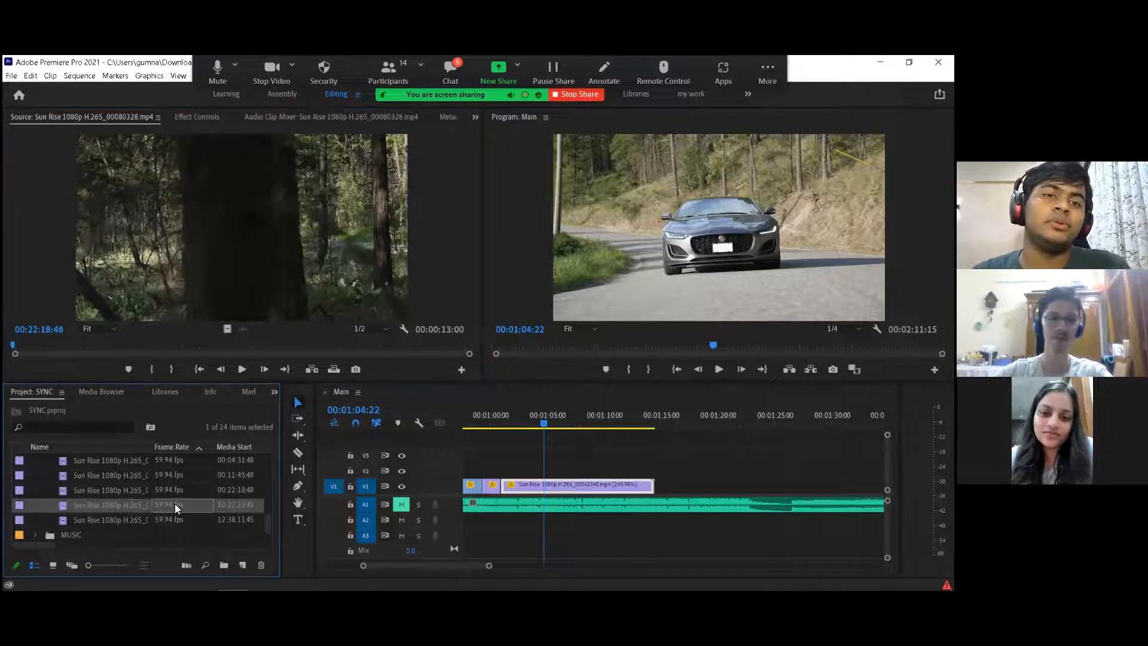
double_click(158, 522)
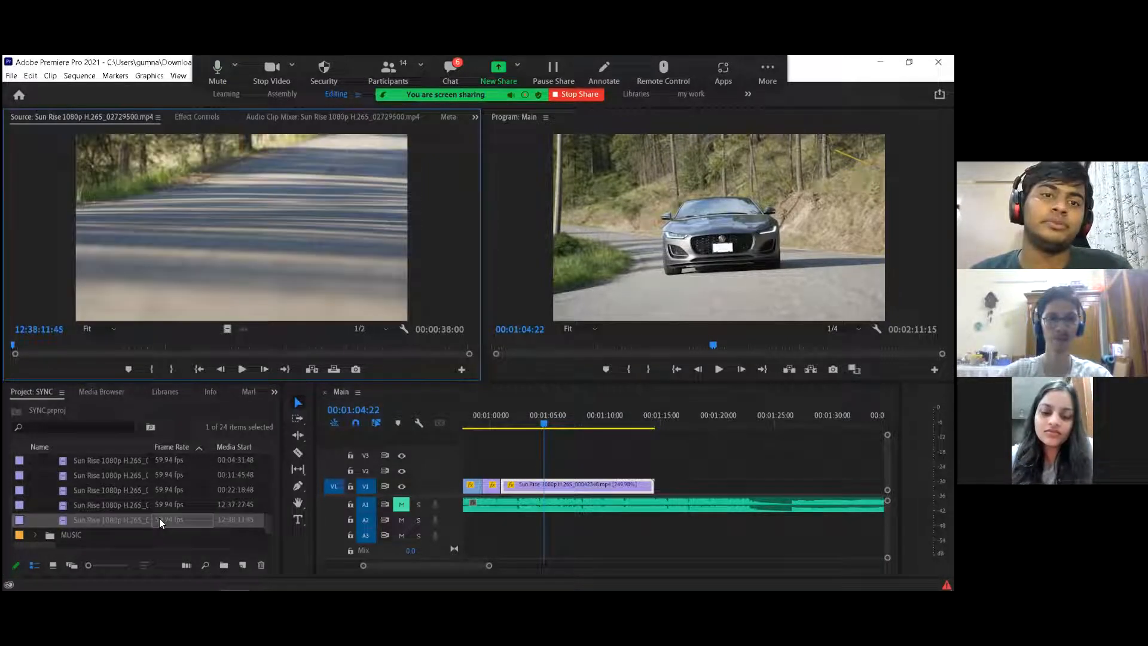
scroll(159, 518, up, 1)
scroll(159, 518, down, 1)
drag(129, 505, 670, 495)
scroll(670, 493, down, 5)
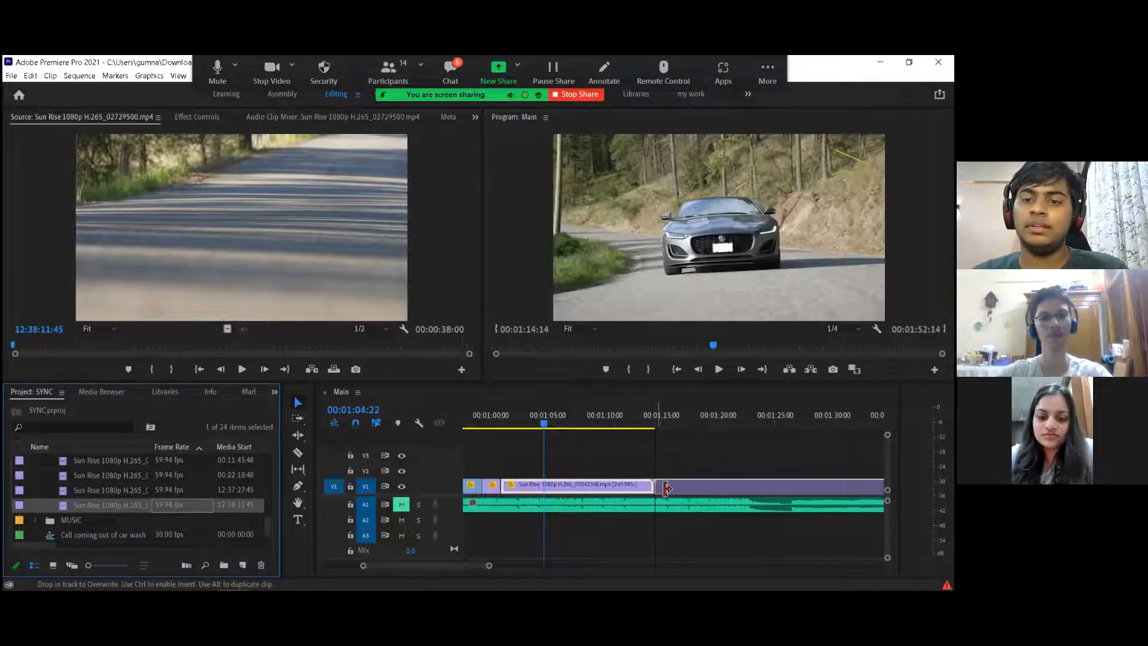
scroll(666, 473, down, 2)
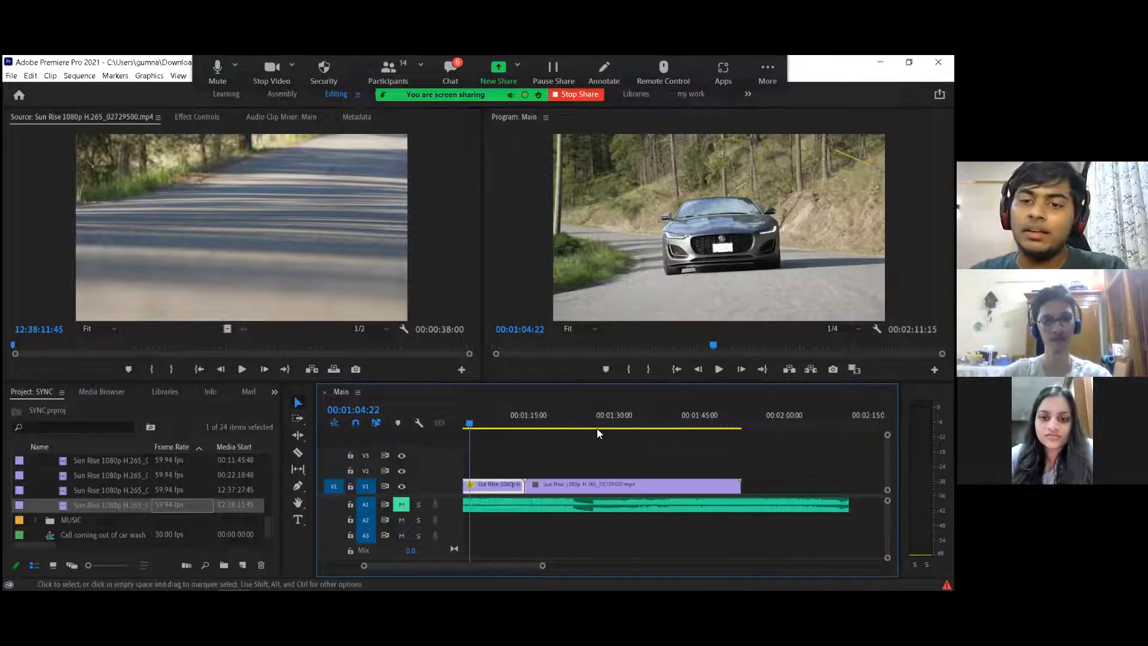
Step: Scrub through the Sun Rise 02729500 clip, split it at 00:01:48:08, and delete the part before the cut
click(606, 421)
drag(655, 417, 718, 424)
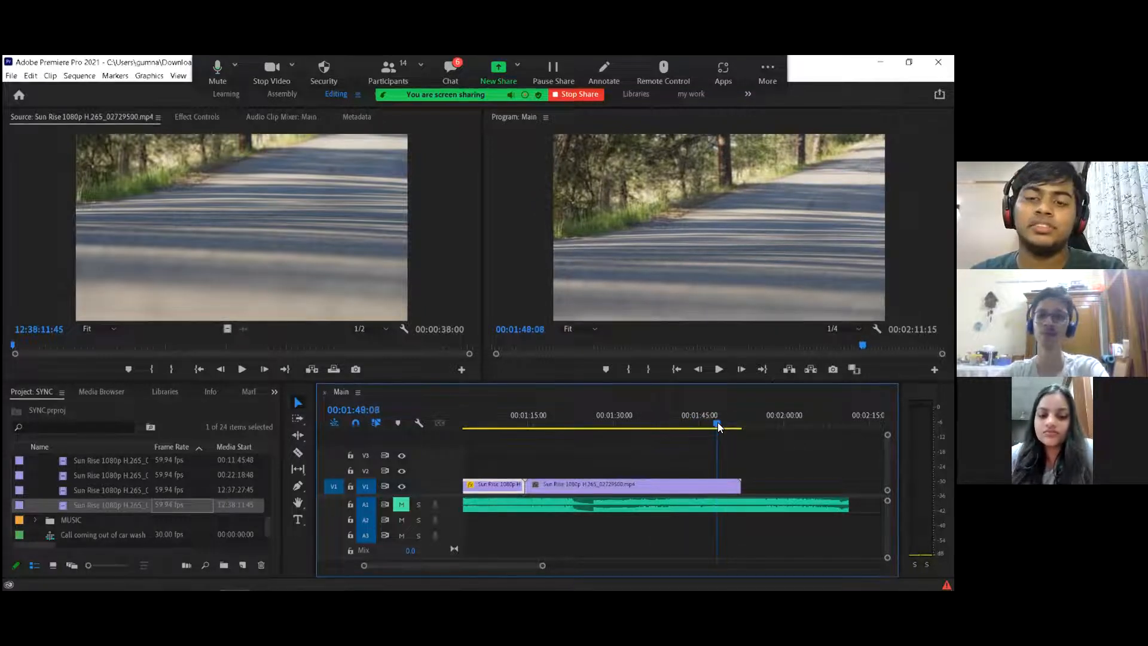
key(c)
key(v)
click(679, 481)
key(Delete)
Step: Move the remaining 02729500 piece directly after the sped-up Sun Rise 00042348 clip and play the cut between them
drag(725, 485, 536, 486)
drag(532, 417, 522, 417)
key(space)
key(space)
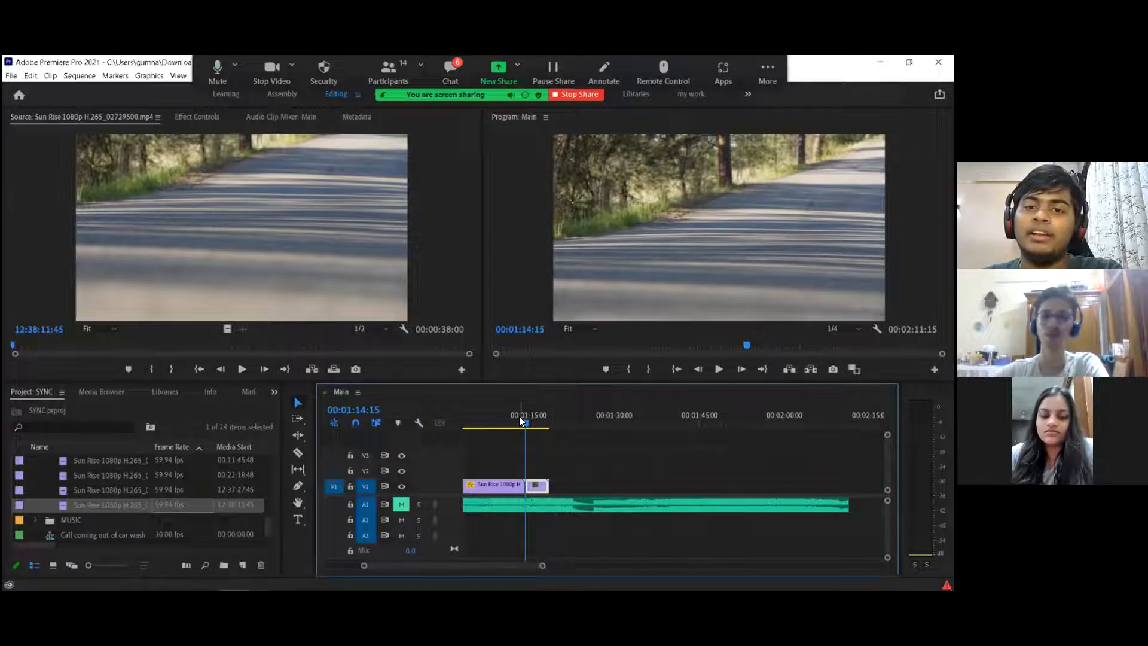
Step: Split the Sun Rise 00042348 clip at 00:01:12:12, delete its tail, and move the 02729500 clip up to close the gap
mouse_move(518, 416)
mouse_down()
mouse_move(497, 424)
mouse_move(514, 430)
mouse_up()
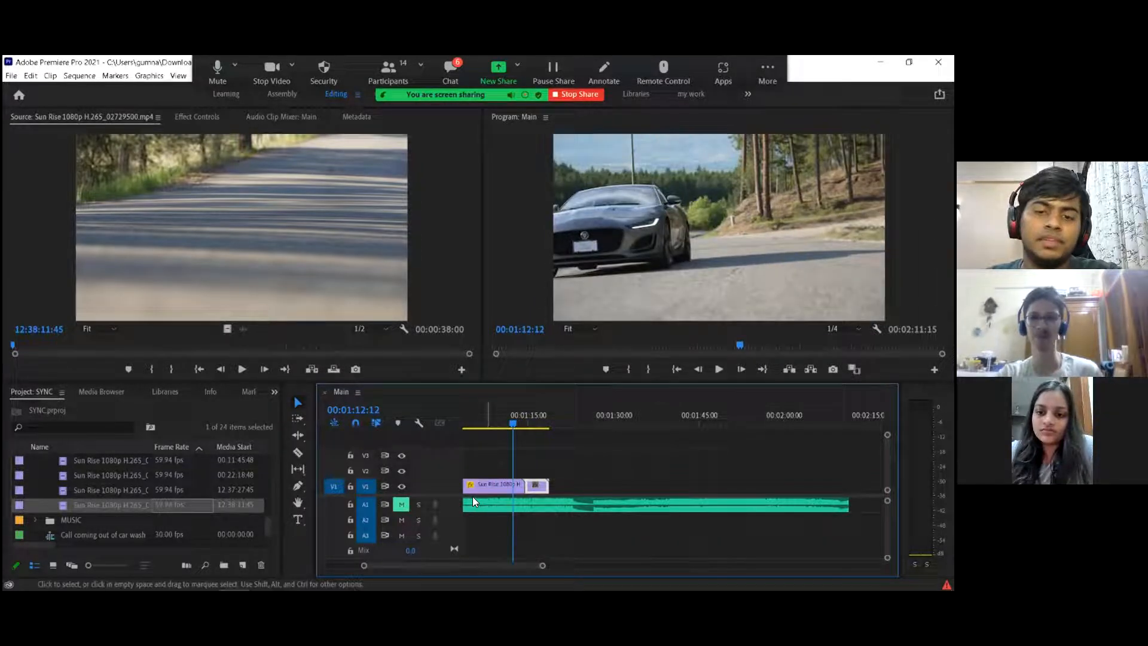
key(c)
key(v)
click(519, 484)
key(Delete)
drag(531, 487, 519, 485)
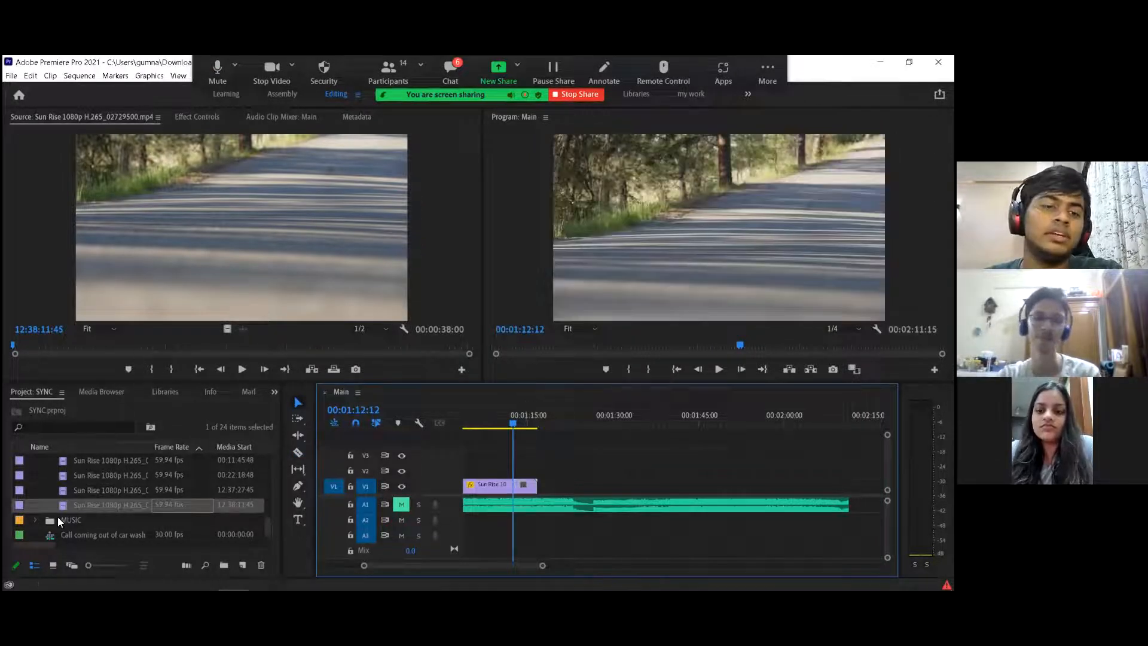
Step: Preview the Sun Rise clips ending in 00080328 and 02726860, and place 02726860 on V1 a little after the last clip
scroll(171, 489, up, 1)
double_click(95, 489)
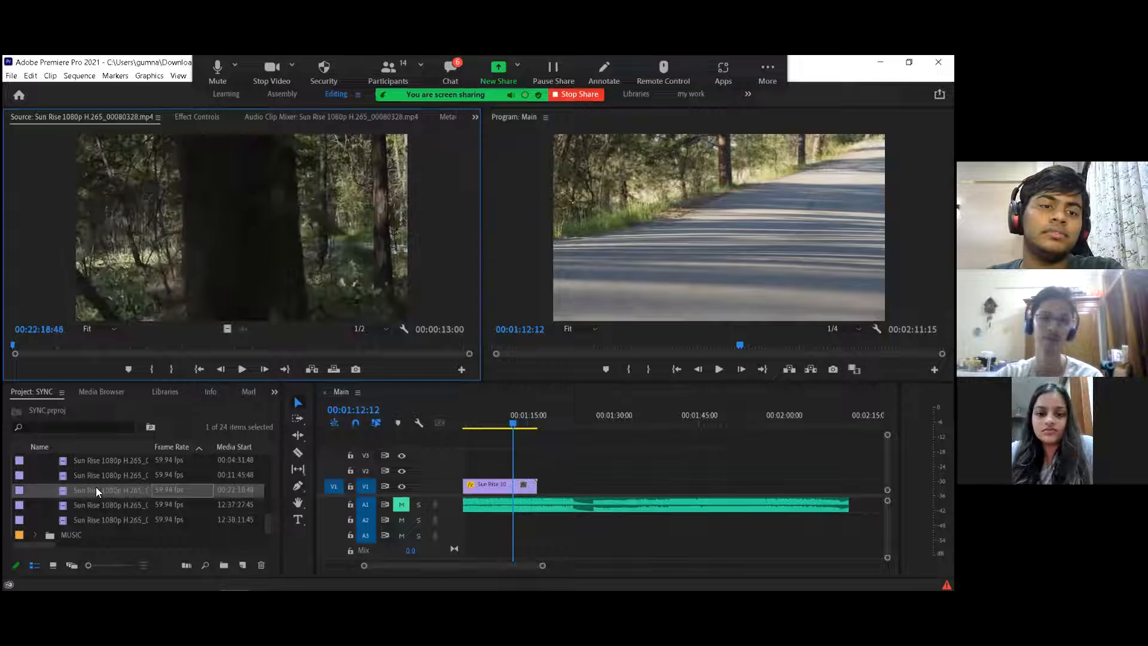
double_click(175, 509)
drag(116, 504, 550, 485)
click(609, 419)
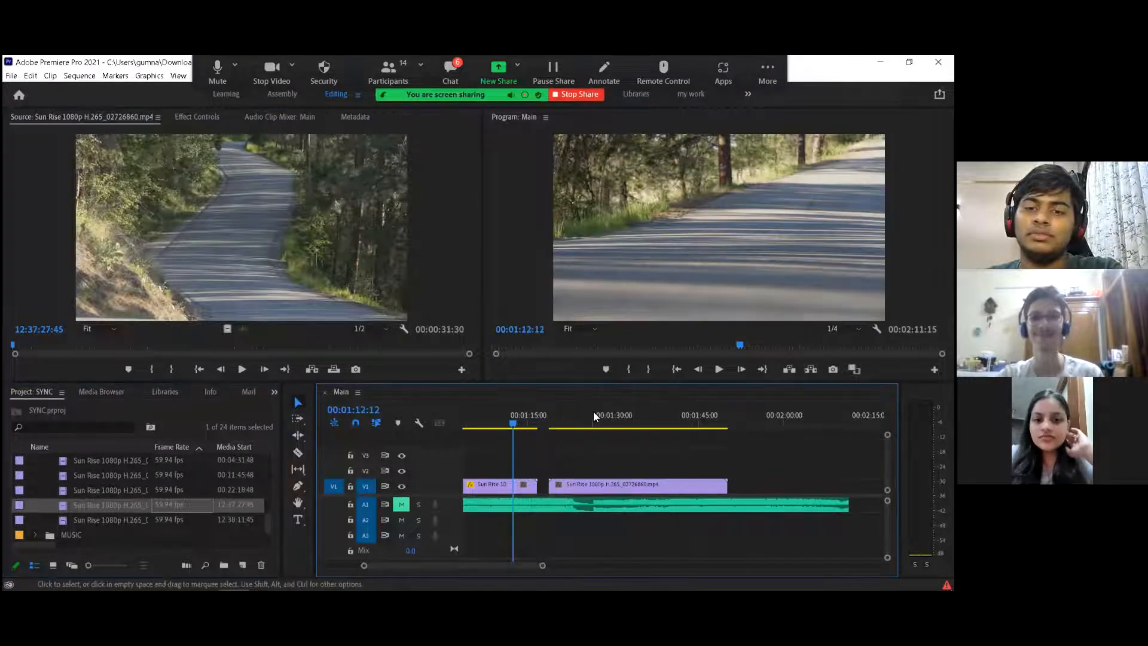
Step: Split the Sun Rise 02726860 clip in its later part, delete the section before the cut, and play the remainder
drag(617, 419, 671, 427)
ctrl+click(672, 484)
click(631, 485)
key(Delete)
key(space)
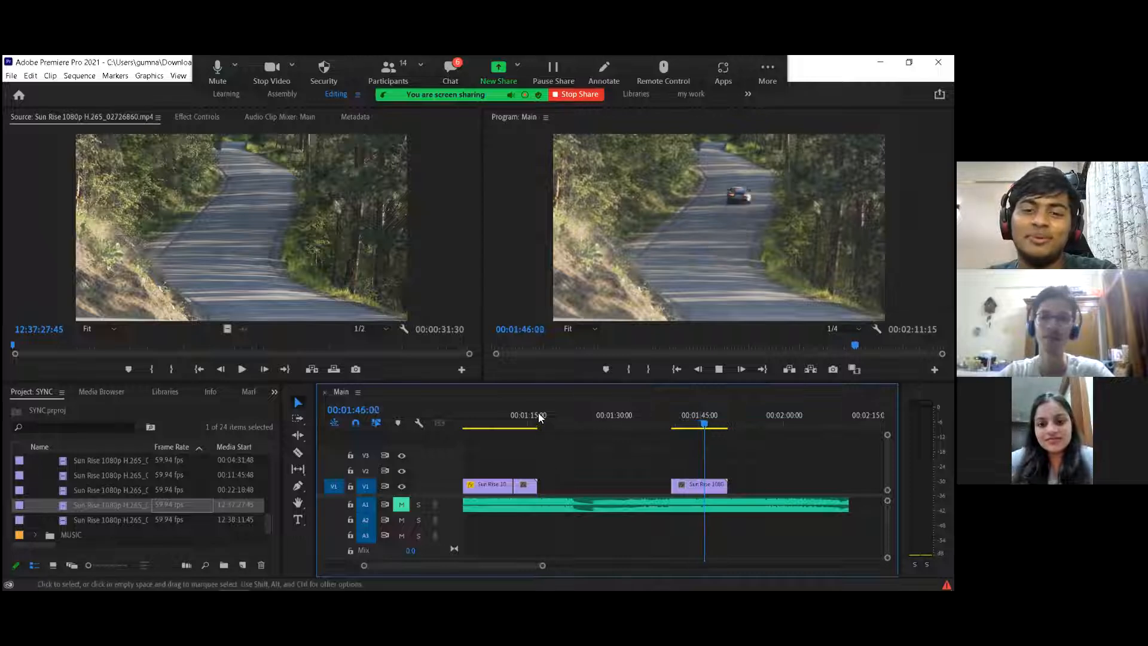
Step: Review the cut into the short Sun Rise 02729500 clip and double that clip's playback speed
drag(529, 411, 517, 406)
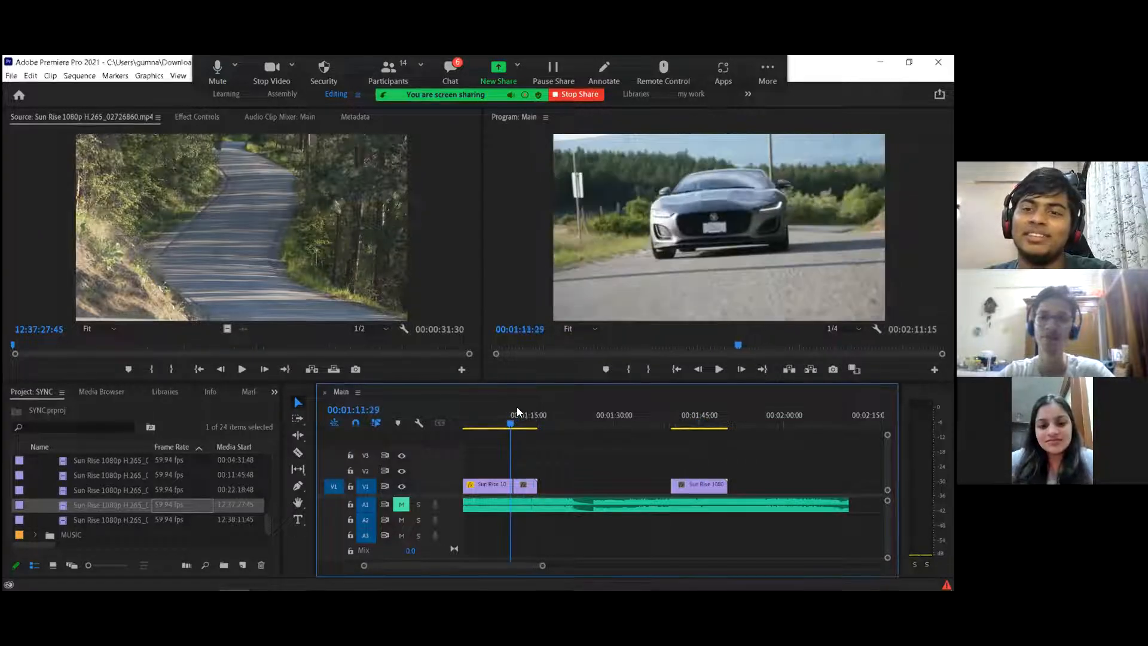
click(520, 483)
click(563, 467)
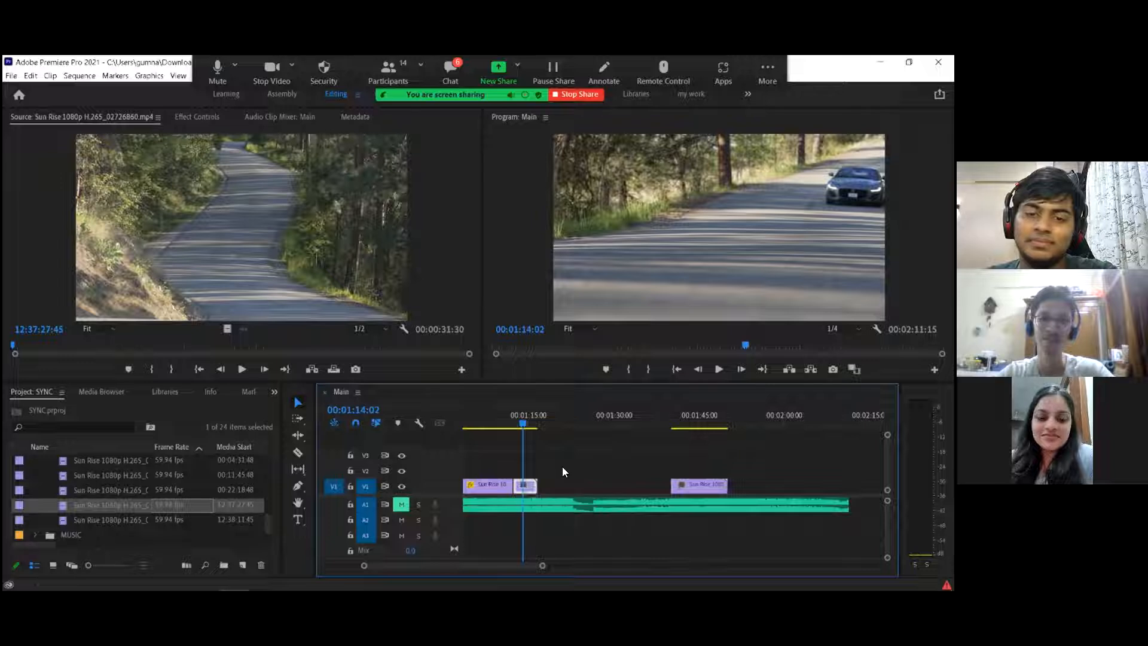
right_click(527, 487)
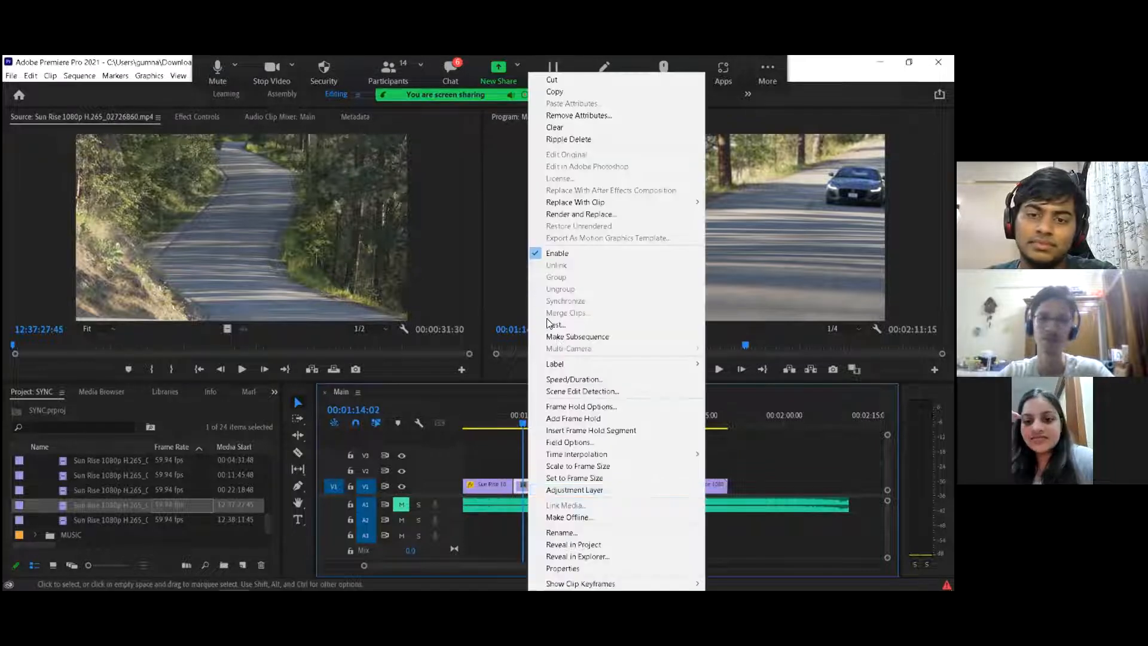
click(577, 379)
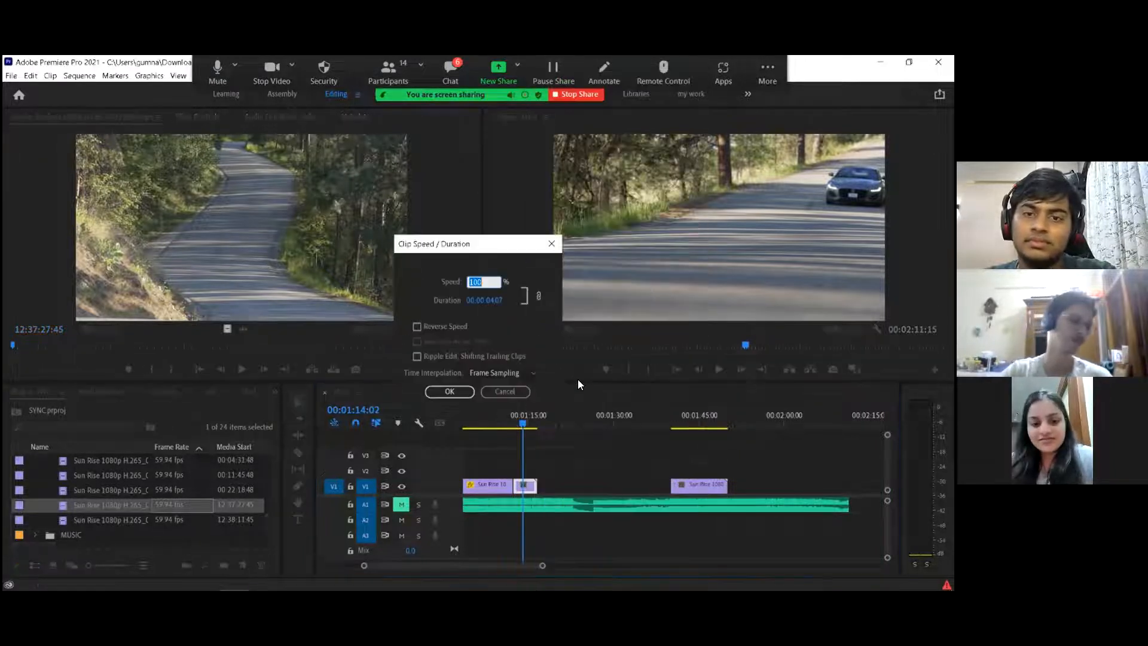
text(20)
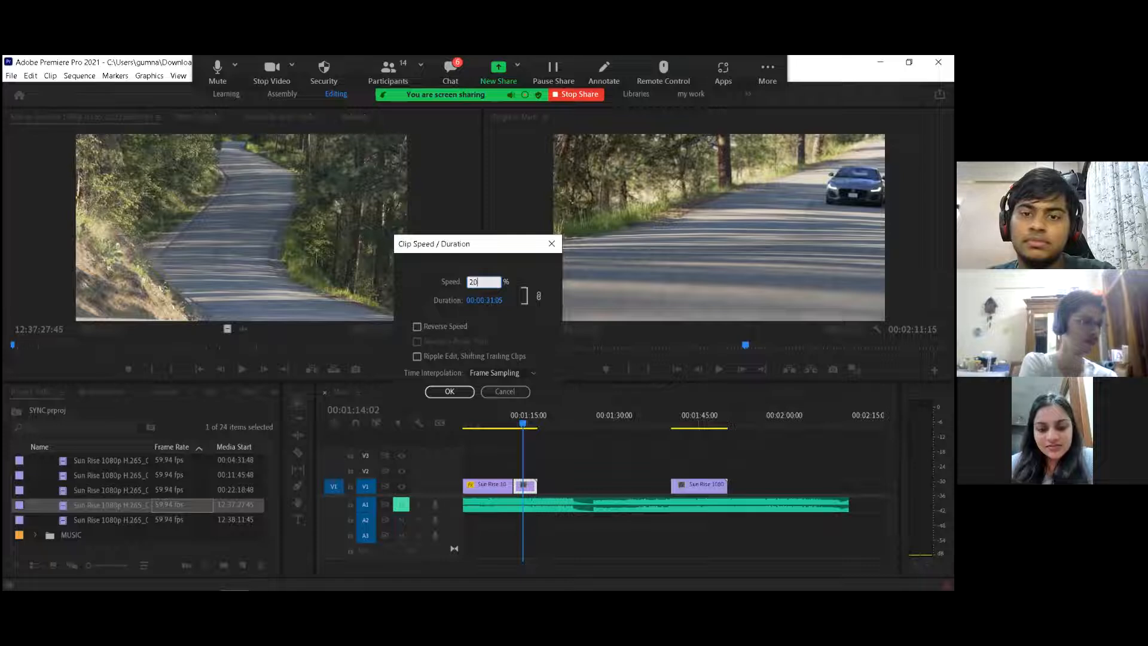
key(Return)
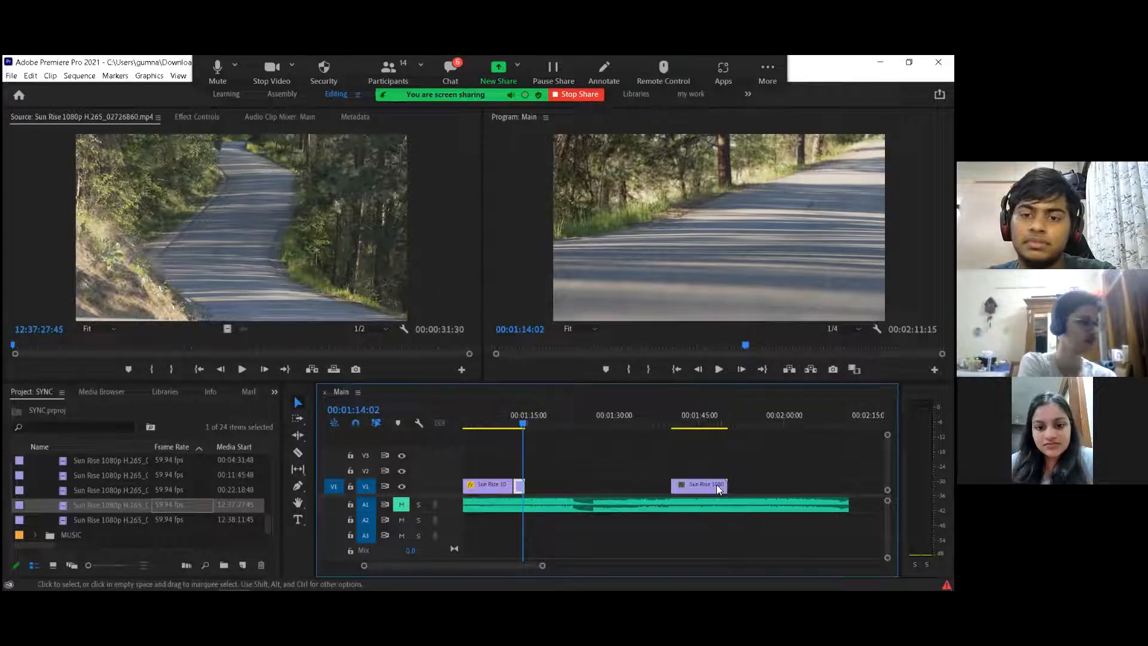
Step: Set the trimmed Sun Rise 02726860 clip's speed to 200% and move it directly after the 02729500 clip
right_click(714, 484)
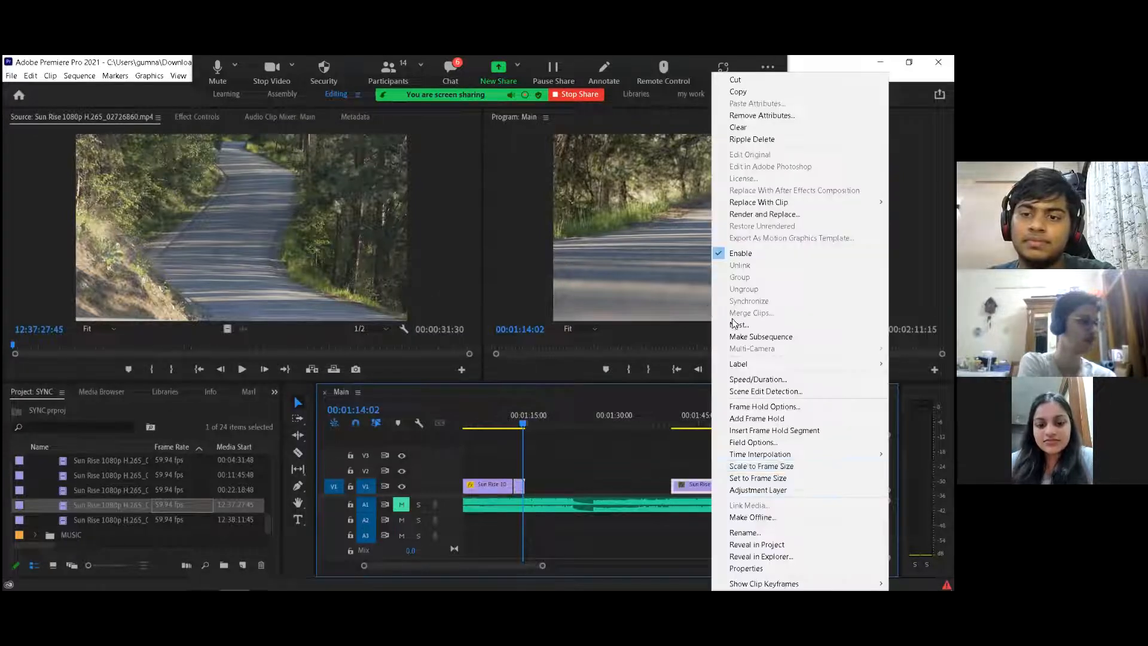
click(757, 379)
text(200)
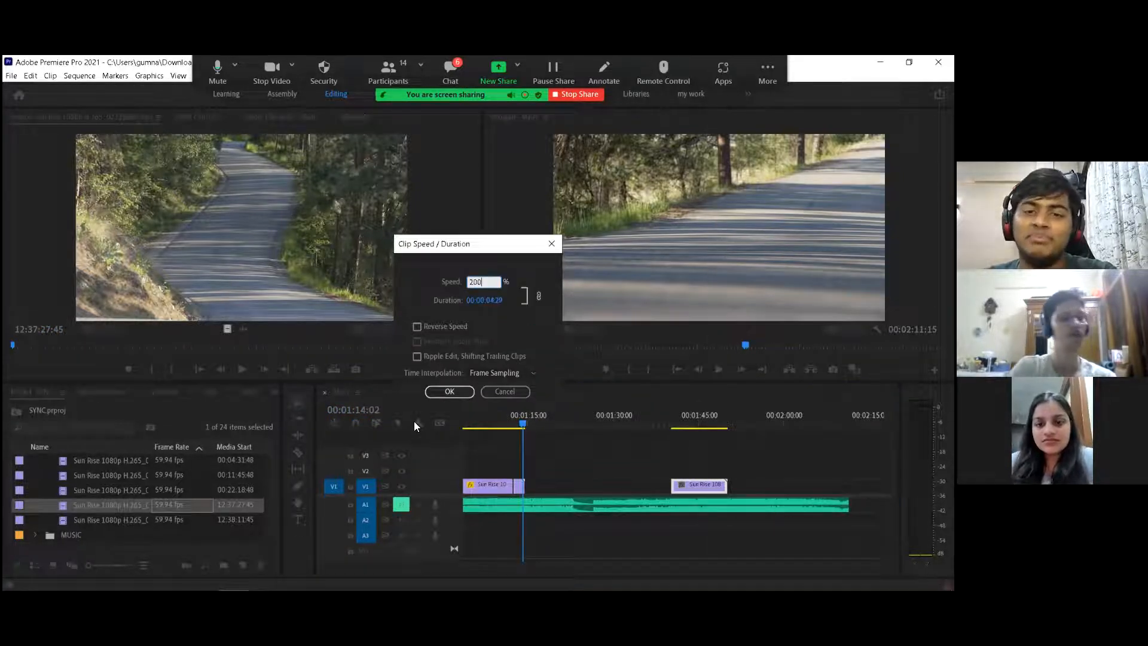
click(443, 396)
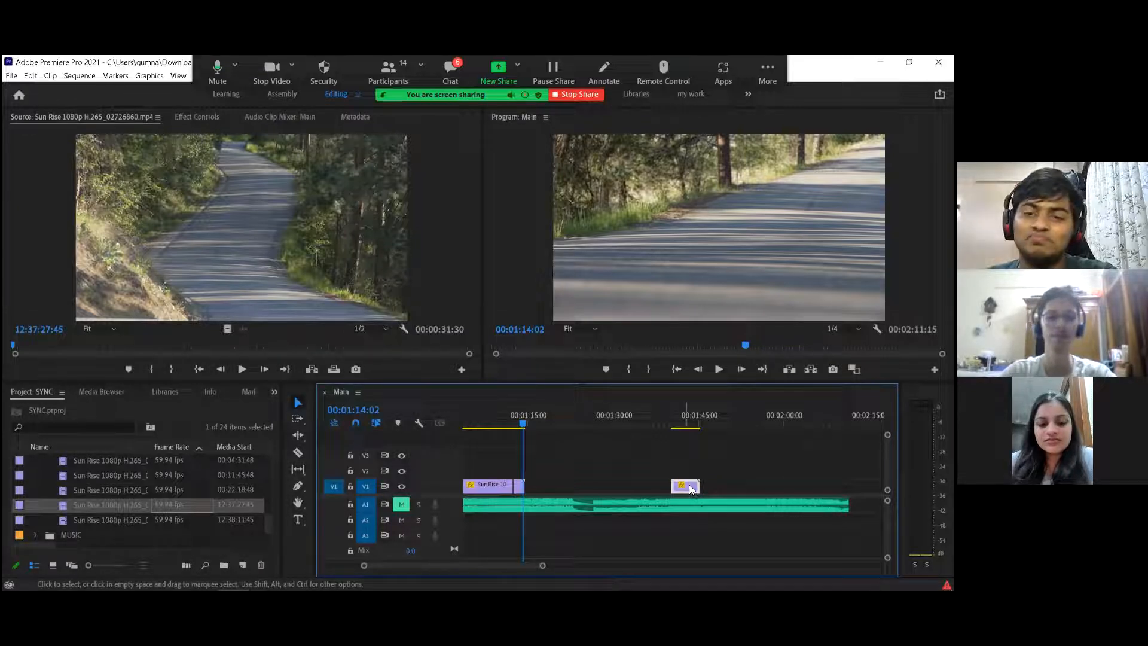
drag(689, 486, 550, 486)
Step: Preview the Sun Rise and Lights footage clips as candidates for the next montage shot
scroll(552, 443, down, 1)
scroll(551, 444, up, 2)
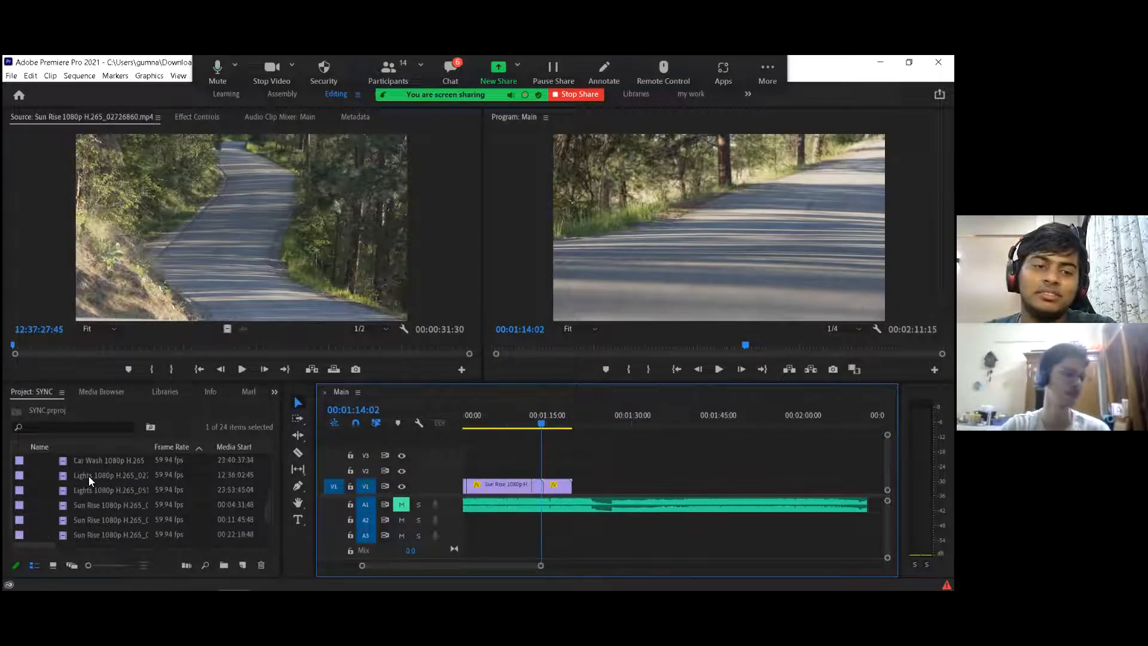
scroll(90, 484, up, 1)
scroll(99, 497, up, 2)
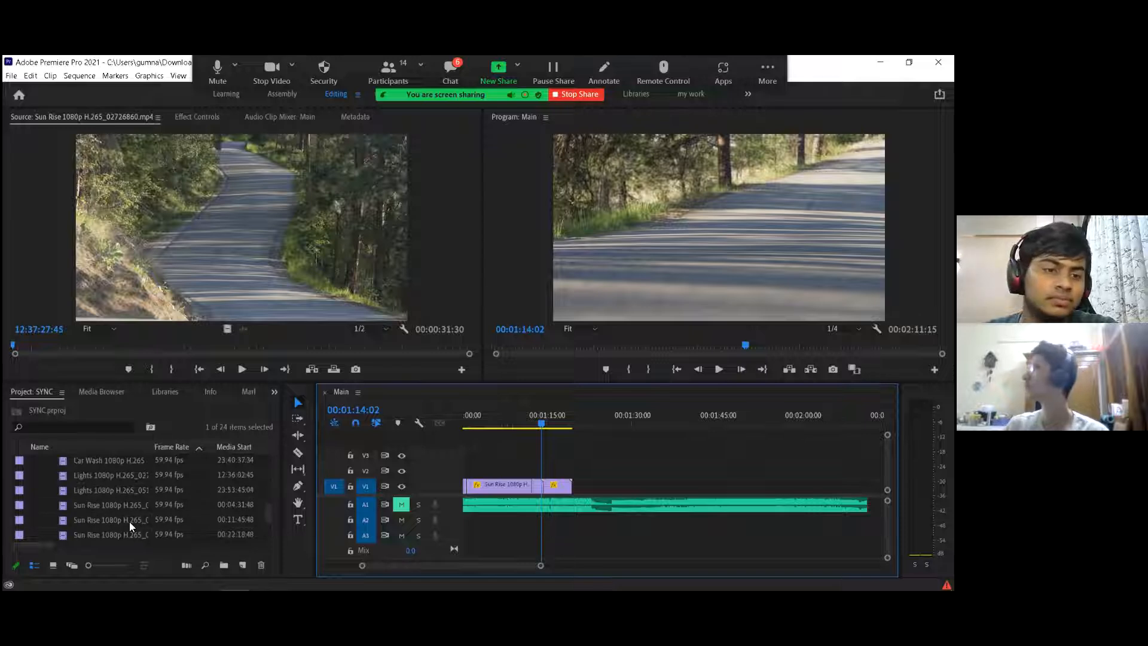
scroll(125, 513, down, 2)
click(116, 491)
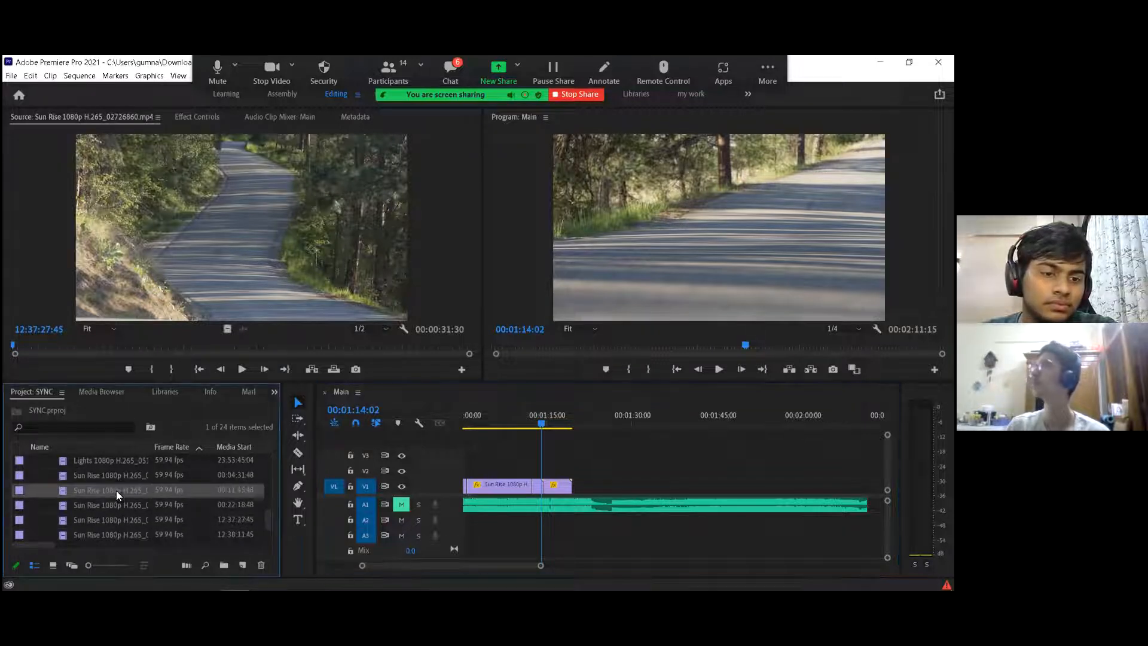
double_click(116, 533)
click(177, 519)
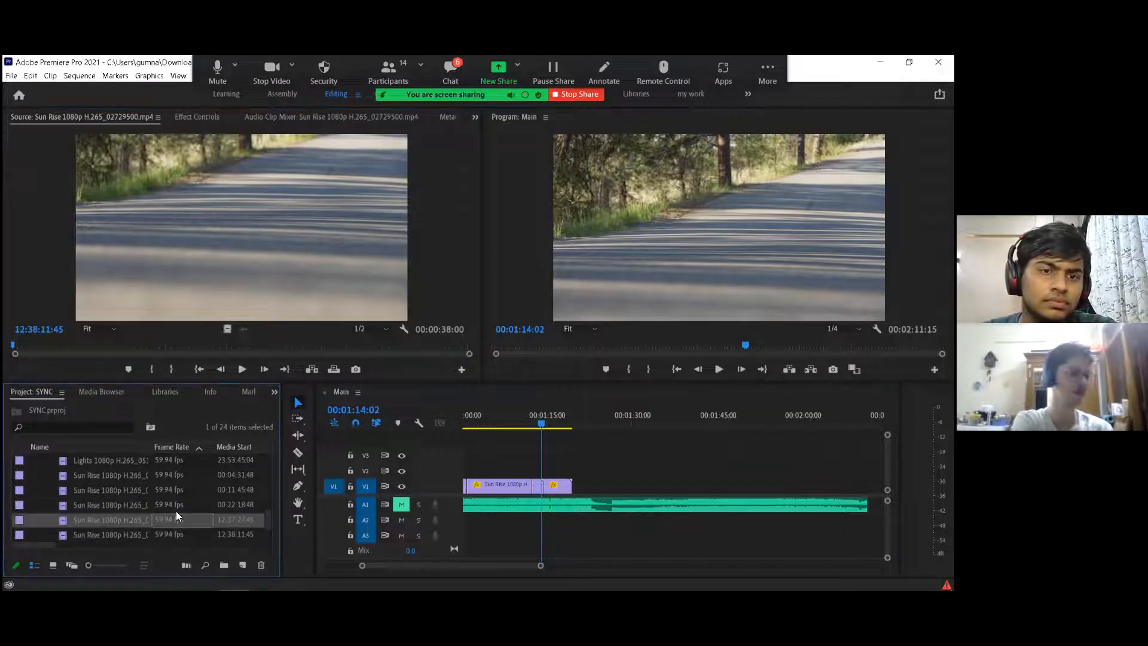
double_click(177, 518)
double_click(175, 490)
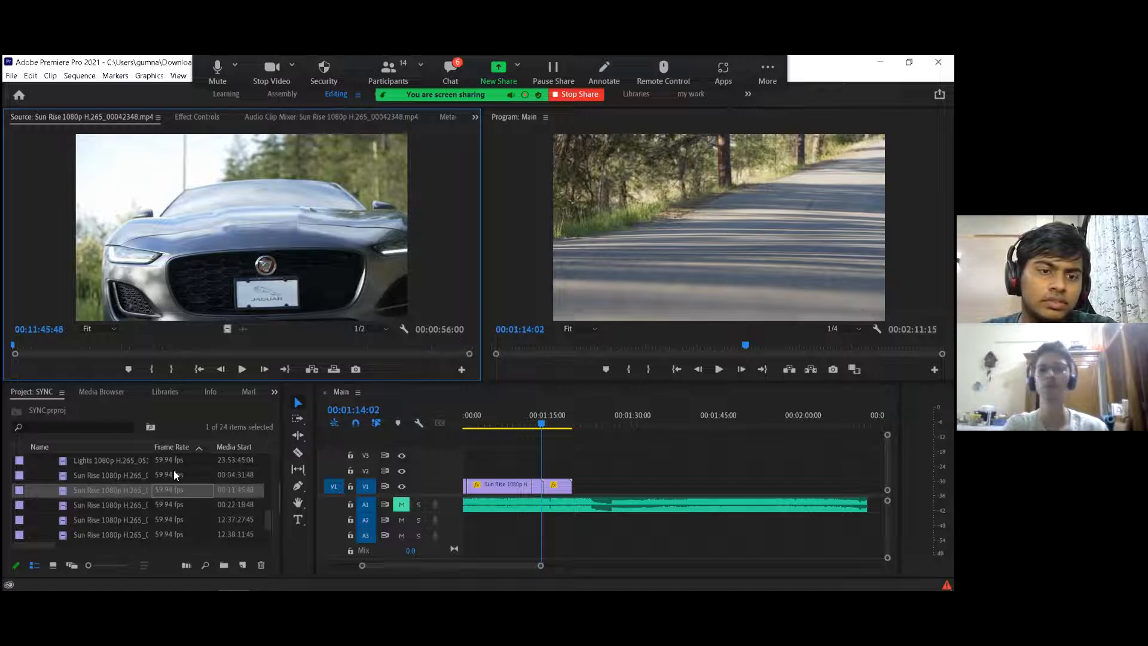
double_click(174, 475)
scroll(169, 475, up, 1)
click(171, 482)
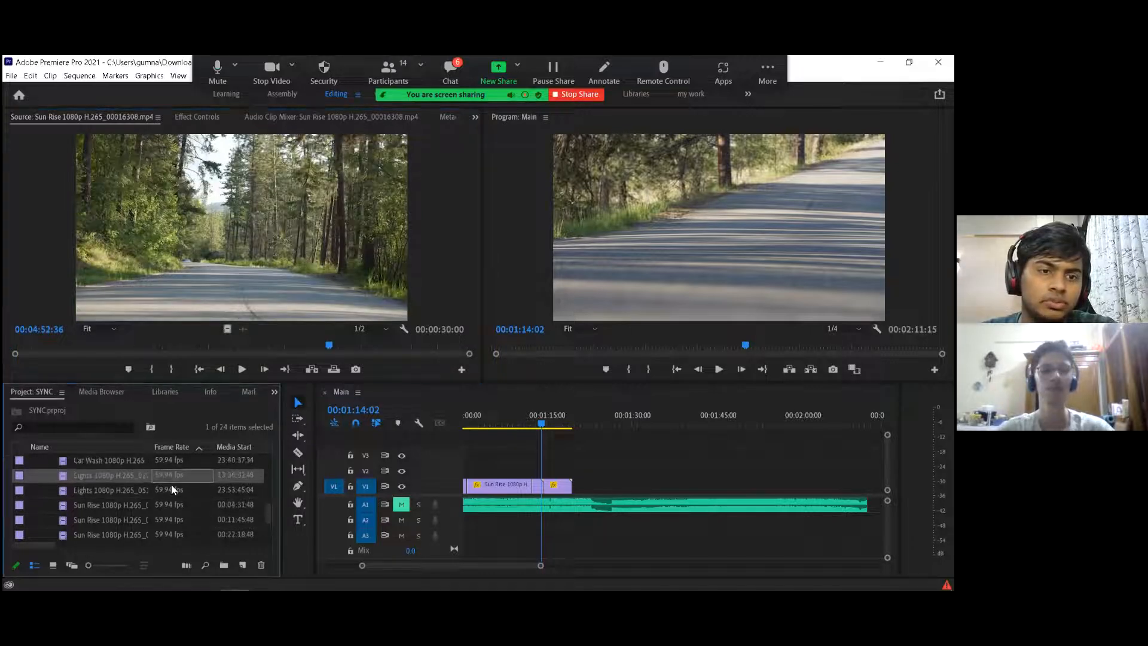
double_click(168, 490)
scroll(167, 491, up, 1)
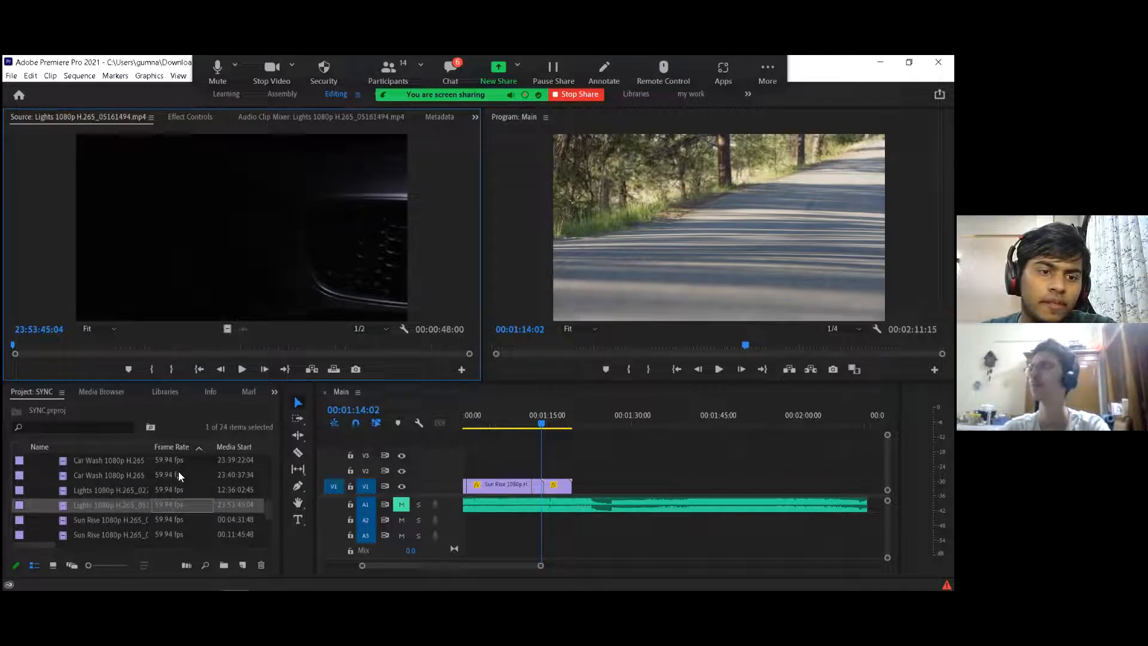
Step: Preview the Car Wash and Night Time footage clips in the Source Monitor
double_click(179, 471)
scroll(168, 502, up, 2)
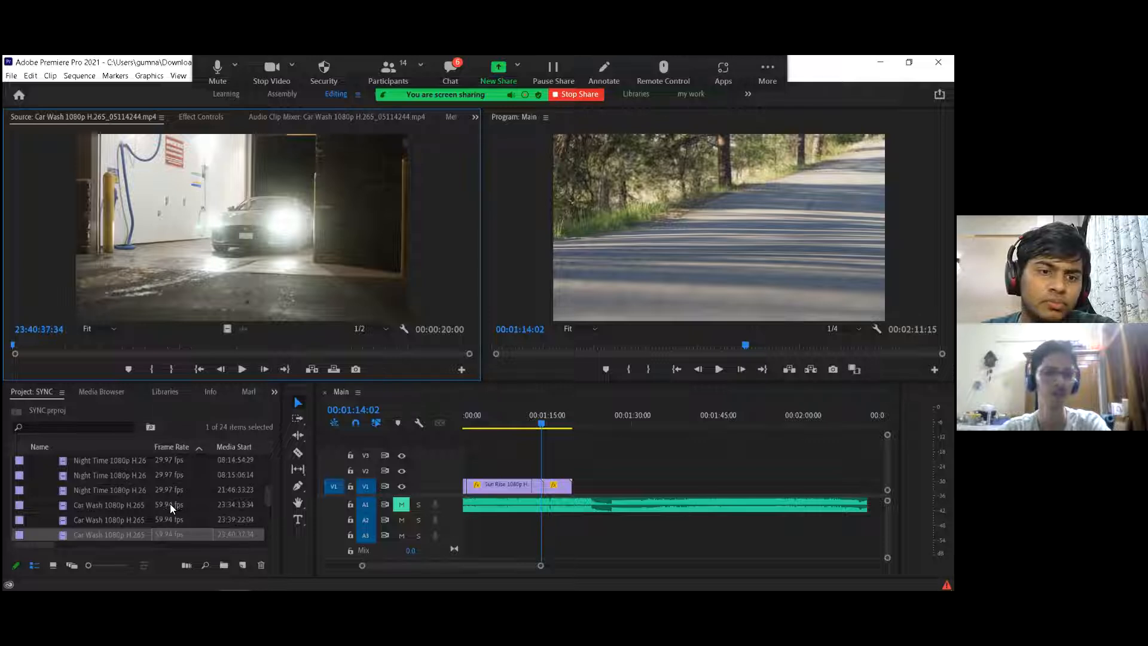
double_click(173, 502)
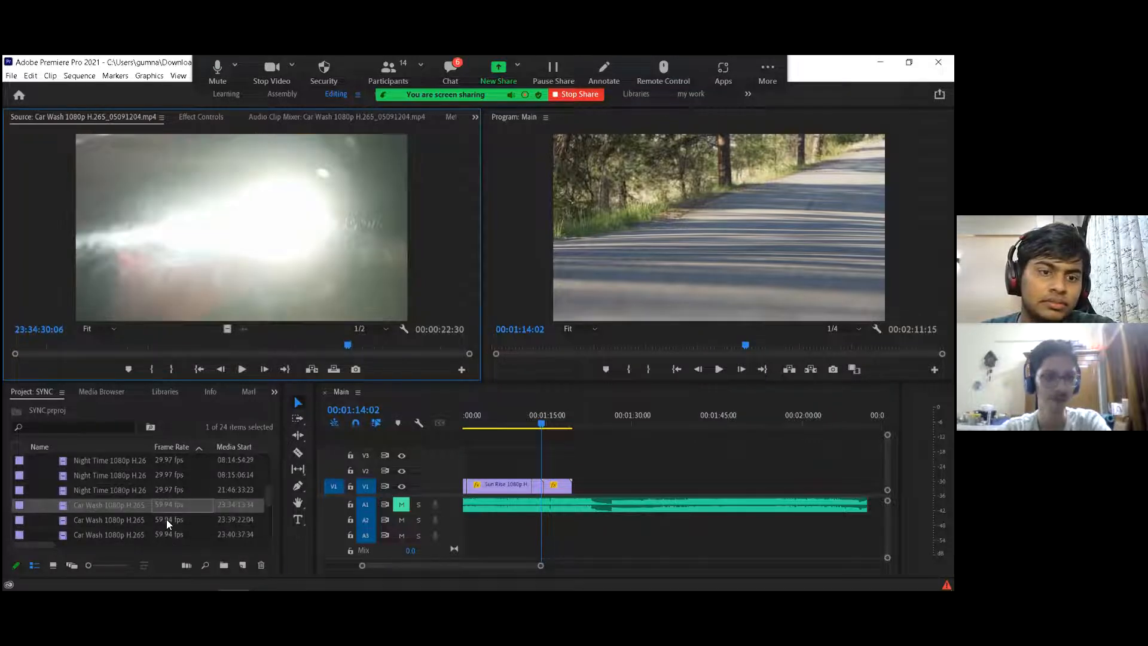
double_click(166, 519)
double_click(162, 498)
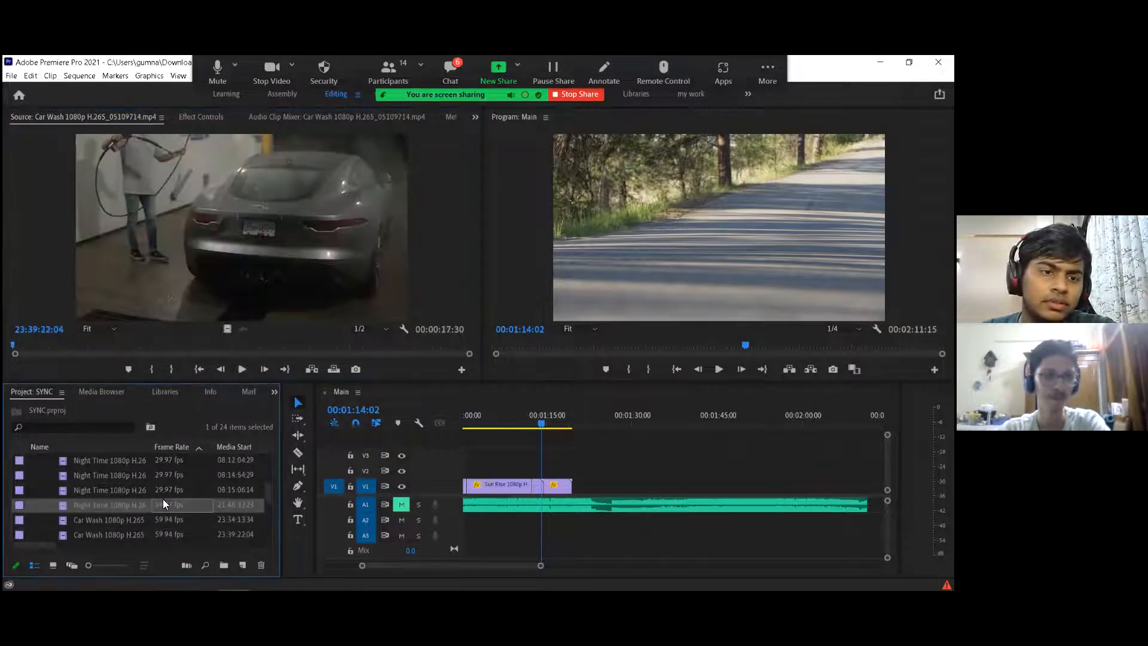
double_click(170, 483)
scroll(170, 483, up, 1)
scroll(169, 483, up, 1)
double_click(172, 475)
scroll(167, 471, up, 1)
double_click(171, 457)
scroll(165, 493, up, 3)
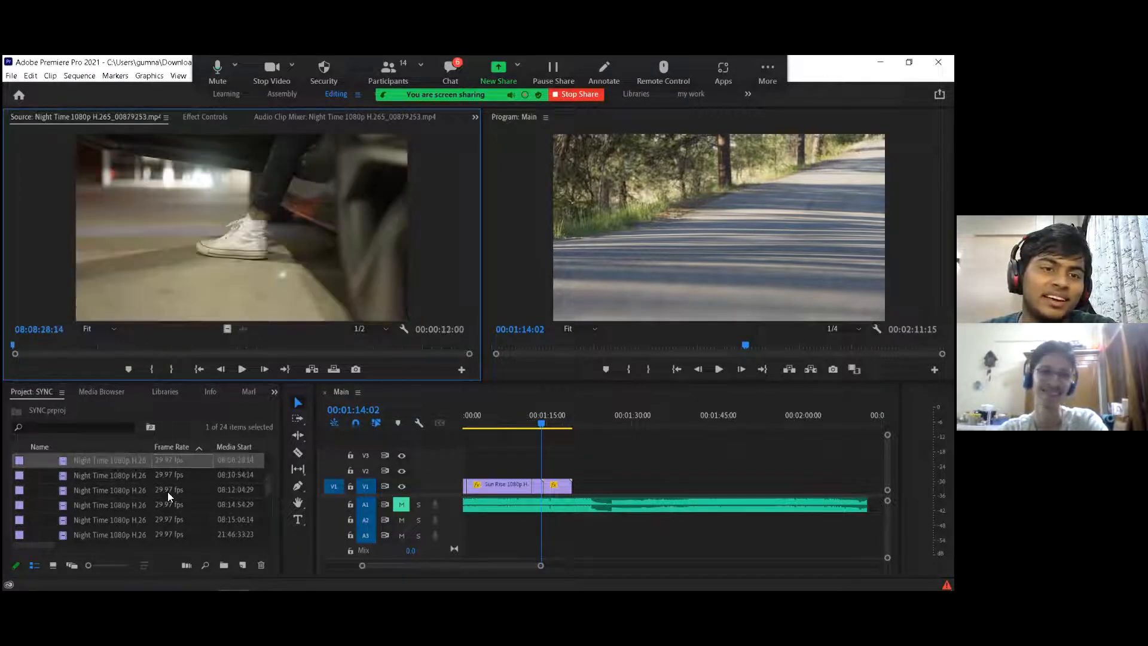
Step: Look through the FPV and Drone clips in the Footage bin, opening Drone 1080p H.264 (19)
double_click(169, 487)
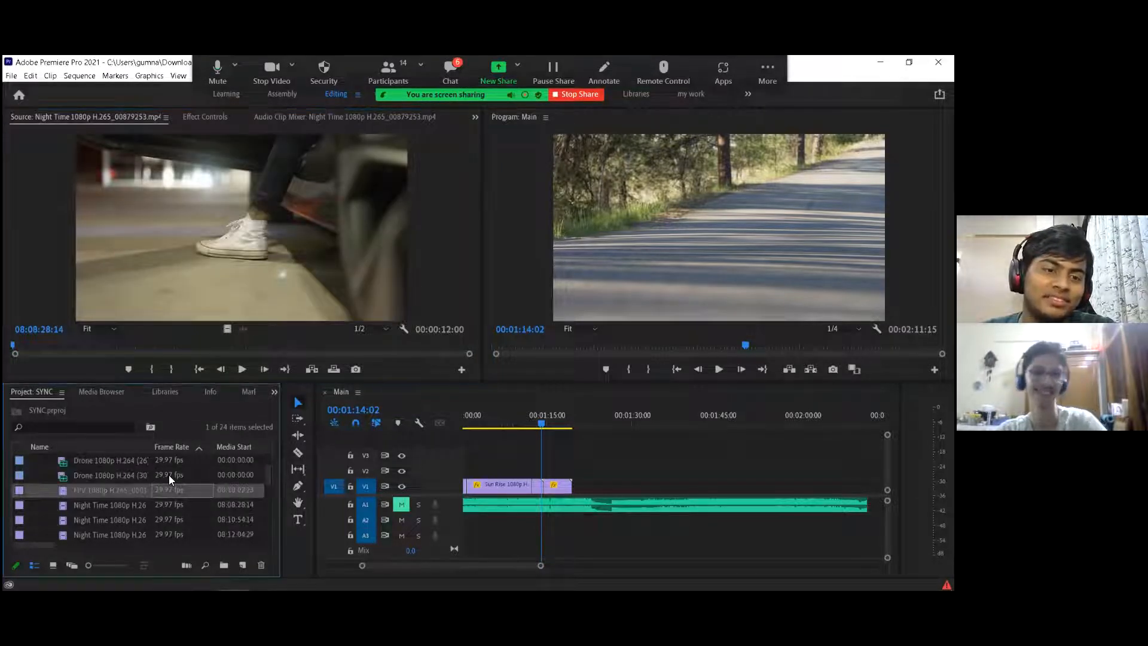
double_click(171, 472)
double_click(171, 464)
scroll(172, 460, up, 1)
click(172, 465)
scroll(171, 478, up, 2)
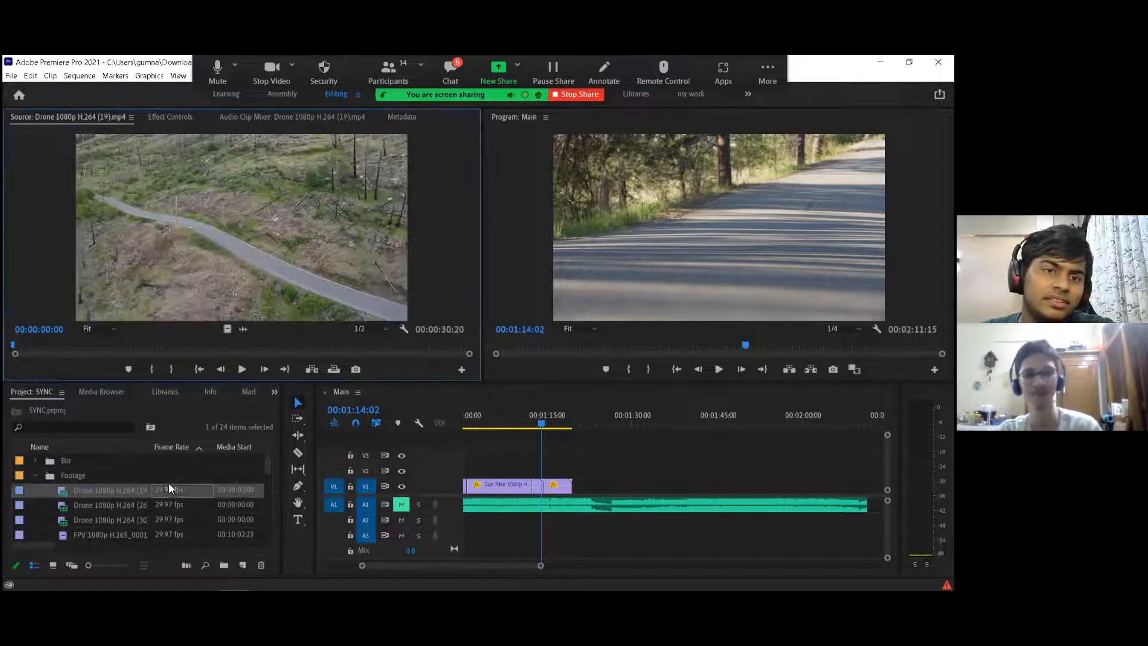
Step: Unmute track A1 and play the music from 00:01:26:08 past the last clip, and save the project
scroll(153, 489, down, 2)
scroll(585, 492, up, 6)
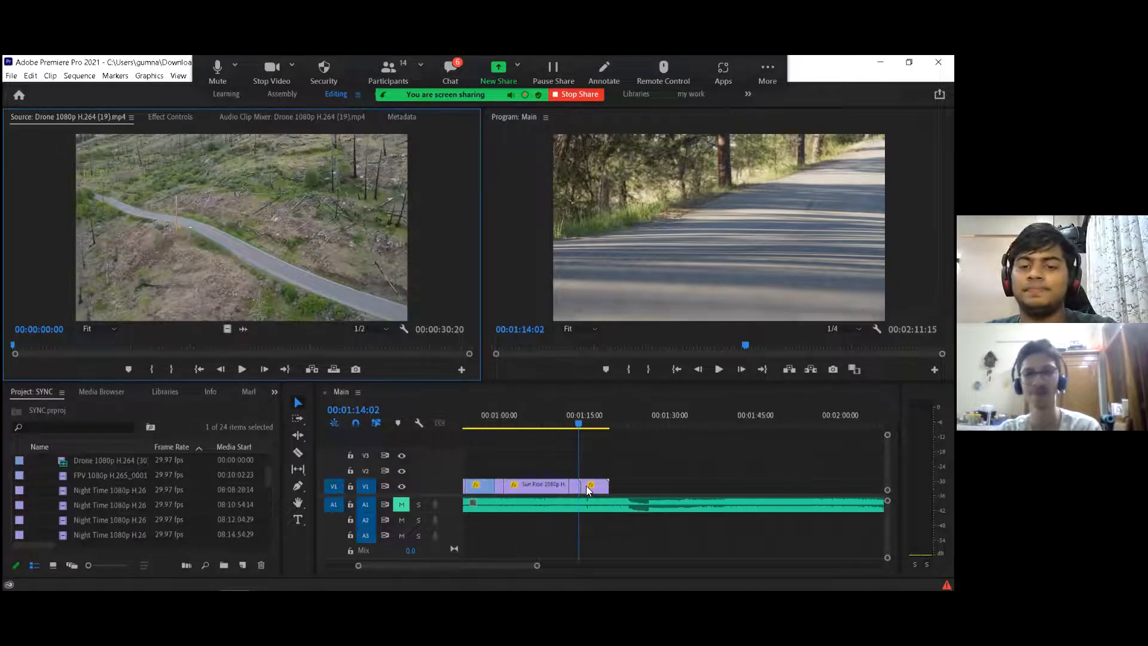
scroll(649, 456, up, 2)
scroll(644, 452, down, 5)
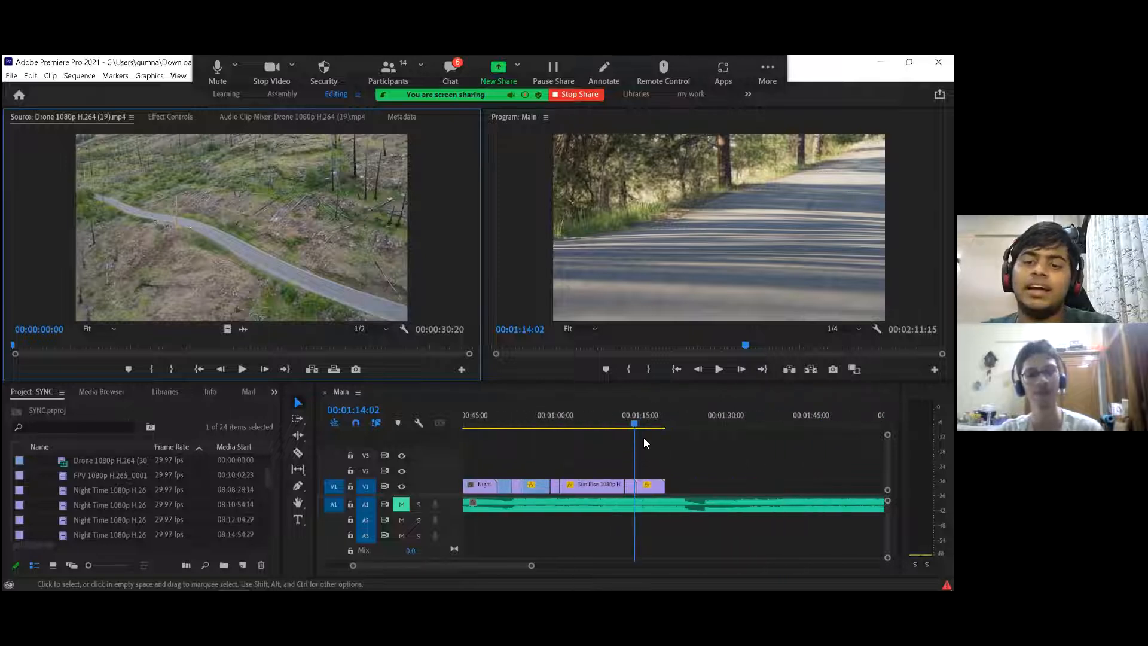
drag(517, 424, 567, 425)
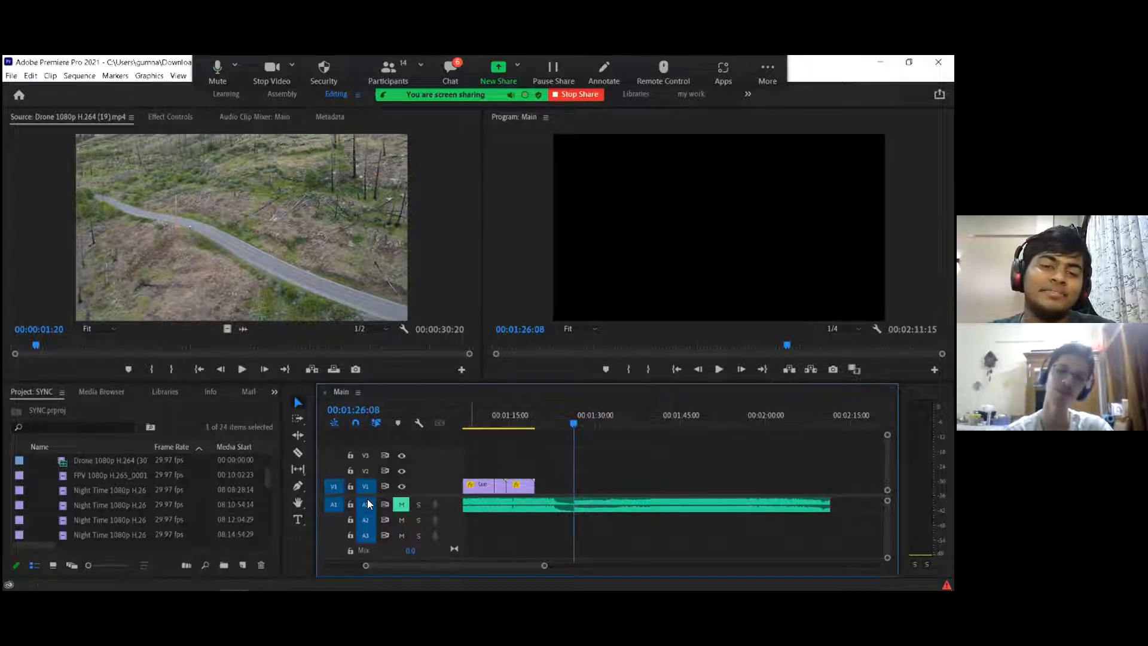
click(402, 504)
key(space)
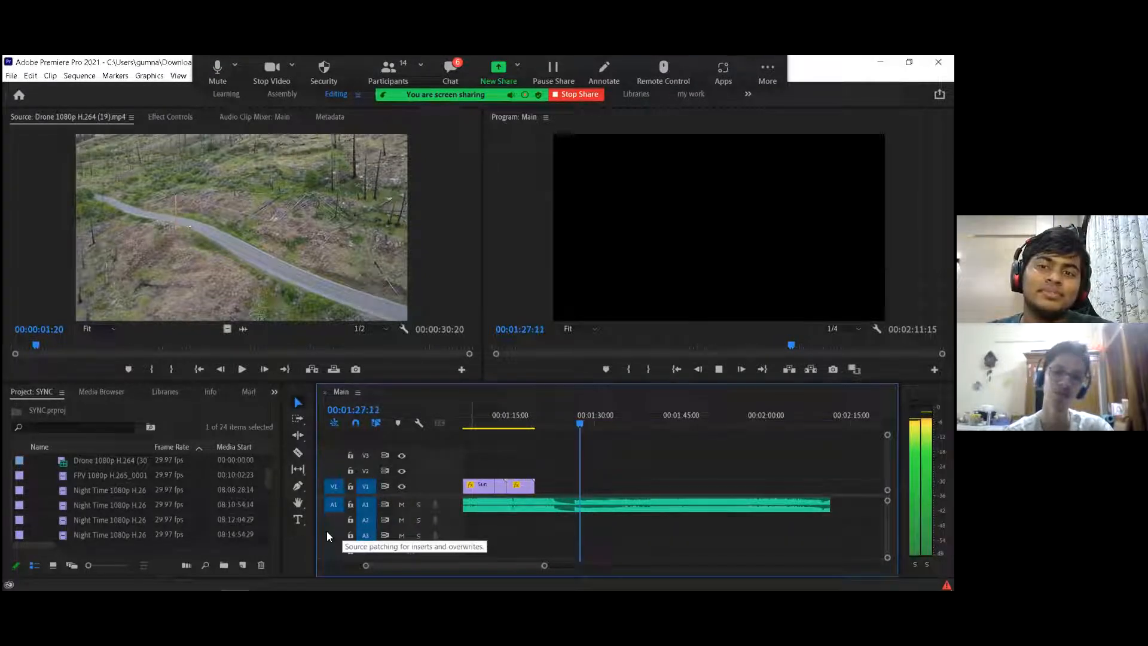
key(space)
key(ctrl+s)
Step: Place the FPV 1080p H.265 clip on V1 after the last Sun Rise clip, leaving a short gap
scroll(100, 477, down, 1)
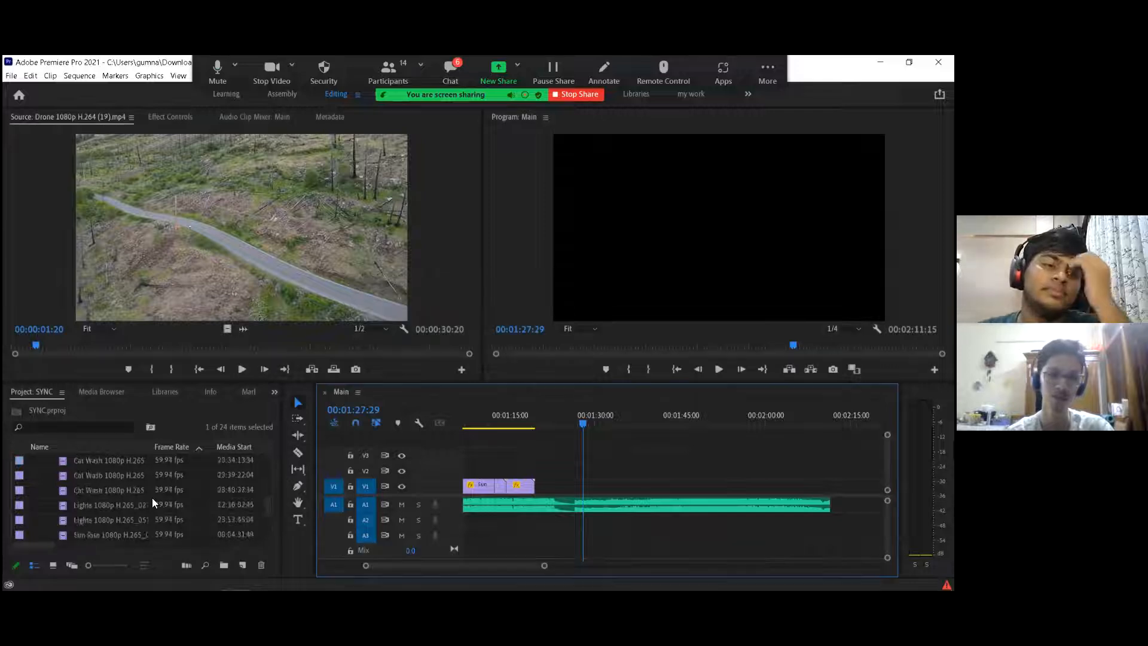
scroll(100, 487, up, 5)
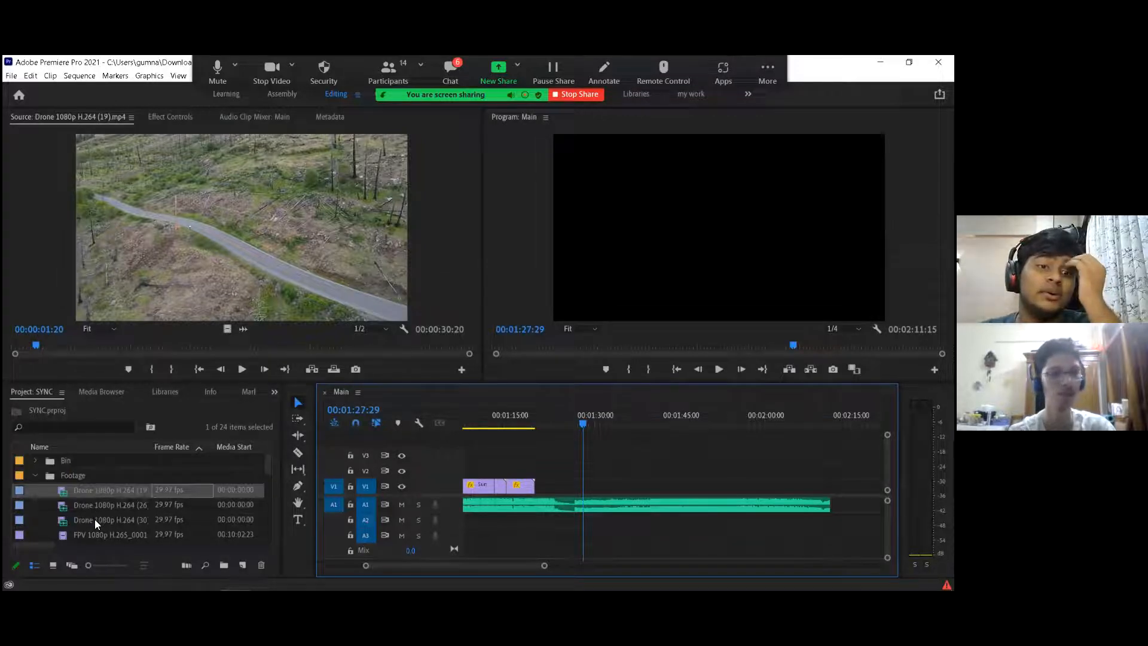
drag(93, 531, 573, 474)
scroll(618, 471, down, 1)
Step: Scrub and play the FPV clip between about 00:01:46 and 00:02:14 to look for a usable car shot
drag(550, 418, 681, 422)
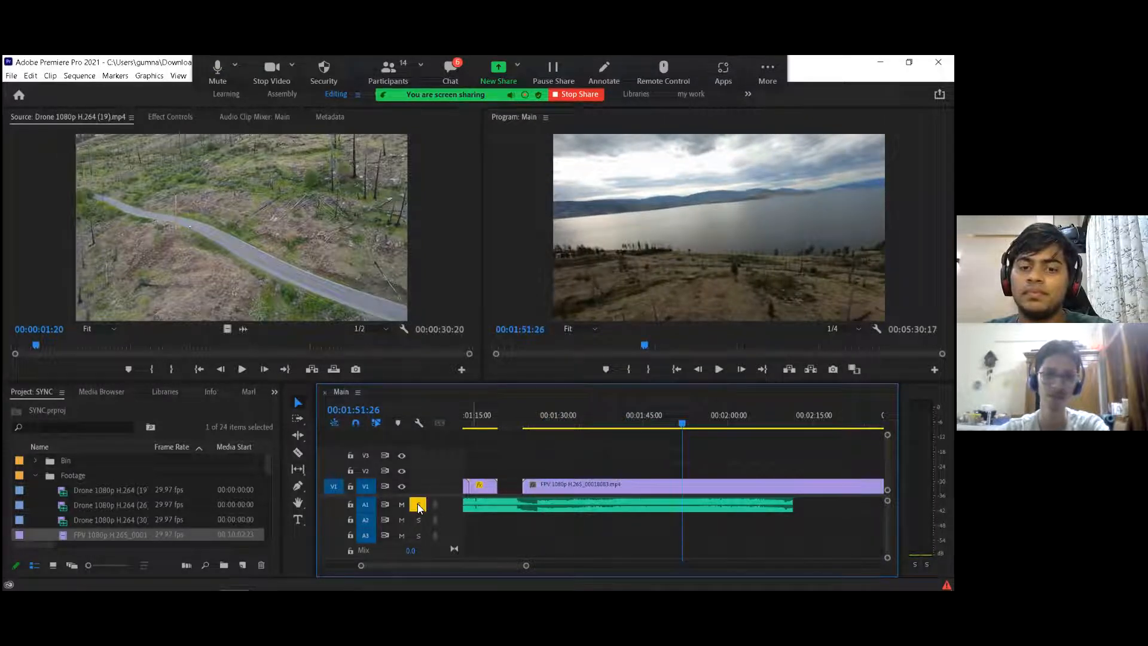
mouse_move(675, 421)
mouse_down()
mouse_move(725, 422)
mouse_move(657, 426)
mouse_up()
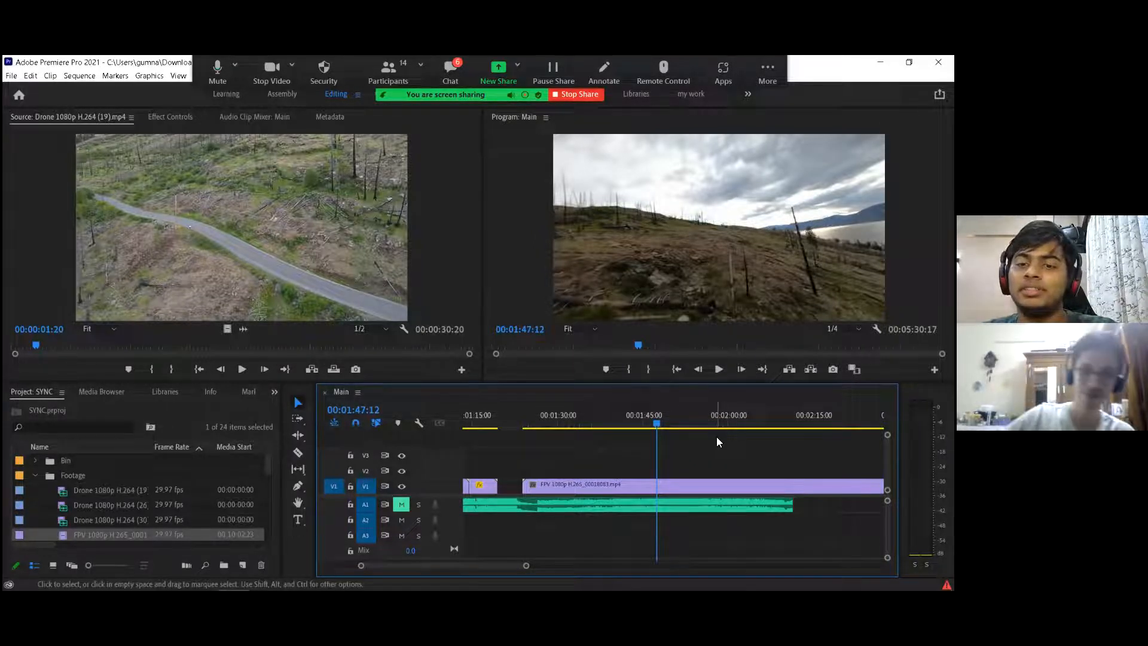
key(space)
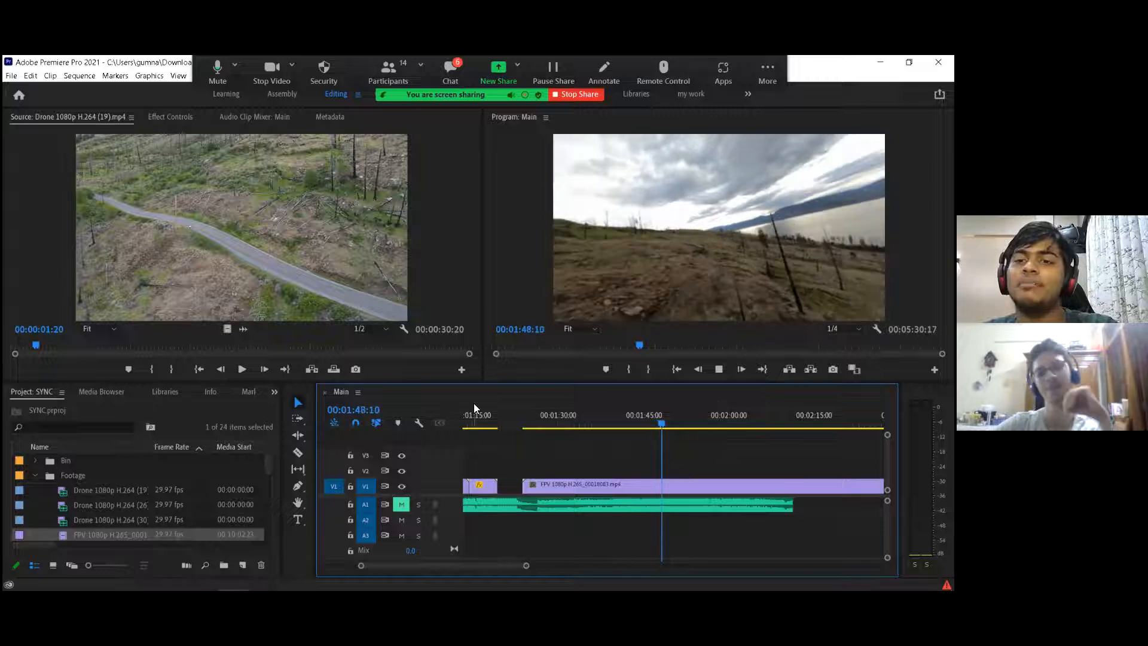
key(space)
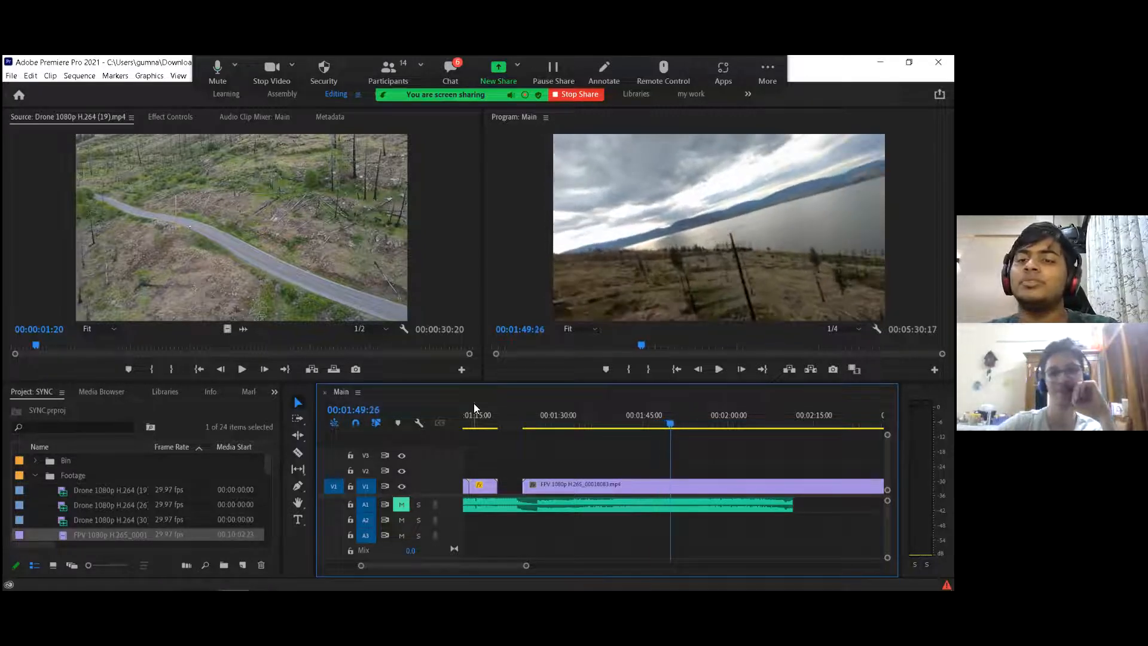
key(j)
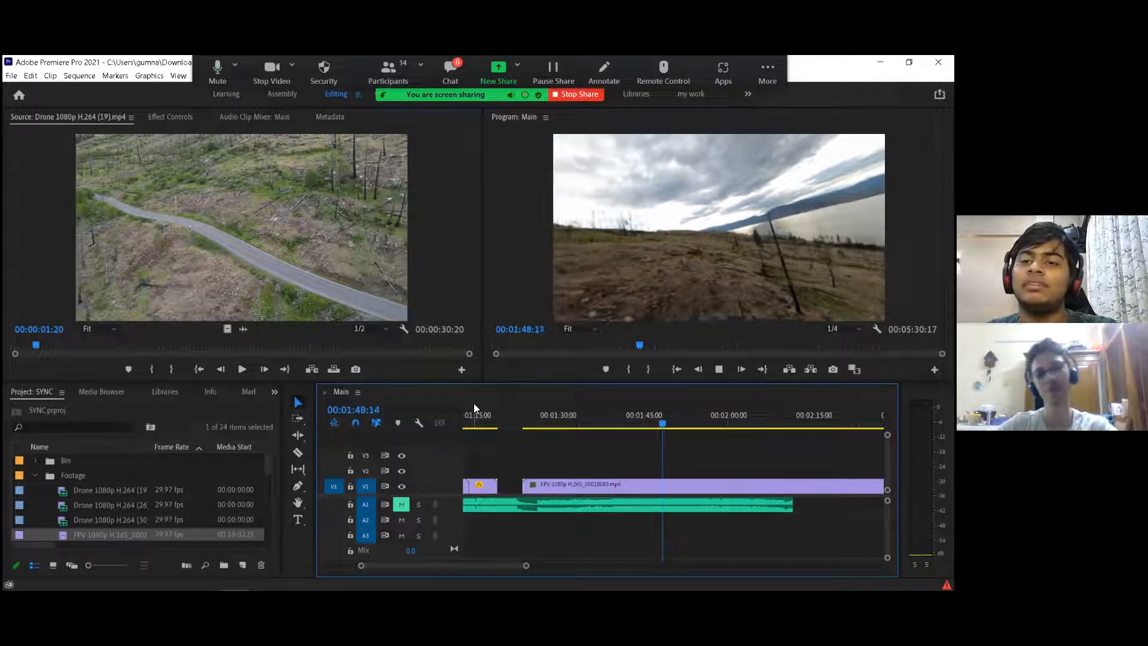
key(space)
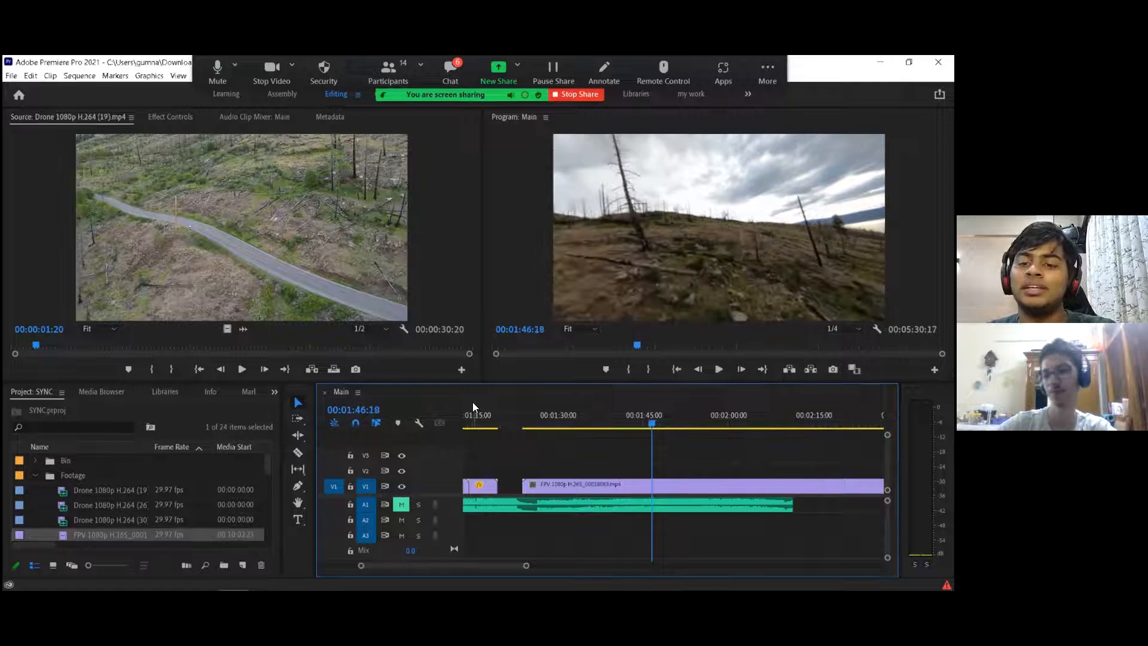
key(space)
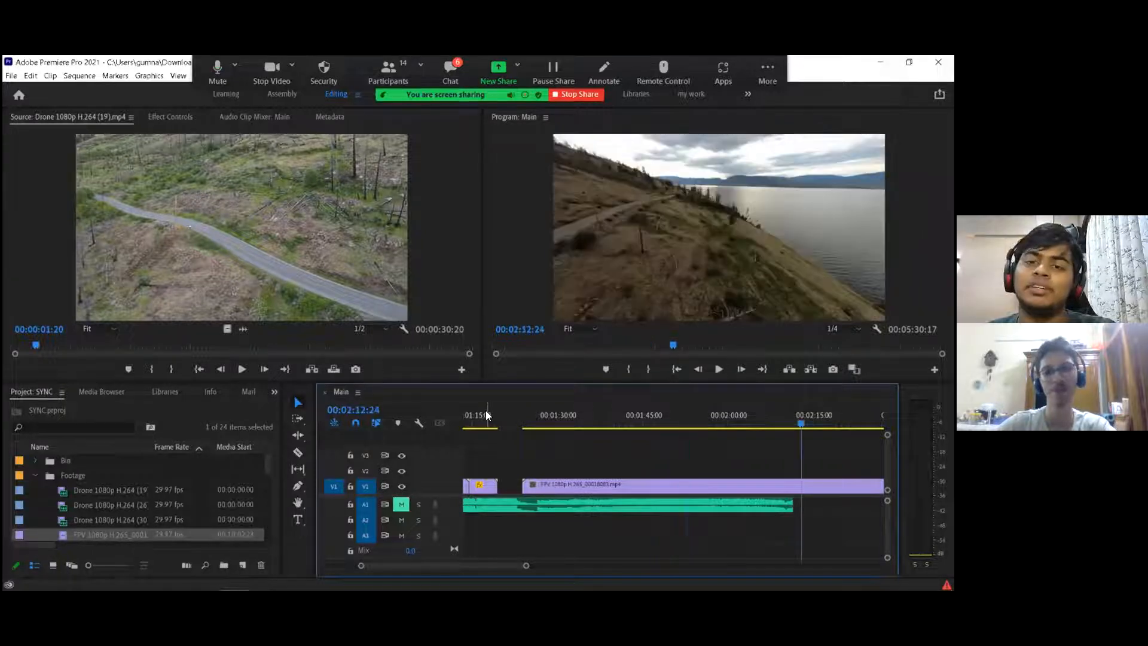
key(space)
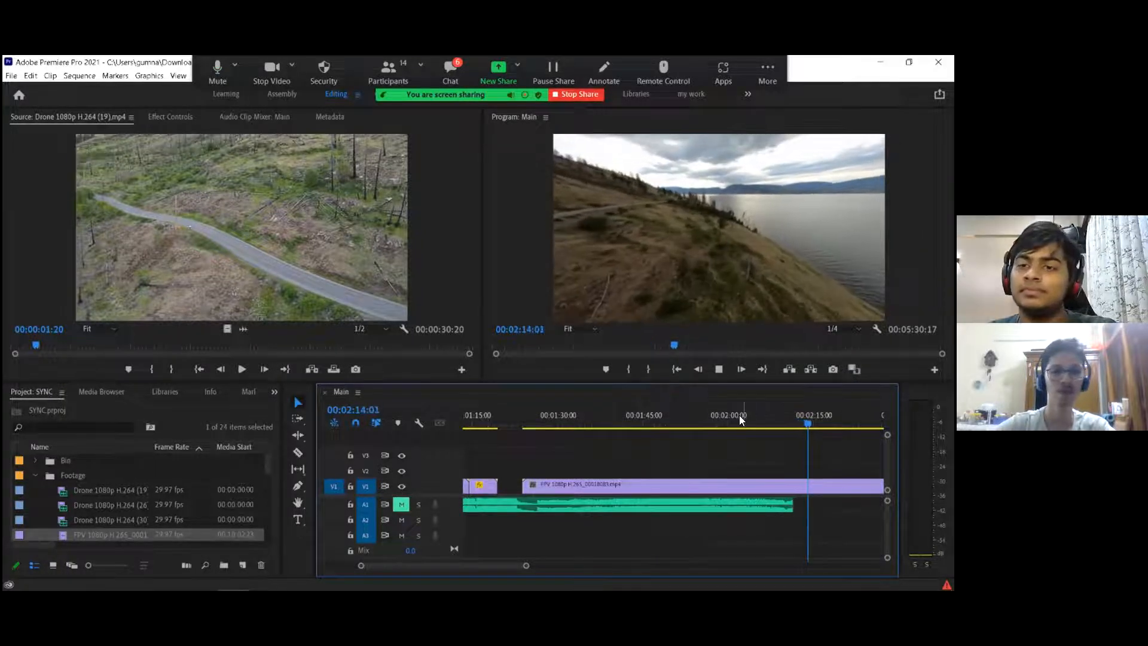
Step: Split the FPV clip at 00:02:36:15 and delete the section before the cut
scroll(739, 415, down, 1)
key(minus)
key(minus)
key(space)
mouse_move(666, 416)
mouse_down()
mouse_move(708, 421)
mouse_move(685, 421)
mouse_up()
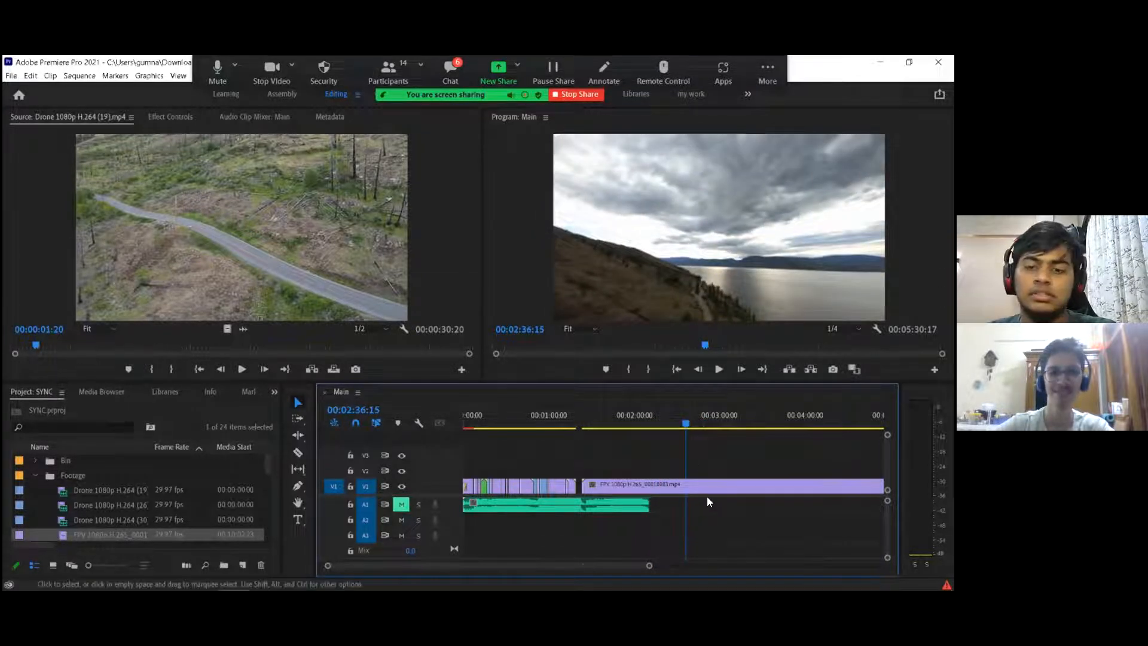
key(ctrl+k)
click(665, 484)
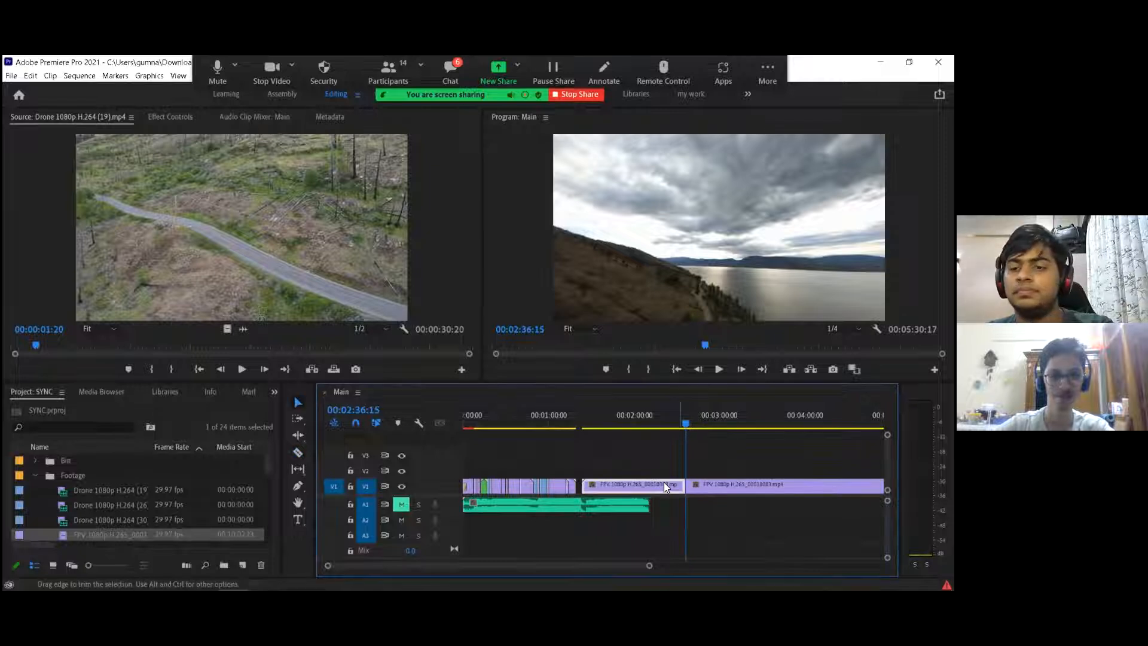
key(Delete)
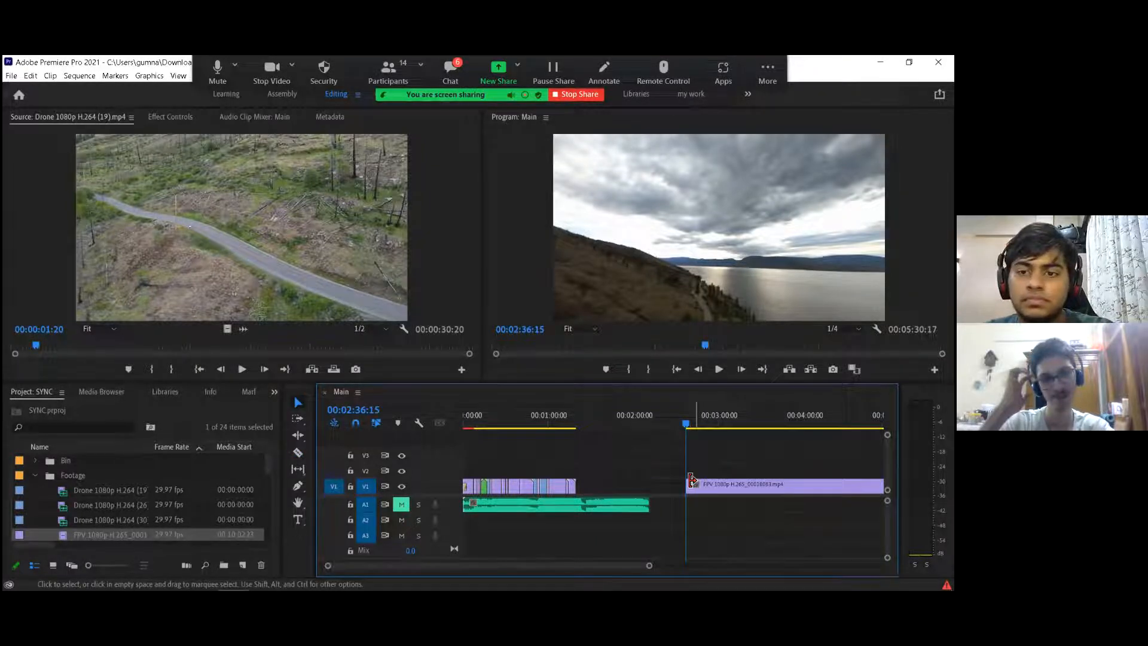
Step: Review the remaining FPV clip, split it at 00:03:08:25, and move the section before the cut directly after the last Sun Rise clip
drag(683, 420, 722, 433)
key(space)
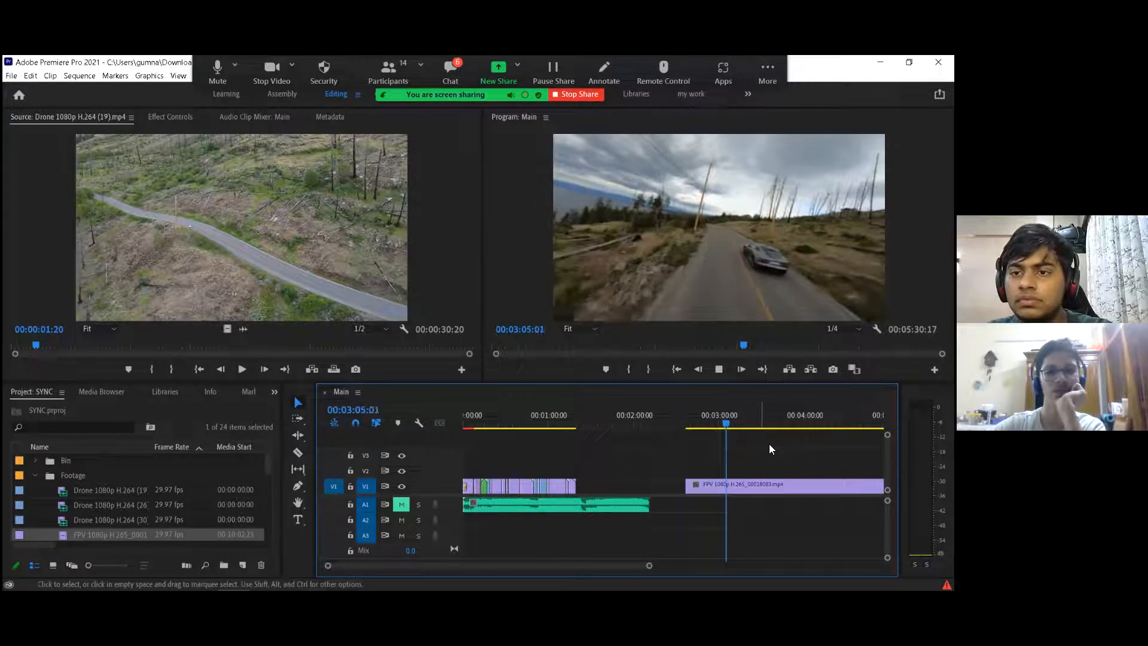
key(space)
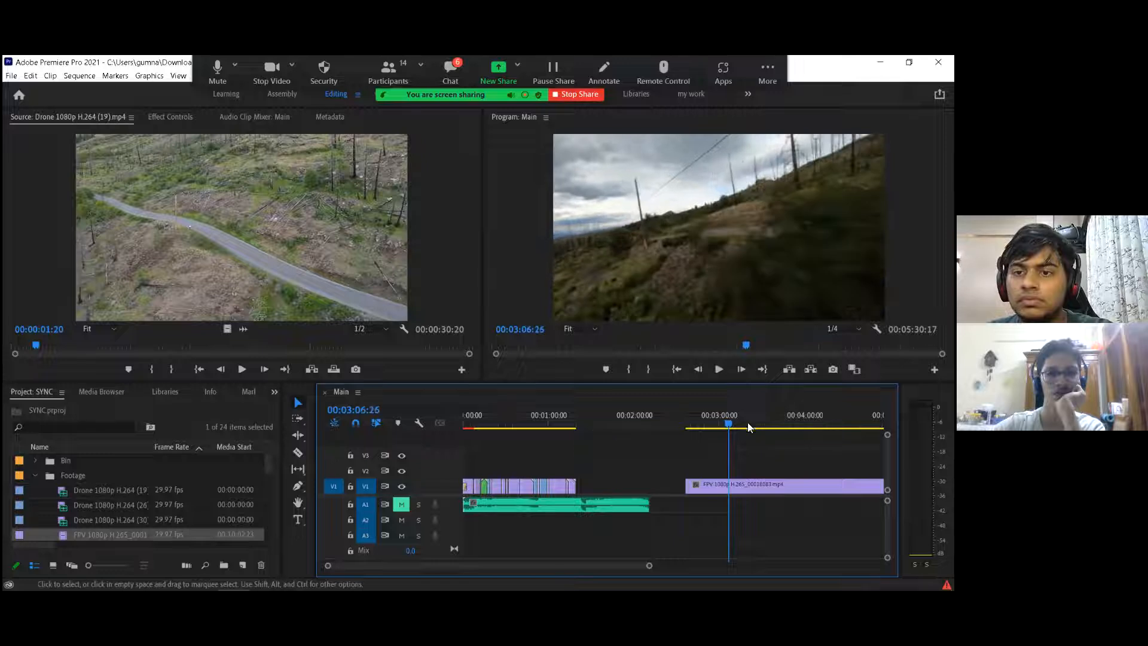
key(space)
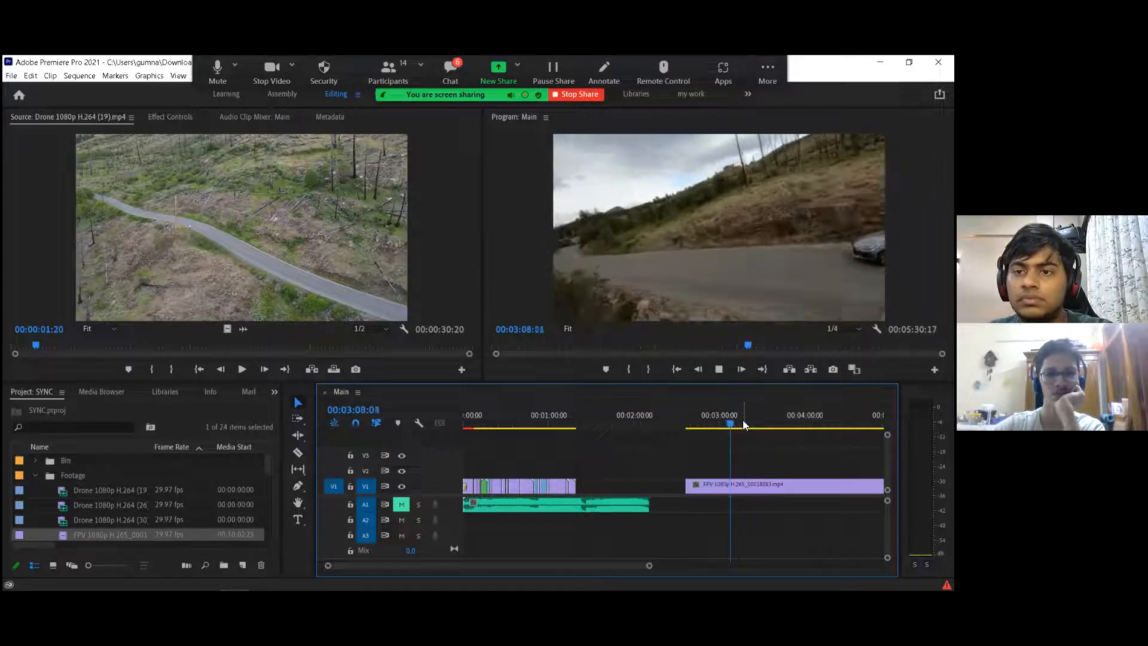
key(space)
key(c)
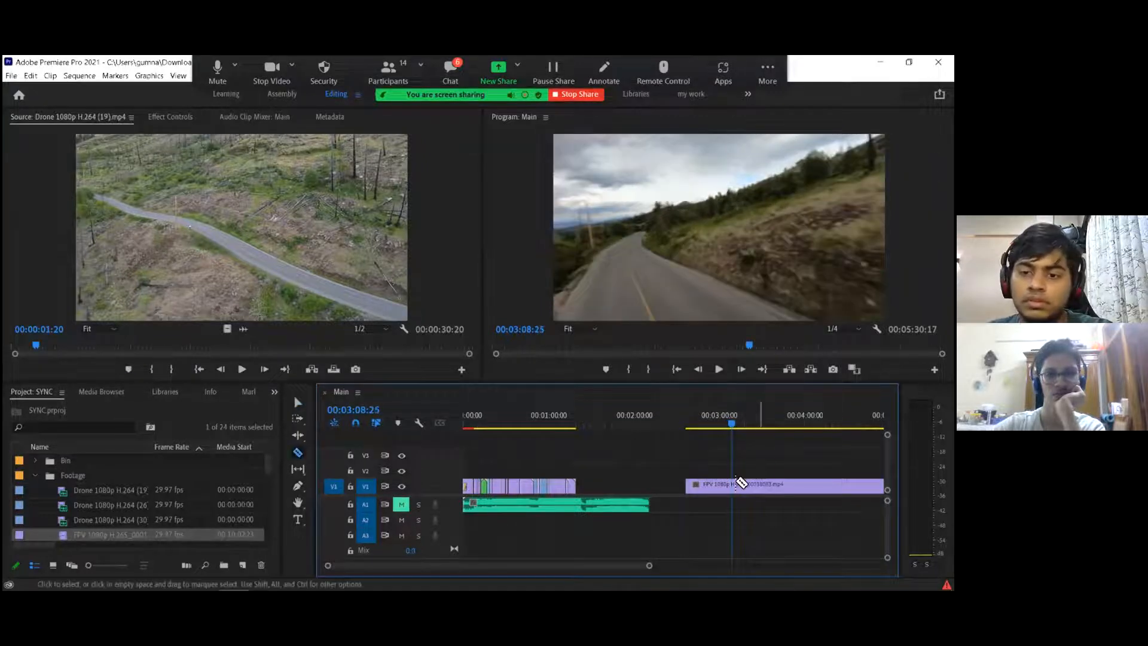
click(735, 483)
key(v)
drag(715, 488, 604, 487)
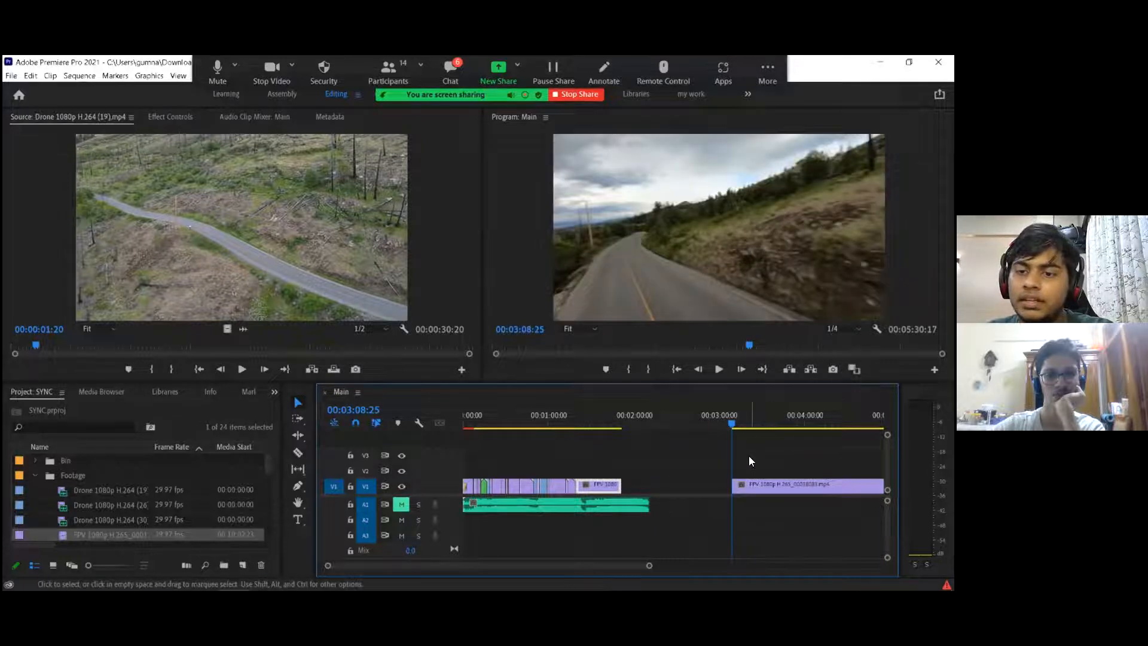
Step: Scrub through the remaining FPV clip, split it at 00:04:08:14, and delete the section before the cut
drag(739, 420, 789, 421)
scroll(789, 422, down, 3)
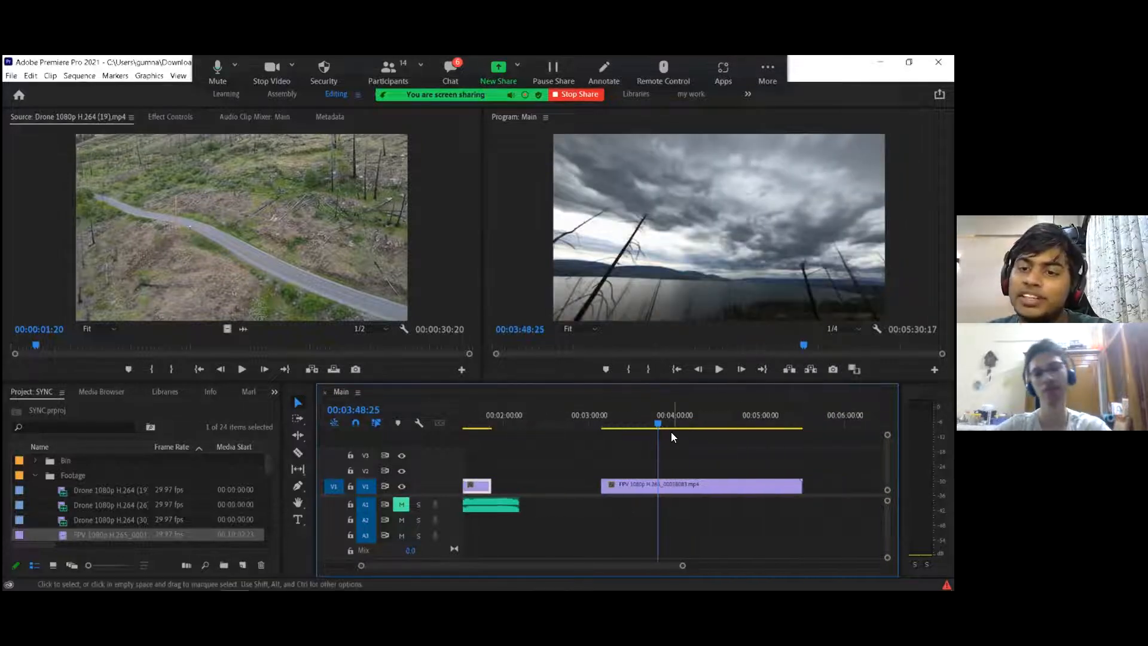
mouse_move(696, 418)
mouse_down()
mouse_move(708, 412)
mouse_move(686, 425)
mouse_up()
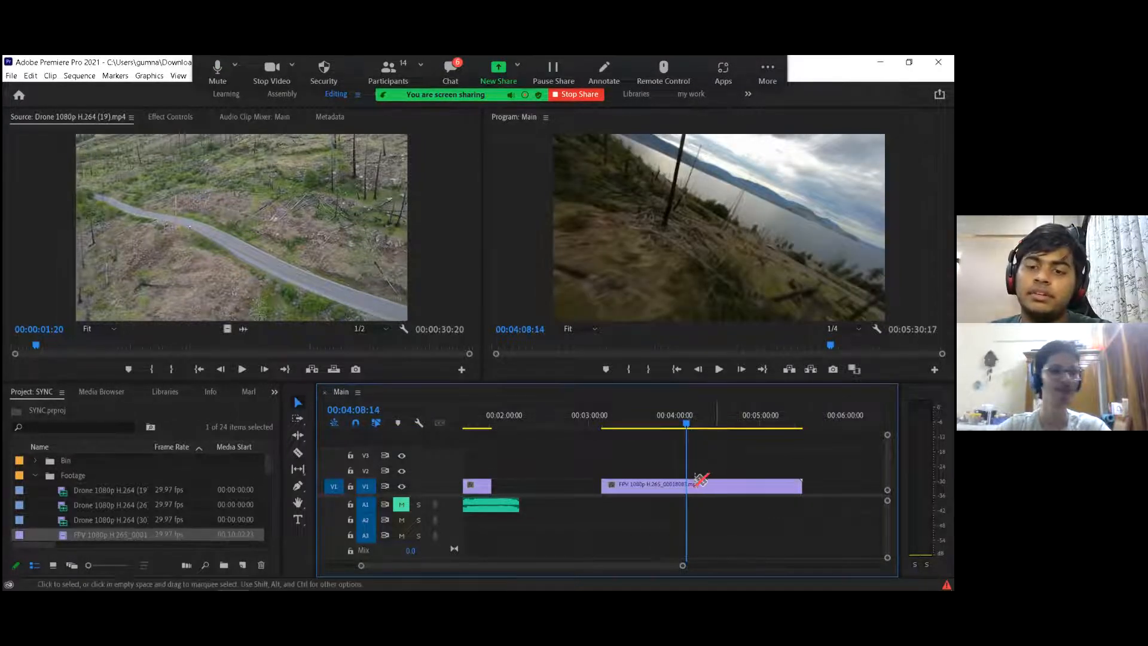
click(686, 484)
click(657, 488)
key(Delete)
Step: Preview the remaining FPV section around 00:04:38 and move it directly after the first FPV clip on V1
click(704, 424)
drag(715, 426, 733, 440)
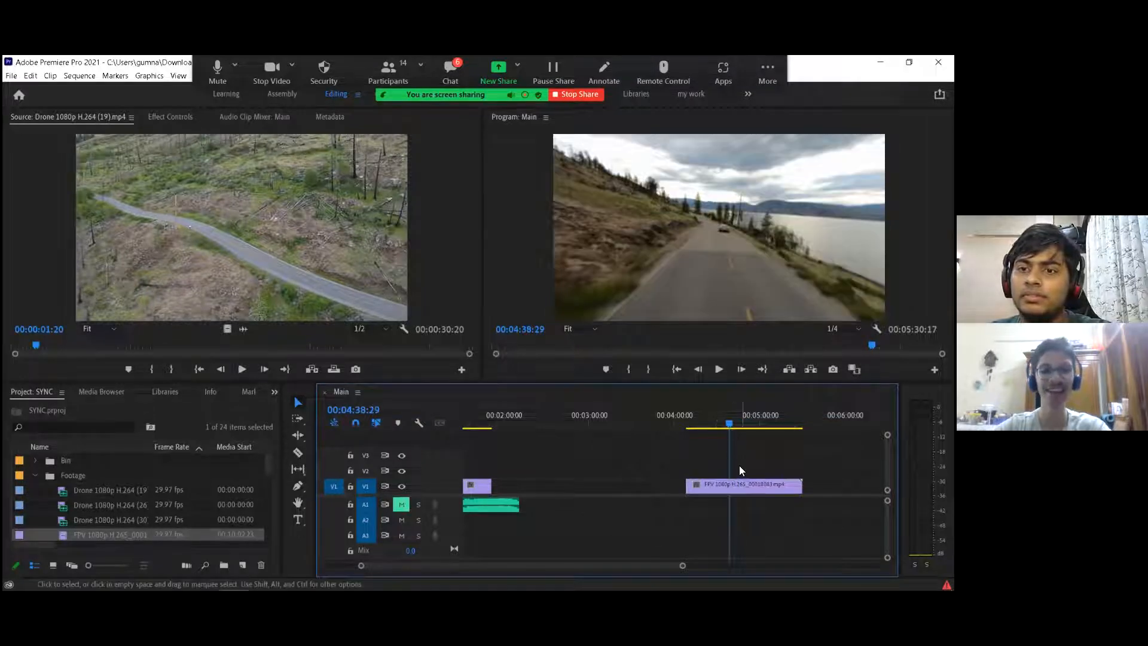
key(space)
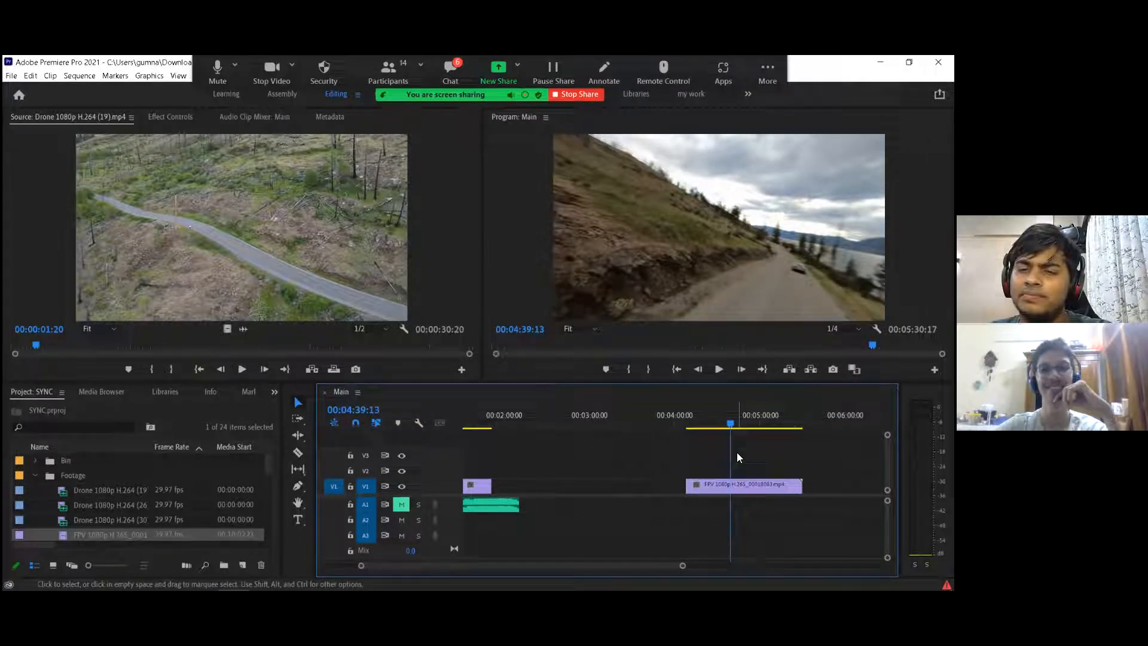
drag(687, 485, 474, 485)
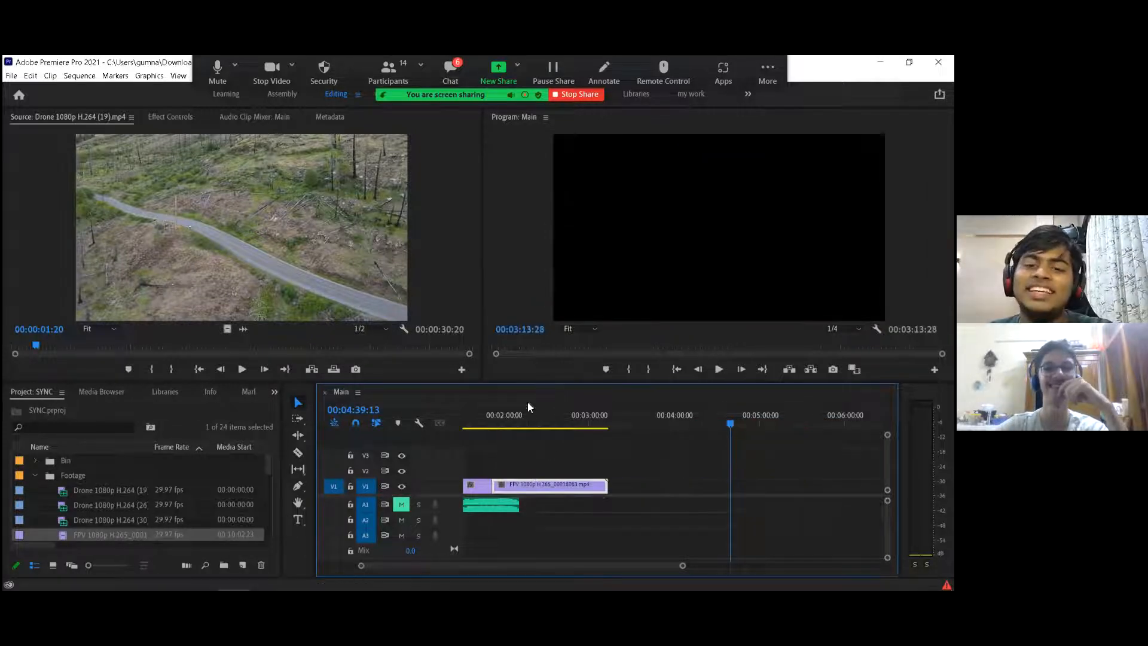
Step: Split the second FPV clip at the end of the music, 00:02:11:15, and delete the excess after it
click(513, 416)
scroll(710, 447, up, 5)
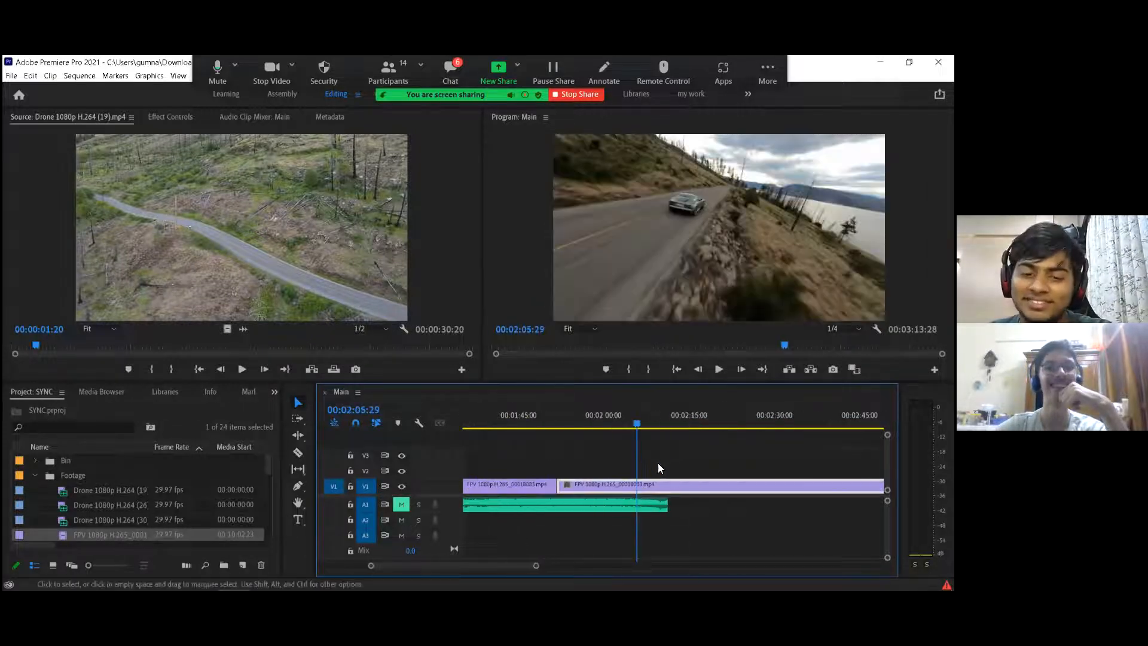
key(c)
click(651, 484)
key(v)
click(671, 479)
key(Delete)
Step: Play back the end of the montage through both FPV clips to check how they fit the music
scroll(629, 470, up, 2)
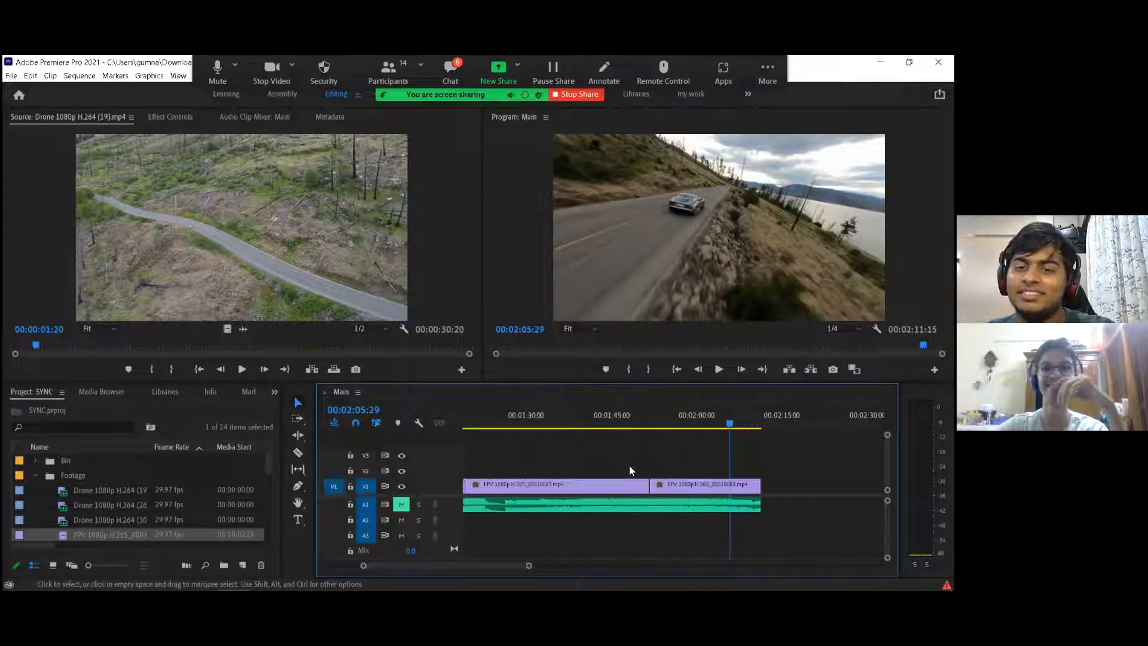
scroll(629, 466, up, 2)
scroll(672, 414, down, 3)
drag(671, 414, 634, 415)
key(space)
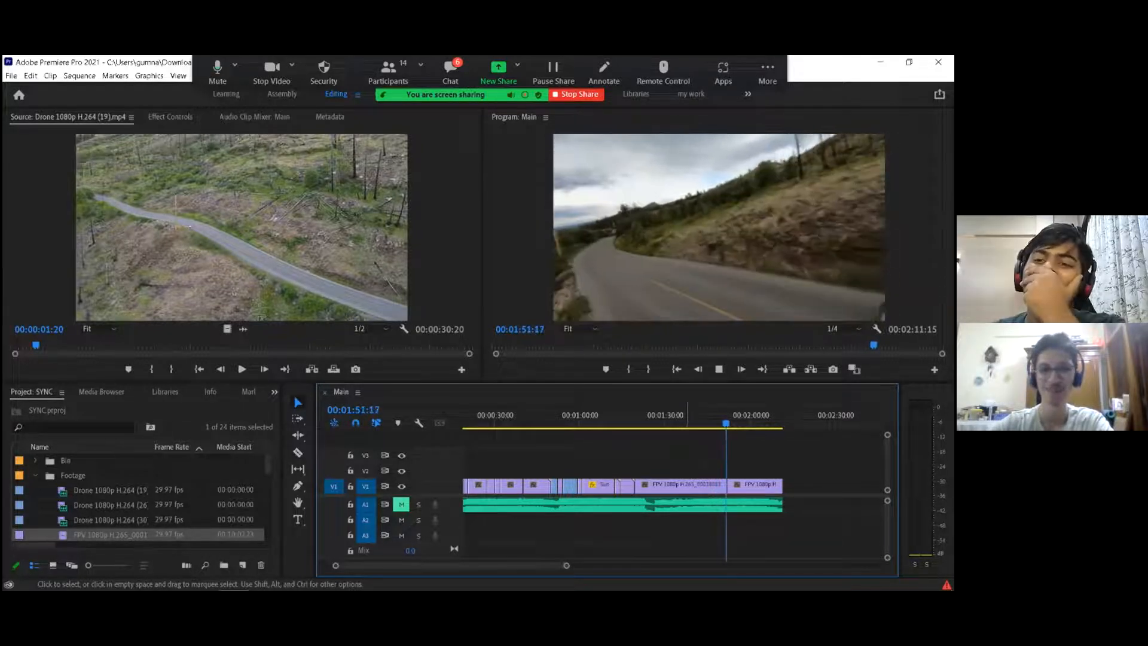
key(=)
scroll(691, 486, down, 1)
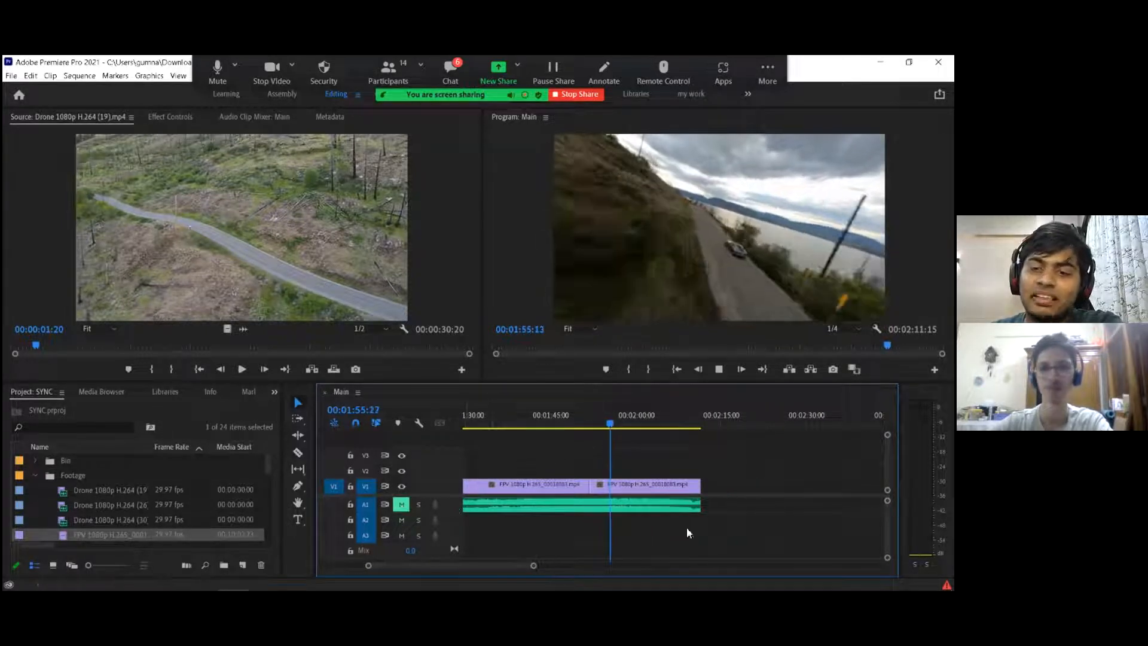
Step: Stop playback and expand the A1 audio track to show the full music waveform
double_click(447, 507)
key(space)
scroll(752, 480, up, 1)
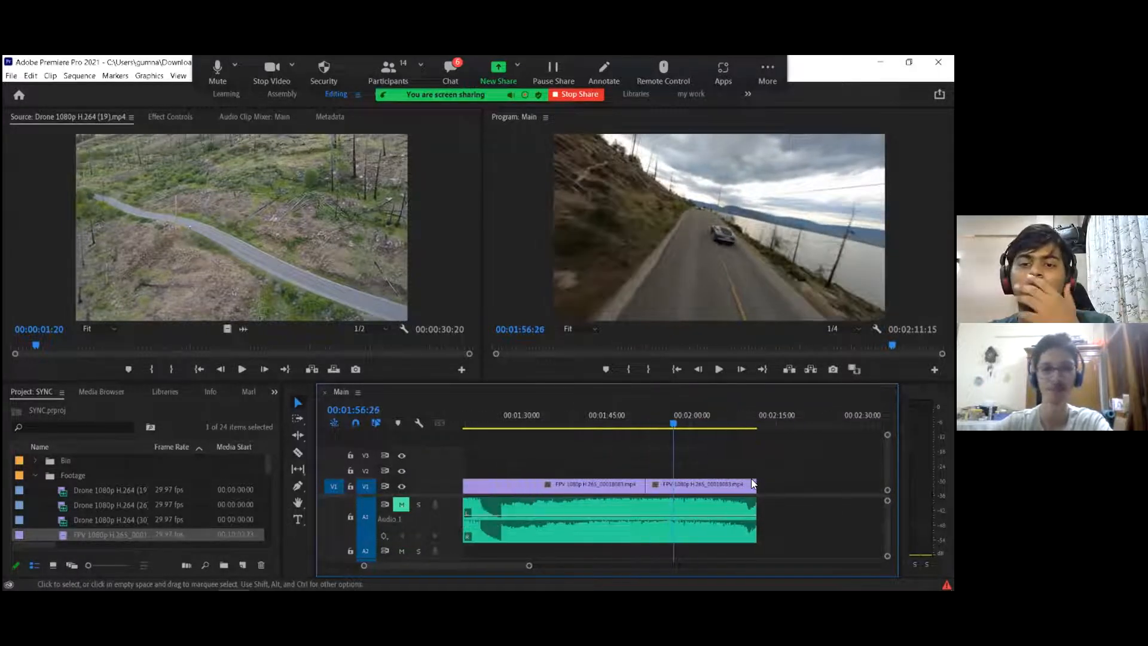
Step: Find the Warp Stabilizer effect by searching for "warp" and apply it to the Night Time clip at 00:00:35:09
scroll(751, 478, up, 10)
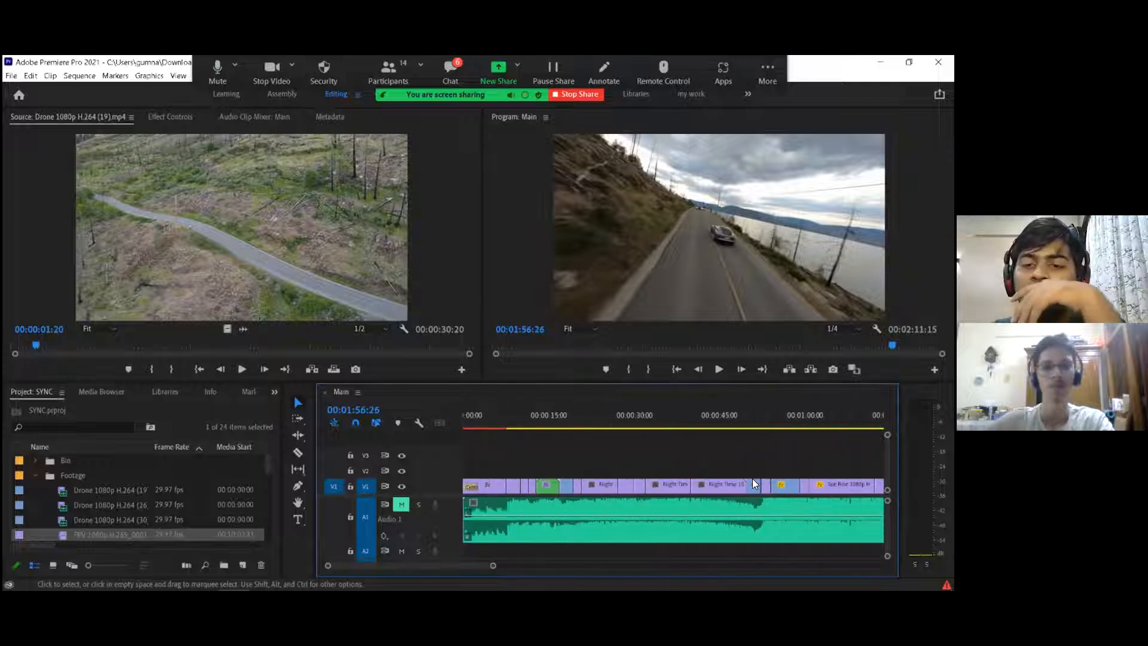
drag(635, 407, 664, 440)
click(668, 487)
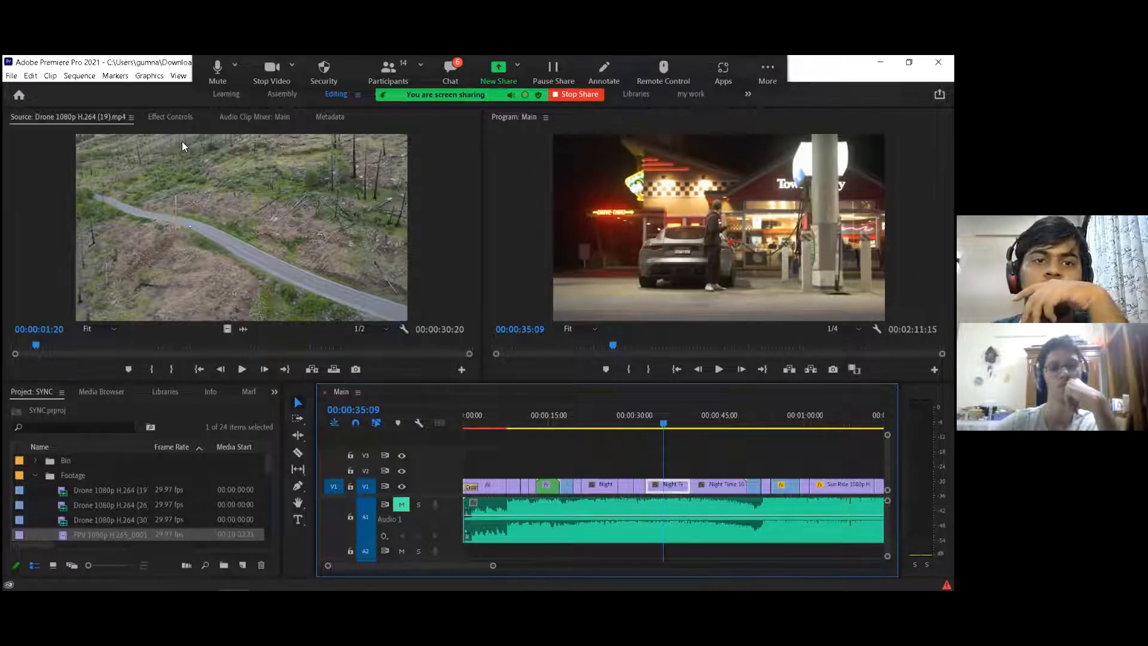
click(274, 391)
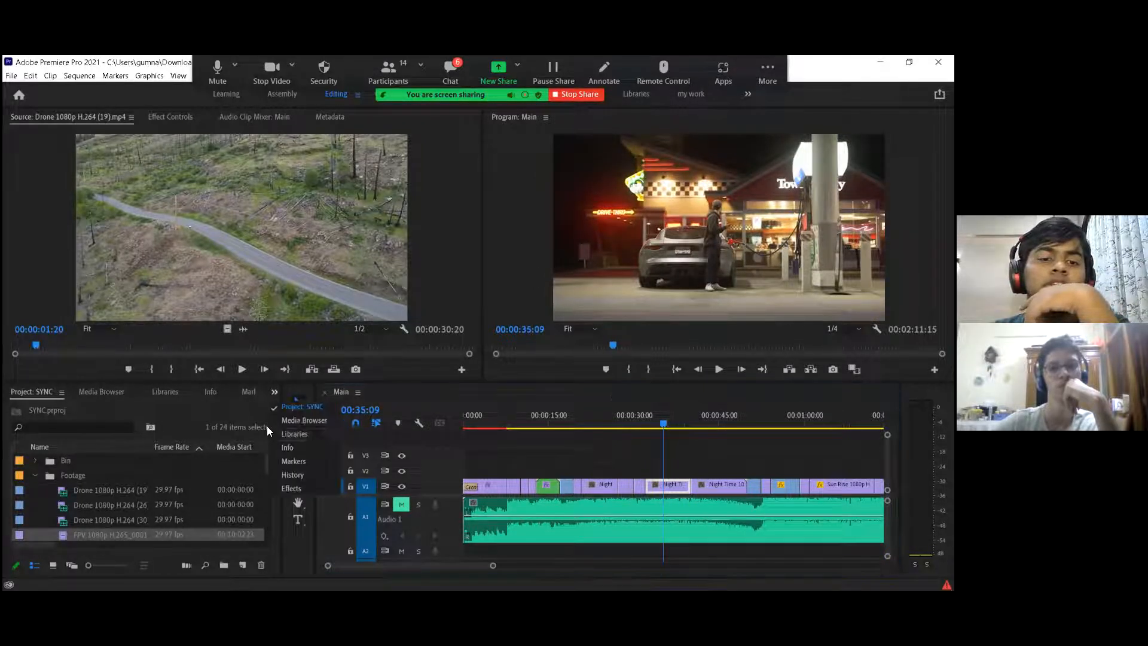
click(292, 487)
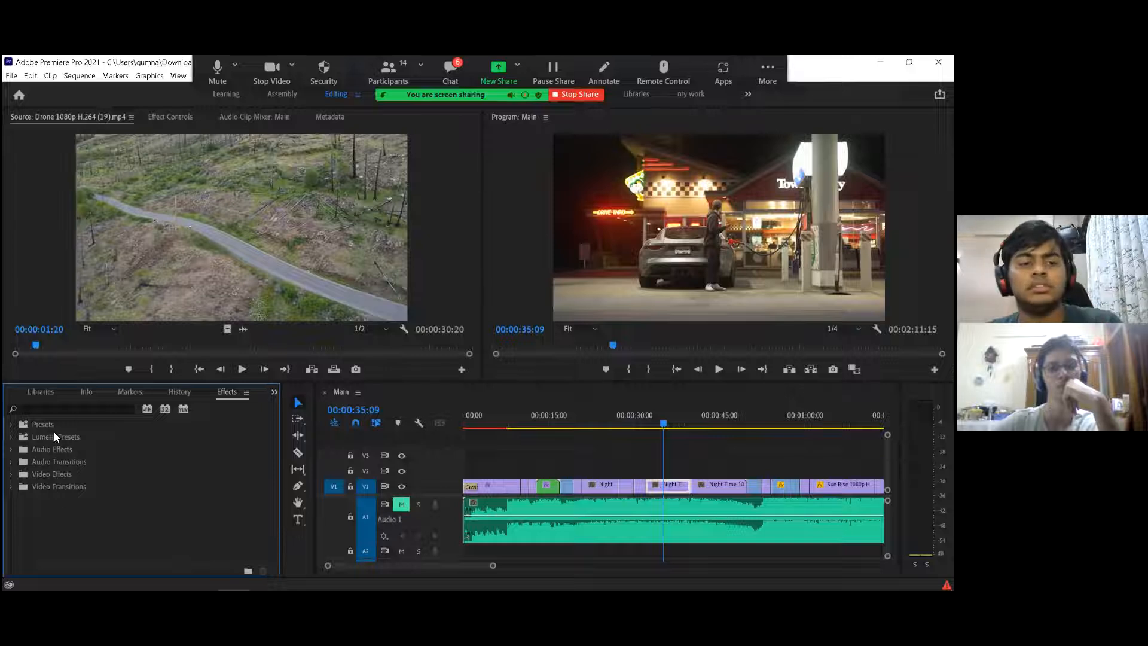
click(75, 412)
text(warp)
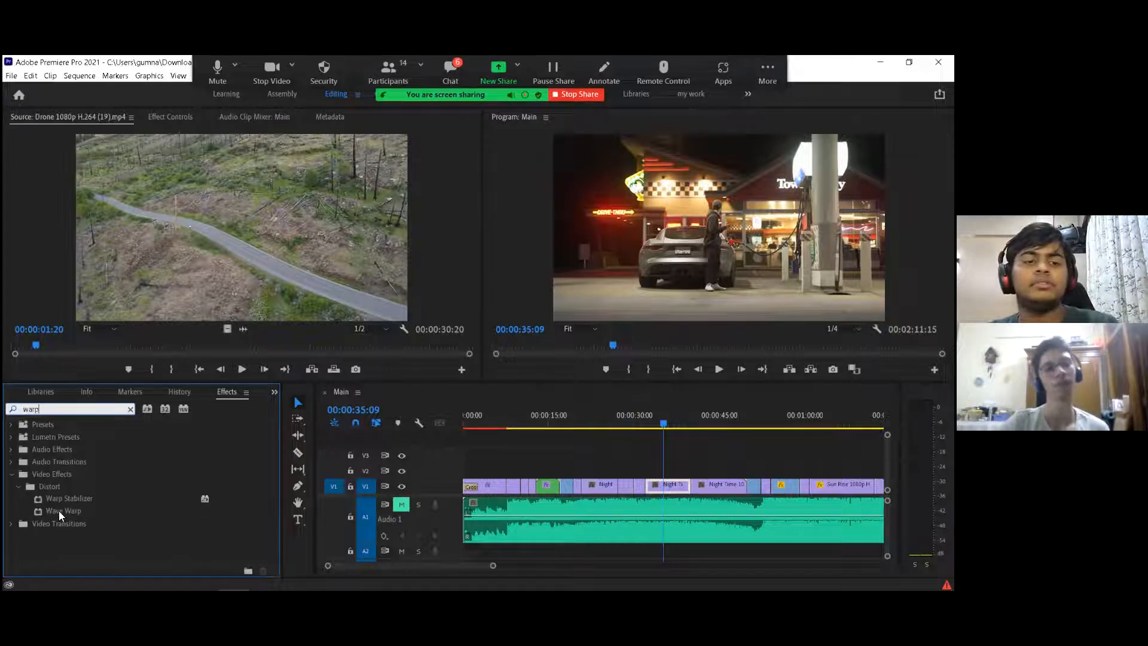
drag(59, 510, 670, 484)
click(171, 116)
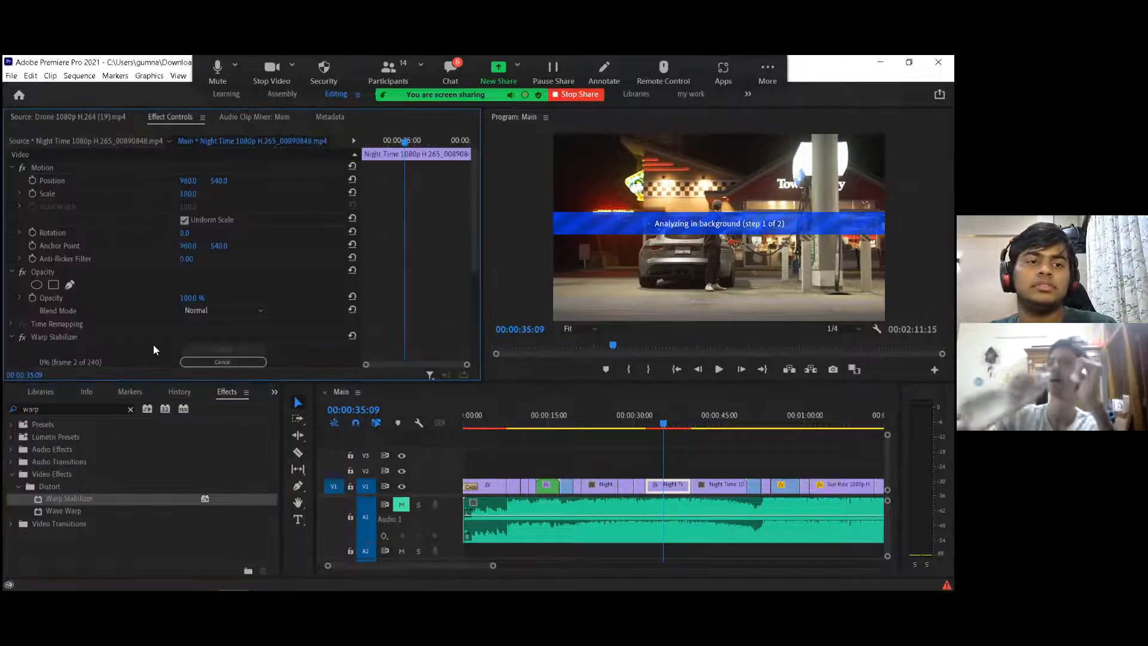
scroll(155, 291, down, 5)
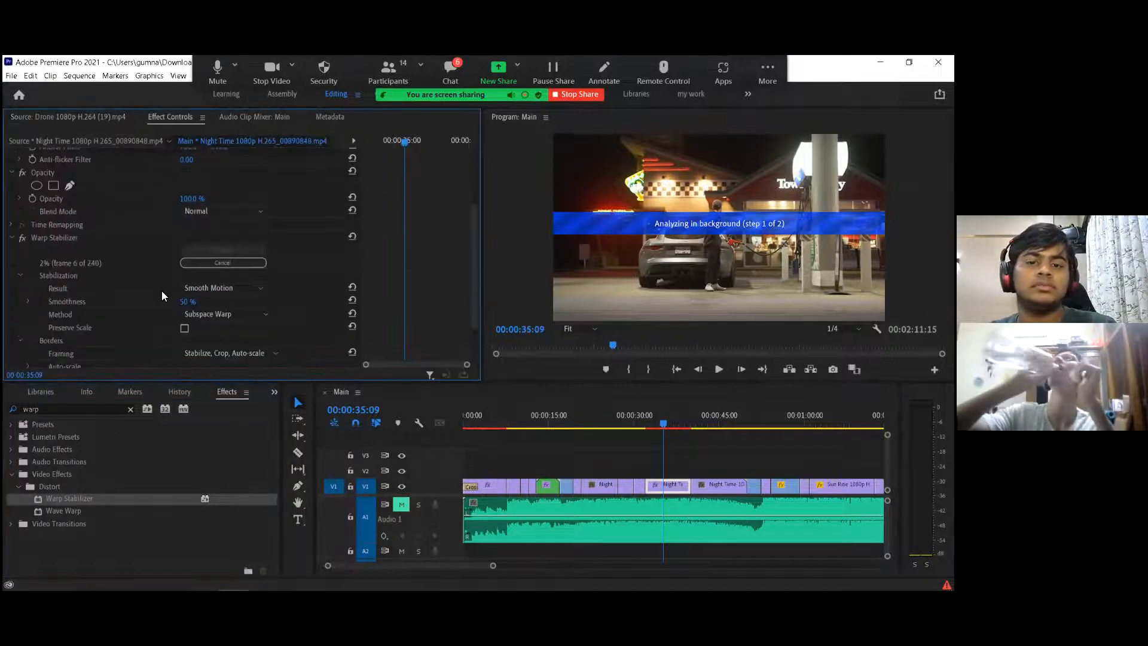
Step: Apply Warp Stabilizer to the Night Time clip at 00:00:22:10 and set its smoothness to 100%
click(596, 412)
click(589, 412)
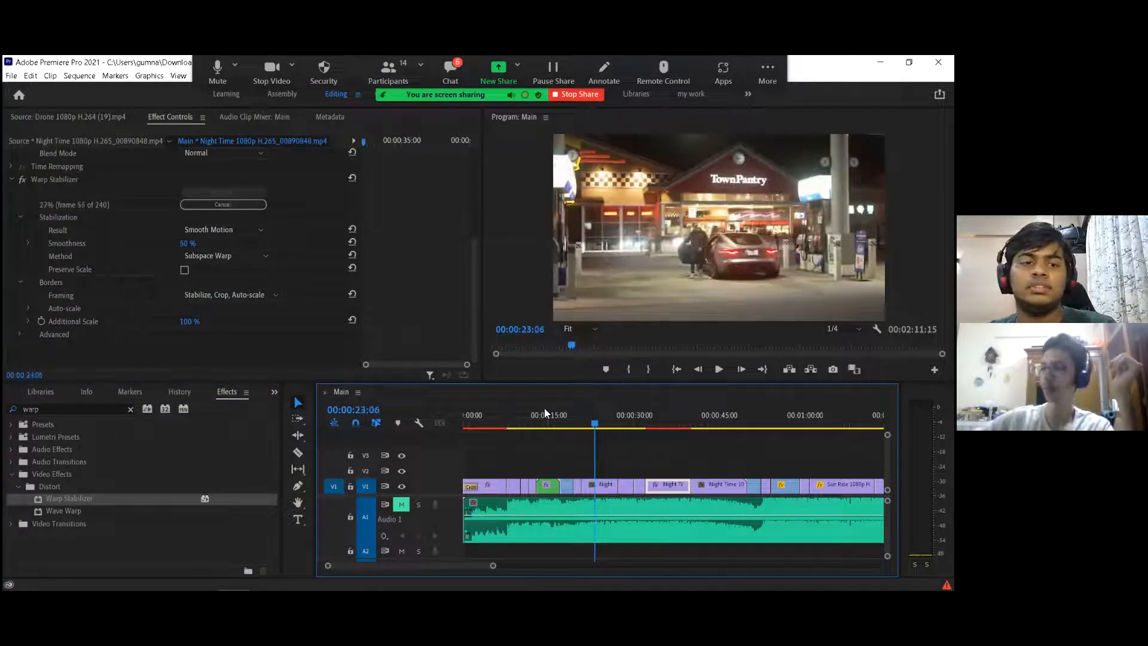
drag(157, 501, 600, 484)
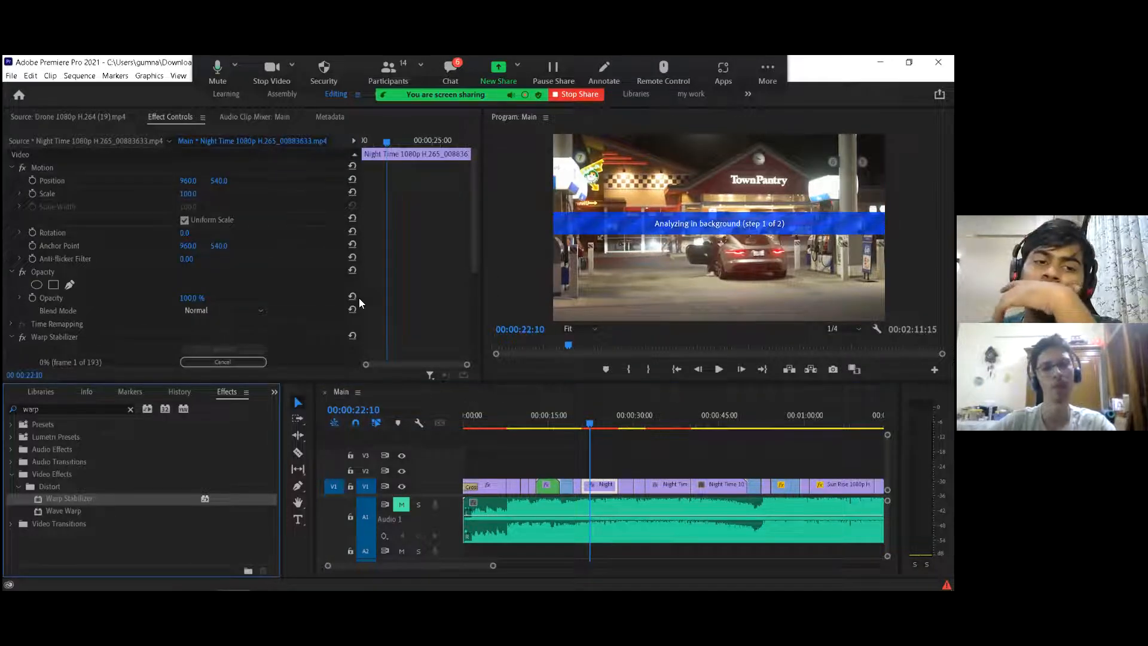
scroll(348, 354, down, 3)
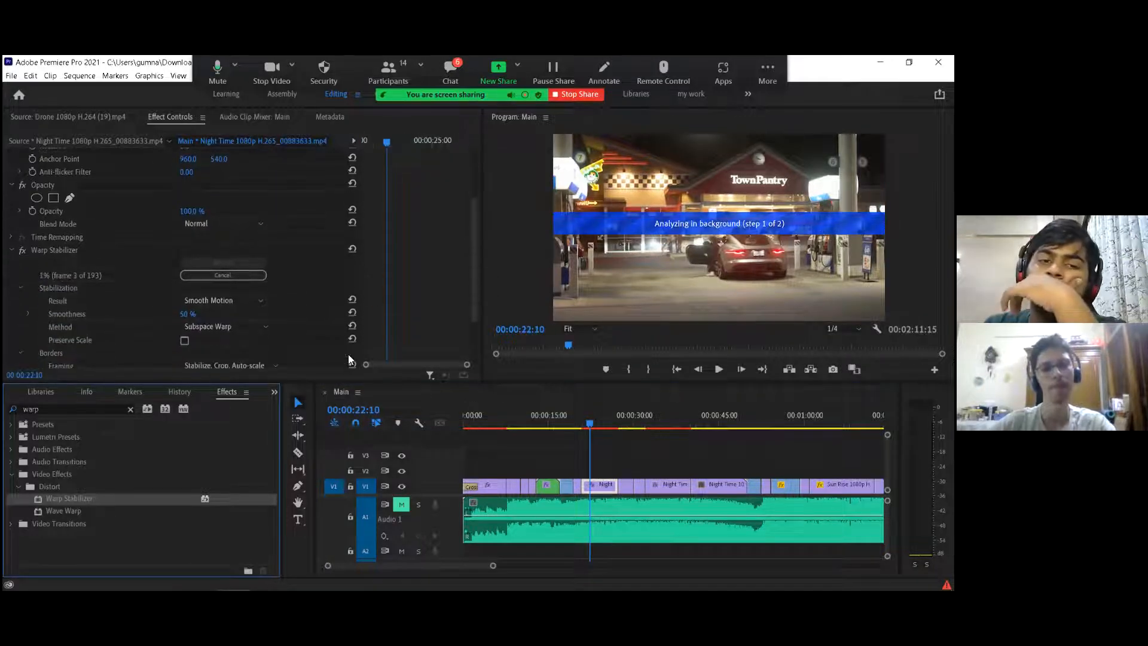
click(187, 315)
text(100)
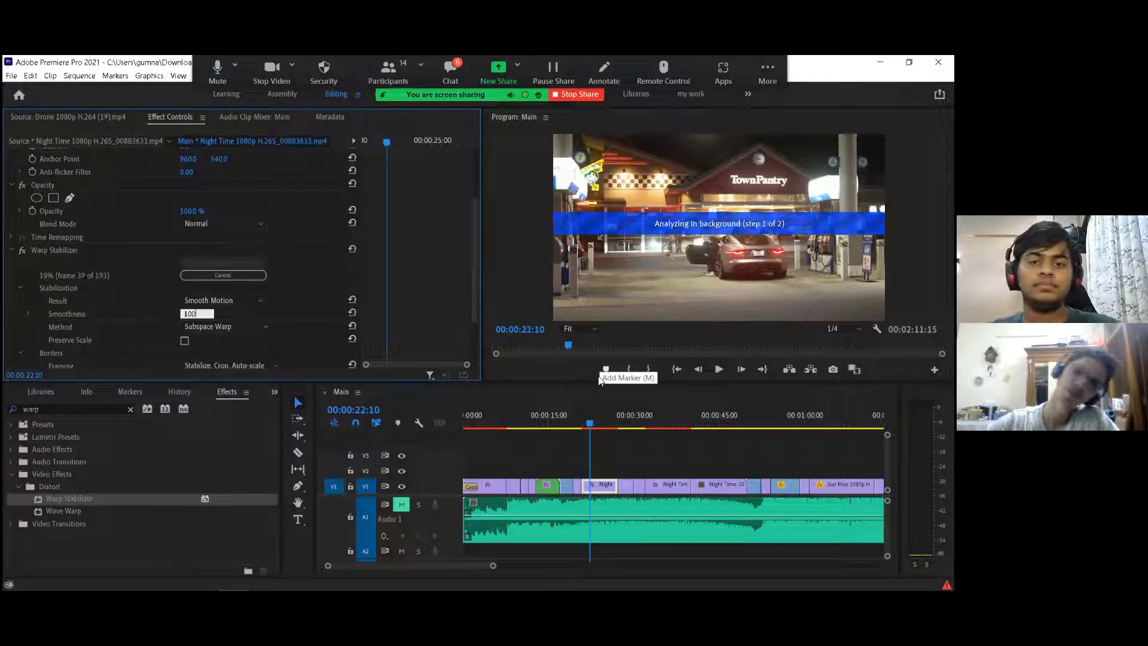
key(Return)
Step: Set the Warp Stabilizer smoothness to 100% on the Night Time clip at 00:00:36:25
click(673, 420)
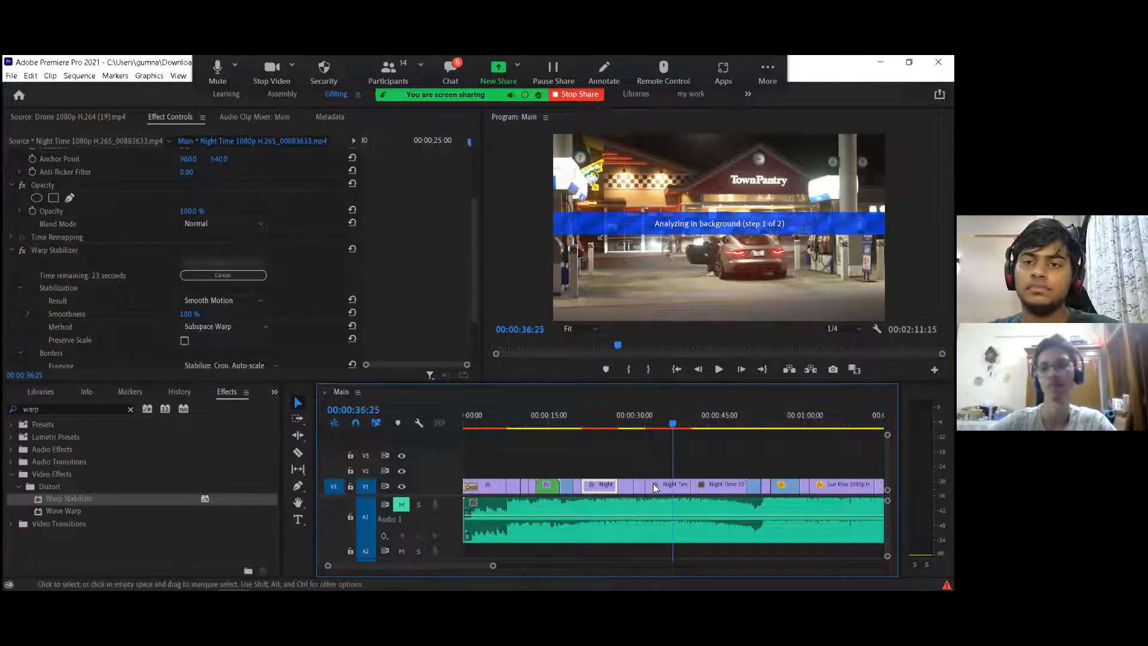
click(674, 485)
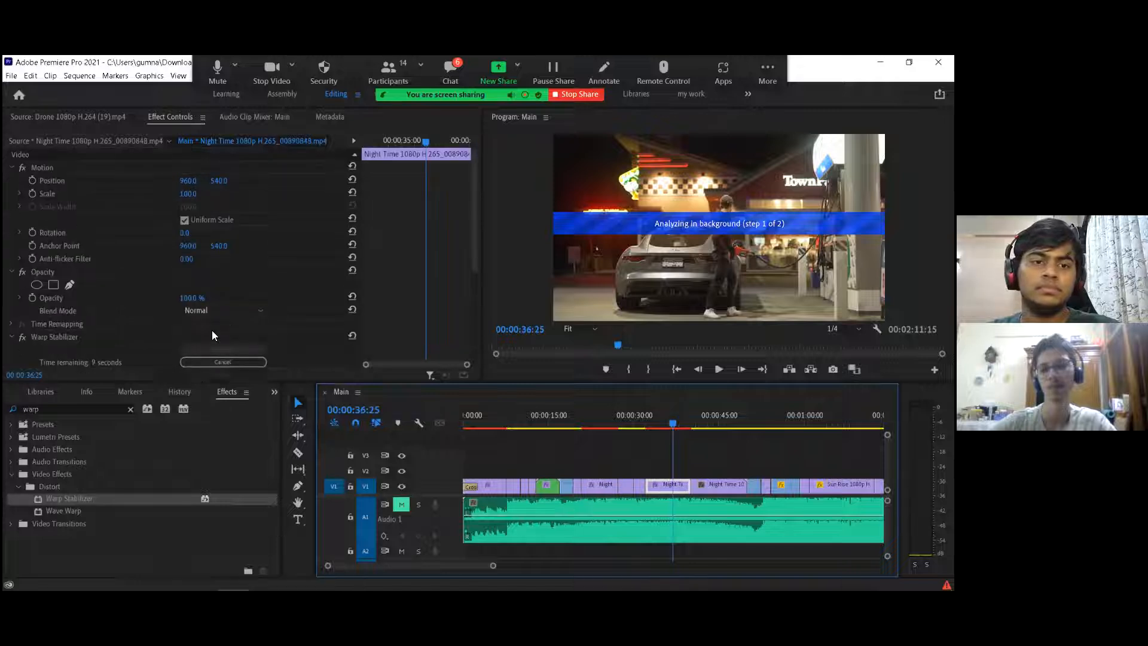
click(188, 338)
text(1)
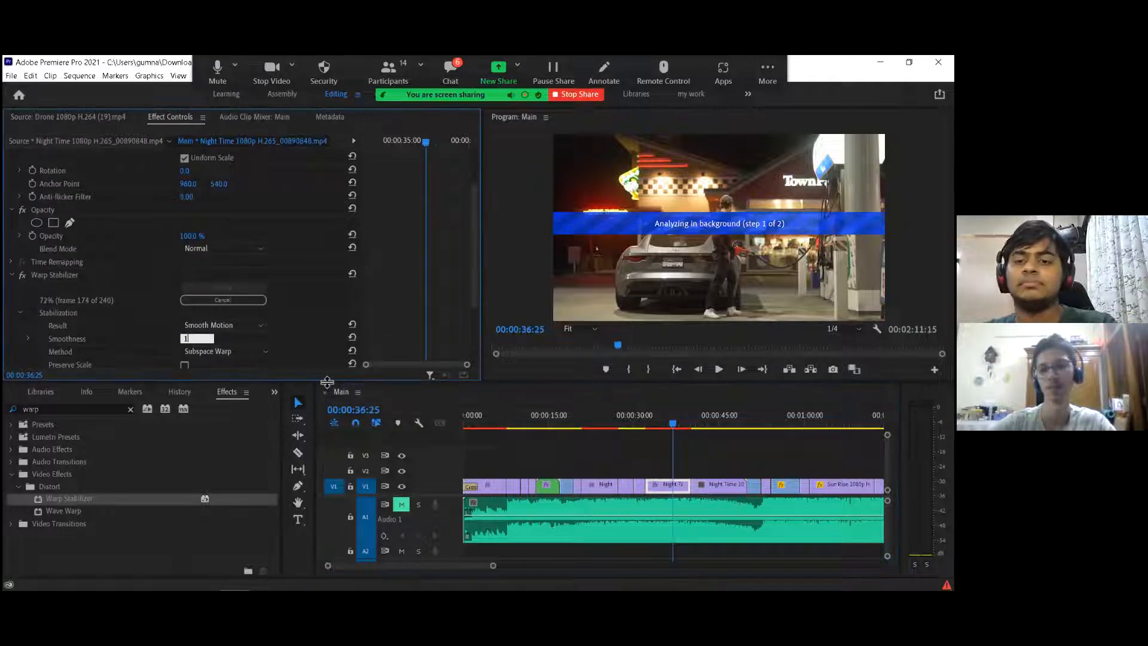
text(00)
key(Return)
Step: Nest the Drone 1080p H.264 (30) clip at 00:00:50:27 as a sequence named "Drone Shot"
drag(674, 414, 612, 415)
click(730, 417)
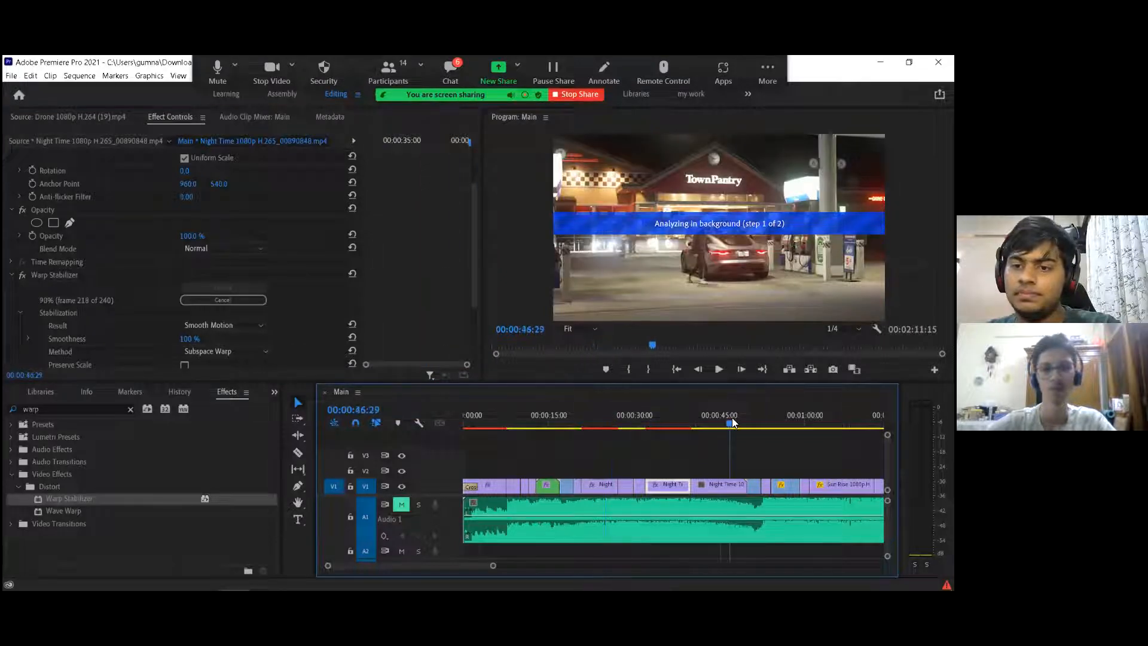
drag(736, 422, 755, 425)
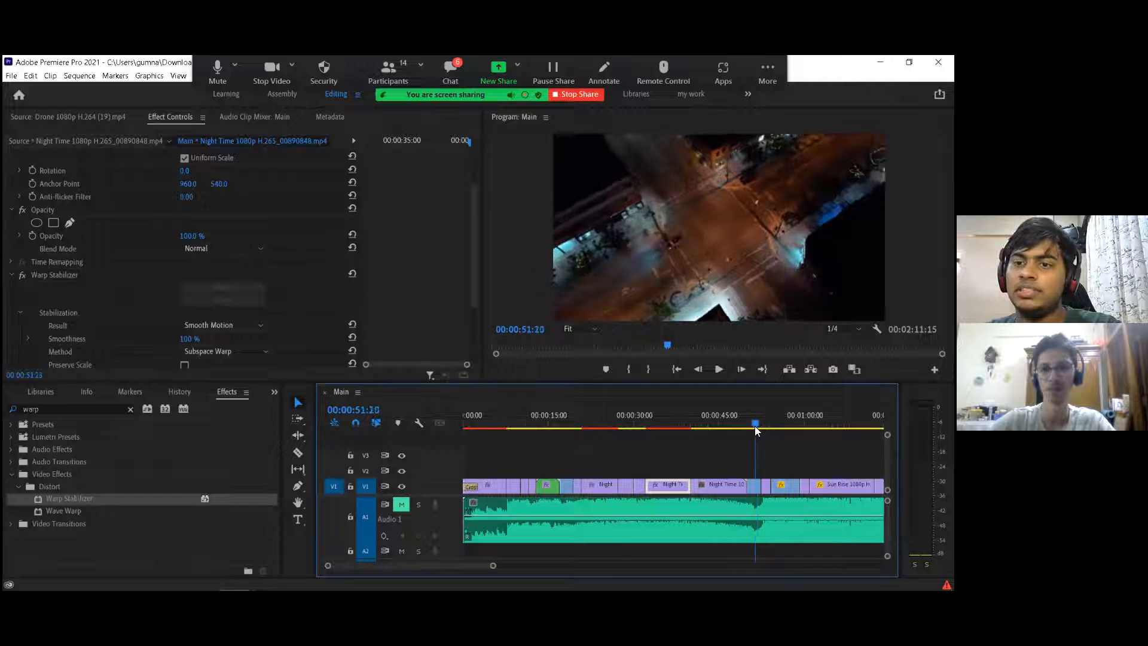
right_click(752, 489)
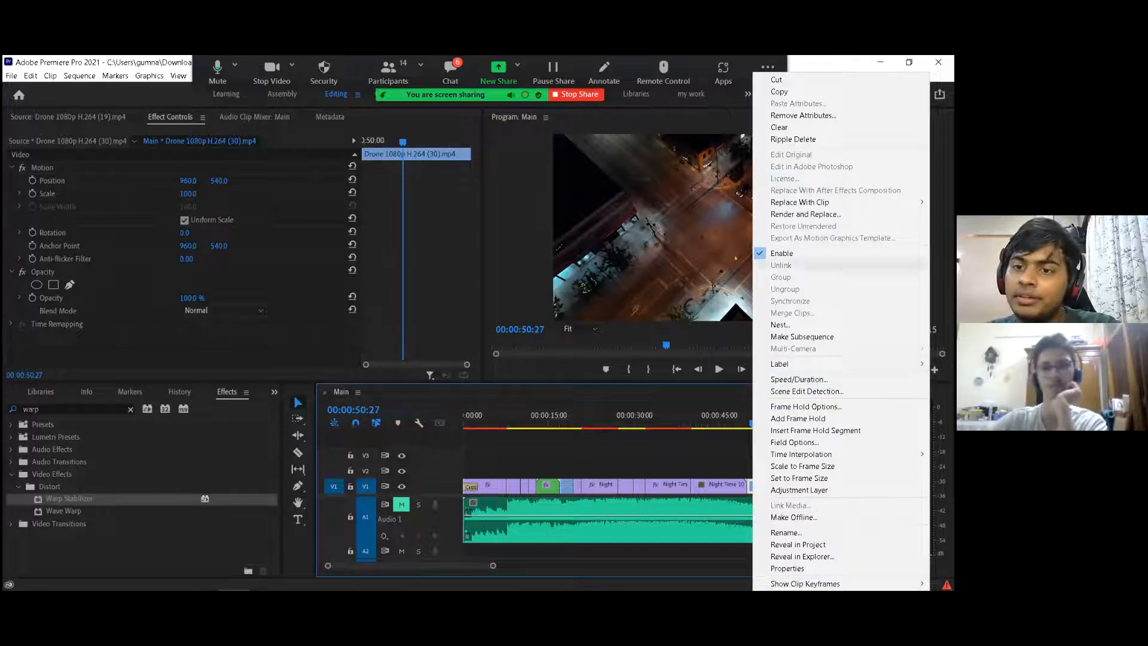
click(780, 324)
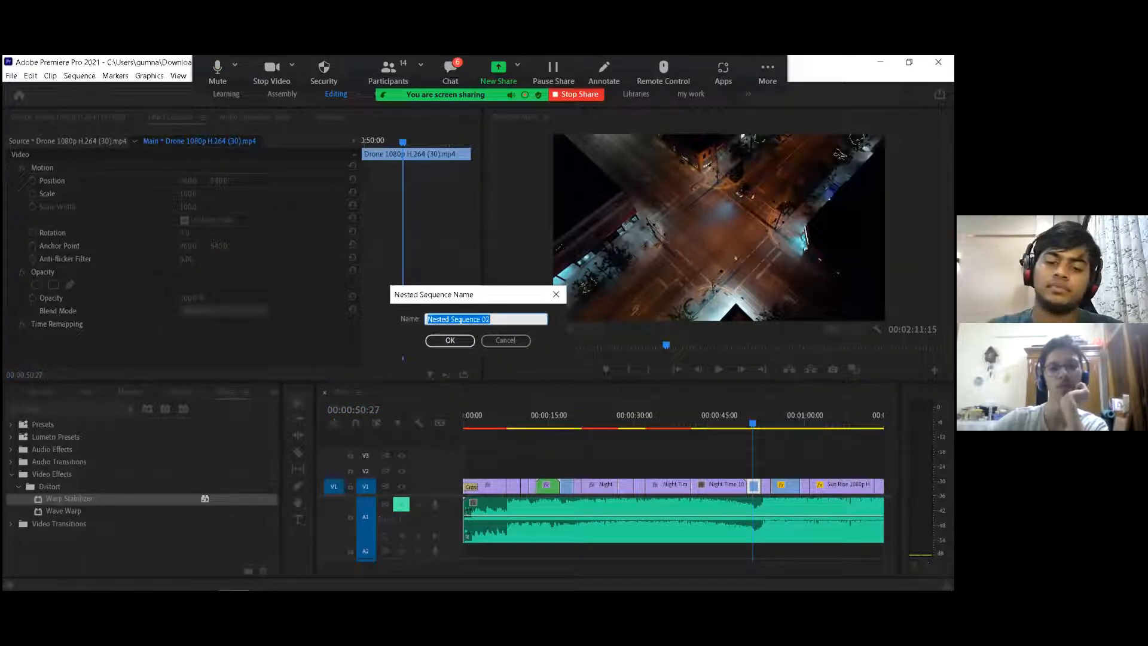
key(BackSpace)
text(Drone Shot)
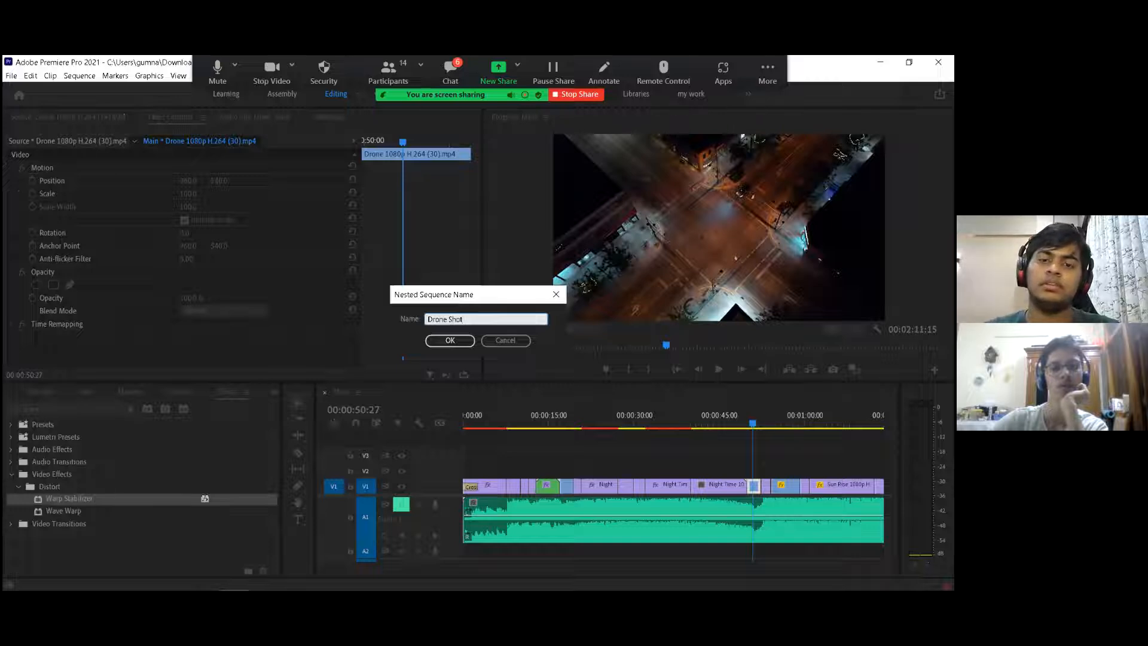
key(Return)
Step: Apply Warp Stabilizer to the nested Drone Shot clip and set its blend mode to Normal
drag(112, 501, 761, 487)
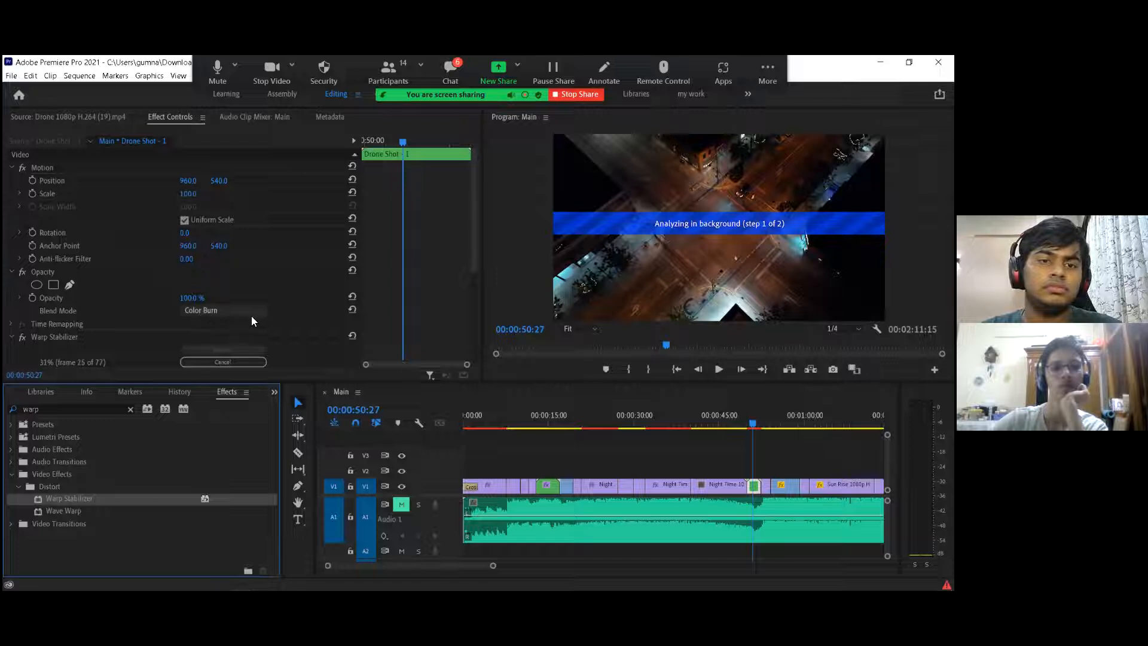
click(235, 311)
click(218, 317)
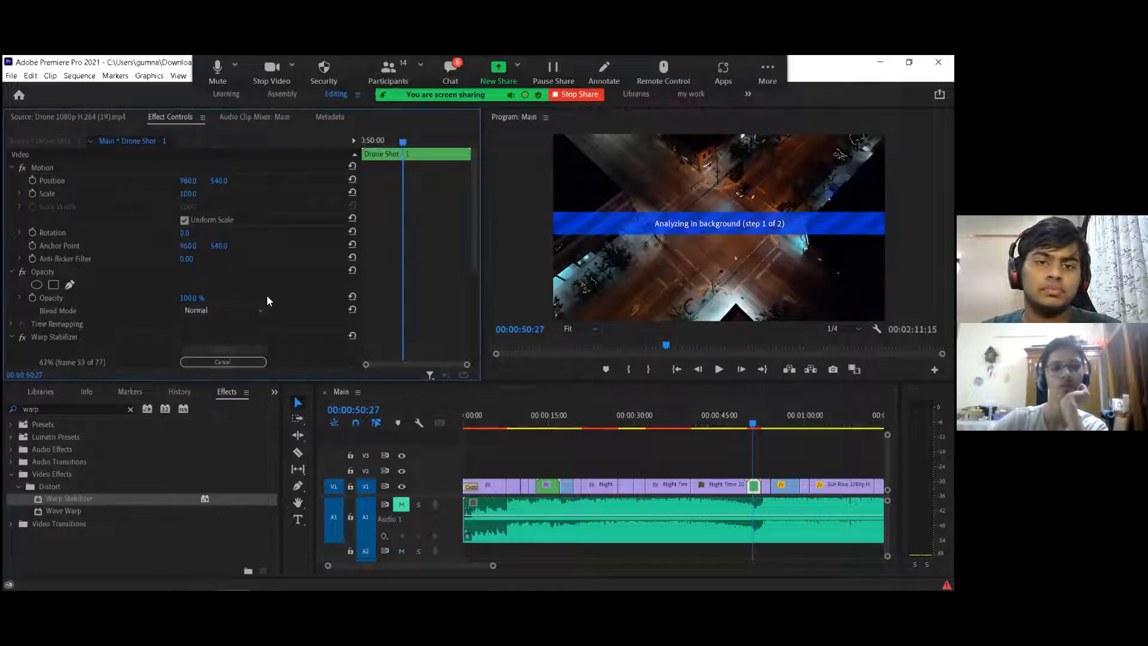
Step: Set the Drone Shot clip's Warp Stabilizer smoothness to 100% and review its remaining stabilizer settings
scroll(467, 229, down, 3)
text(10)
key(Return)
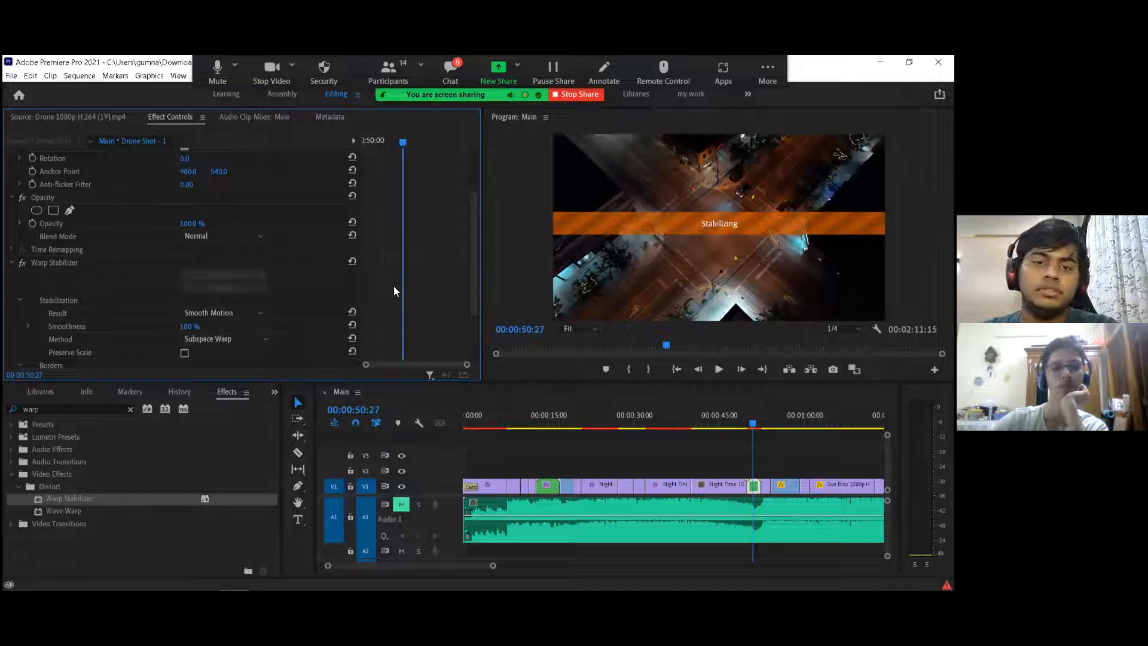
drag(471, 258, 474, 296)
scroll(674, 459, down, 3)
Step: Unmute audio track A1 and check the ending of the Main sequence around 00:02:09:14
drag(611, 426, 768, 446)
scroll(765, 430, down, 5)
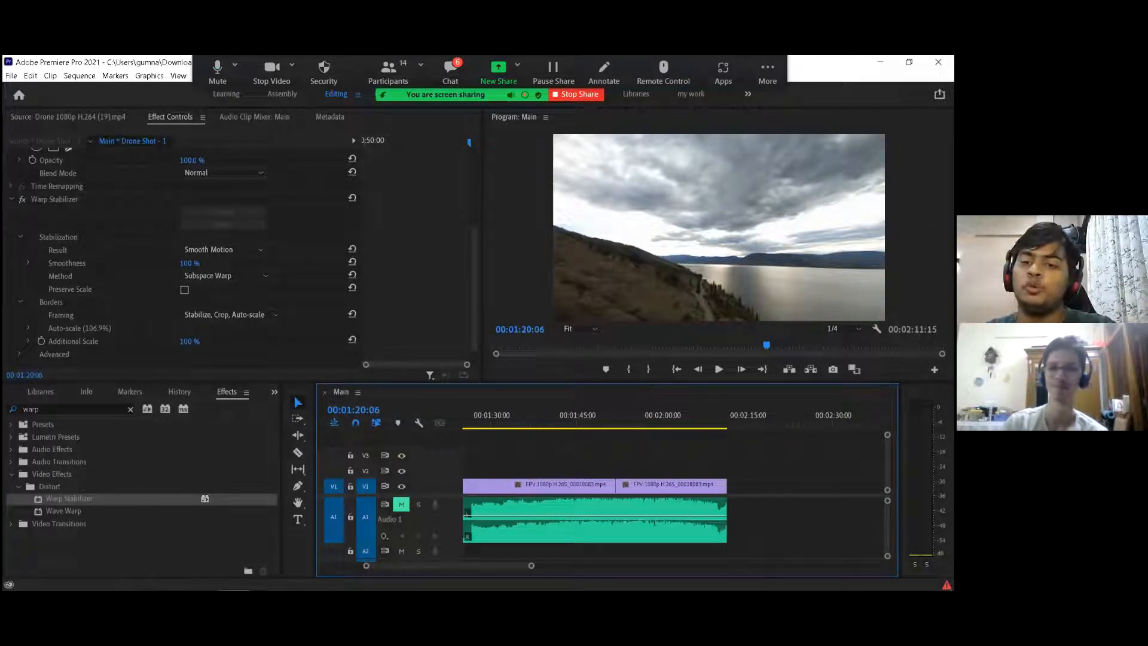
click(716, 418)
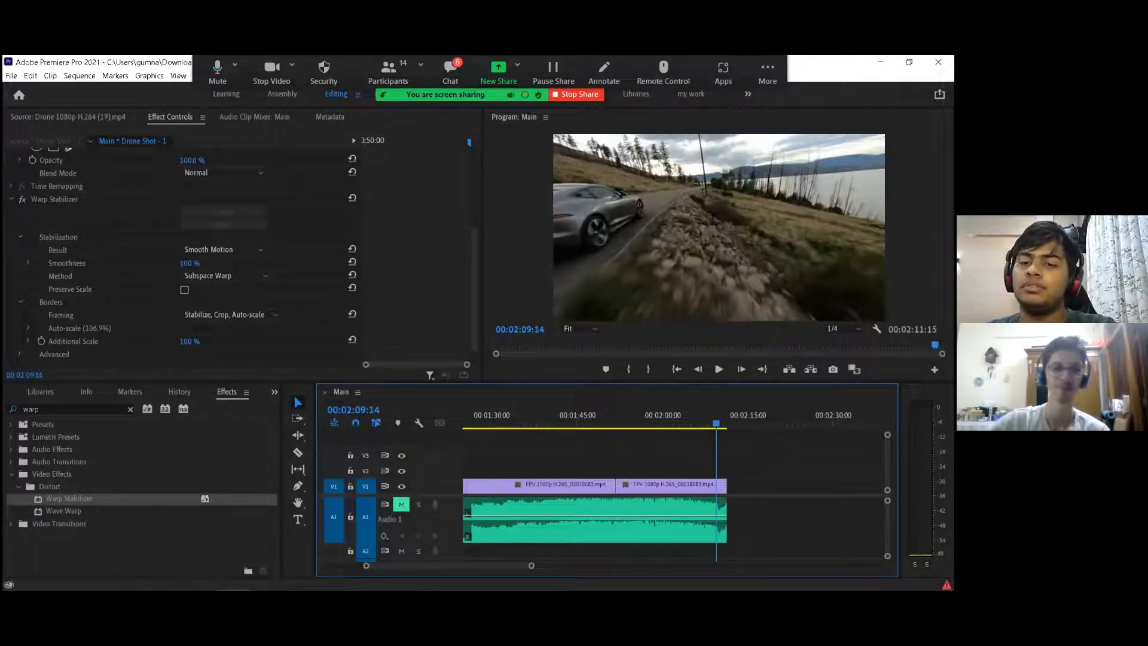
key(equal)
key(equal)
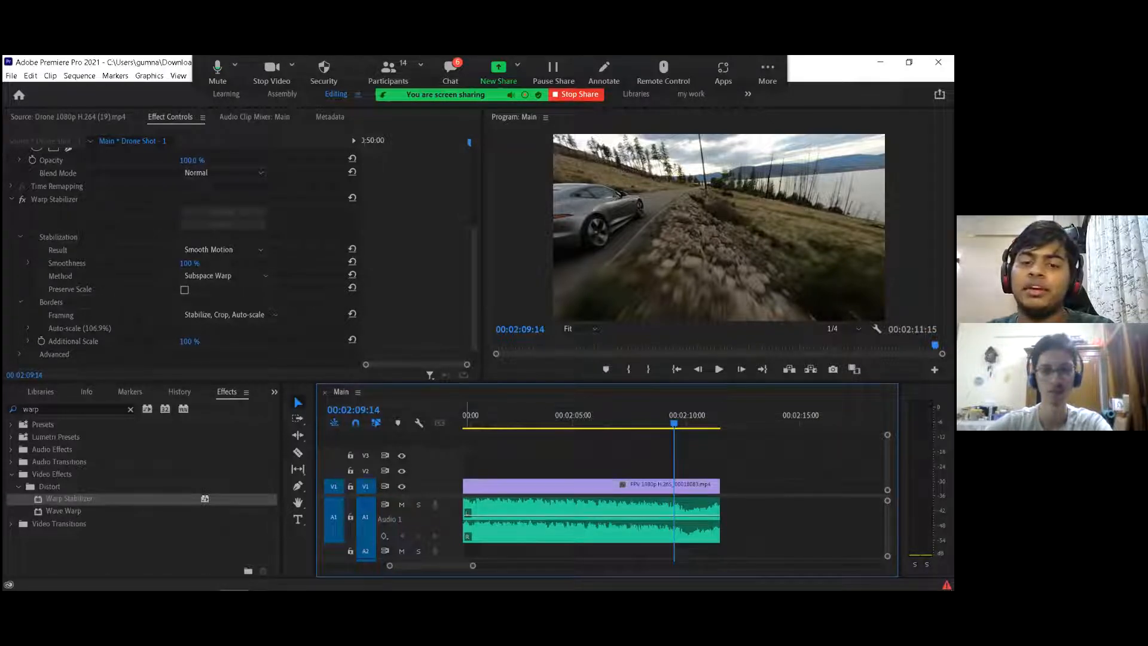
mouse_move(382, 589)
key(space)
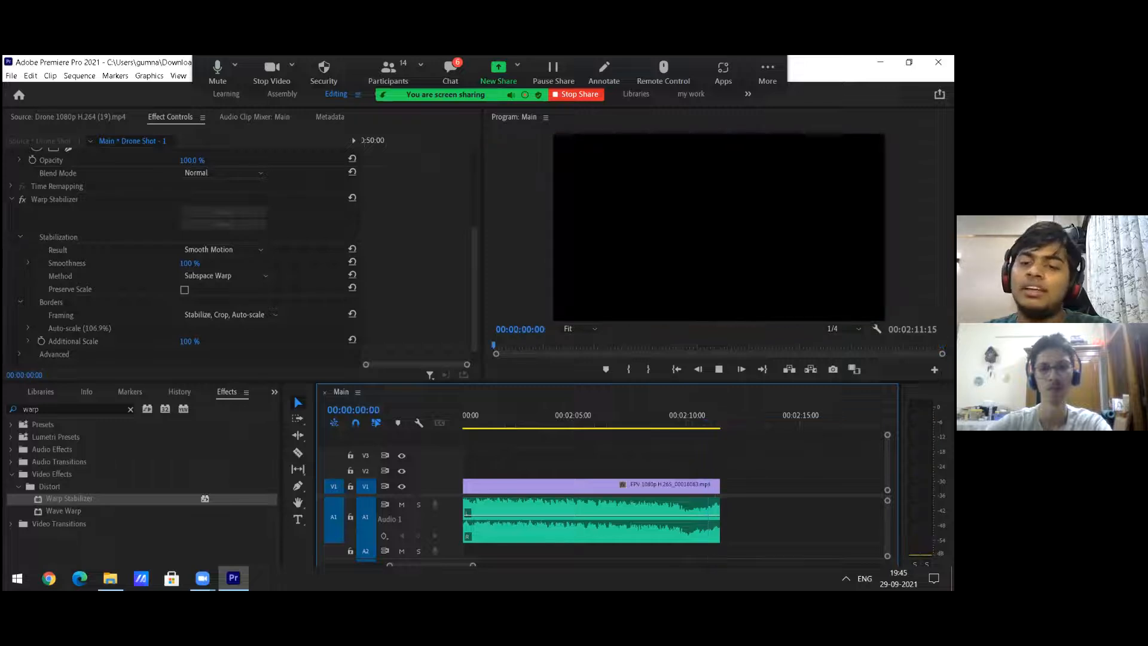
key(space)
key(minus)
key(minus)
key(minus)
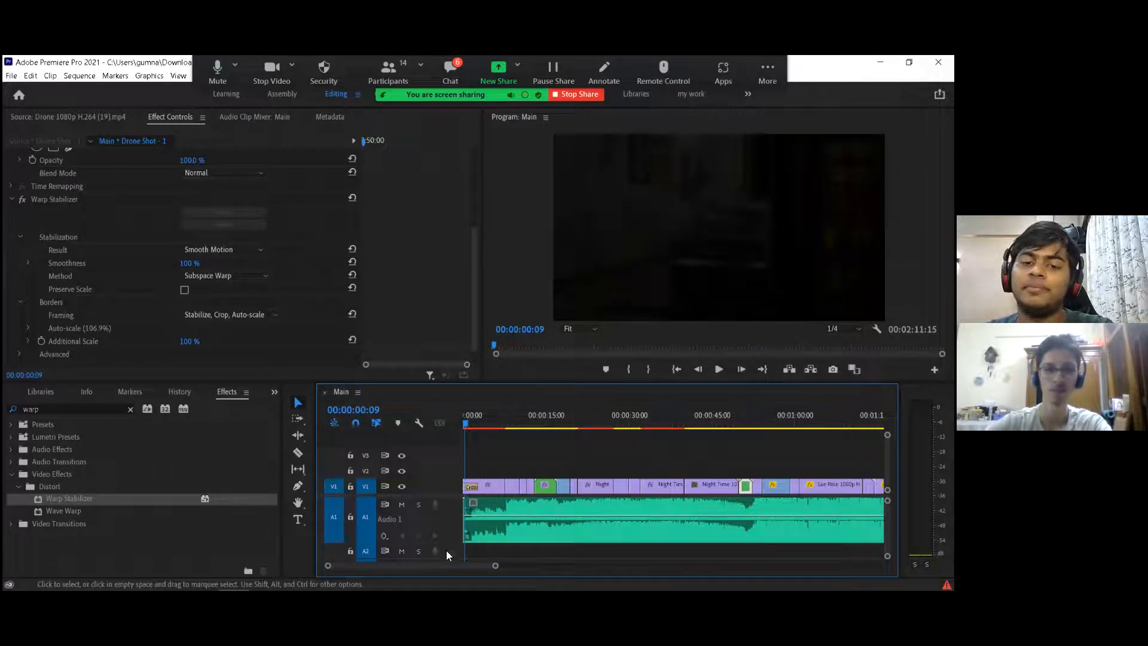
Step: Fade out the music on A1 with Pen tool volume keyframes from about 00:02:09:20 down to the clip's end
drag(447, 565, 490, 567)
key(equal)
click(672, 417)
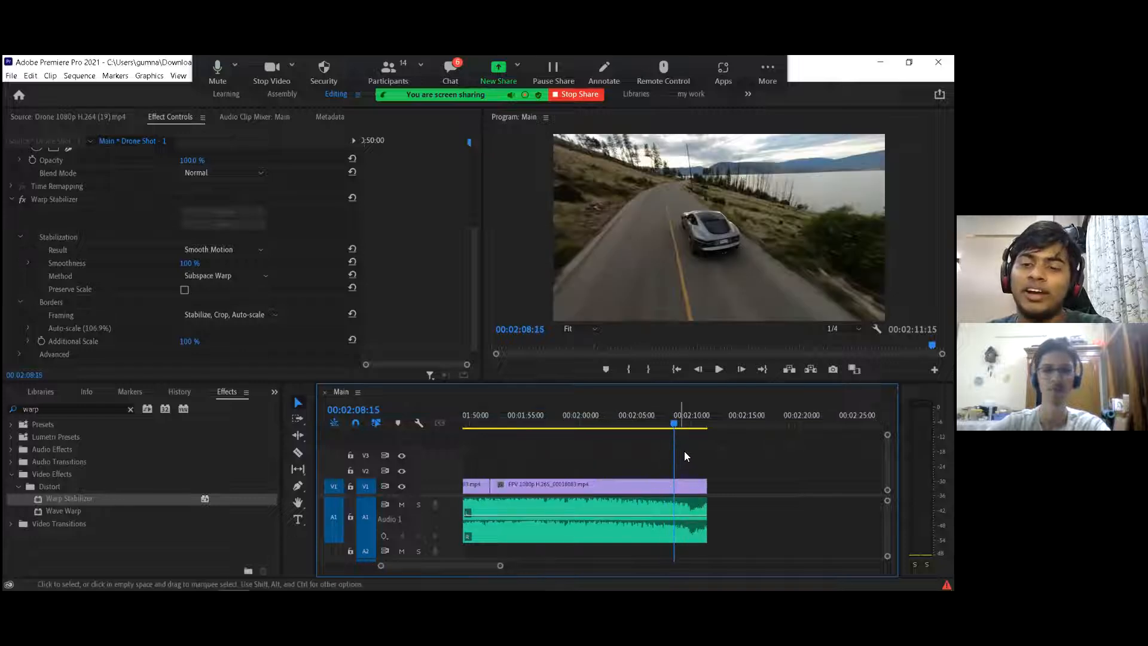
key(equal)
key(equal)
key(equal)
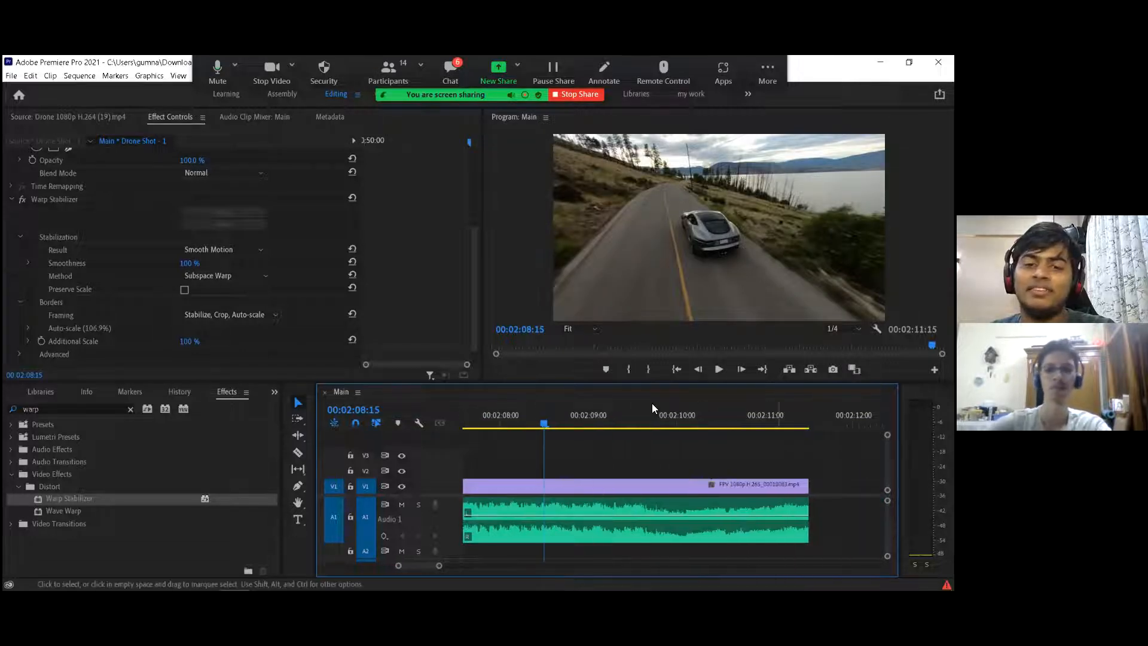
click(303, 486)
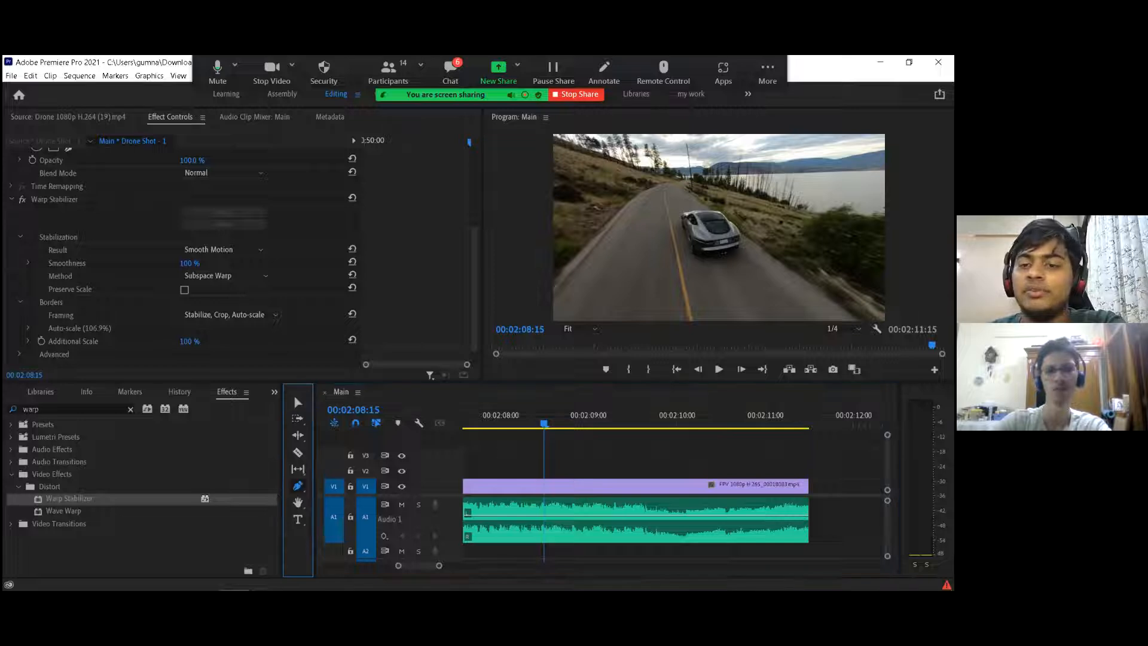
click(649, 515)
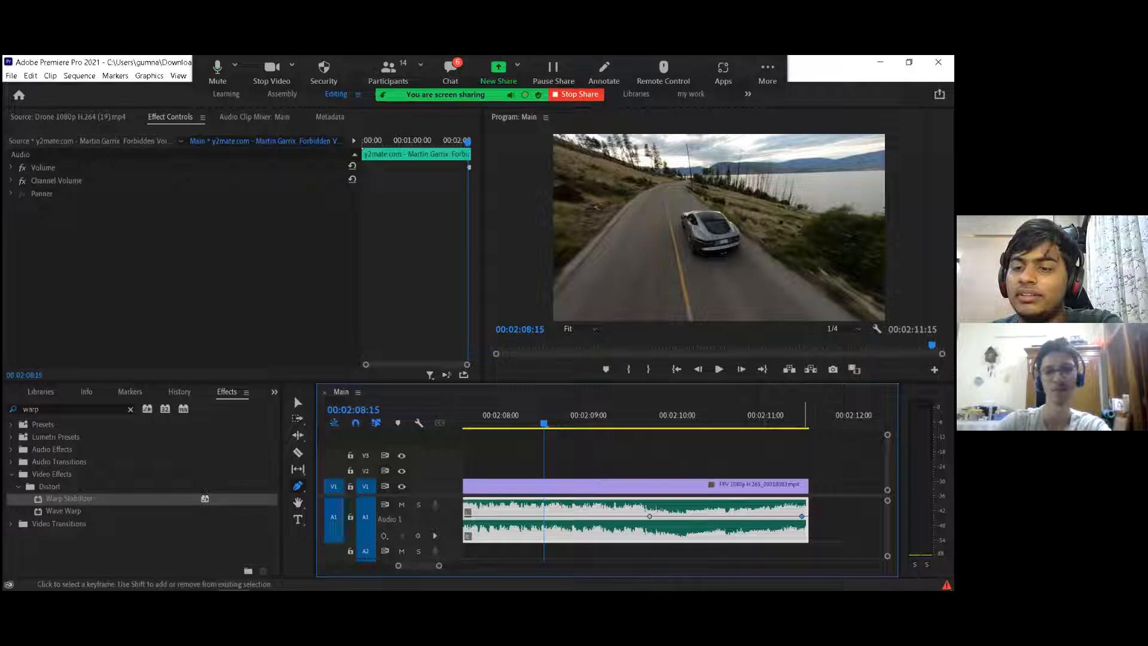
drag(802, 515, 719, 538)
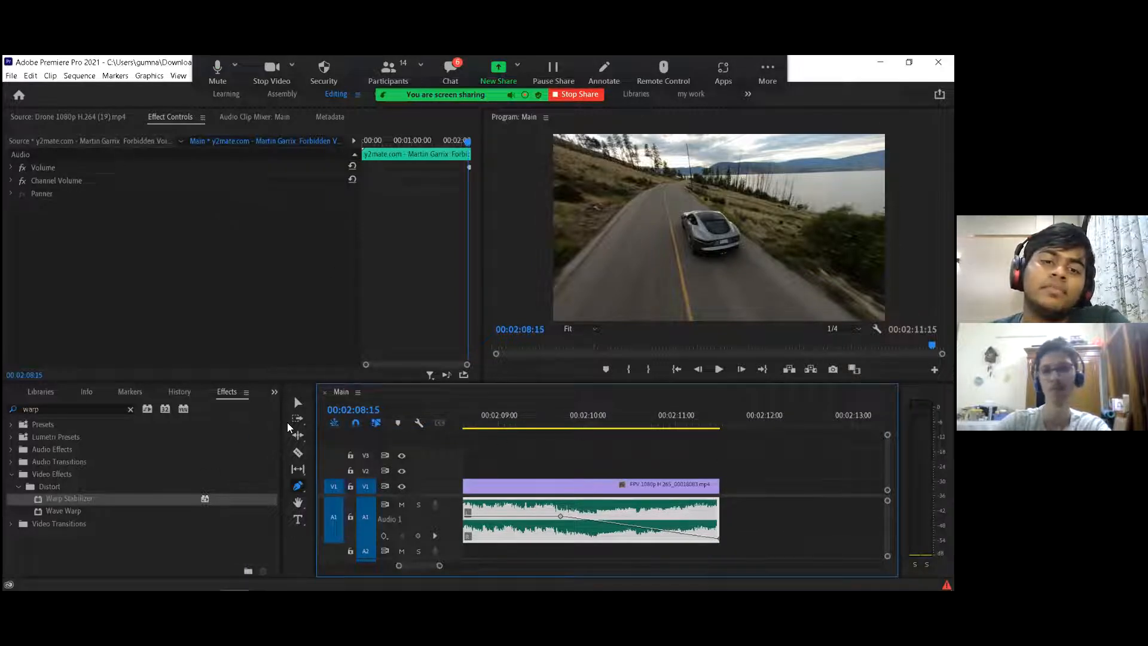
click(295, 401)
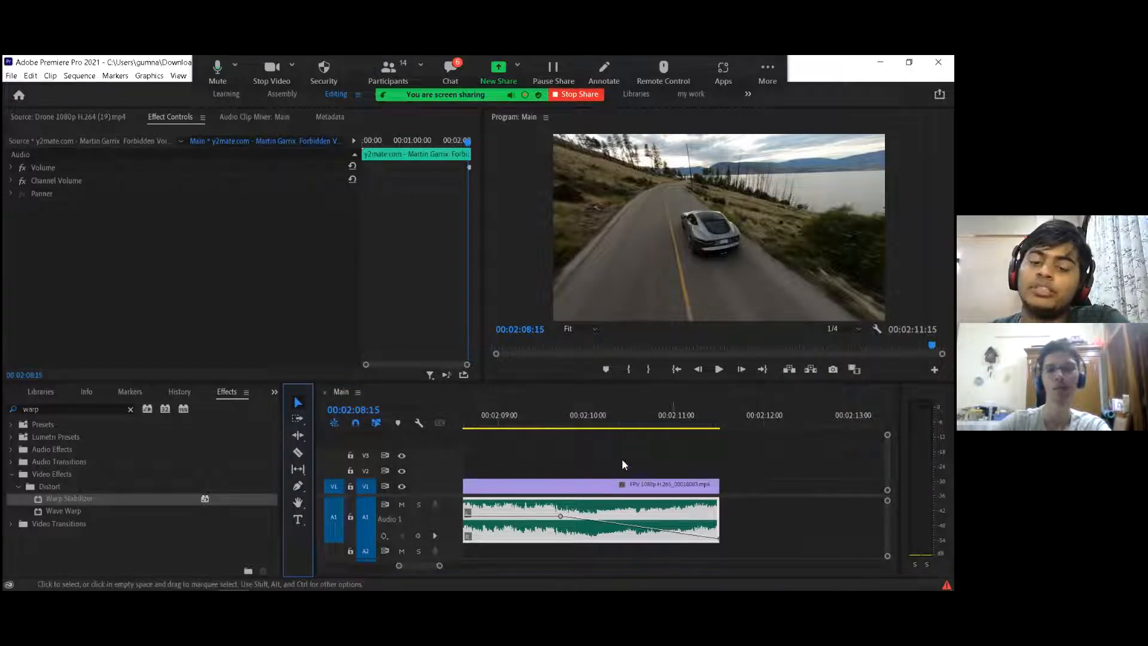
Step: Play back the music fade from 00:02:09:06 to the end of the sequence and save the project
double_click(440, 520)
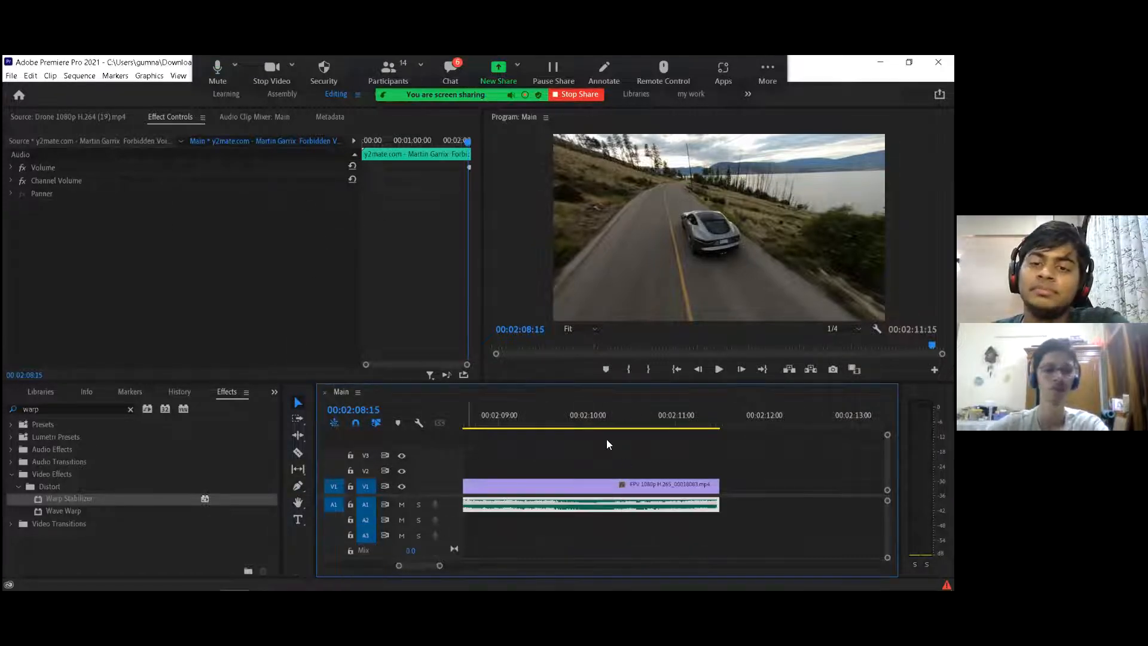
drag(562, 403, 514, 404)
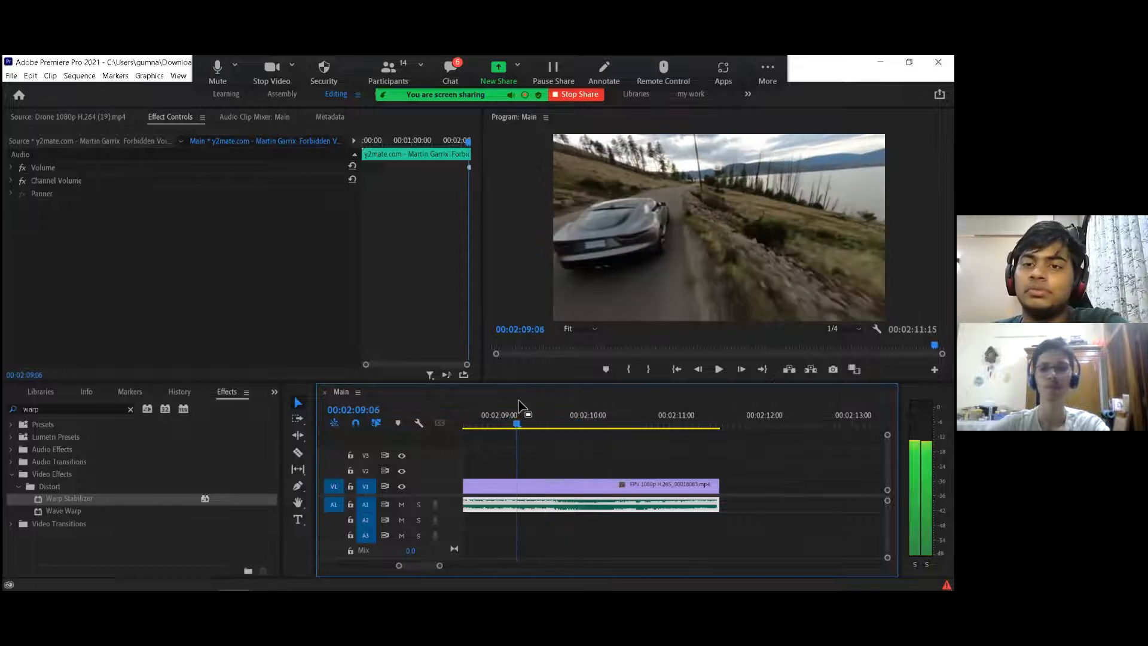
key(space)
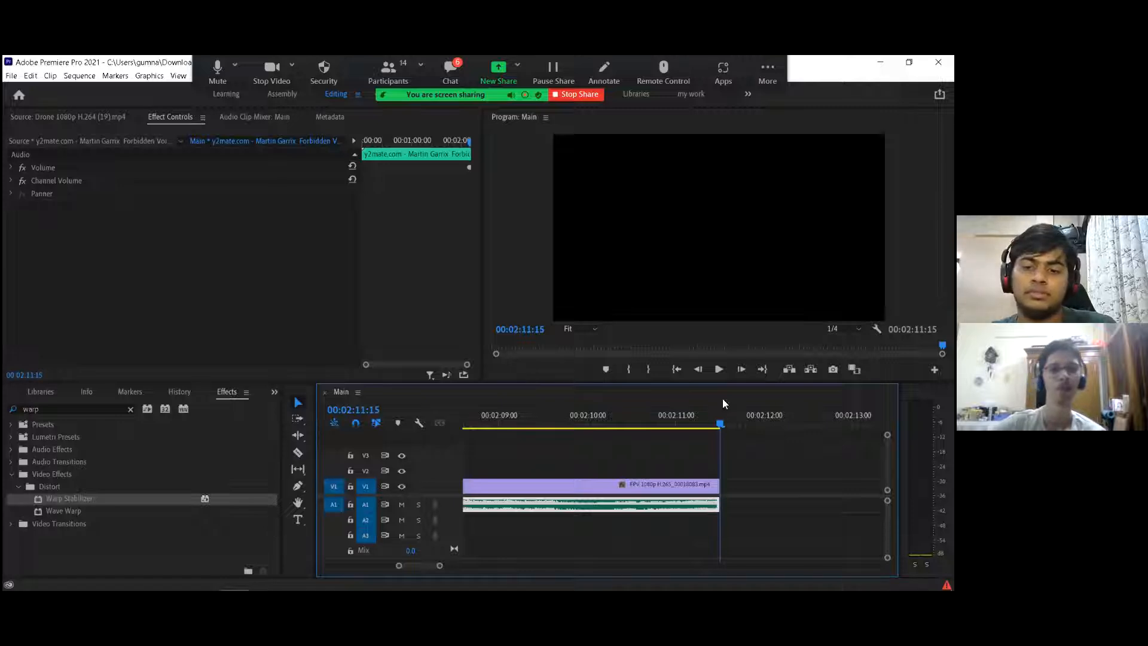
key(ctrl+s)
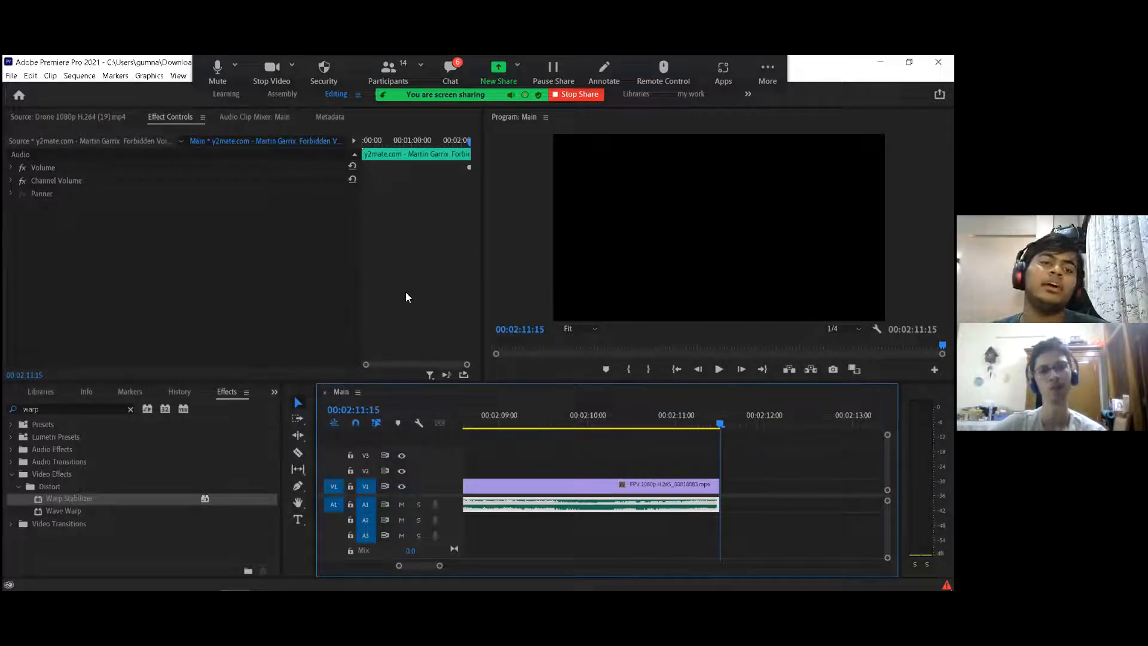
Step: Search the effects for "cross" and apply Cross Dissolve to the end of the last FPV clip on V1
click(129, 409)
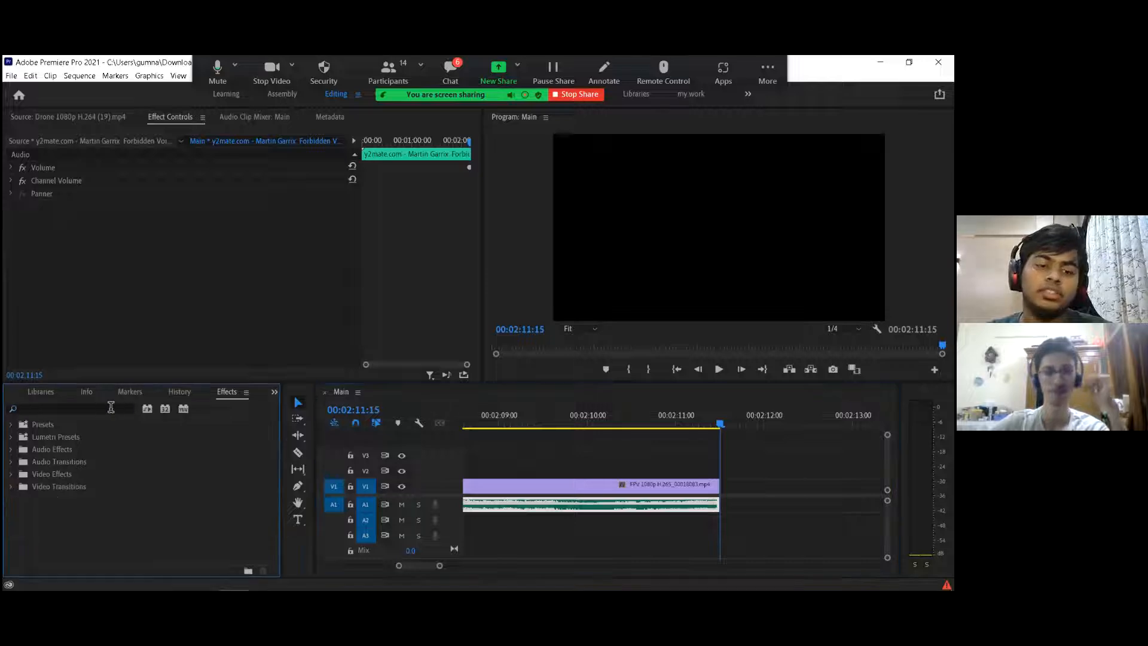
click(98, 410)
text(cross)
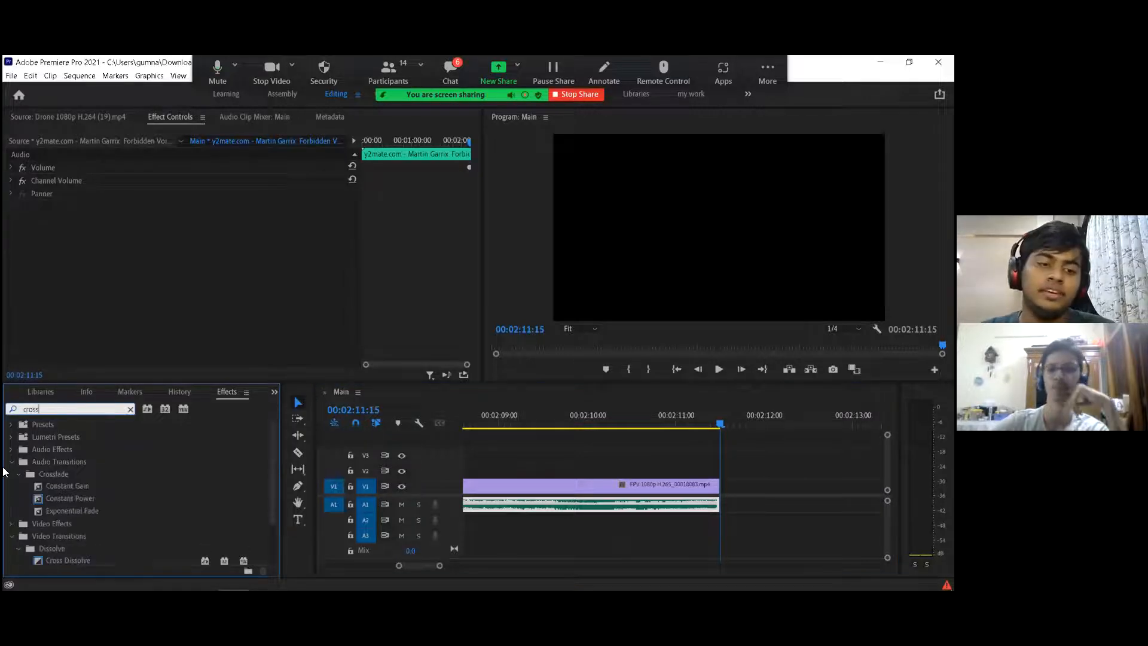
drag(66, 558, 709, 505)
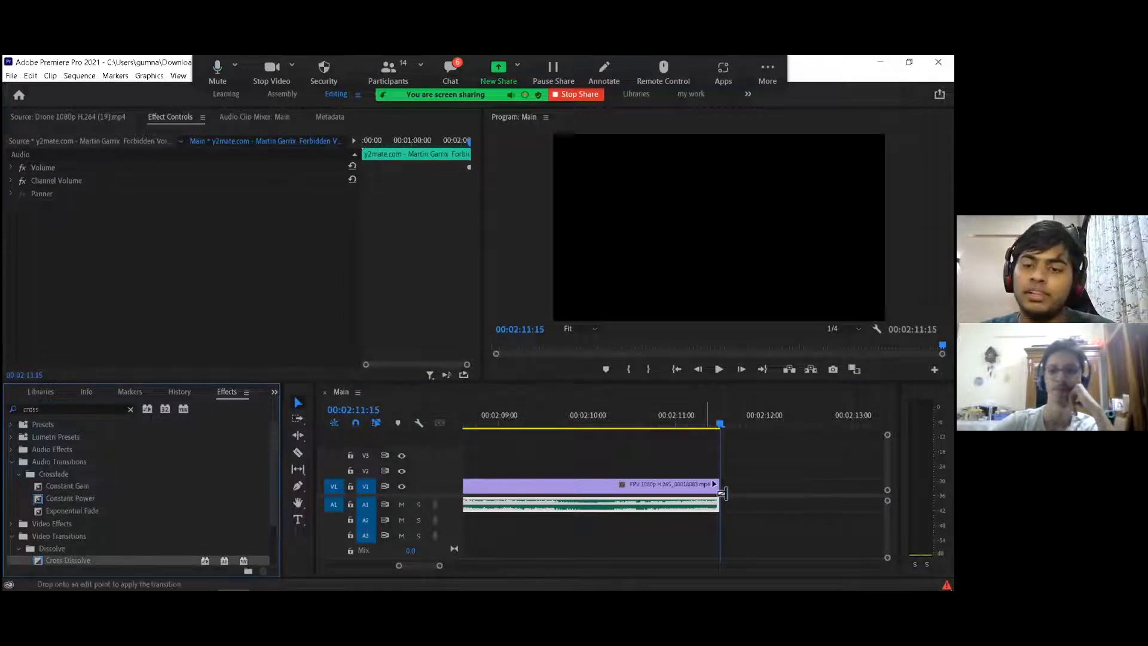
drag(628, 492, 643, 474)
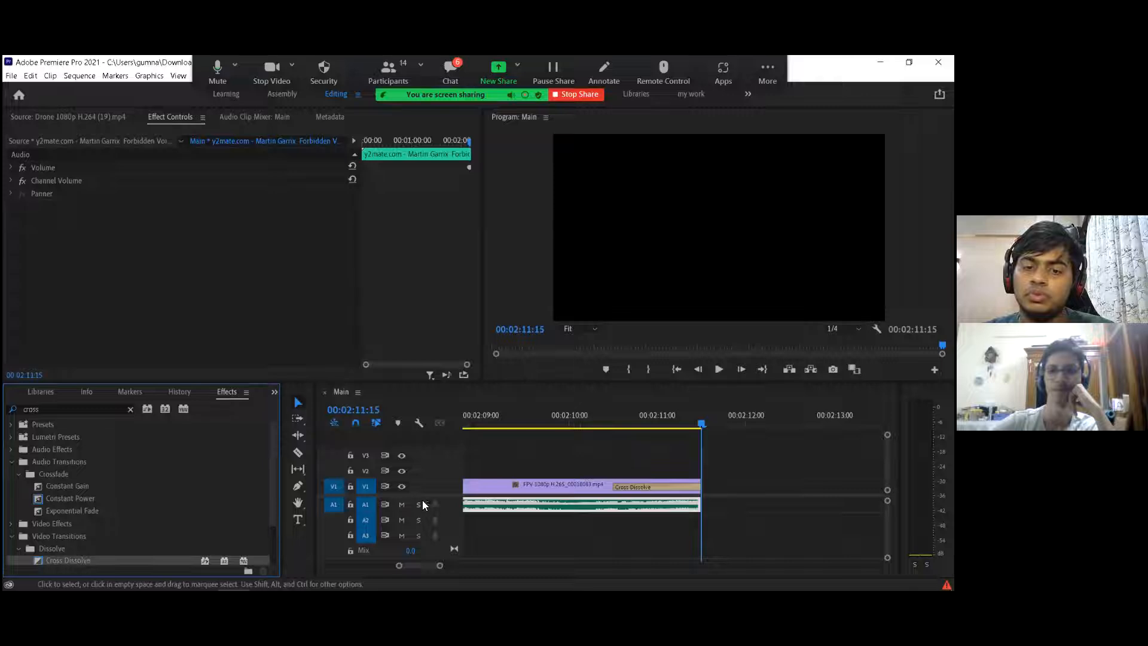
Step: Lengthen the closing Cross Dissolve to 00:00:01:24 to match the music fade and play back the ending
double_click(447, 500)
drag(613, 484, 548, 484)
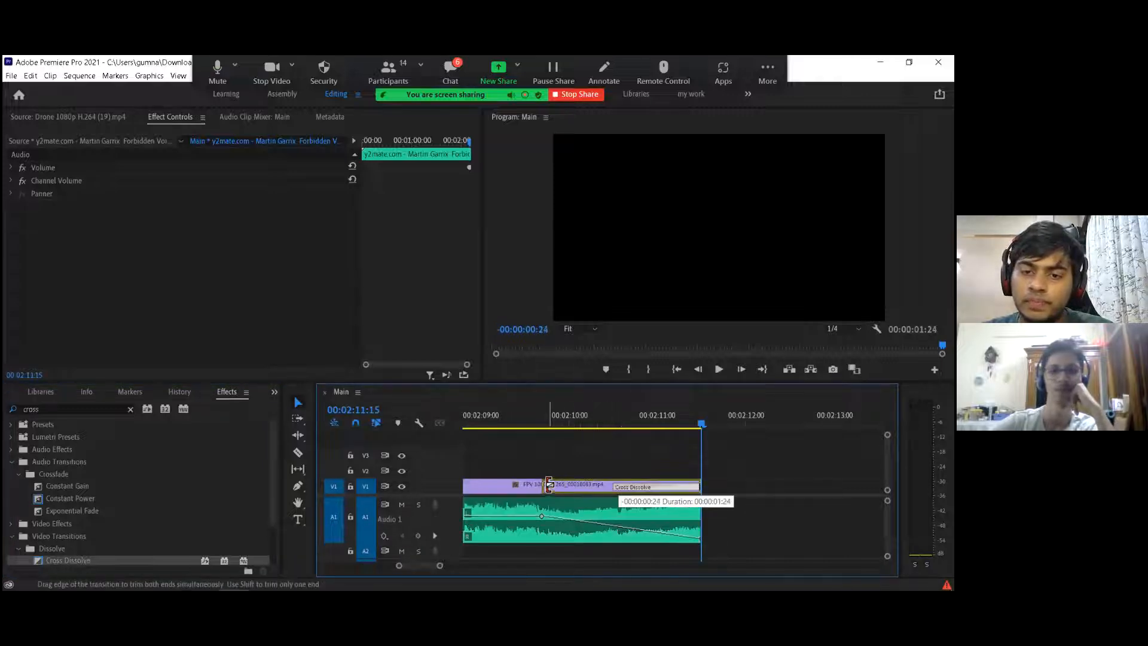
drag(531, 413, 423, 473)
key(space)
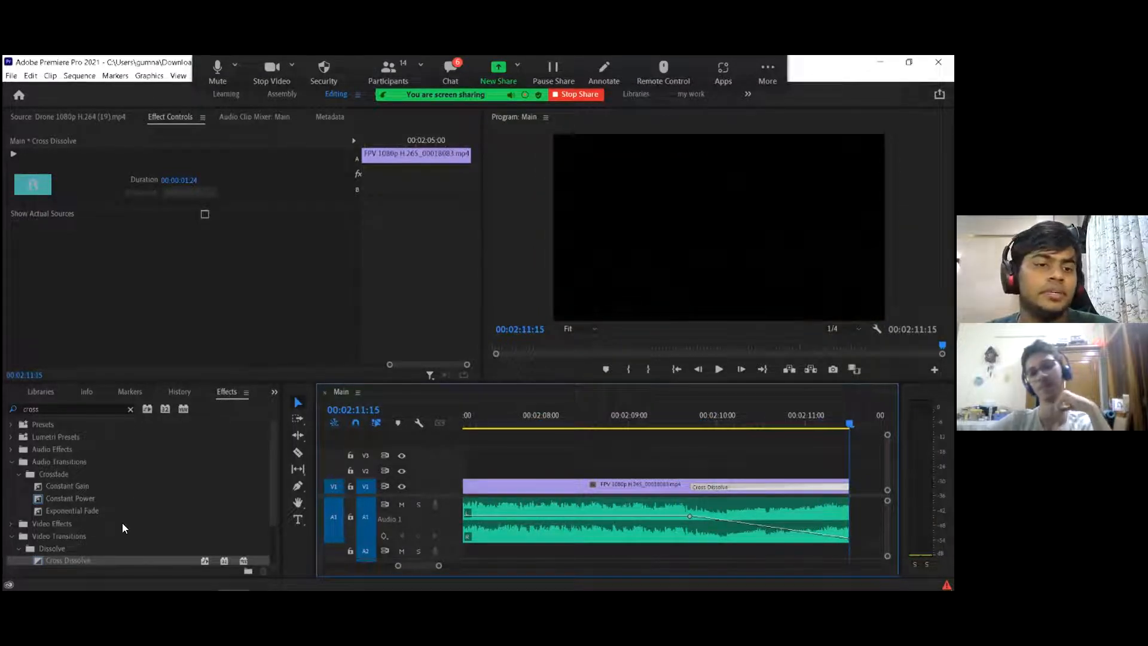
Step: Clear the effects search, collapse the A1 track and save the project
click(130, 410)
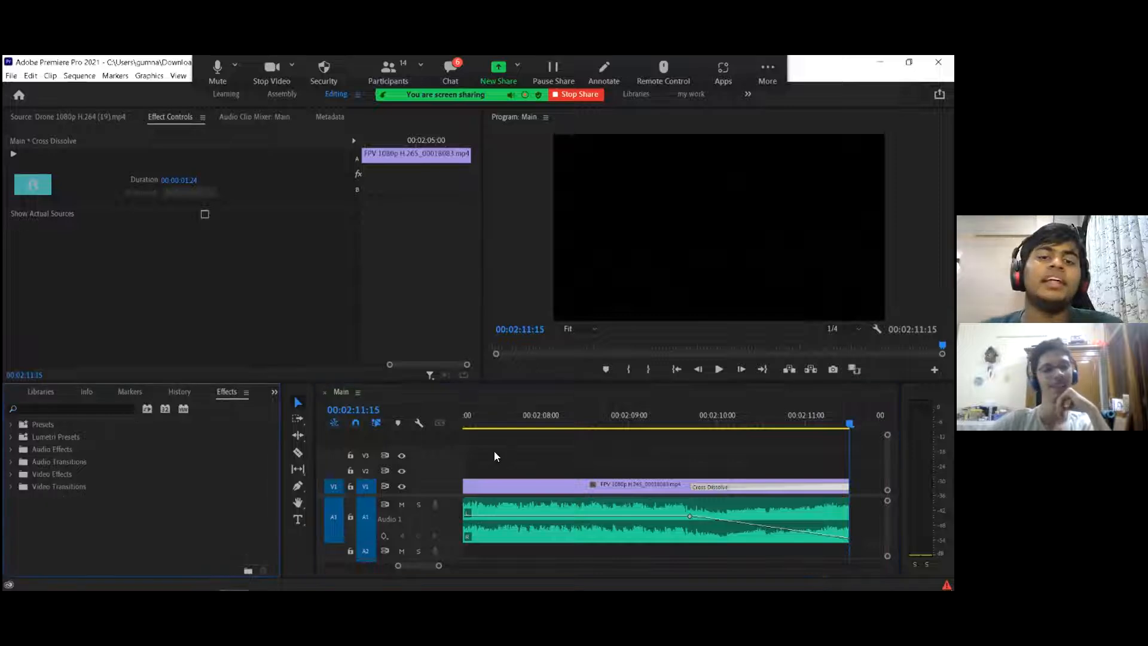
double_click(443, 515)
scroll(493, 509, up, 5)
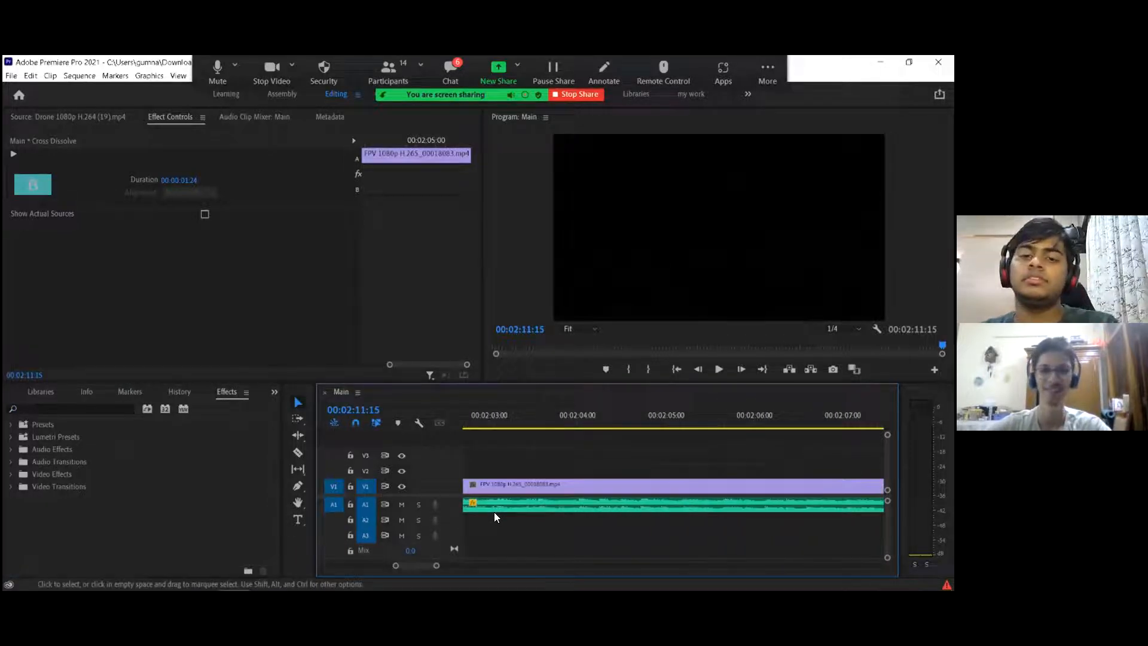
key(minus)
key(minus)
key(minus)
key(minus)
key(minus)
key(minus)
key(minus)
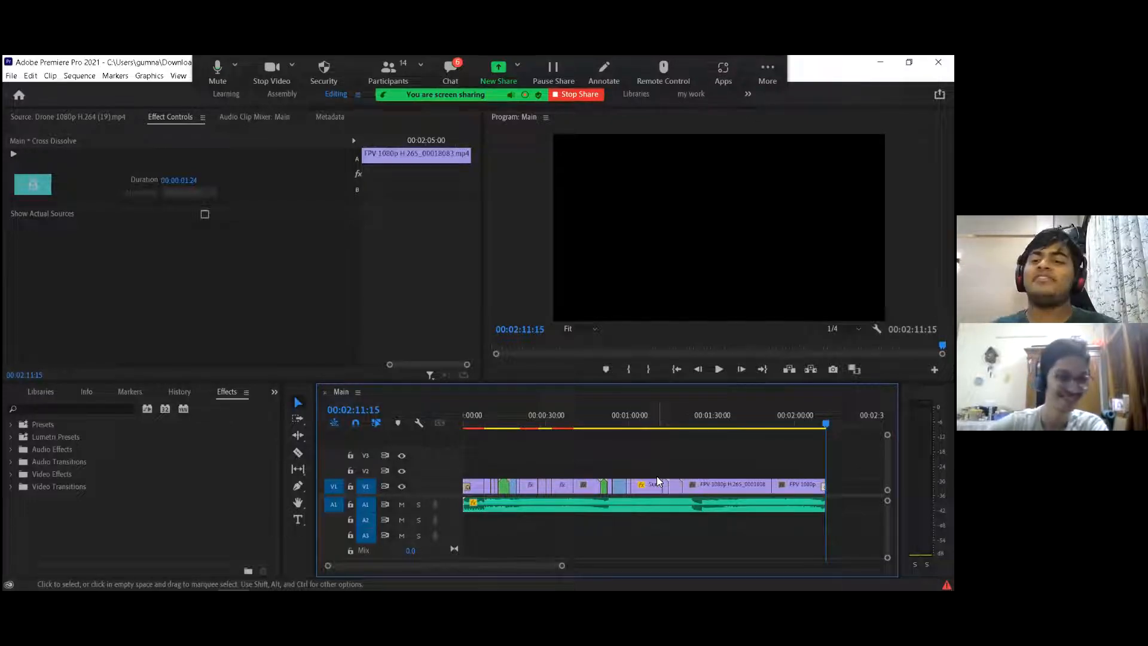
mouse_move(934, 587)
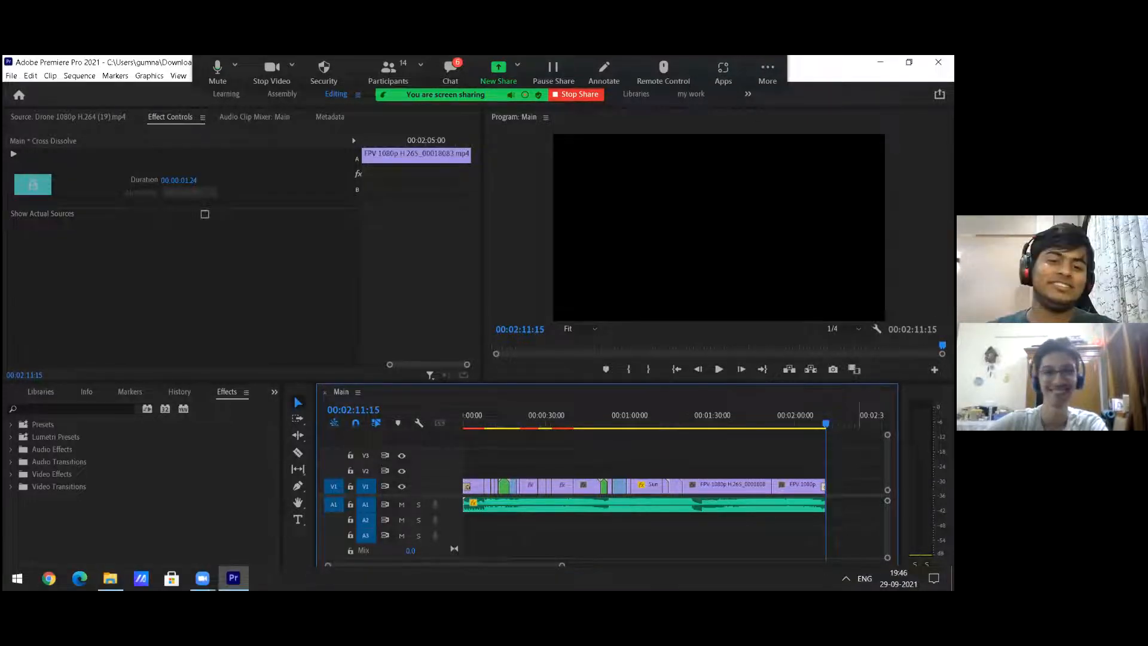
key(ctrl+s)
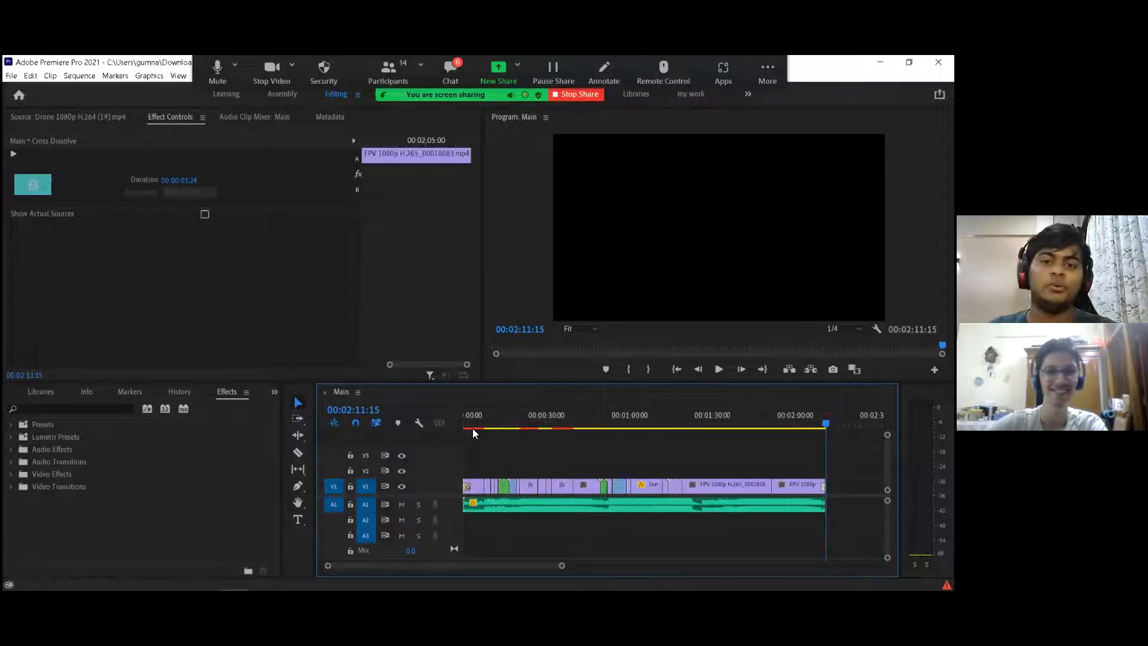
Step: Play the finished Main sequence full screen from 00:00:00:00
drag(494, 412, 359, 431)
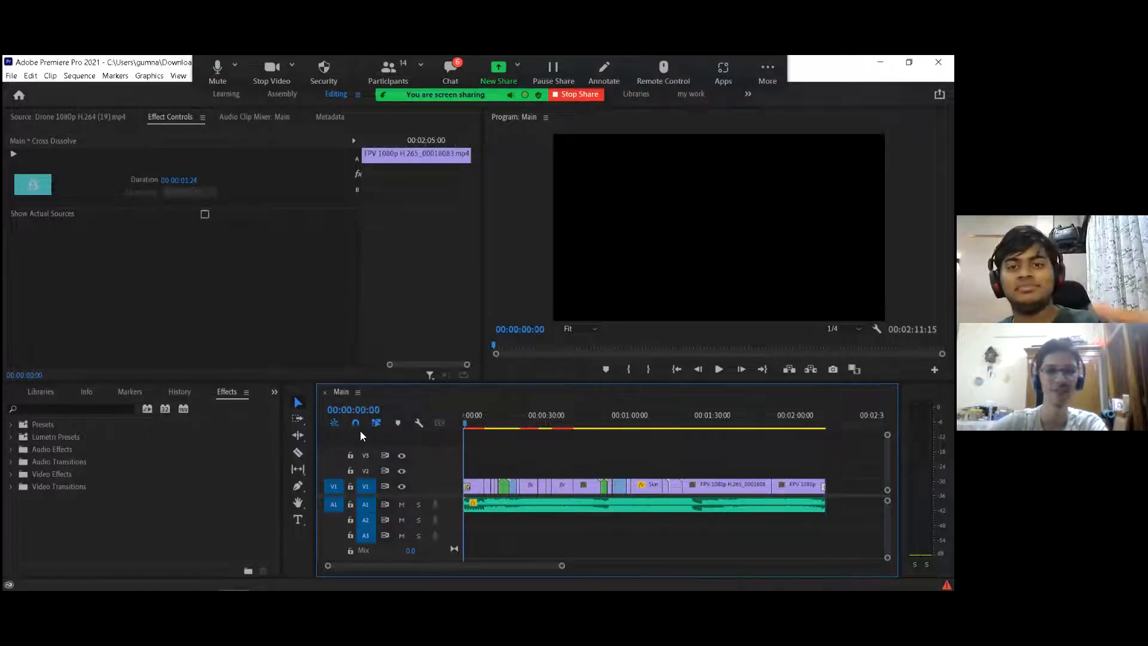
key(ctrl+grave)
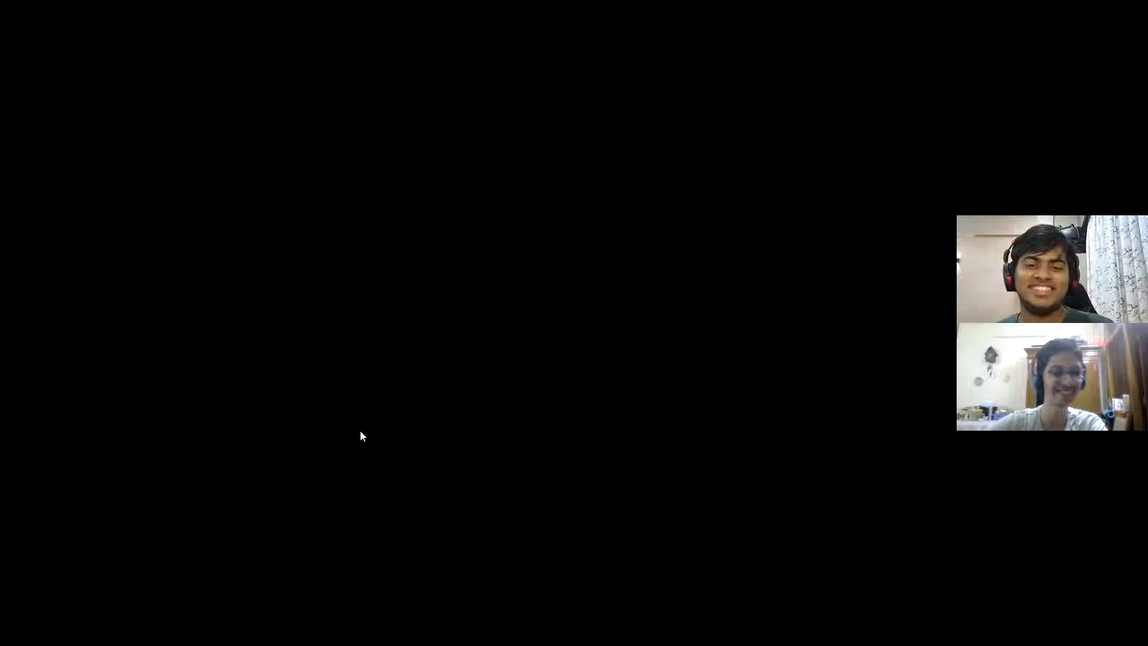
key(ctrl+grave)
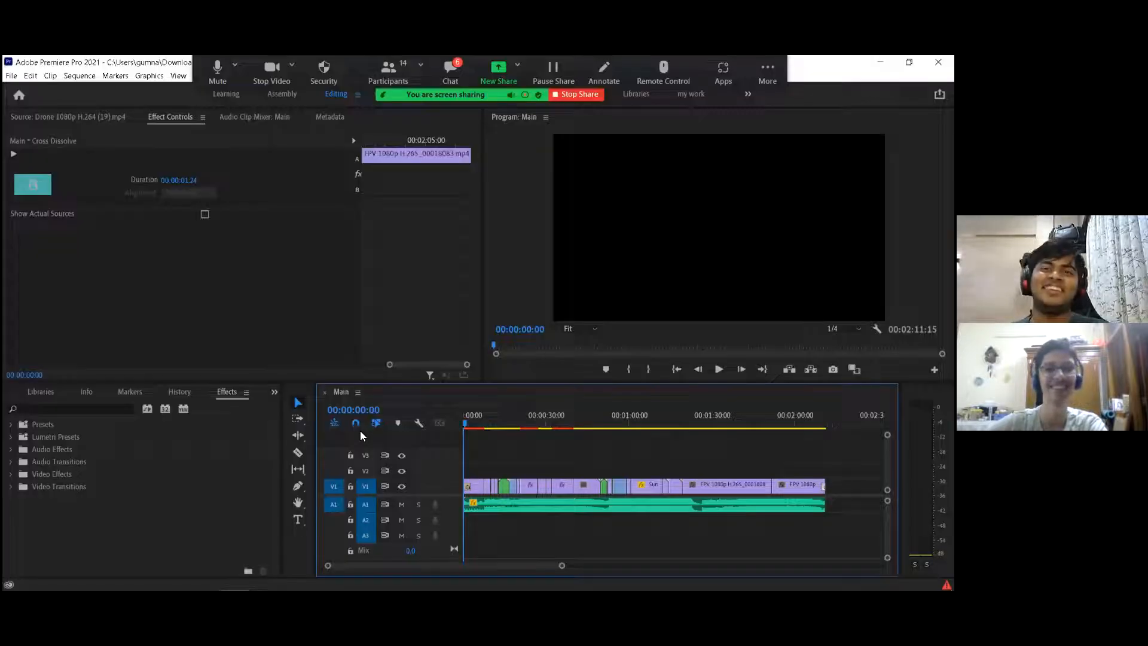
key(ctrl+grave)
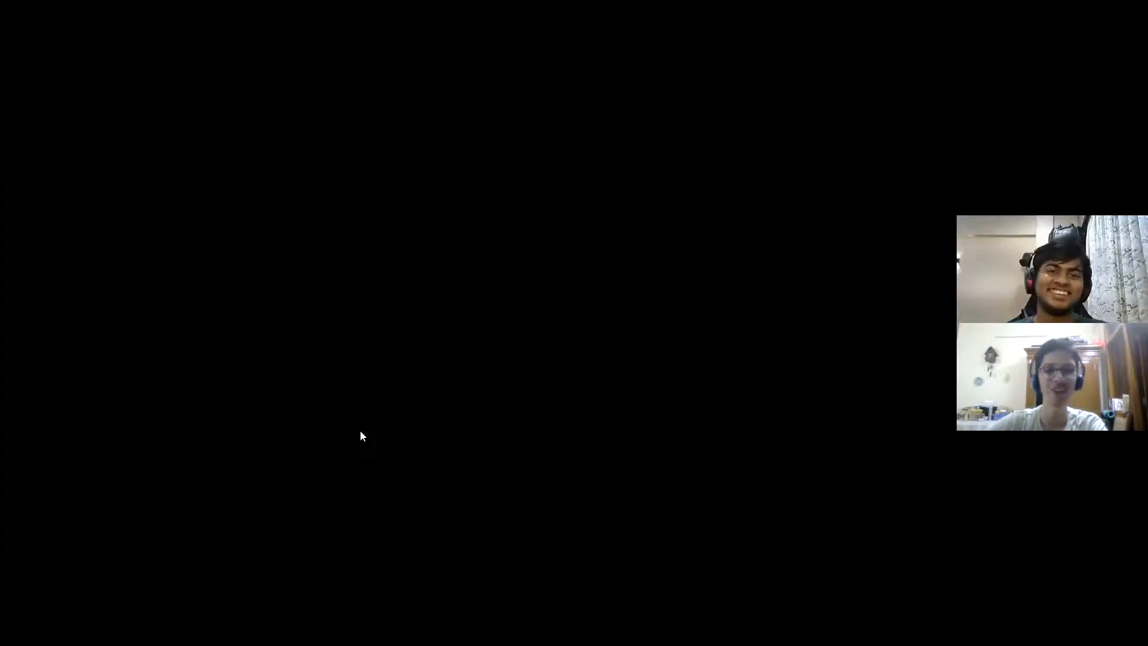
key(space)
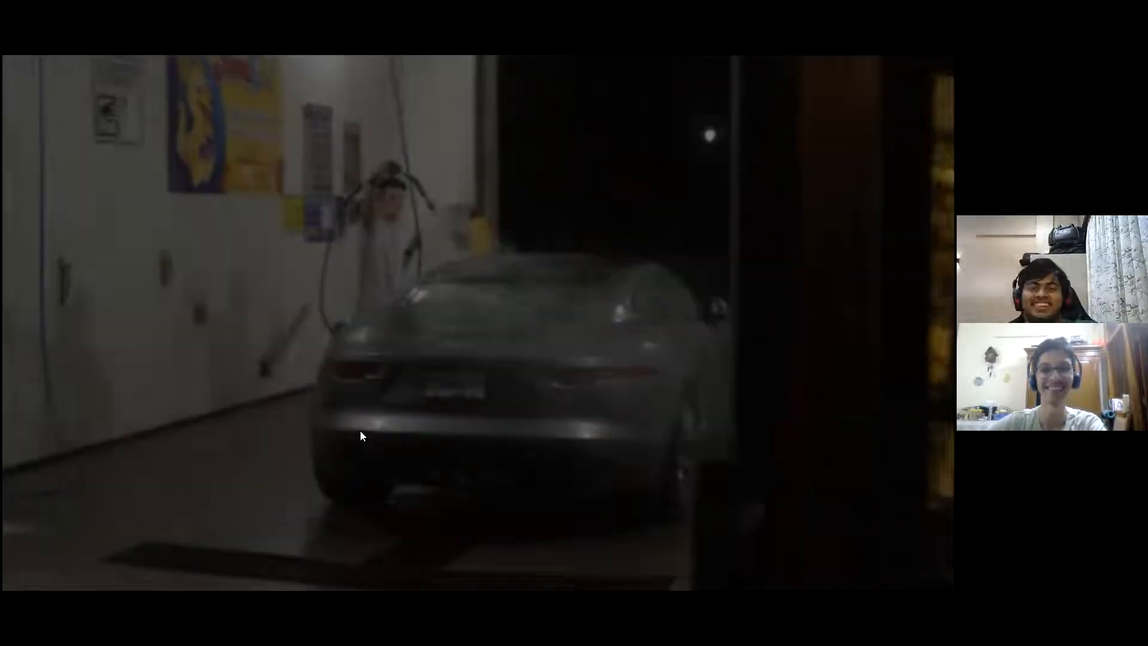